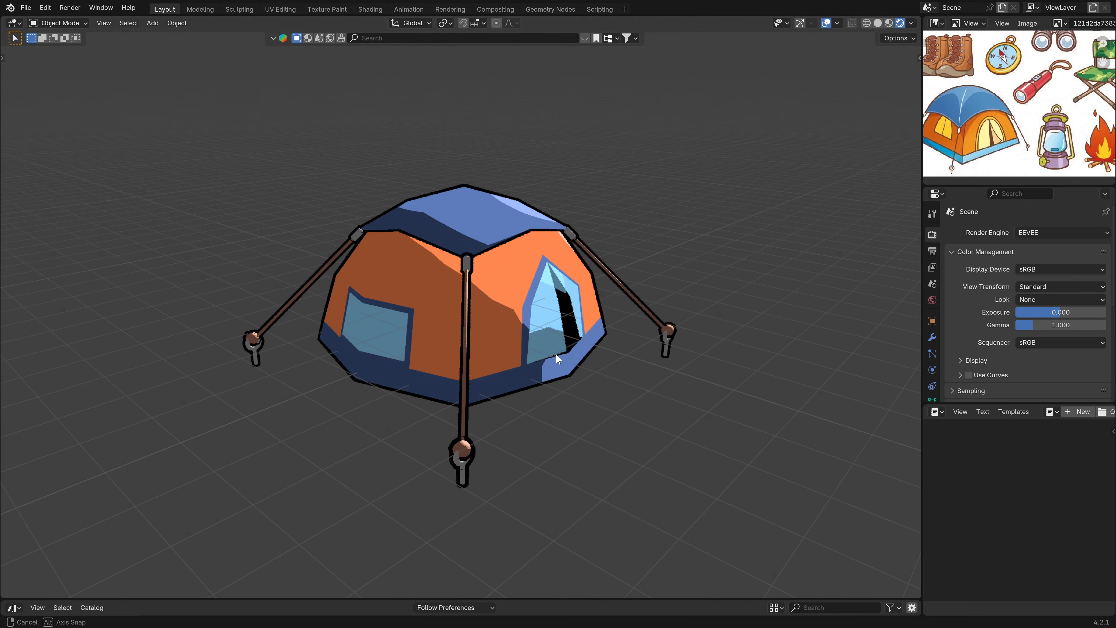
# - Open the most recent project file without saving changes to Tuto Base.blend, and collapse the asset browser
pyautogui.click(25, 8)
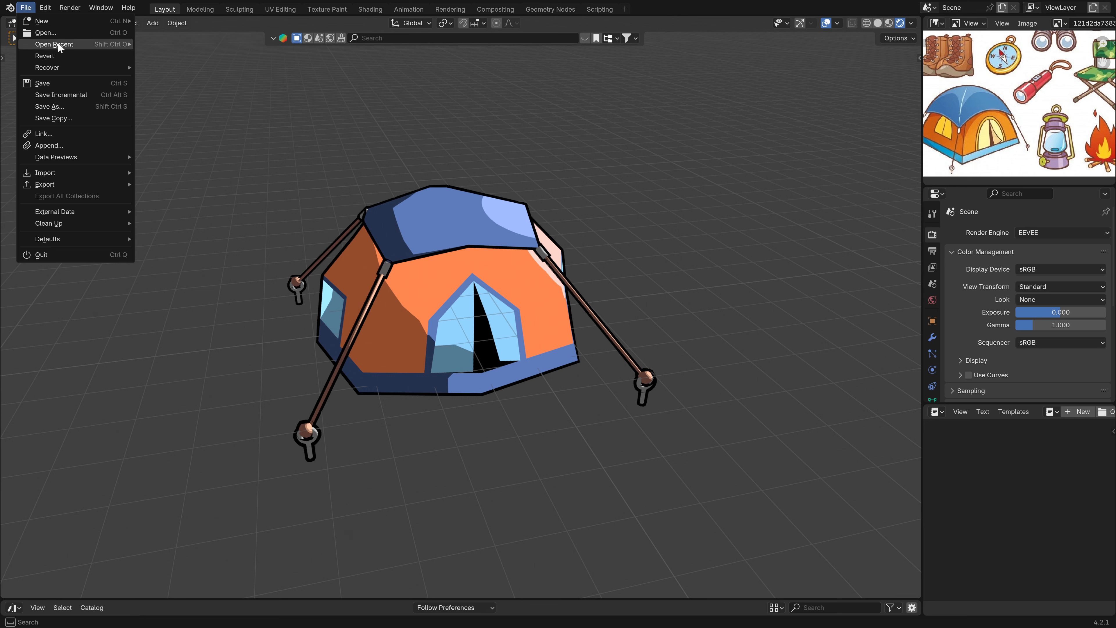
pyautogui.moveTo(59, 44)
pyautogui.click(198, 57)
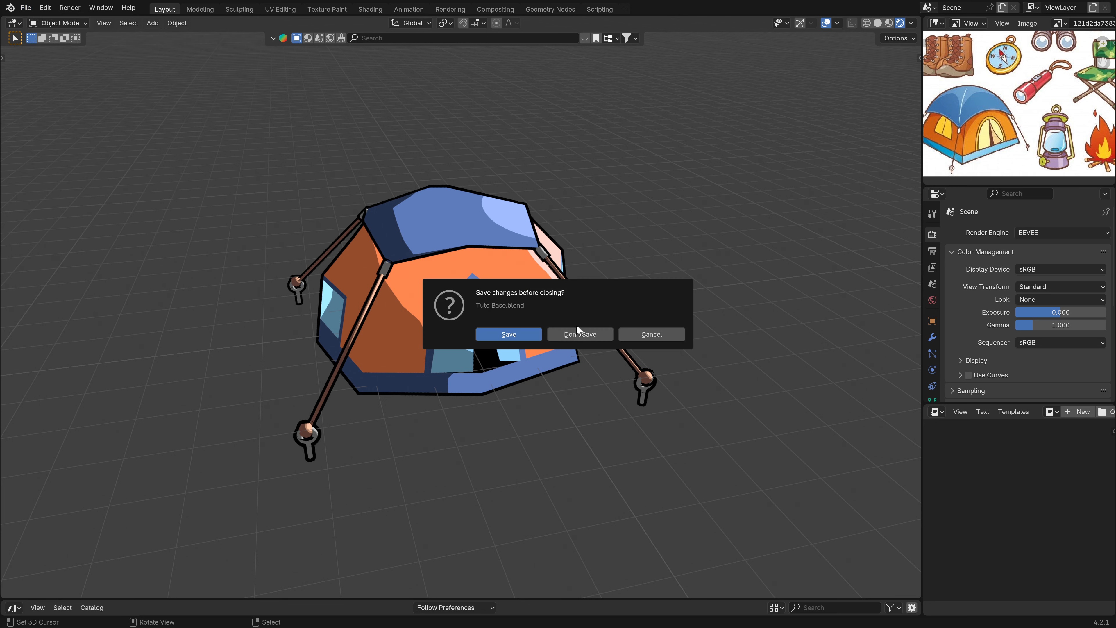
pyautogui.click(588, 334)
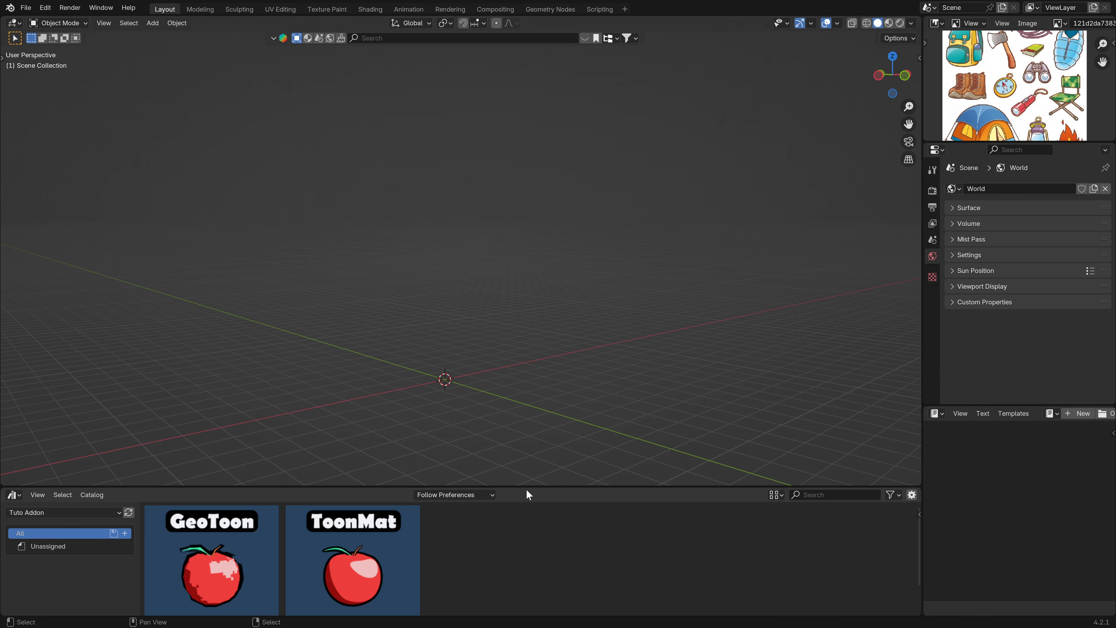
pyautogui.moveTo(528, 486); pyautogui.dragTo(534, 620)
# - Add a cube mesh at the world origin and start editing its mesh, keeping Solid shading
pyautogui.moveTo(476, 406); pyautogui.dragTo(545, 334, button='middle')
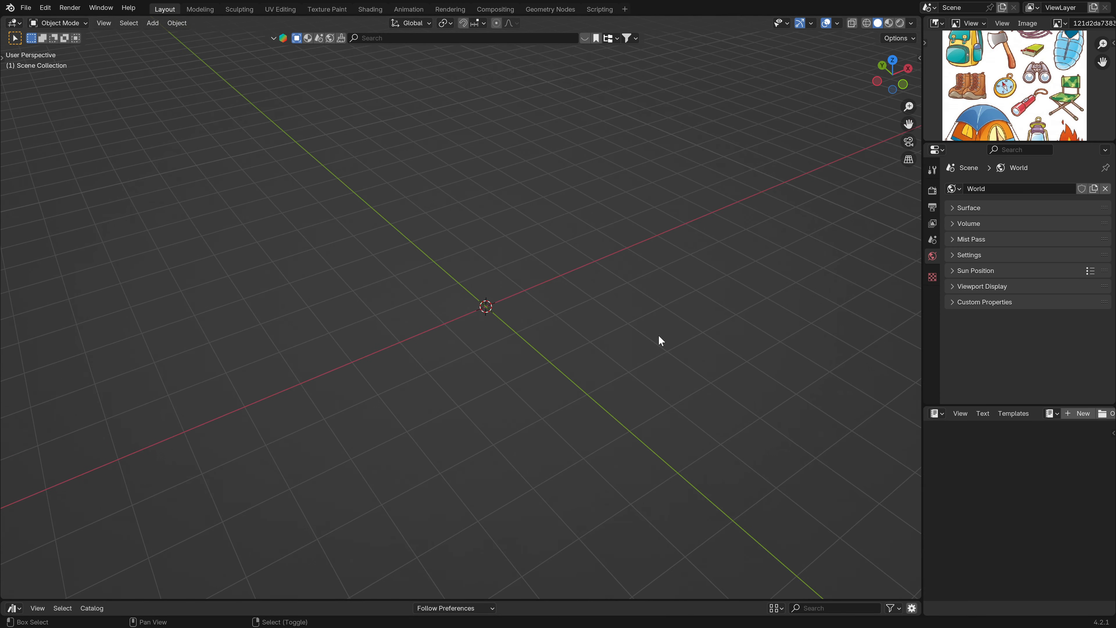
pyautogui.hotkey('shift', 'a')
pyautogui.moveTo(667, 337)
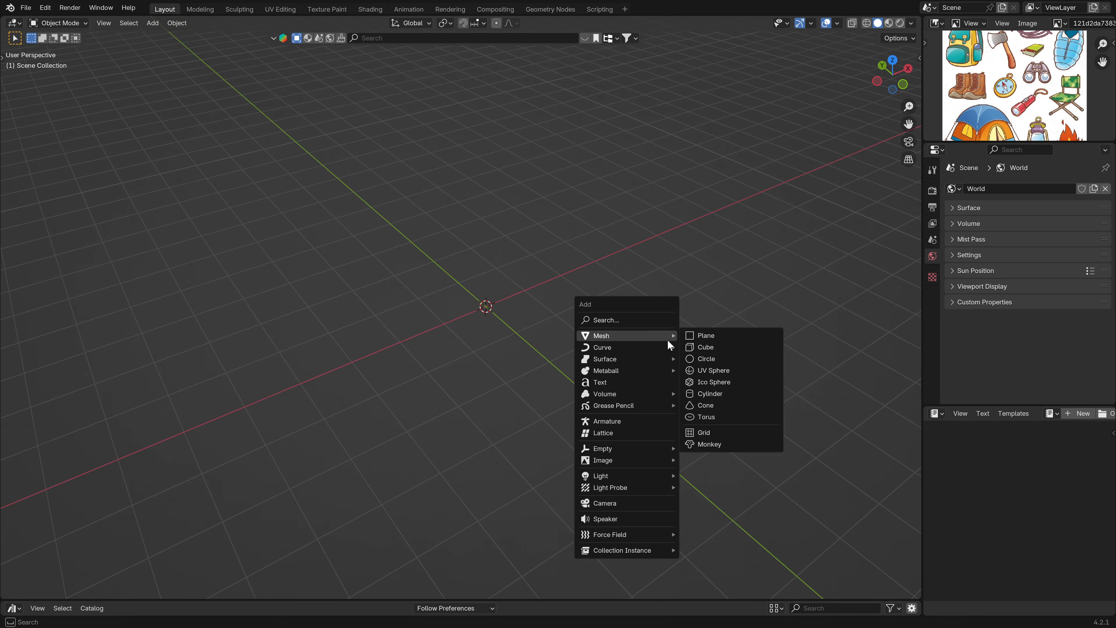
pyautogui.click(715, 349)
pyautogui.press('Tab')
pyautogui.moveTo(521, 366); pyautogui.dragTo(600, 345, button='middle')
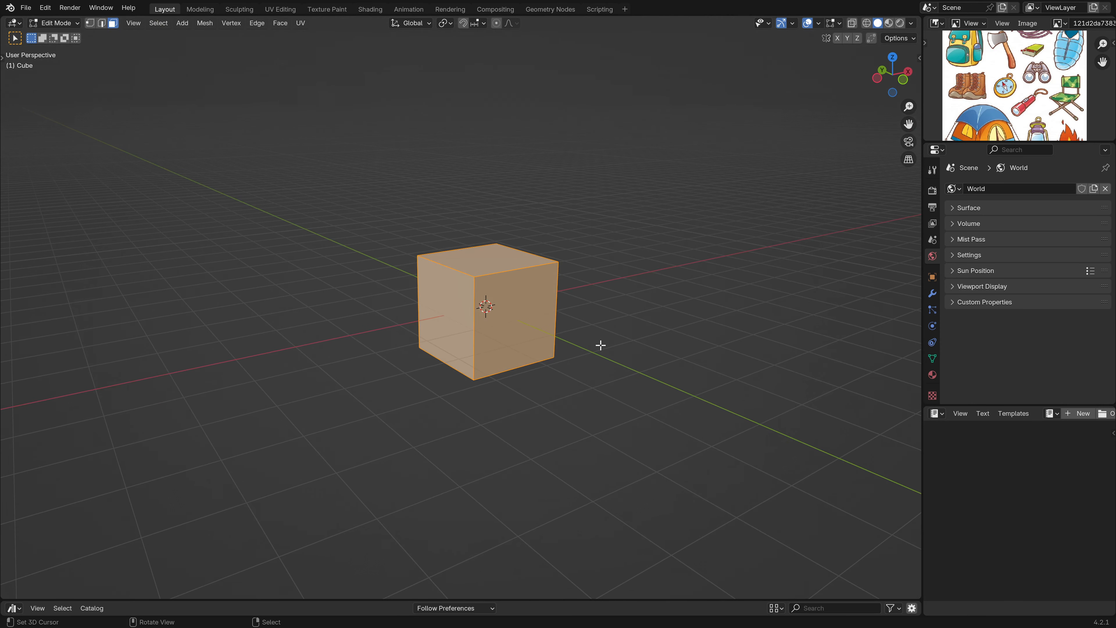
pyautogui.press('z')
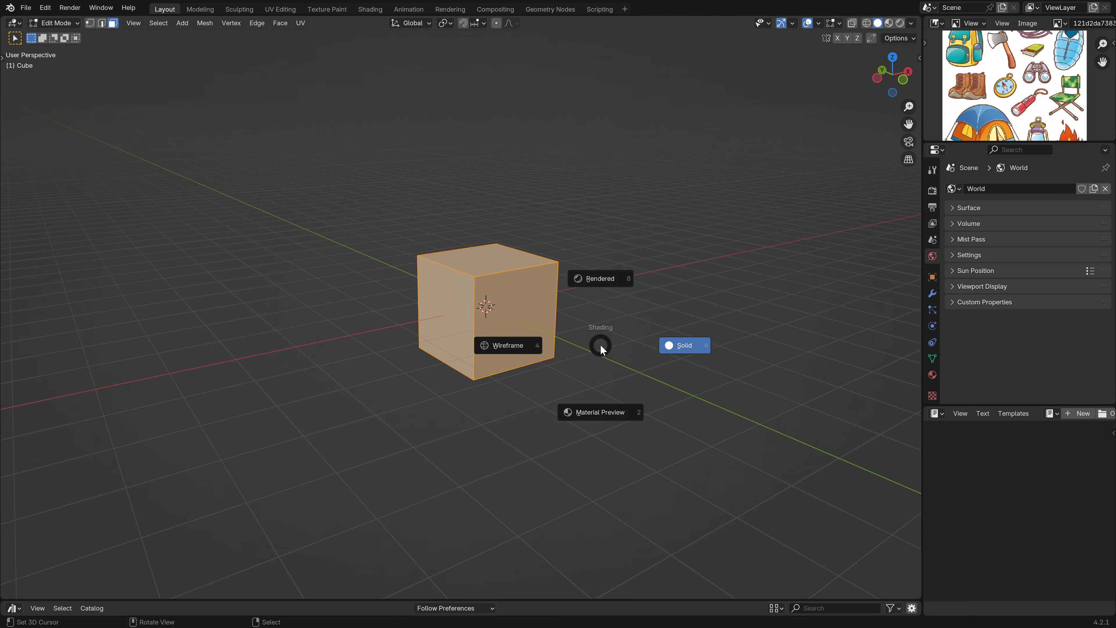
pyautogui.press('Escape')
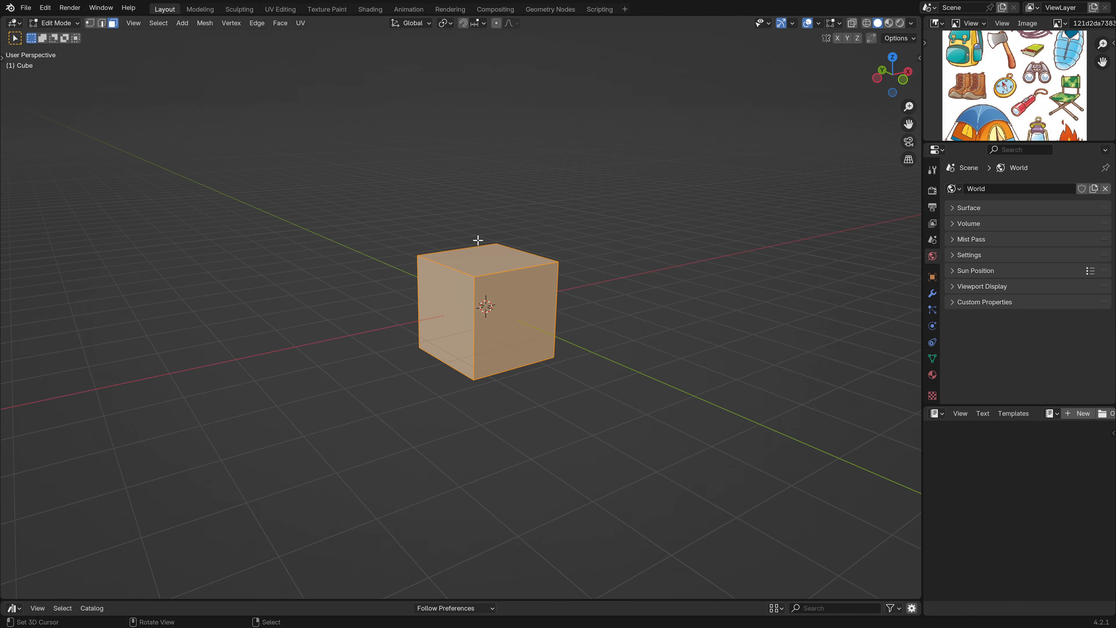
# - Try moving a single side face of the cube up 1 m along the Z axis, and undo it
pyautogui.click(512, 308)
pyautogui.write('gz1')
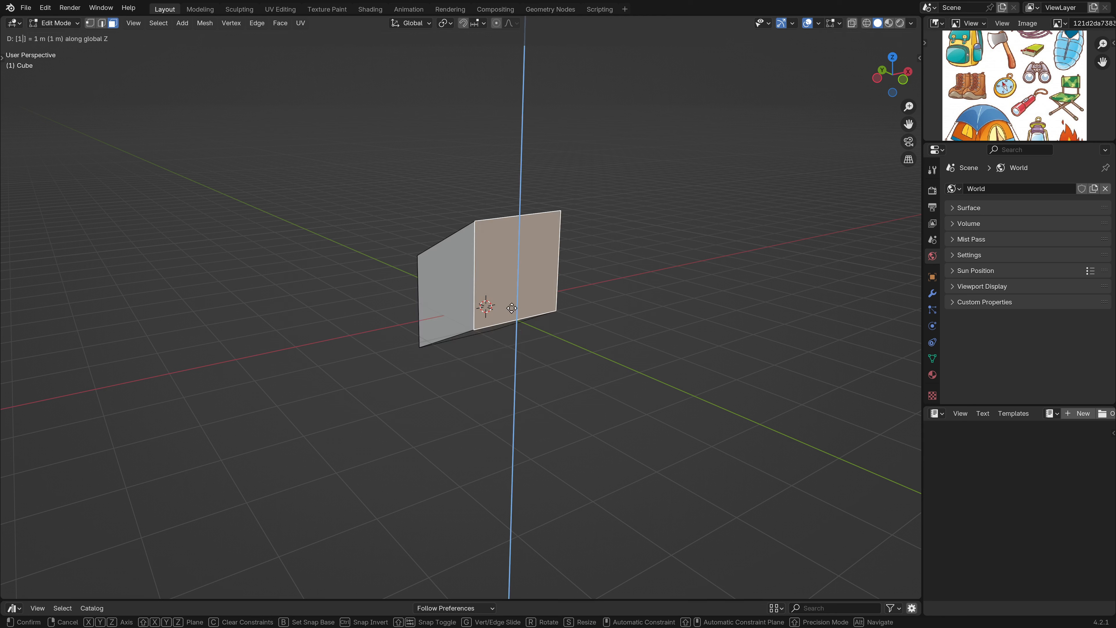
pyautogui.press('Return')
pyautogui.hotkey('ctrl', 'z')
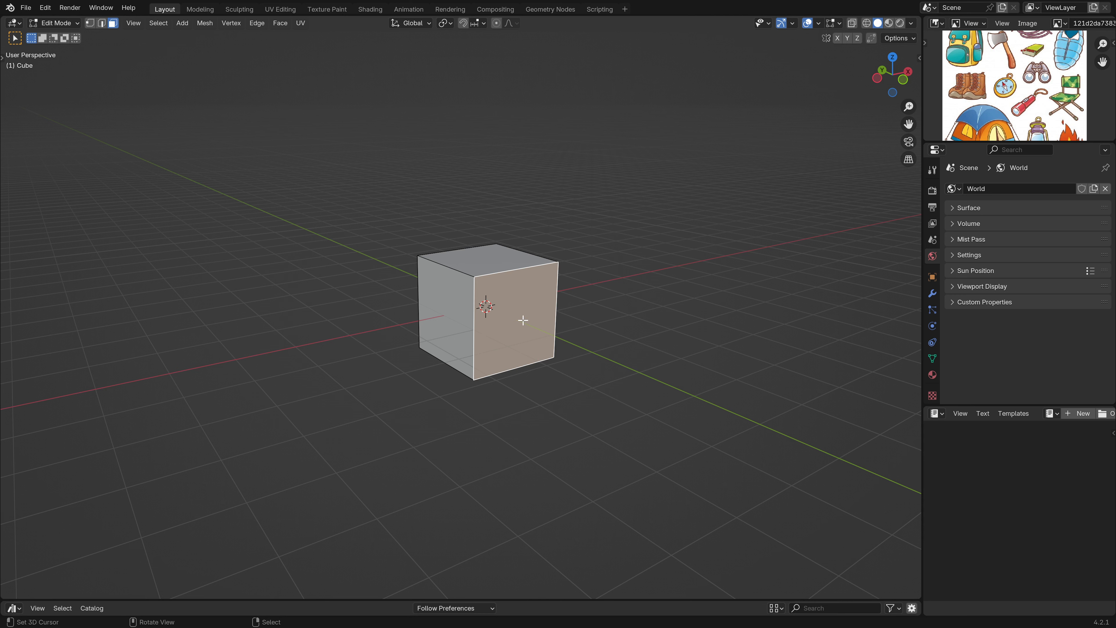
# - Grow the selection to the entire cube and move it up 1 m along the Z axis
pyautogui.press('ctrl+KP_Add')
pyautogui.write('gz')
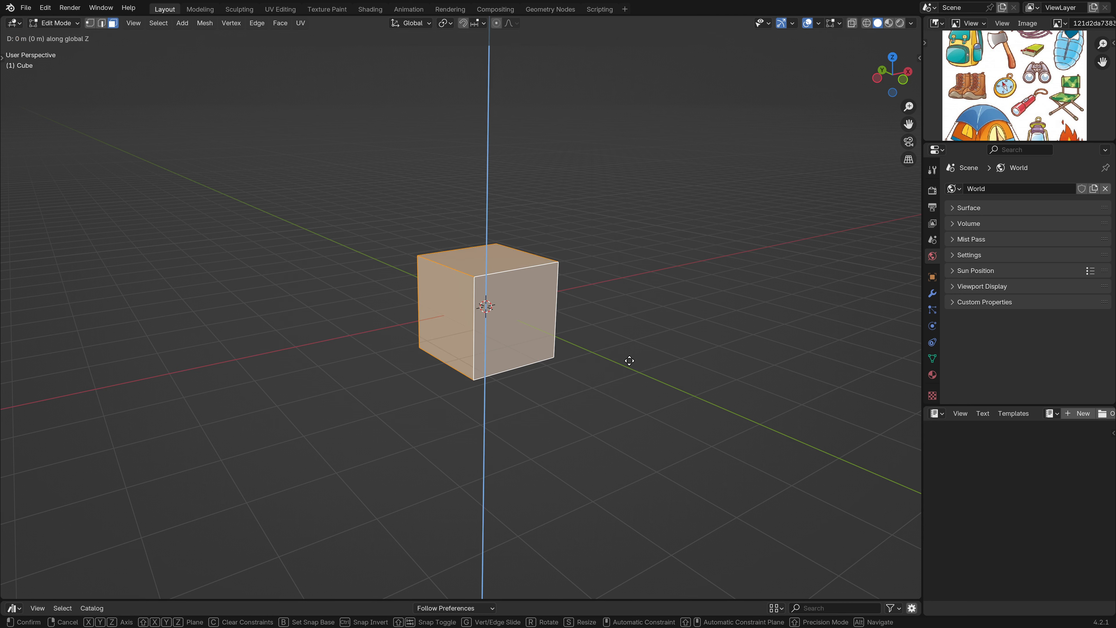
pyautogui.write('1')
pyautogui.press('Return')
# - Scale the cube's top face down to about 0.71 to taper the sides inward
pyautogui.moveTo(601, 343); pyautogui.dragTo(596, 392, button='middle')
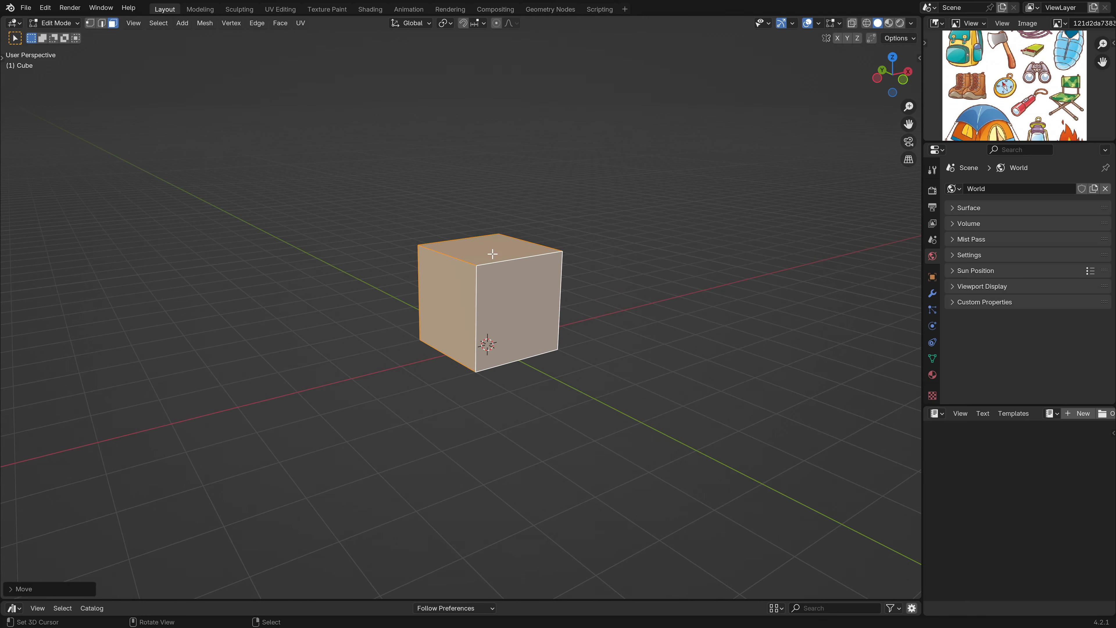
pyautogui.click(505, 251)
pyautogui.press('s')
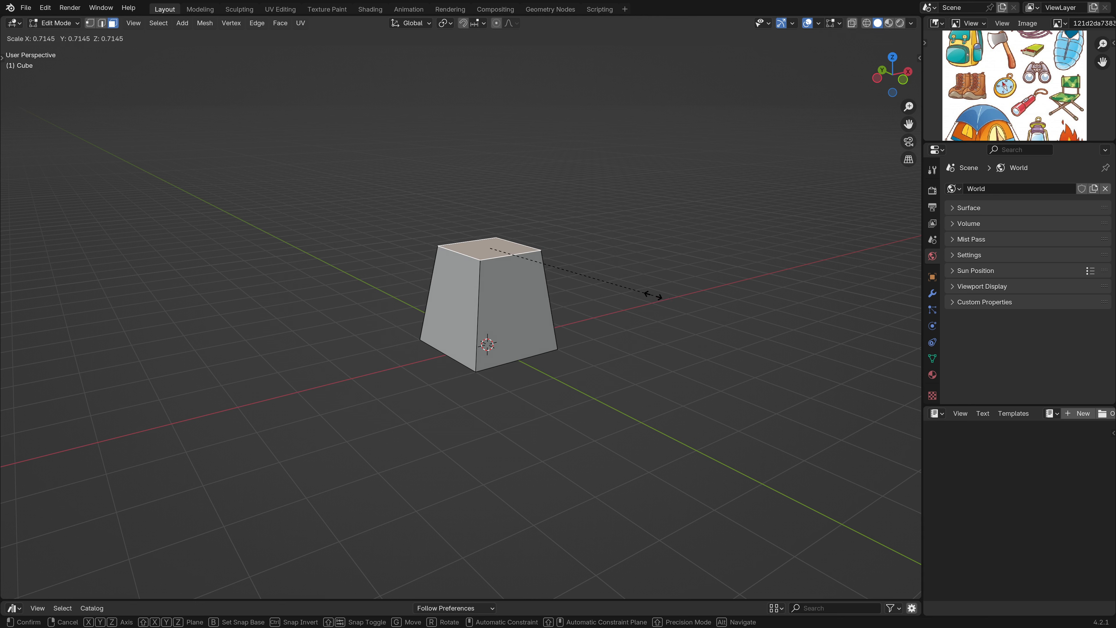
pyautogui.click(654, 296)
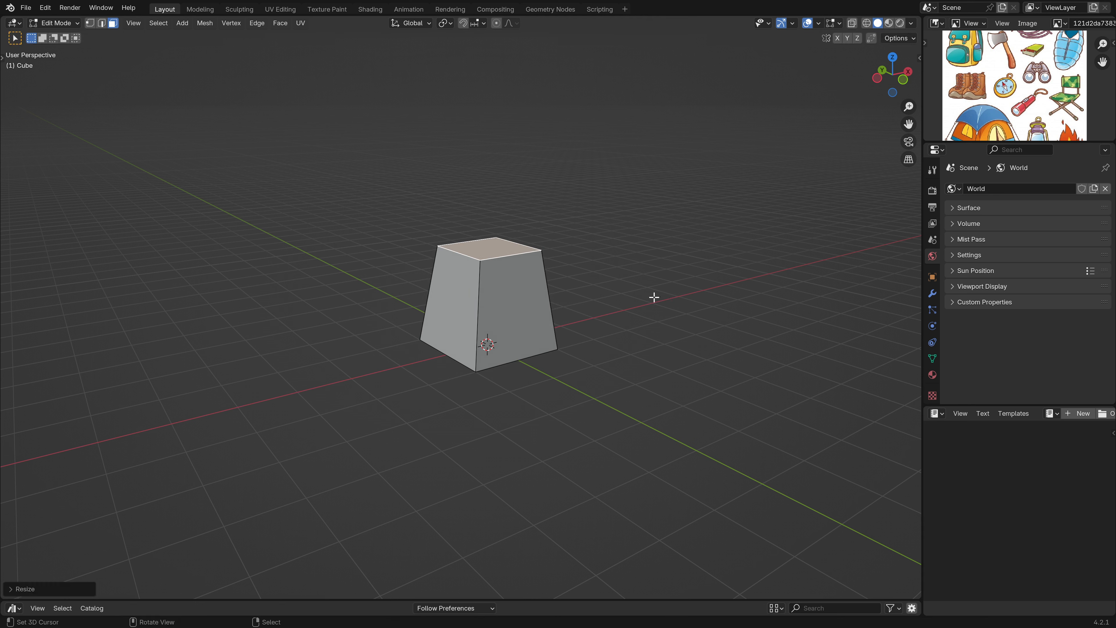
# - Scale the whole tapered mesh up to a bit over 1.6 times along X and Y, leaving Z locked
pyautogui.press('a')
pyautogui.press('s')
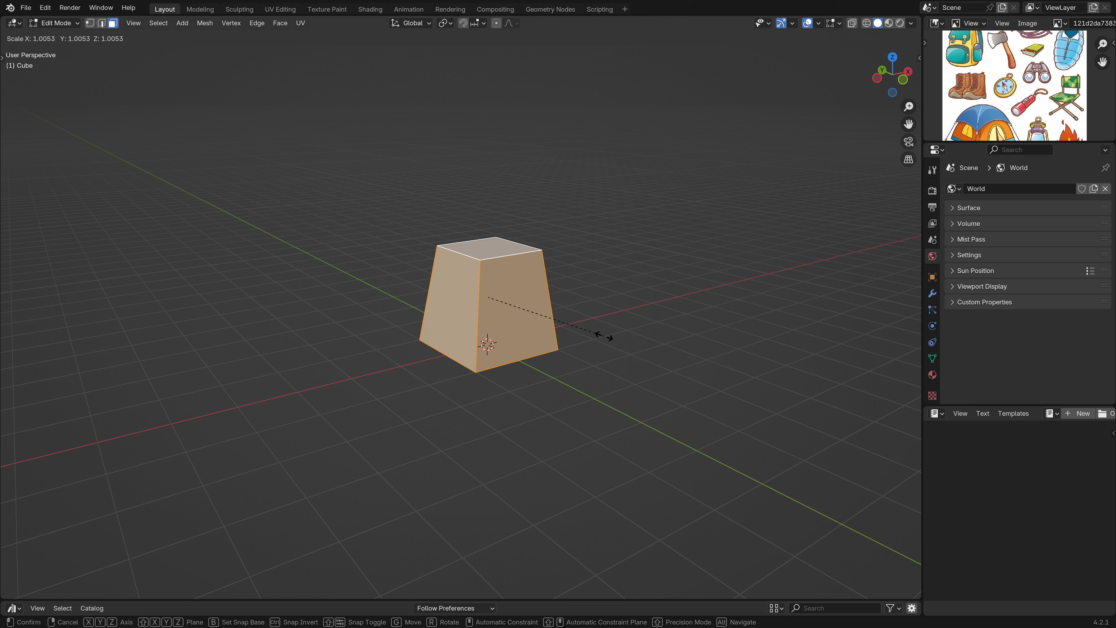
pyautogui.hotkey('shift', 'z')
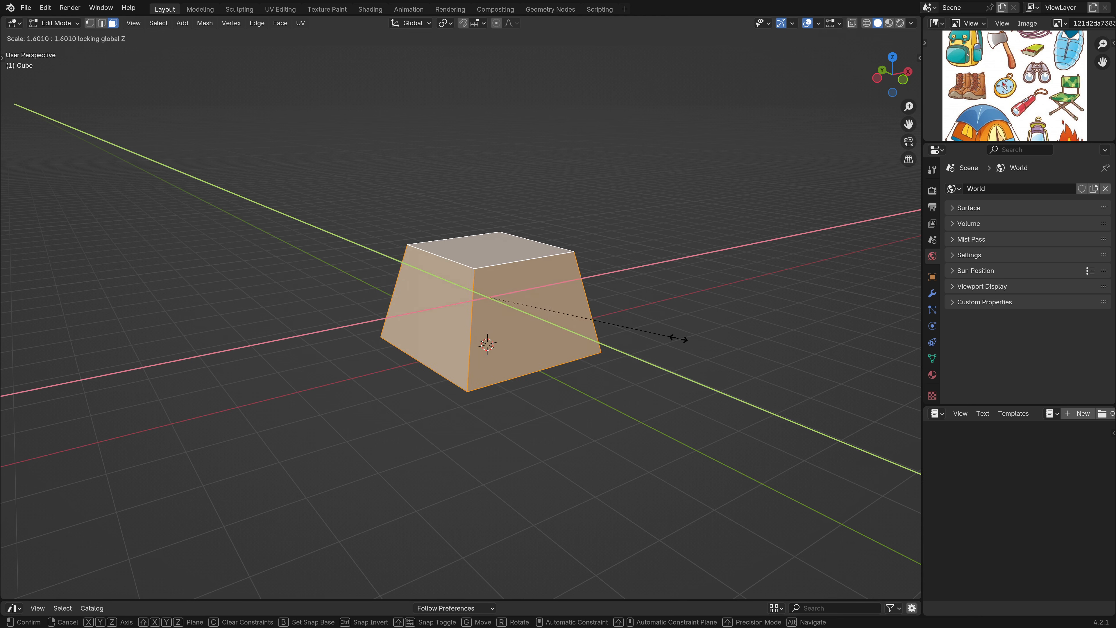
pyautogui.click(690, 339)
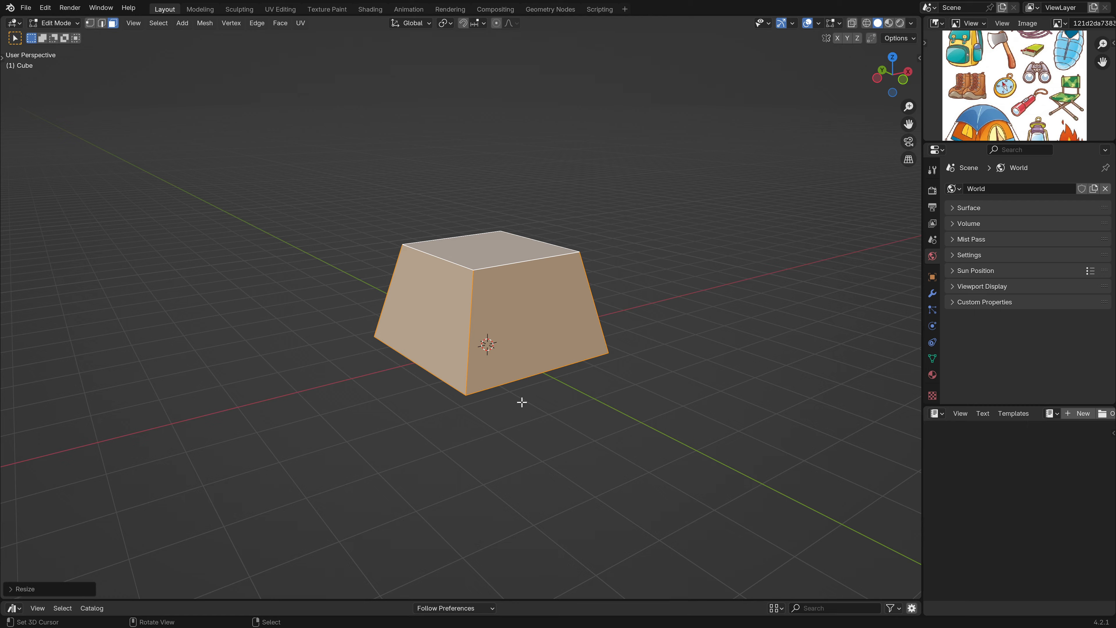
# - Subdivide the whole mesh with one cut and a smoothness of 1.000 to round it into a dome
pyautogui.moveTo(523, 401); pyautogui.dragTo(602, 363, button='middle')
pyautogui.rightClick(649, 338)
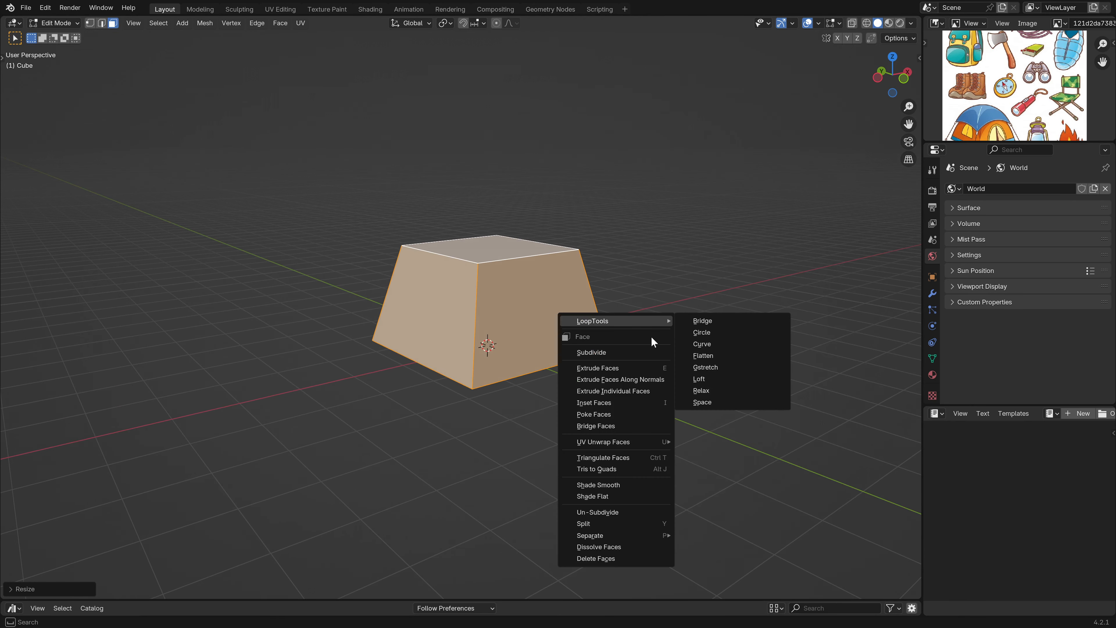
pyautogui.click(587, 355)
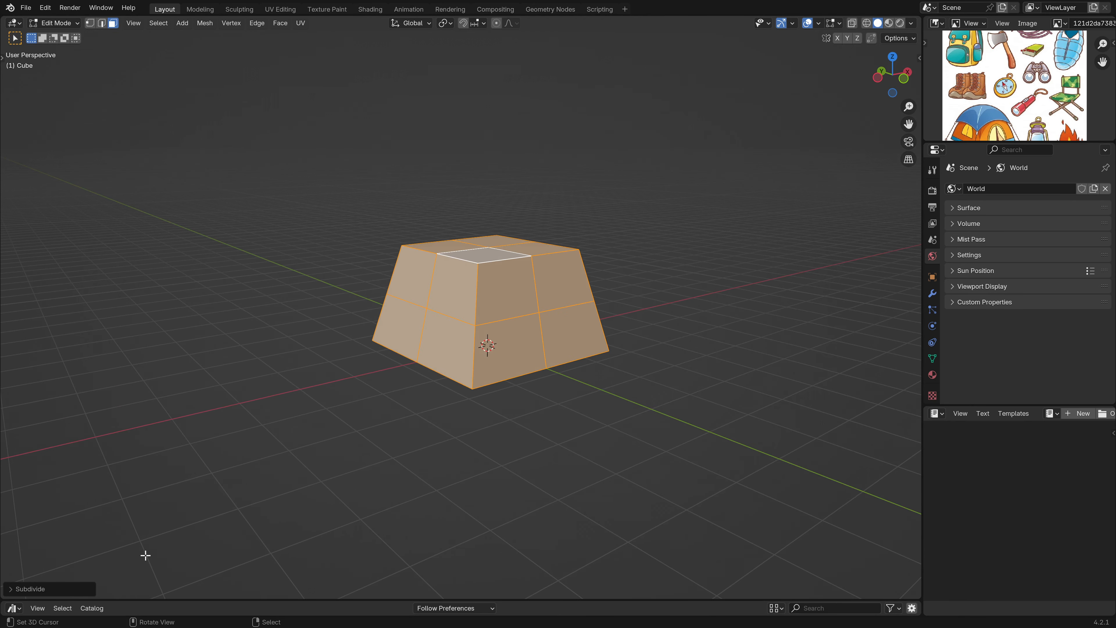
pyautogui.click(18, 589)
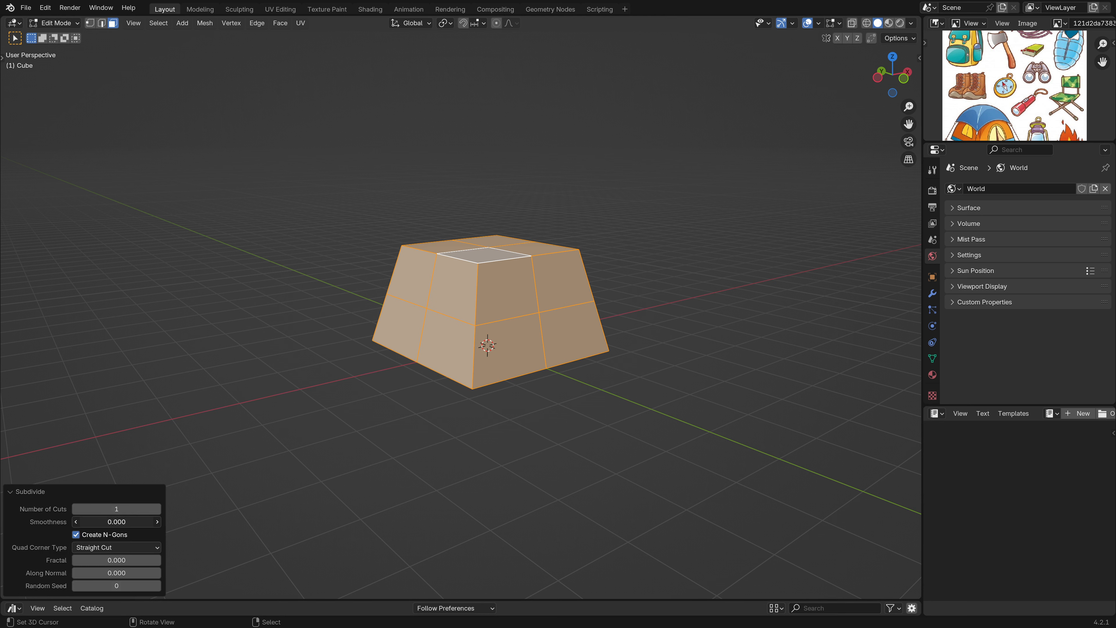
pyautogui.moveTo(117, 521); pyautogui.dragTo(159, 521)
# - Flatten the dome's underside by growing a selection from its bottom centre vertex and scaling it to 0 along Z around the 3D Cursor pivot
pyautogui.moveTo(287, 449); pyautogui.dragTo(271, 425, button='middle')
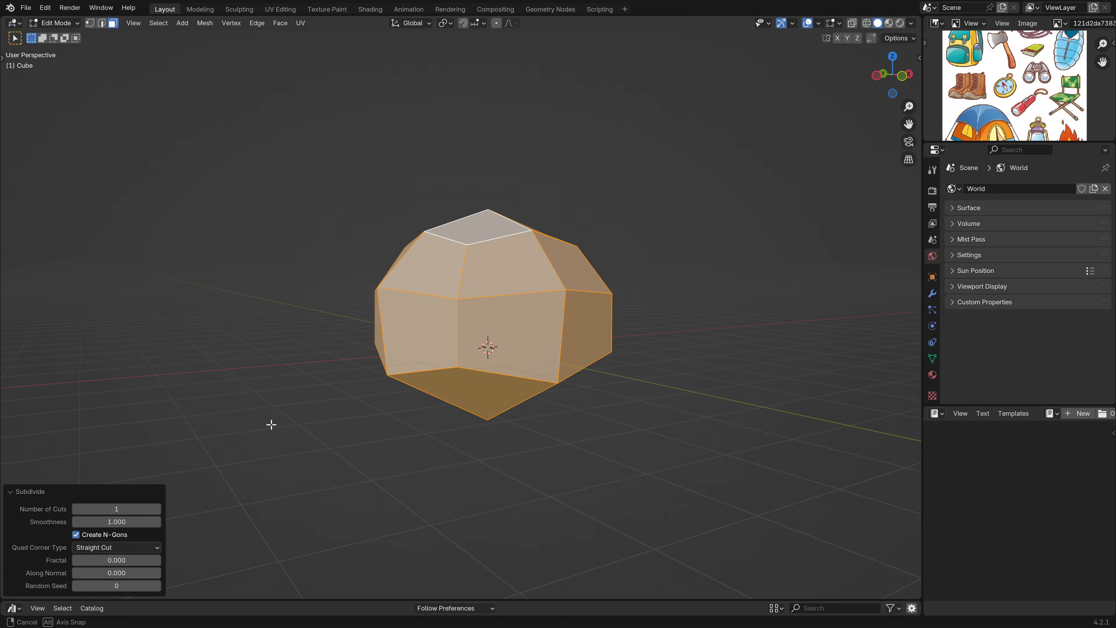
pyautogui.click(89, 22)
pyautogui.click(496, 419)
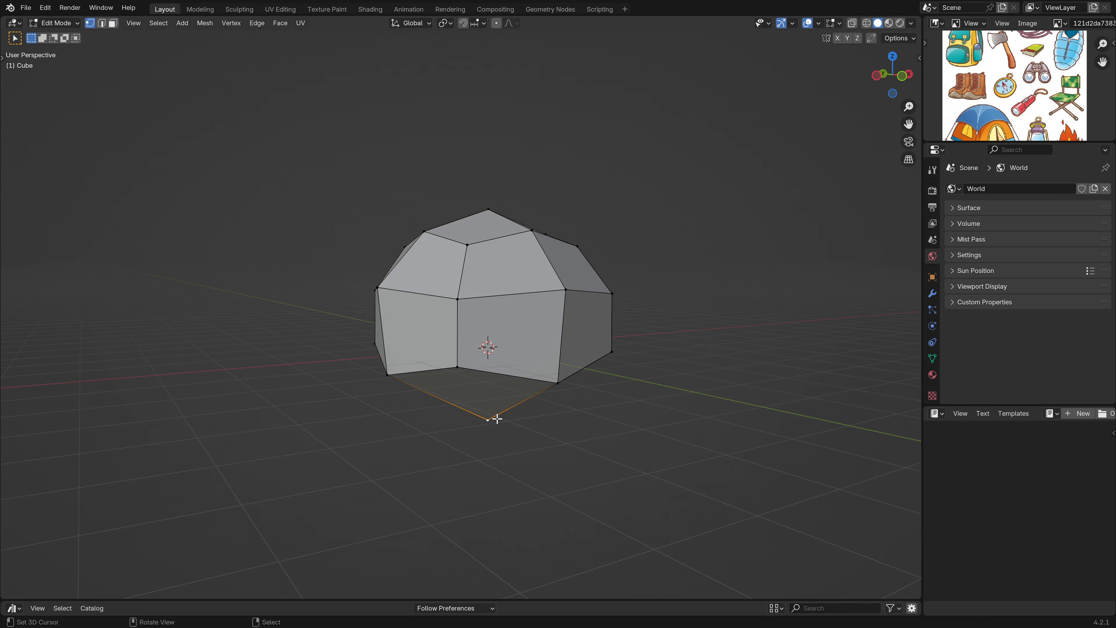
pyautogui.moveTo(497, 418); pyautogui.dragTo(648, 384, button='middle')
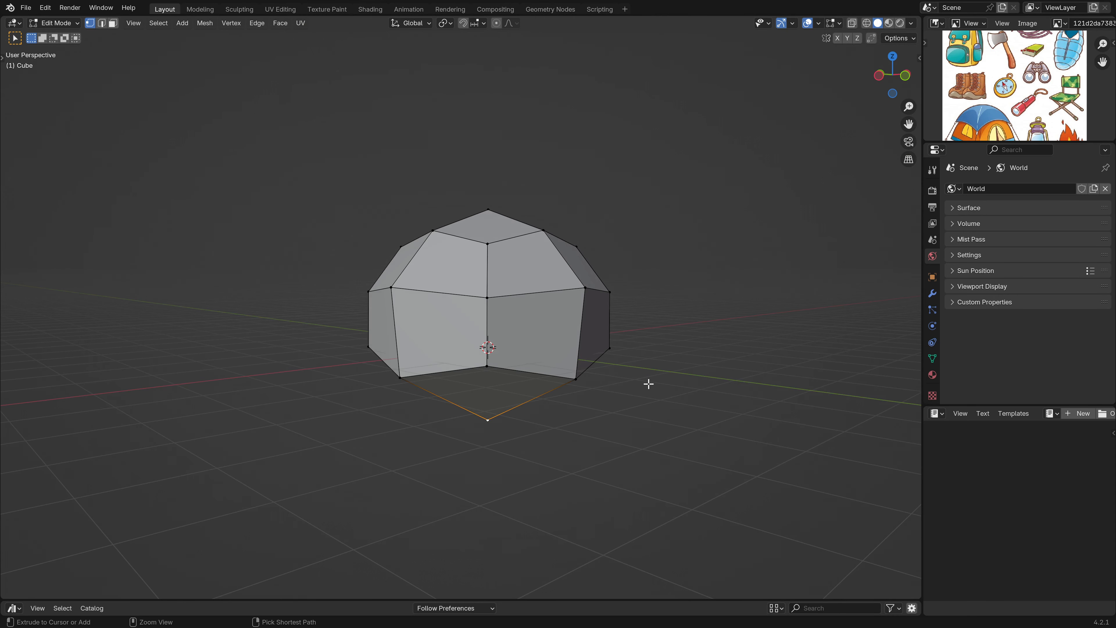
pyautogui.press('ctrl+KP_Add')
pyautogui.click(445, 23)
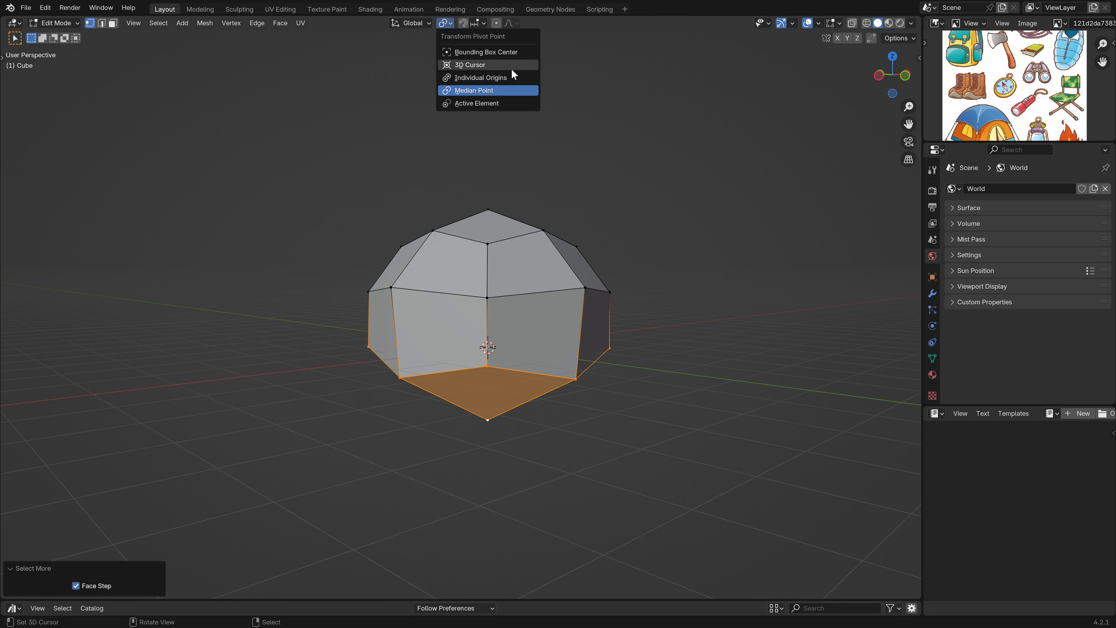
pyautogui.click(460, 65)
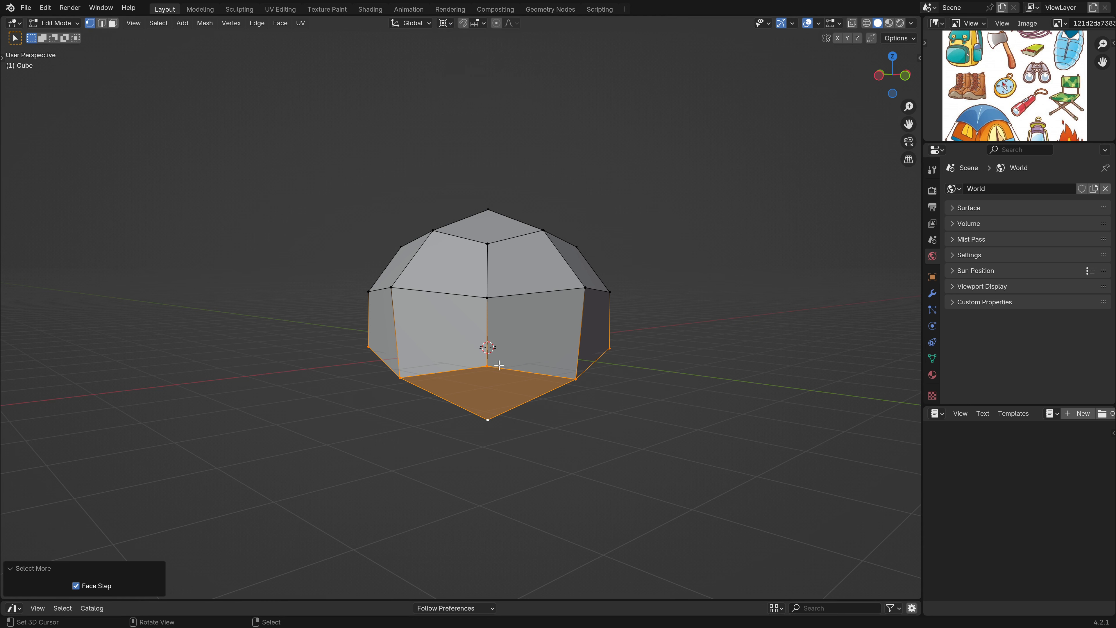
pyautogui.moveTo(499, 365); pyautogui.dragTo(544, 372, button='middle')
pyautogui.scroll(-2, 334, 393)
pyautogui.scroll(2, 343, 416)
pyautogui.press('KP_1')
pyautogui.press('s')
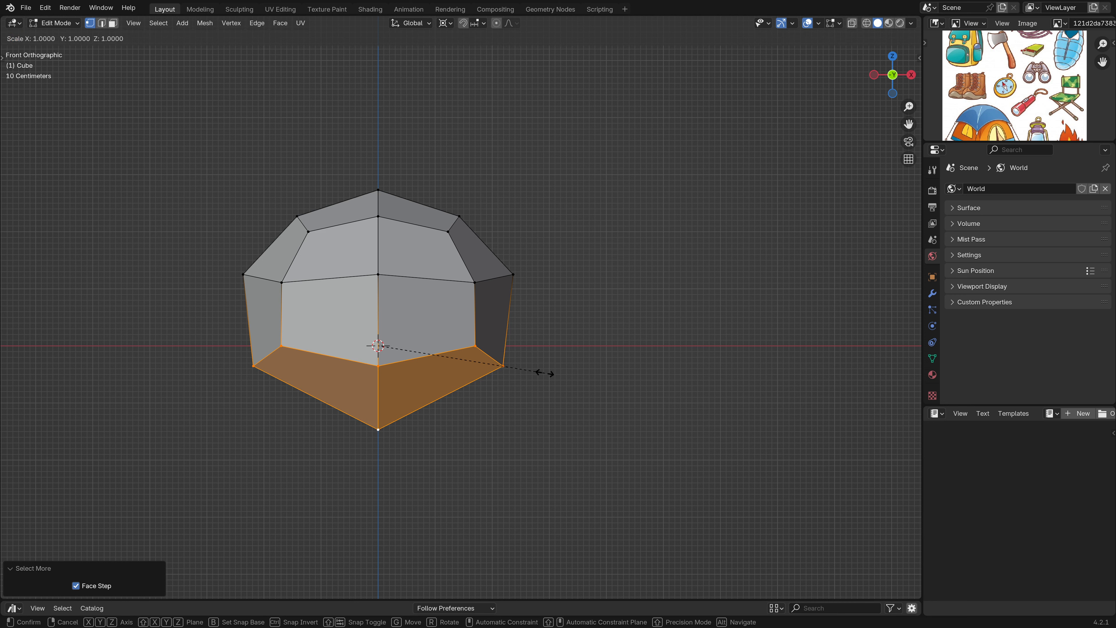
pyautogui.press('z')
pyautogui.press('0')
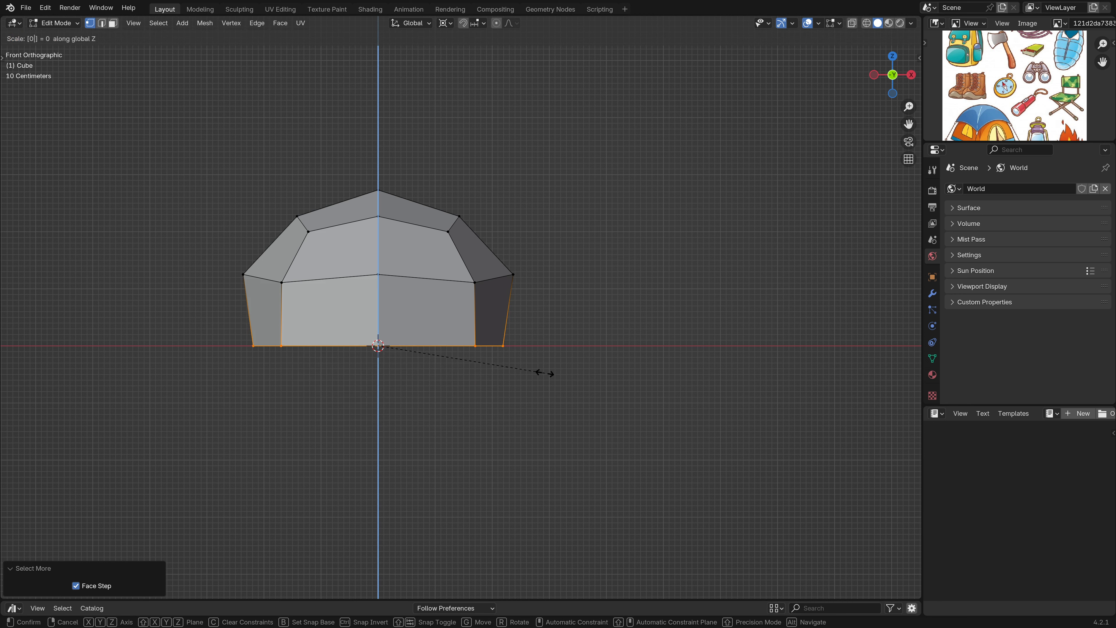
pyautogui.press('Return')
# - Switch back to perspective and scale the entire dome to about 0.94 along X and Y with Z locked
pyautogui.scroll(-2, 227, 506)
pyautogui.moveTo(227, 506); pyautogui.dragTo(368, 461, button='middle')
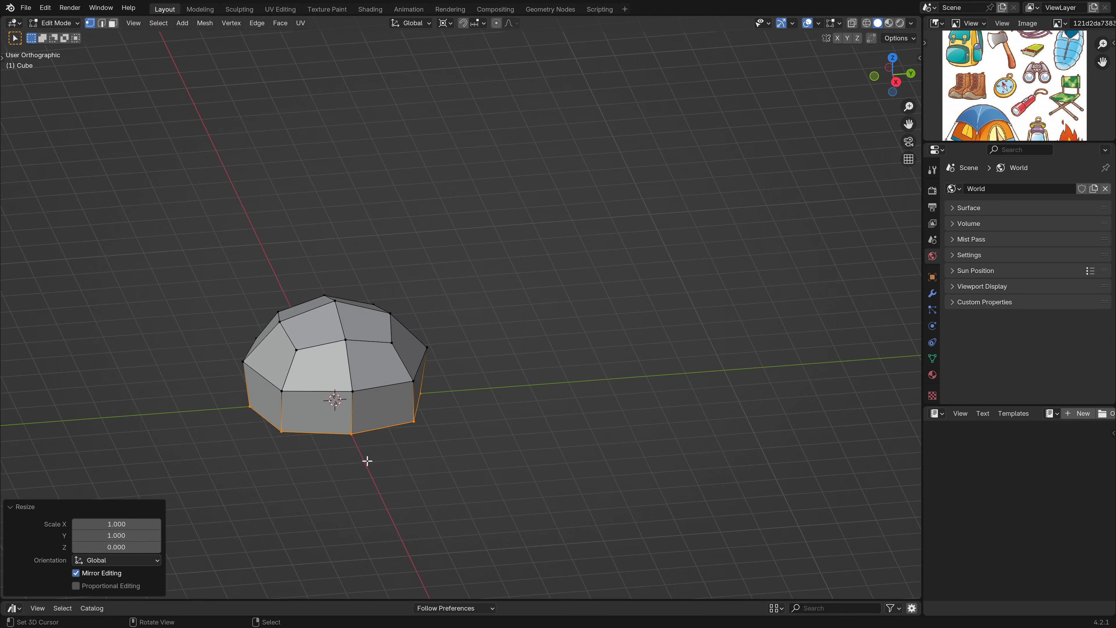
pyautogui.press('KP_5')
pyautogui.moveTo(298, 427); pyautogui.dragTo(469, 385, button='middle')
pyautogui.click(512, 384)
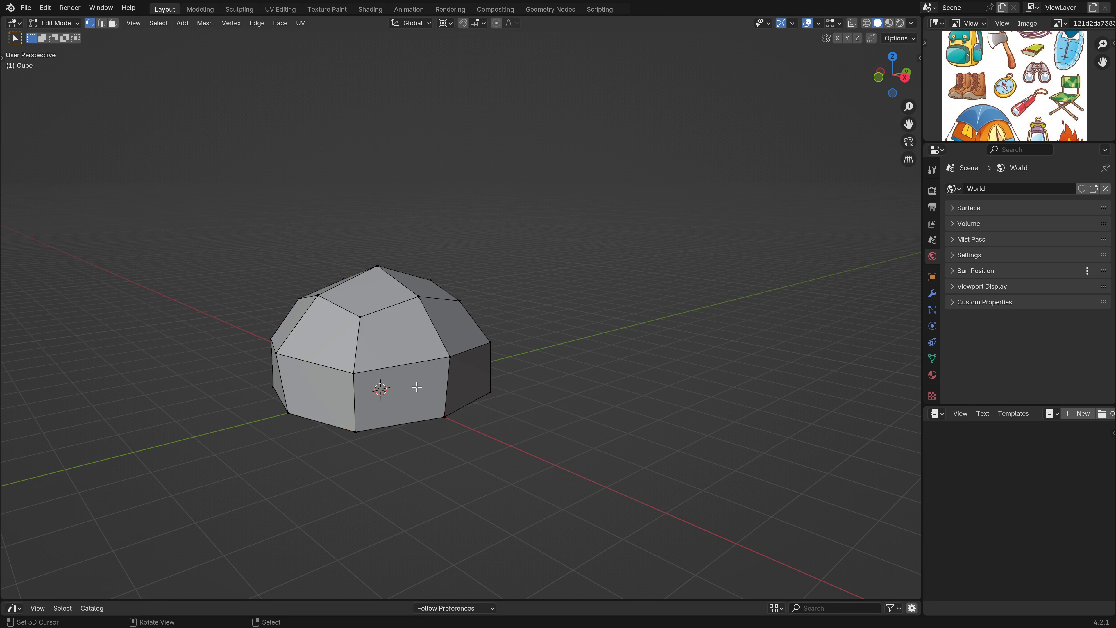
pyautogui.press('a')
pyautogui.press('s')
pyautogui.hotkey('shift', 'z')
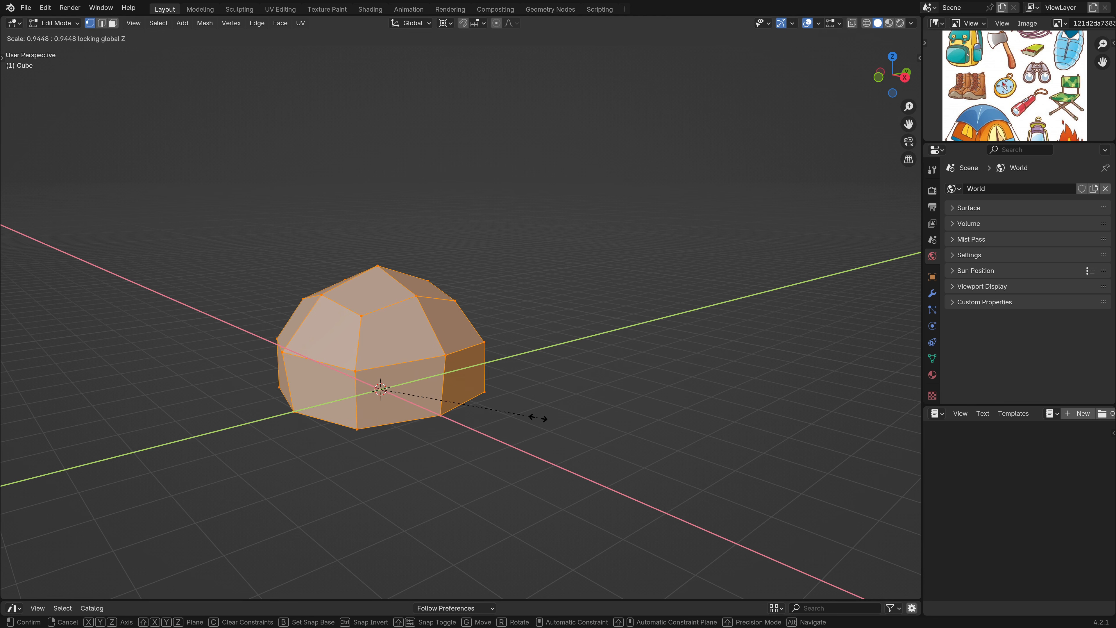
pyautogui.click(536, 417)
# - Duplicate the dome's top cap and the four corner edge runs down to the base in place, and scale the copy to 1.016
pyautogui.moveTo(456, 413); pyautogui.dragTo(517, 427, button='middle')
pyautogui.click(484, 442)
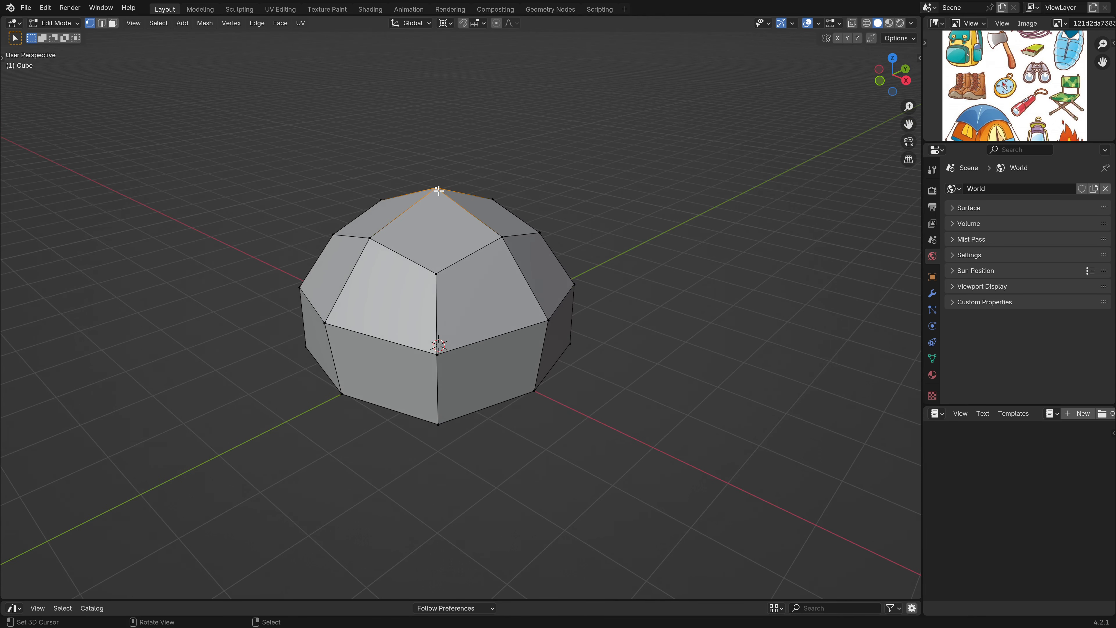
pyautogui.press('ctrl+KP_Add')
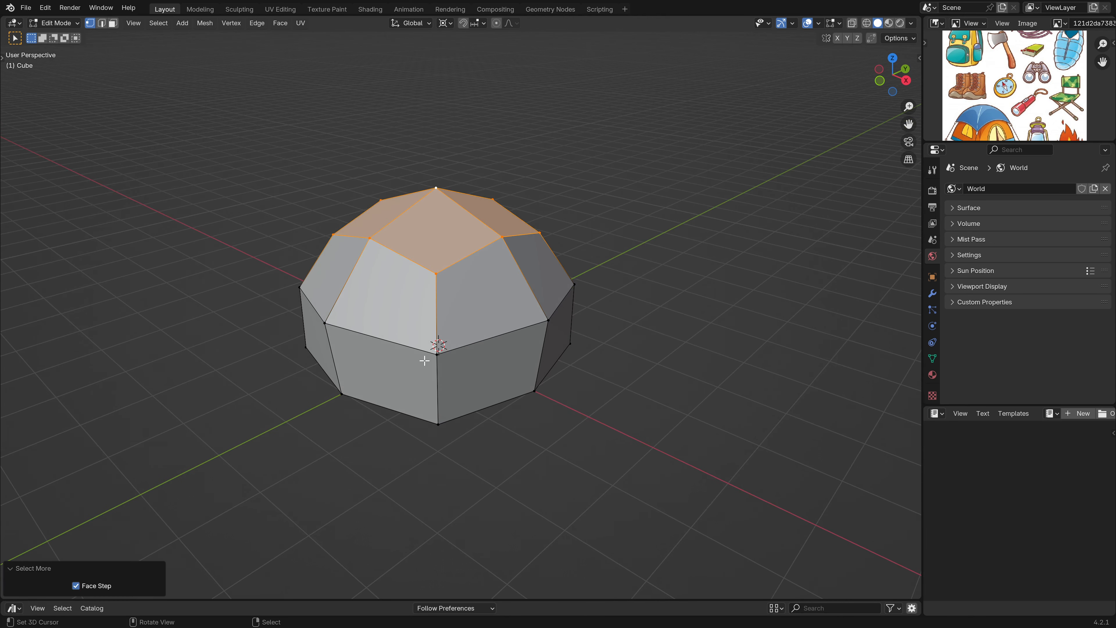
pyautogui.keyDown('shift'); pyautogui.click(439, 352); pyautogui.keyUp('shift')
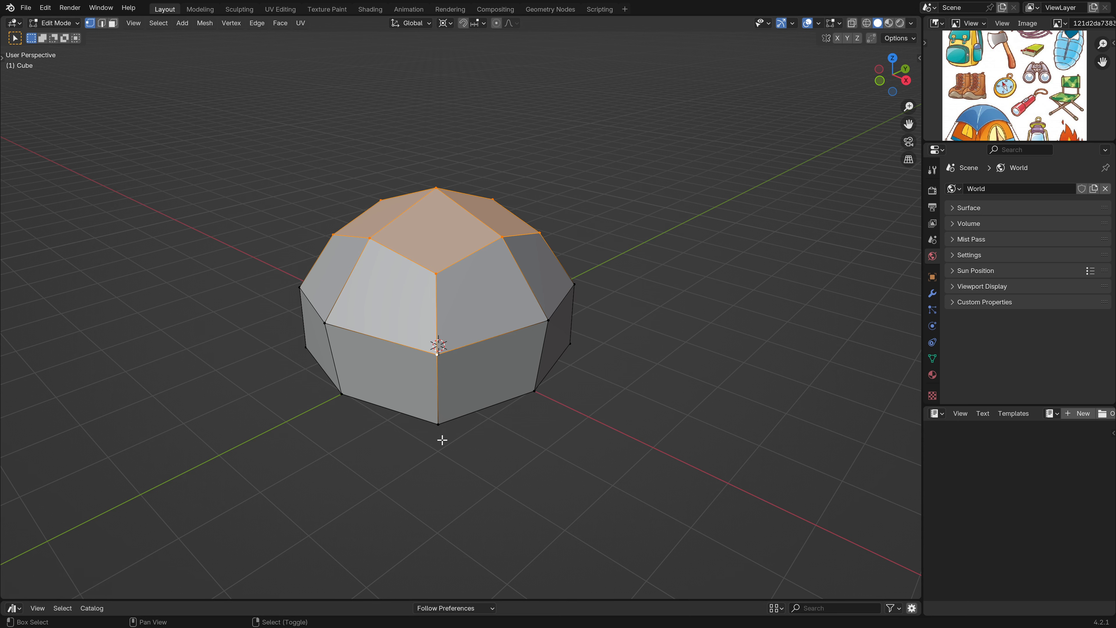
pyautogui.moveTo(448, 377); pyautogui.dragTo(535, 423, button='middle')
pyautogui.moveTo(721, 357); pyautogui.dragTo(601, 358, button='middle')
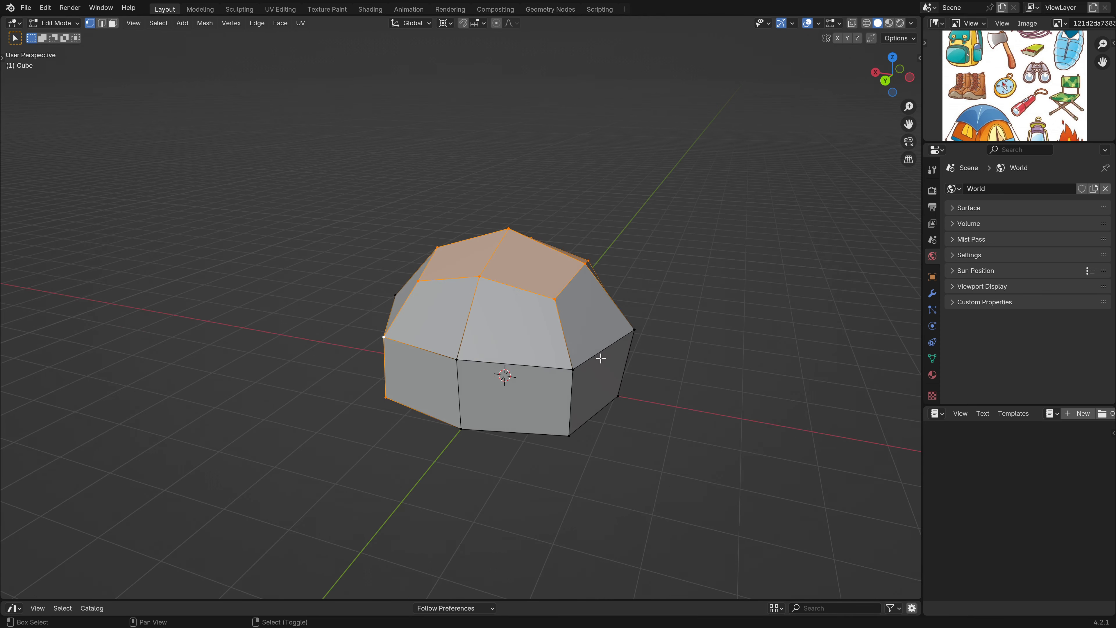
pyautogui.moveTo(686, 387); pyautogui.dragTo(580, 378, button='middle')
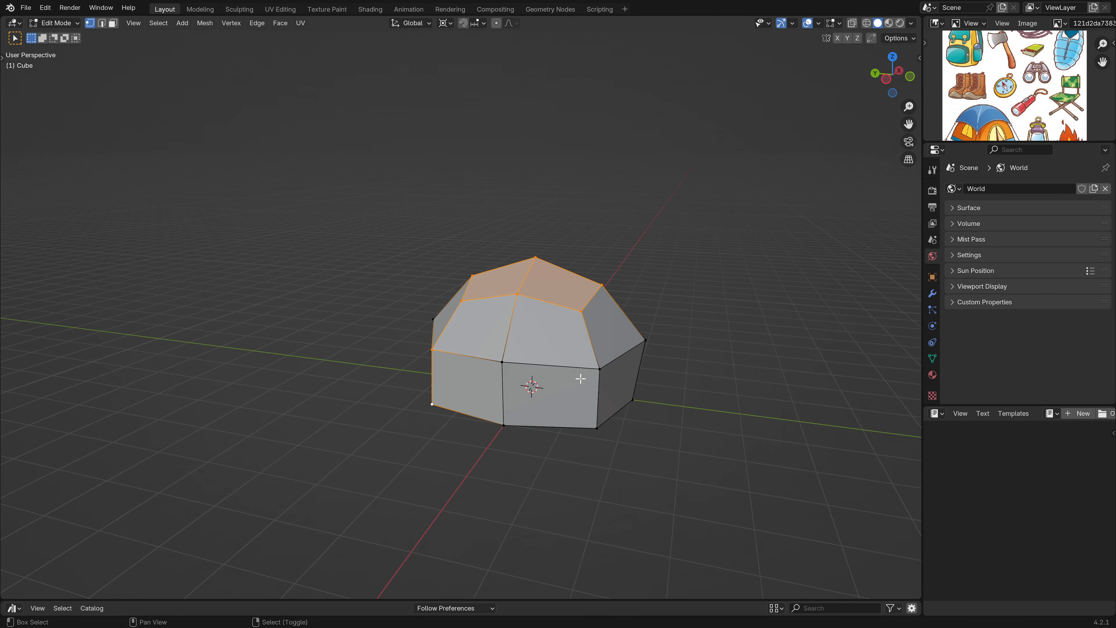
pyautogui.moveTo(684, 414); pyautogui.dragTo(541, 397, button='middle')
pyautogui.hotkey('shift', 'd')
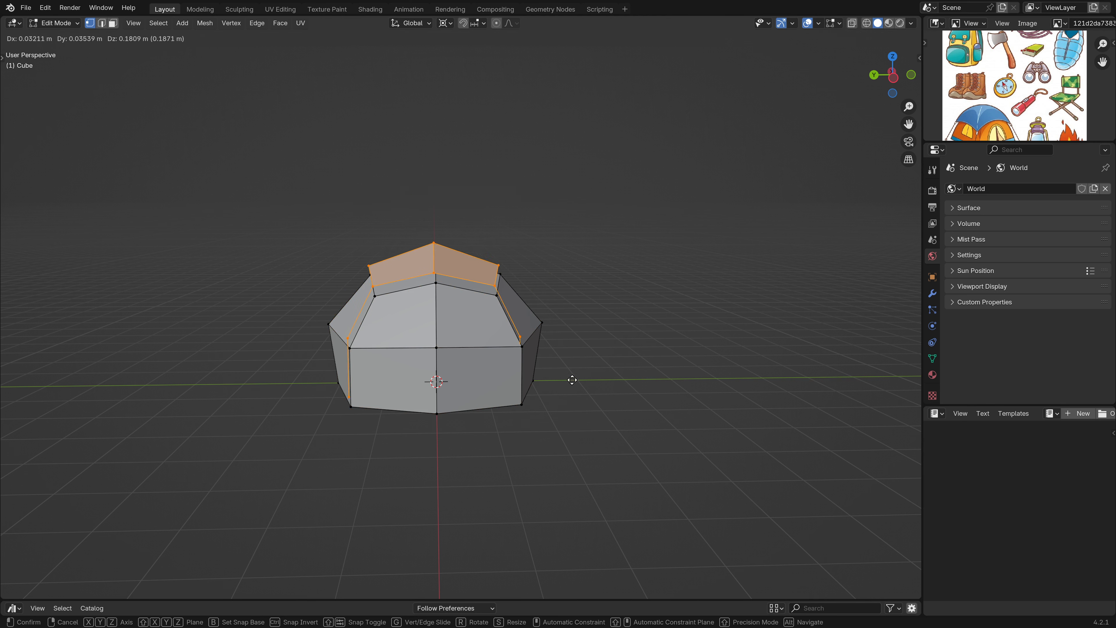
pyautogui.press('Escape')
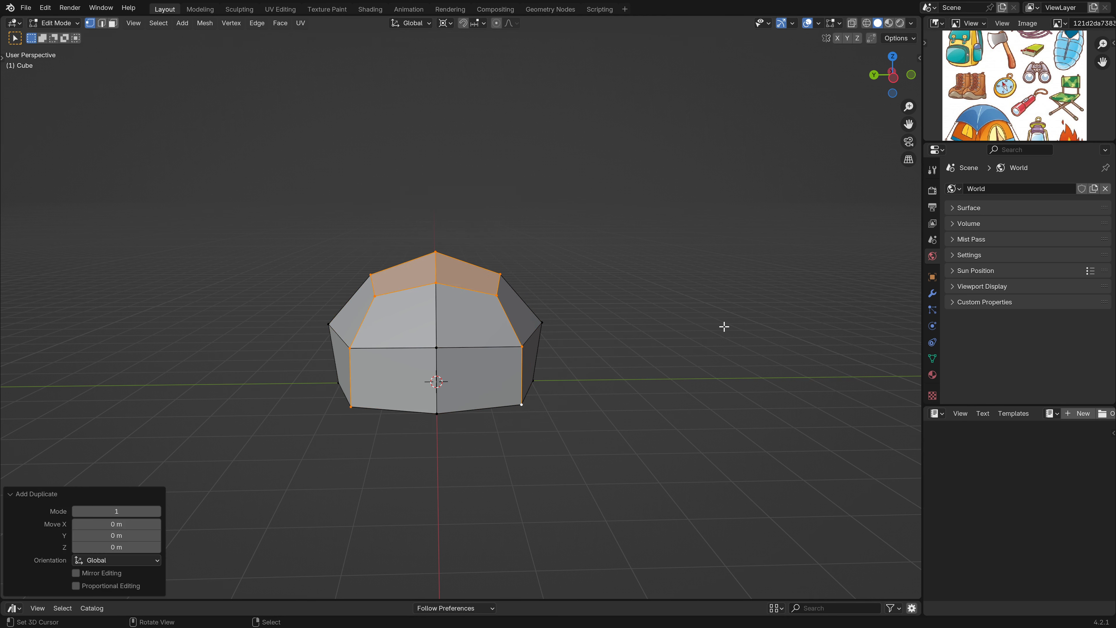
pyautogui.press('s')
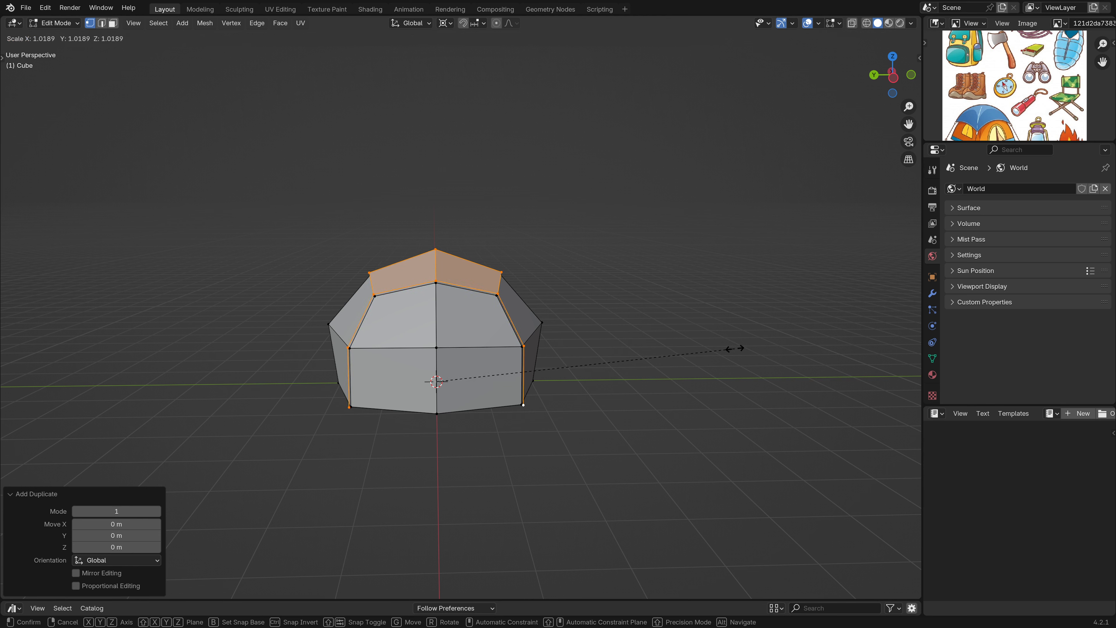
pyautogui.click(734, 349)
pyautogui.scroll(3, 466, 334)
pyautogui.moveTo(462, 339); pyautogui.dragTo(494, 357, button='middle')
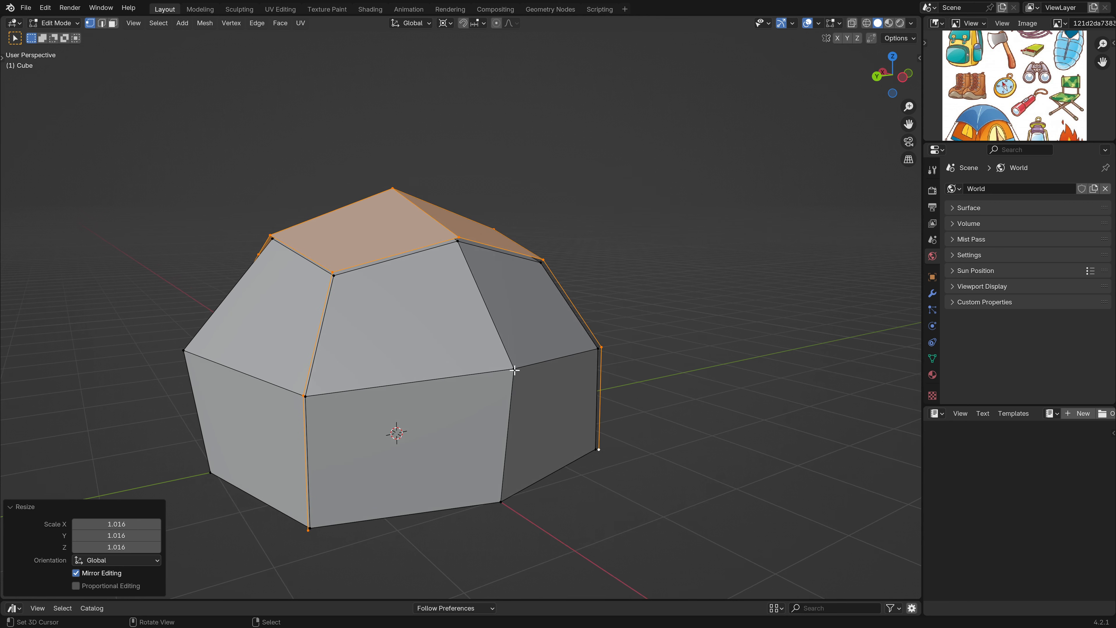
pyautogui.press('s')
pyautogui.hotkey('shift', 'z')
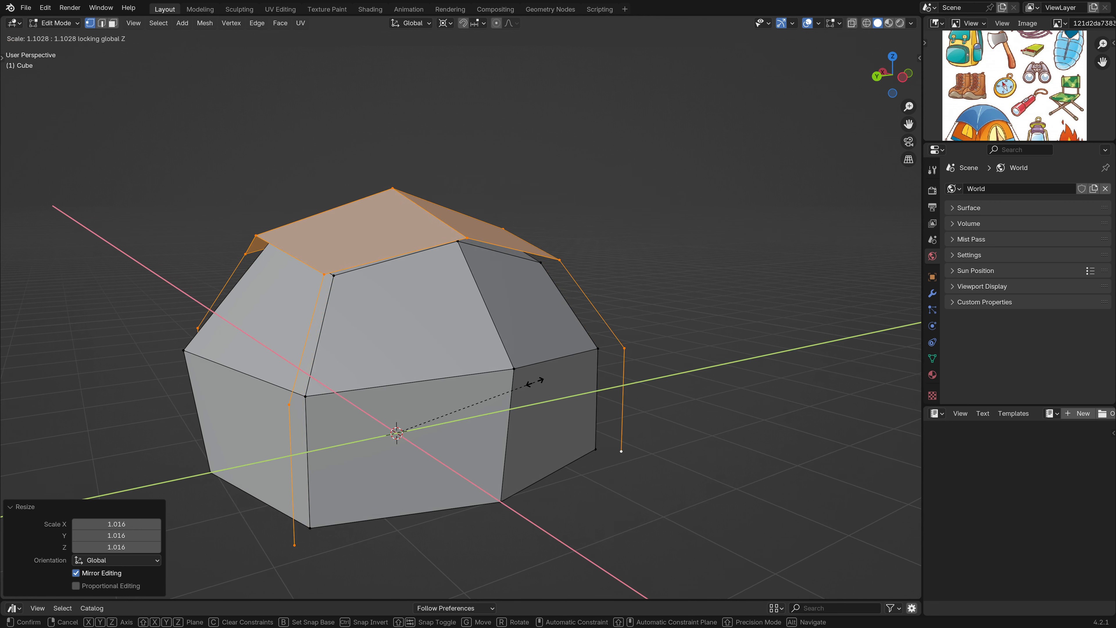
pyautogui.rightClick(513, 371)
# - Deselect the copied cap with Circle Select and scale the copy's lower corner vertices outward beyond 1.23 along X and Y with Z locked
pyautogui.moveTo(513, 372); pyautogui.dragTo(553, 322, button='middle')
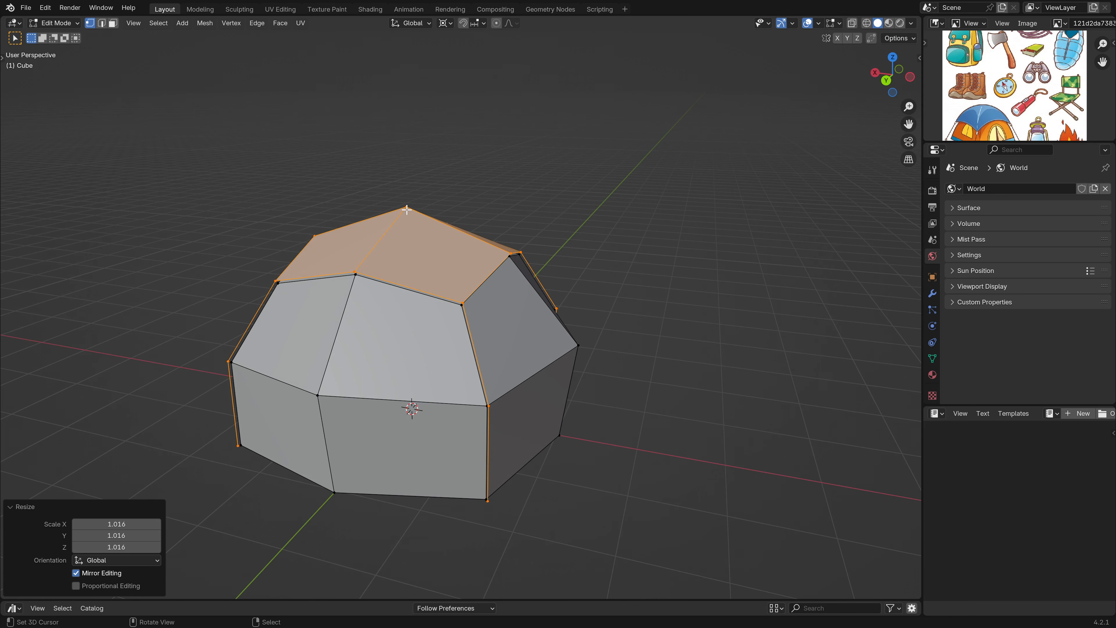
pyautogui.keyDown('shift'); pyautogui.moveTo(498, 385); pyautogui.dragTo(486, 237, button='middle'); pyautogui.keyUp('shift')
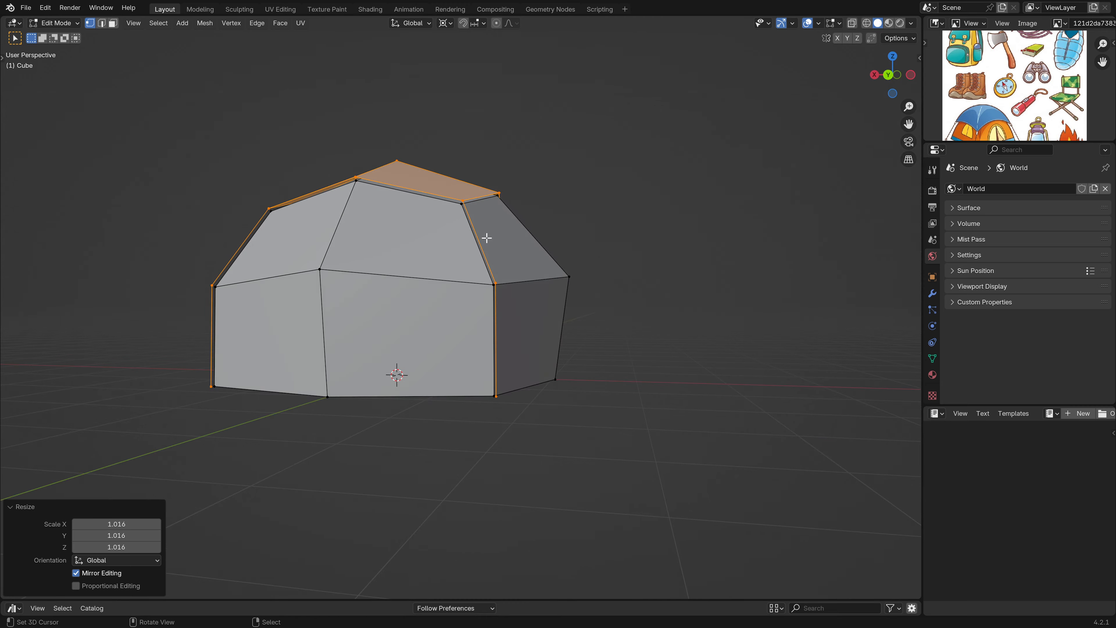
pyautogui.press('c')
pyautogui.scroll(-10, 513, 196)
pyautogui.moveTo(519, 182)
pyautogui.mouseDown(button='middle')
pyautogui.moveTo(291, 187)
pyautogui.moveTo(310, 229)
pyautogui.moveTo(395, 225)
pyautogui.mouseUp(button='middle')
pyautogui.rightClick(279, 182)
pyautogui.scroll(-2, 280, 182)
pyautogui.press('c')
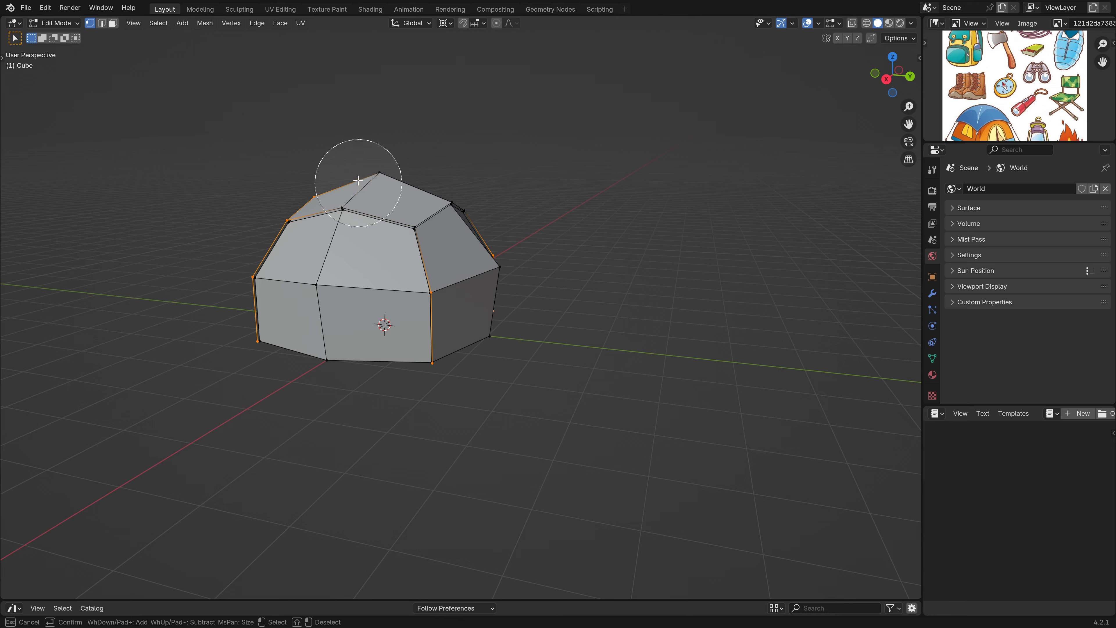
pyautogui.rightClick(286, 179)
pyautogui.moveTo(357, 182); pyautogui.dragTo(409, 220, button='middle')
pyautogui.press('c')
pyautogui.moveTo(332, 203); pyautogui.dragTo(324, 192, button='middle')
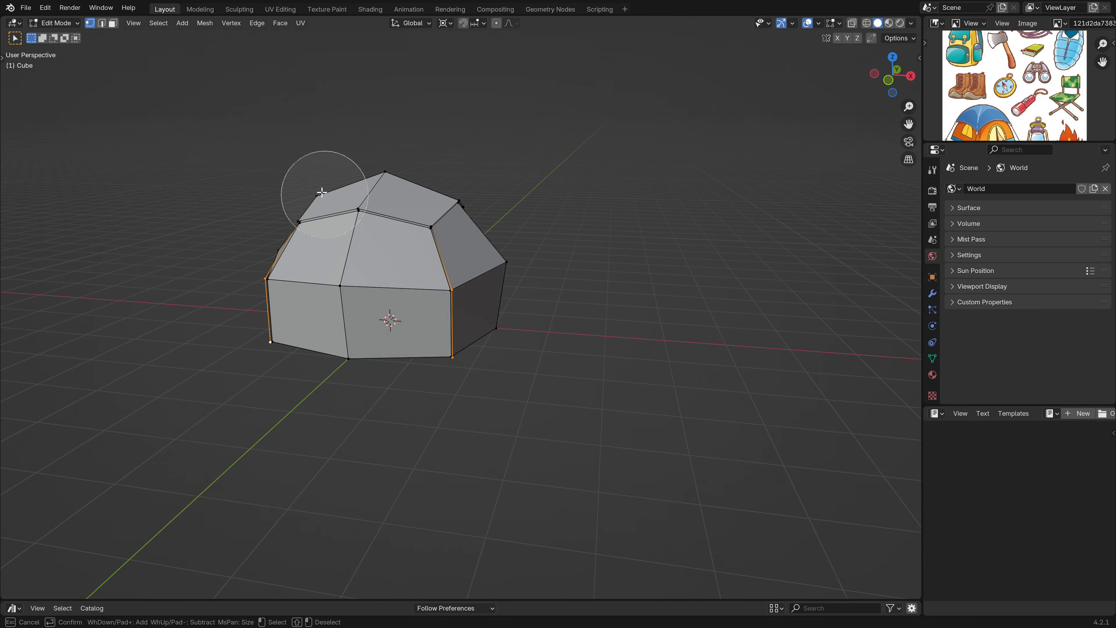
pyautogui.rightClick(320, 191)
pyautogui.moveTo(438, 244); pyautogui.dragTo(400, 256, button='middle')
pyautogui.press('s')
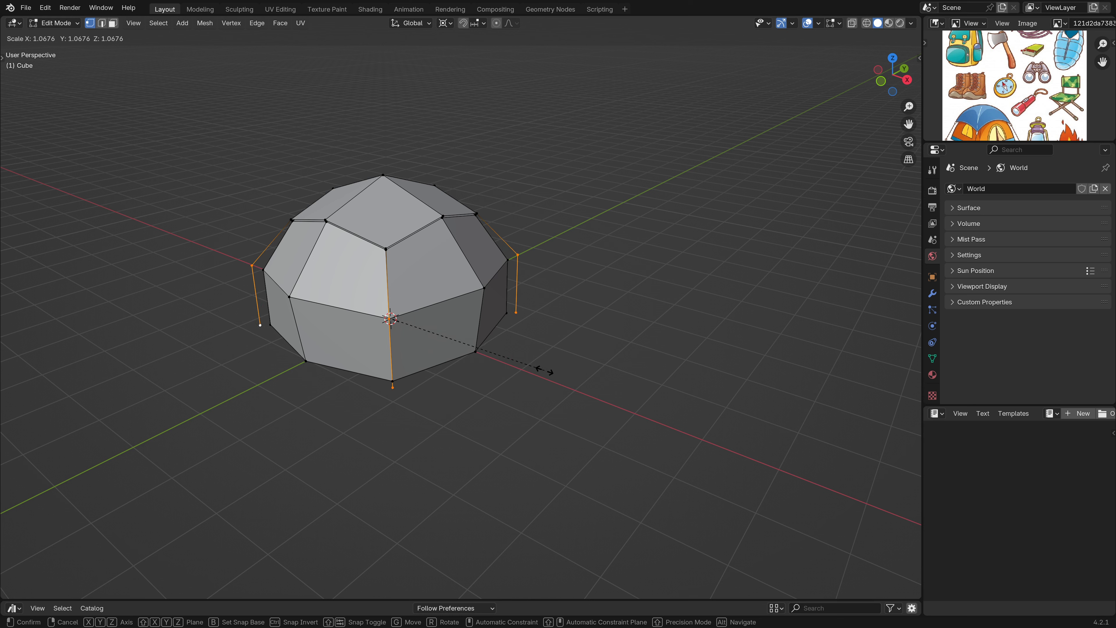
pyautogui.hotkey('shift', 'z')
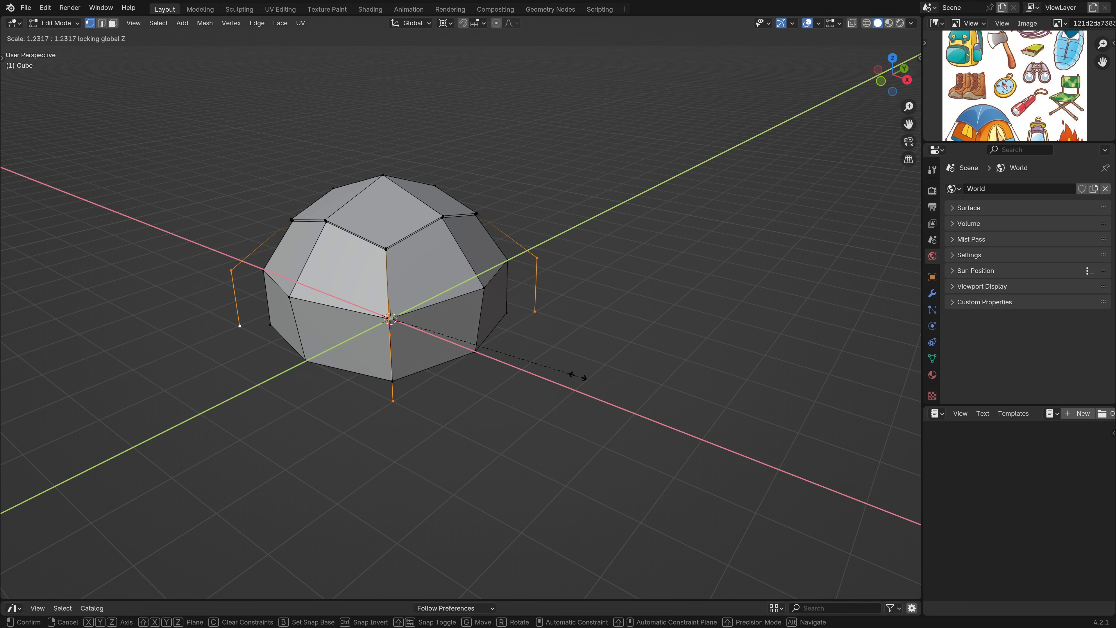
pyautogui.click(618, 395)
# - Dissolve the middle bend vertex of each of the four legs so each runs straight from cap corner to ground
pyautogui.click(572, 256)
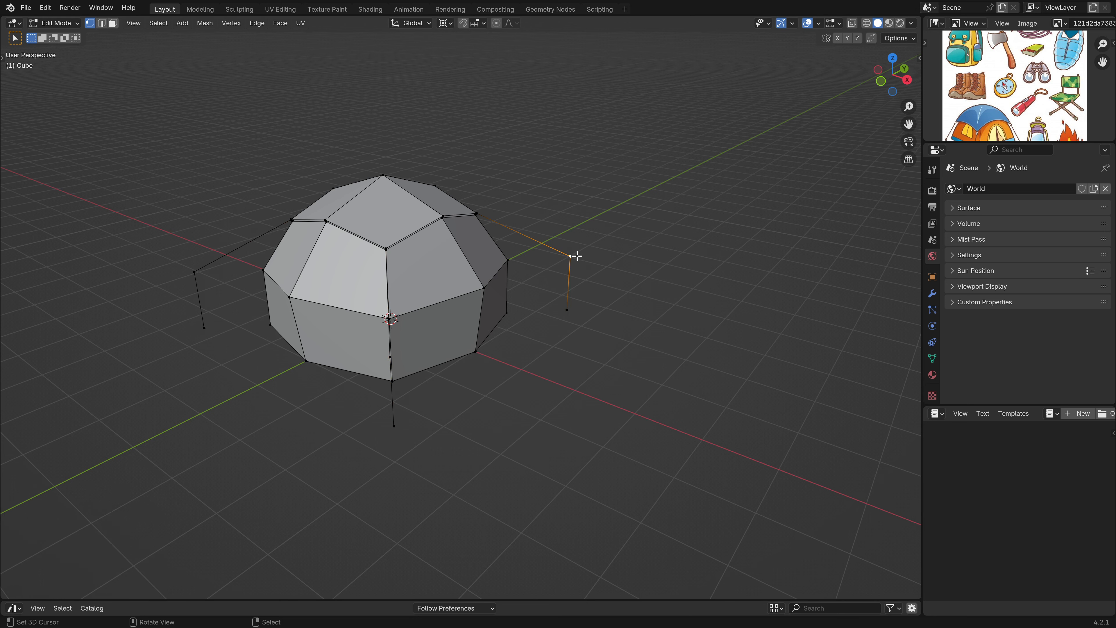
pyautogui.moveTo(413, 368); pyautogui.dragTo(369, 370, button='middle')
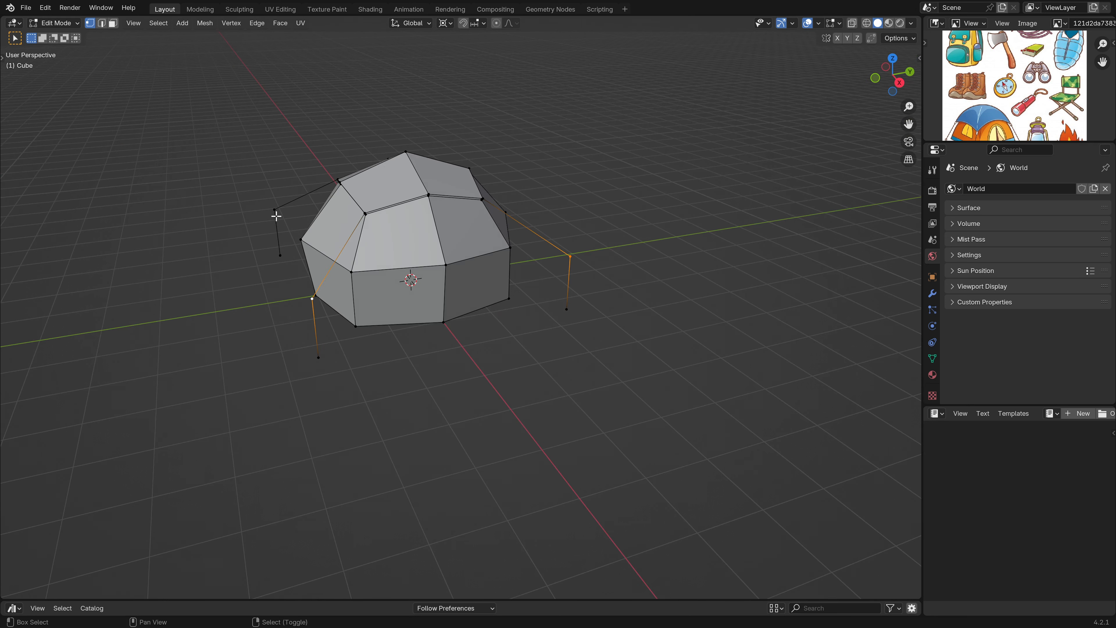
pyautogui.moveTo(608, 244); pyautogui.dragTo(533, 265, button='middle')
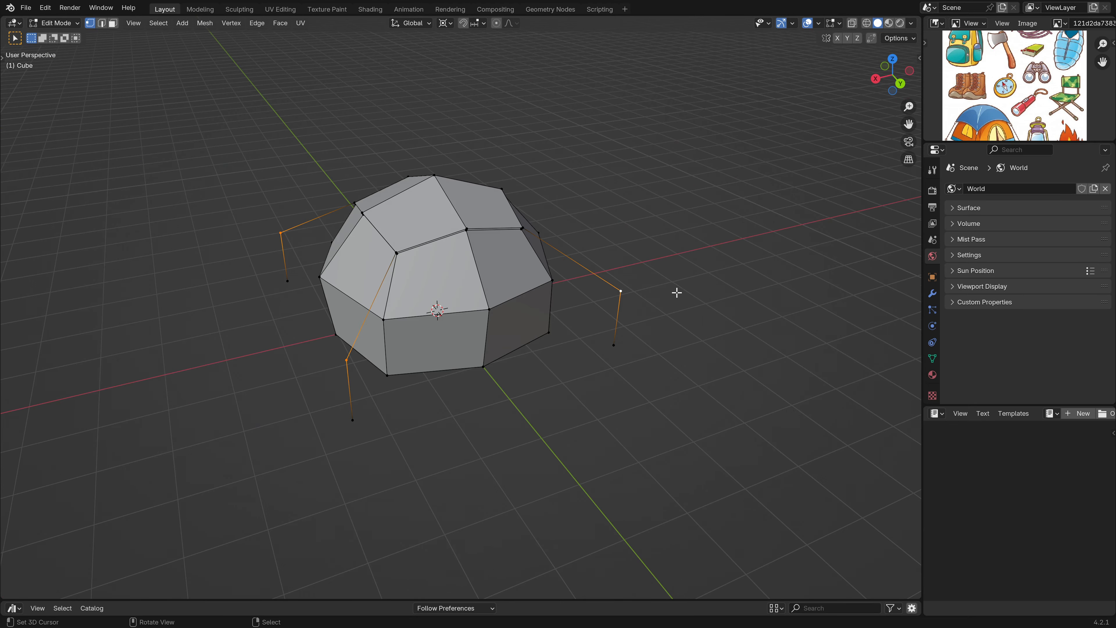
pyautogui.moveTo(677, 293); pyautogui.dragTo(698, 257, button='middle')
pyautogui.press('x')
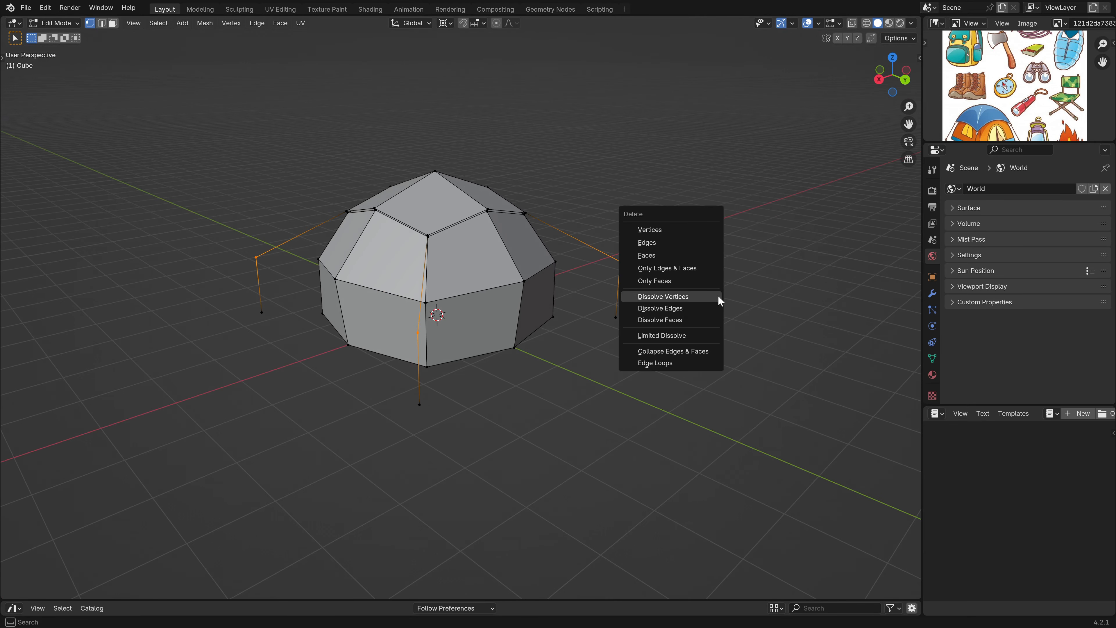
pyautogui.click(698, 296)
# - Try selecting the copied roof cap by linked geometry and by growing from its top vertex, and undo the selection
pyautogui.moveTo(489, 357); pyautogui.dragTo(486, 381, button='middle')
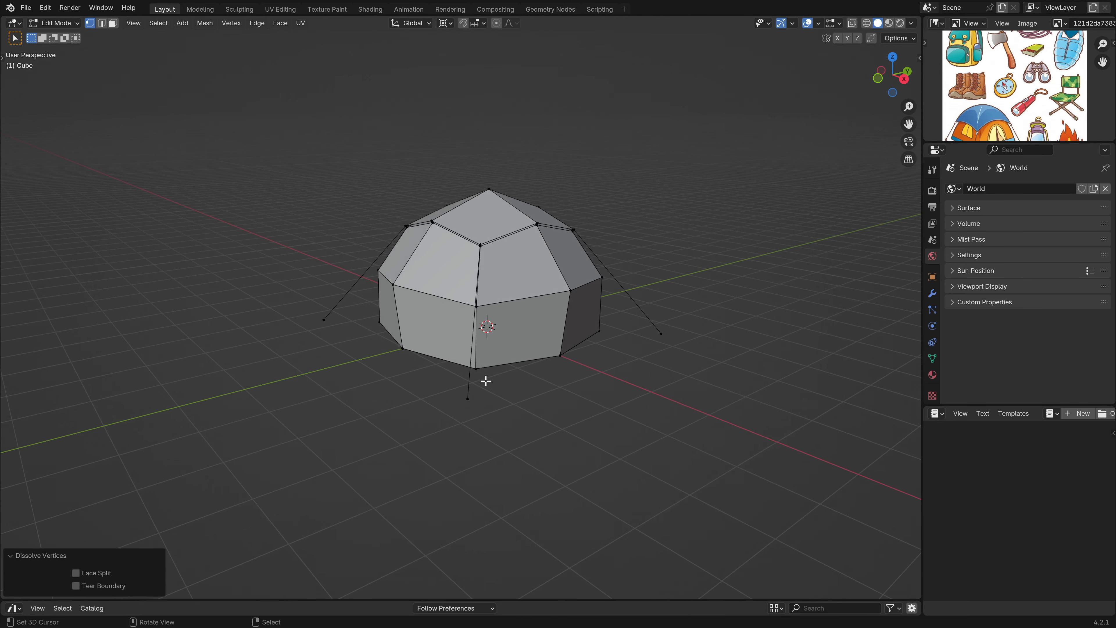
pyautogui.rightClick(468, 402)
pyautogui.press('l')
pyautogui.scroll(3, 492, 282)
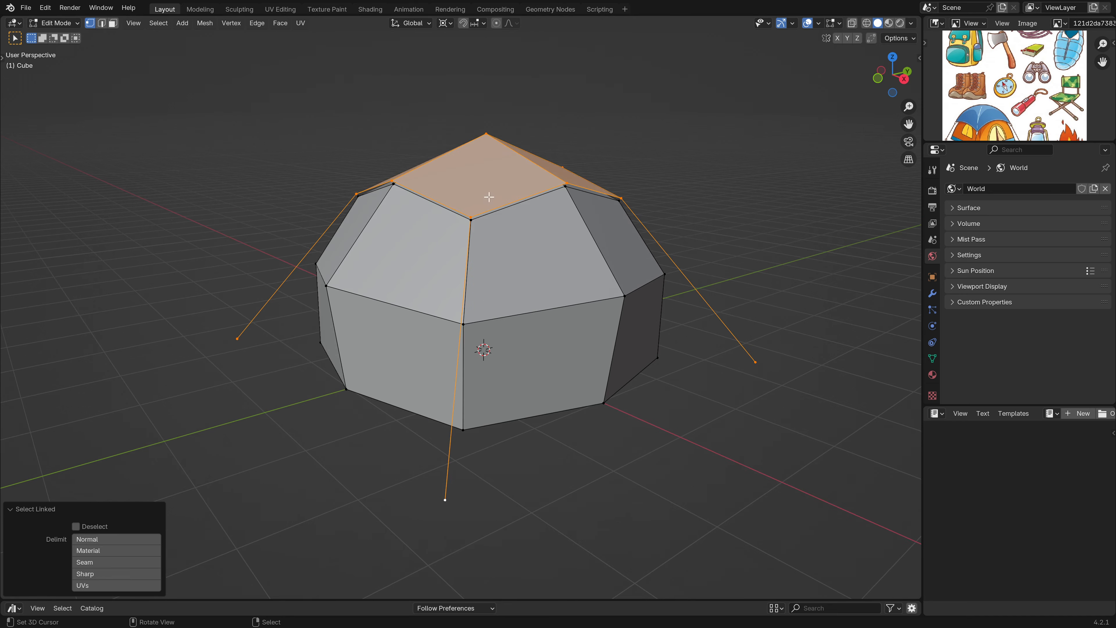
pyautogui.scroll(-2, 488, 195)
pyautogui.moveTo(452, 257); pyautogui.dragTo(467, 162, button='middle')
pyautogui.click(483, 173)
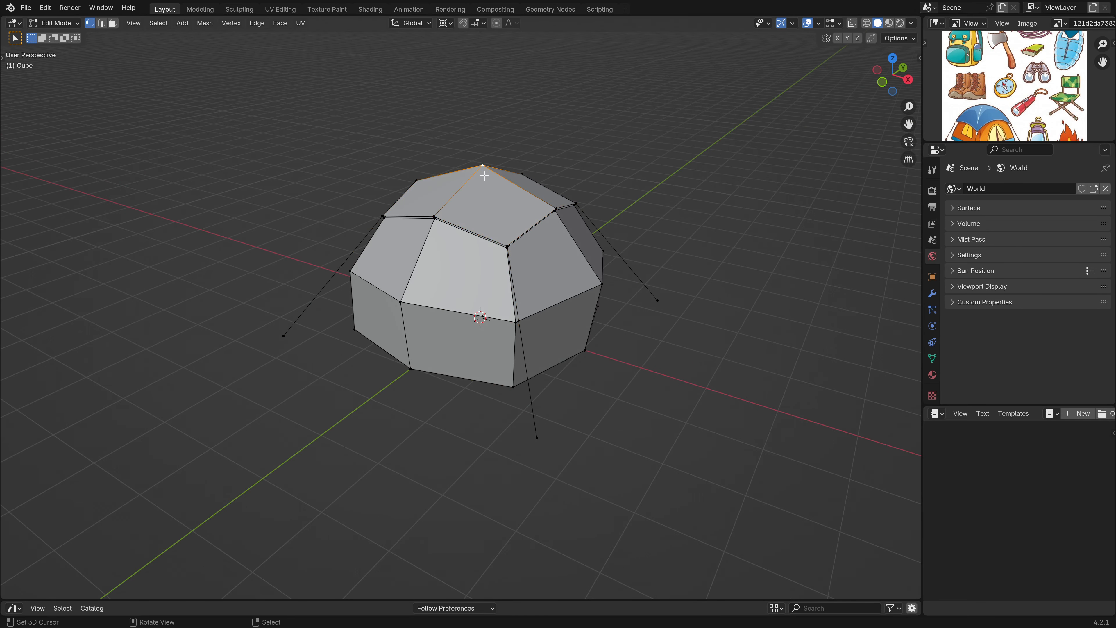
pyautogui.press('ctrl+KP_Add')
pyautogui.moveTo(452, 224); pyautogui.dragTo(546, 491, button='middle')
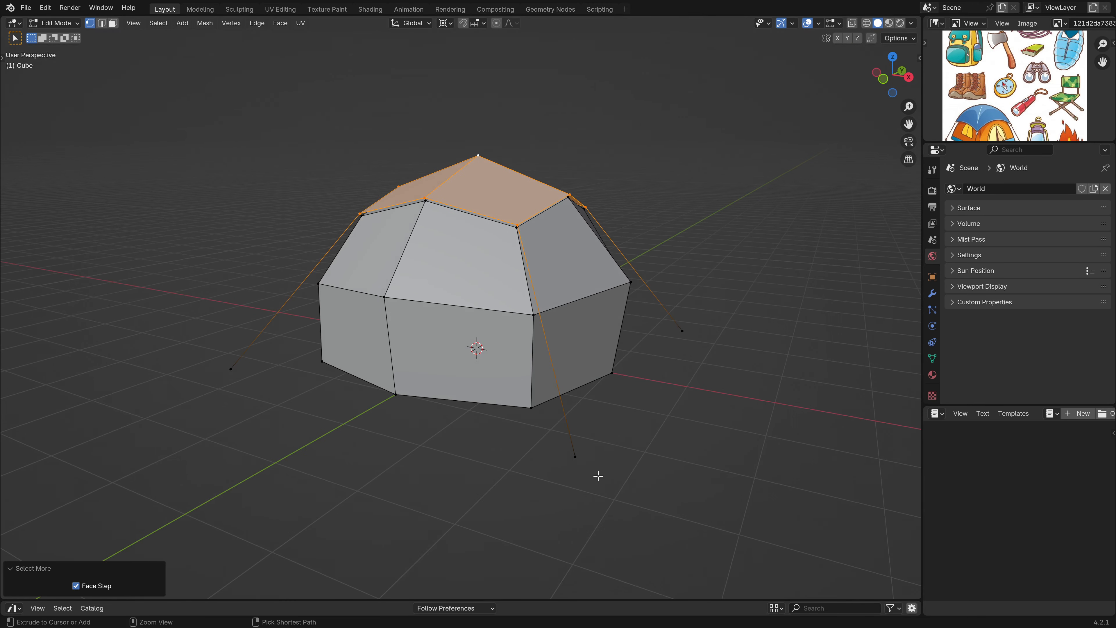
pyautogui.hotkey('ctrl', 'z')
pyautogui.hotkey('ctrl', 'z')
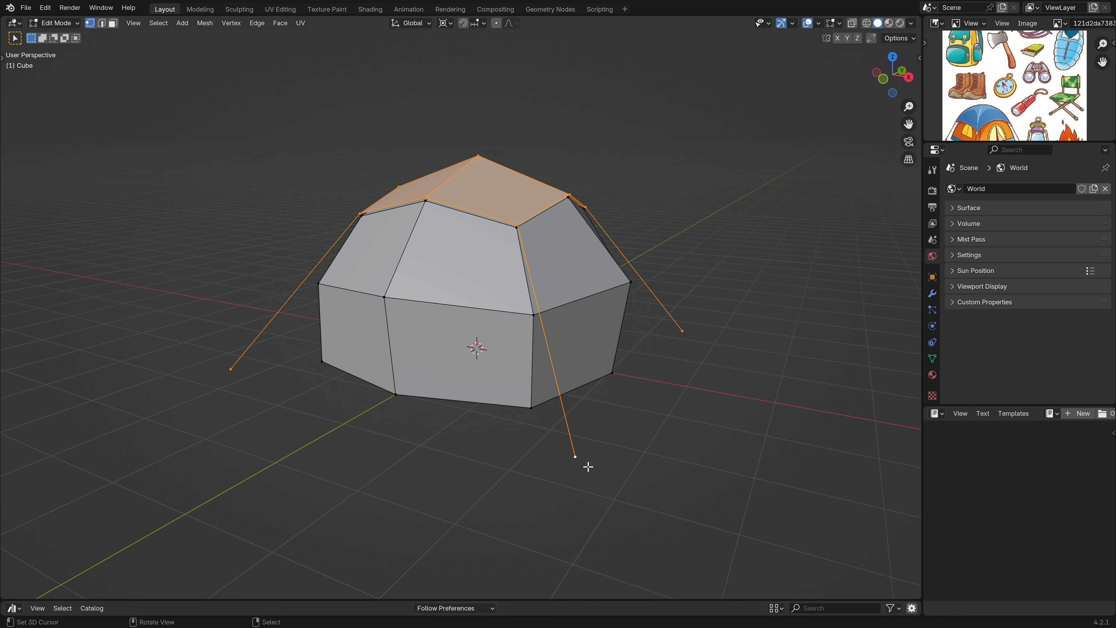
# - Select the four guy-line end vertices, grow the selection to the cap corners, and separate the lines into their own object
pyautogui.click(582, 460)
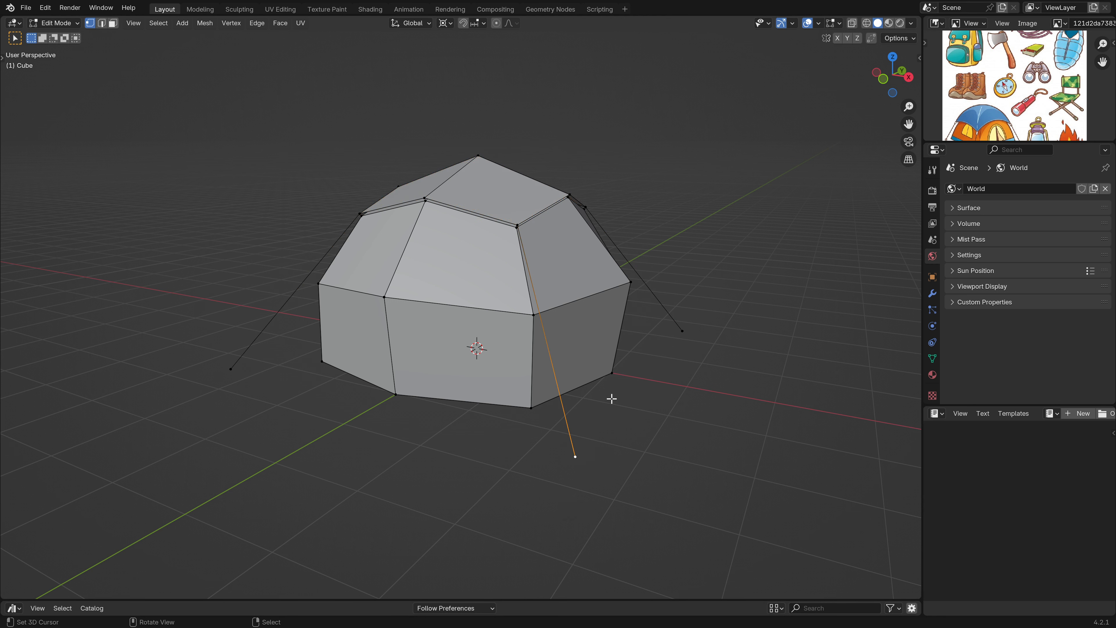
pyautogui.moveTo(611, 398); pyautogui.dragTo(575, 400, button='middle')
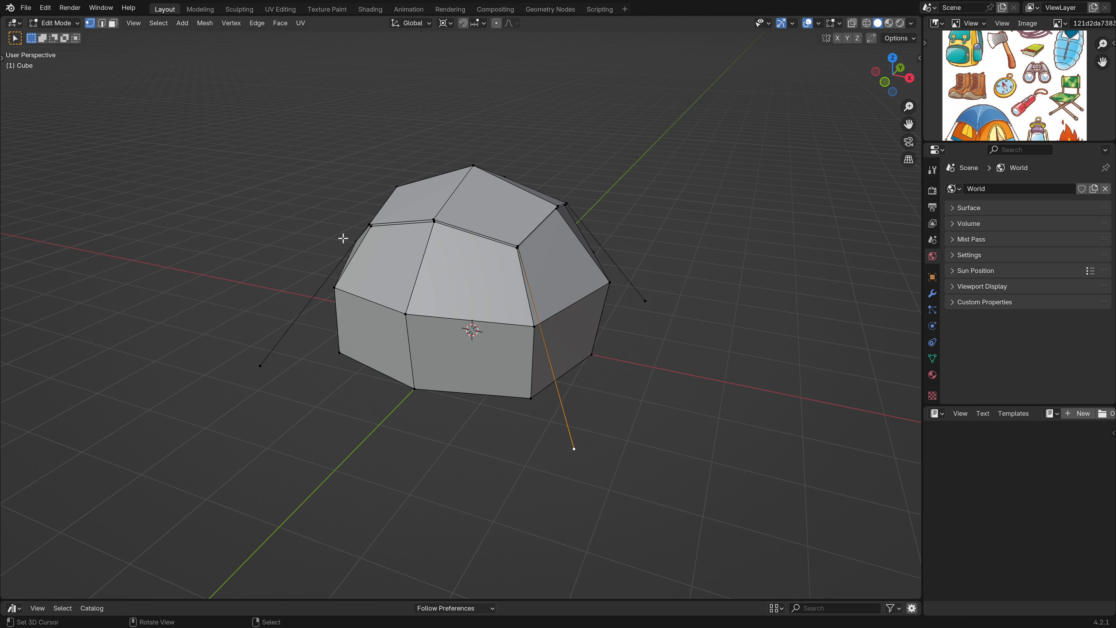
pyautogui.keyDown('shift'); pyautogui.moveTo(554, 277); pyautogui.dragTo(523, 314, button='middle'); pyautogui.keyUp('shift')
pyautogui.keyDown('shift'); pyautogui.click(624, 332); pyautogui.keyUp('shift')
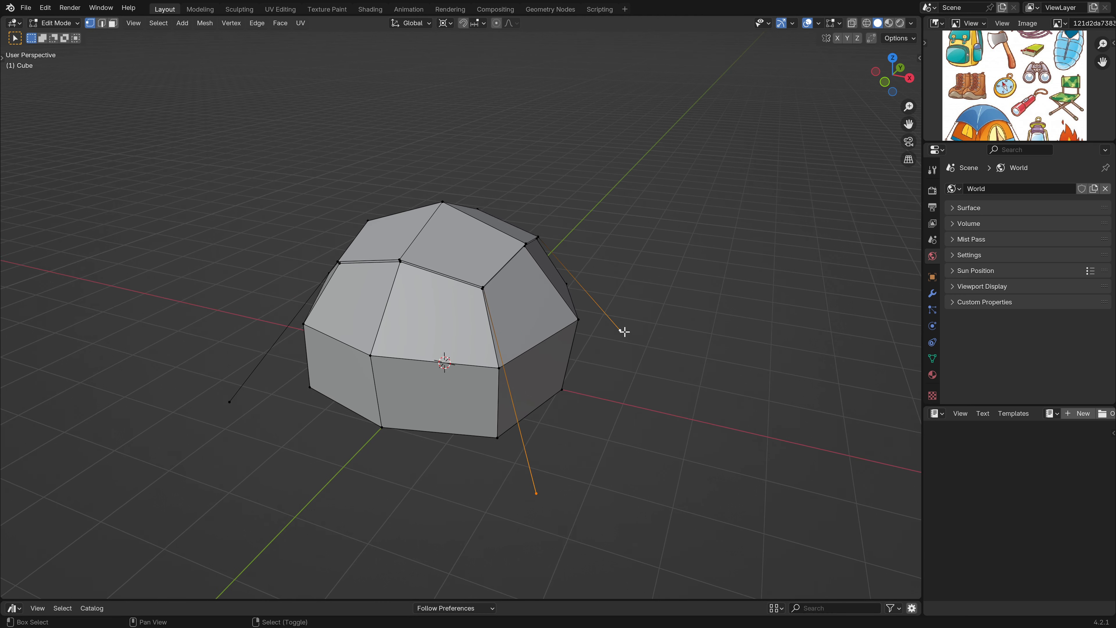
pyautogui.keyDown('shift'); pyautogui.click(221, 408); pyautogui.keyUp('shift')
pyautogui.moveTo(222, 410); pyautogui.dragTo(334, 407, button='middle')
pyautogui.keyDown('shift'); pyautogui.click(140, 447); pyautogui.keyUp('shift')
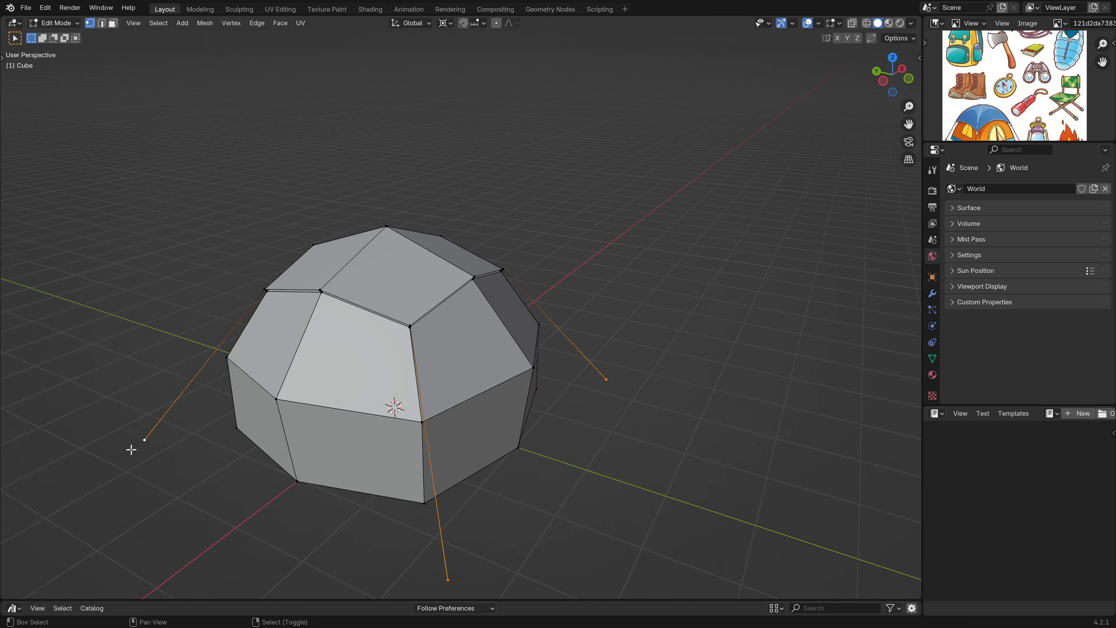
pyautogui.press('ctrl+KP_Add')
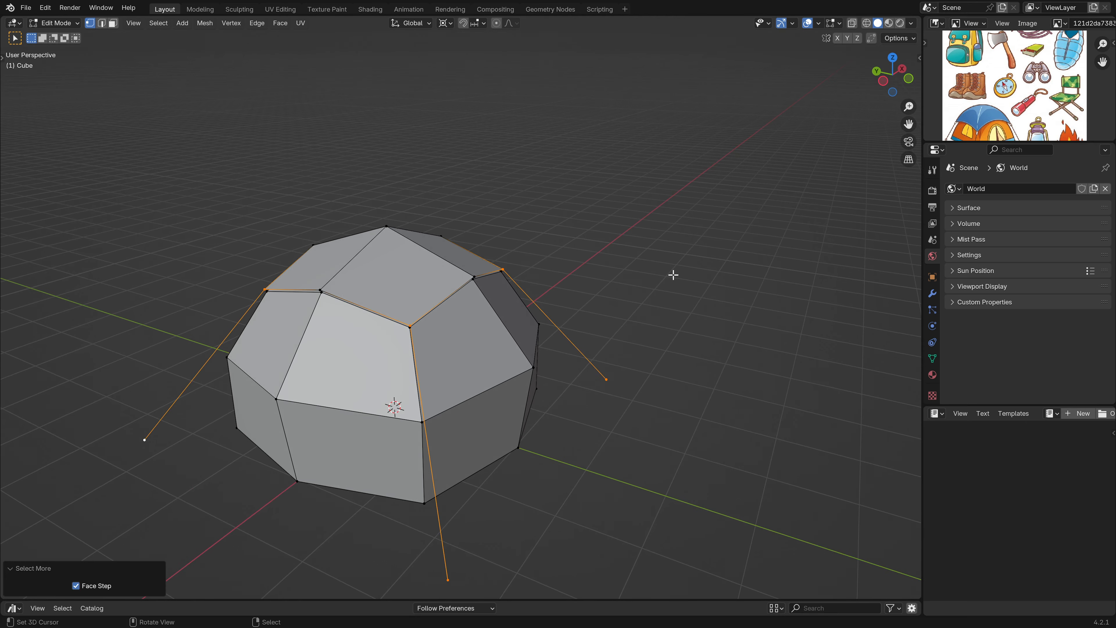
pyautogui.press('p')
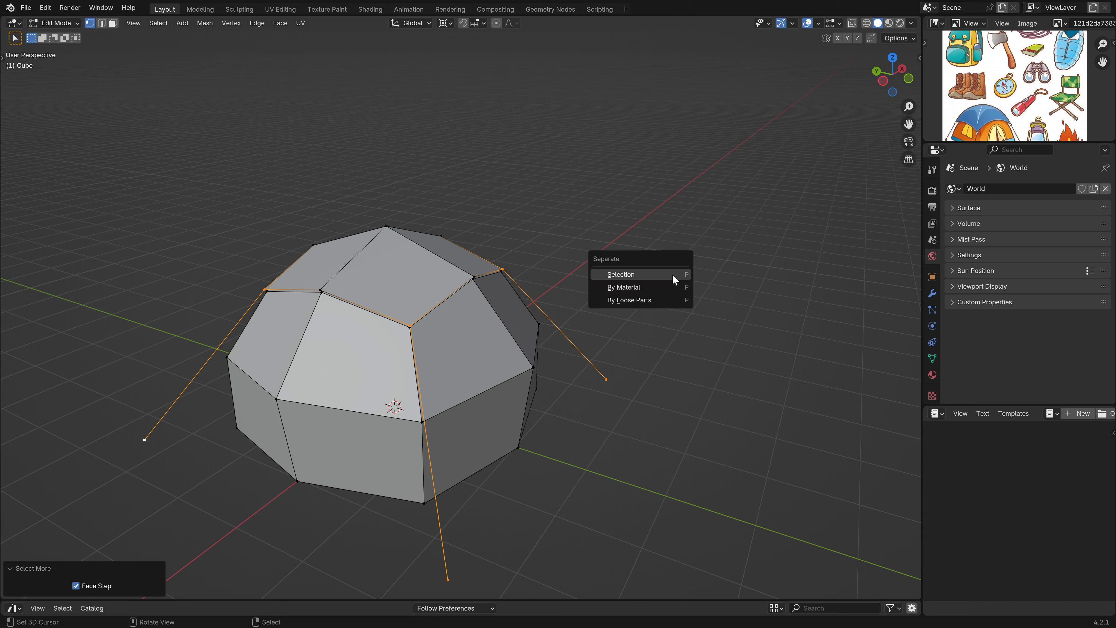
pyautogui.click(650, 274)
pyautogui.press('Tab')
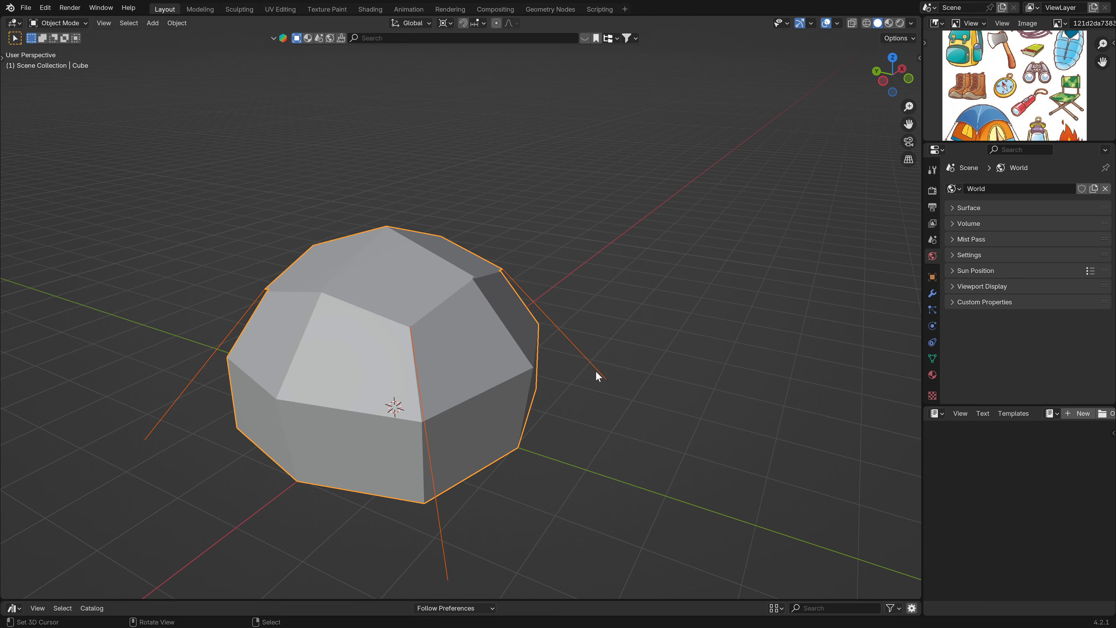
pyautogui.click(595, 369)
pyautogui.press('g')
pyautogui.press('Escape')
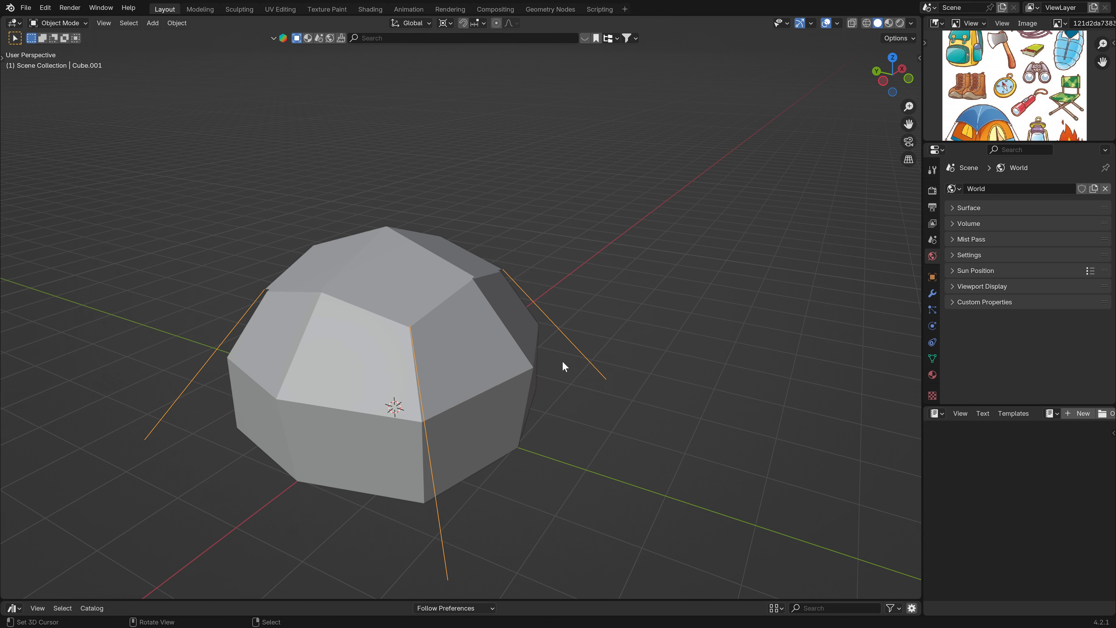
# - Select the roof cap by linked geometry from its peak vertex and extrude it slightly upward to give it thickness
pyautogui.moveTo(563, 366); pyautogui.dragTo(414, 252, button='middle')
pyautogui.click(414, 252)
pyautogui.press('Tab')
pyautogui.click(458, 270)
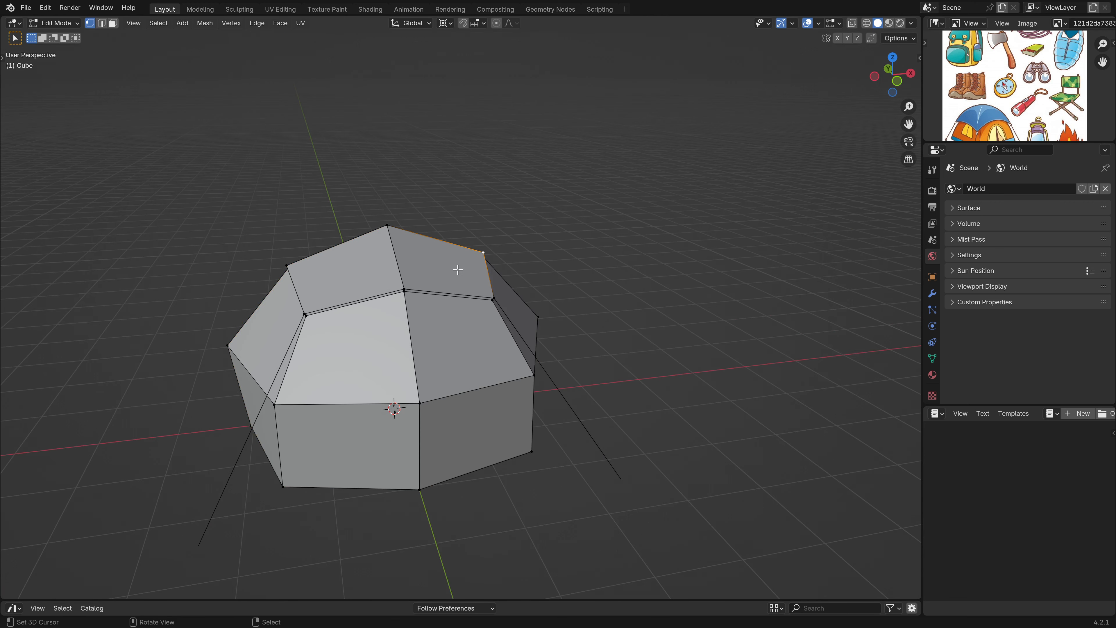
pyautogui.click(388, 226)
pyautogui.press('l')
pyautogui.moveTo(388, 226); pyautogui.dragTo(405, 273, button='middle')
pyautogui.press('e')
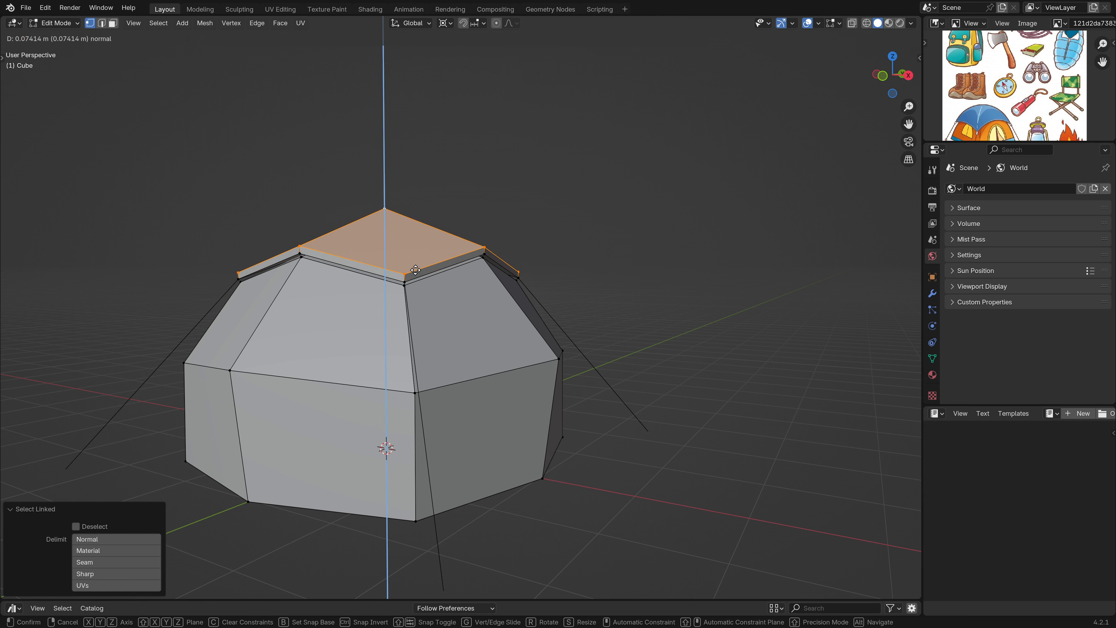
pyautogui.click(446, 291)
pyautogui.moveTo(445, 291); pyautogui.dragTo(607, 347, button='middle')
pyautogui.press('Tab')
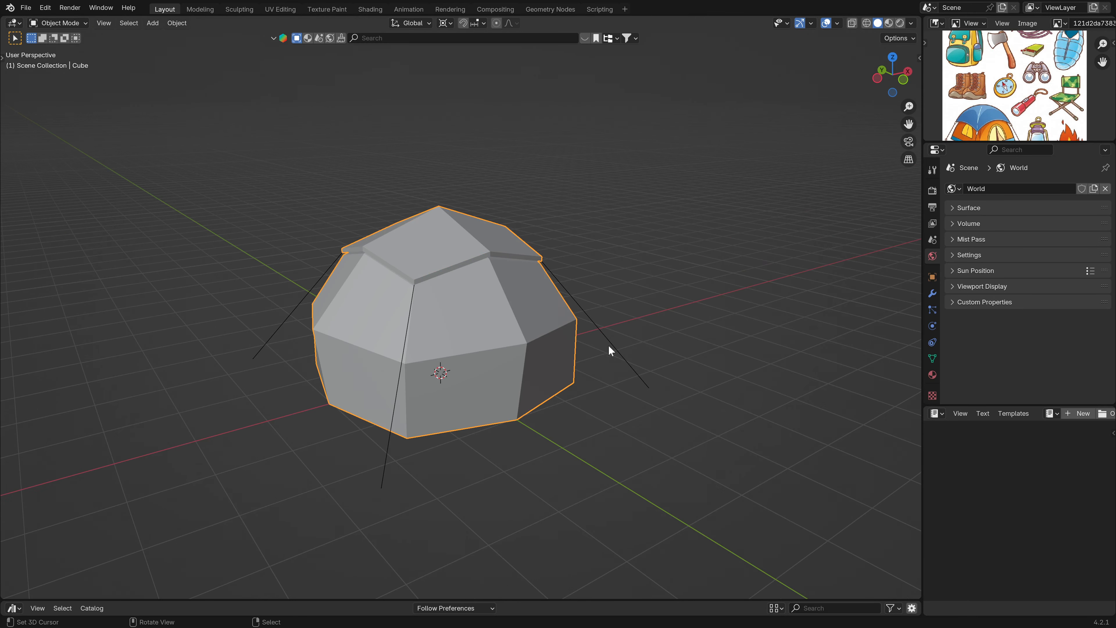
# - Switch the reference image area to the Outliner and make the Scene Collection active with nothing selected
pyautogui.rightClick(628, 355)
pyautogui.moveTo(554, 378); pyautogui.dragTo(436, 391, button='middle')
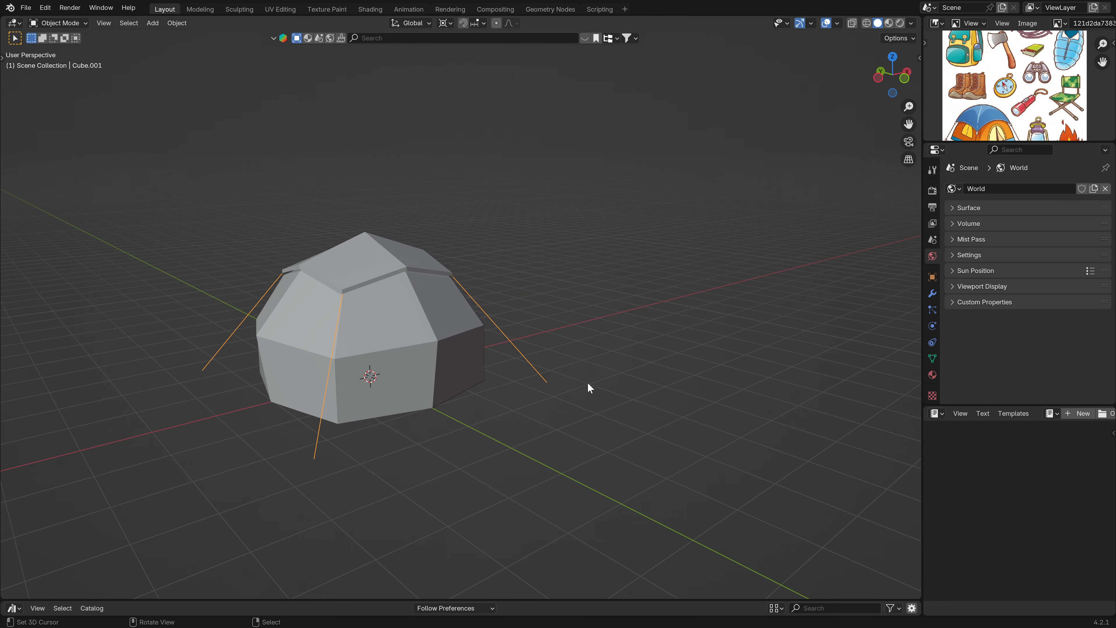
pyautogui.scroll(2, 588, 387)
pyautogui.click(935, 24)
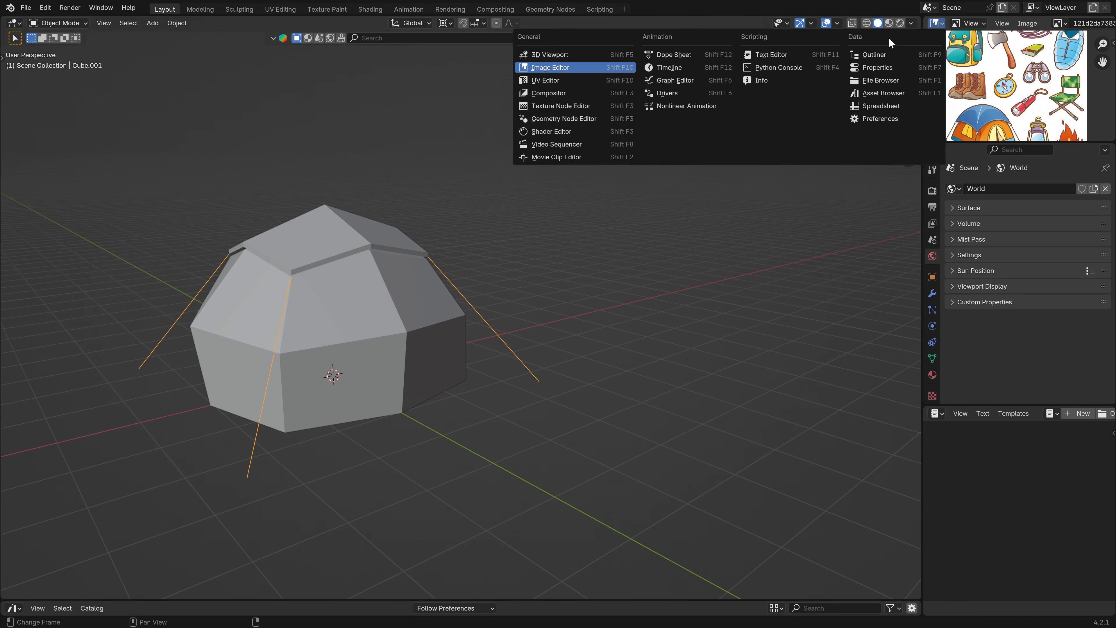
pyautogui.click(884, 52)
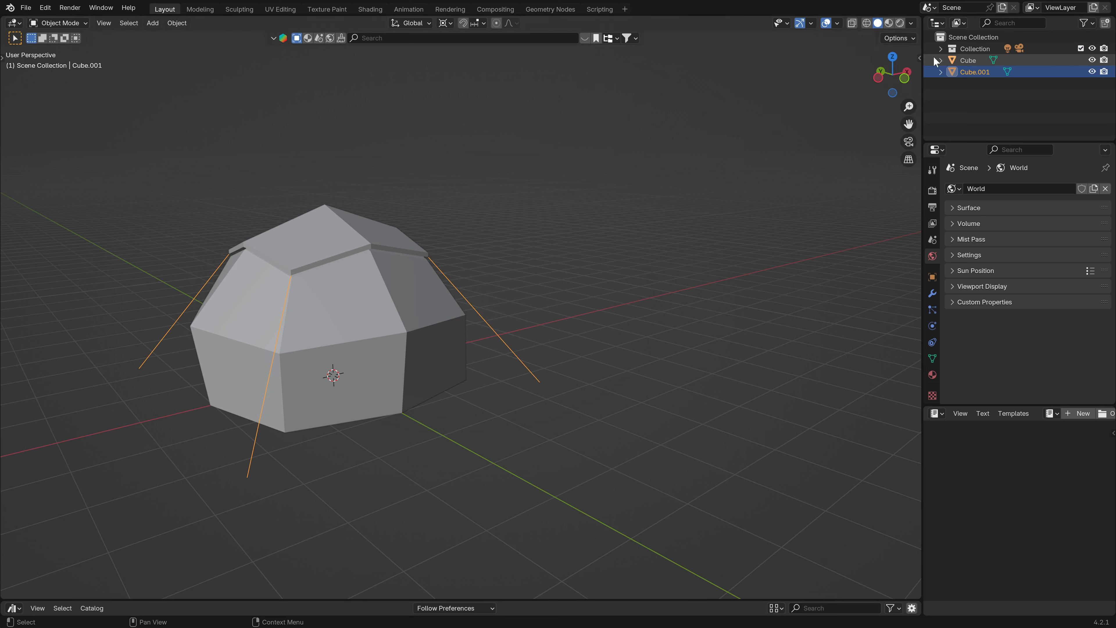
pyautogui.click(963, 37)
pyautogui.click(602, 326)
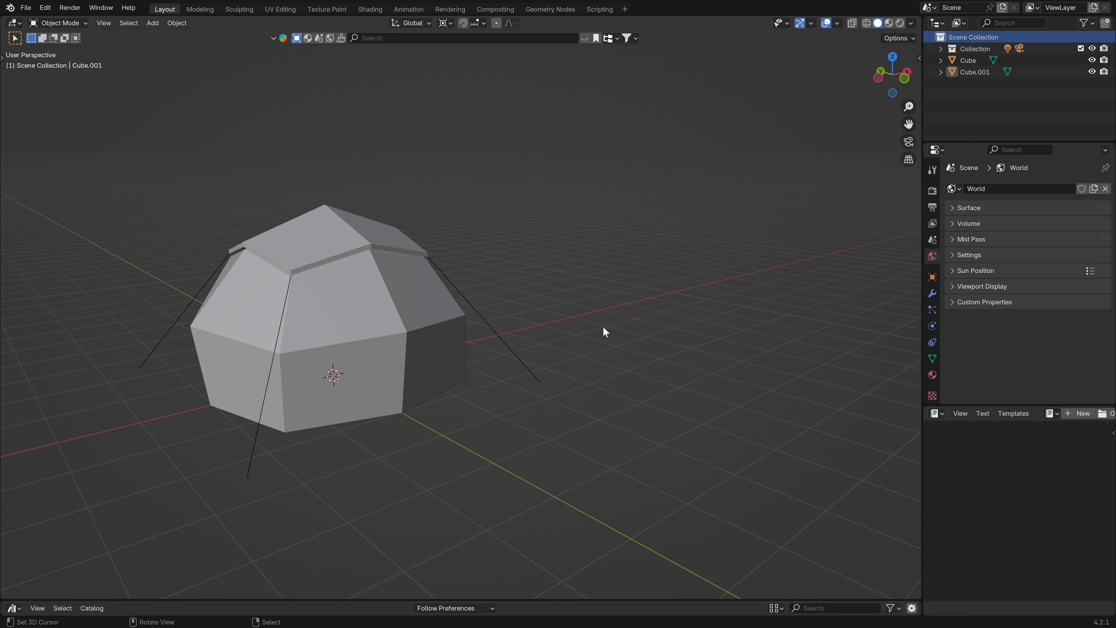
# - Append the Corde.001 object from the Object category of Tuto Base.blend
pyautogui.press('F4')
pyautogui.click(569, 380)
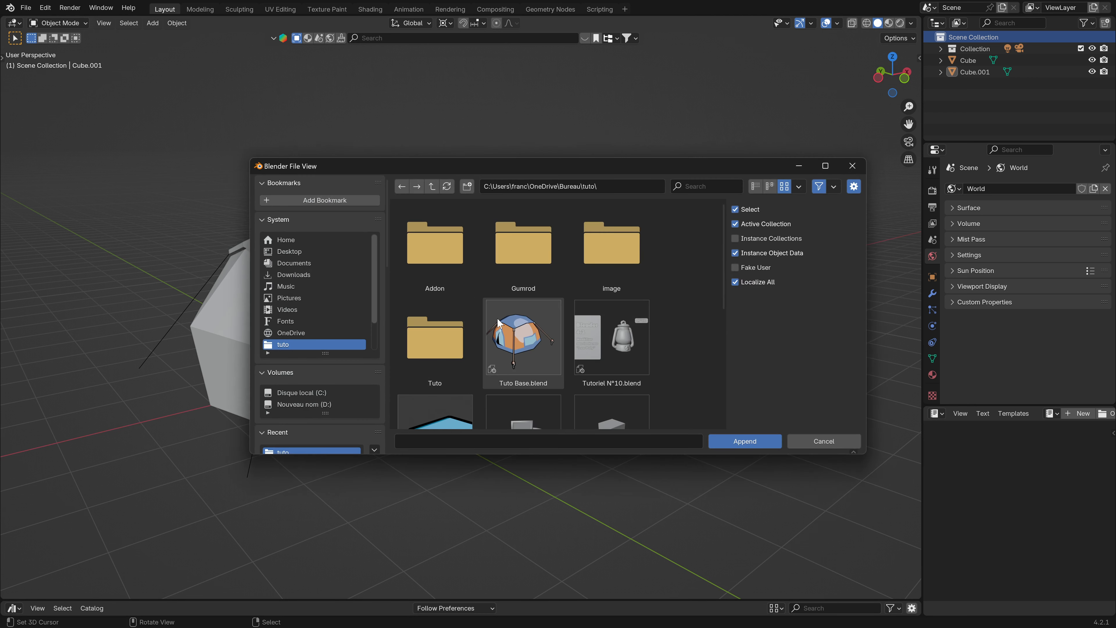
pyautogui.scroll(-2, 555, 334)
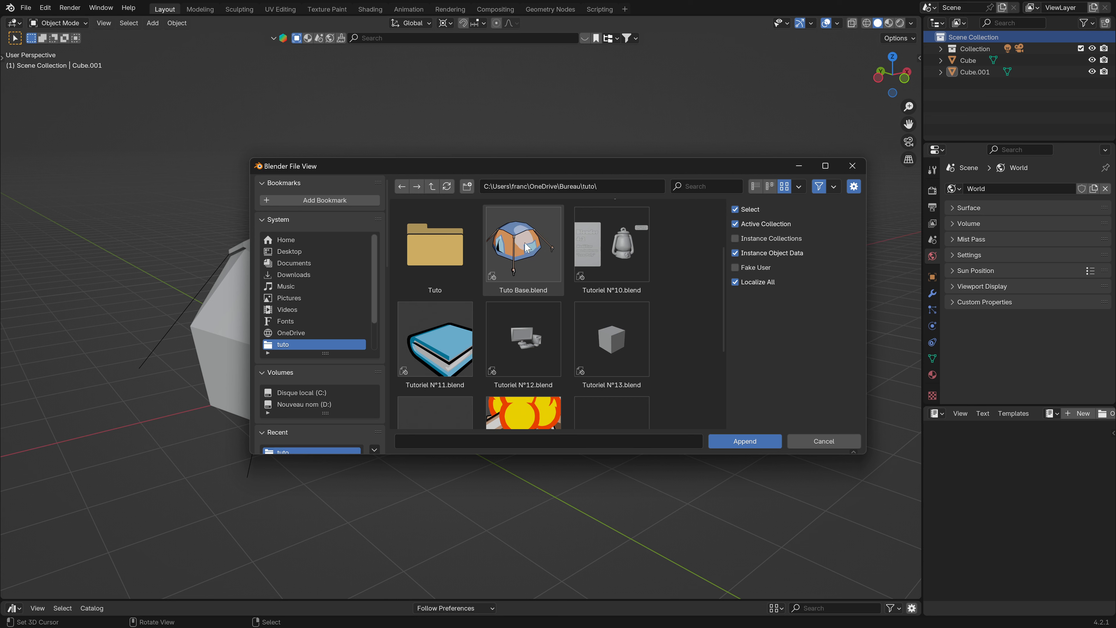
pyautogui.doubleClick(536, 257)
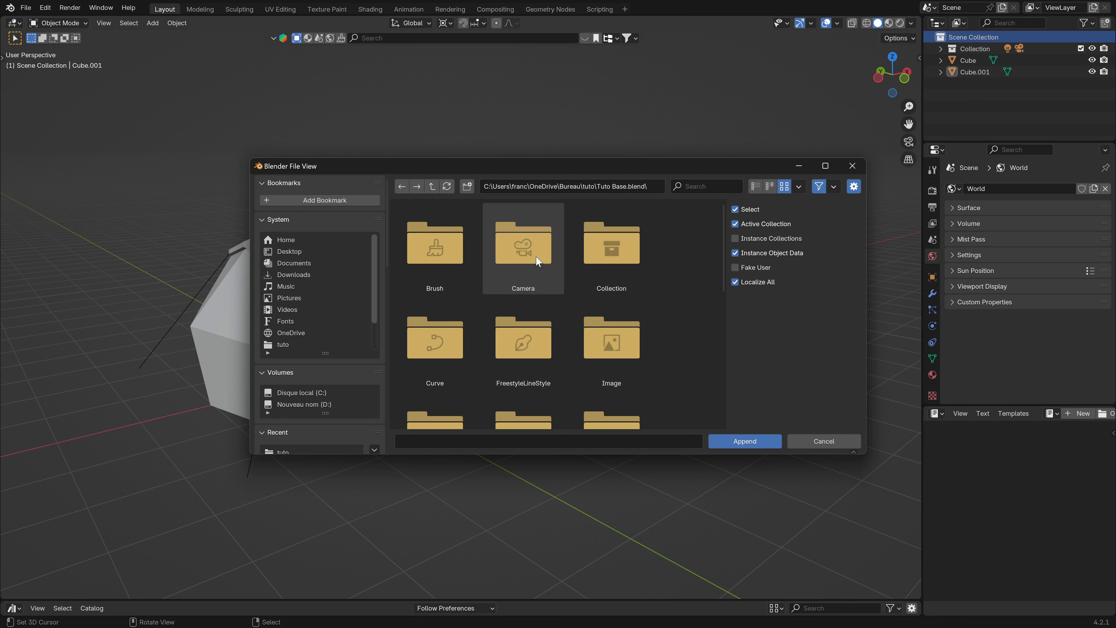
pyautogui.click(756, 186)
pyautogui.click(423, 244)
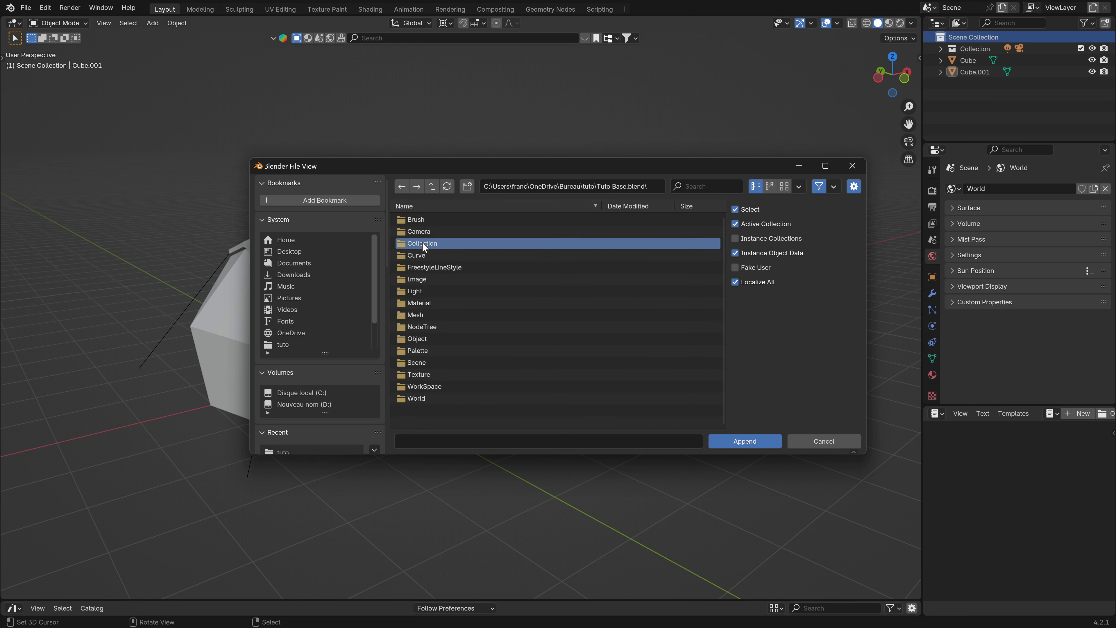
pyautogui.doubleClick(421, 338)
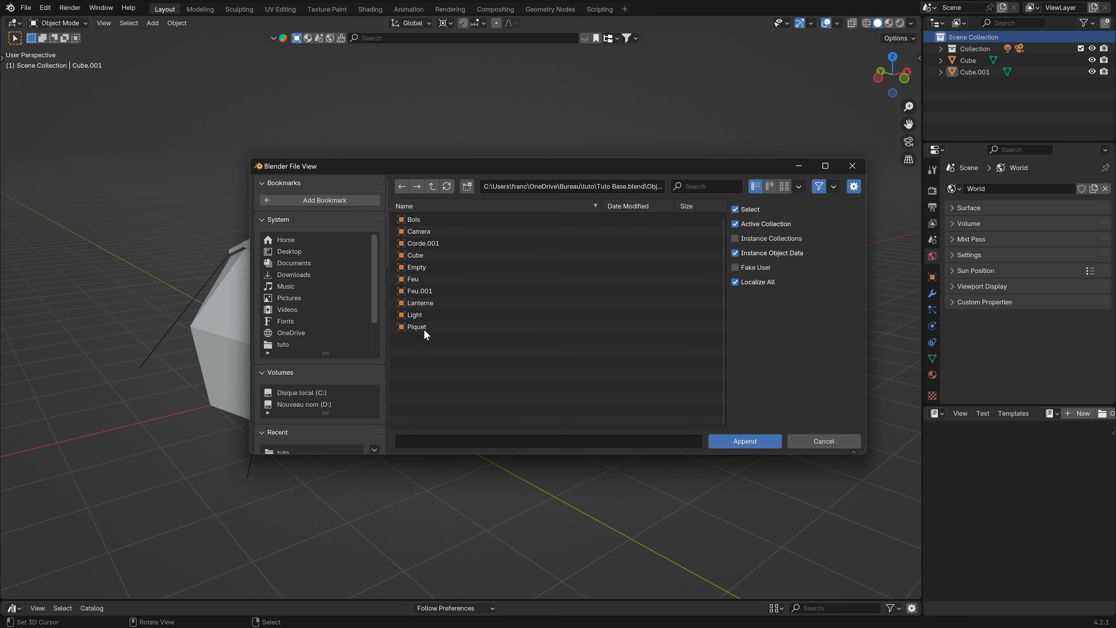
pyautogui.click(417, 245)
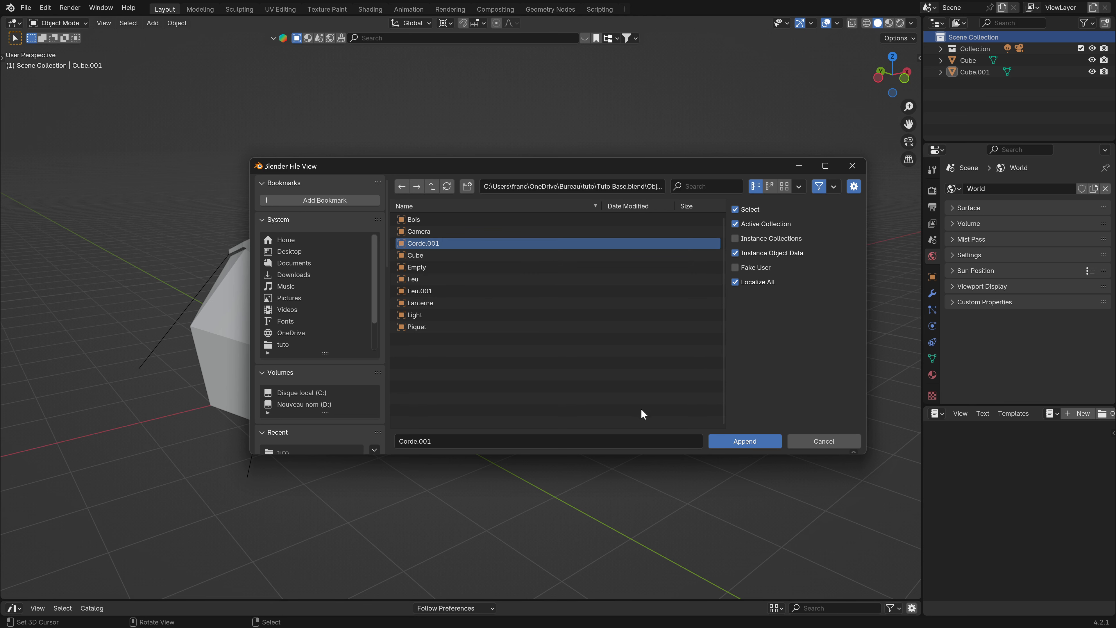
pyautogui.click(746, 441)
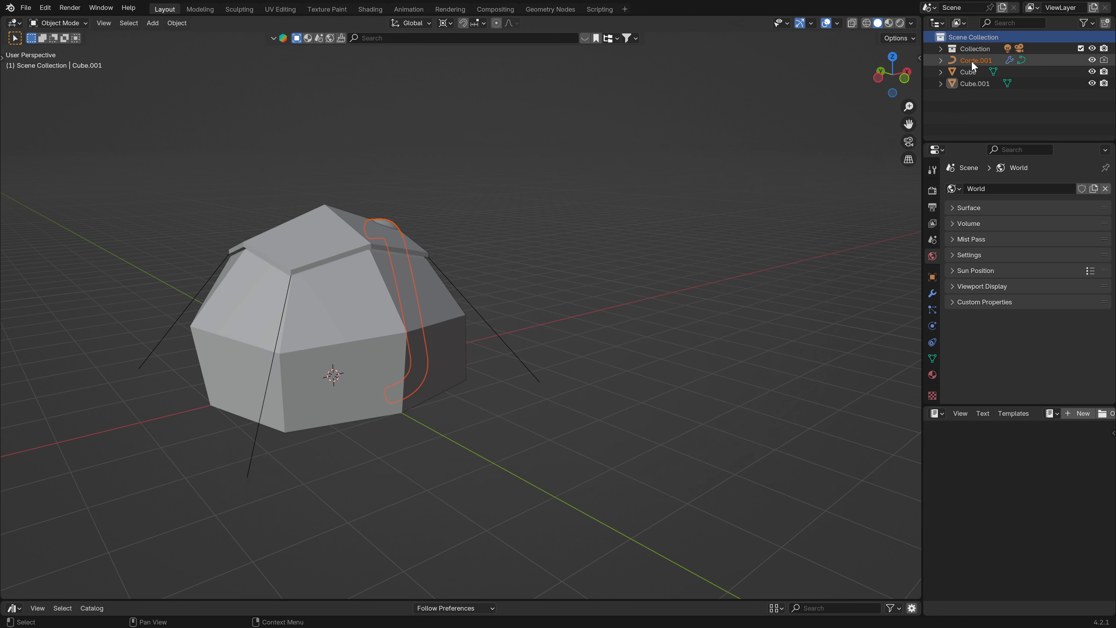
# - Move the appended rope clear of the tent, about 4.04 m in X and 1.36 m in Z, and display its modifiers
pyautogui.moveTo(657, 286); pyautogui.dragTo(395, 359, button='middle')
pyautogui.press('g')
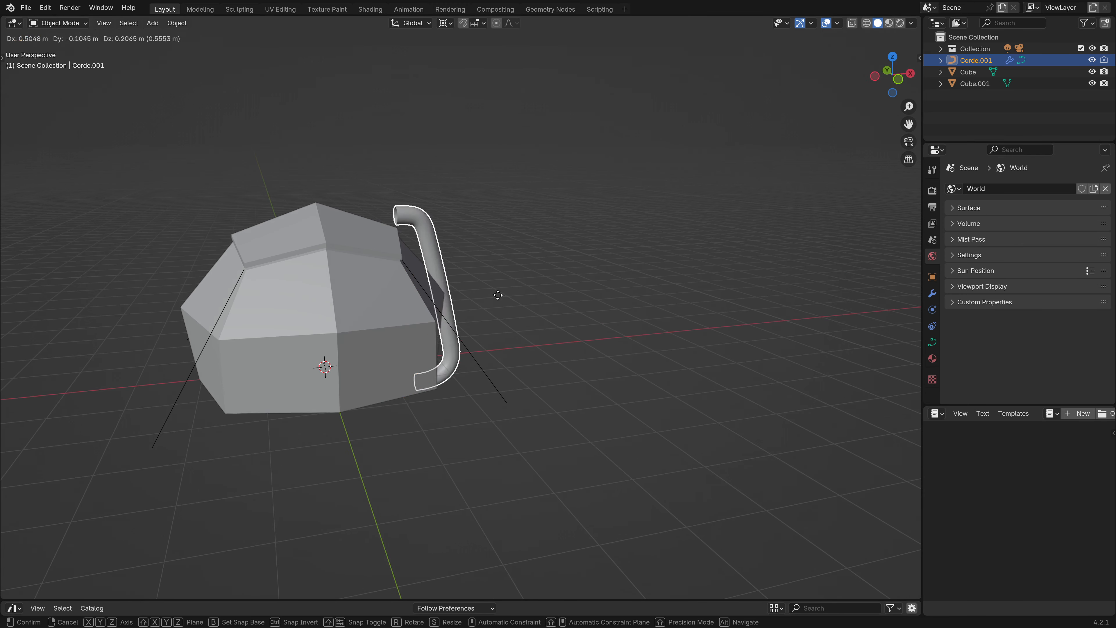
pyautogui.click(681, 238)
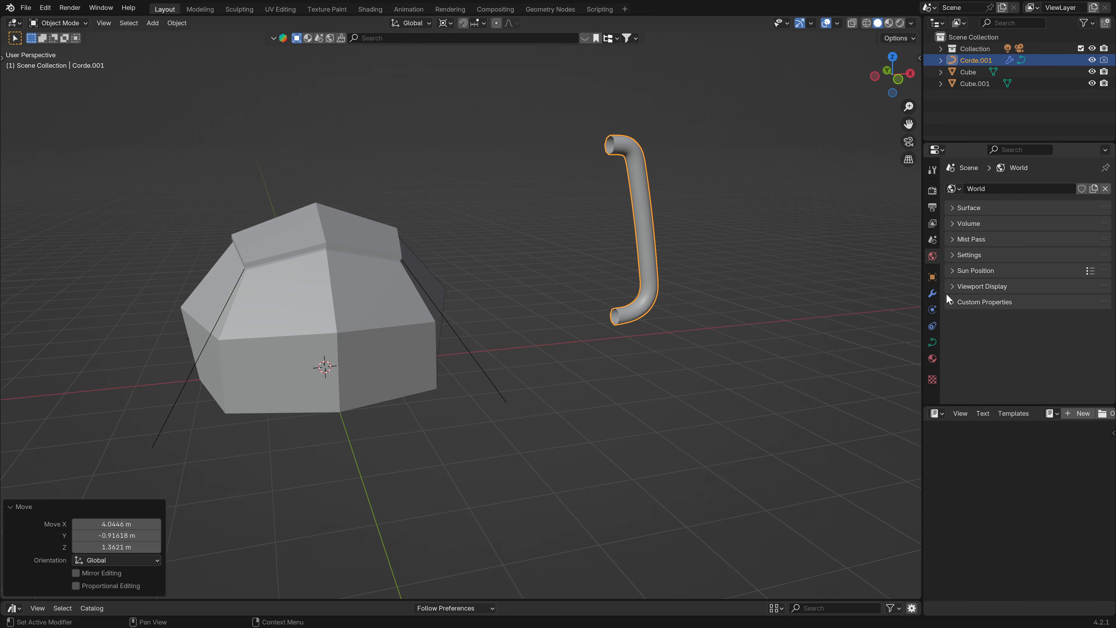
pyautogui.click(933, 293)
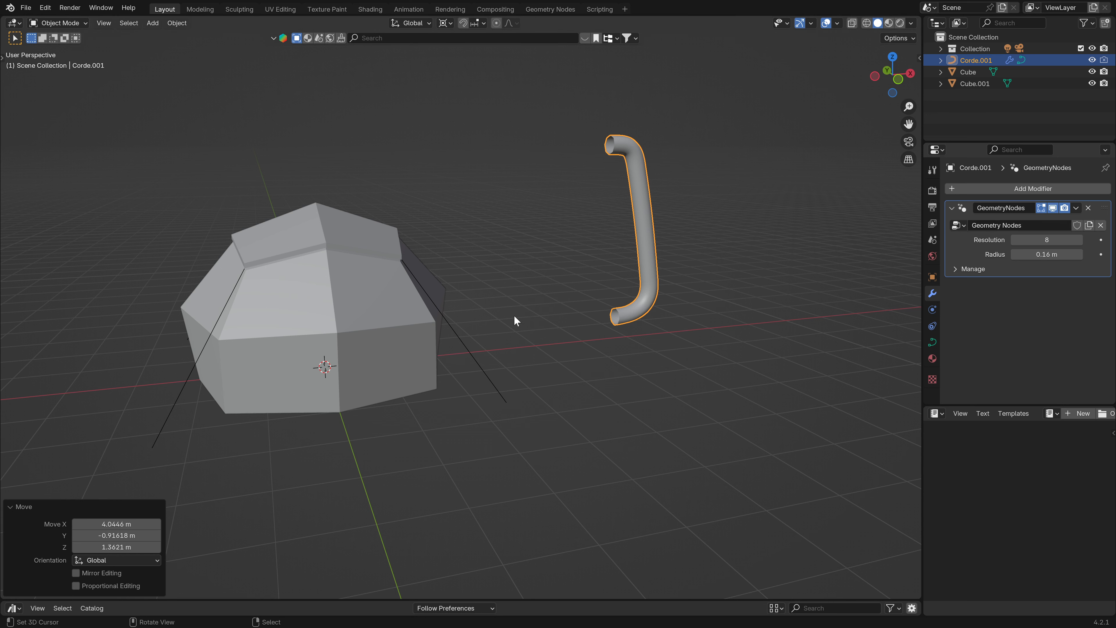
# - Assign the rope's Geometry Nodes group to the guy-line object and hide the appended Corde.001
pyautogui.keyDown('shift'); pyautogui.moveTo(475, 327); pyautogui.dragTo(524, 354, button='middle'); pyautogui.keyUp('shift')
pyautogui.click(524, 355)
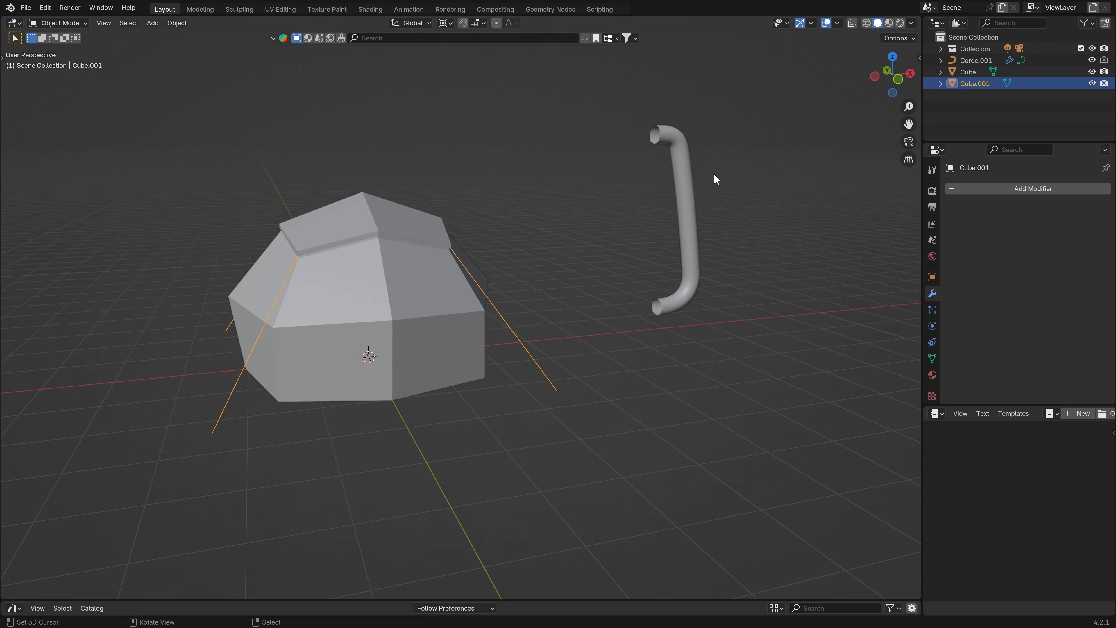
pyautogui.click(684, 217)
pyautogui.moveTo(956, 225); pyautogui.dragTo(616, 361)
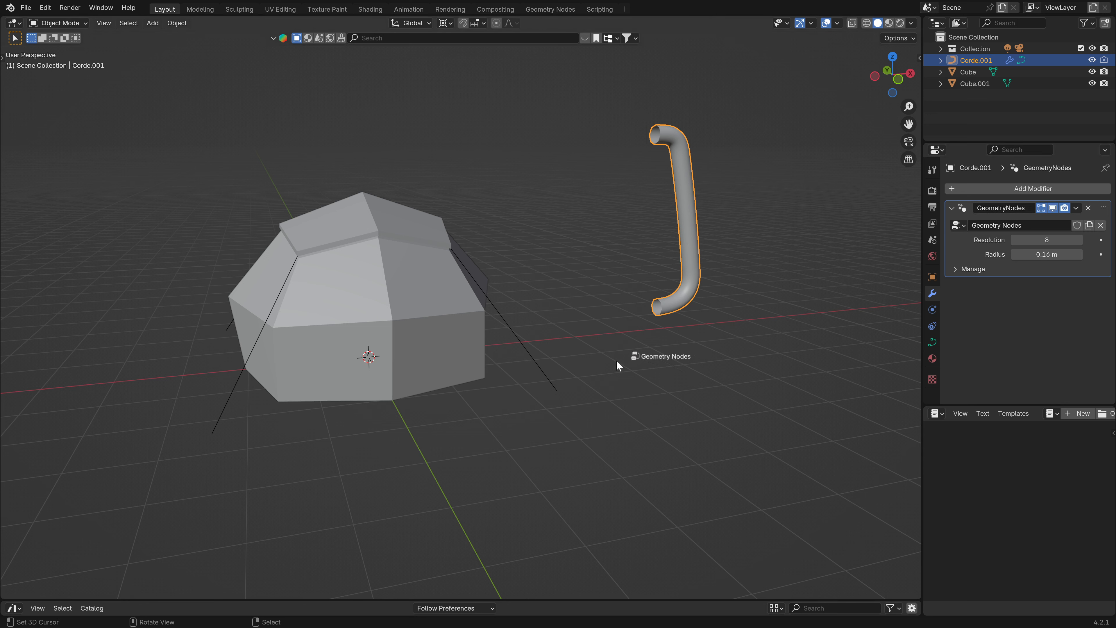
pyautogui.moveTo(537, 370); pyautogui.dragTo(540, 370)
pyautogui.click(547, 372)
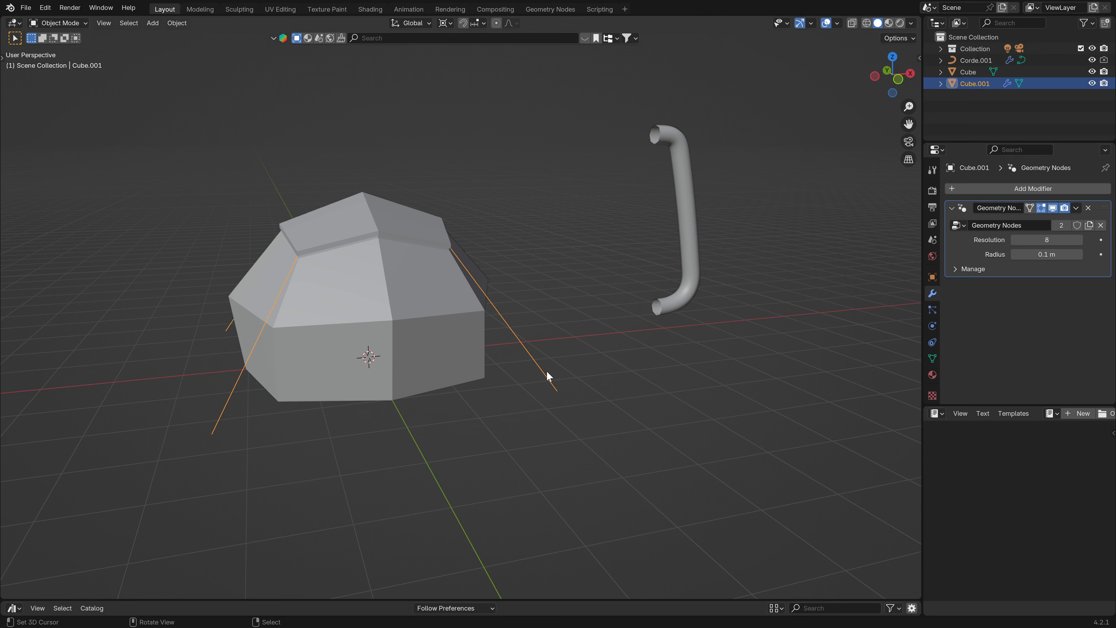
pyautogui.press('g')
pyautogui.rightClick(608, 331)
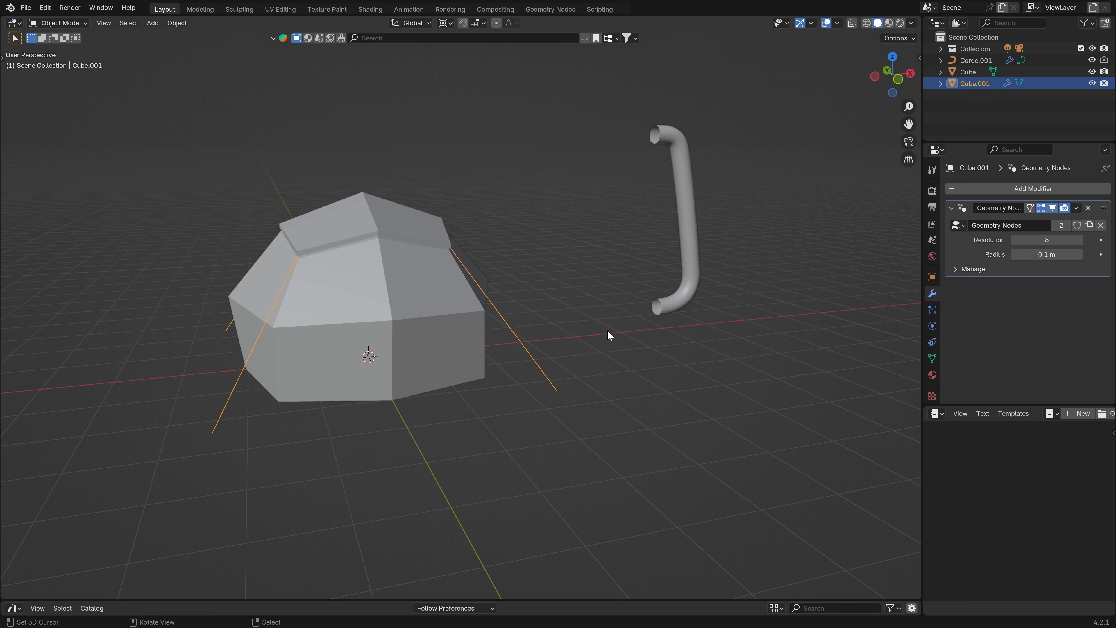
pyautogui.click(688, 238)
pyautogui.press('h')
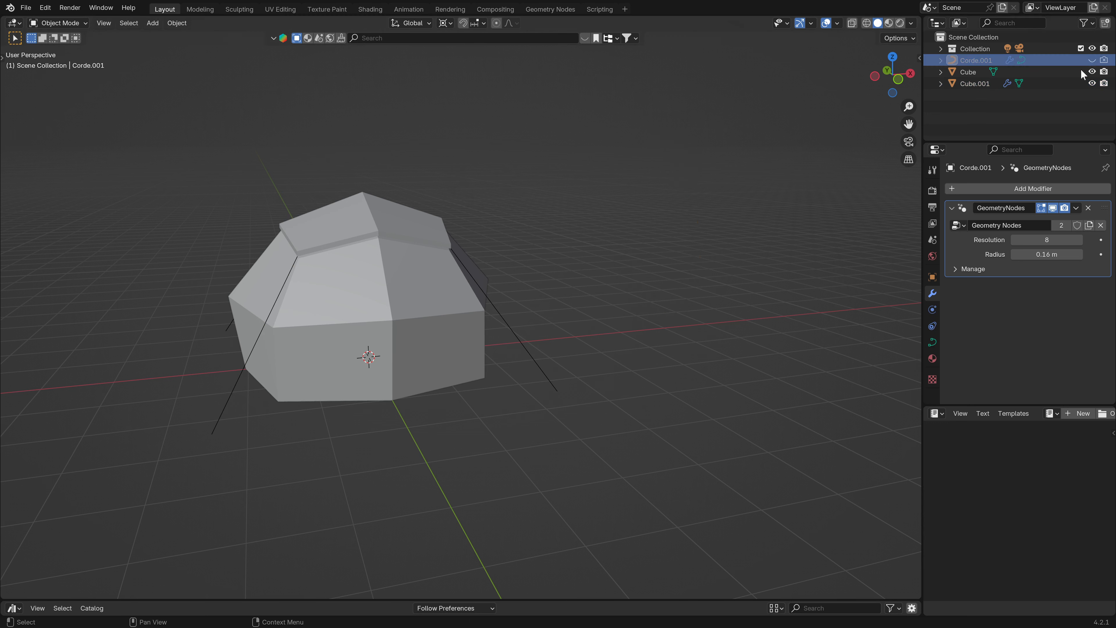
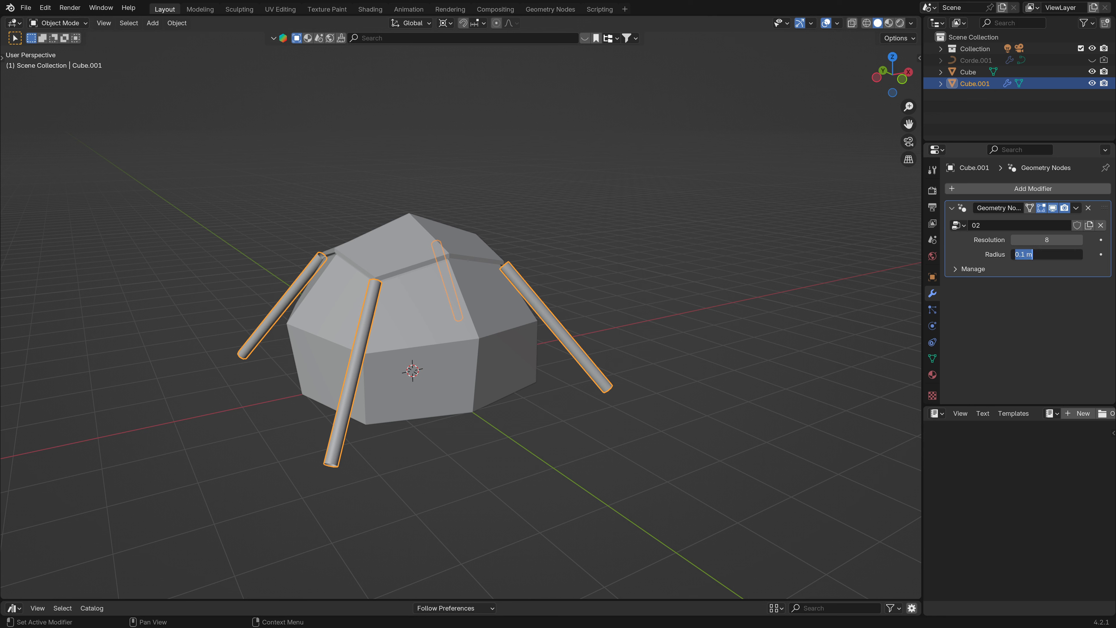
# - Set the guy lines' Geometry Nodes radius to 0.03 m and deselect them
pyautogui.press('Return')
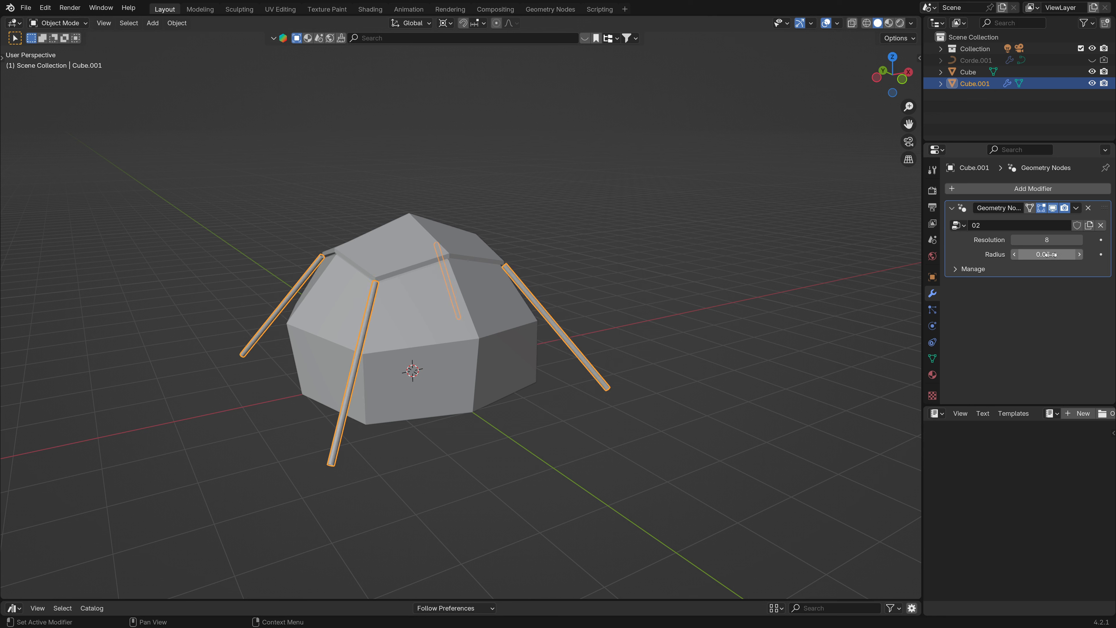
pyautogui.click(1050, 254)
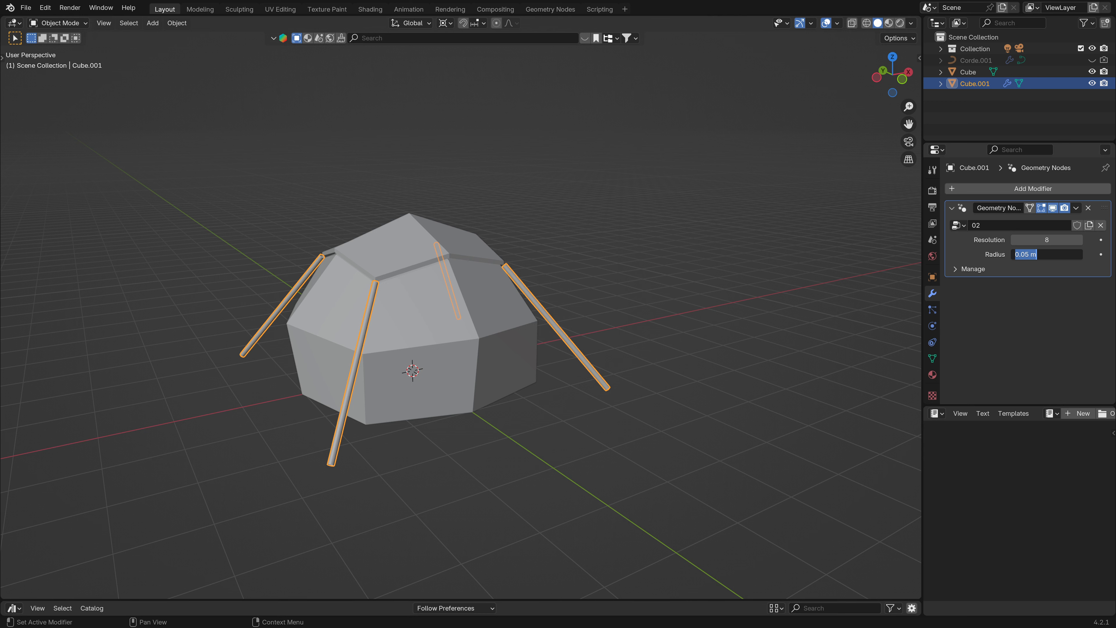
pyautogui.write('.02')
pyautogui.press('Return')
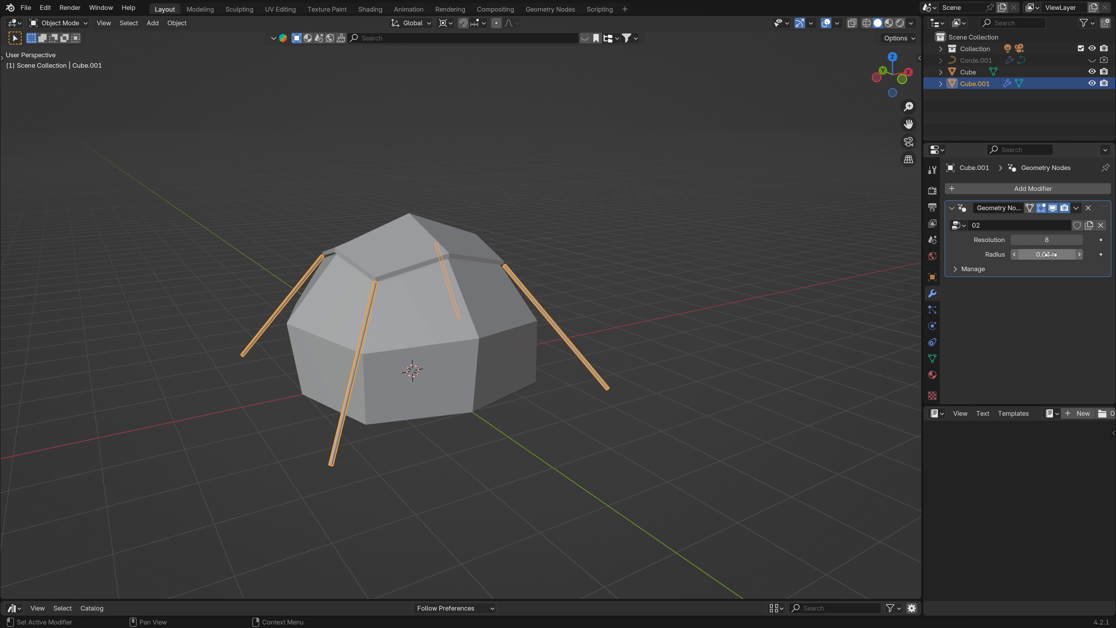
pyautogui.moveTo(432, 378); pyautogui.dragTo(372, 346, button='middle')
pyautogui.press('Tab')
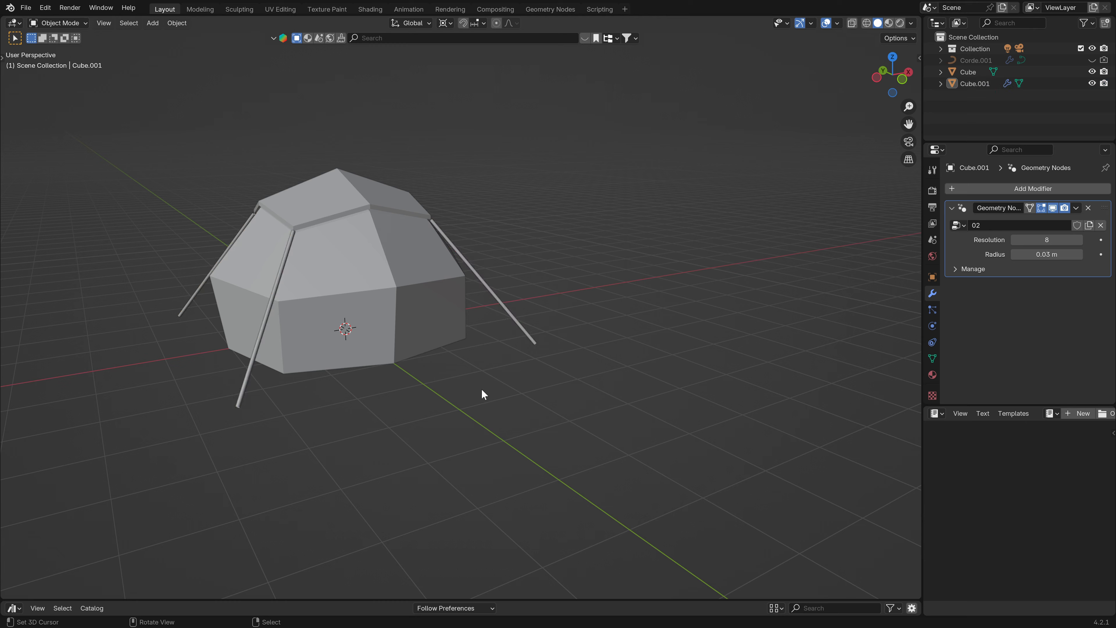
# - Turn off the viewport display of the guy lines' Geometry Nodes modifier so only their edges are shown
pyautogui.scroll(-1, 384, 361)
pyautogui.moveTo(320, 374)
pyautogui.mouseDown(button='middle')
pyautogui.moveTo(412, 378)
pyautogui.moveTo(305, 382)
pyautogui.mouseUp(button='middle')
pyautogui.scroll(2, 329, 372)
pyautogui.press('Tab')
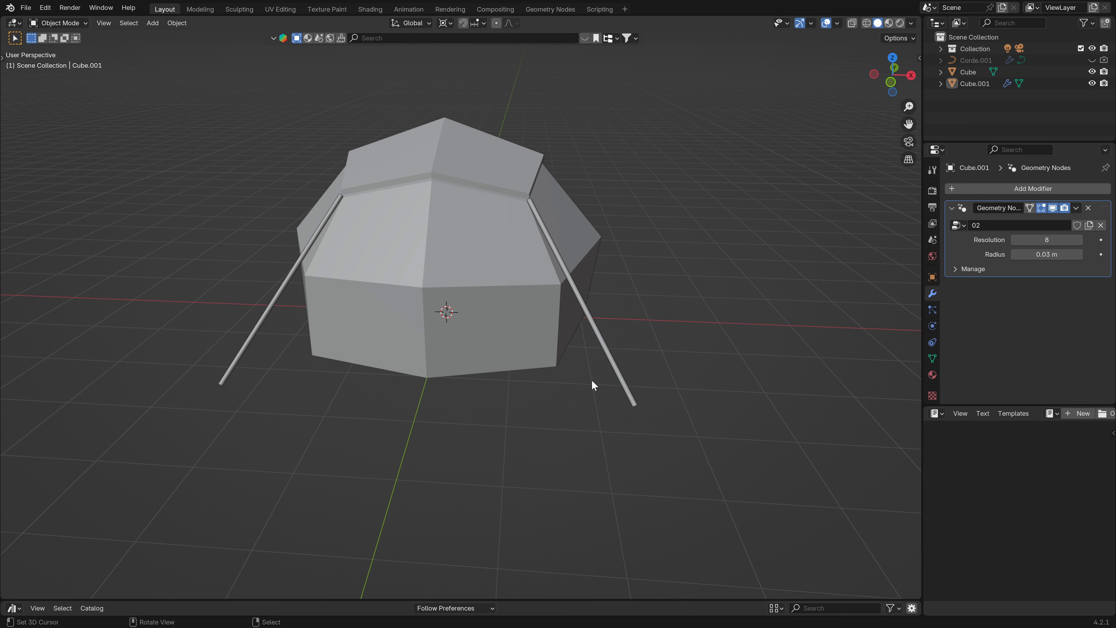
pyautogui.click(629, 396)
pyautogui.scroll(2, 527, 211)
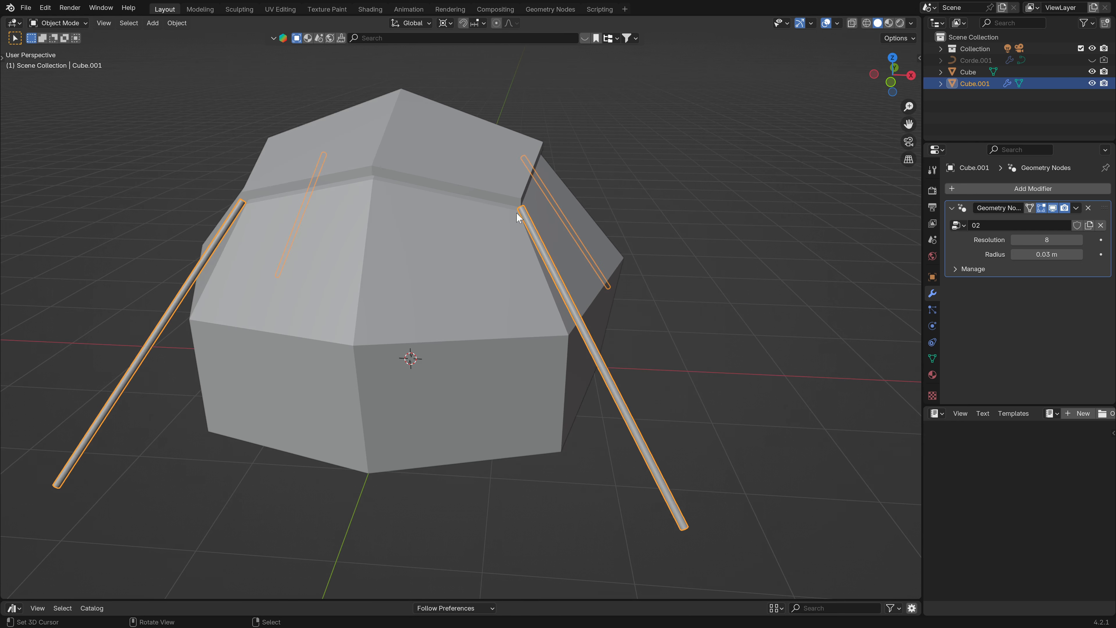
pyautogui.moveTo(516, 212); pyautogui.dragTo(549, 220, button='middle')
pyautogui.press('Tab')
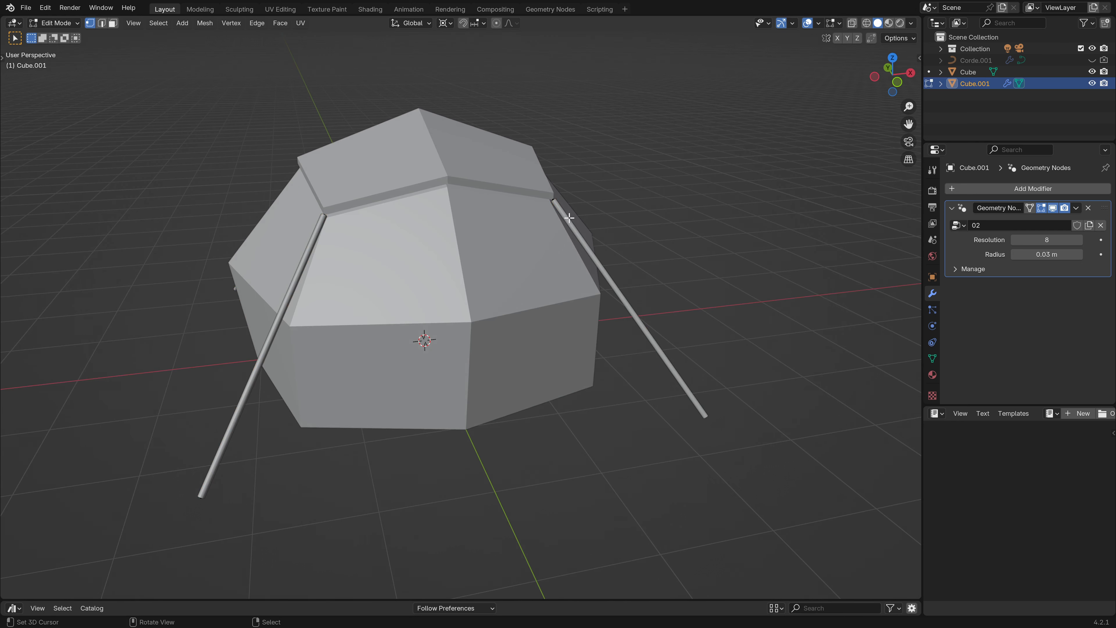
pyautogui.click(1052, 207)
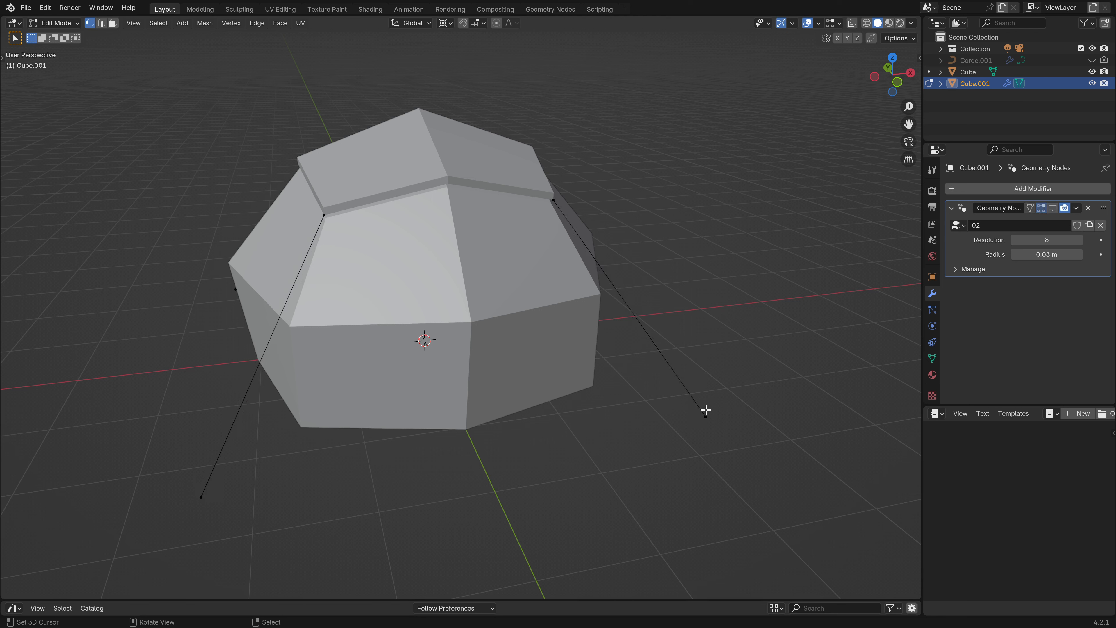
pyautogui.press('Tab')
pyautogui.moveTo(673, 411); pyautogui.dragTo(679, 424, button='middle')
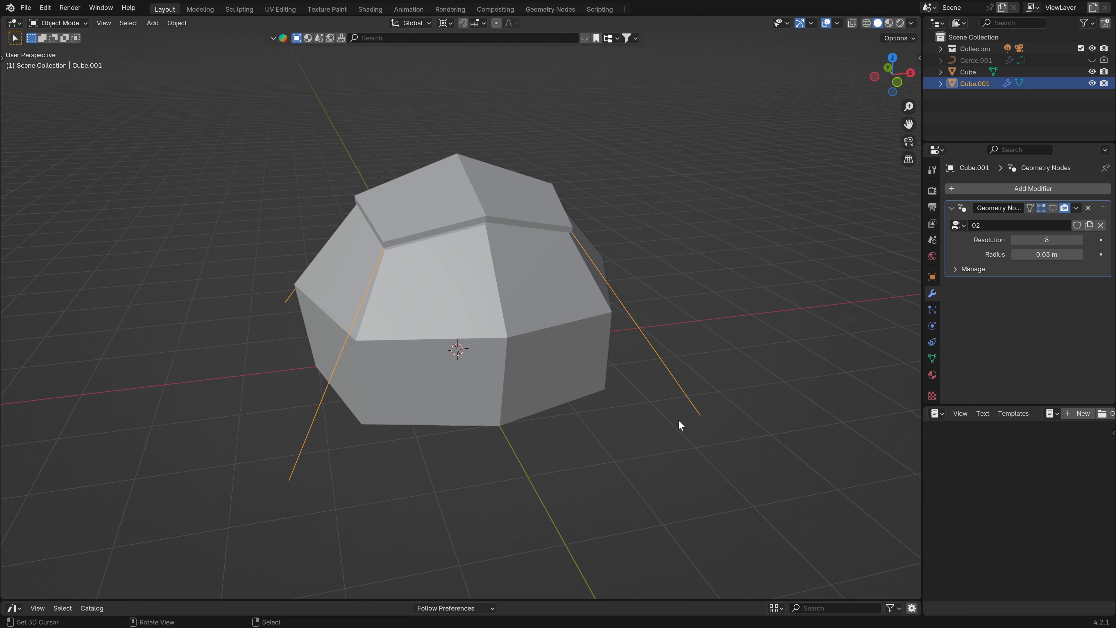
# - Duplicate the guy-line object in place and hide the original Cube.001
pyautogui.press('g')
pyautogui.rightClick(670, 386)
pyautogui.hotkey('shift', 'd')
pyautogui.rightClick(708, 349)
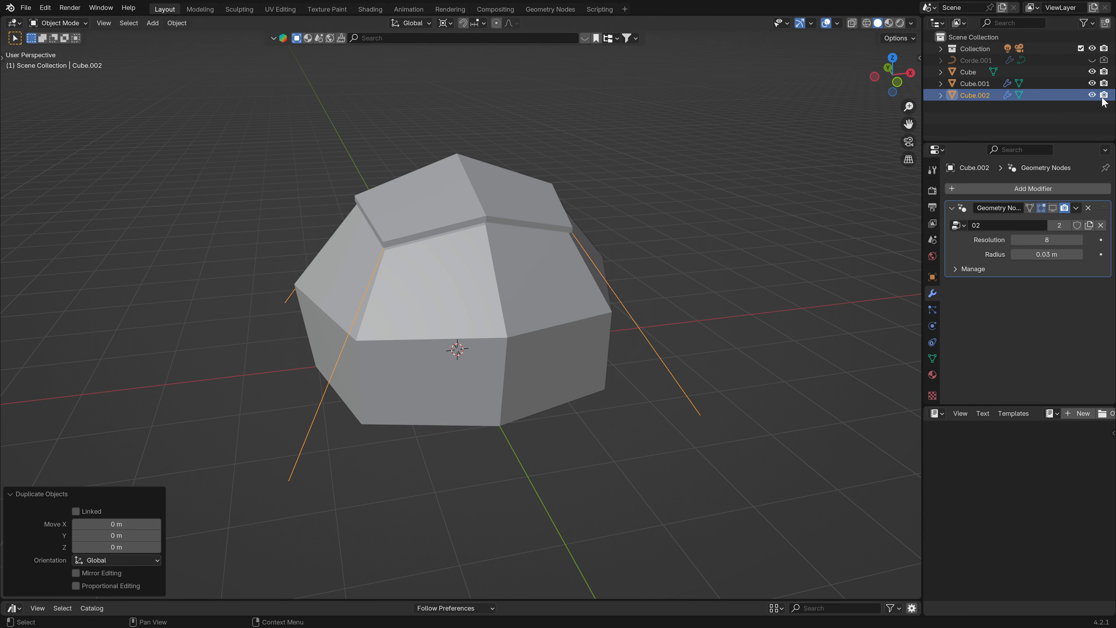
pyautogui.click(1092, 83)
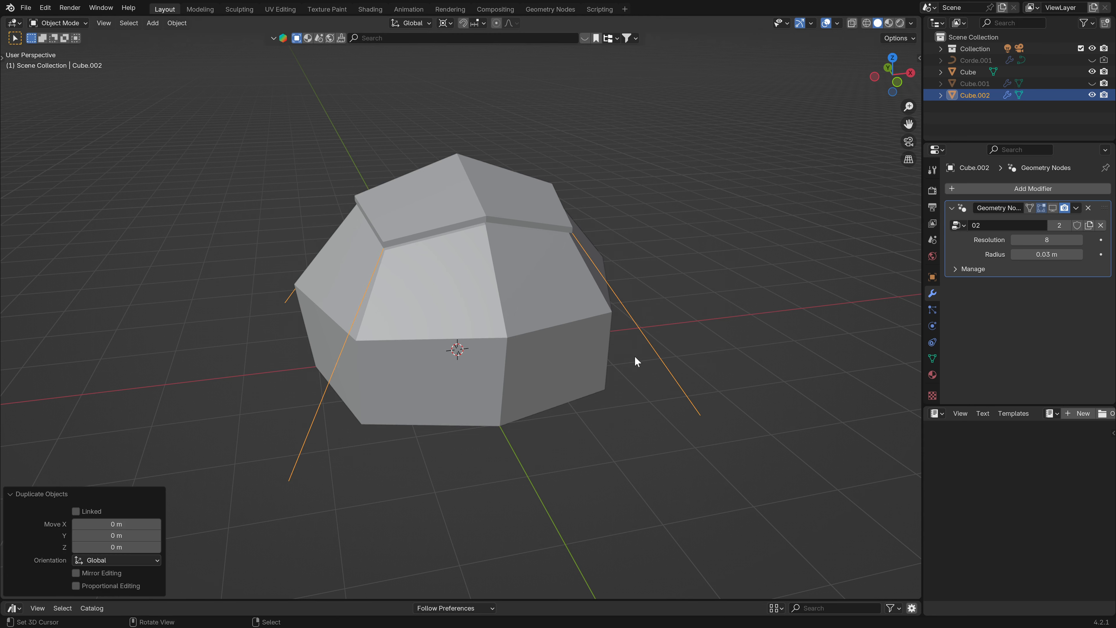
# - Slide the lower end vertices of the four duplicated guy lines up their edges, leaving short segments beneath the roof cap
pyautogui.press('Tab')
pyautogui.click(696, 415)
pyautogui.keyDown('shift'); pyautogui.click(277, 483); pyautogui.keyUp('shift')
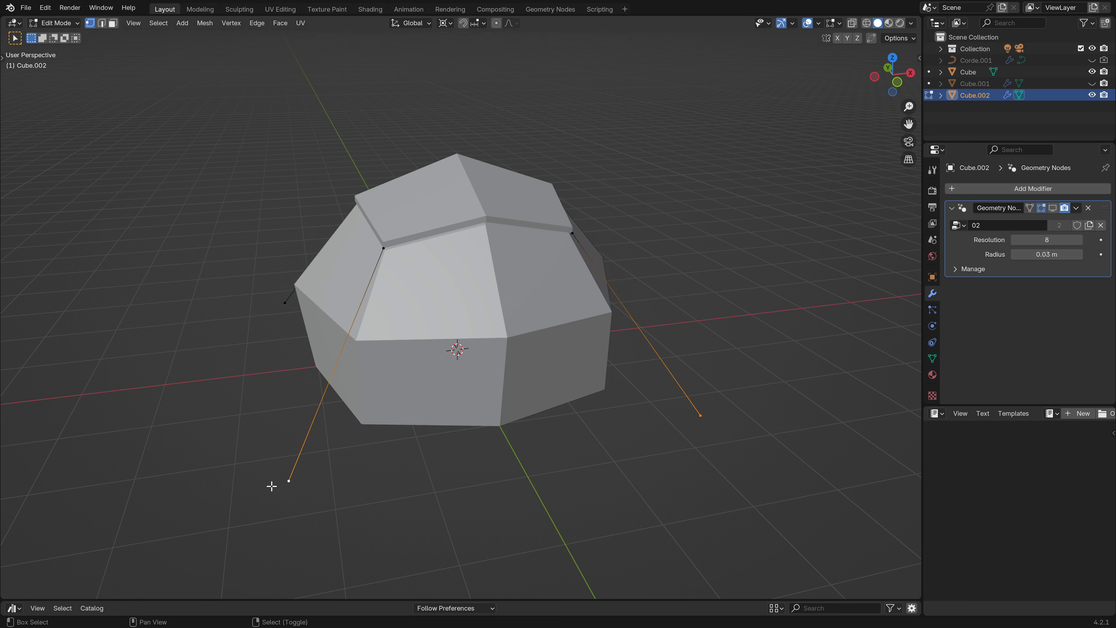
pyautogui.moveTo(683, 306); pyautogui.dragTo(533, 294, button='middle')
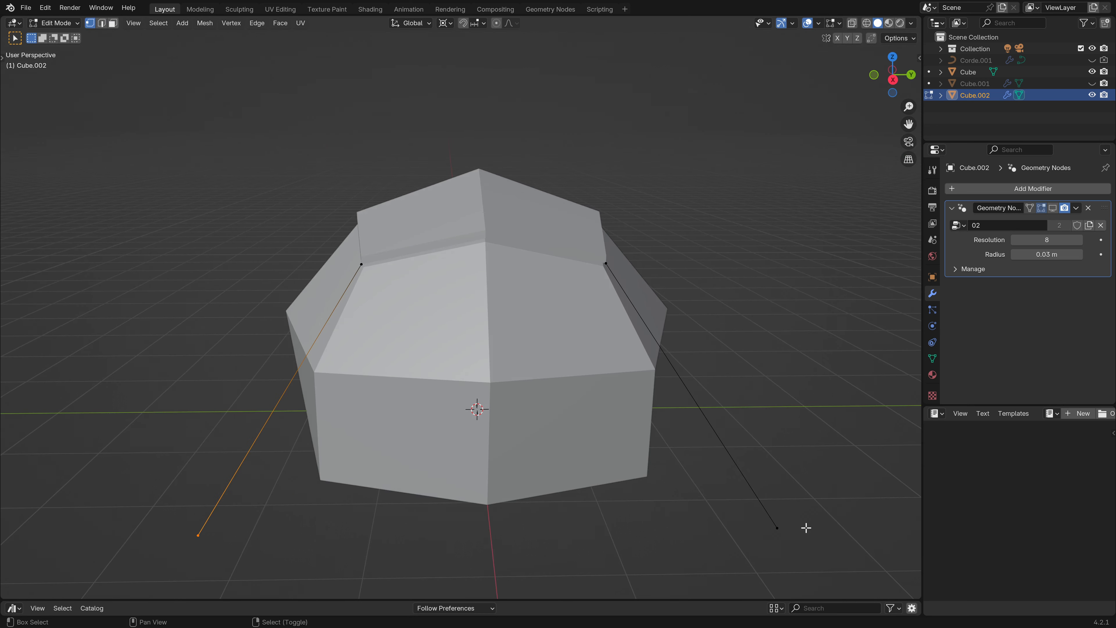
pyautogui.keyDown('shift'); pyautogui.rightClick(777, 529); pyautogui.keyUp('shift')
pyautogui.scroll(-1, 580, 515)
pyautogui.moveTo(384, 501); pyautogui.dragTo(559, 405, button='middle')
pyautogui.hotkey('shift', 'v')
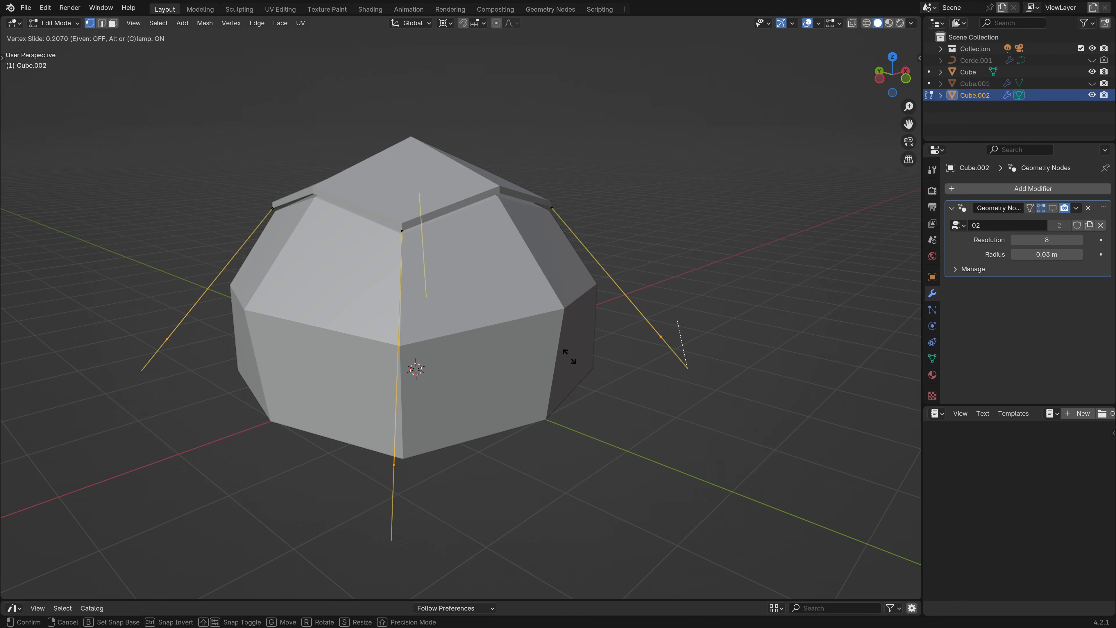
pyautogui.click(484, 236)
pyautogui.press('Tab')
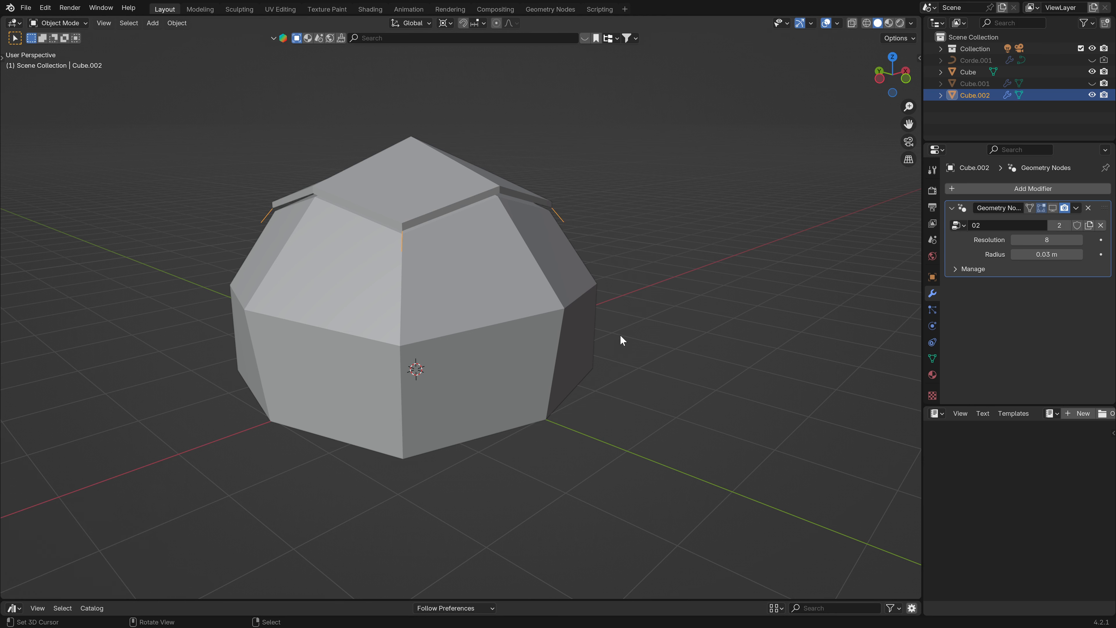
# - Unhide Cube.001 and turn on the viewport display of Cube.002's Geometry Nodes modifier
pyautogui.click(1093, 83)
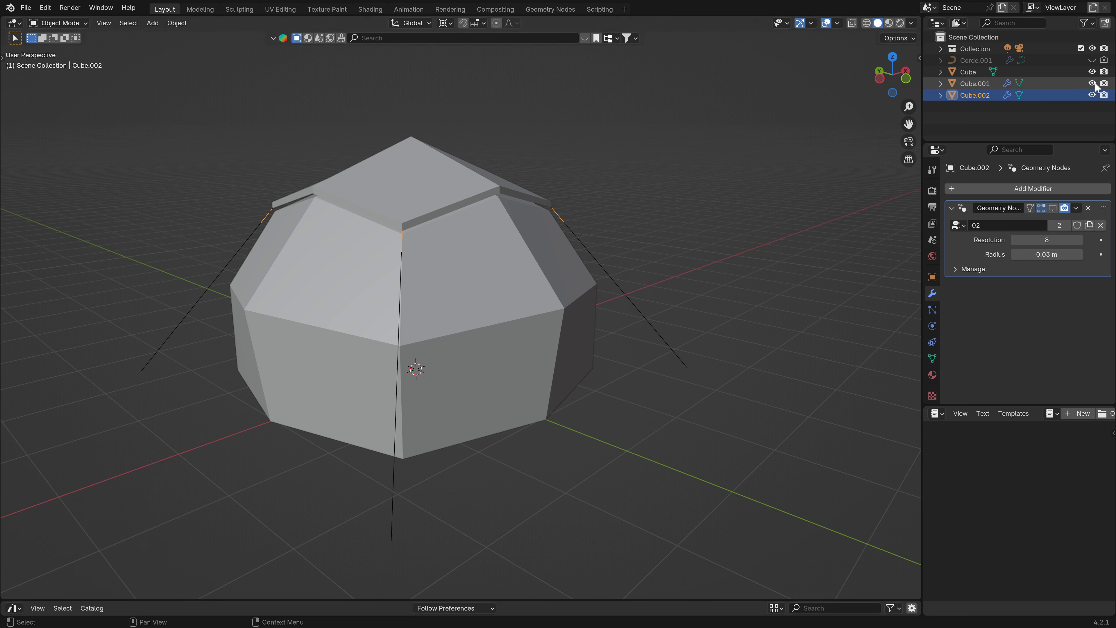
pyautogui.click(1053, 209)
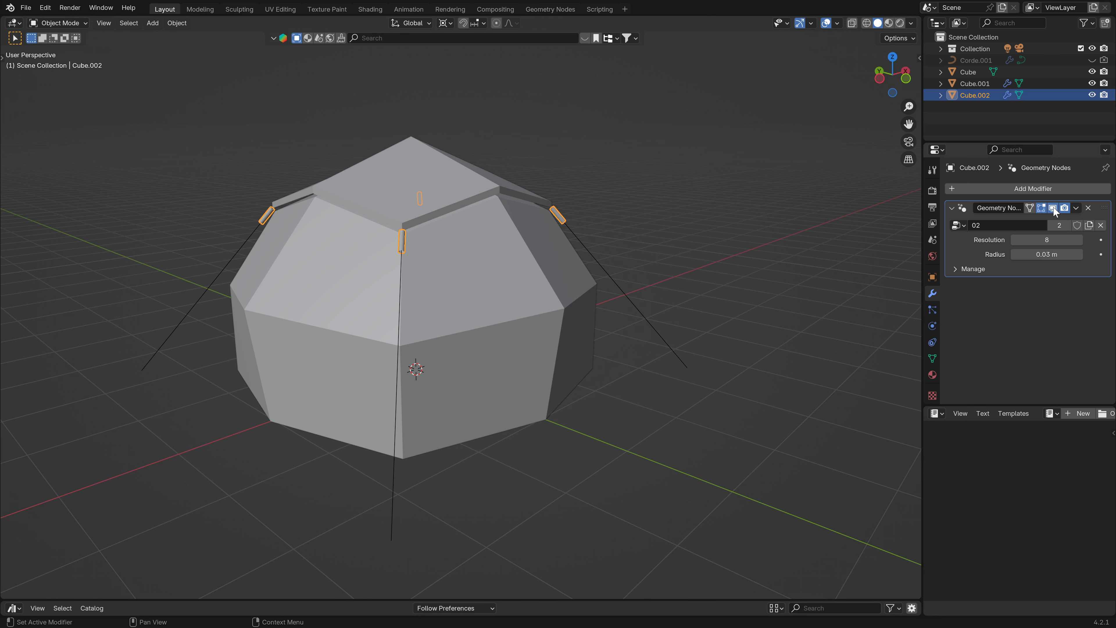
pyautogui.scroll(2, 566, 220)
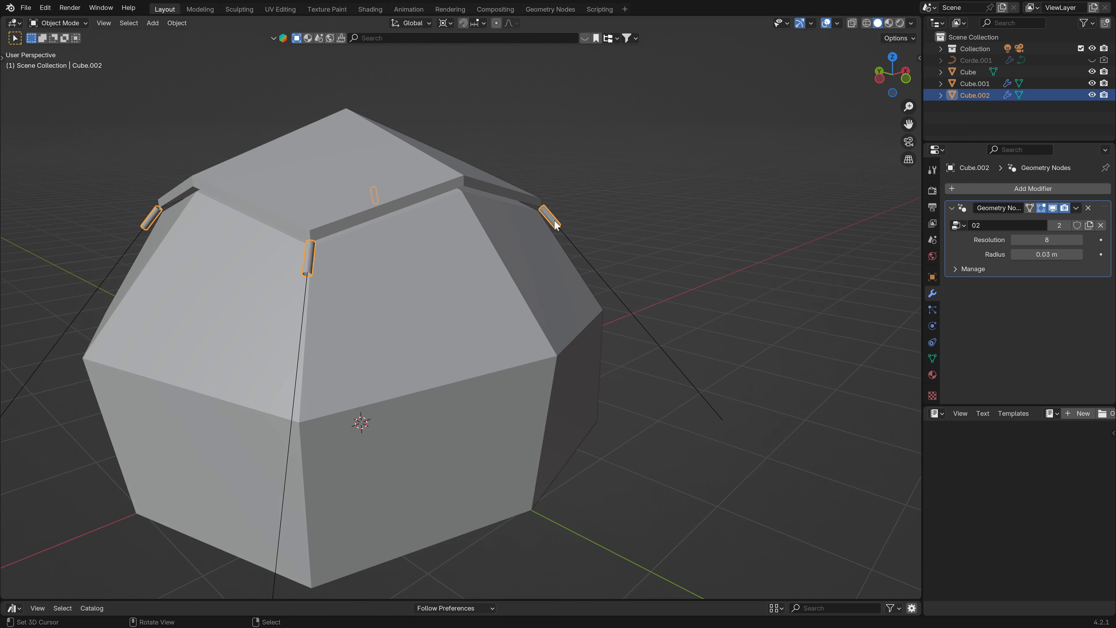
# - Set the Geometry Nodes radius of the short rope sleeves to 0.05 m
pyautogui.click(1044, 254)
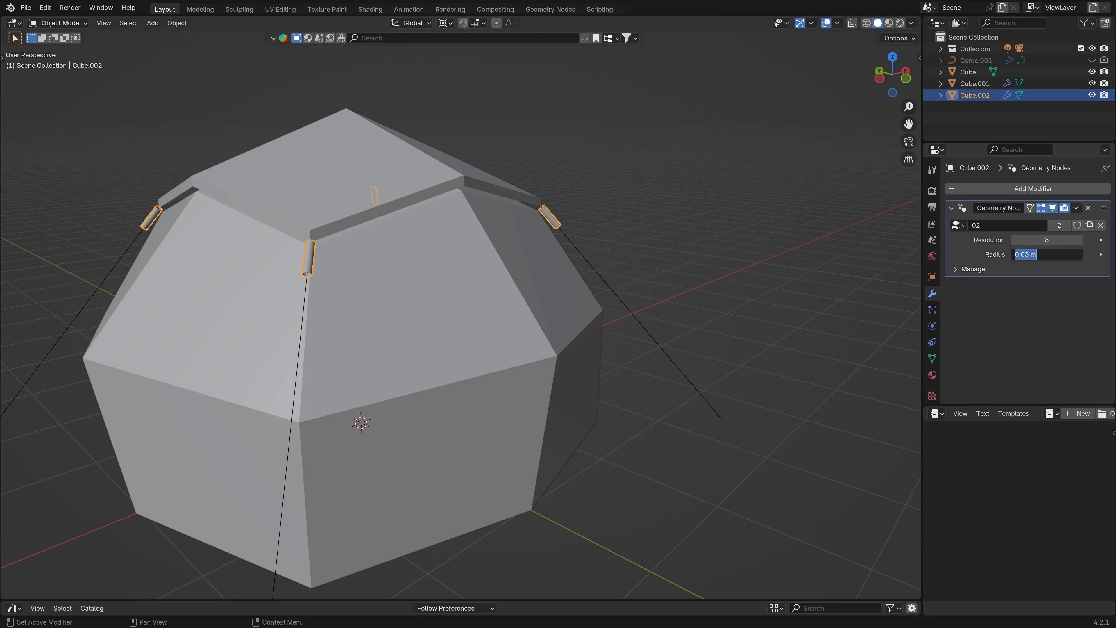
pyautogui.press('Return')
pyautogui.click(1054, 254)
pyautogui.write('0.1')
pyautogui.press('Return')
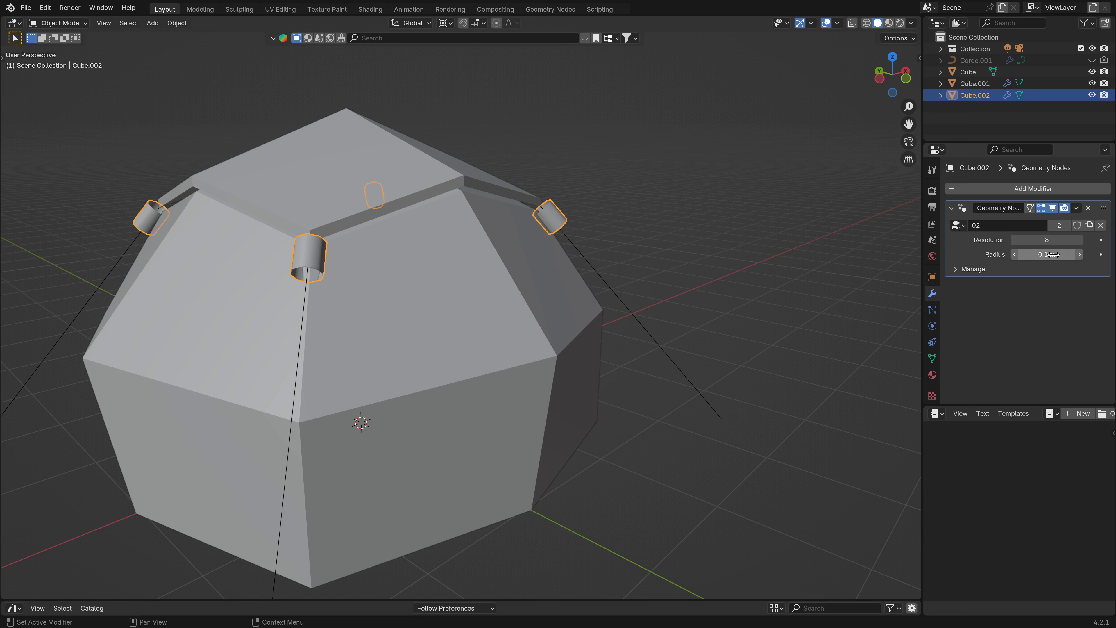
pyautogui.click(1053, 254)
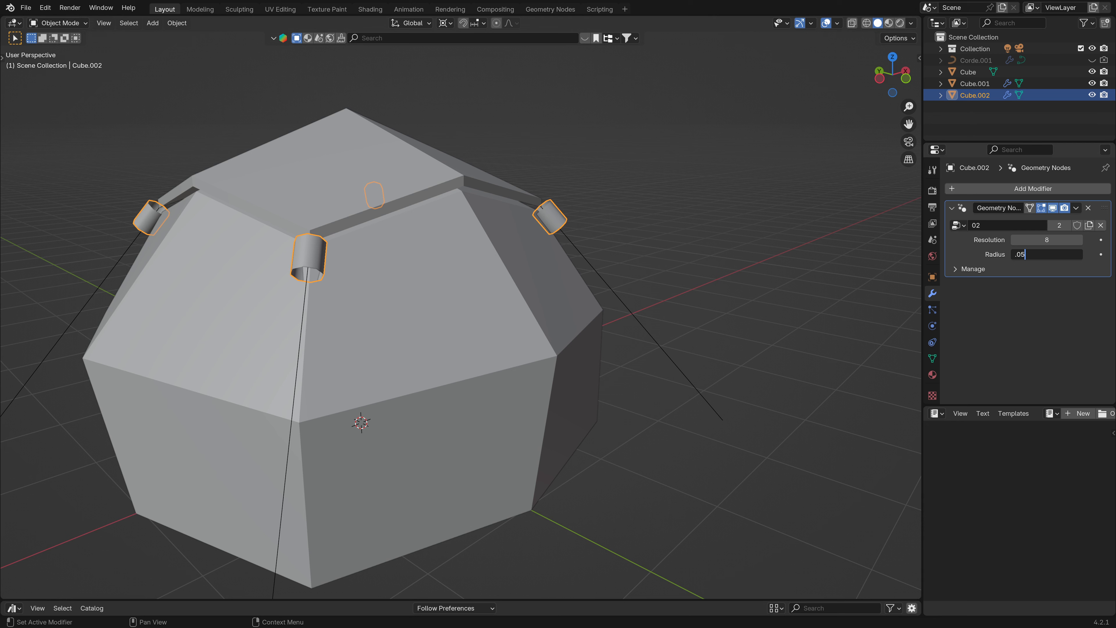
pyautogui.press('Return')
# - Show the long guy lines' Geometry Nodes modifier in the viewport and set its radius to 0.02 m
pyautogui.click(632, 313)
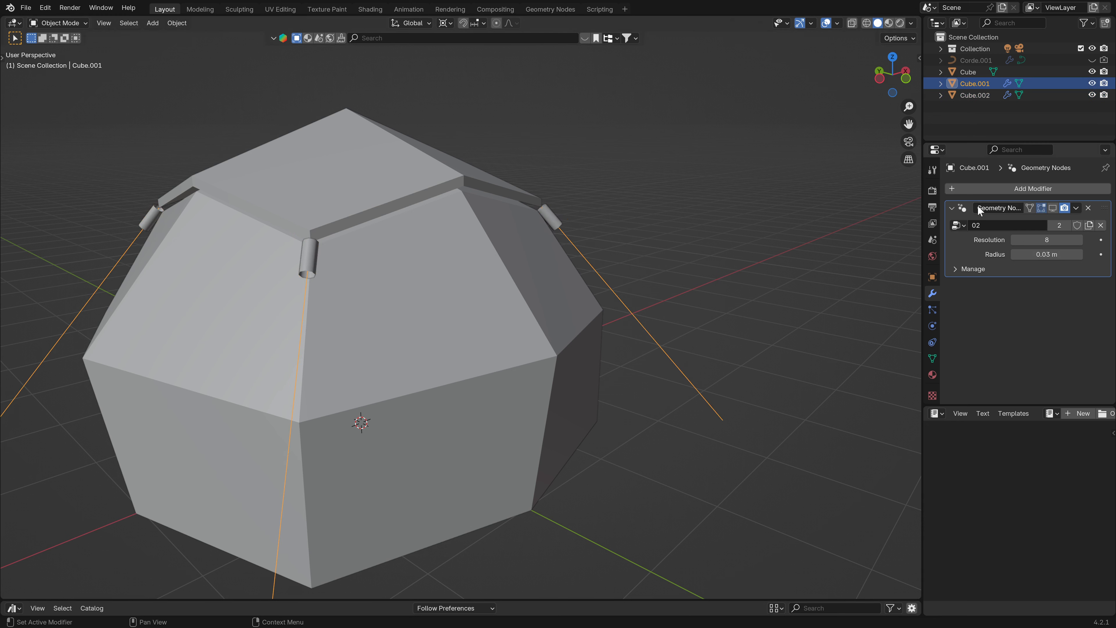
pyautogui.click(1052, 208)
pyautogui.moveTo(672, 315); pyautogui.dragTo(695, 342, button='middle')
pyautogui.click(722, 324)
pyautogui.click(695, 342)
pyautogui.click(1047, 254)
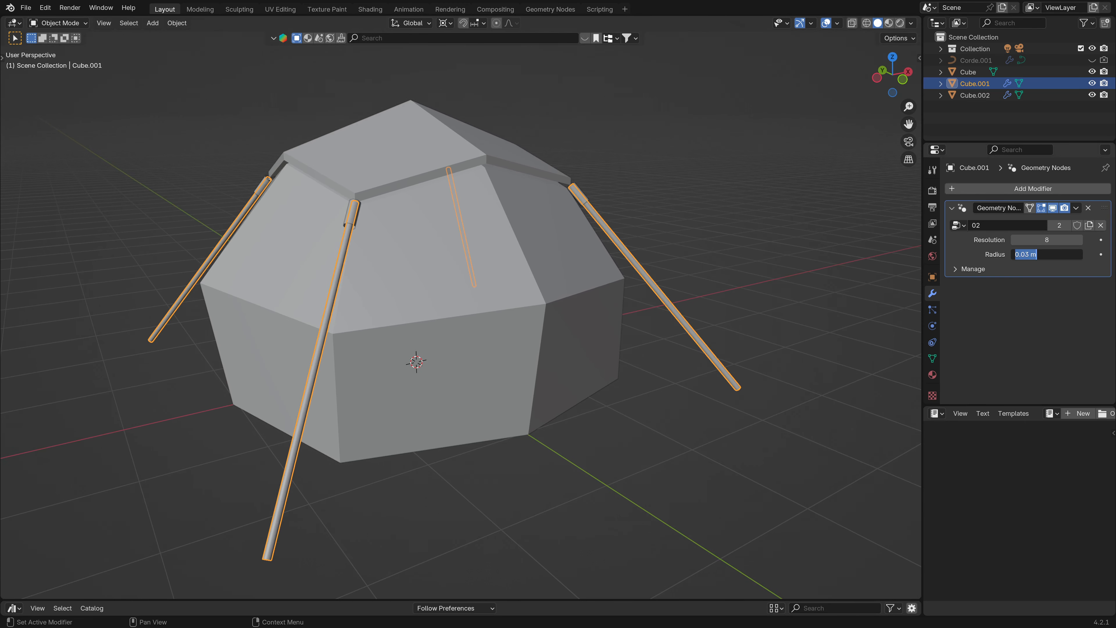
pyautogui.press('BackSpace')
pyautogui.write('.02')
pyautogui.press('Return')
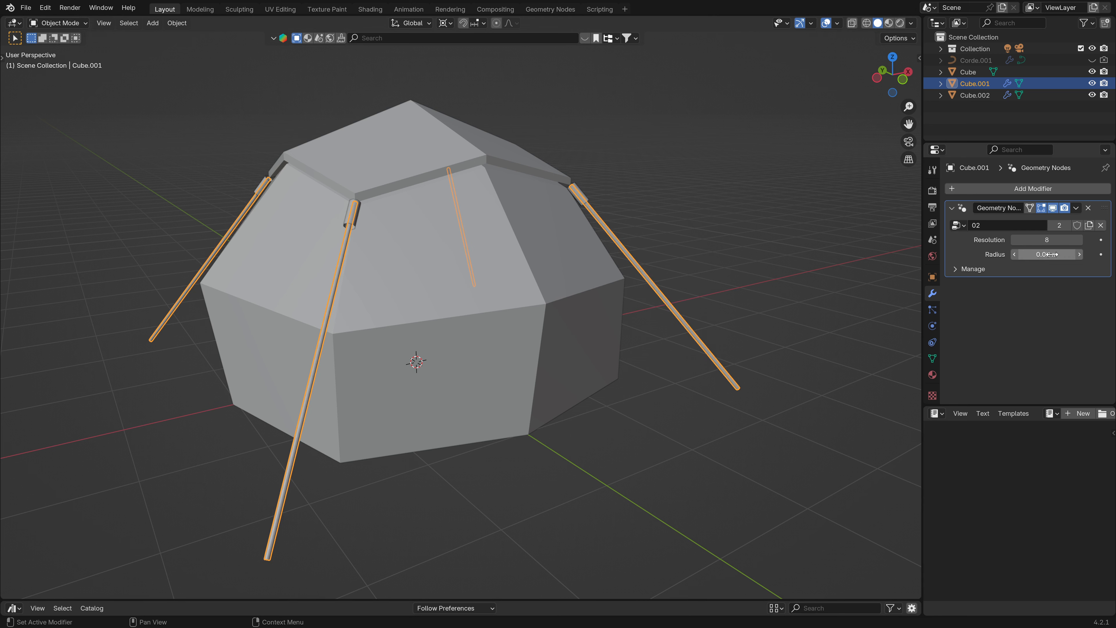
pyautogui.hotkey('alt', 'a')
# - Select the short sleeves, Cube.002, and open a Geometry Node Editor beside the 3D viewport showing node group 02
pyautogui.scroll(-3, 672, 389)
pyautogui.keyDown('shift'); pyautogui.moveTo(558, 400); pyautogui.dragTo(501, 401, button='middle'); pyautogui.keyUp('shift')
pyautogui.scroll(1, 499, 401)
pyautogui.keyDown('shift'); pyautogui.moveTo(434, 425); pyautogui.dragTo(401, 418, button='middle'); pyautogui.keyUp('shift')
pyautogui.scroll(3, 416, 407)
pyautogui.keyDown('shift'); pyautogui.moveTo(346, 335); pyautogui.dragTo(344, 407, button='middle'); pyautogui.keyUp('shift')
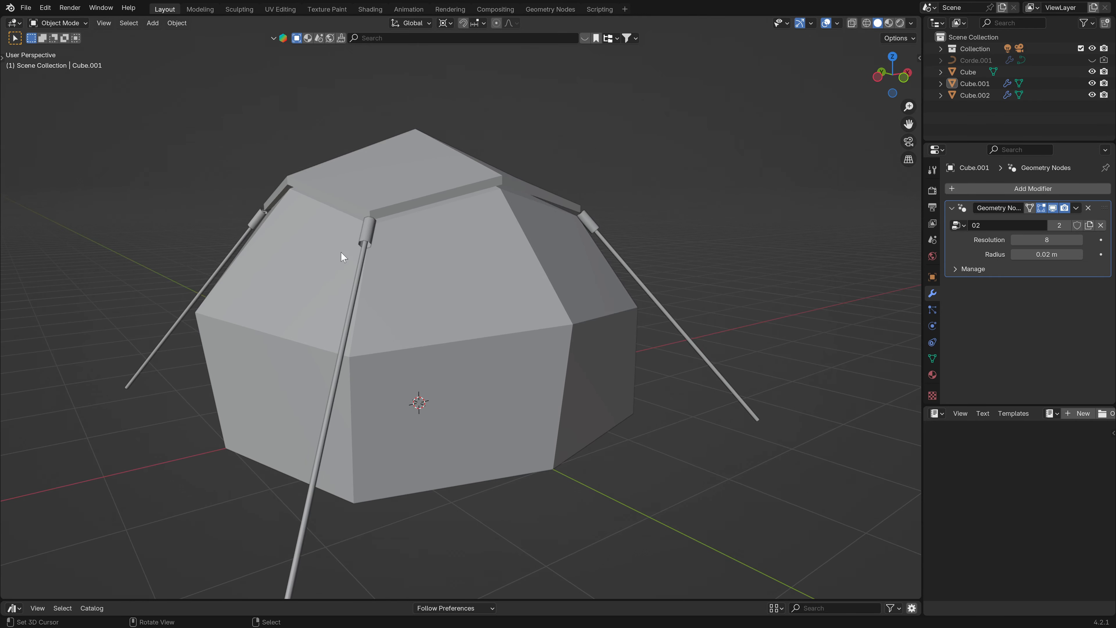
pyautogui.scroll(1, 360, 241)
pyautogui.click(359, 235)
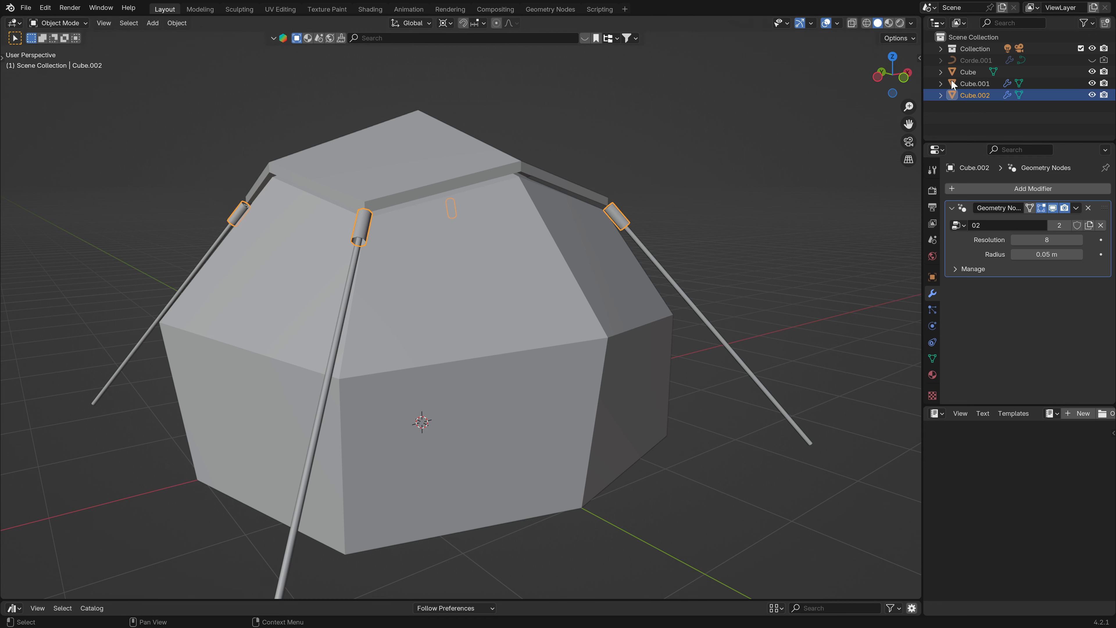
pyautogui.moveTo(908, 25); pyautogui.dragTo(591, 31)
pyautogui.click(604, 23)
pyautogui.click(632, 121)
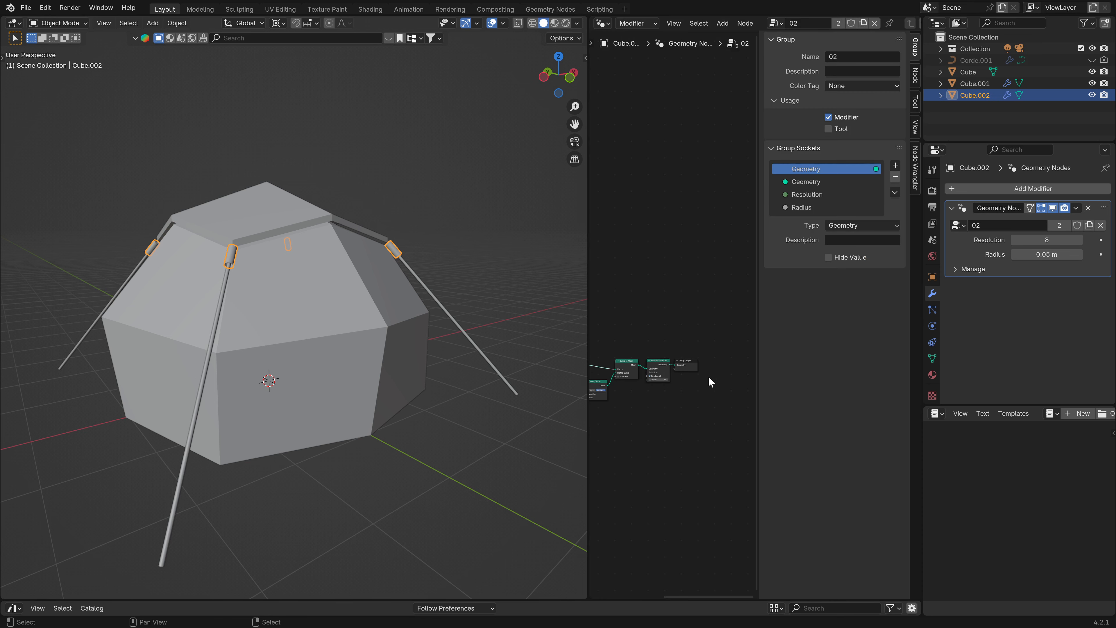
# - Expose the Curve to Mesh node's Fill Caps input as a parameter of the node group by linking it to Group Input
pyautogui.press('n')
pyautogui.scroll(8, 706, 371)
pyautogui.moveTo(617, 394); pyautogui.dragTo(774, 435, button='middle')
pyautogui.scroll(3, 836, 355)
pyautogui.moveTo(766, 349); pyautogui.dragTo(792, 358, button='middle')
pyautogui.moveTo(628, 350); pyautogui.dragTo(850, 353)
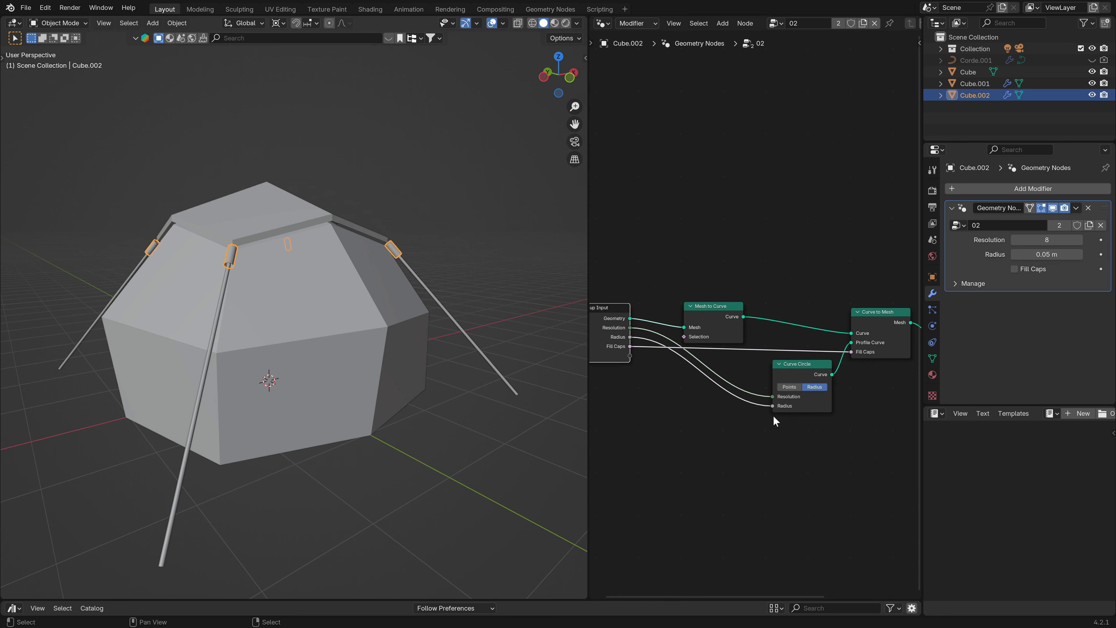
# - Try the Fill Caps option on the long guy lines and inspect the ends of the ropes and sleeves
pyautogui.scroll(1, 741, 411)
pyautogui.scroll(3, 242, 267)
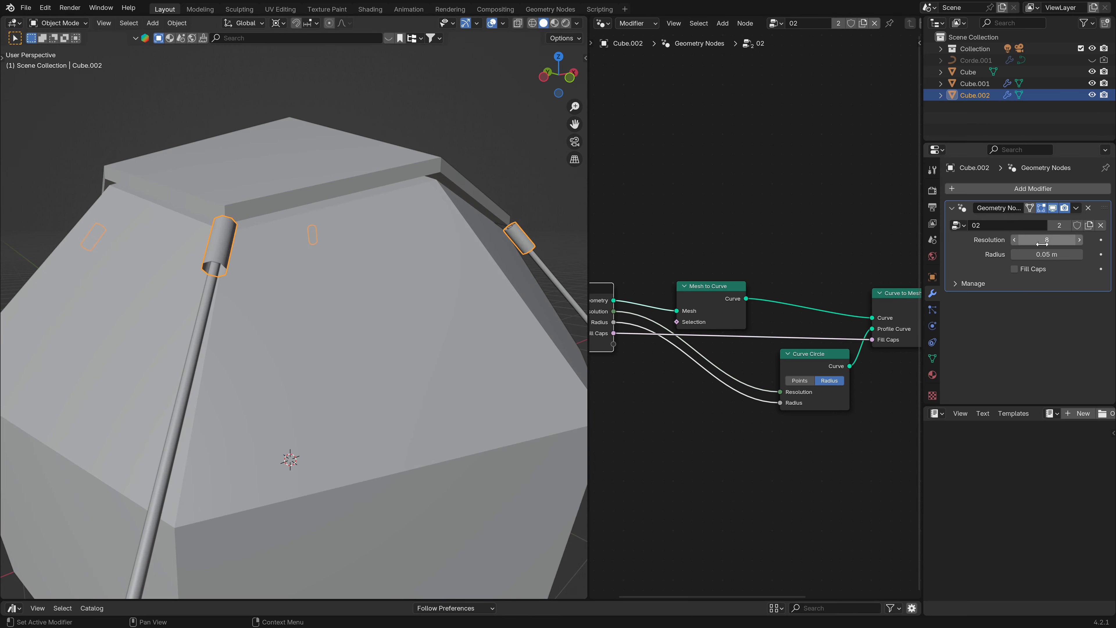
pyautogui.scroll(-4, 415, 322)
pyautogui.moveTo(414, 322); pyautogui.dragTo(458, 313, button='middle')
pyautogui.click(459, 313)
pyautogui.click(1015, 269)
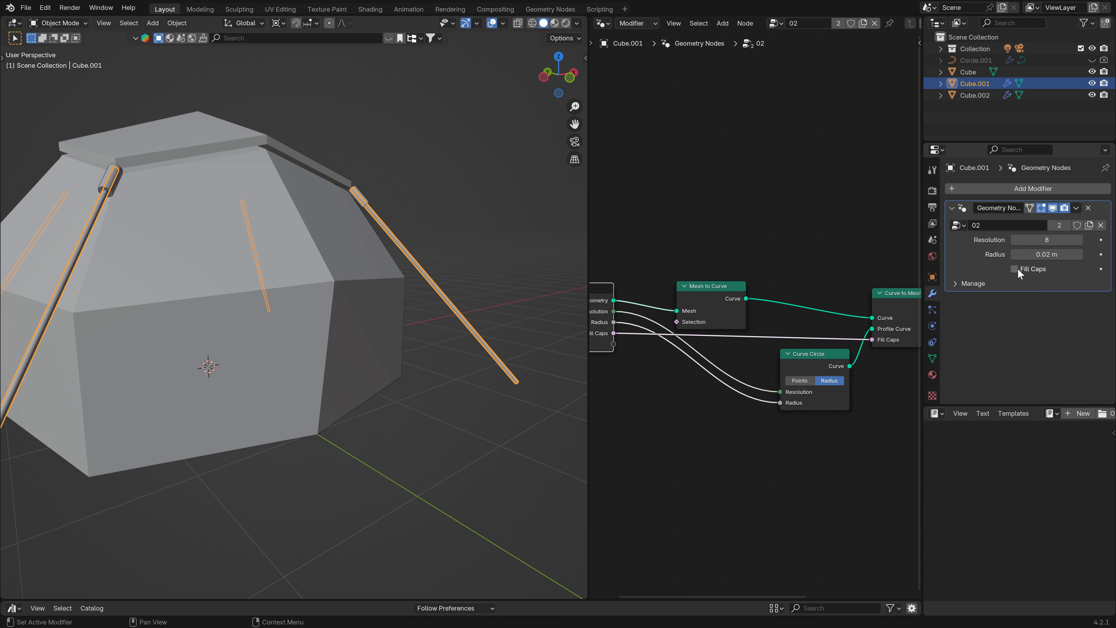
pyautogui.moveTo(360, 239); pyautogui.dragTo(353, 264, button='middle')
pyautogui.scroll(5, 377, 220)
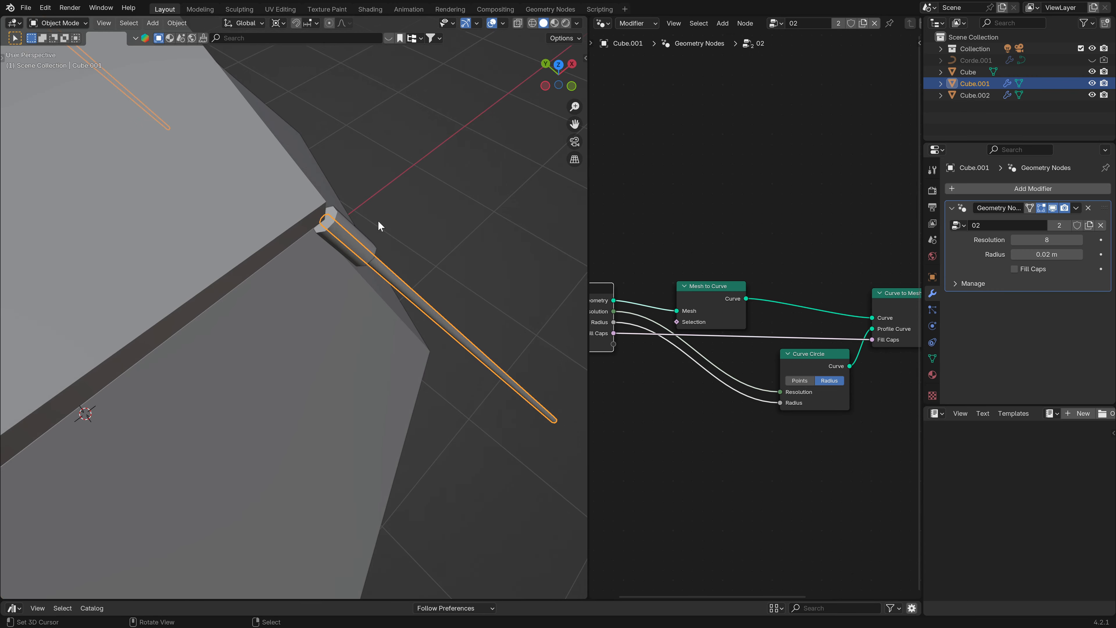
pyautogui.scroll(-3, 315, 225)
pyautogui.scroll(-3, 334, 308)
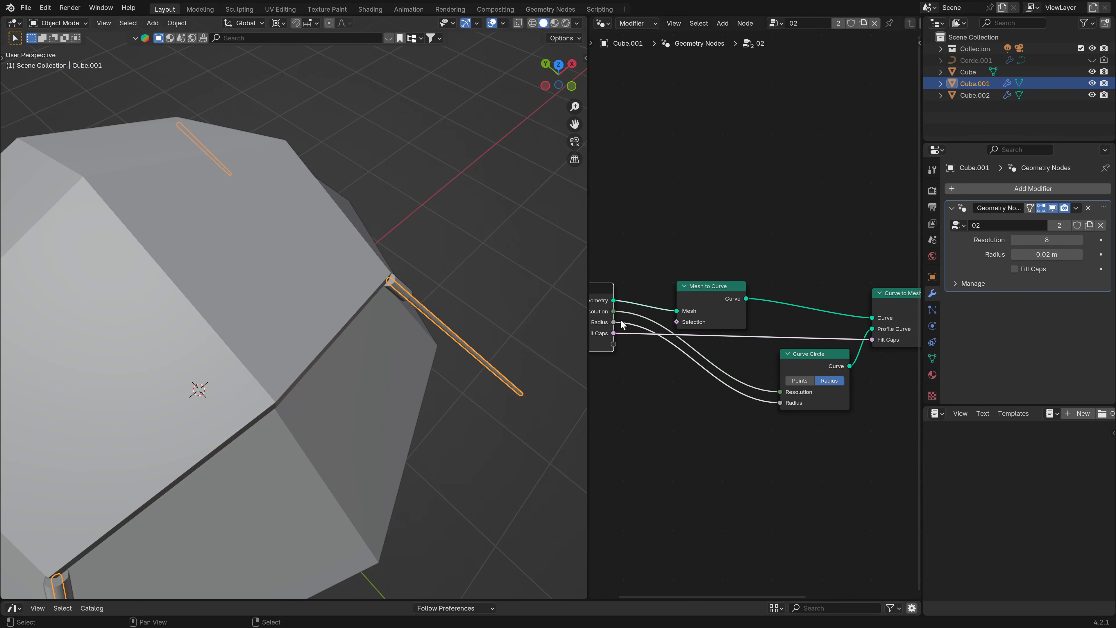
pyautogui.scroll(-2, 344, 411)
pyautogui.moveTo(343, 411); pyautogui.dragTo(443, 308, button='middle')
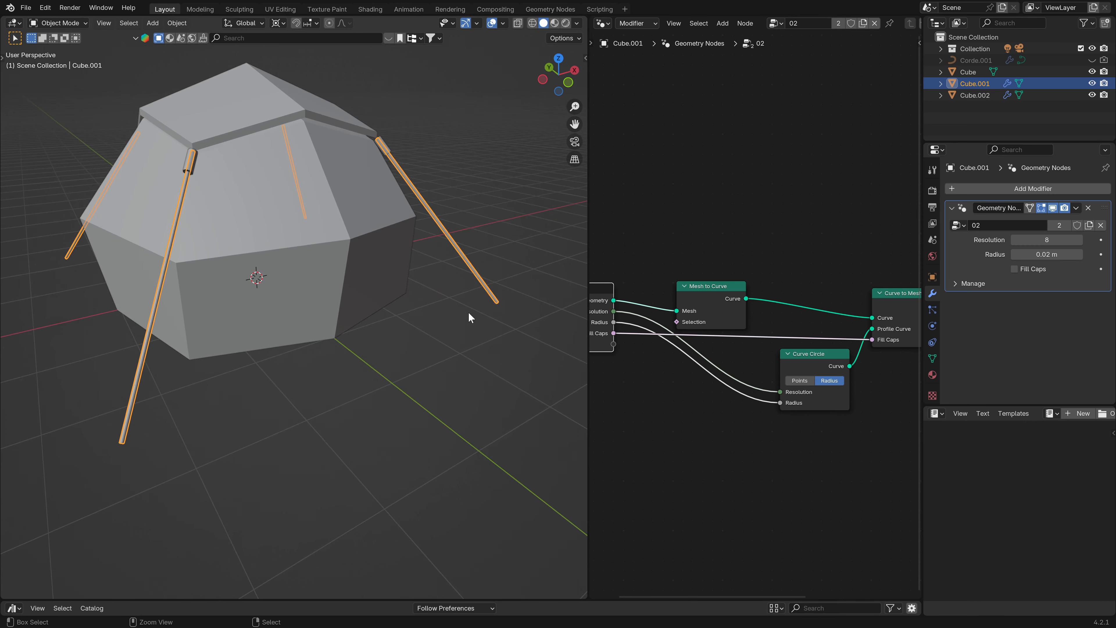
# - Save the file and widen the 3D viewport by narrowing the node editor
pyautogui.hotkey('ctrl', 's')
pyautogui.moveTo(588, 241); pyautogui.dragTo(747, 277)
pyautogui.scroll(-2, 588, 289)
pyautogui.keyDown('shift'); pyautogui.moveTo(389, 297); pyautogui.dragTo(378, 376, button='middle'); pyautogui.keyUp('shift')
pyautogui.scroll(3, 614, 372)
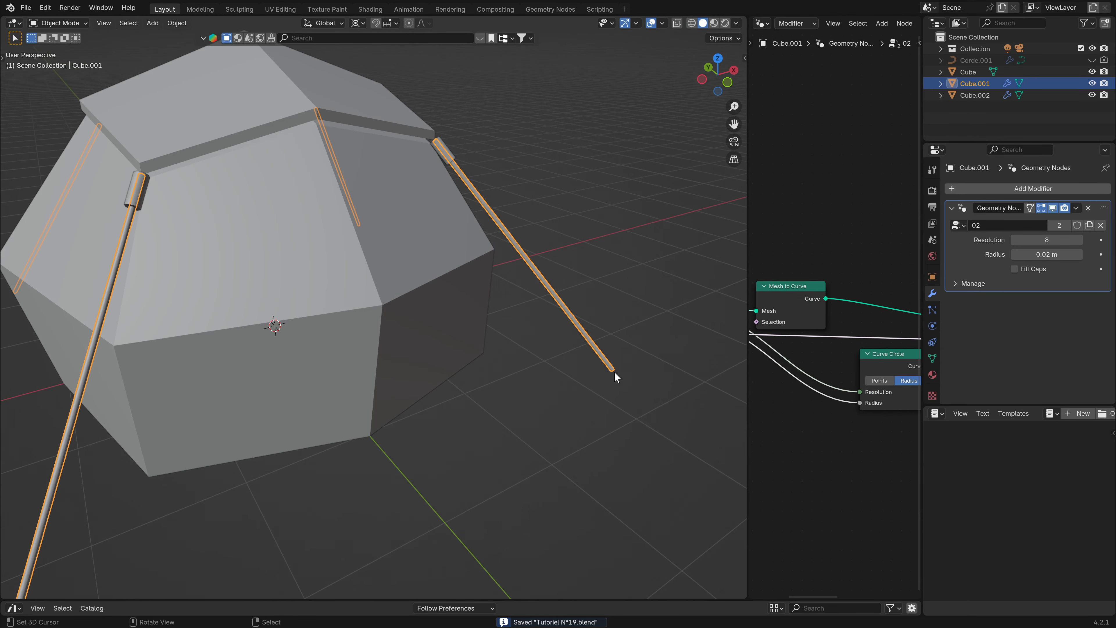
# - Place the 3D cursor in empty space beside the tent and add a torus mesh there
pyautogui.scroll(-3, 614, 372)
pyautogui.keyDown('shift'); pyautogui.moveTo(612, 385); pyautogui.dragTo(382, 389, button='middle'); pyautogui.keyUp('shift')
pyautogui.hotkey('alt', 'a')
pyautogui.scroll(3, 465, 376)
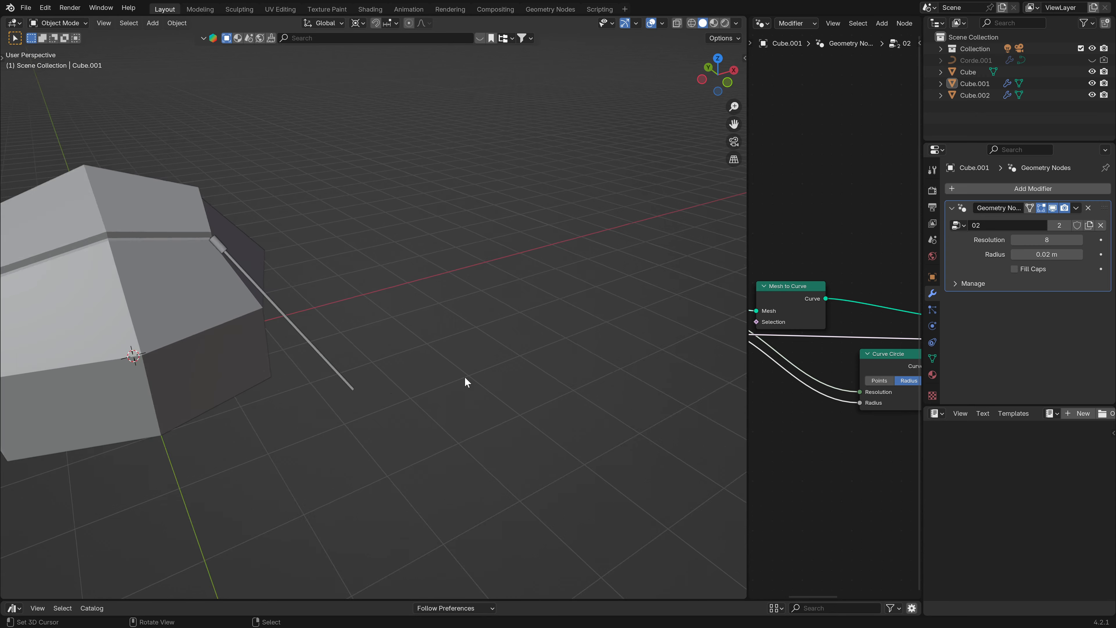
pyautogui.scroll(-1, 545, 373)
pyautogui.hotkey('shift', 'a')
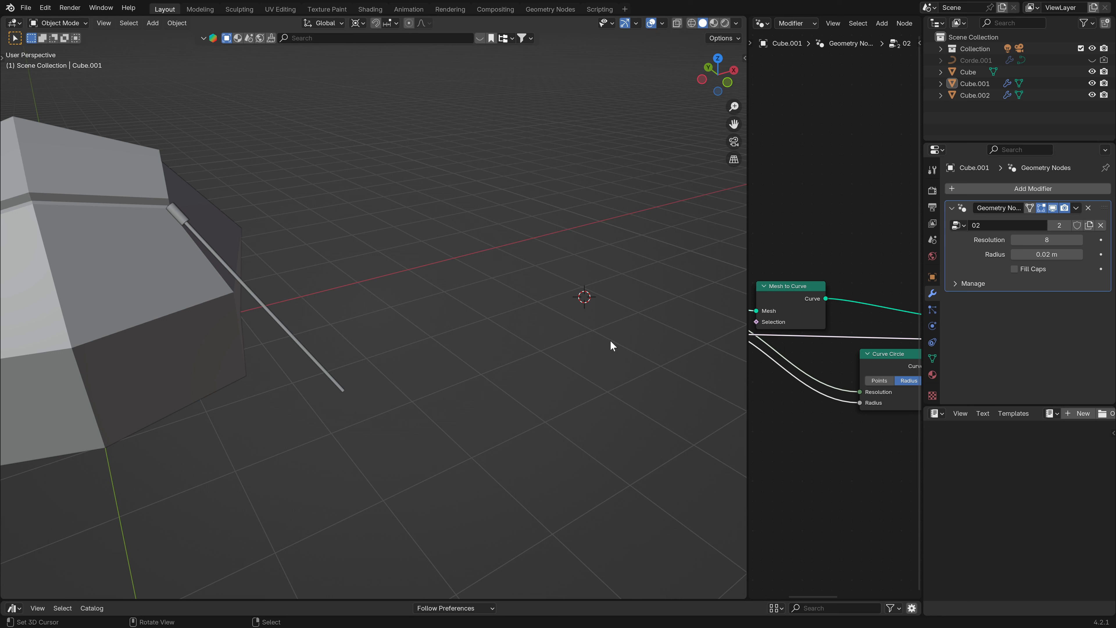
pyautogui.hotkey('shift', 'a')
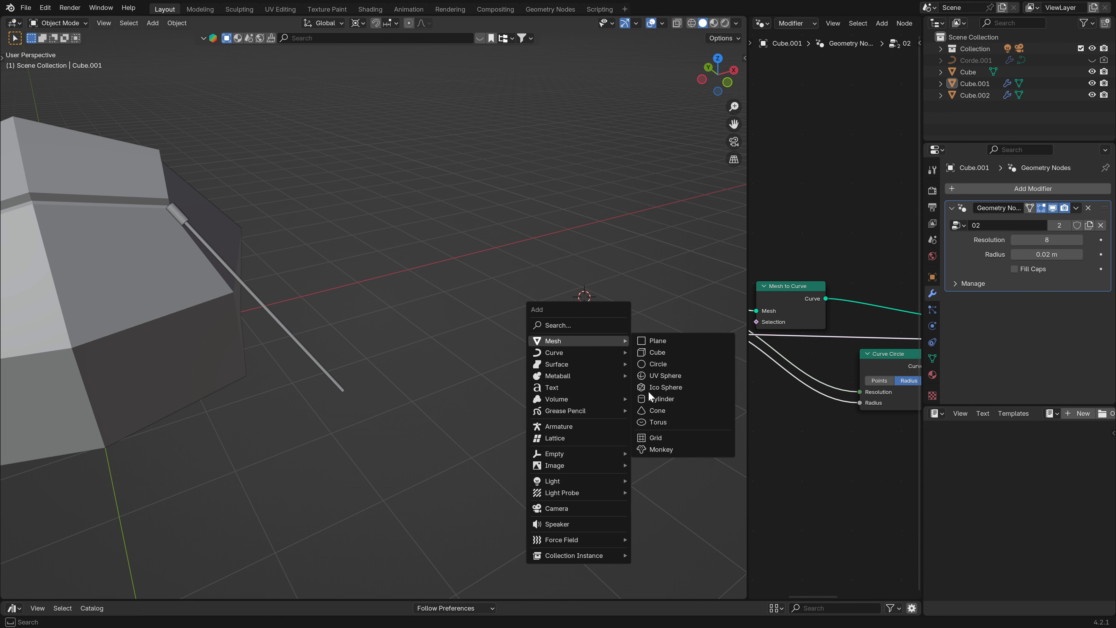
pyautogui.click(663, 421)
pyautogui.scroll(1, 185, 472)
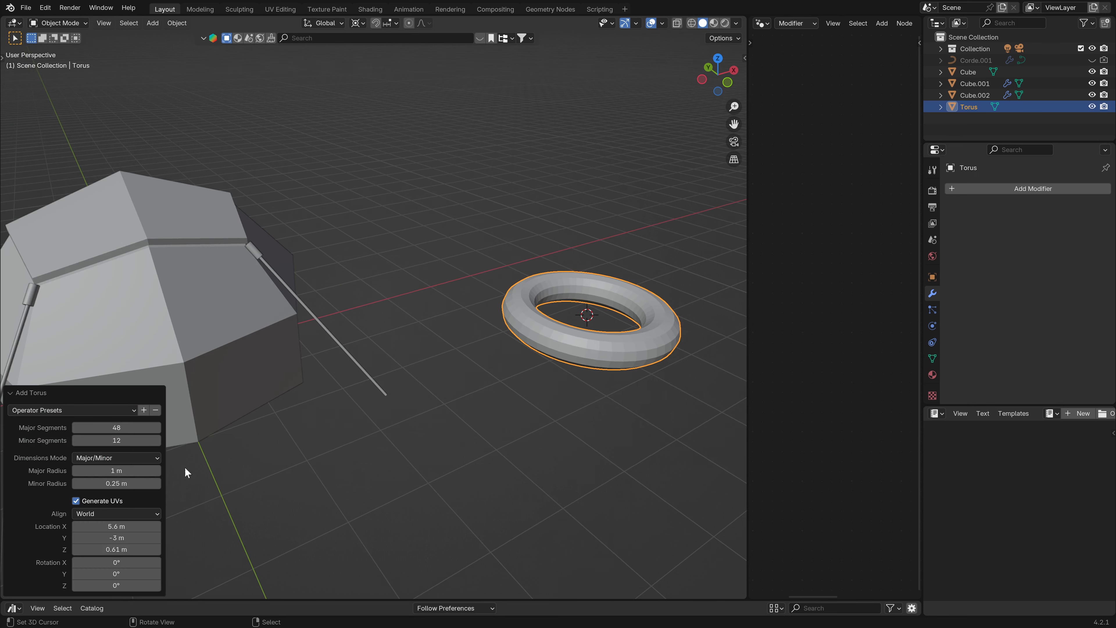
# - Set the new torus to 24 major segments and 8 minor segments
pyautogui.click(117, 428)
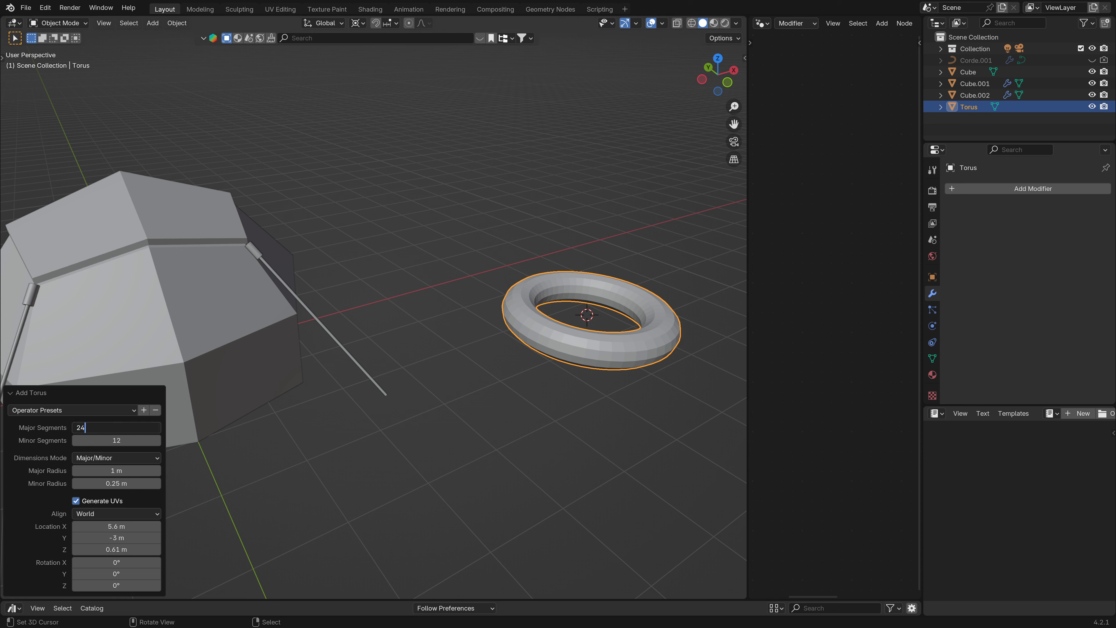
pyautogui.press('Return')
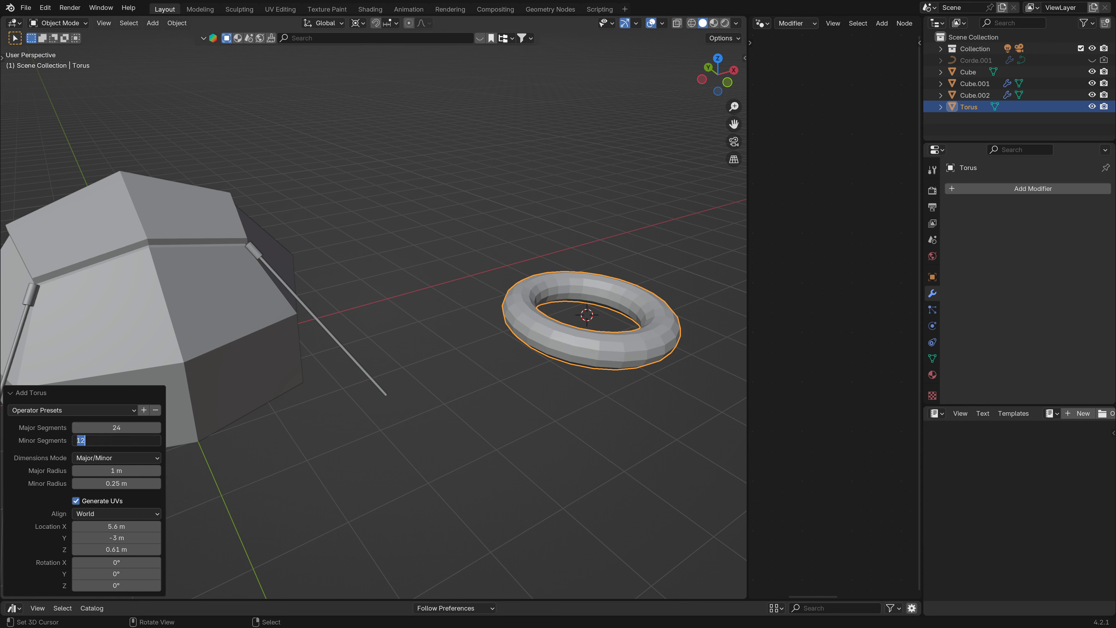
pyautogui.write('8')
pyautogui.press('Return')
# - Set the torus's minor radius to 0.22 m and rotate it about the X axis to stand upright
pyautogui.keyDown('shift'); pyautogui.moveTo(481, 411); pyautogui.dragTo(441, 374, button='middle'); pyautogui.keyUp('shift')
pyautogui.scroll(2, 486, 363)
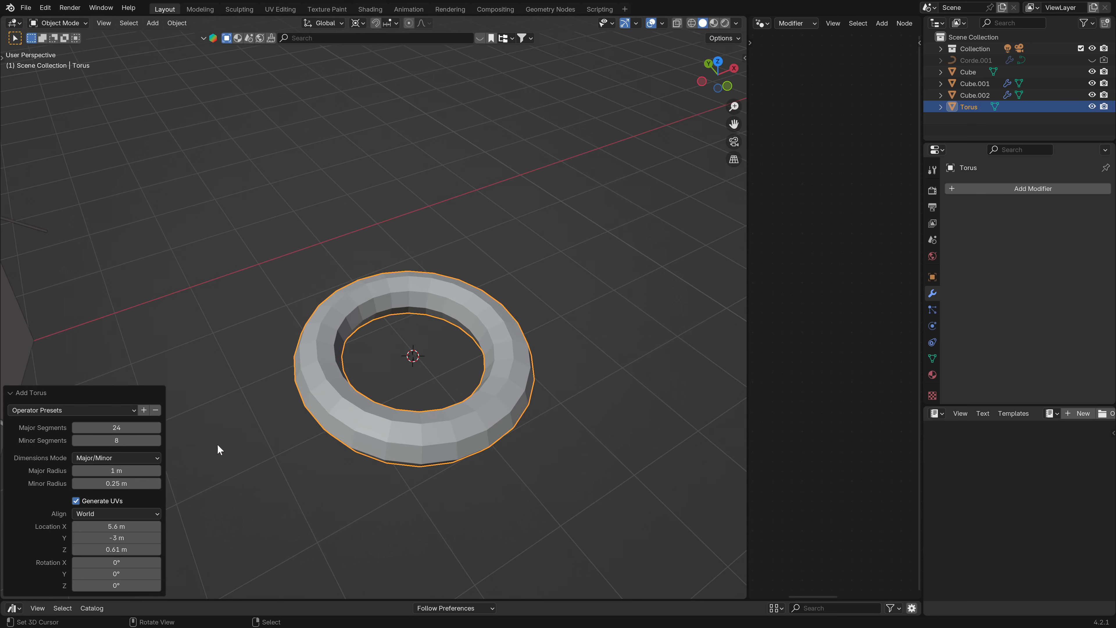
pyautogui.moveTo(116, 470)
pyautogui.mouseDown()
pyautogui.moveTo(147, 470)
pyautogui.moveTo(106, 484)
pyautogui.mouseUp()
pyautogui.rightClick(116, 470)
pyautogui.scroll(-2, 414, 392)
pyautogui.moveTo(414, 392); pyautogui.dragTo(411, 365, button='middle')
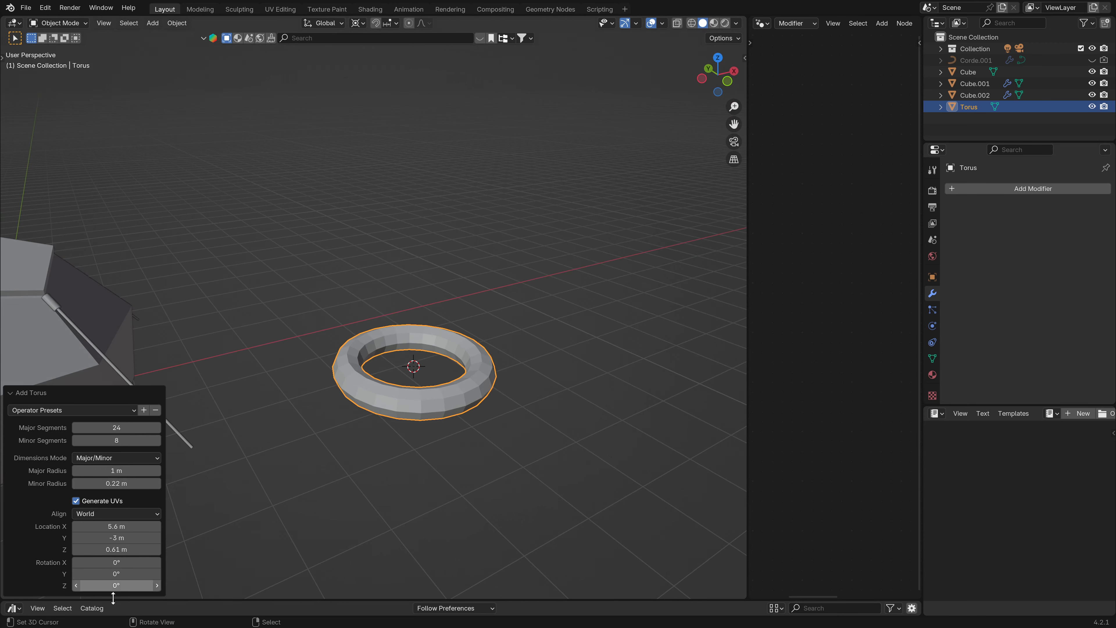
pyautogui.moveTo(115, 565); pyautogui.dragTo(115, 565)
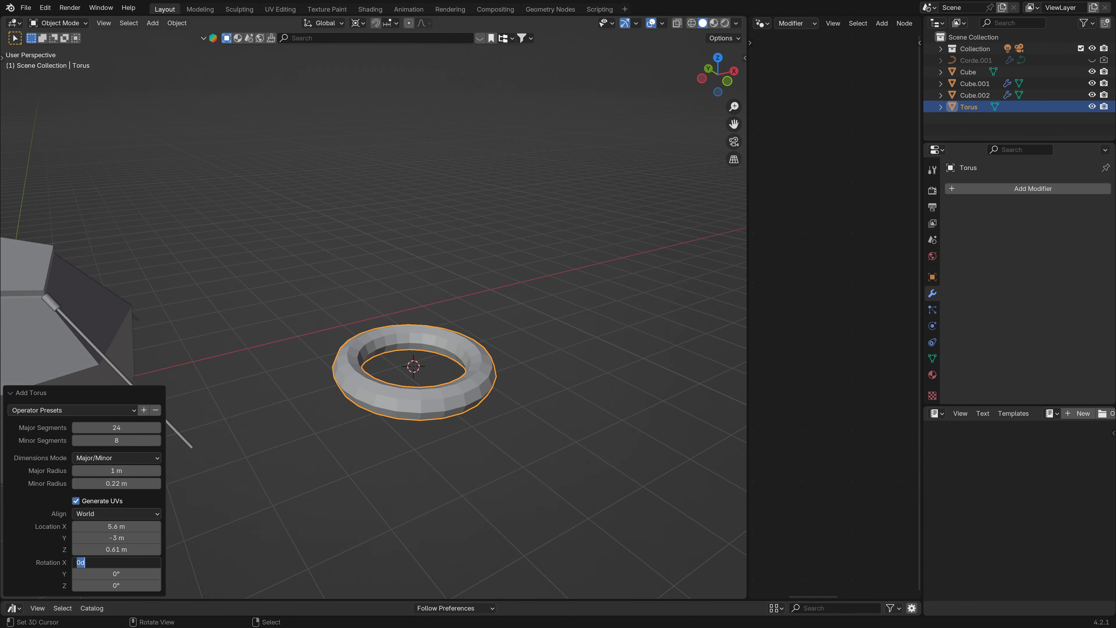
pyautogui.press('Return')
# - Select a bottom vertex of the torus, grow the selection to its surrounding faces and extrude them outward about 0.108 m
pyautogui.moveTo(298, 383); pyautogui.dragTo(341, 342, button='middle')
pyautogui.scroll(2, 413, 401)
pyautogui.moveTo(424, 437); pyautogui.dragTo(453, 299, button='middle')
pyautogui.press('Tab')
pyautogui.moveTo(381, 295); pyautogui.dragTo(445, 344, button='middle')
pyautogui.click(402, 303)
pyautogui.press('ctrl+KP_Add')
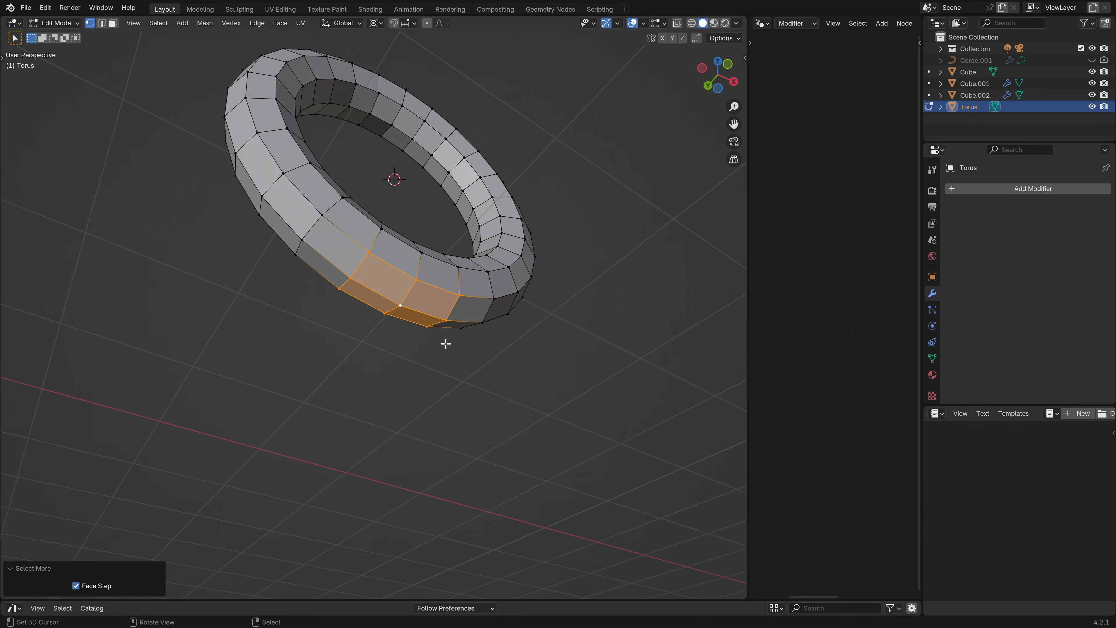
pyautogui.press('e')
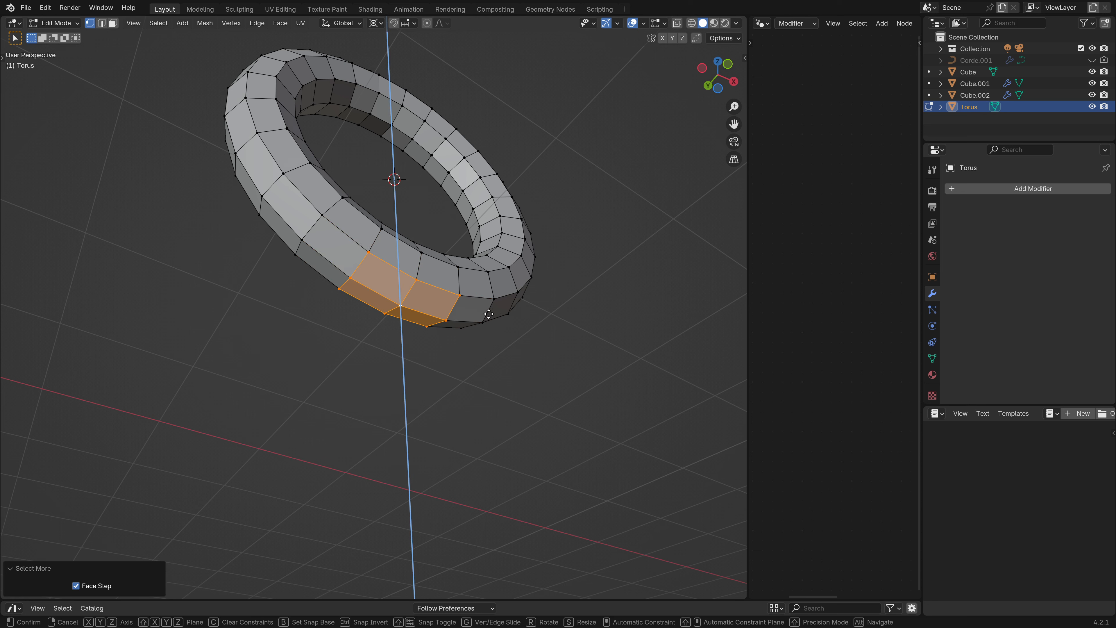
pyautogui.click(489, 322)
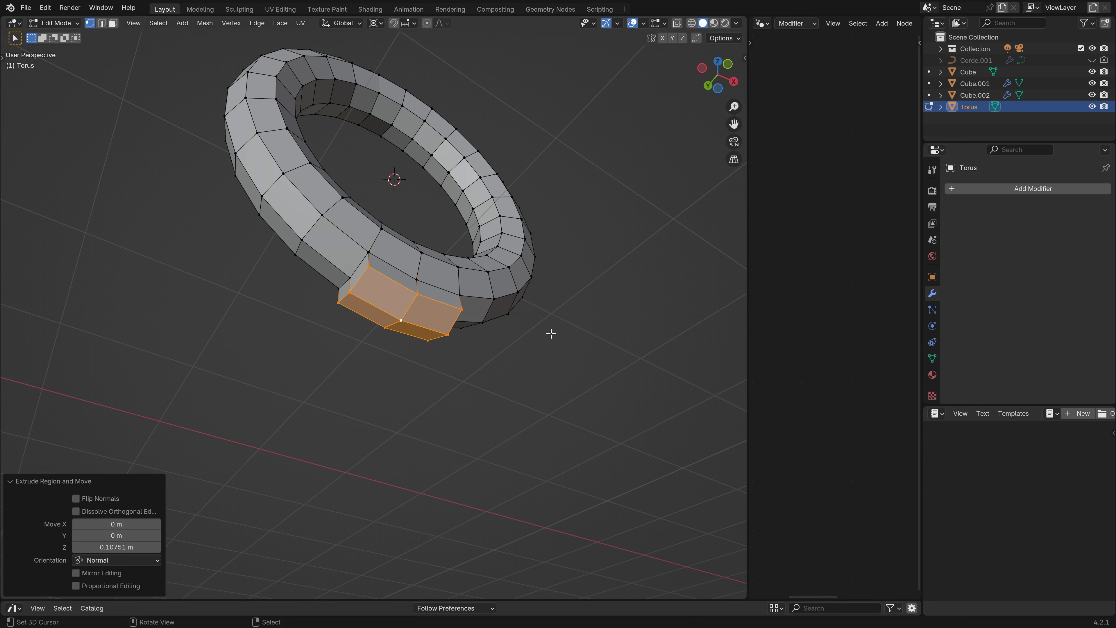
# - Round the selected extruded faces at the torus's bottom into a circle with the LoopTools Circle operation
pyautogui.rightClick(529, 314)
pyautogui.moveTo(530, 313)
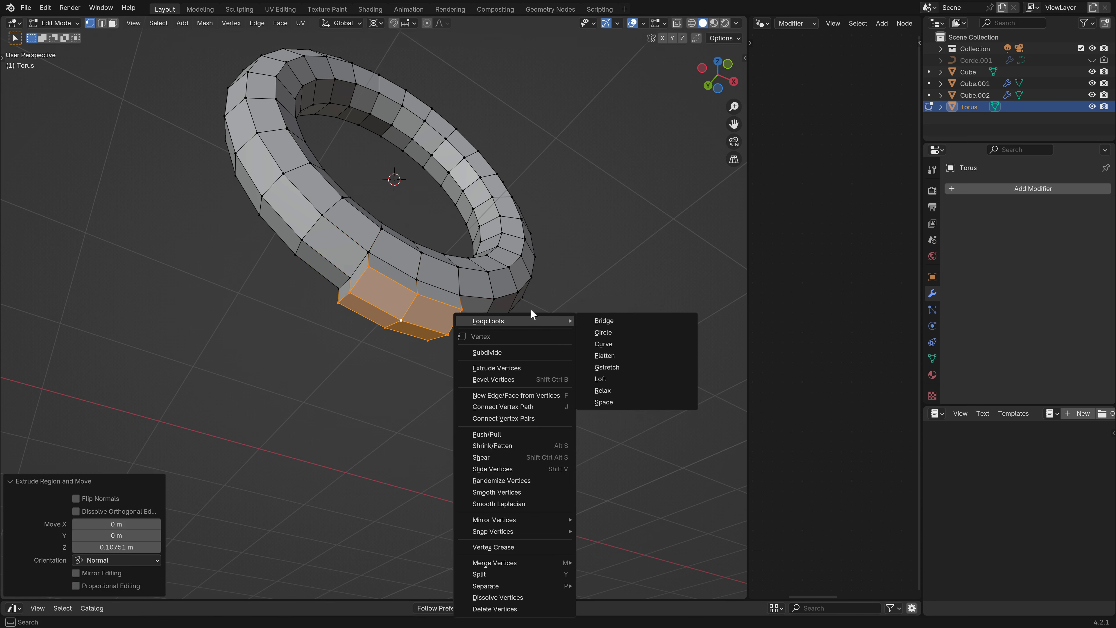
pyautogui.click(623, 333)
pyautogui.moveTo(589, 336); pyautogui.dragTo(581, 353, button='middle')
pyautogui.press('s')
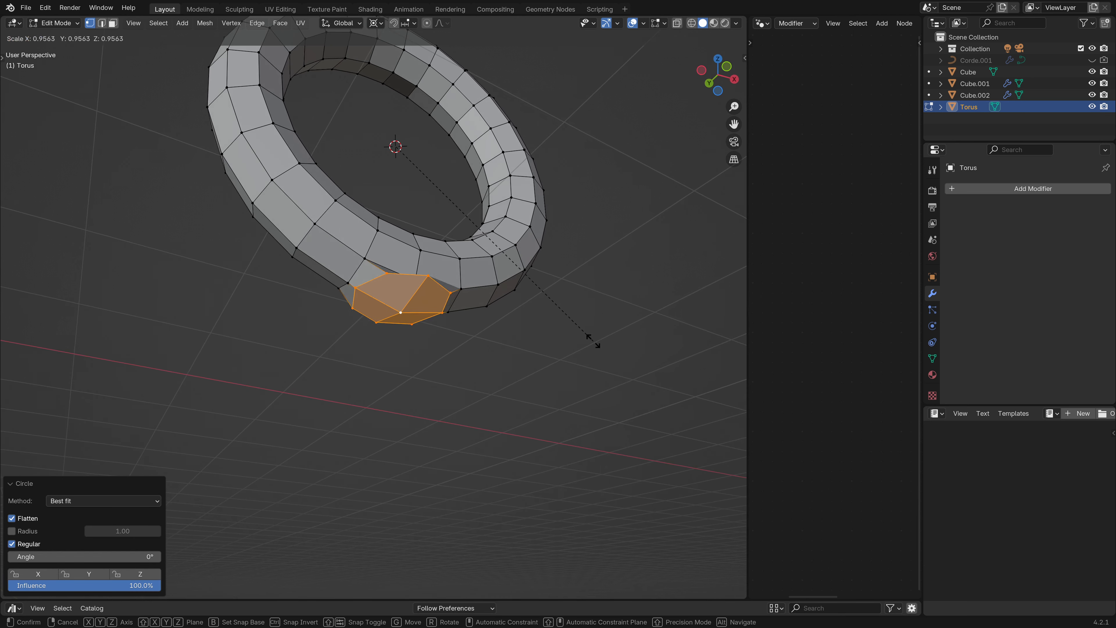
pyautogui.rightClick(599, 344)
# - Switch the transform pivot point away from 3D Cursor and widen the 3D viewport over the node editor area
pyautogui.click(352, 24)
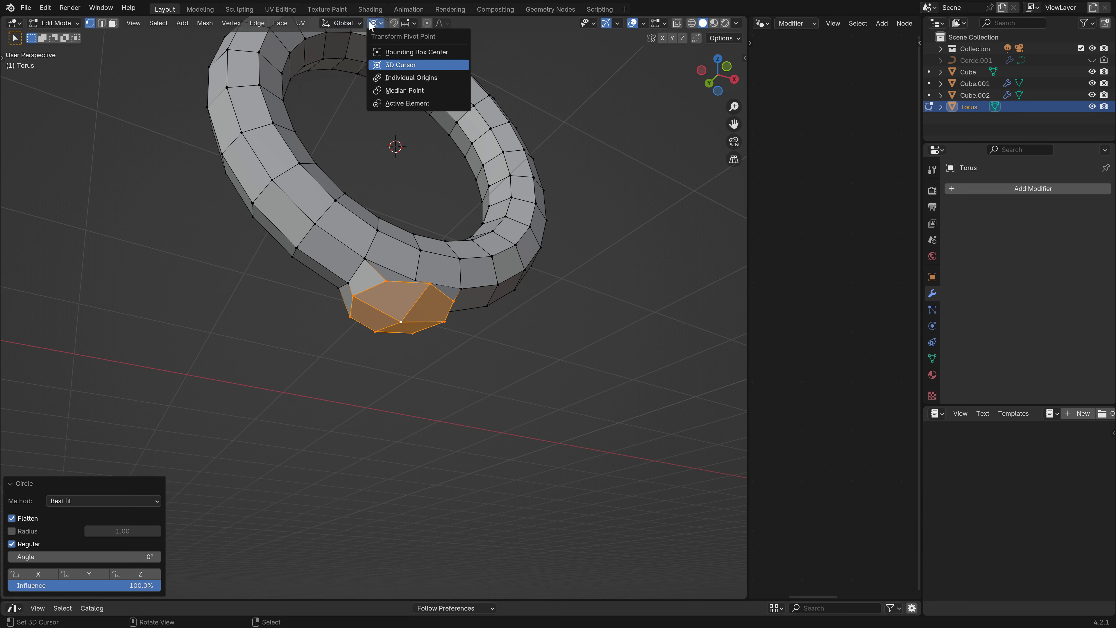
pyautogui.click(373, 24)
pyautogui.click(375, 26)
pyautogui.keyDown('shift'); pyautogui.moveTo(403, 174); pyautogui.dragTo(491, 308, button='middle'); pyautogui.keyUp('shift')
pyautogui.click(7, 484)
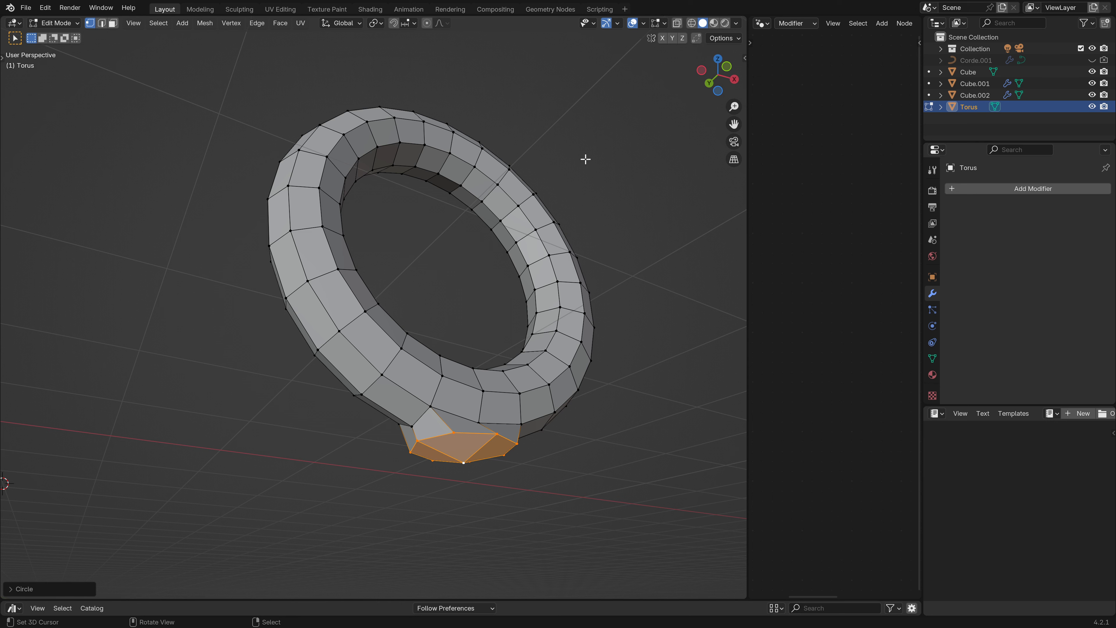
pyautogui.moveTo(743, 21); pyautogui.dragTo(776, 25)
# - Scale down the circular face region at the bottom of the torus about its own centre
pyautogui.scroll(-2, 615, 472)
pyautogui.keyDown('shift'); pyautogui.moveTo(611, 476); pyautogui.dragTo(522, 448, button='middle'); pyautogui.keyUp('shift')
pyautogui.scroll(2, 527, 450)
pyautogui.moveTo(635, 441); pyautogui.dragTo(655, 446, button='middle')
pyautogui.press('s')
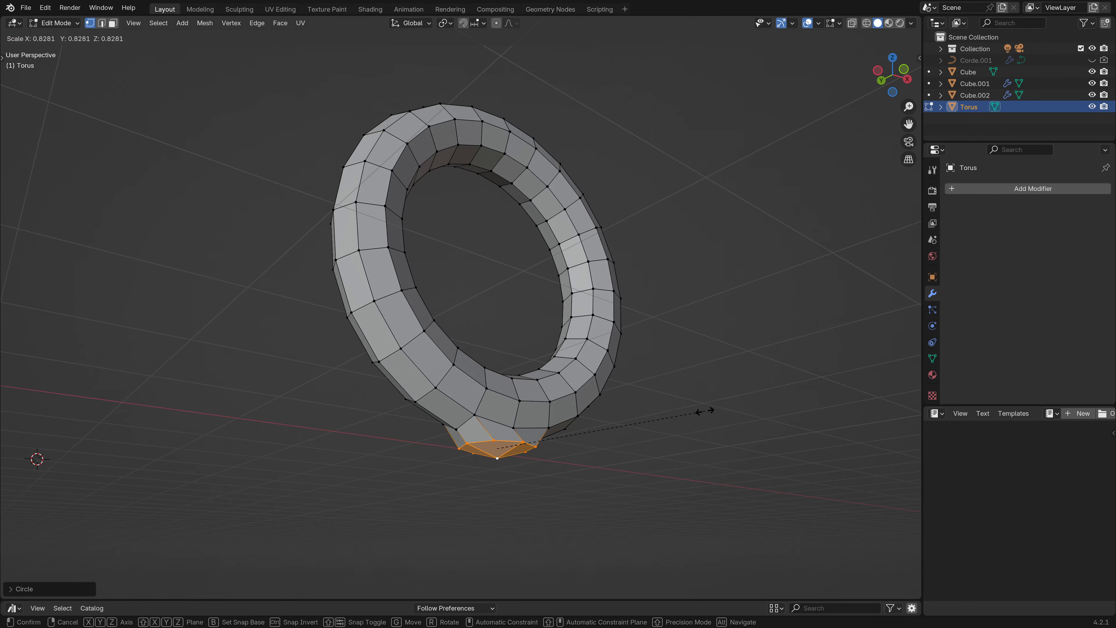
pyautogui.click(661, 425)
# - Move the scaled face region at the torus's bottom slightly along the Z axis
pyautogui.keyDown('shift'); pyautogui.moveTo(577, 448); pyautogui.dragTo(456, 366, button='middle'); pyautogui.keyUp('shift')
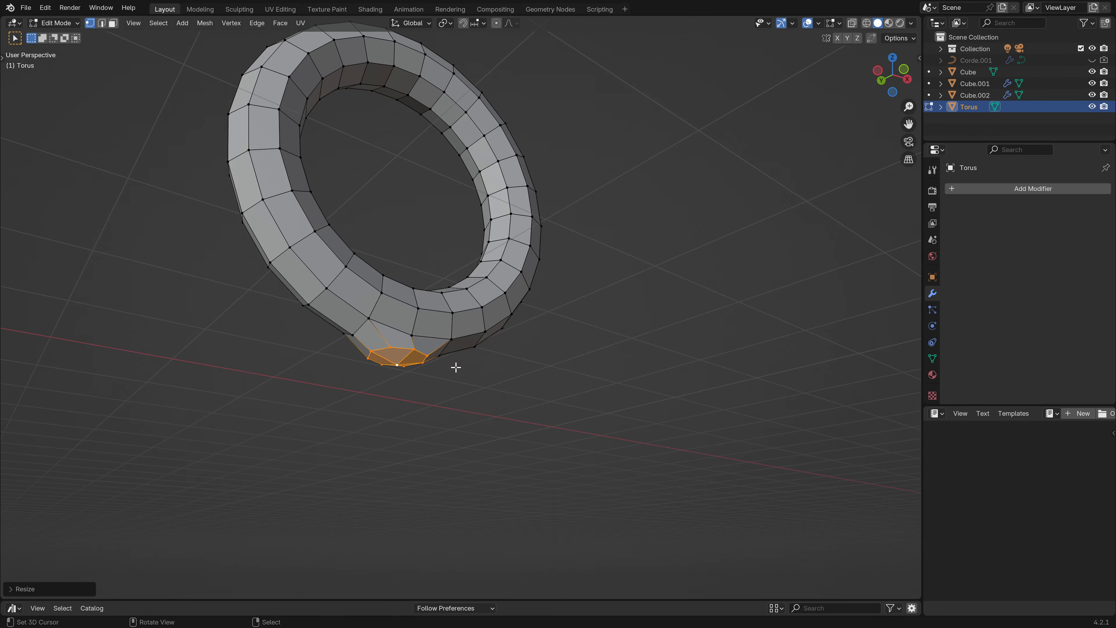
pyautogui.scroll(3, 368, 409)
pyautogui.moveTo(369, 409); pyautogui.dragTo(446, 393, button='middle')
pyautogui.press('g')
pyautogui.press('z')
pyautogui.click(447, 386)
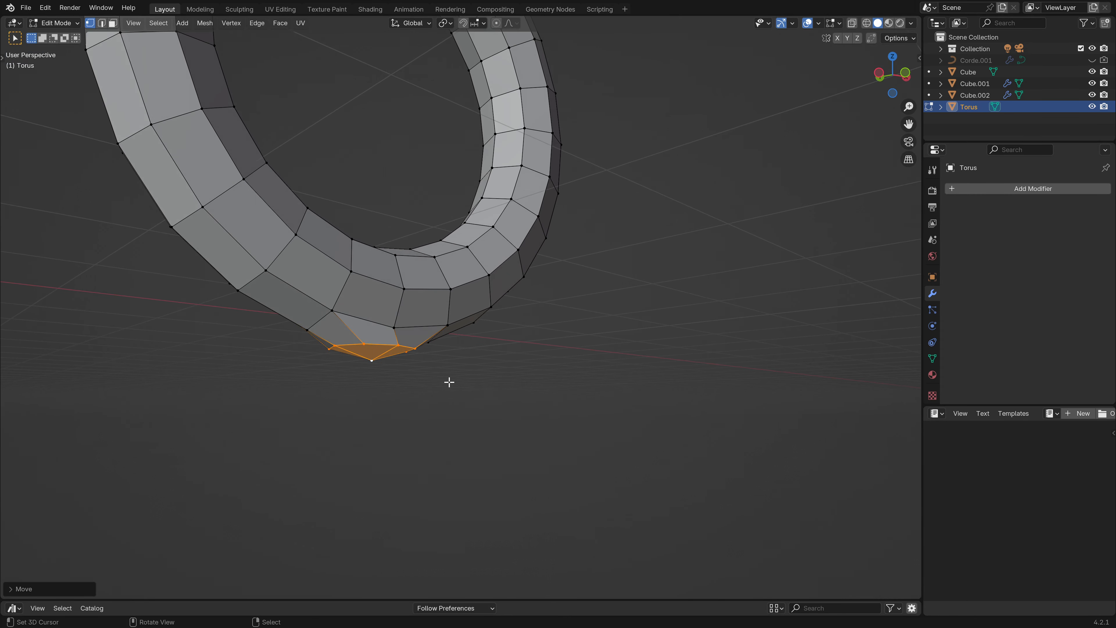
# - Extrude the bottom faces downward into a shaft and lengthen it about 1.4 m more along the Z axis
pyautogui.scroll(-2, 449, 381)
pyautogui.press('e')
pyautogui.click(468, 518)
pyautogui.scroll(-6, 469, 518)
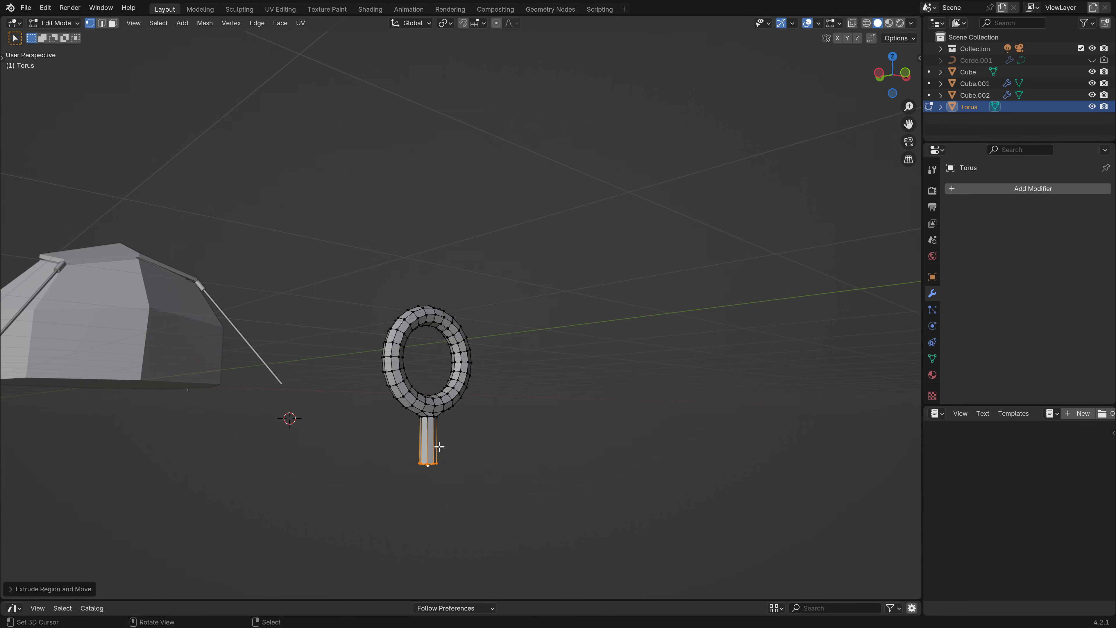
pyautogui.scroll(3, 442, 383)
pyautogui.moveTo(442, 383); pyautogui.dragTo(558, 395, button='middle')
pyautogui.press('g')
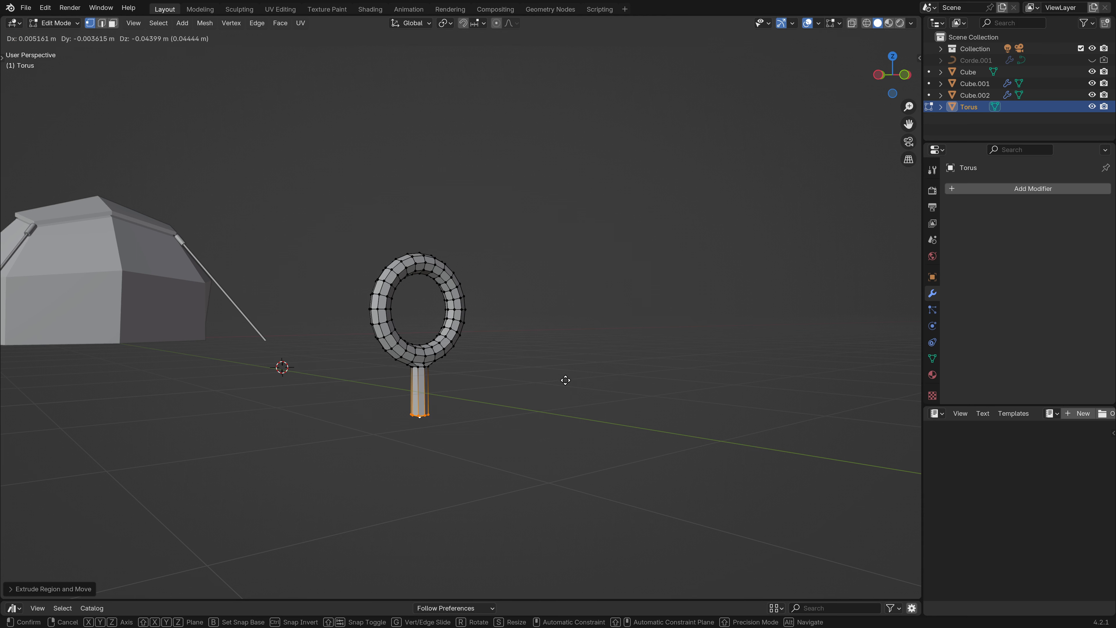
pyautogui.press('z')
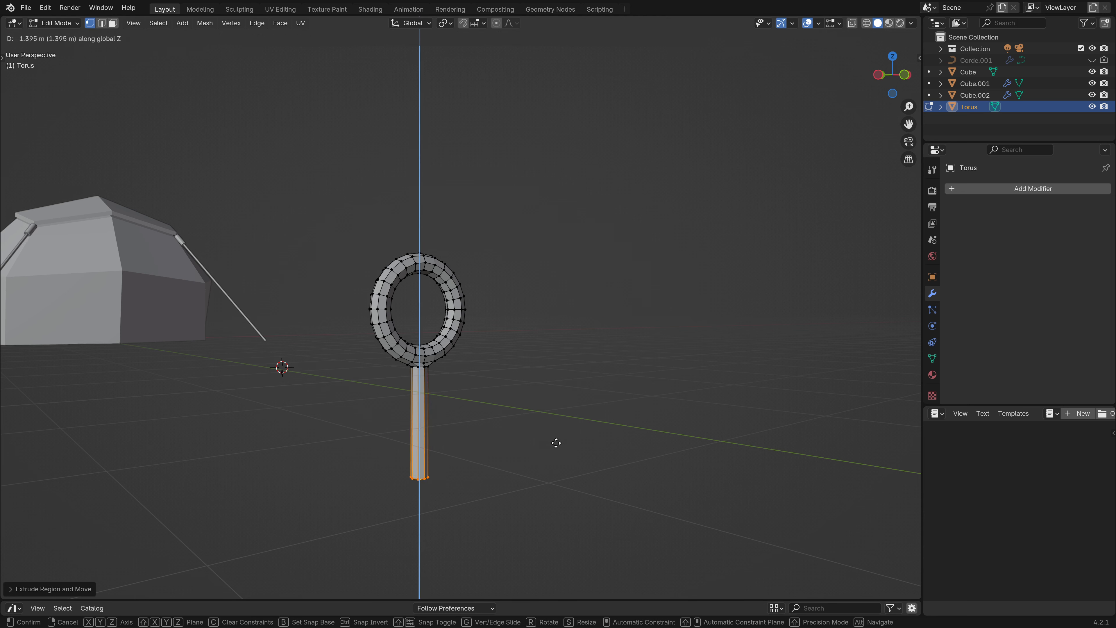
pyautogui.click(557, 442)
# - Return the finished peg to Object Mode and turn on the Origins viewport overlay
pyautogui.moveTo(539, 370); pyautogui.dragTo(441, 371, button='middle')
pyautogui.press('Tab')
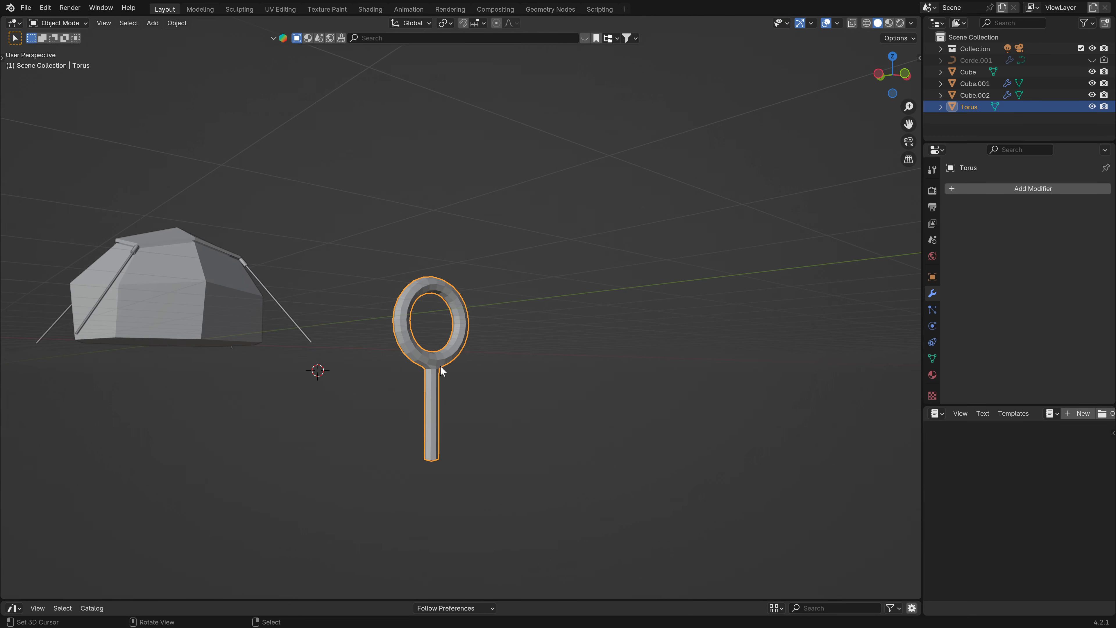
pyautogui.click(838, 24)
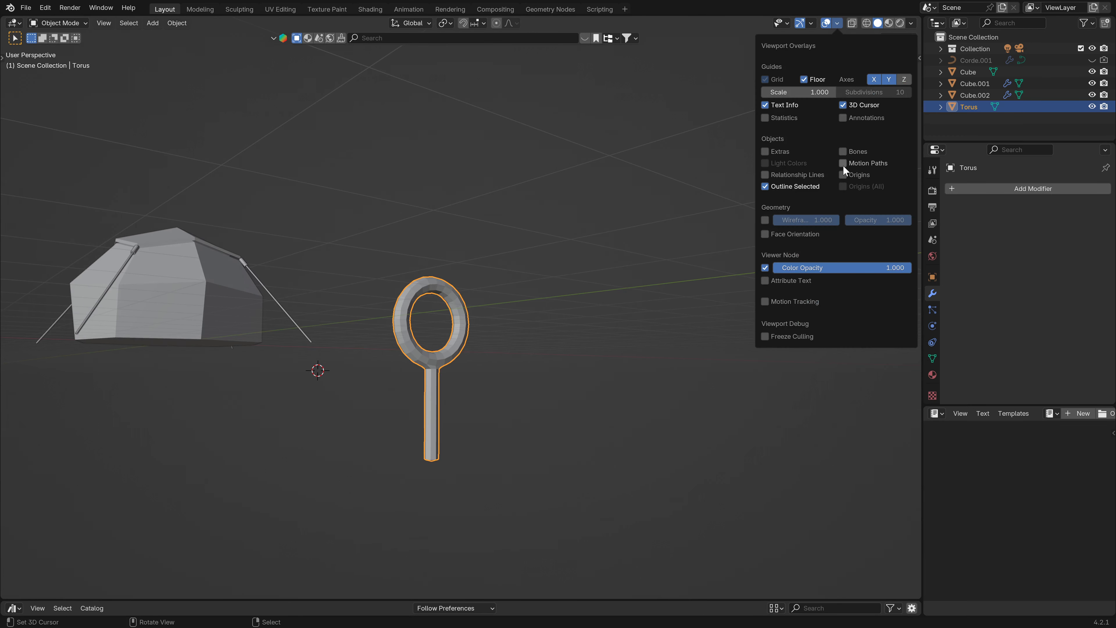
pyautogui.click(843, 175)
pyautogui.moveTo(478, 344)
pyautogui.mouseDown(button='middle')
pyautogui.moveTo(428, 373)
pyautogui.moveTo(485, 359)
pyautogui.mouseUp(button='middle')
pyautogui.scroll(2, 427, 357)
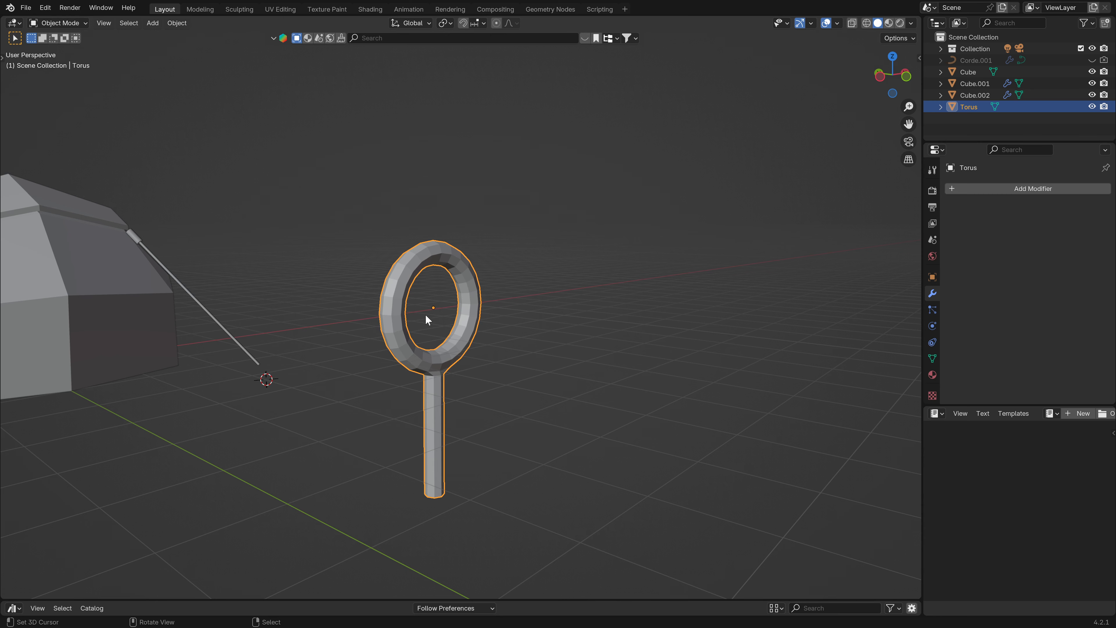
# - Select the guy ropes object and open its Geometry Nodes tree in a second editor beside the viewport
pyautogui.moveTo(433, 305); pyautogui.dragTo(420, 368, button='middle')
pyautogui.scroll(3, 418, 363)
pyautogui.keyDown('shift'); pyautogui.moveTo(236, 353); pyautogui.dragTo(412, 359, button='middle'); pyautogui.keyUp('shift')
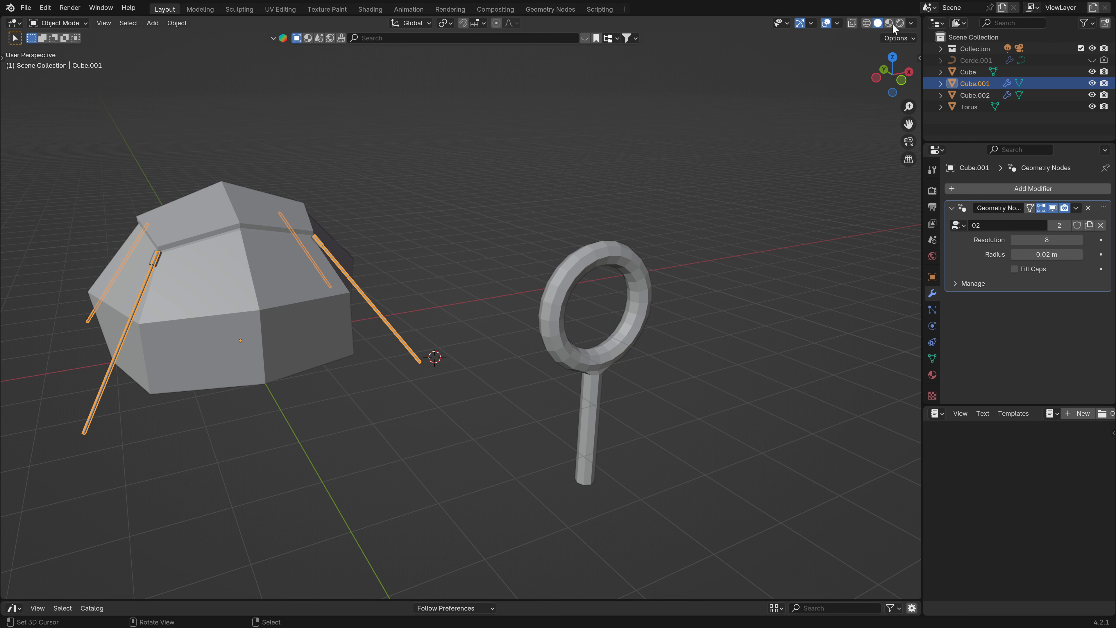
pyautogui.moveTo(919, 21); pyautogui.dragTo(625, 52)
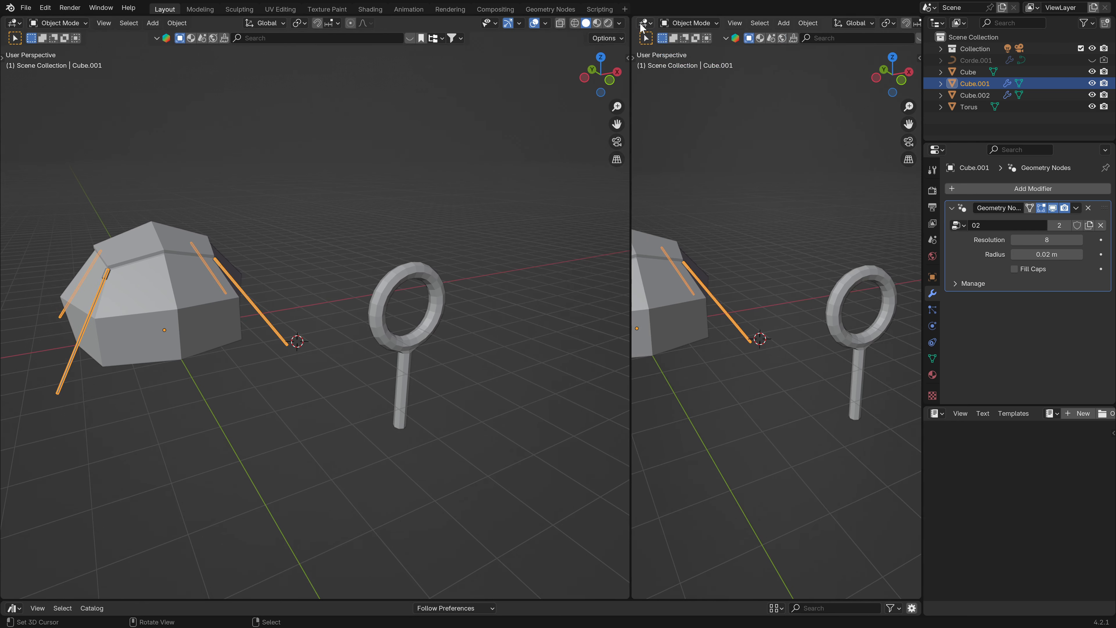
pyautogui.click(644, 23)
pyautogui.click(665, 122)
pyautogui.press('n')
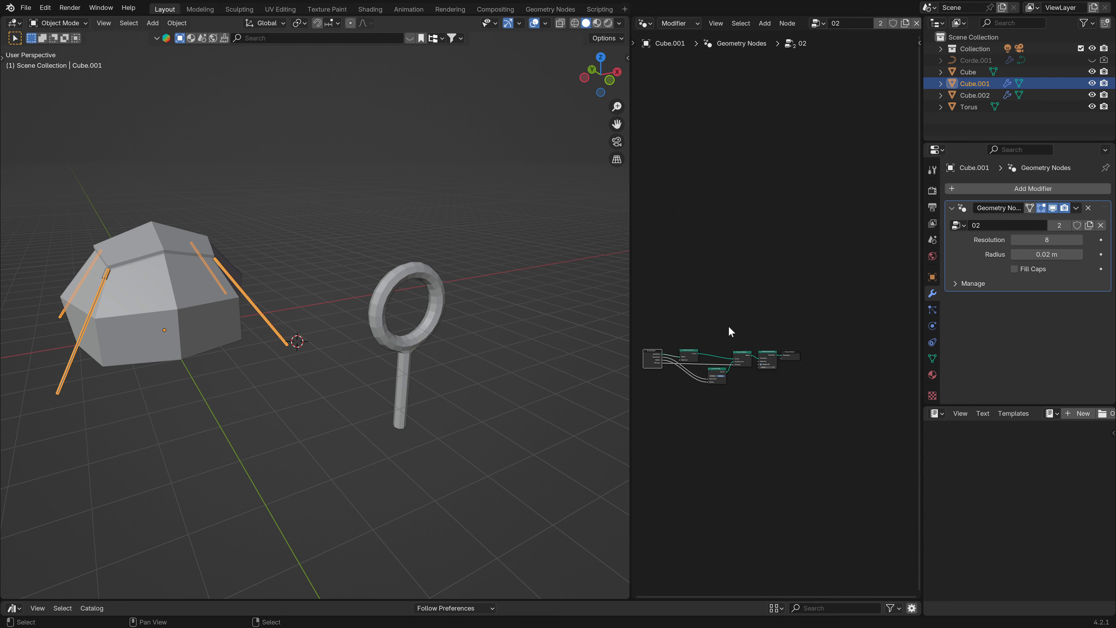
pyautogui.scroll(10, 728, 334)
pyautogui.moveTo(682, 329); pyautogui.dragTo(709, 320, button='middle')
pyautogui.scroll(3, 758, 251)
# - Add an Instance on Points node fed by the Mesh to Curve output and link its instances to Curve to Mesh
pyautogui.moveTo(703, 309); pyautogui.dragTo(733, 167)
pyautogui.write('instan')
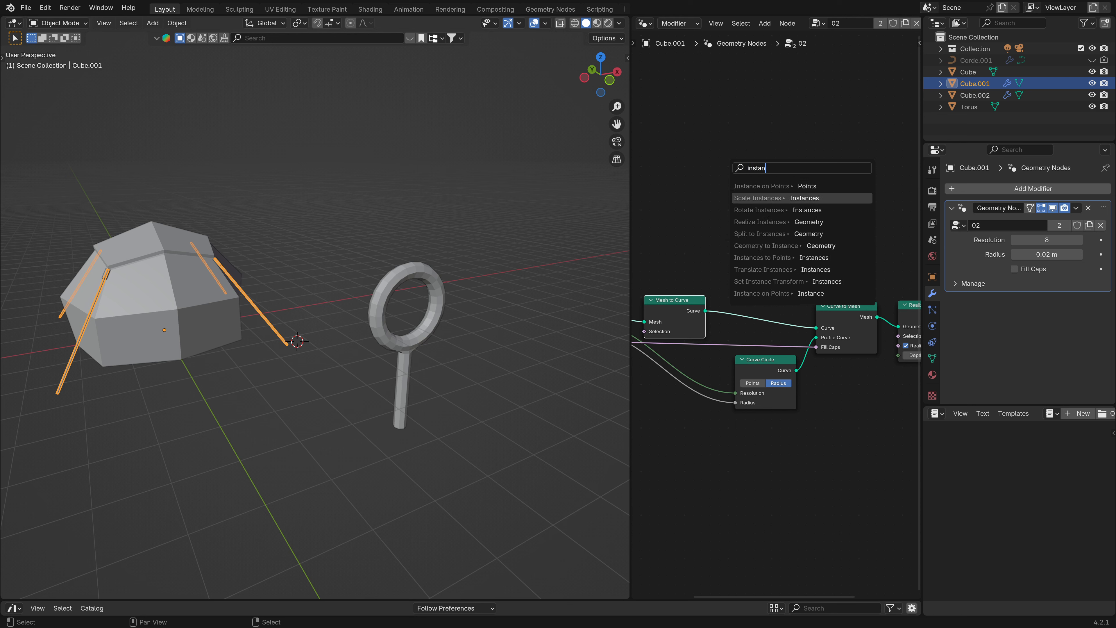
pyautogui.press('Return')
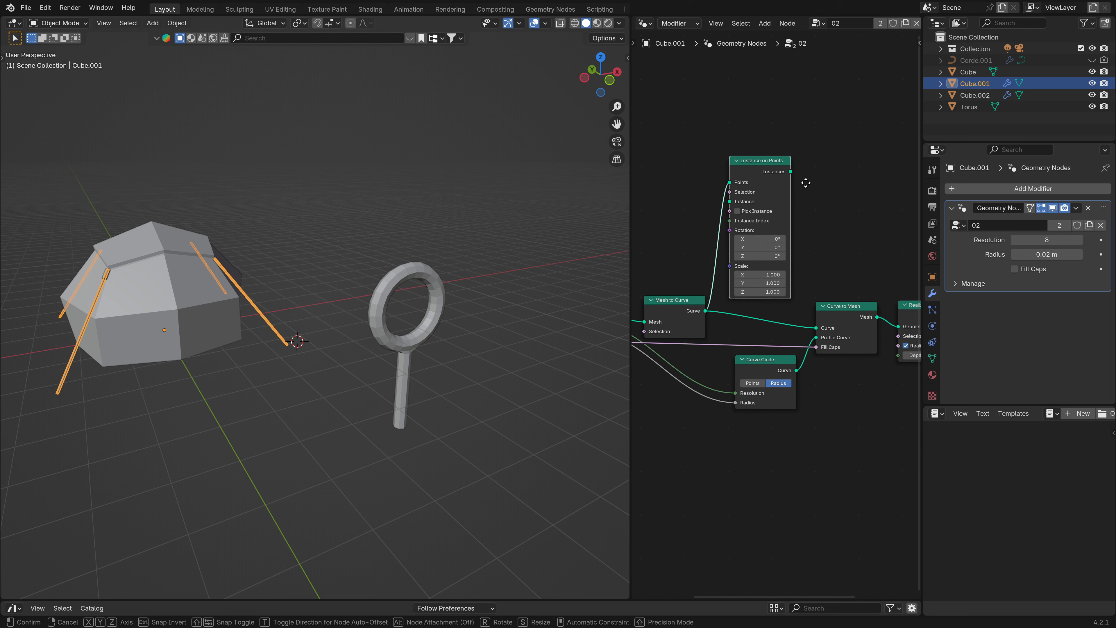
pyautogui.moveTo(783, 145); pyautogui.dragTo(819, 327)
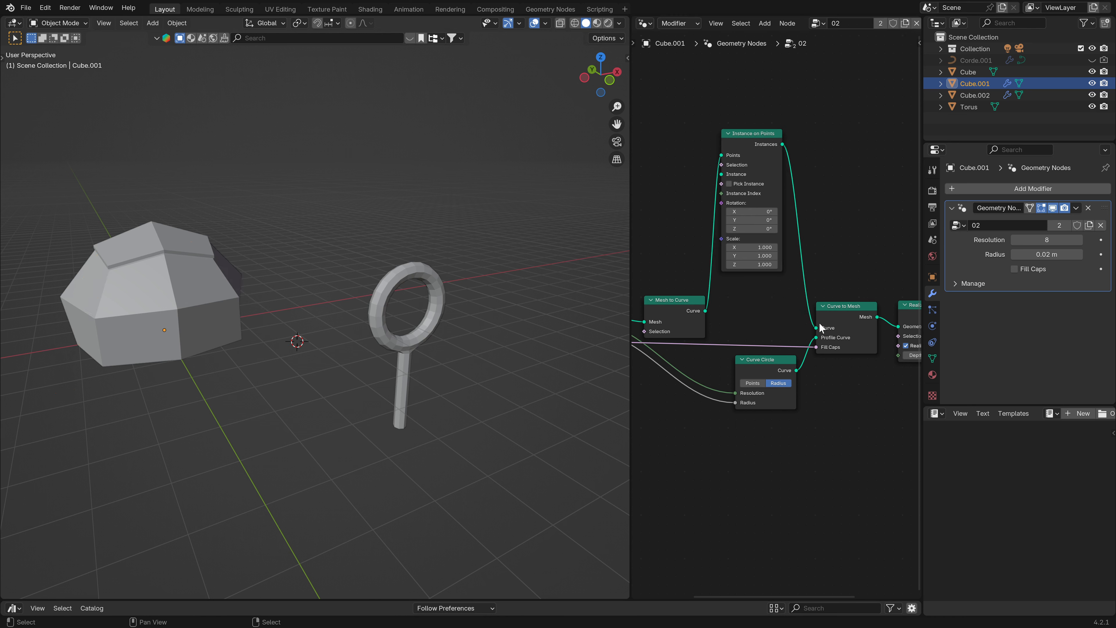
# - Rearrange the Mesh to Curve, Group Input and Instance on Points nodes to make room in the tree
pyautogui.scroll(-1, 717, 198)
pyautogui.moveTo(669, 288); pyautogui.dragTo(795, 282, button='middle')
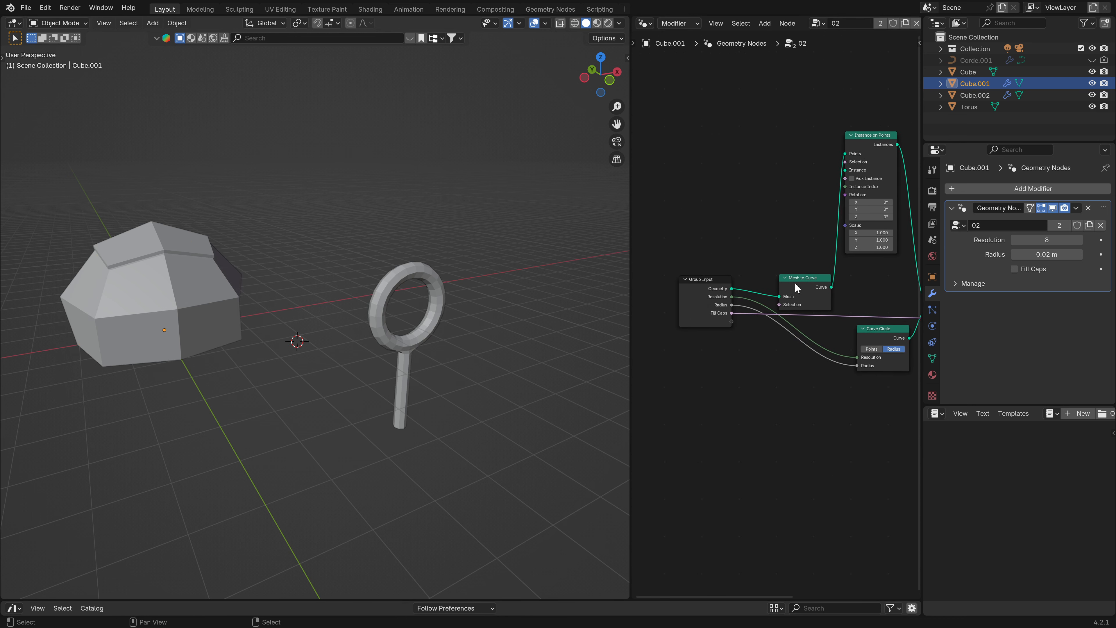
pyautogui.moveTo(792, 280); pyautogui.dragTo(722, 160)
pyautogui.moveTo(702, 295); pyautogui.dragTo(652, 284)
pyautogui.moveTo(770, 251); pyautogui.dragTo(669, 267, button='middle')
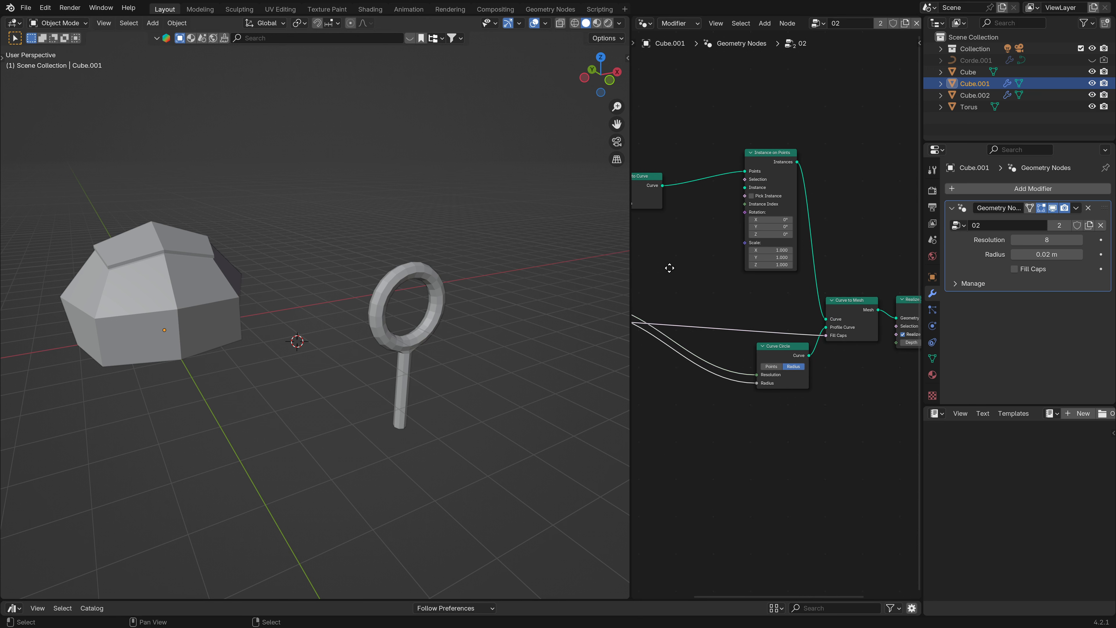
pyautogui.moveTo(761, 164); pyautogui.dragTo(713, 194)
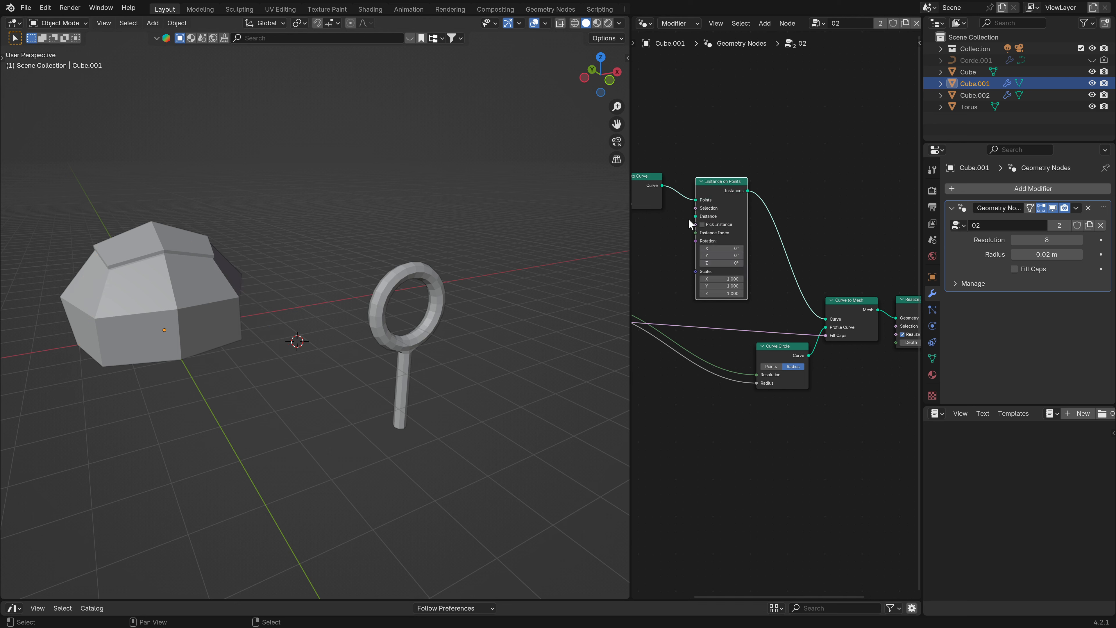
pyautogui.scroll(2, 718, 200)
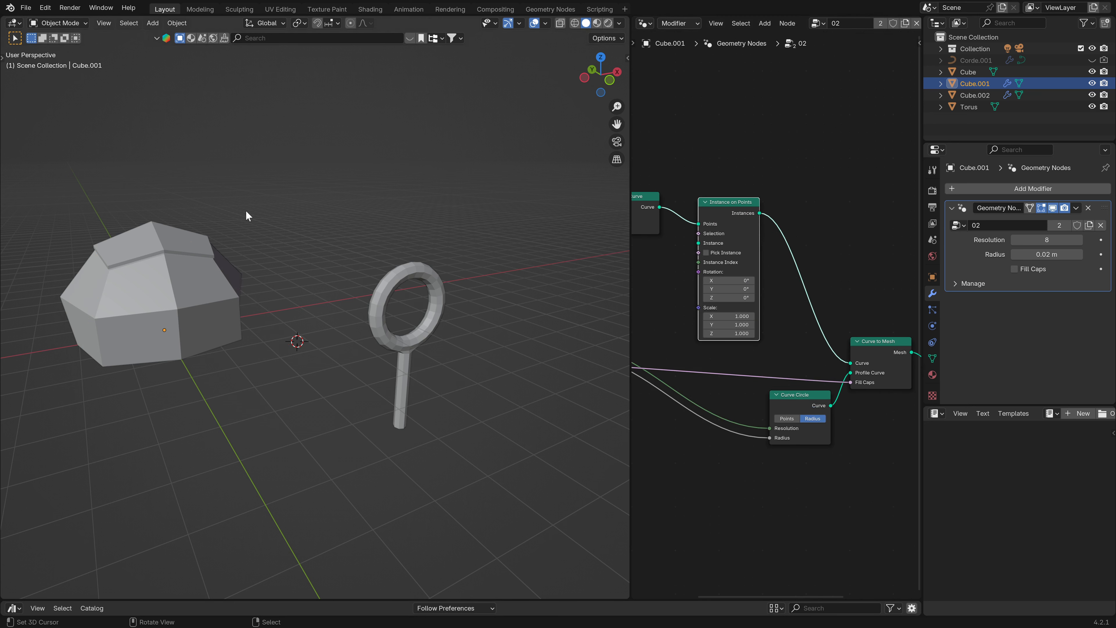
# - Add a Join Geometry node combining the instances with the original curve, feed it into Curve to Mesh, and reposition Instance on Points
pyautogui.moveTo(824, 228); pyautogui.dragTo(836, 255, button='middle')
pyautogui.moveTo(772, 239); pyautogui.dragTo(830, 211)
pyautogui.write('joi')
pyautogui.press('Return')
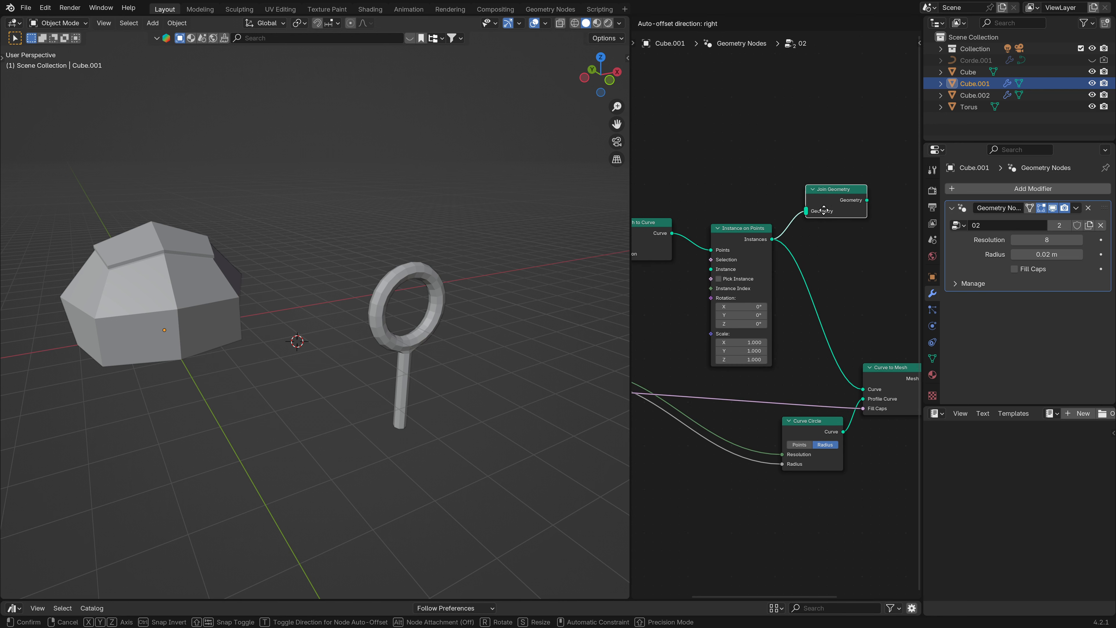
pyautogui.moveTo(673, 234); pyautogui.dragTo(865, 389)
pyautogui.scroll(-2, 812, 335)
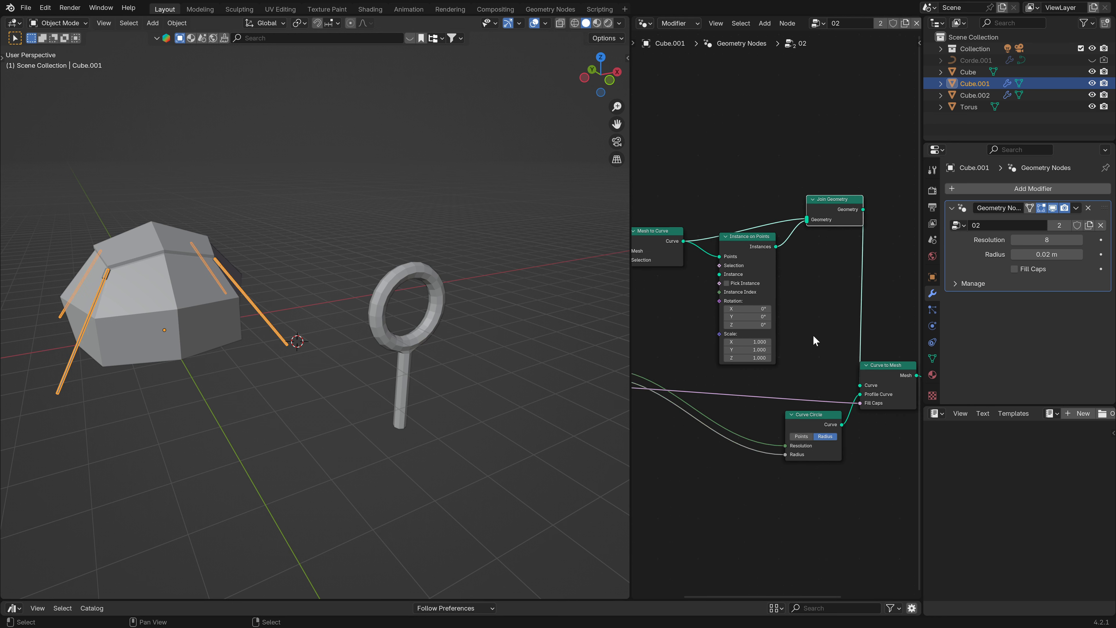
pyautogui.moveTo(740, 290); pyautogui.dragTo(851, 240, button='middle')
pyautogui.moveTo(851, 240); pyautogui.dragTo(848, 281)
pyautogui.scroll(2, 810, 289)
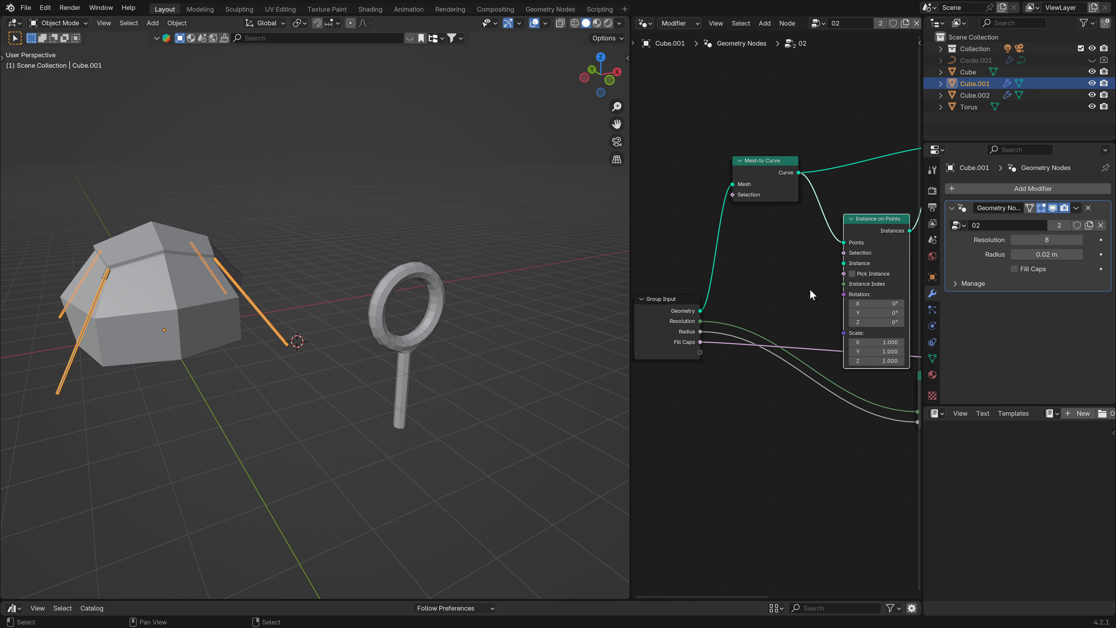
# - Rename the torus-based peg object to Piquet and save the file
pyautogui.click(437, 281)
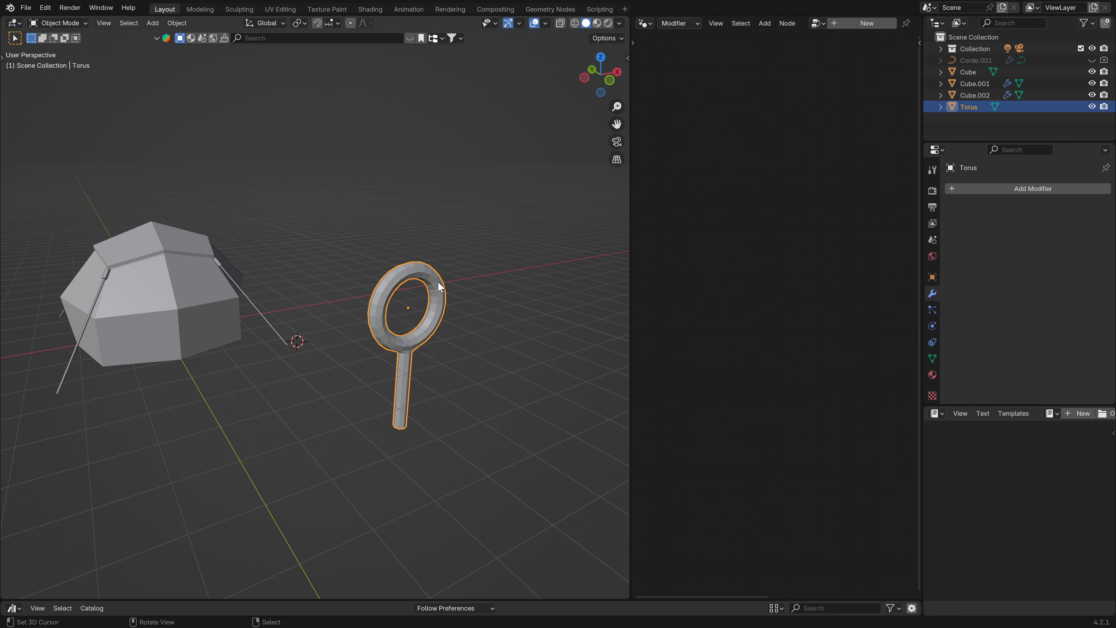
pyautogui.doubleClick(975, 106)
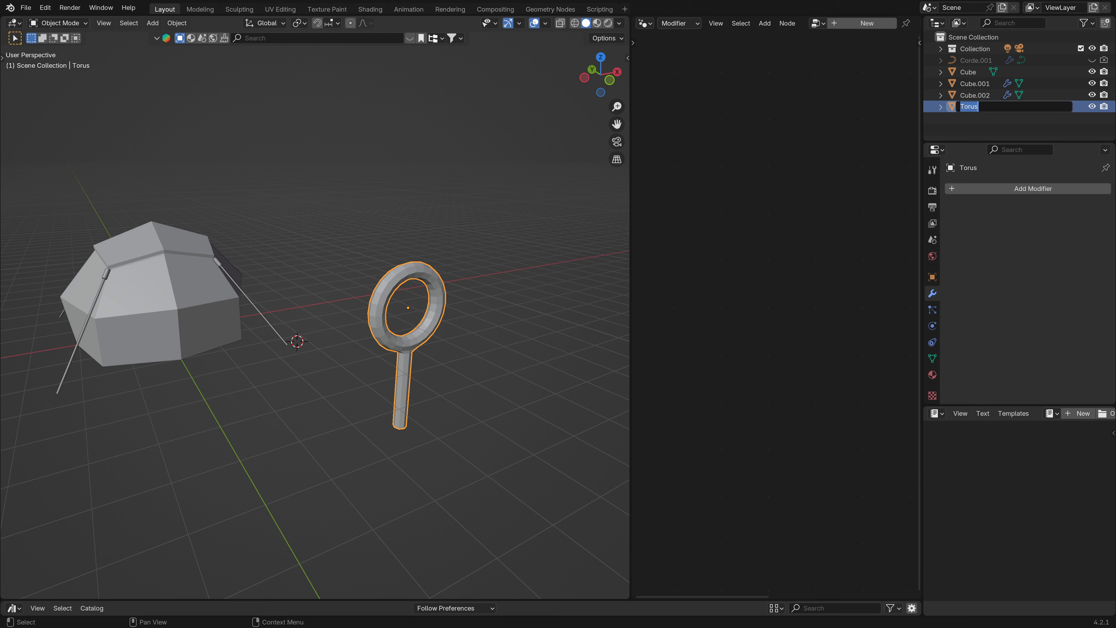
pyautogui.write('Piquet')
pyautogui.press('Return')
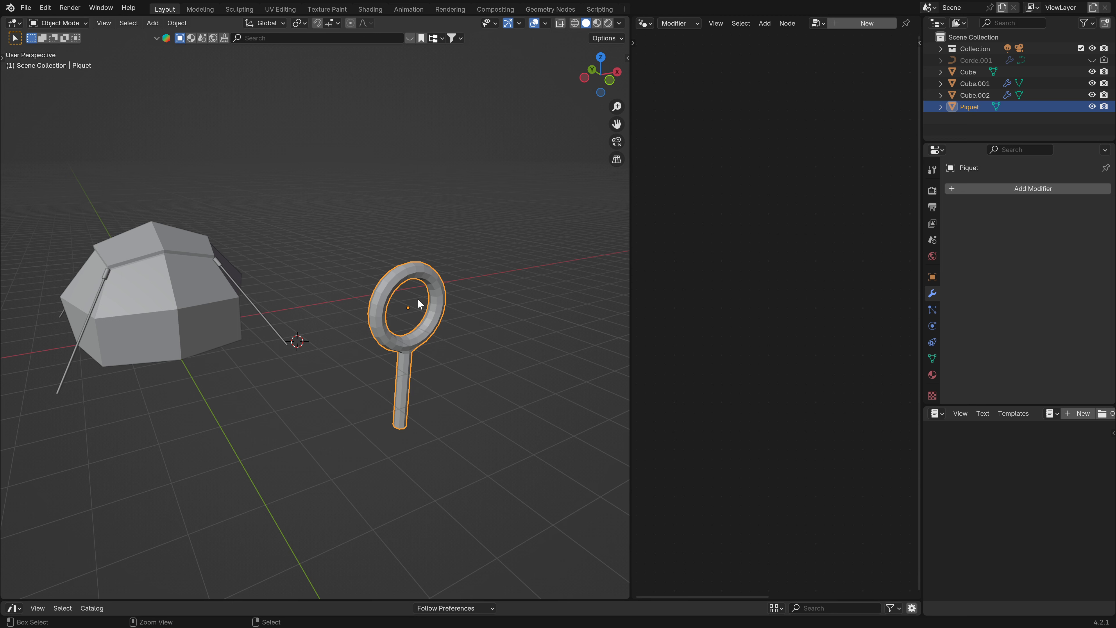
pyautogui.hotkey('ctrl', 's')
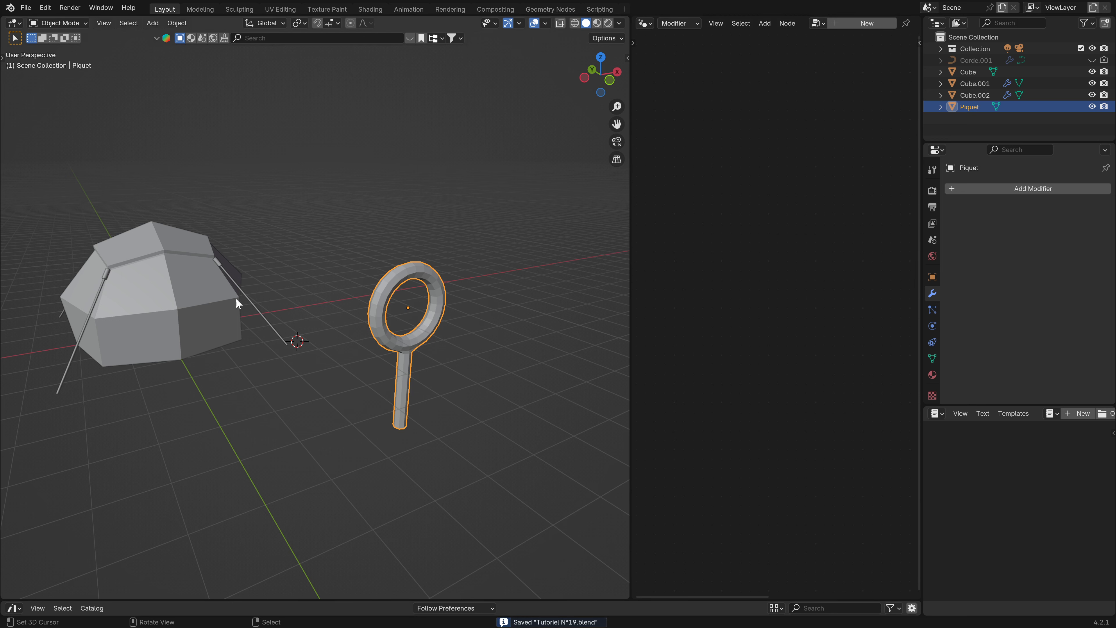
# - Bring Piquet into the guy ropes' node tree as an Object Info node and link its Geometry to the Instance input
pyautogui.click(285, 341)
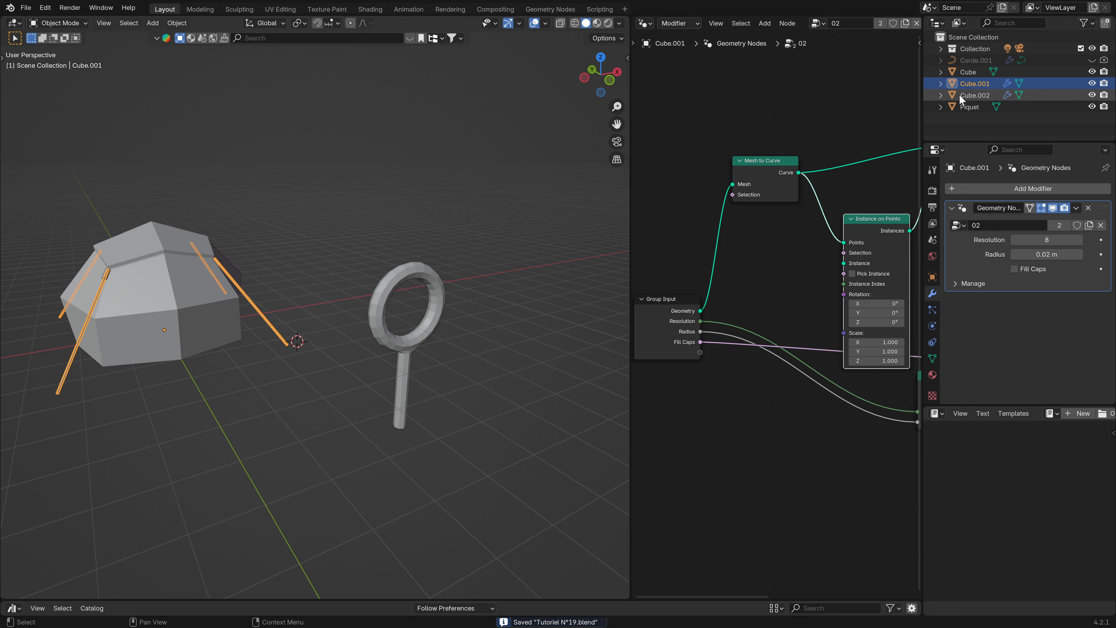
pyautogui.moveTo(967, 106); pyautogui.dragTo(818, 228)
pyautogui.scroll(2, 804, 300)
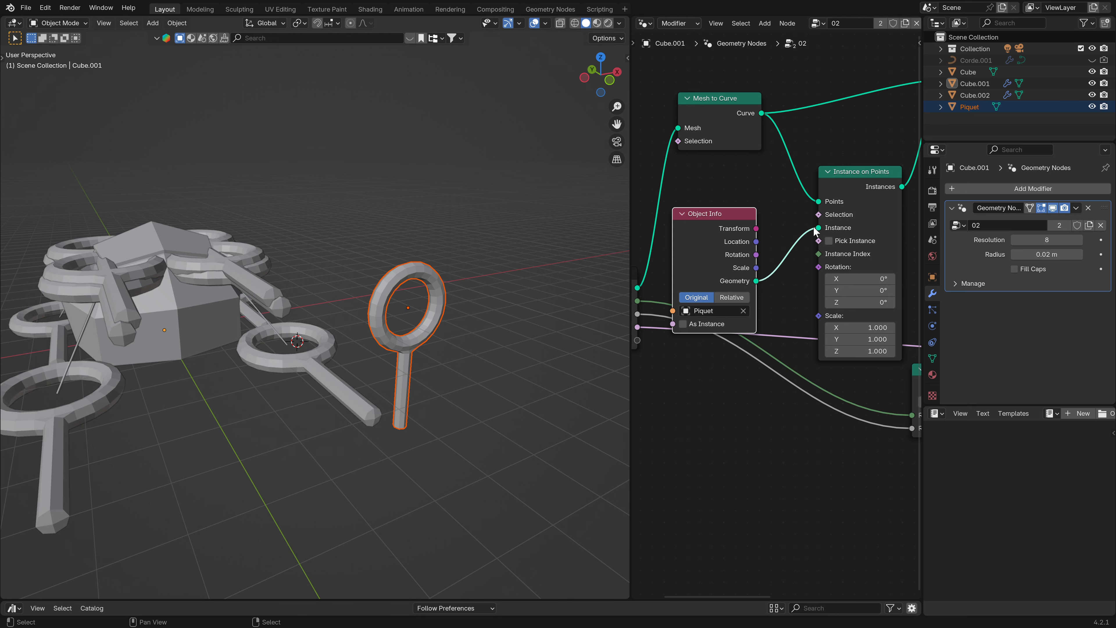
pyautogui.scroll(-3, 804, 249)
pyautogui.keyDown('shift'); pyautogui.moveTo(169, 325); pyautogui.dragTo(436, 365, button='middle'); pyautogui.keyUp('shift')
pyautogui.scroll(4, 395, 358)
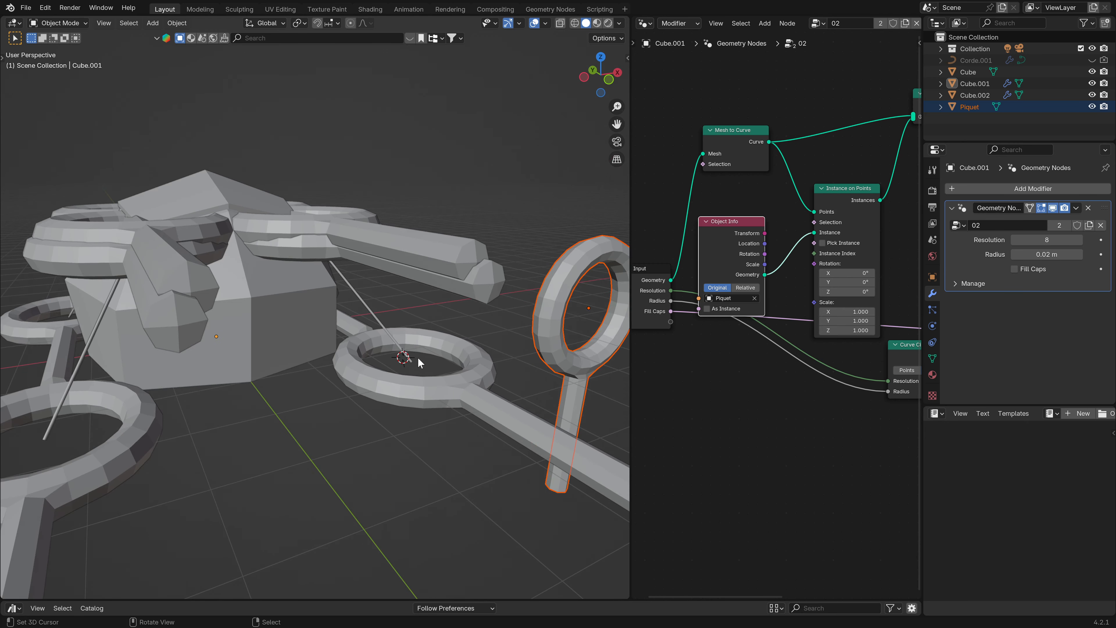
pyautogui.click(377, 312)
pyautogui.press('g')
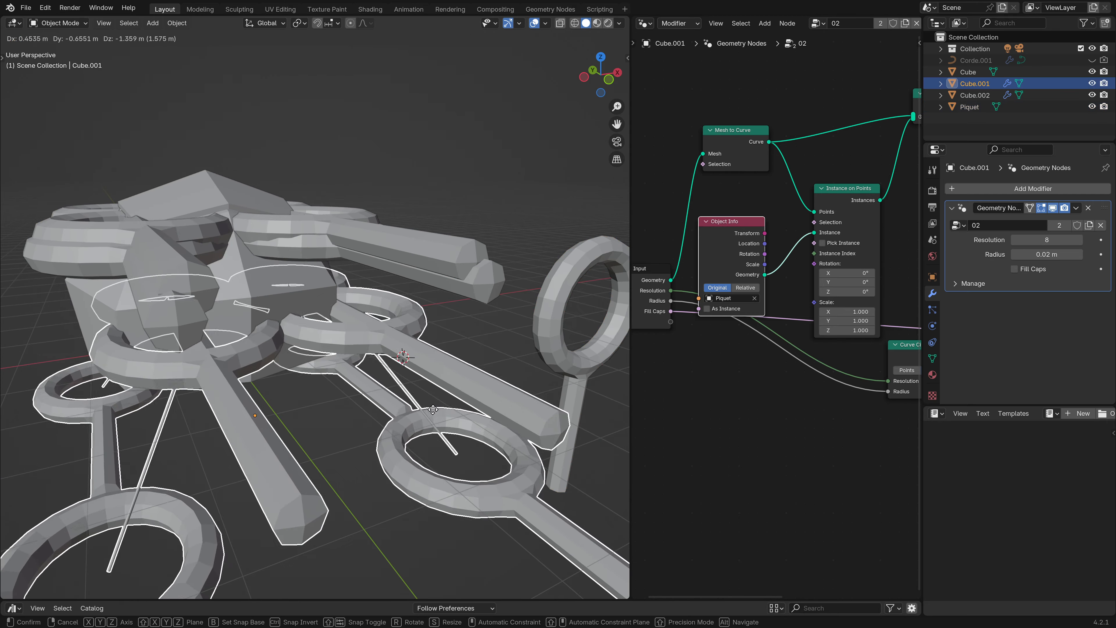
pyautogui.click(403, 366)
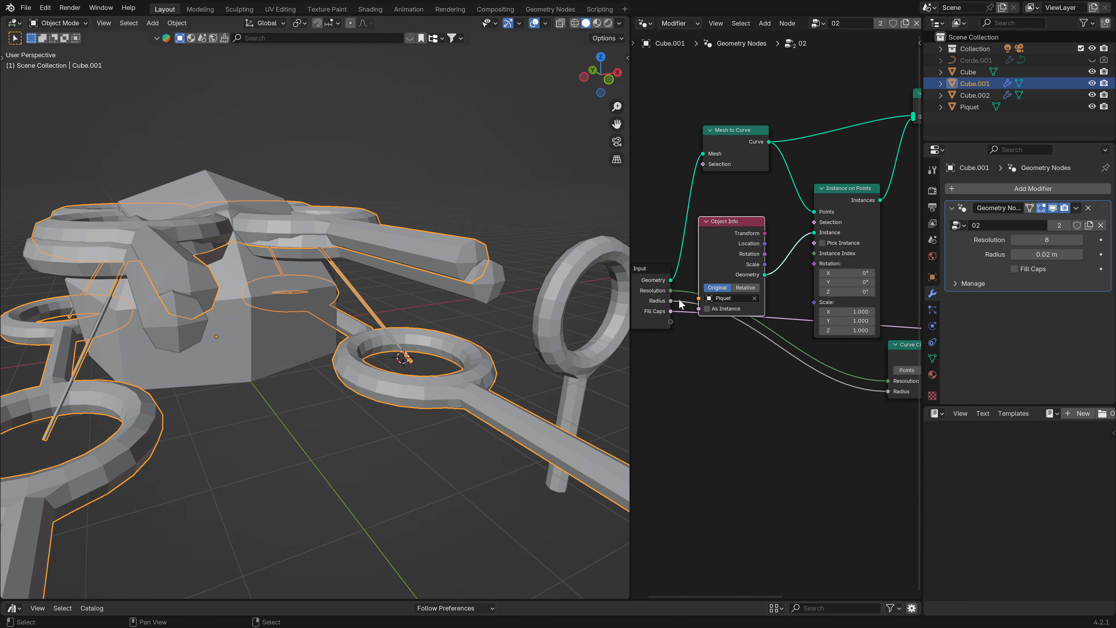
# - Hide Object Info's unused sockets and feed Instance on Points' Selection from an Endpoint Selection node with Start Size 1 and End Size 0
pyautogui.scroll(-2, 749, 255)
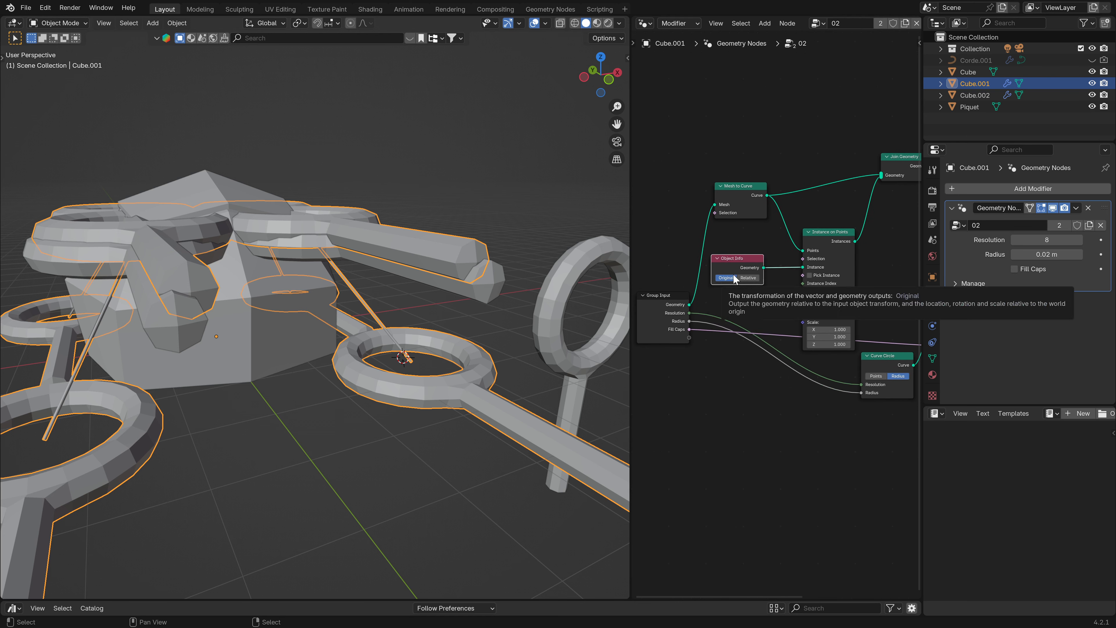
pyautogui.hotkey('ctrl', 'h')
pyautogui.scroll(1, 810, 307)
pyautogui.moveTo(815, 295); pyautogui.dragTo(720, 141)
pyautogui.write('end')
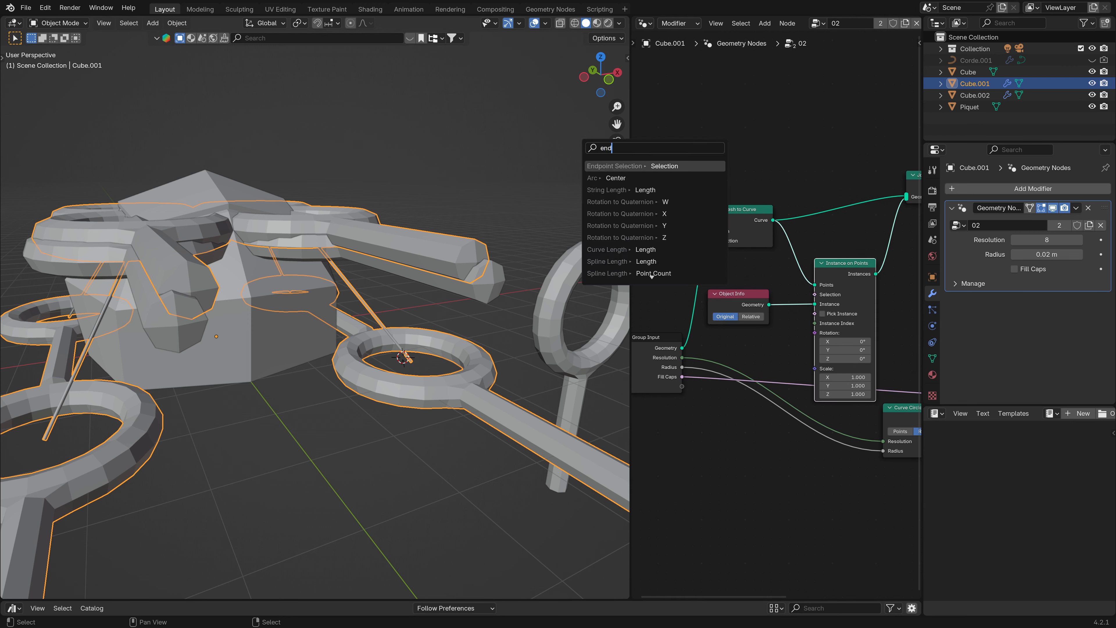
pyautogui.press('Return')
pyautogui.click(690, 154)
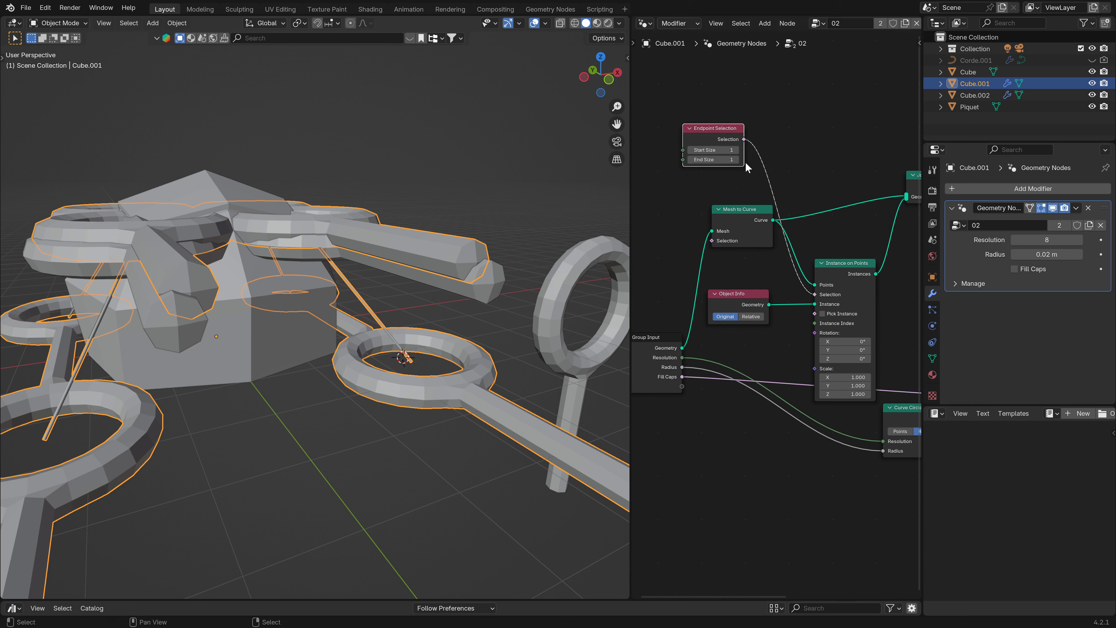
pyautogui.click(690, 150)
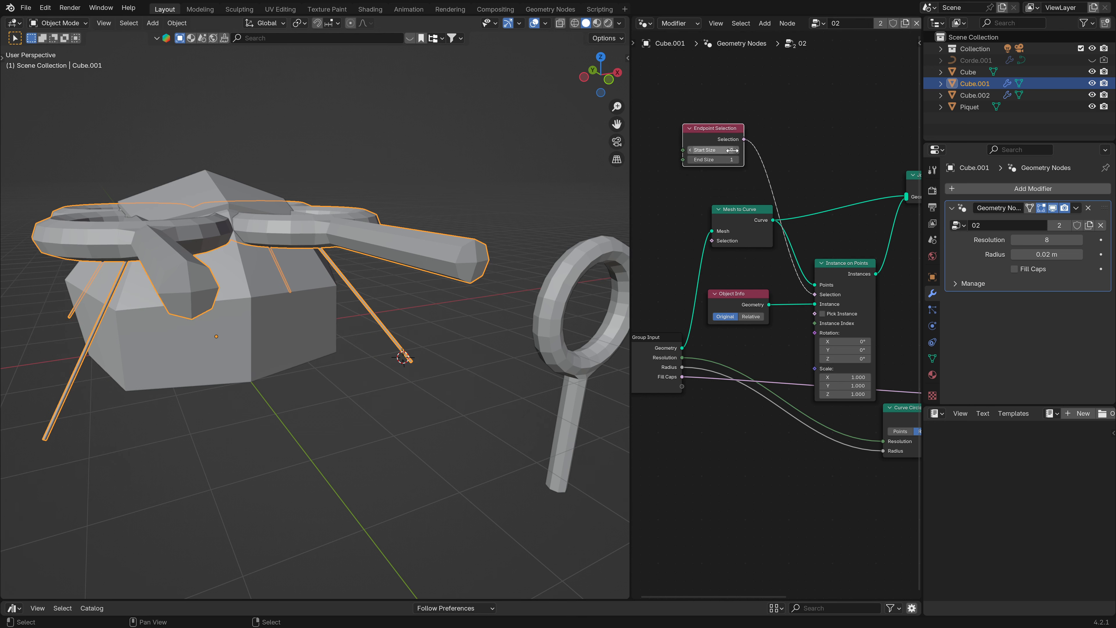
pyautogui.click(690, 159)
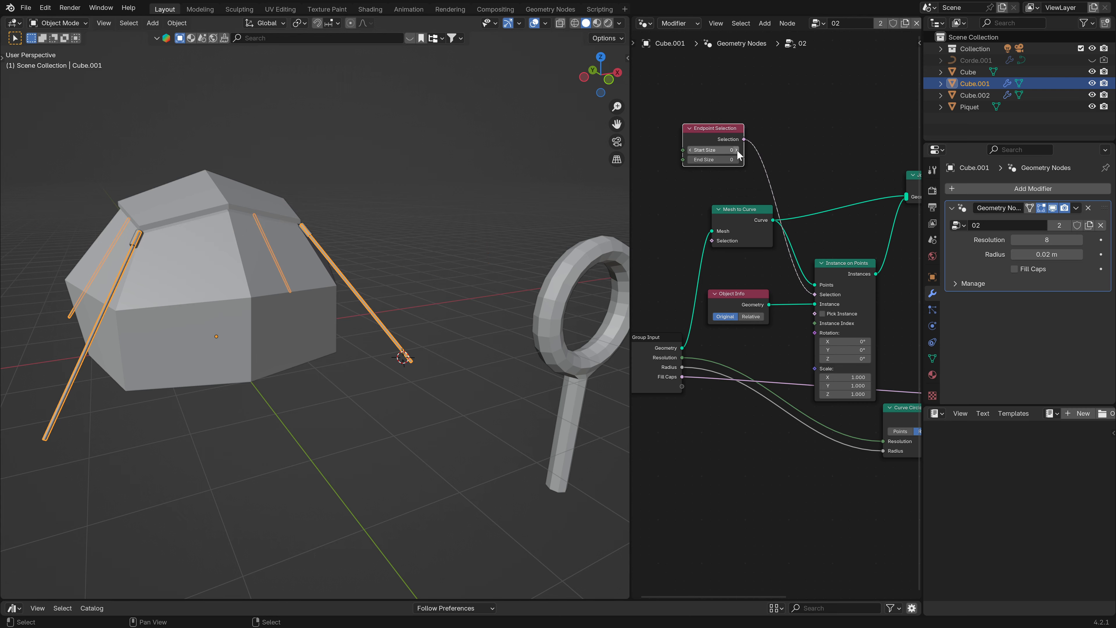
pyautogui.click(735, 150)
pyautogui.moveTo(321, 286); pyautogui.dragTo(373, 330, button='middle')
pyautogui.press('g')
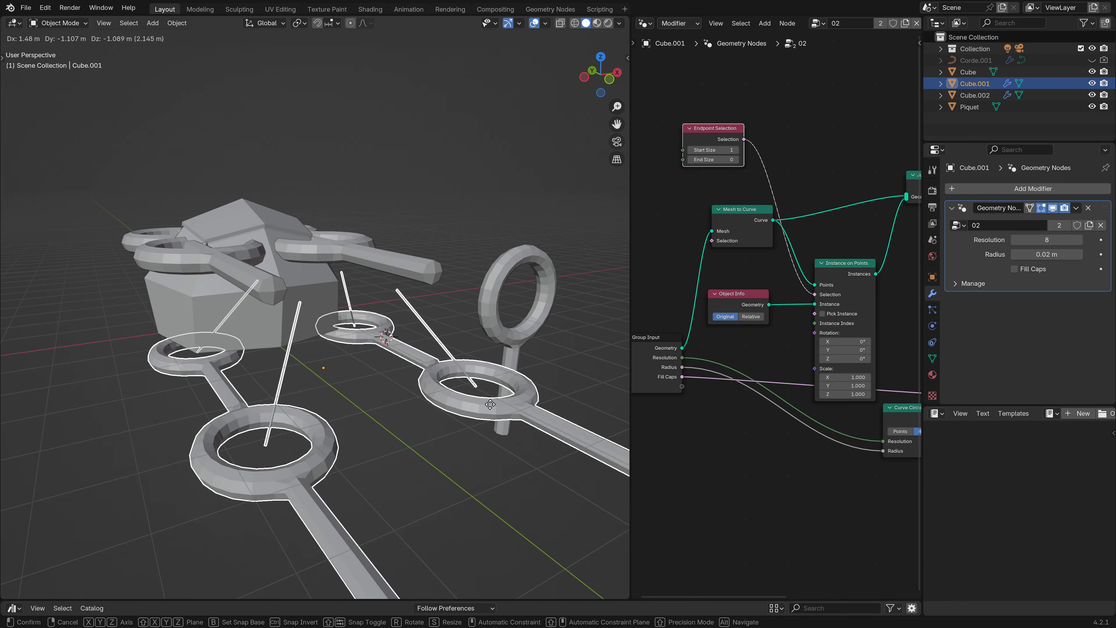
pyautogui.rightClick(423, 385)
# - Set the X rotation of the Instance on Points node to 90° to stand the pegs upright
pyautogui.scroll(2, 845, 360)
pyautogui.moveTo(854, 349); pyautogui.dragTo(825, 339)
pyautogui.click(854, 350)
pyautogui.press('Return')
pyautogui.click(856, 339)
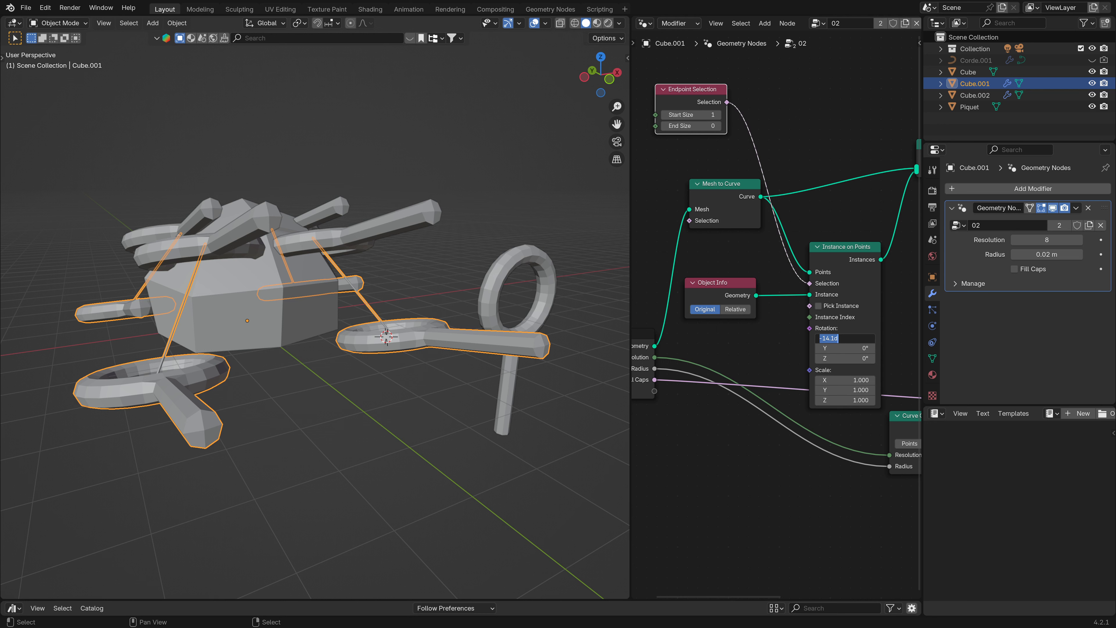
pyautogui.press('Return')
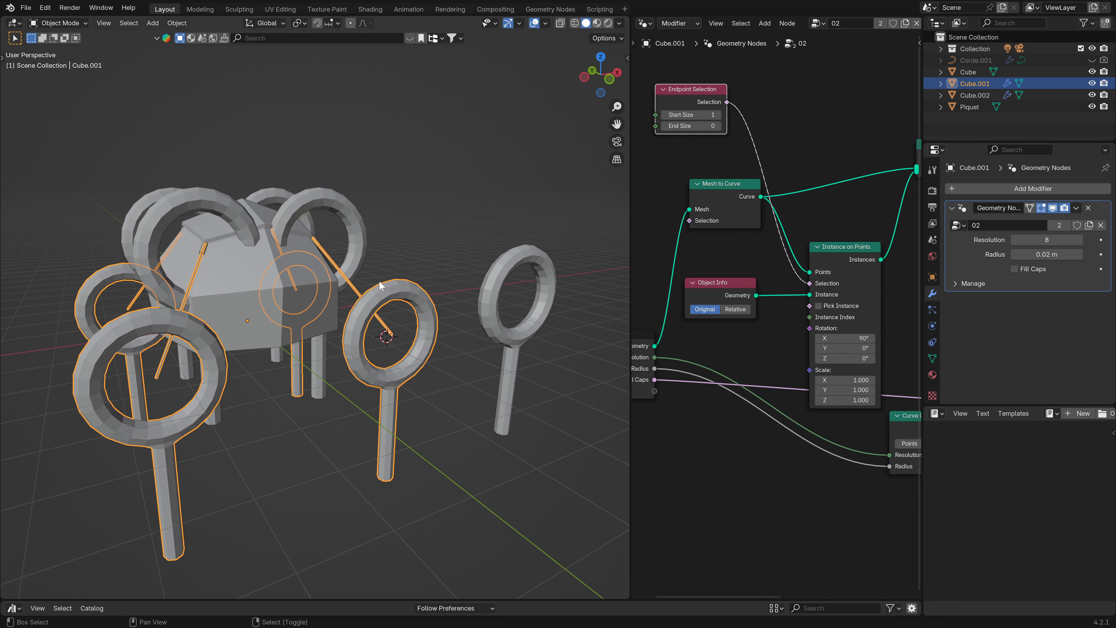
# - Try Start Size values of 2 and 0 on the Endpoint Selection node and return it to 1
pyautogui.scroll(2, 342, 303)
pyautogui.scroll(1, 342, 302)
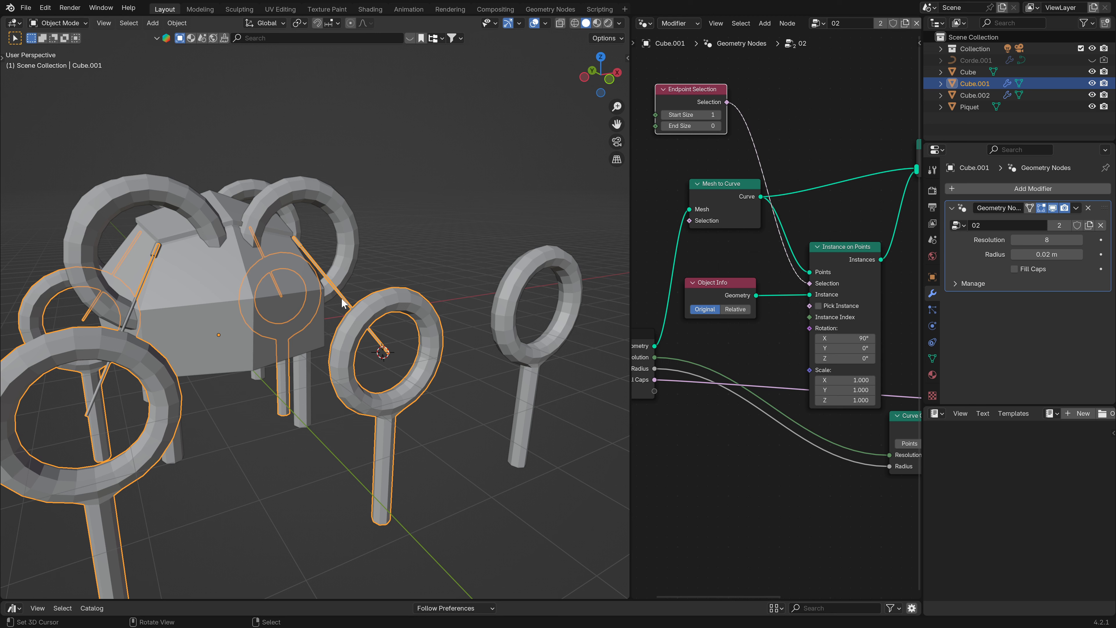
pyautogui.scroll(-2, 765, 305)
pyautogui.moveTo(765, 307); pyautogui.dragTo(754, 304, button='middle')
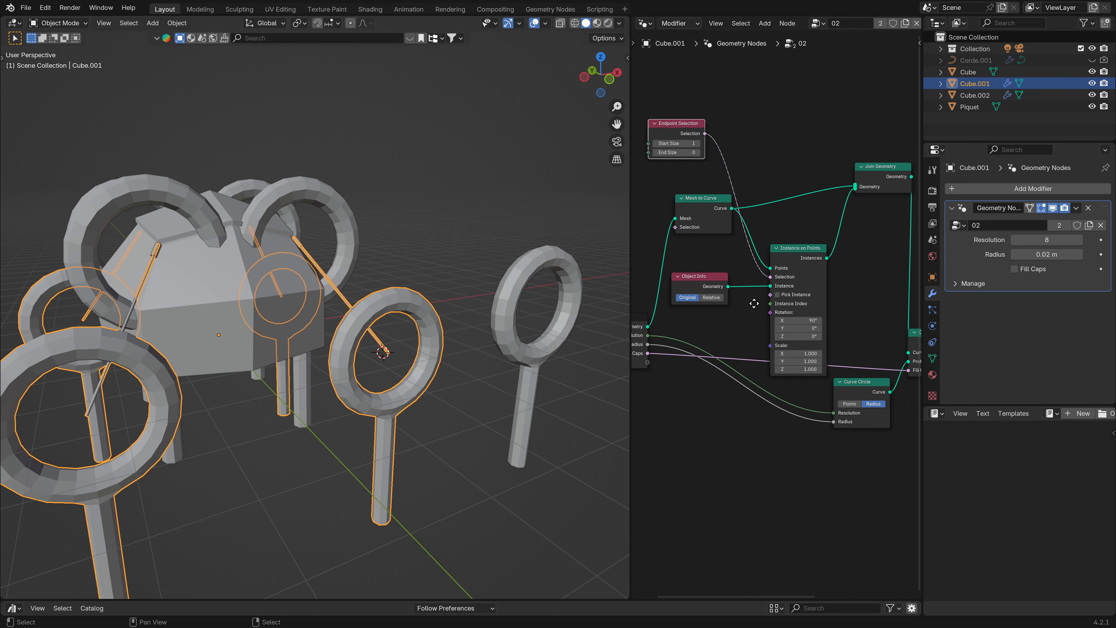
pyautogui.scroll(2, 754, 303)
pyautogui.click(752, 149)
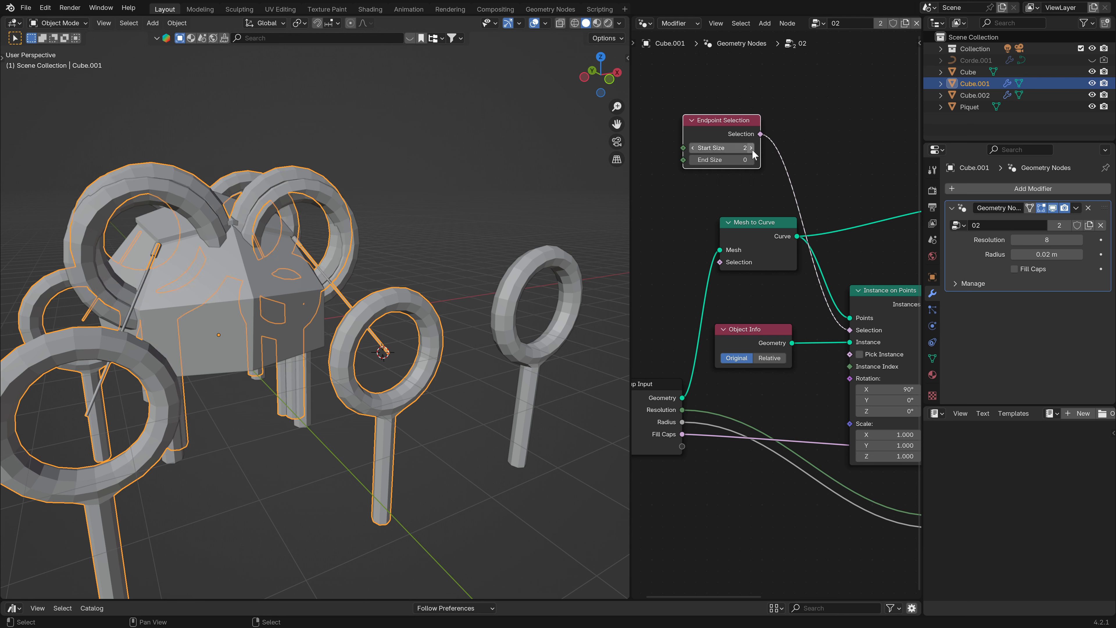
pyautogui.click(693, 148)
pyautogui.click(693, 148)
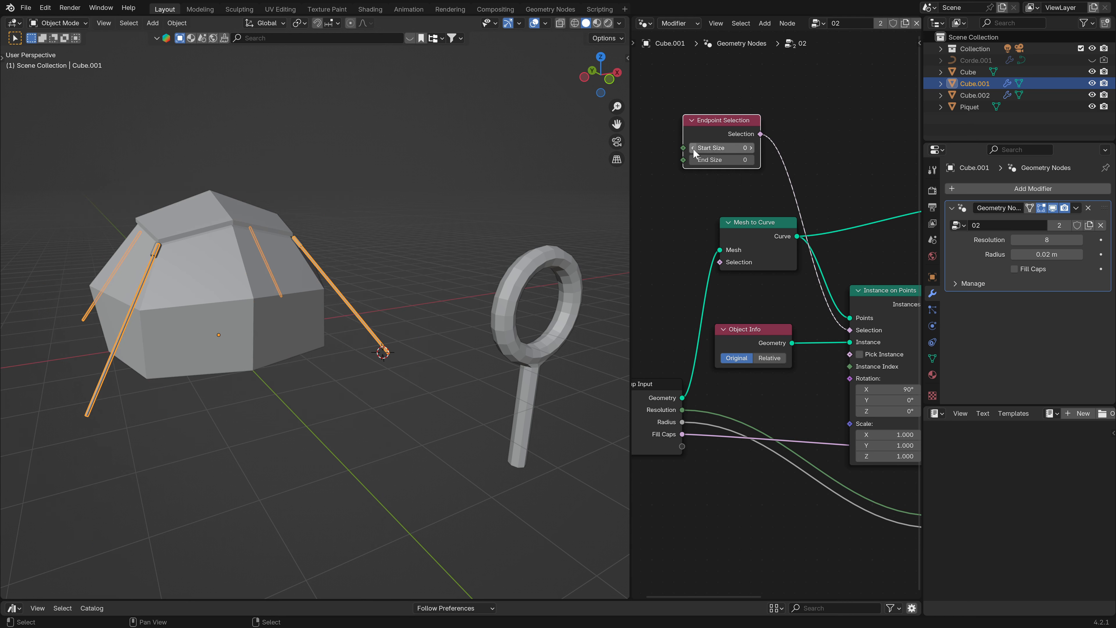
pyautogui.click(748, 149)
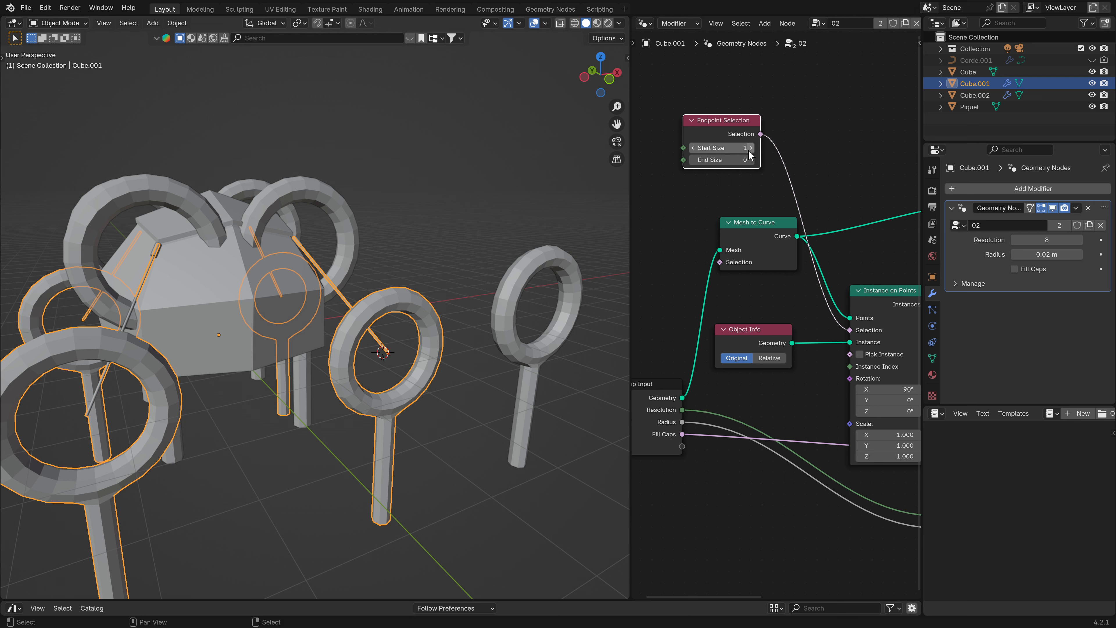
# - Check with temporary moves which pegs belong to the guy ropes and which to the sleeves, leaving the sleeves object Cube.002 selected
pyautogui.moveTo(387, 320); pyautogui.dragTo(359, 310, button='middle')
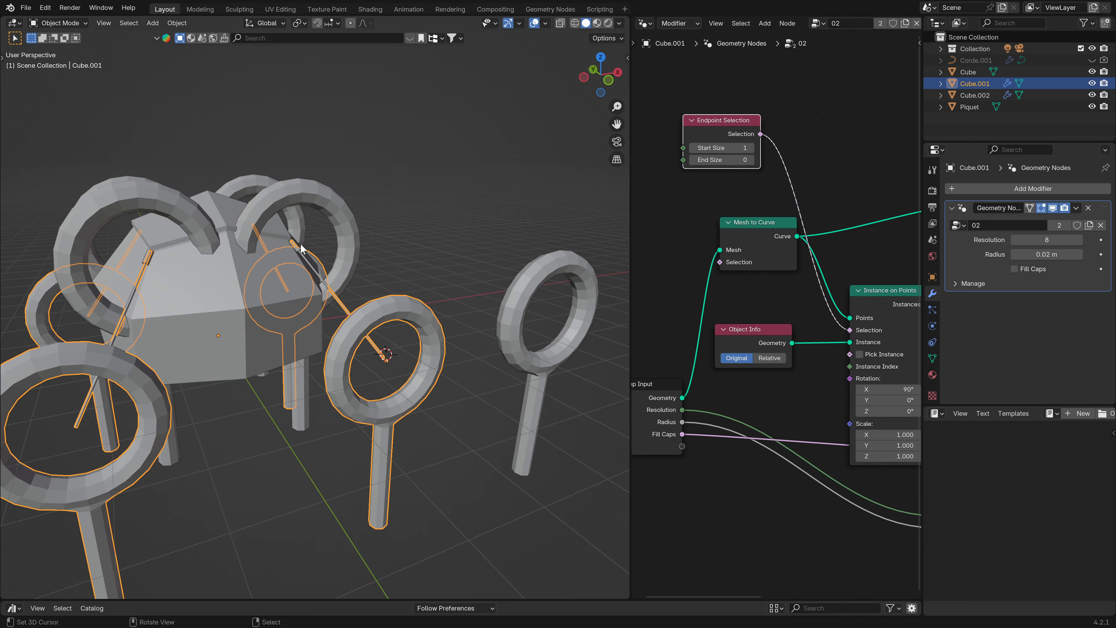
pyautogui.press('g')
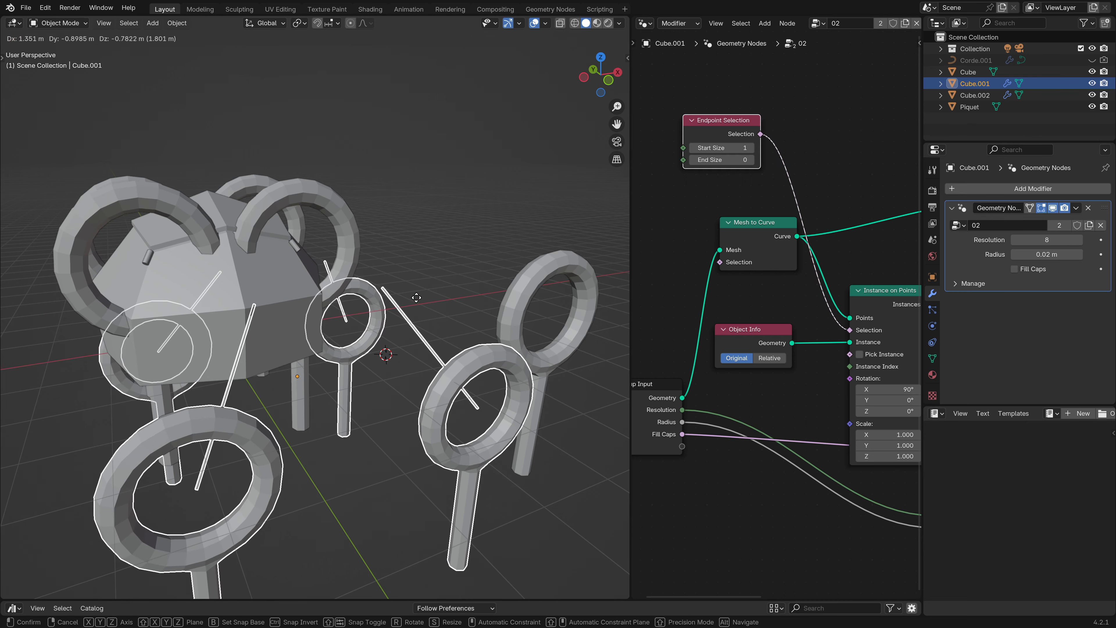
pyautogui.click(354, 224)
pyautogui.click(353, 224)
pyautogui.press('g')
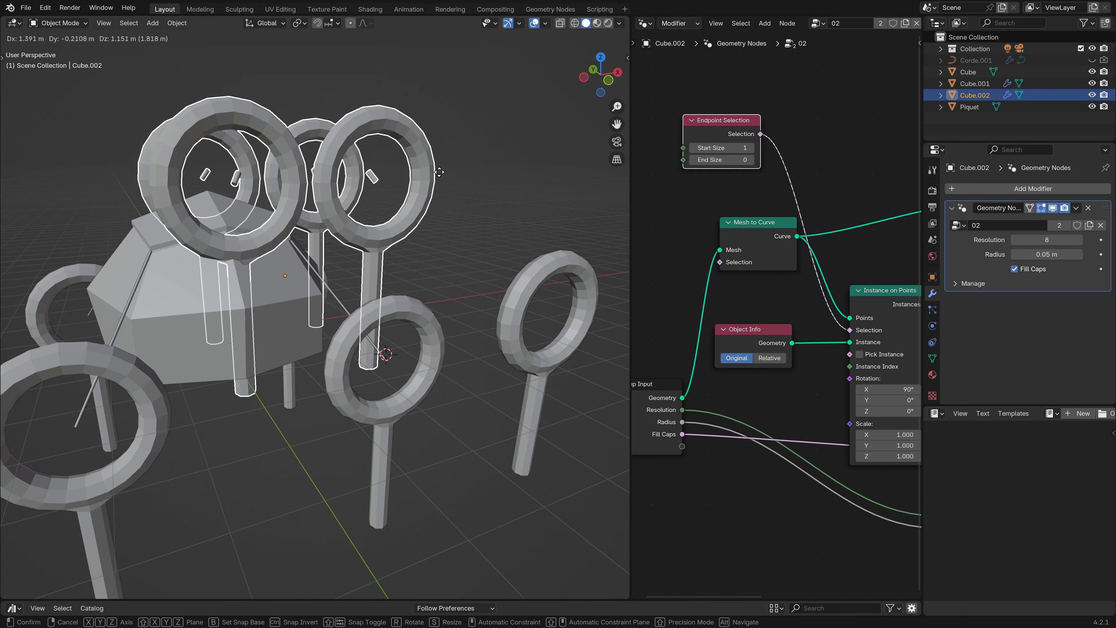
pyautogui.press('Escape')
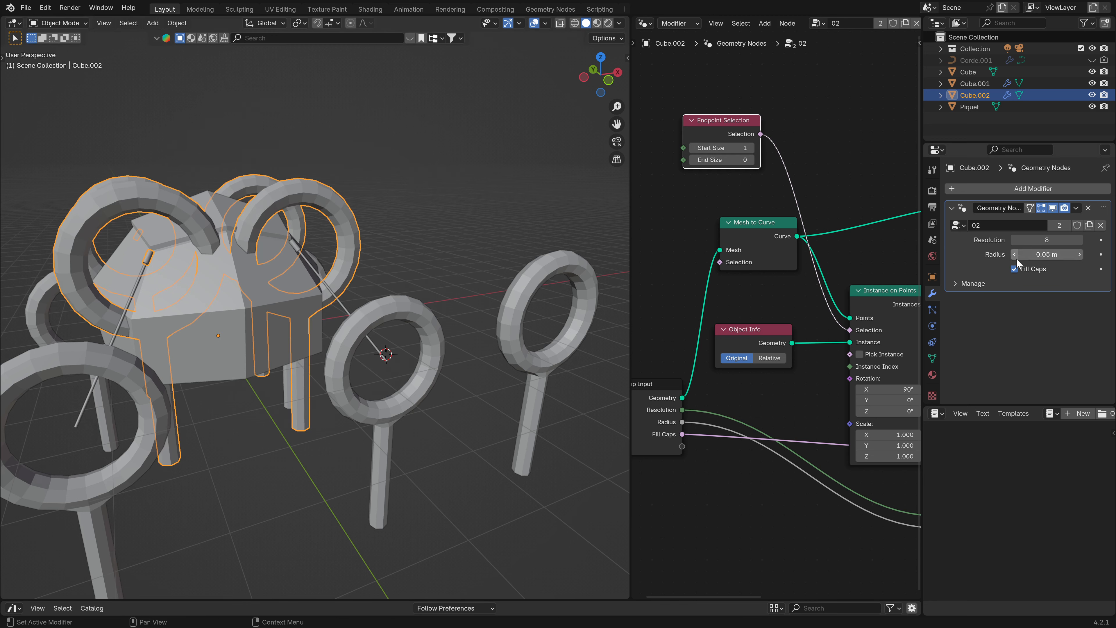
# - Make the sleeves' node group a single-user copy and link Group Input's Geometry directly to the Curve to Mesh node's Curve input
pyautogui.scroll(-2, 876, 327)
pyautogui.moveTo(807, 321); pyautogui.dragTo(796, 291, button='middle')
pyautogui.click(1059, 225)
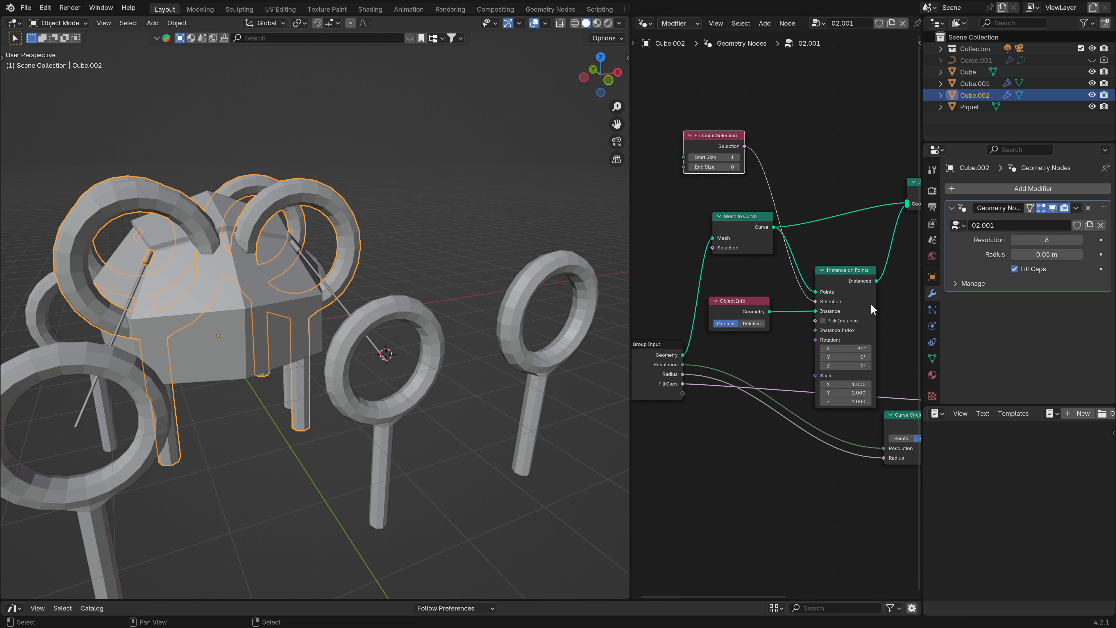
pyautogui.moveTo(870, 297); pyautogui.dragTo(789, 271, button='middle')
pyautogui.scroll(-3, 787, 274)
pyautogui.moveTo(769, 320); pyautogui.dragTo(779, 323, button='middle')
pyautogui.moveTo(649, 327); pyautogui.dragTo(872, 349)
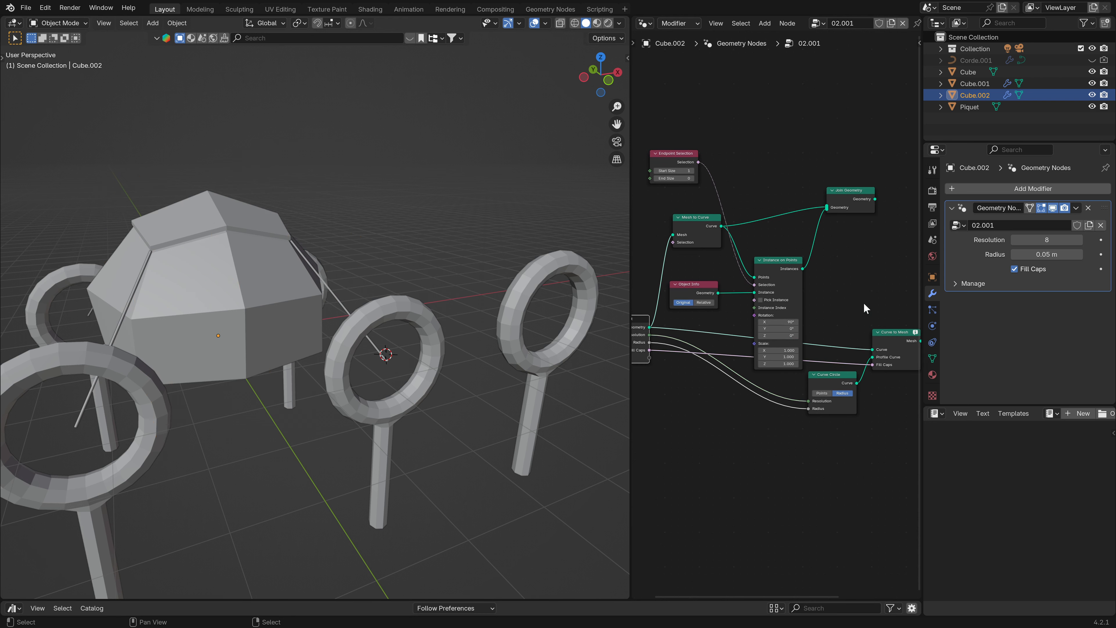
# - Delete the Join Geometry, Instance on Points, Endpoint Selection, Object Info and Mesh to Curve nodes from the sleeves' tree
pyautogui.click(861, 210)
pyautogui.click(784, 260)
pyautogui.press('x')
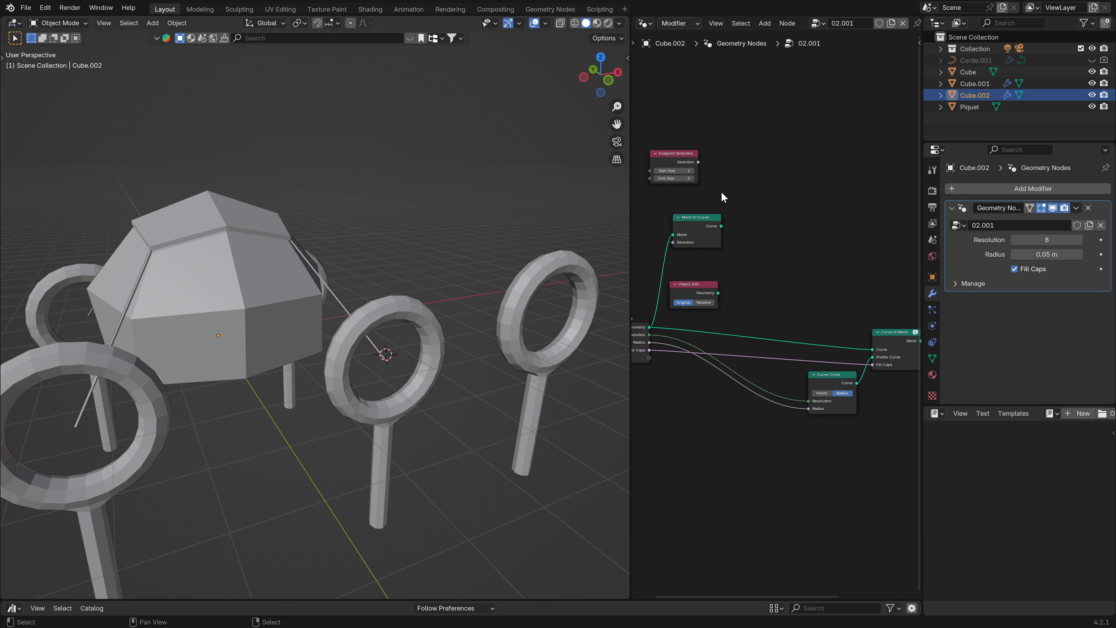
pyautogui.press('x')
pyautogui.click(710, 233)
pyautogui.press('x')
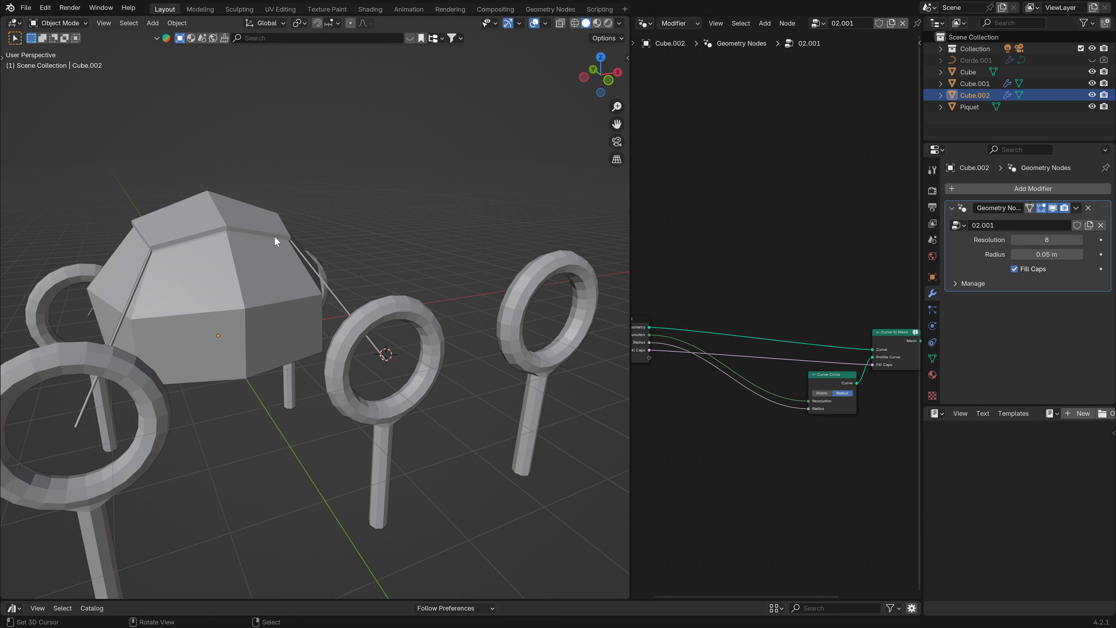
pyautogui.scroll(4, 274, 235)
pyautogui.moveTo(270, 292); pyautogui.dragTo(332, 268, button='middle')
pyautogui.press('g')
pyautogui.rightClick(398, 266)
# - Add a Mesh to Curve node between Group Input's Geometry and Curve to Mesh's Curve input in the sleeves' tree
pyautogui.scroll(-2, 805, 311)
pyautogui.scroll(-1, 822, 325)
pyautogui.moveTo(829, 327); pyautogui.dragTo(839, 299, button='middle')
pyautogui.scroll(3, 698, 286)
pyautogui.moveTo(676, 296); pyautogui.dragTo(737, 278)
pyautogui.write('mesh to')
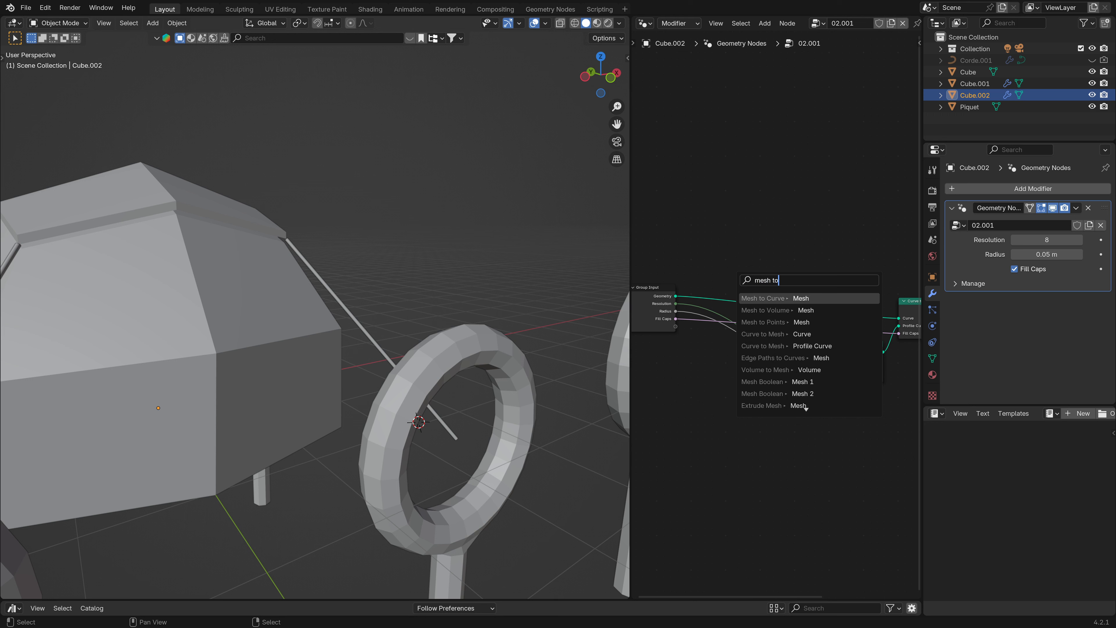
pyautogui.click(774, 298)
pyautogui.click(817, 284)
pyautogui.moveTo(814, 276); pyautogui.dragTo(898, 318)
pyautogui.scroll(-3, 207, 299)
pyautogui.moveTo(268, 294); pyautogui.dragTo(369, 272, button='middle')
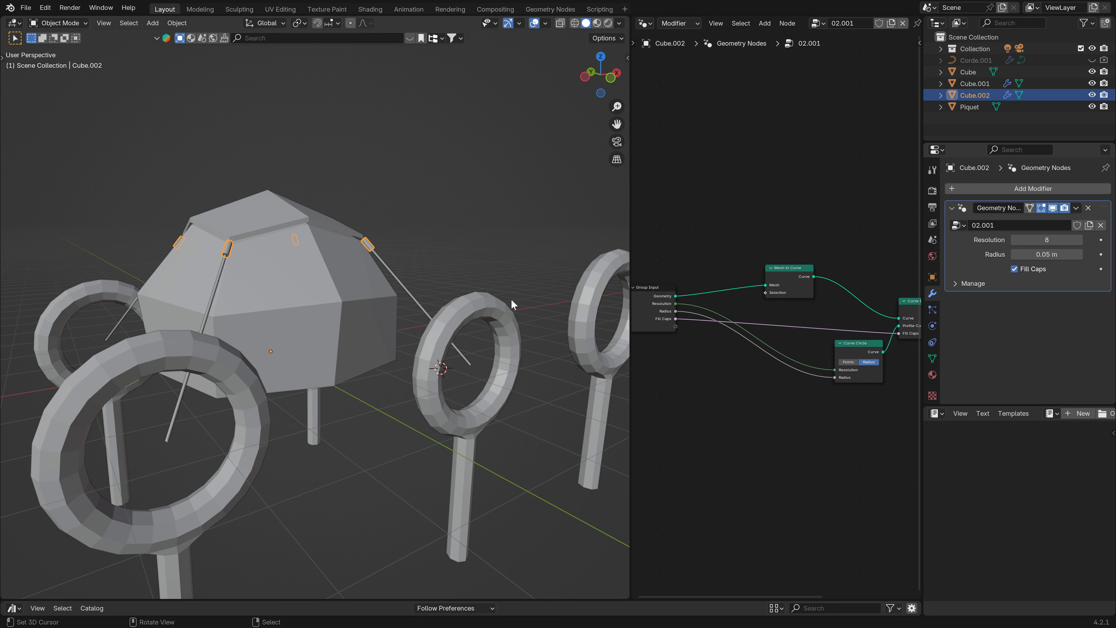
pyautogui.scroll(-1, 511, 301)
pyautogui.scroll(2, 439, 254)
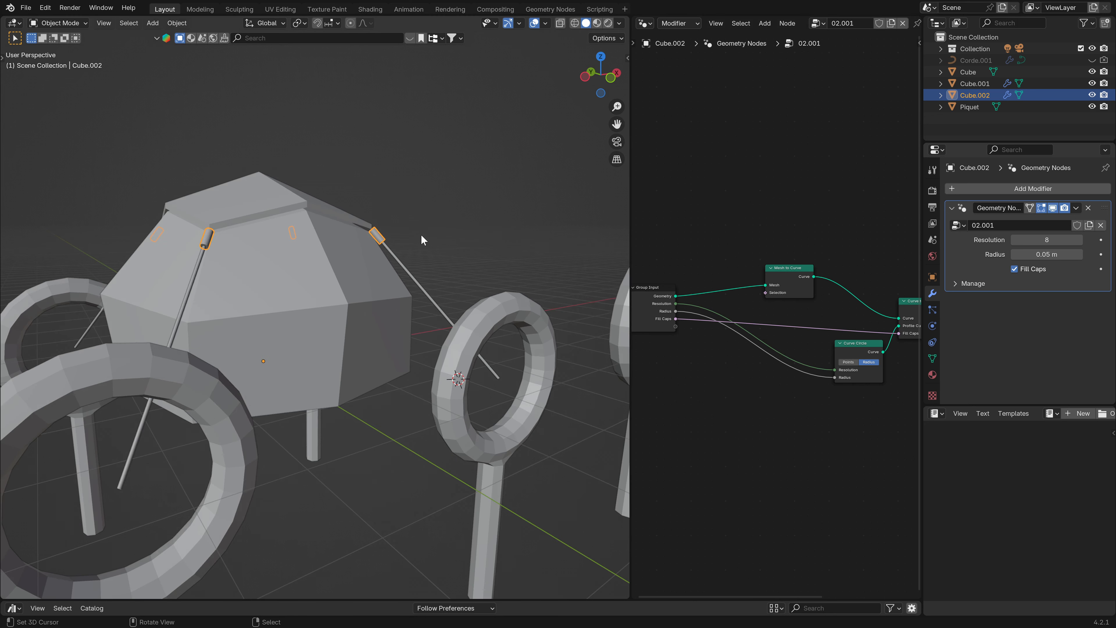
# - In the guy ropes' tree, move Endpoint Selection just above Mesh to Curve and set the instance scale to 0.330 on all axes
pyautogui.rightClick(400, 265)
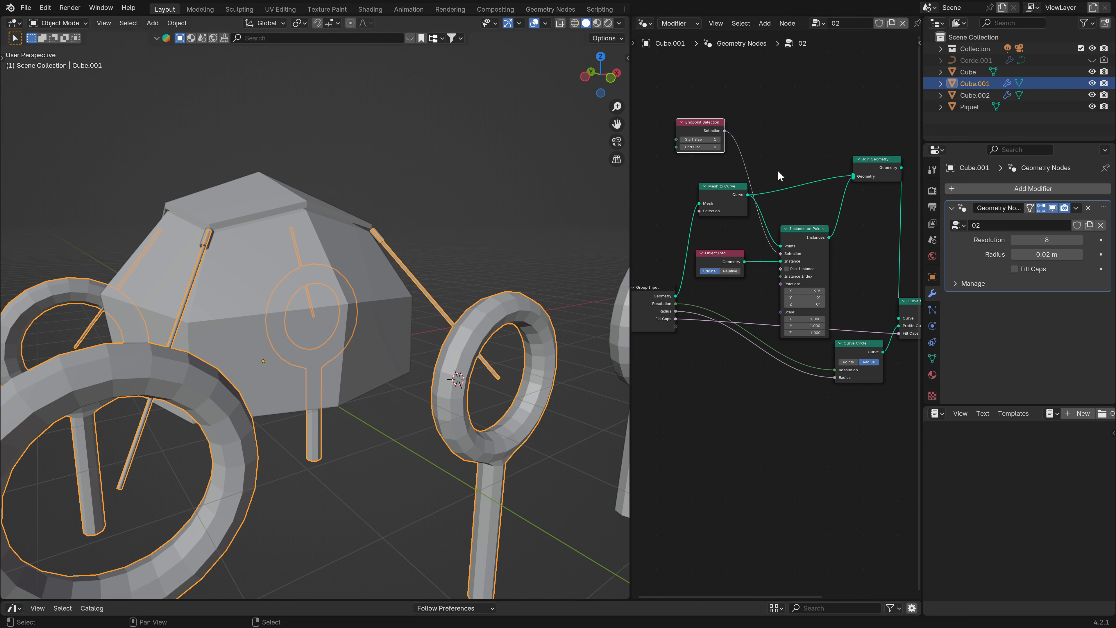
pyautogui.moveTo(701, 132); pyautogui.dragTo(724, 158)
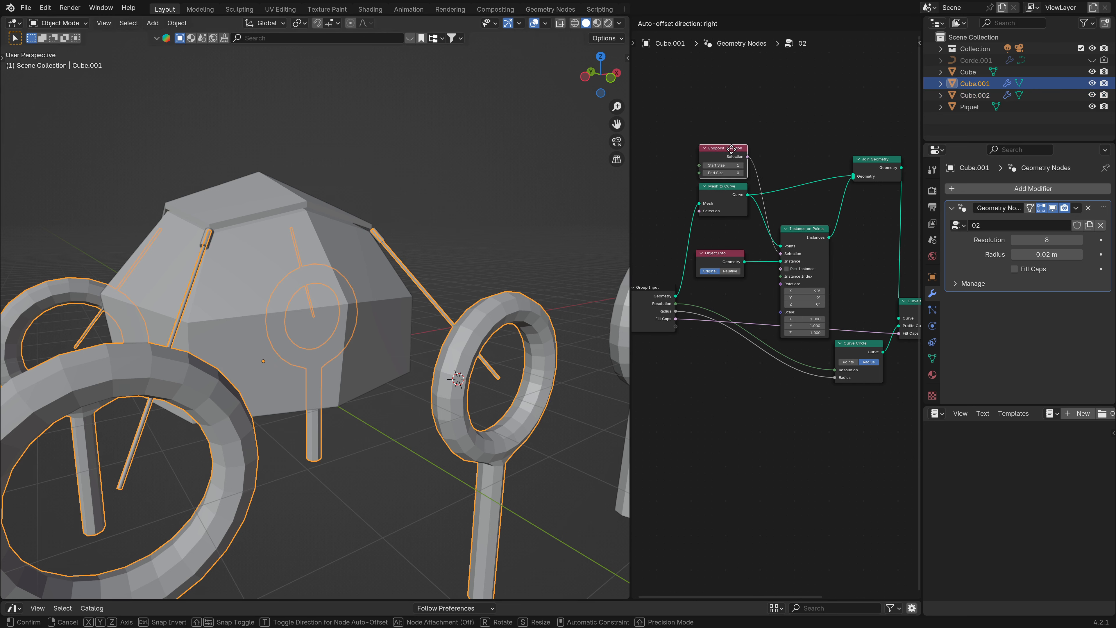
pyautogui.moveTo(466, 348); pyautogui.dragTo(385, 332, button='middle')
pyautogui.scroll(2, 787, 320)
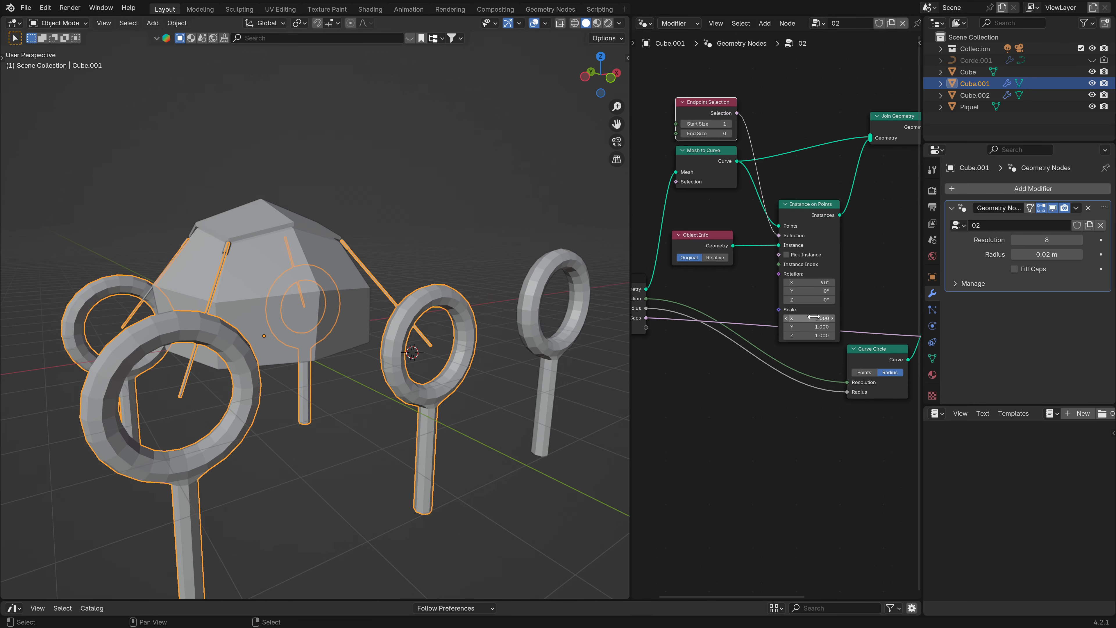
pyautogui.moveTo(809, 335); pyautogui.dragTo(779, 335)
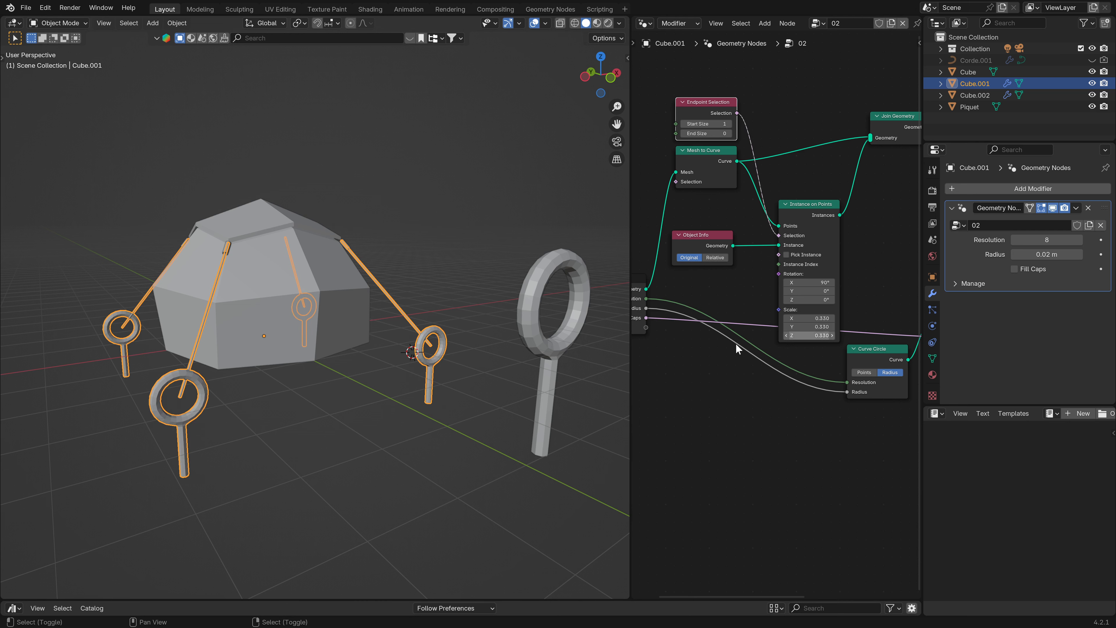
# - Examine how the scaled pegs sit at the rope ends, close up and in front orthographic view
pyautogui.scroll(3, 457, 369)
pyautogui.moveTo(409, 362); pyautogui.dragTo(363, 328, button='middle')
pyautogui.scroll(-4, 424, 351)
pyautogui.scroll(4, 415, 326)
pyautogui.scroll(-2, 363, 327)
pyautogui.scroll(-1, 363, 327)
pyautogui.press('KP_1')
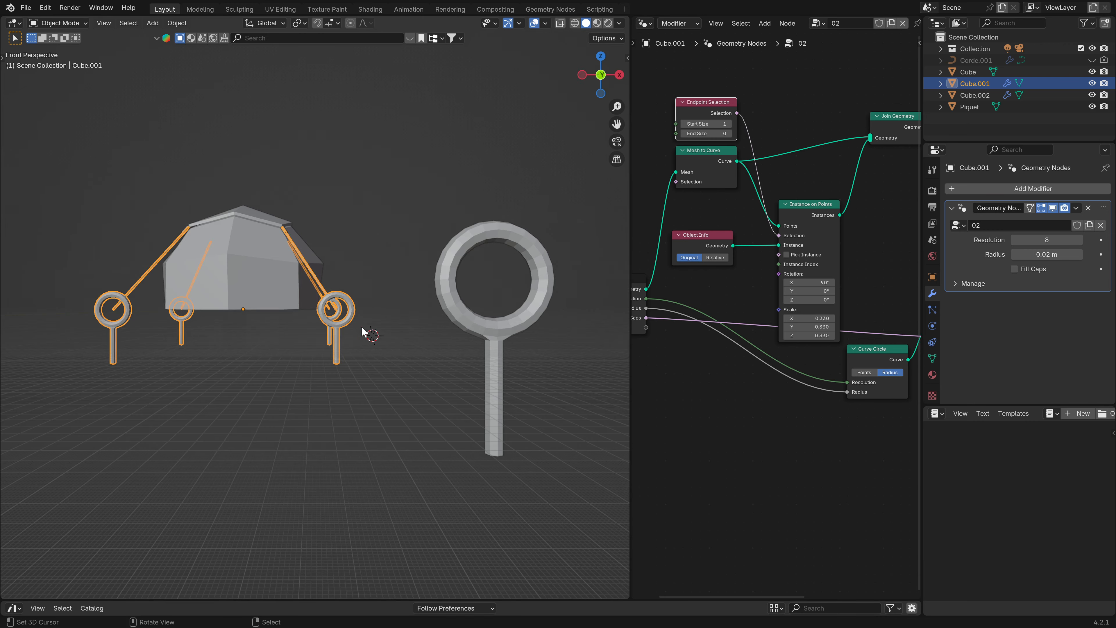
pyautogui.scroll(3, 288, 326)
pyautogui.scroll(1, 367, 320)
pyautogui.keyDown('shift'); pyautogui.moveTo(367, 319); pyautogui.dragTo(342, 379, button='middle'); pyautogui.keyUp('shift')
pyautogui.scroll(-2, 563, 371)
pyautogui.keyDown('shift'); pyautogui.moveTo(563, 370); pyautogui.dragTo(363, 368, button='middle'); pyautogui.keyUp('shift')
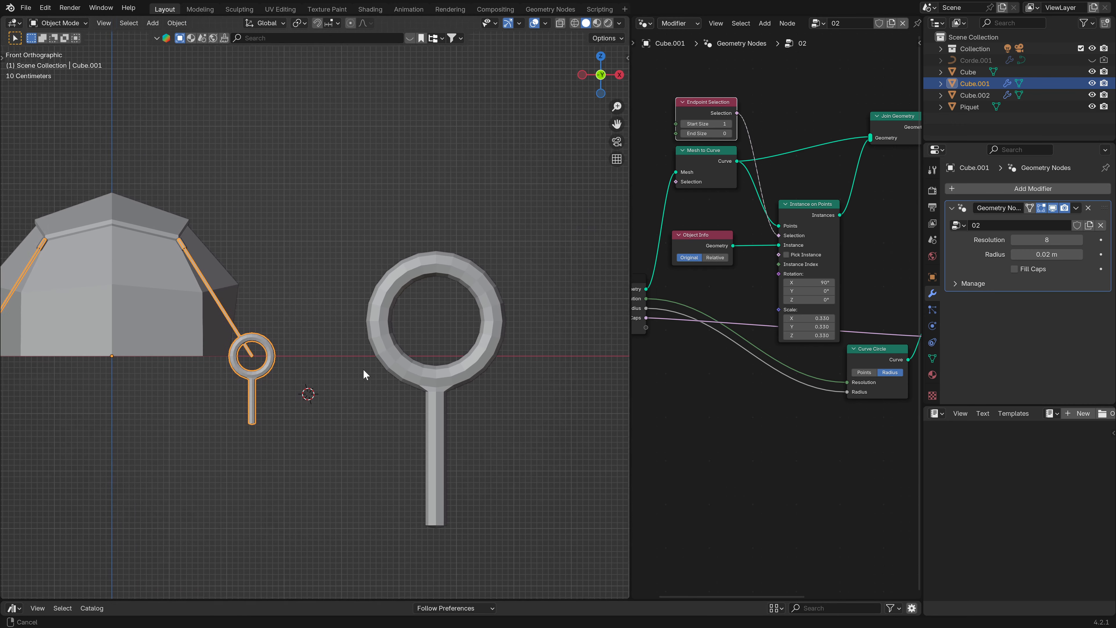
# - Raise the whole Piquet mesh about 2 m along Z in Edit Mode so the ropes attach at the peg's stem
pyautogui.click(431, 379)
pyautogui.press('Tab')
pyautogui.press('a')
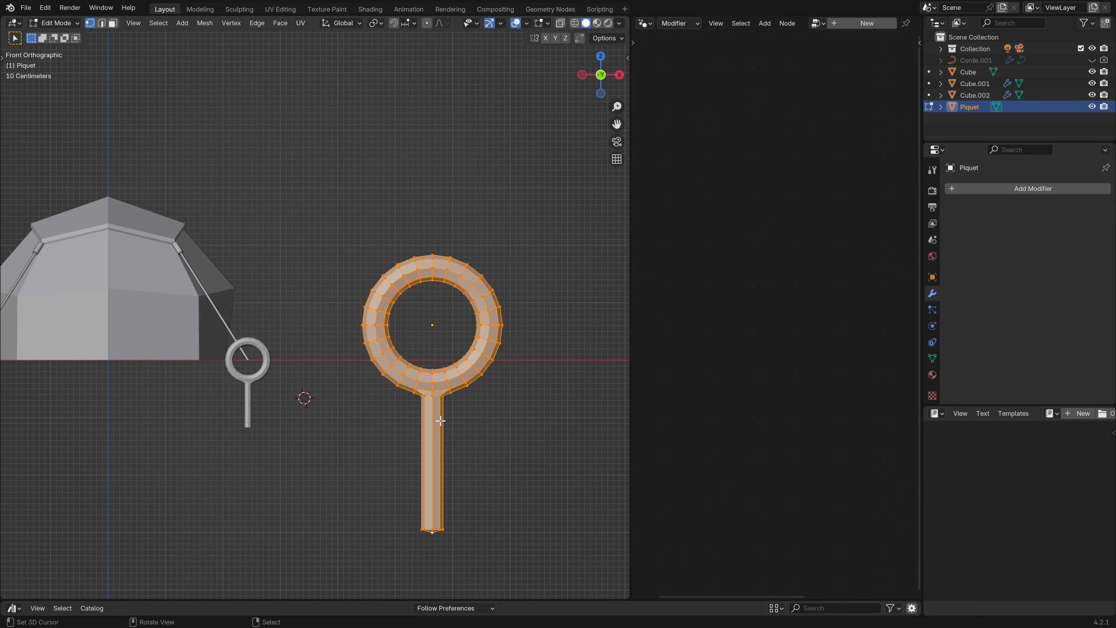
pyautogui.press('g')
pyautogui.press('z')
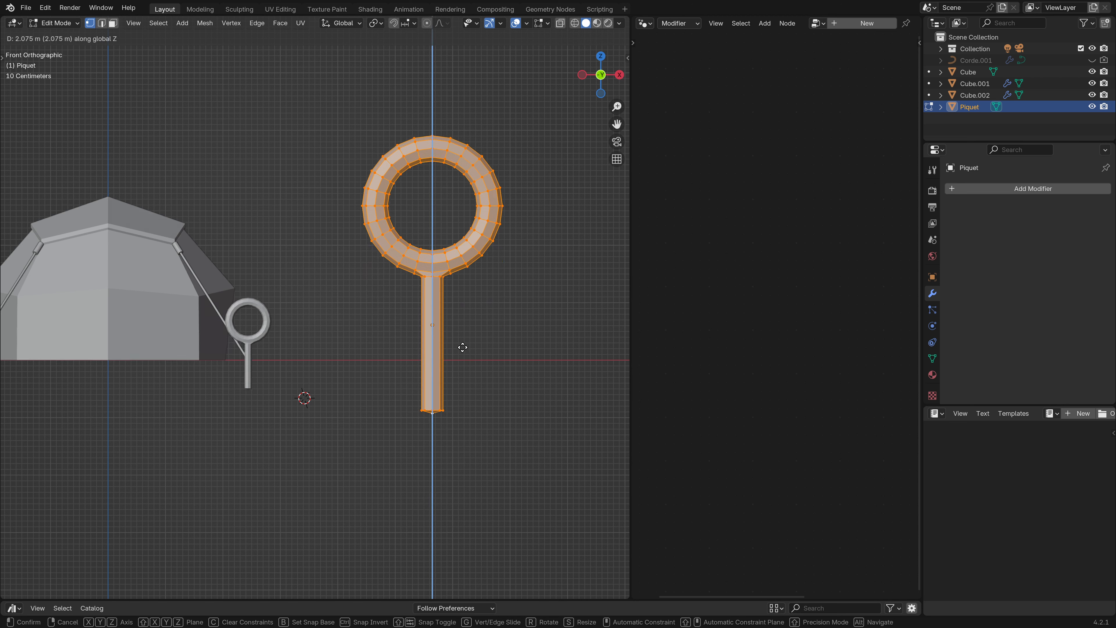
pyautogui.click(463, 355)
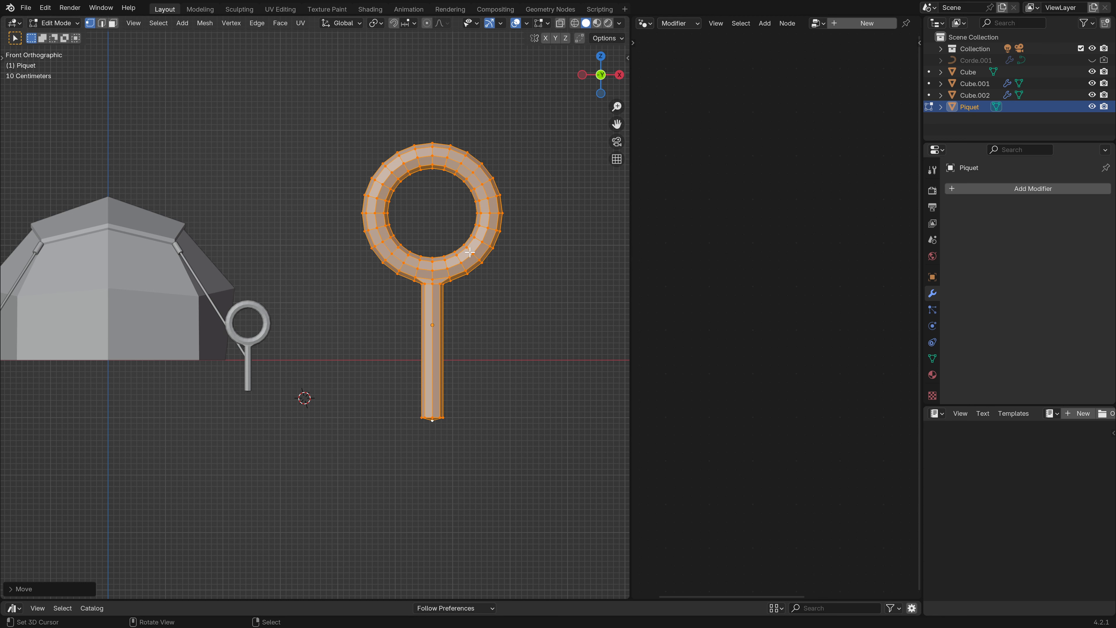
pyautogui.scroll(-1, 310, 314)
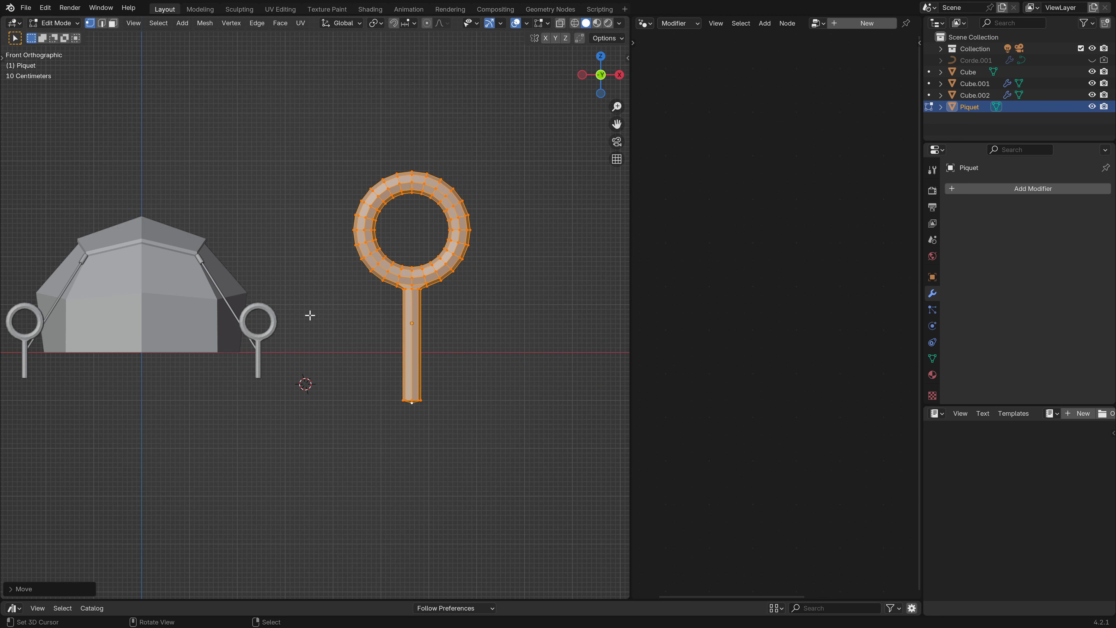
pyautogui.scroll(1, 310, 315)
pyautogui.press('Tab')
pyautogui.moveTo(316, 342); pyautogui.dragTo(307, 344, button='middle')
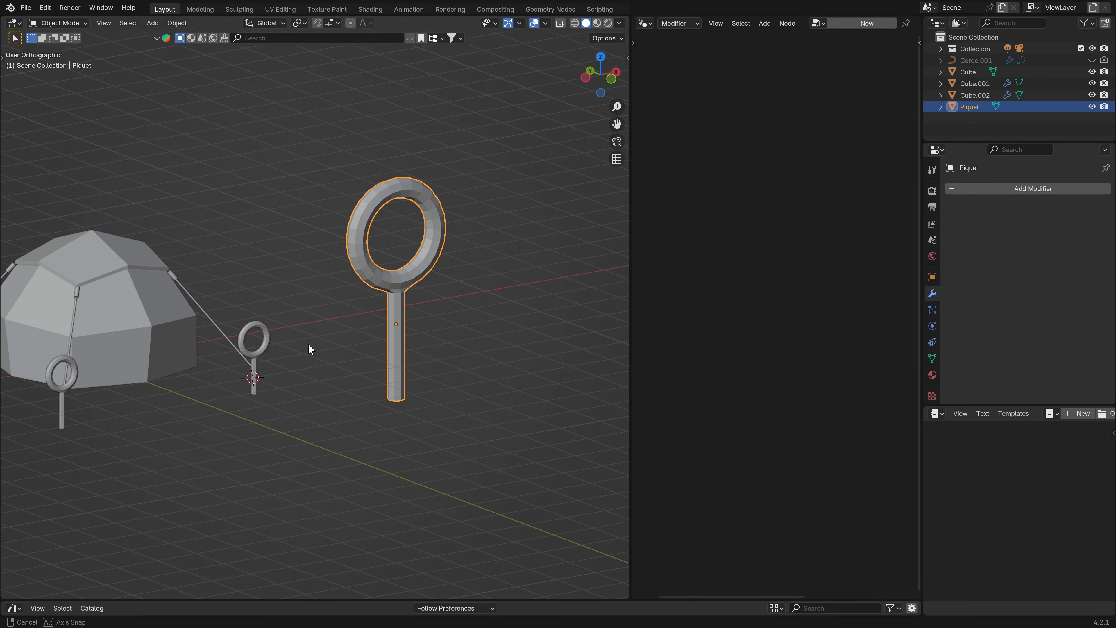
# - In the guy ropes' tree, set the Instance on Points scale to 0.150 on all axes
pyautogui.scroll(3, 264, 350)
pyautogui.click(230, 368)
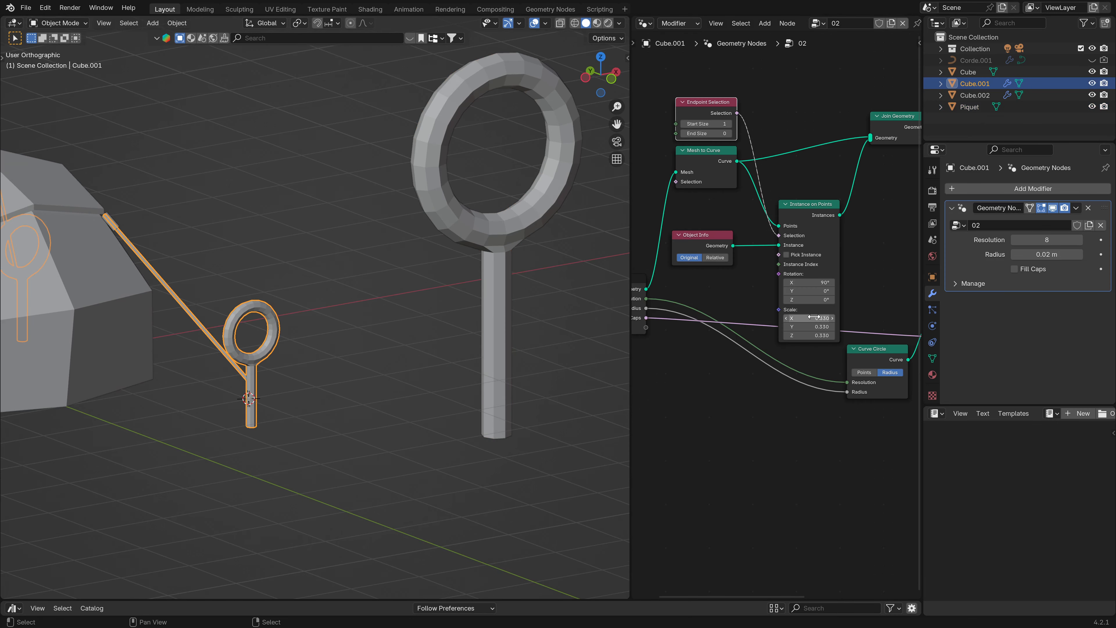
pyautogui.scroll(2, 806, 317)
pyautogui.moveTo(806, 317); pyautogui.dragTo(791, 339)
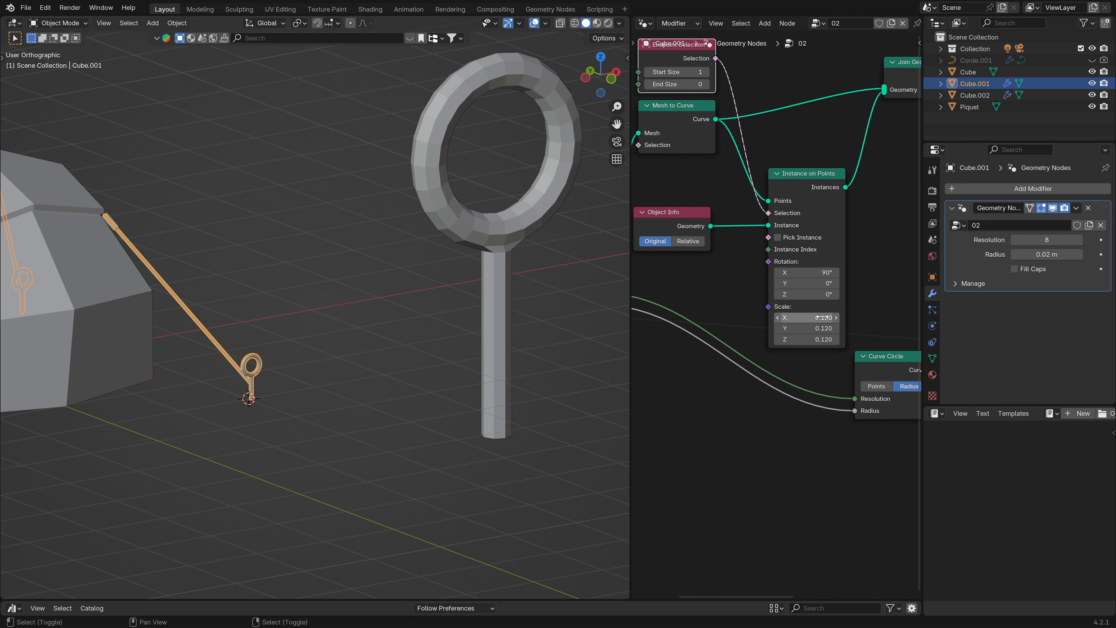
pyautogui.write('.')
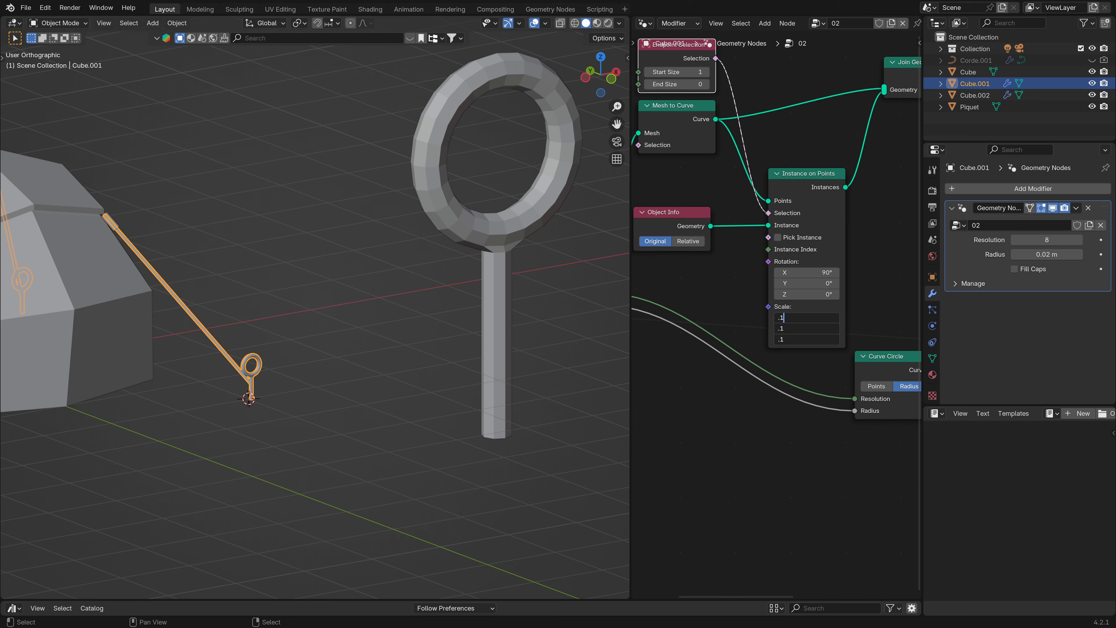
pyautogui.write('15')
pyautogui.press('Return')
# - Widen the 3D viewport and examine the resized pegs around the tent
pyautogui.scroll(-4, 226, 355)
pyautogui.moveTo(226, 355); pyautogui.dragTo(375, 300, button='middle')
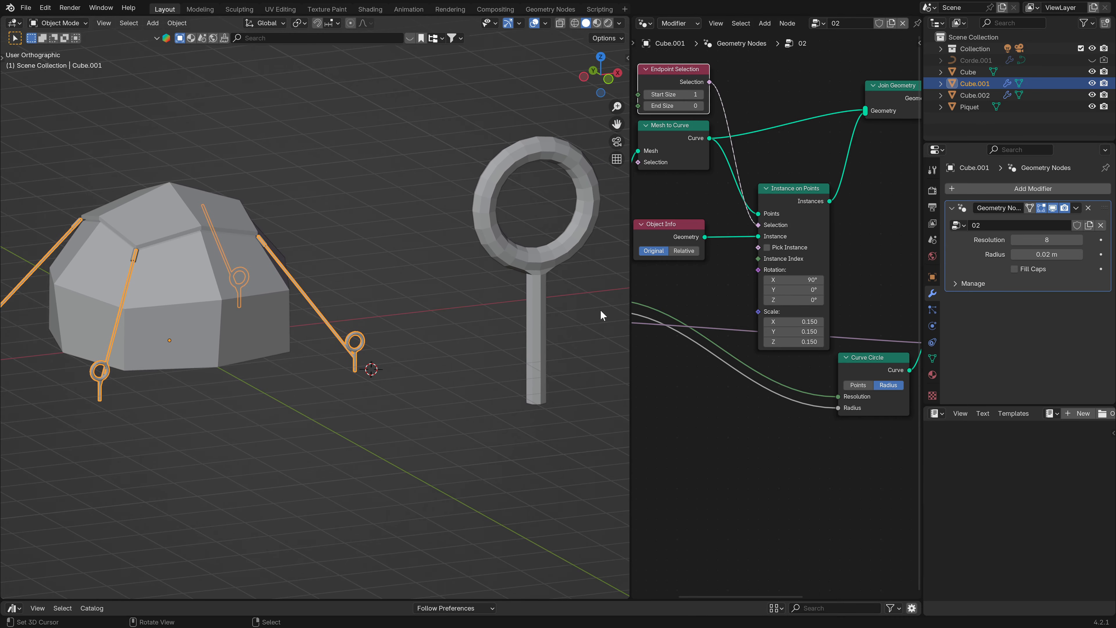
pyautogui.moveTo(628, 281); pyautogui.dragTo(699, 282)
pyautogui.scroll(-3, 451, 357)
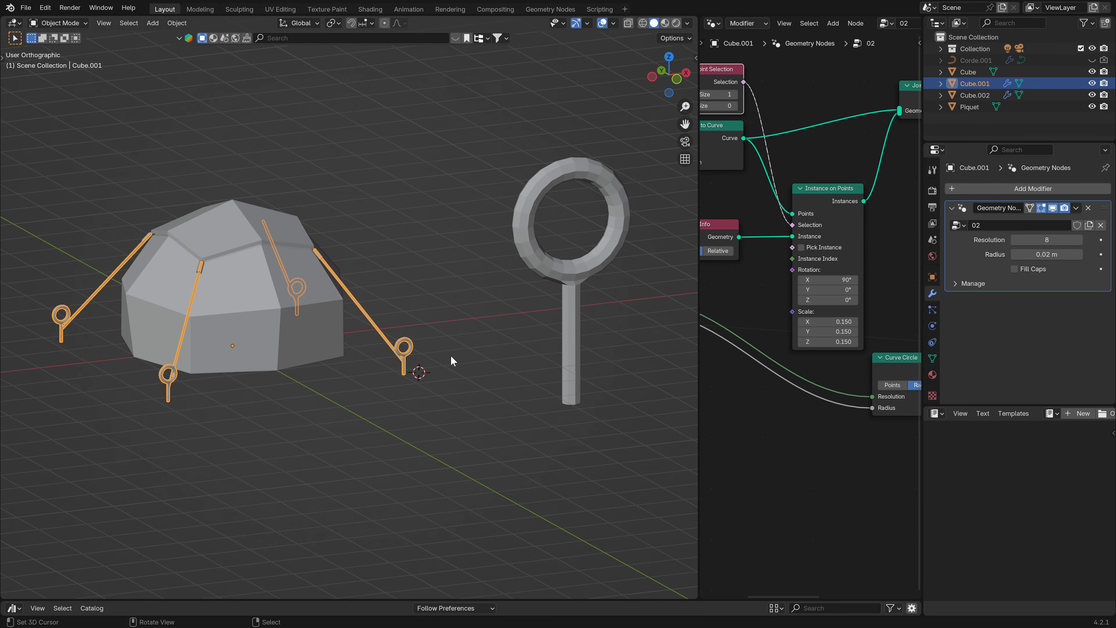
pyautogui.scroll(6, 422, 357)
pyautogui.moveTo(419, 374); pyautogui.dragTo(416, 339, button='middle')
pyautogui.scroll(-4, 512, 348)
# - Enter Edit Mode on the guy ropes and turn off their Geometry Nodes modifier's viewport display
pyautogui.press('Tab')
pyautogui.press('Tab')
pyautogui.press('Tab')
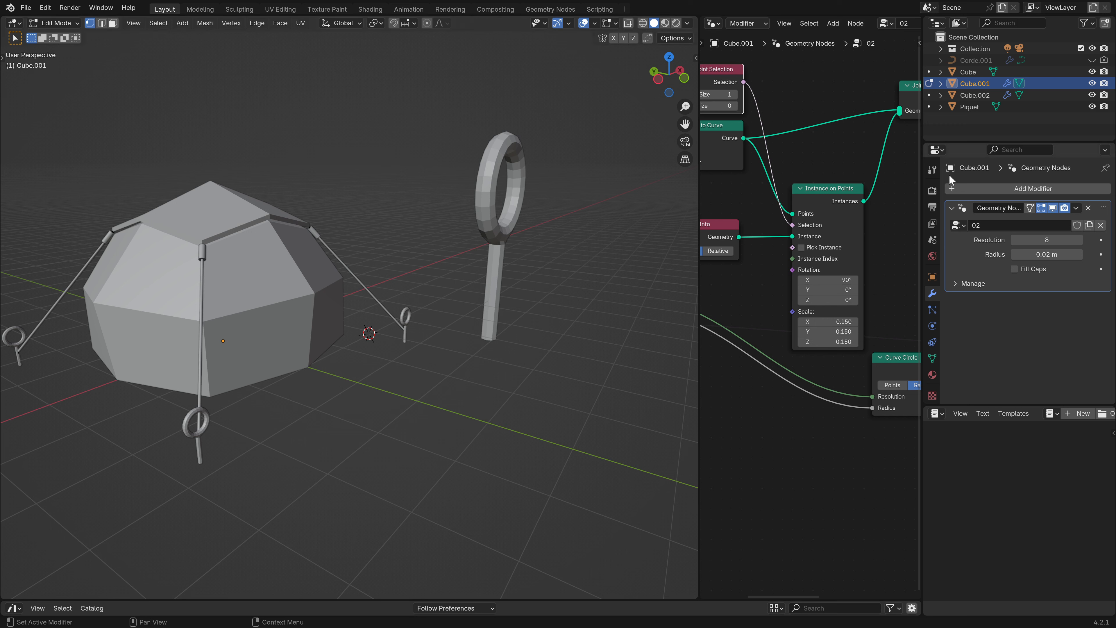
pyautogui.click(1052, 208)
pyautogui.click(205, 448)
pyautogui.moveTo(413, 332); pyautogui.dragTo(431, 364, button='middle')
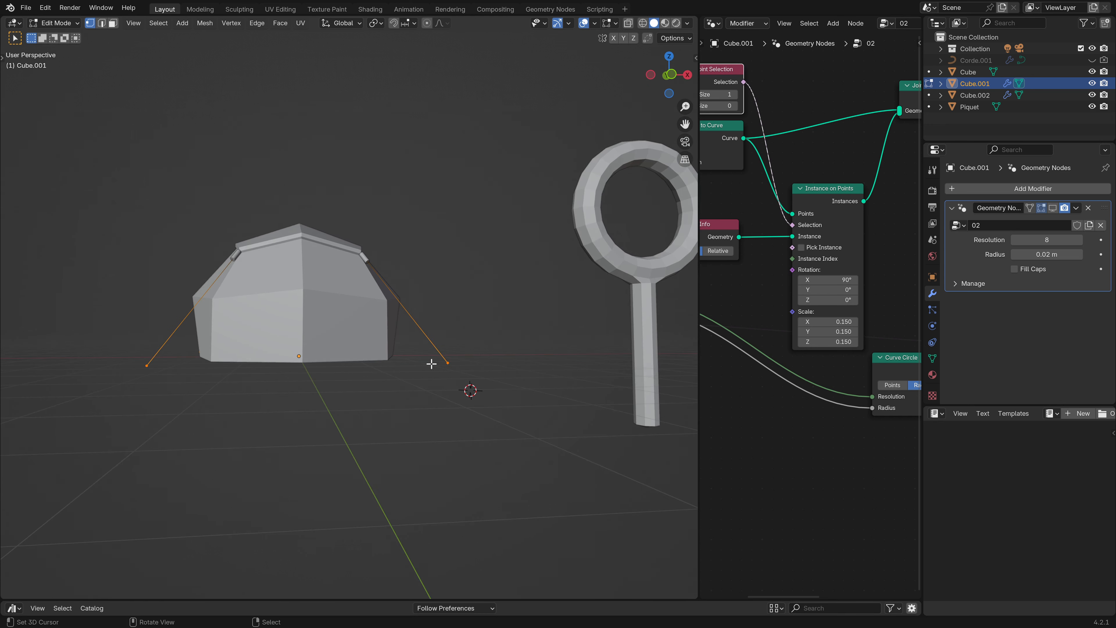
# - Try raising the lower rope ends about 0.3 m along Z and scaling them slightly outward
pyautogui.press('KP_1')
pyautogui.scroll(3, 405, 338)
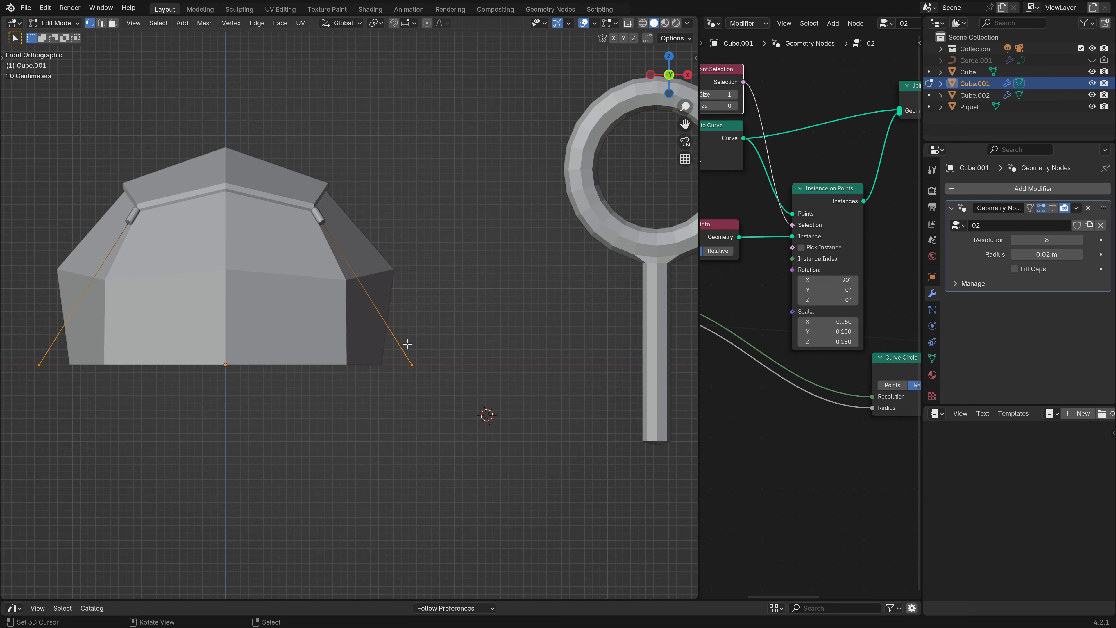
pyautogui.press('g')
pyautogui.press('z')
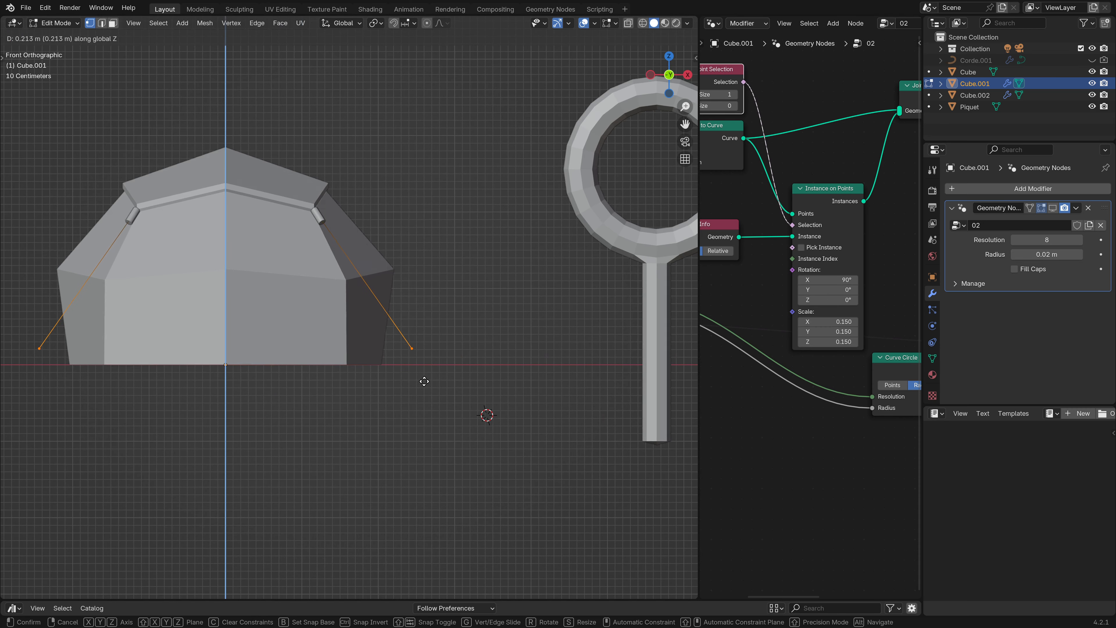
pyautogui.click(423, 376)
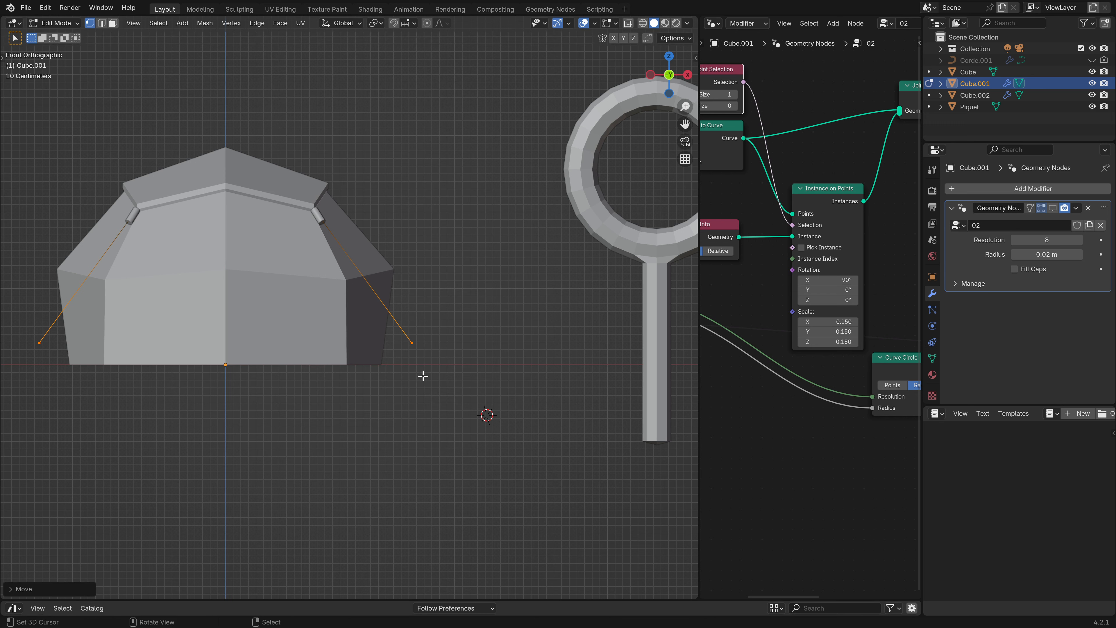
pyautogui.scroll(-3, 421, 376)
pyautogui.moveTo(414, 388); pyautogui.dragTo(325, 374, button='middle')
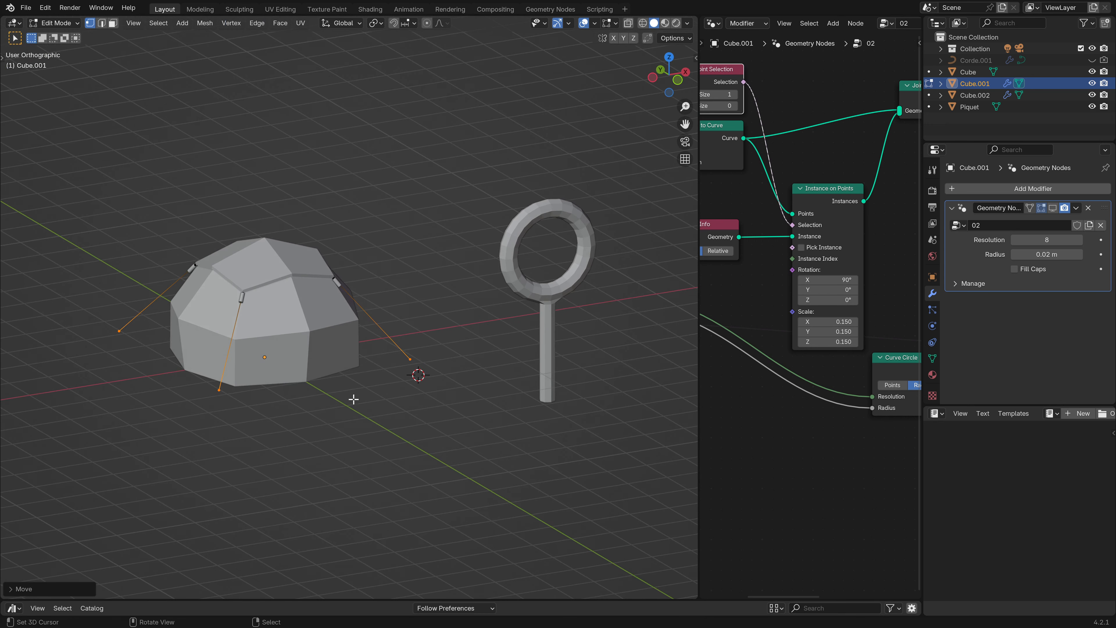
pyautogui.press('s')
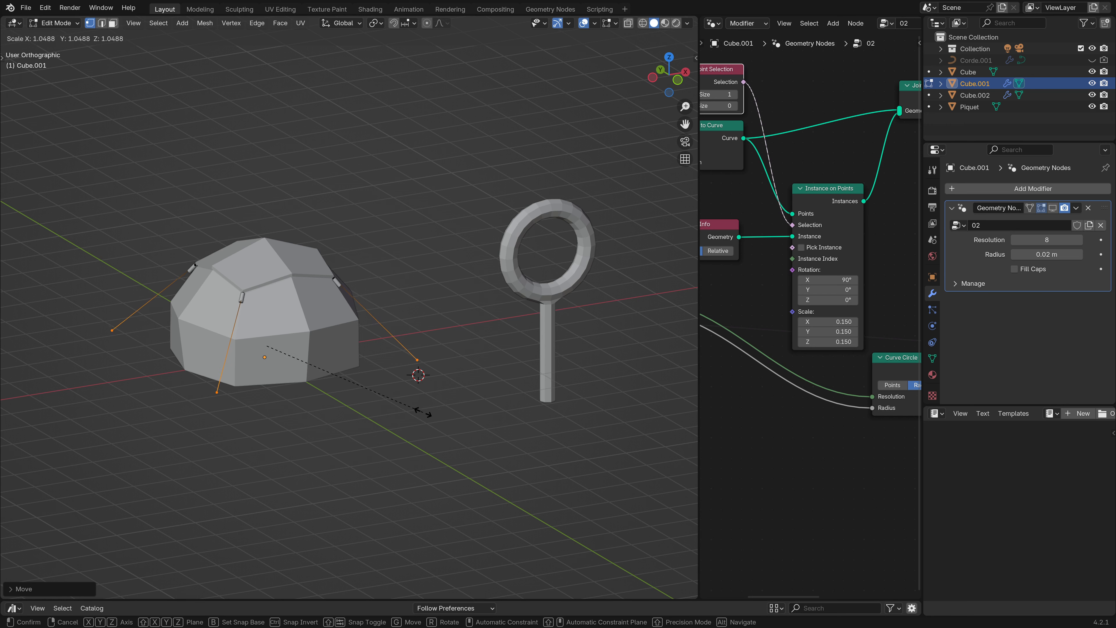
pyautogui.click(404, 404)
pyautogui.scroll(2, 405, 356)
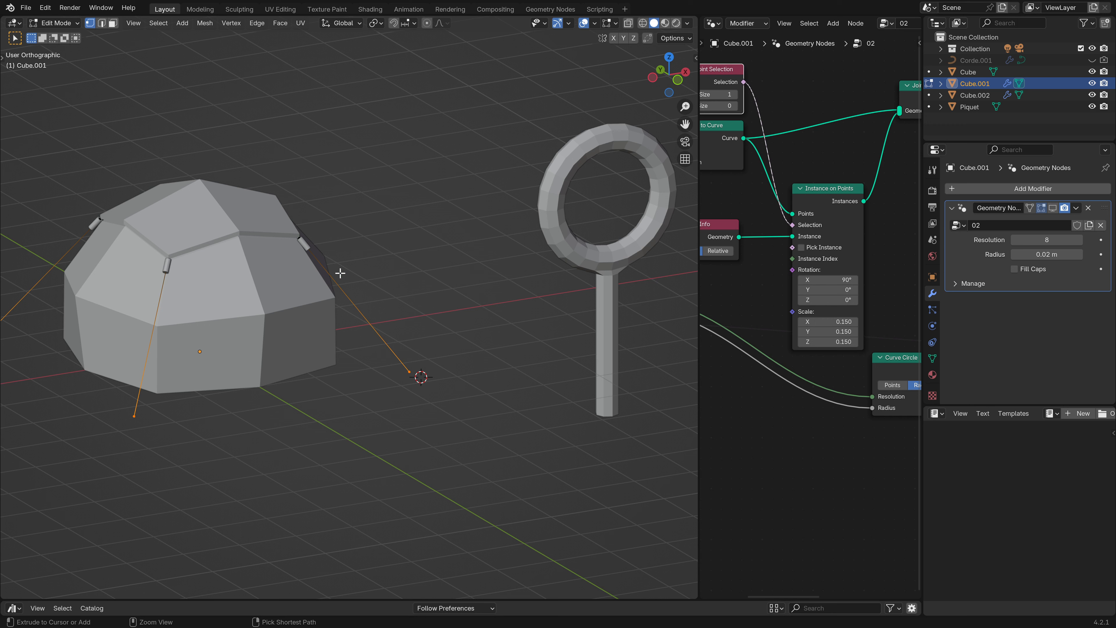
# - Turn off the sleeves' Geometry Nodes viewport display and select the sleeves together with the guy ropes
pyautogui.press('Tab')
pyautogui.click(307, 249)
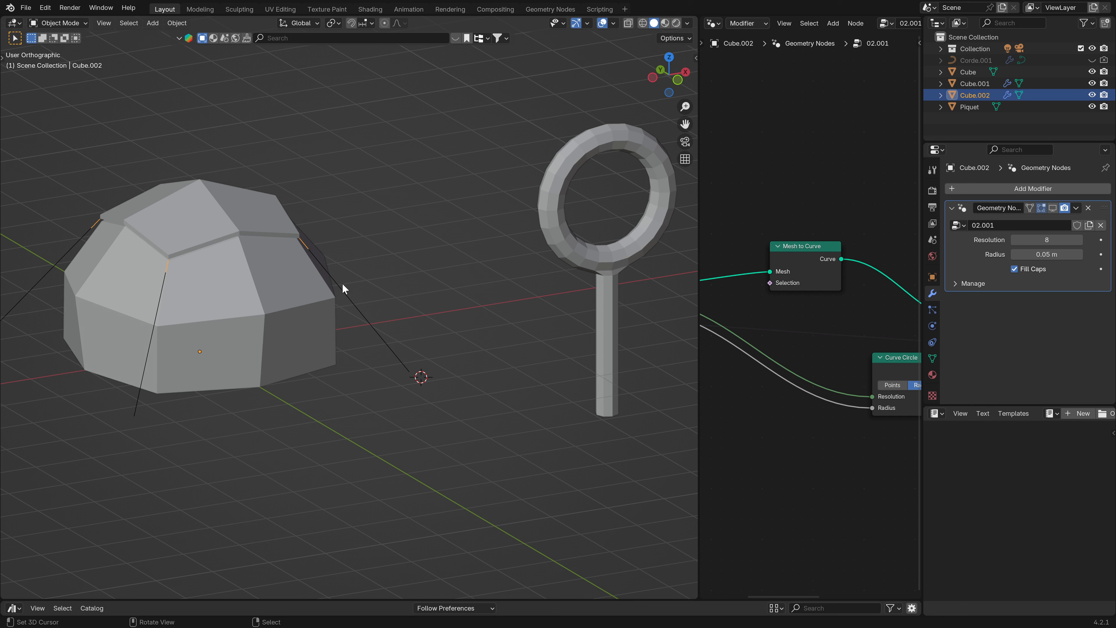
pyautogui.click(335, 290)
pyautogui.click(305, 242)
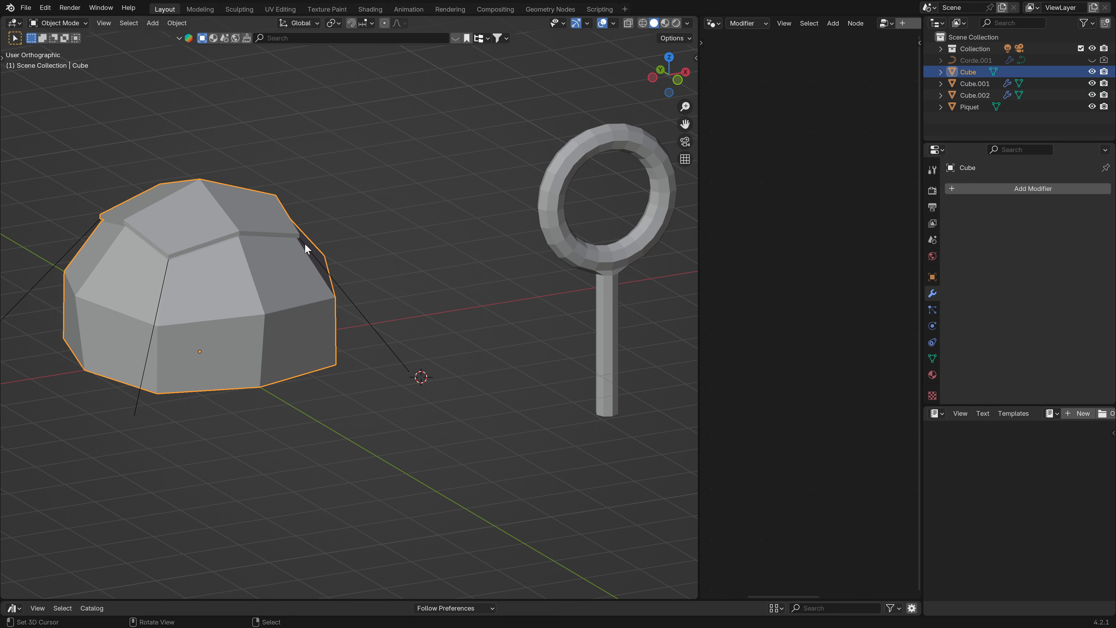
pyautogui.keyDown('shift'); pyautogui.click(381, 333); pyautogui.keyUp('shift')
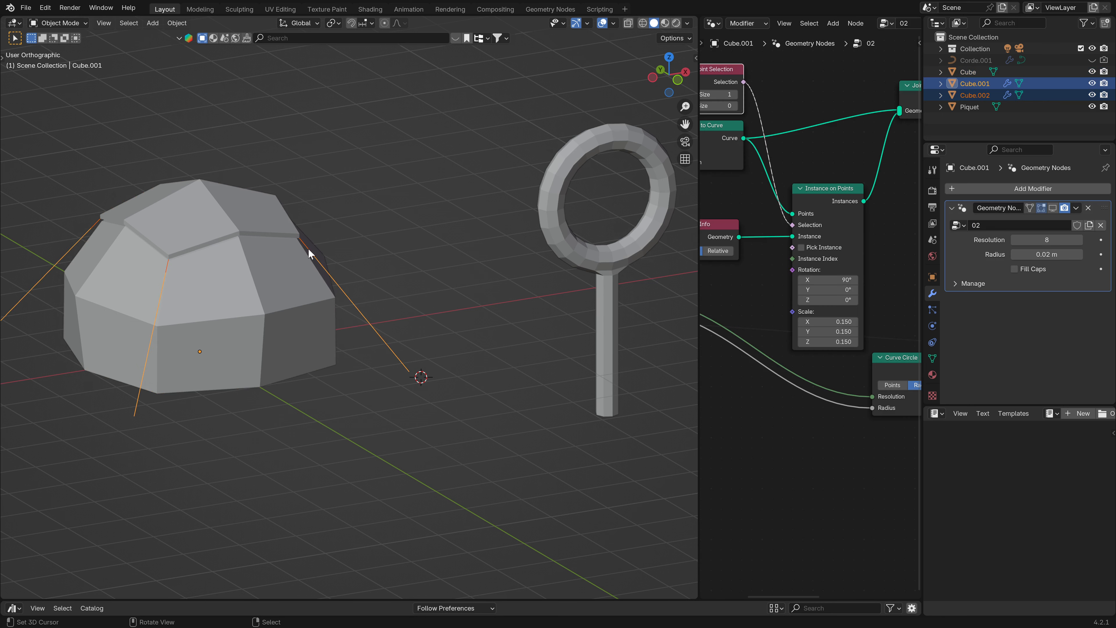
# - Try to raise the selected rope and sleeve vertices together along Z in front orthographic view
pyautogui.press('Tab')
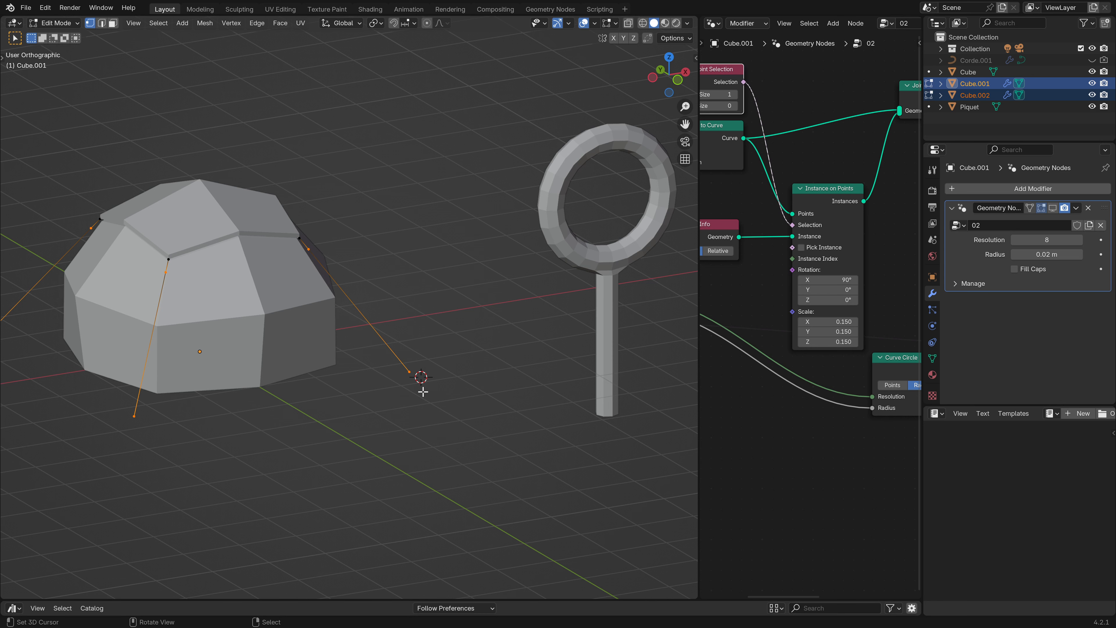
pyautogui.press('KP_1')
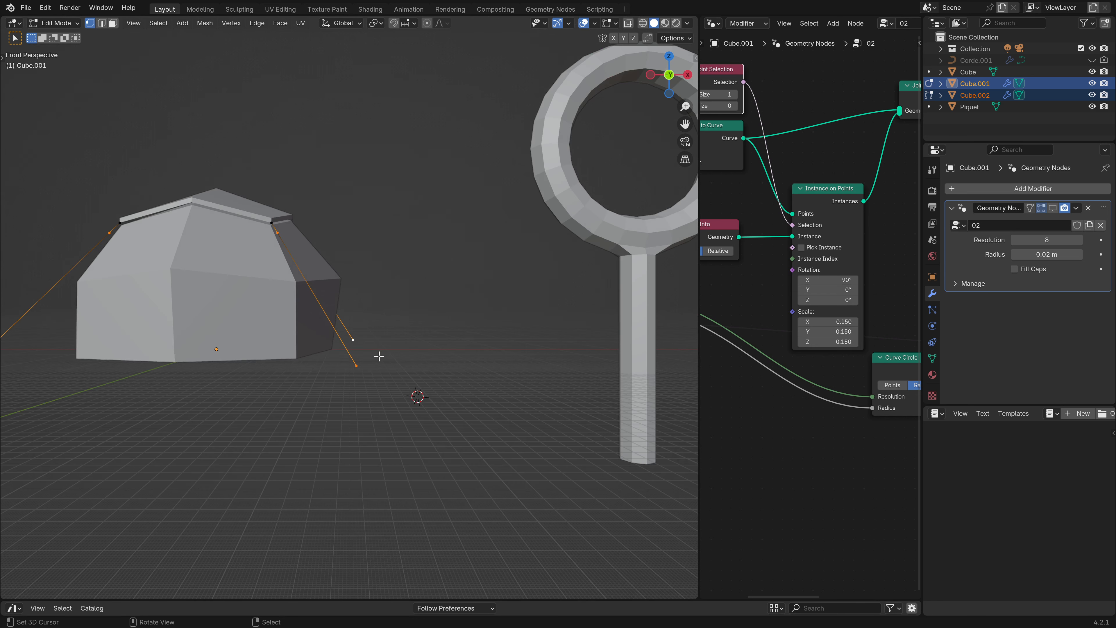
pyautogui.press('KP_5')
pyautogui.keyDown('shift'); pyautogui.moveTo(379, 355); pyautogui.dragTo(457, 391, button='middle'); pyautogui.keyUp('shift')
pyautogui.press('g')
pyautogui.press('z')
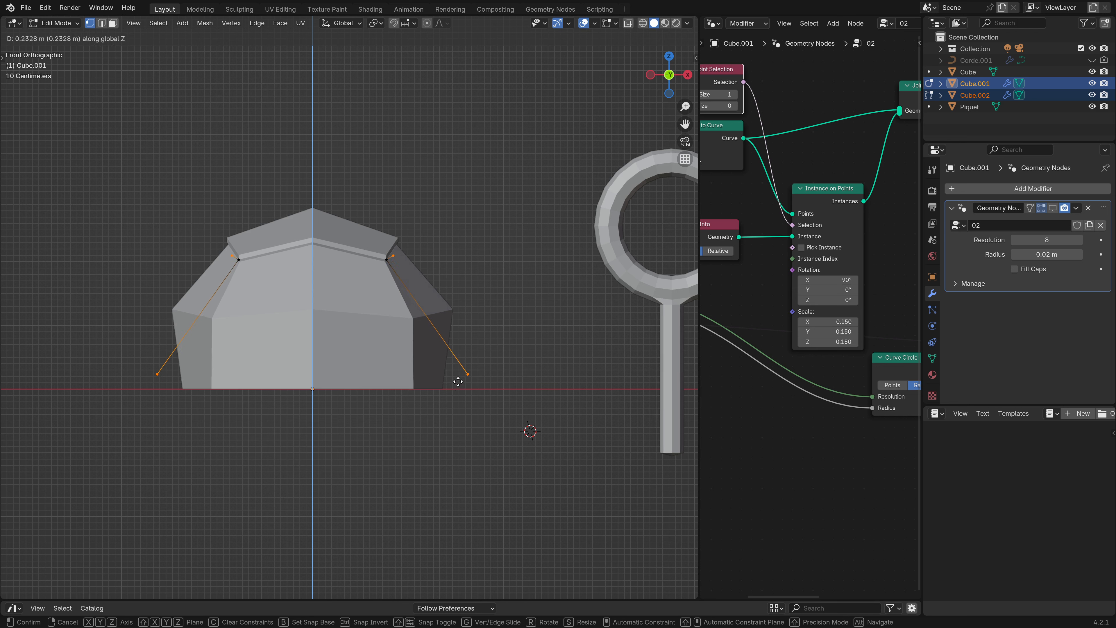
pyautogui.click(457, 388)
pyautogui.moveTo(457, 389); pyautogui.dragTo(459, 314, button='middle')
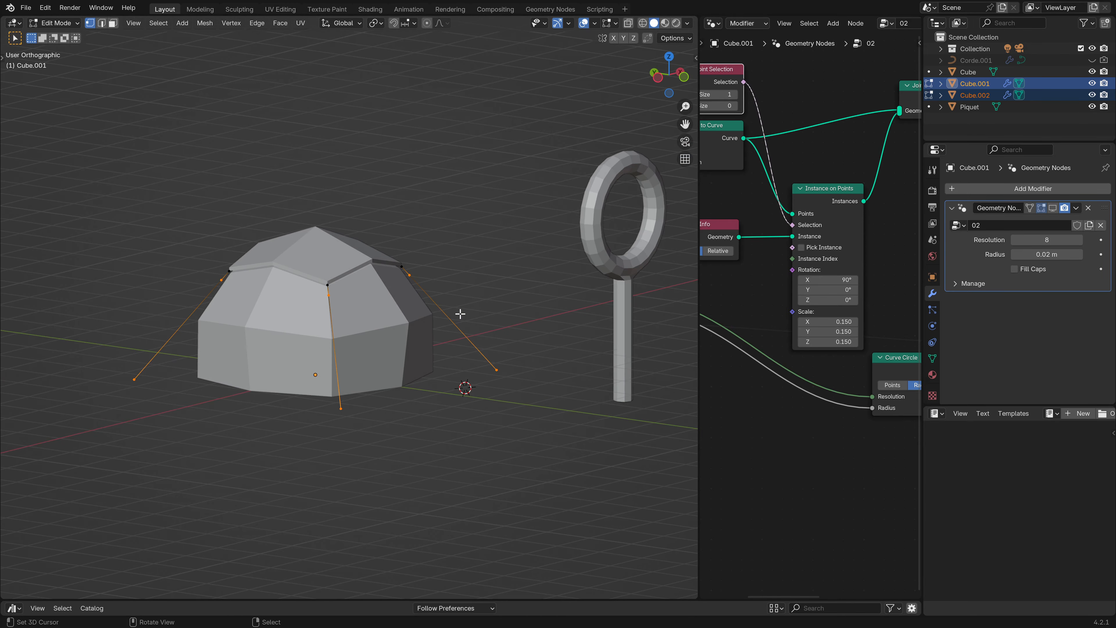
pyautogui.scroll(3, 522, 402)
pyautogui.press('Tab')
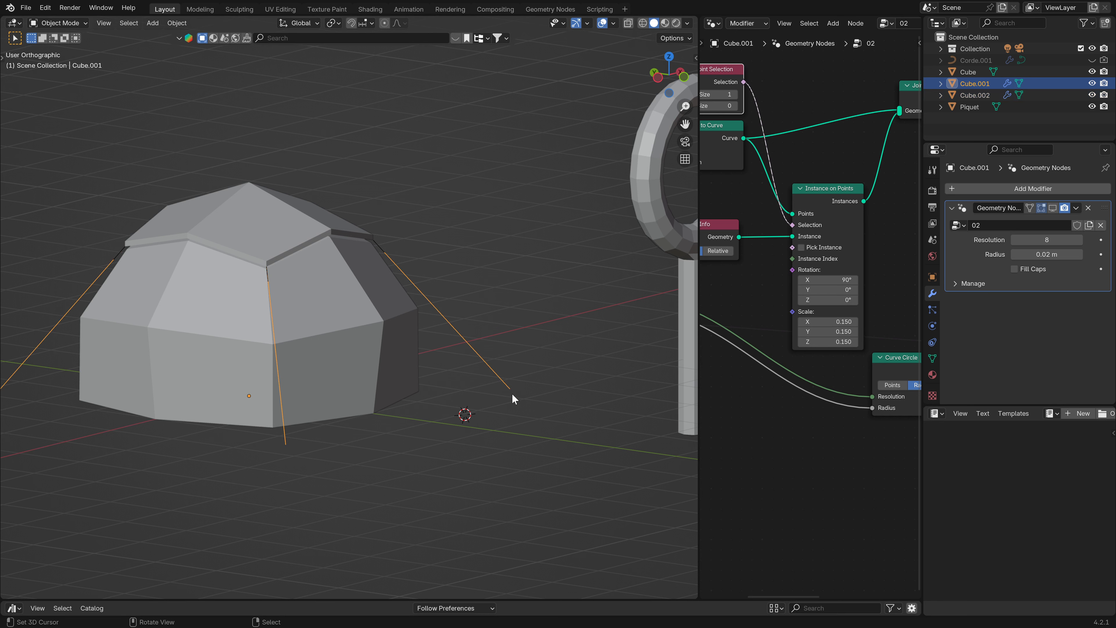
# - Edit only the guy ropes and raise their lower ends about 0.25 m along Z in an enlarged front orthographic view
pyautogui.press('Tab')
pyautogui.press('KP_1')
pyautogui.press('KP_5')
pyautogui.press('KP_5')
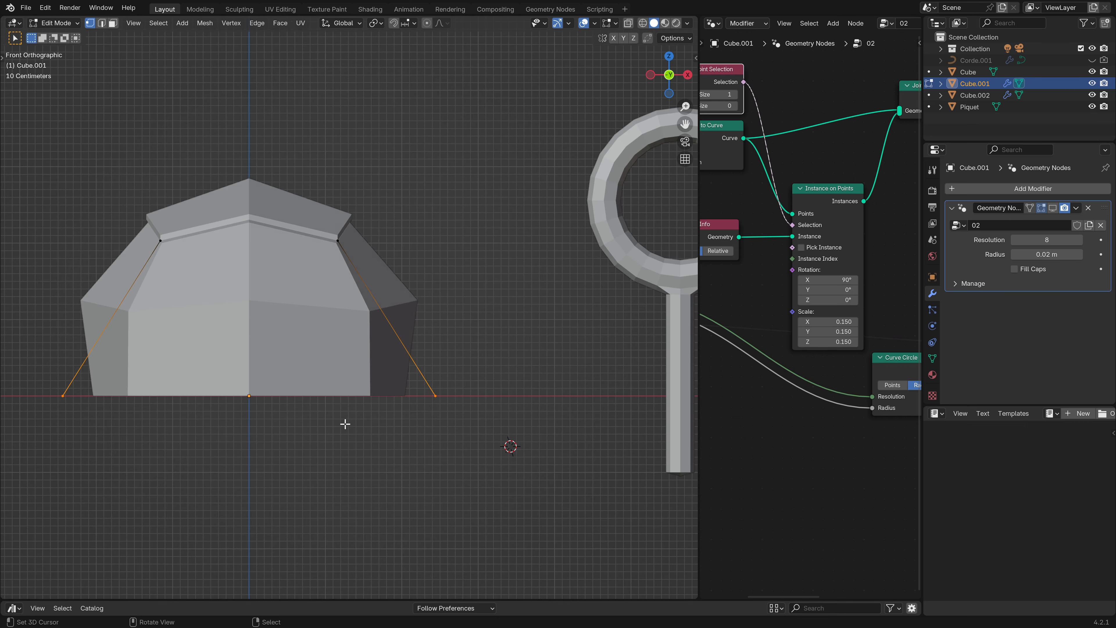
pyautogui.moveTo(699, 57); pyautogui.dragTo(904, 56)
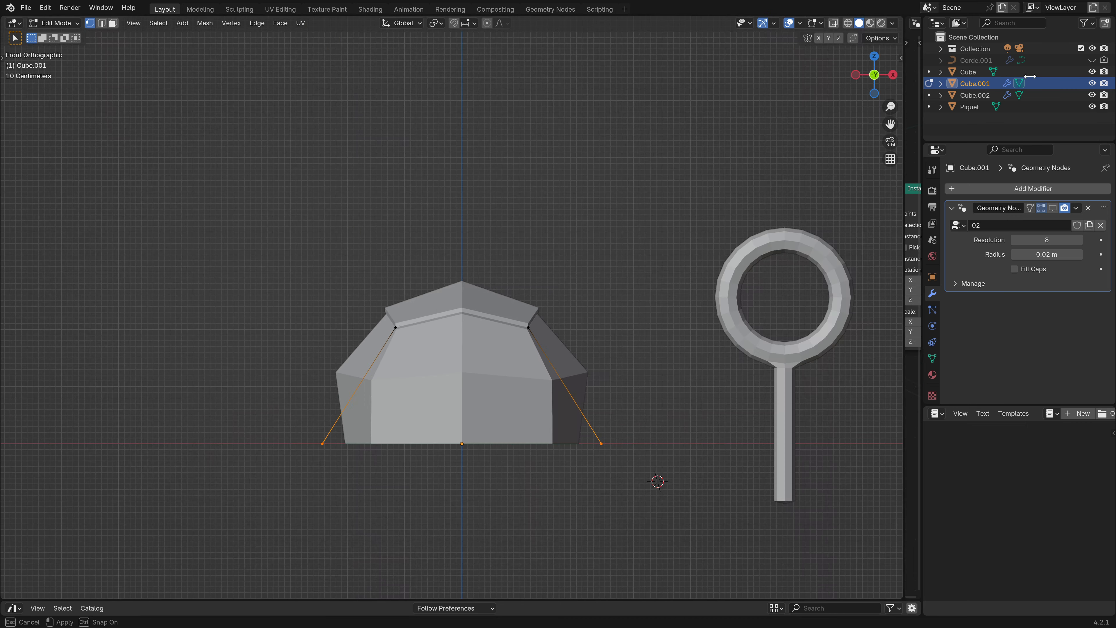
pyautogui.scroll(2, 558, 378)
pyautogui.press('g')
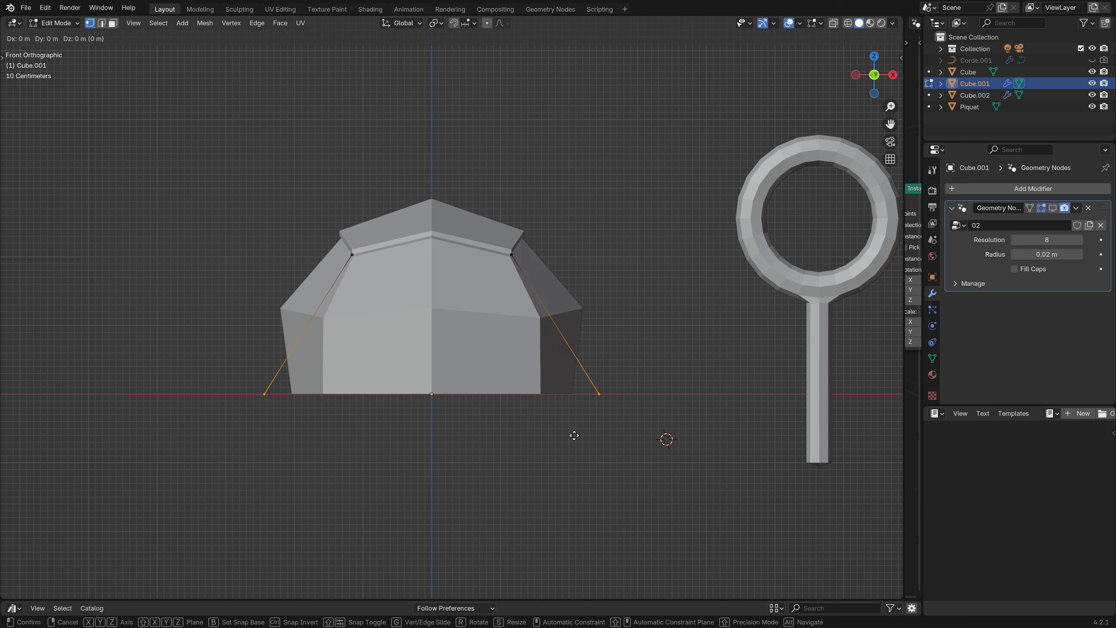
pyautogui.press('z')
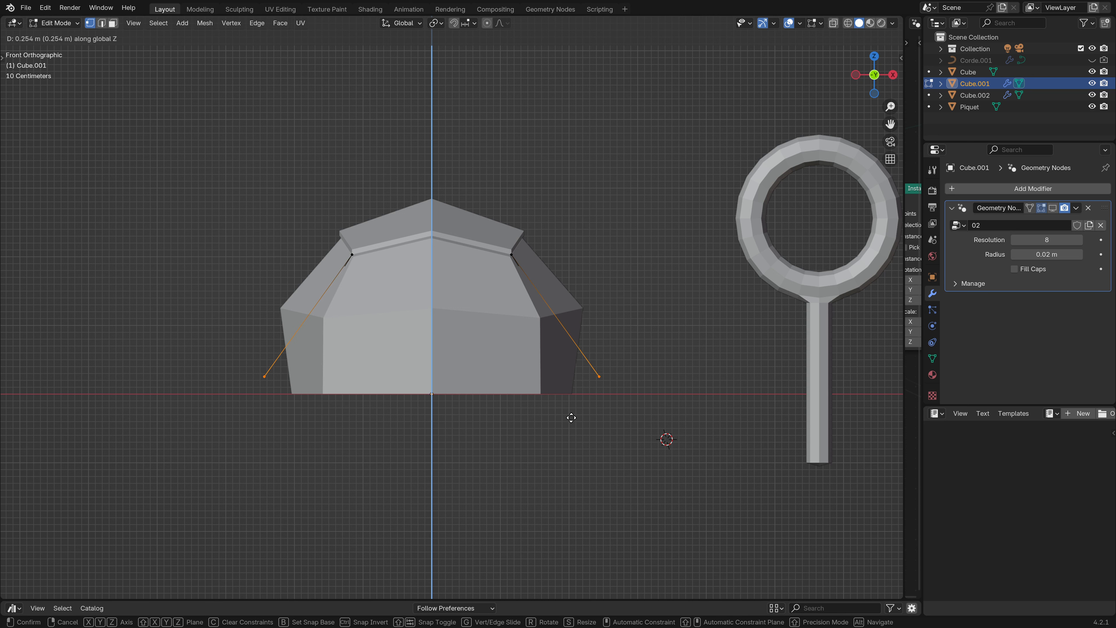
pyautogui.click(571, 417)
# - Scale the lower rope ends outward by about 1.06 and turn the ropes' modifier viewport display back on
pyautogui.moveTo(392, 389); pyautogui.dragTo(522, 395, button='middle')
pyautogui.press('s')
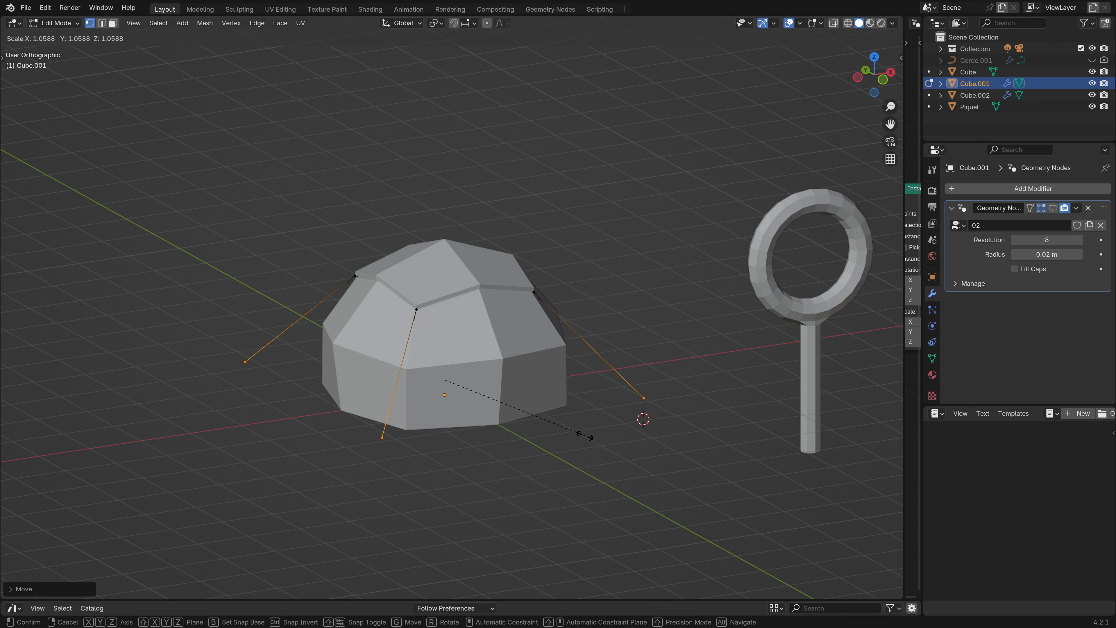
pyautogui.click(585, 435)
pyautogui.keyDown('shift'); pyautogui.moveTo(550, 433); pyautogui.dragTo(429, 384, button='middle'); pyautogui.keyUp('shift')
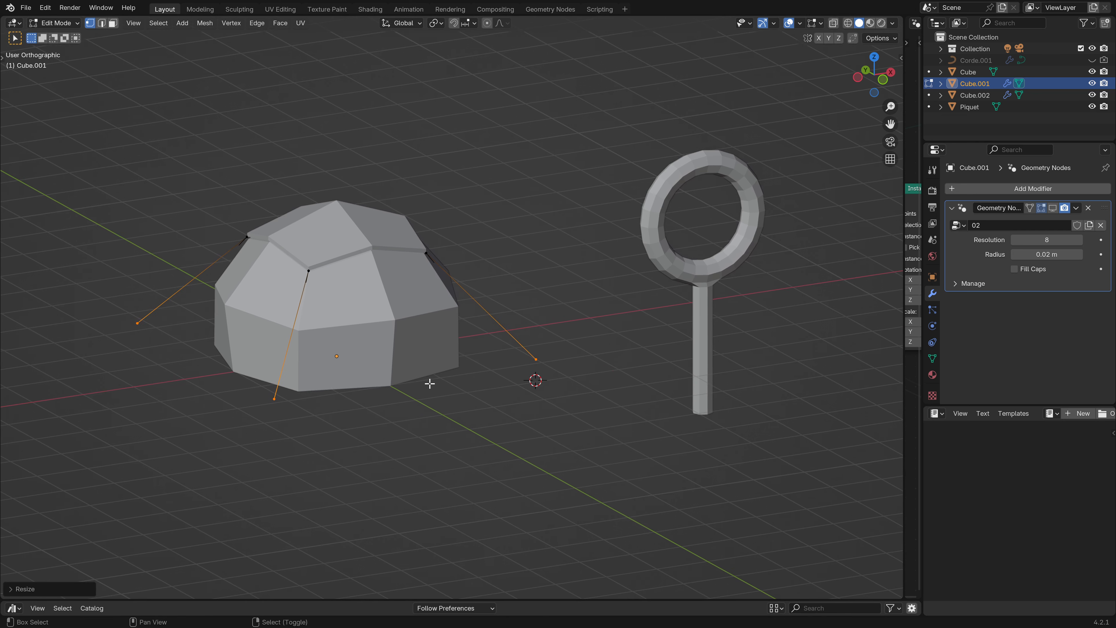
pyautogui.click(1052, 207)
pyautogui.scroll(2, 527, 364)
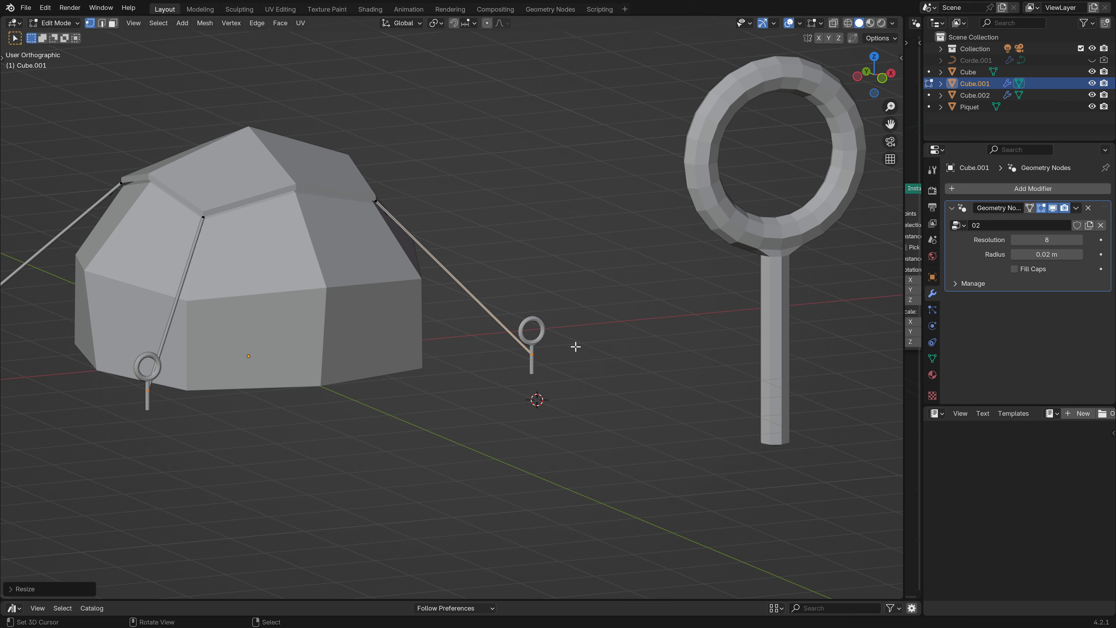
# - Lower the whole Piquet mesh along Z in Edit Mode so its origin sits just below the ring's inner top edge
pyautogui.press('Tab')
pyautogui.scroll(-3, 590, 343)
pyautogui.click(694, 268)
pyautogui.scroll(3, 717, 297)
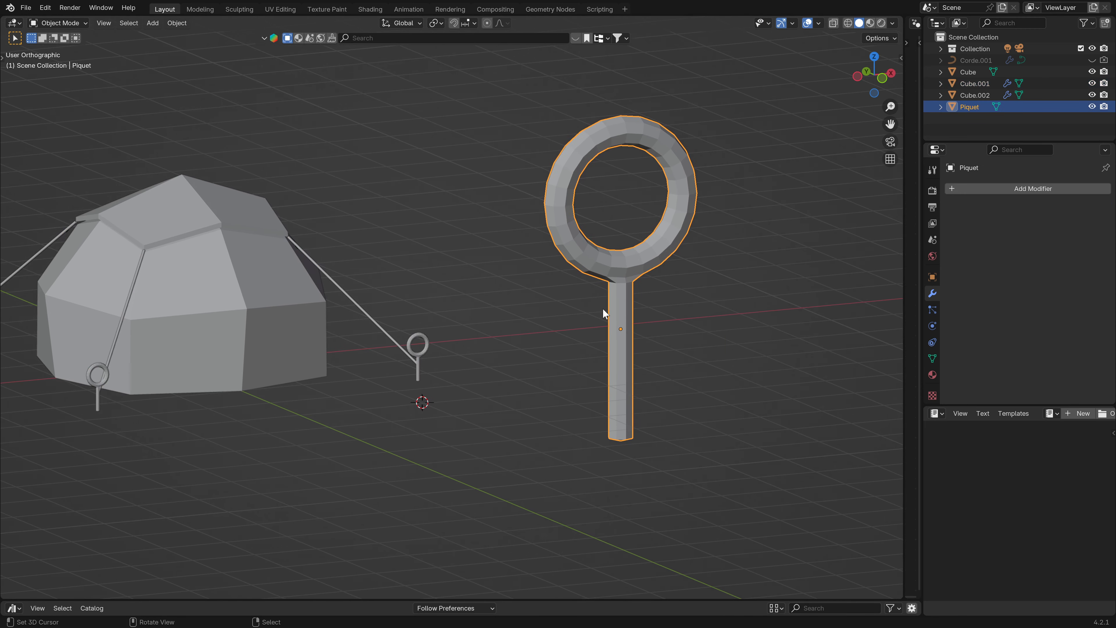
pyautogui.press('Tab')
pyautogui.scroll(3, 514, 352)
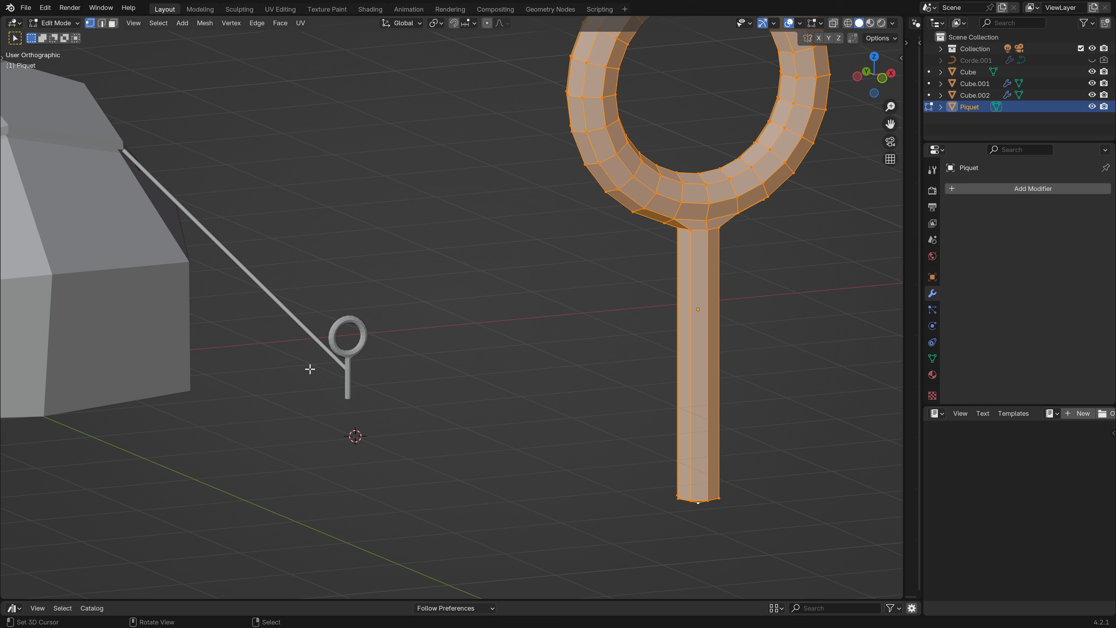
pyautogui.press('g')
pyautogui.press('z')
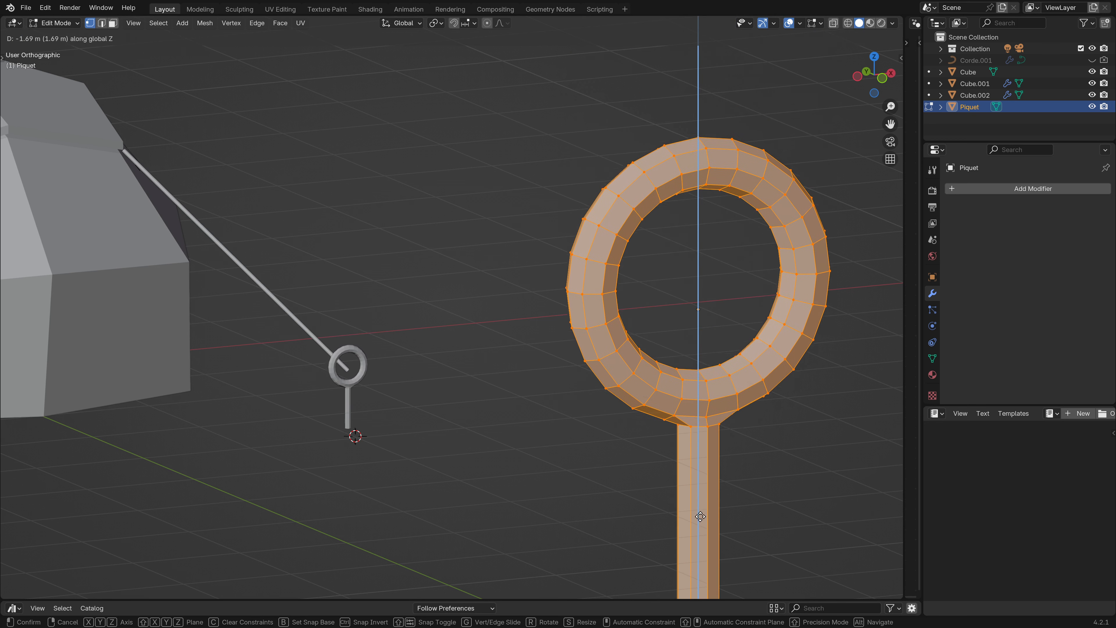
pyautogui.click(705, 21)
pyautogui.scroll(-3, 369, 339)
pyautogui.moveTo(369, 339)
pyautogui.mouseDown(button='middle')
pyautogui.moveTo(452, 336)
pyautogui.moveTo(359, 324)
pyautogui.mouseUp(button='middle')
pyautogui.scroll(-2, 433, 300)
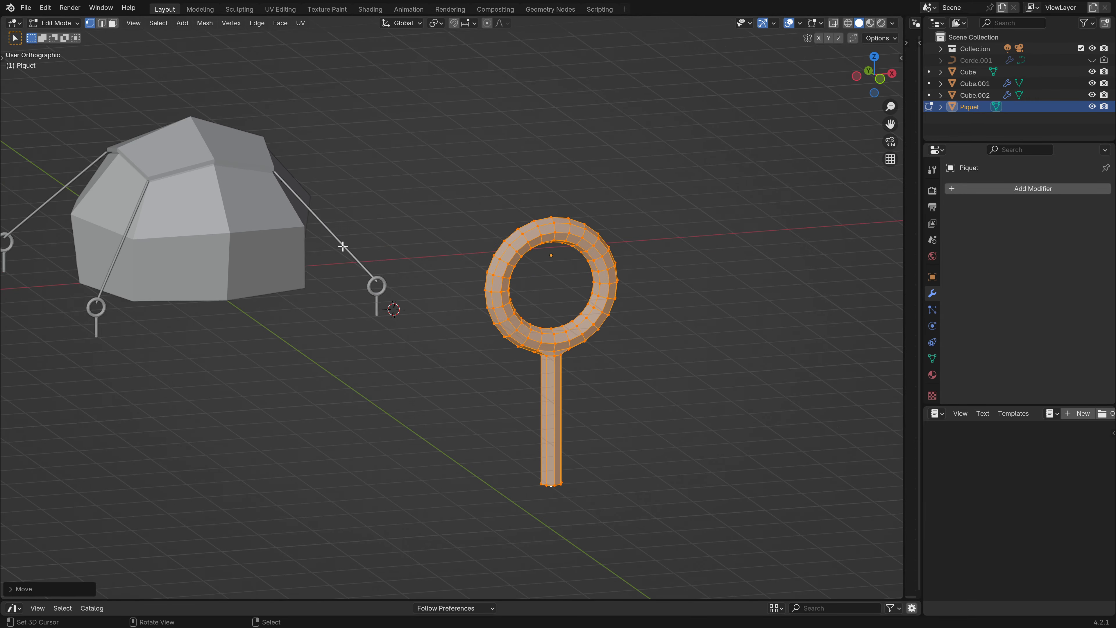
# - Select the edge loop around the cross-section at the top of the peg's ring
pyautogui.scroll(3, 566, 279)
pyautogui.moveTo(558, 238)
pyautogui.mouseDown(button='middle')
pyautogui.moveTo(546, 210)
pyautogui.moveTo(555, 230)
pyautogui.mouseUp(button='middle')
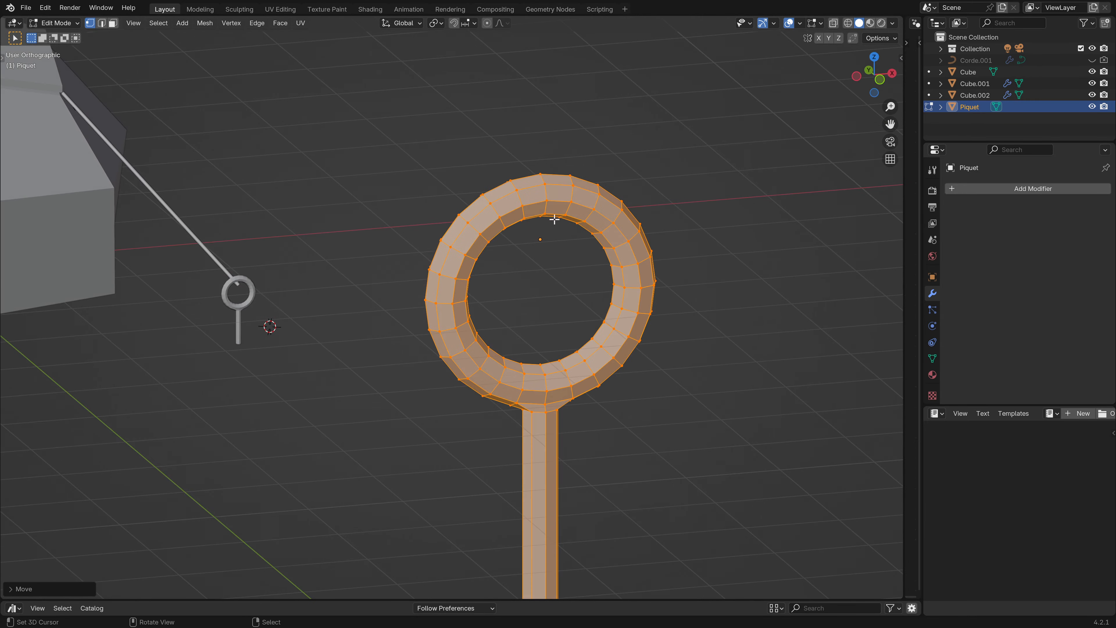
pyautogui.click(546, 185)
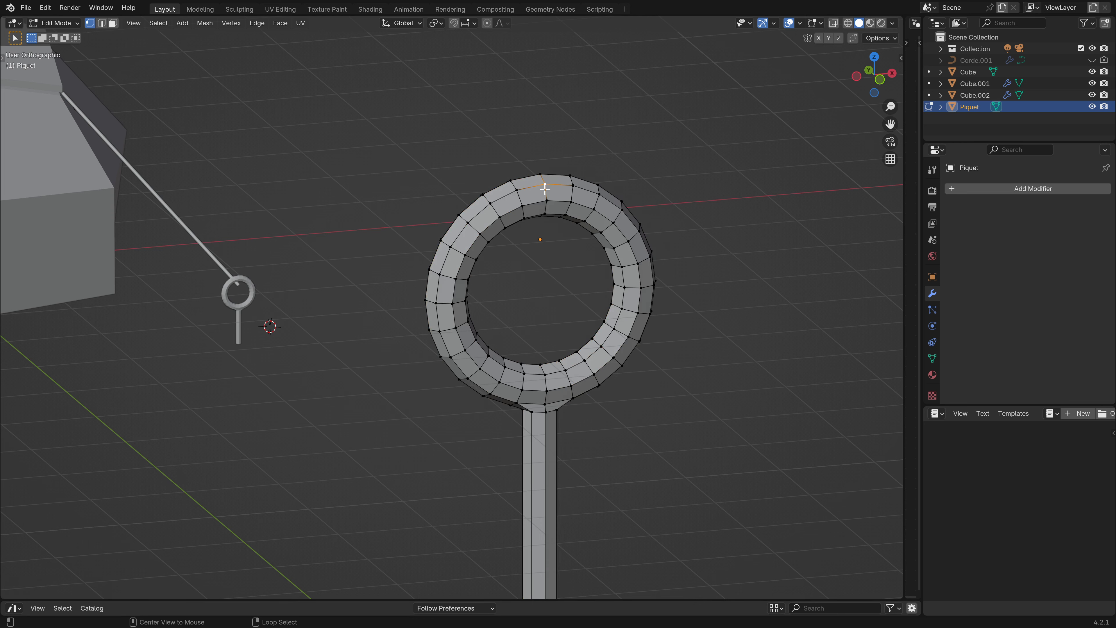
pyautogui.keyDown('alt'); pyautogui.rightClick(545, 189); pyautogui.keyUp('alt')
pyautogui.scroll(-2, 560, 255)
pyautogui.keyDown('shift'); pyautogui.moveTo(532, 263); pyautogui.dragTo(439, 276, button='middle'); pyautogui.keyUp('shift')
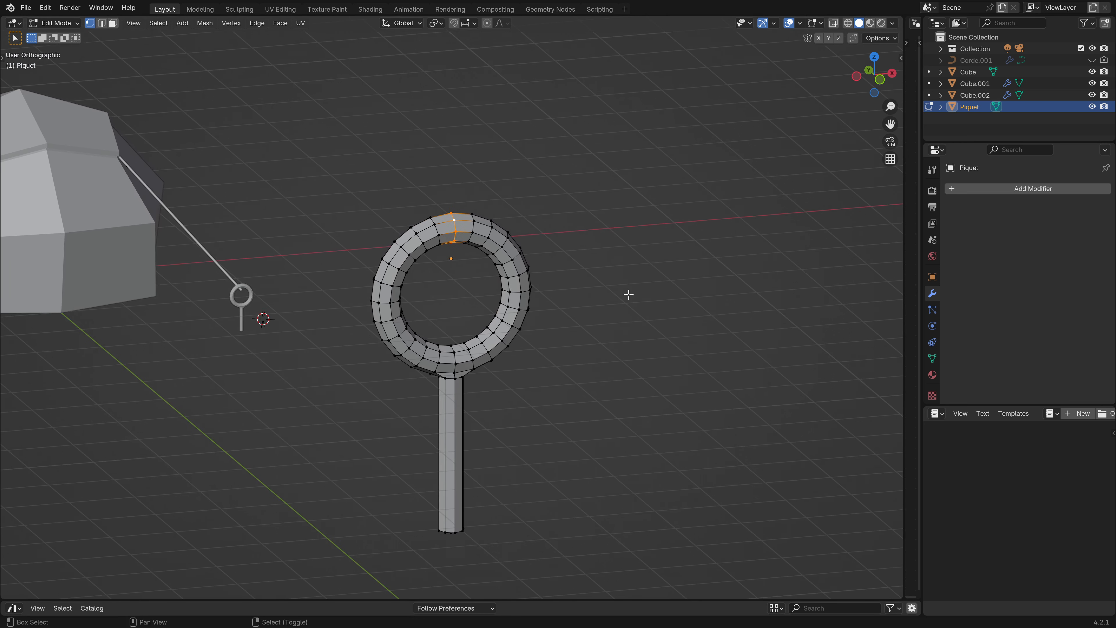
pyautogui.hotkey('shift', 'a')
pyautogui.click(596, 304)
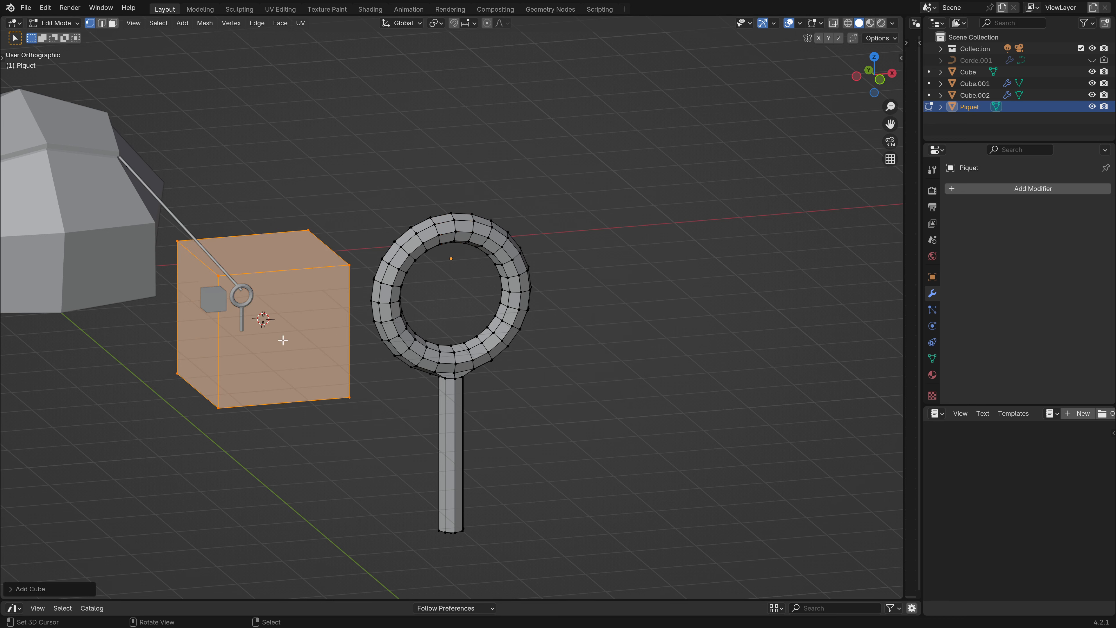
pyautogui.hotkey('ctrl', 'z')
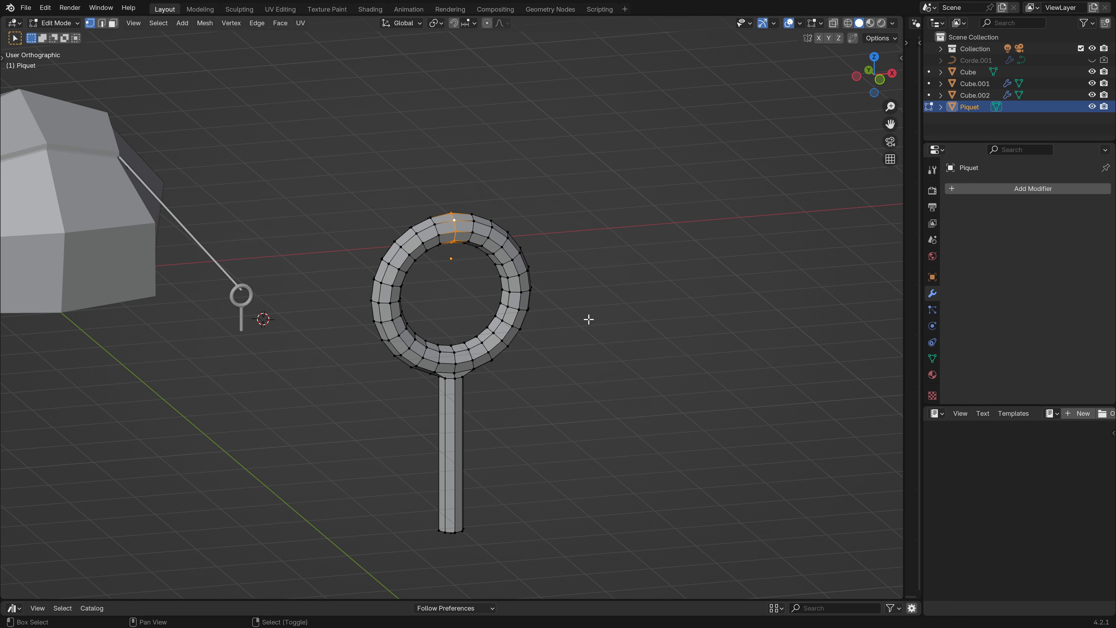
# - Snap the 3D cursor to the selected ring loop and add a cube there within the Piquet mesh
pyautogui.hotkey('shift', 's')
pyautogui.click(586, 385)
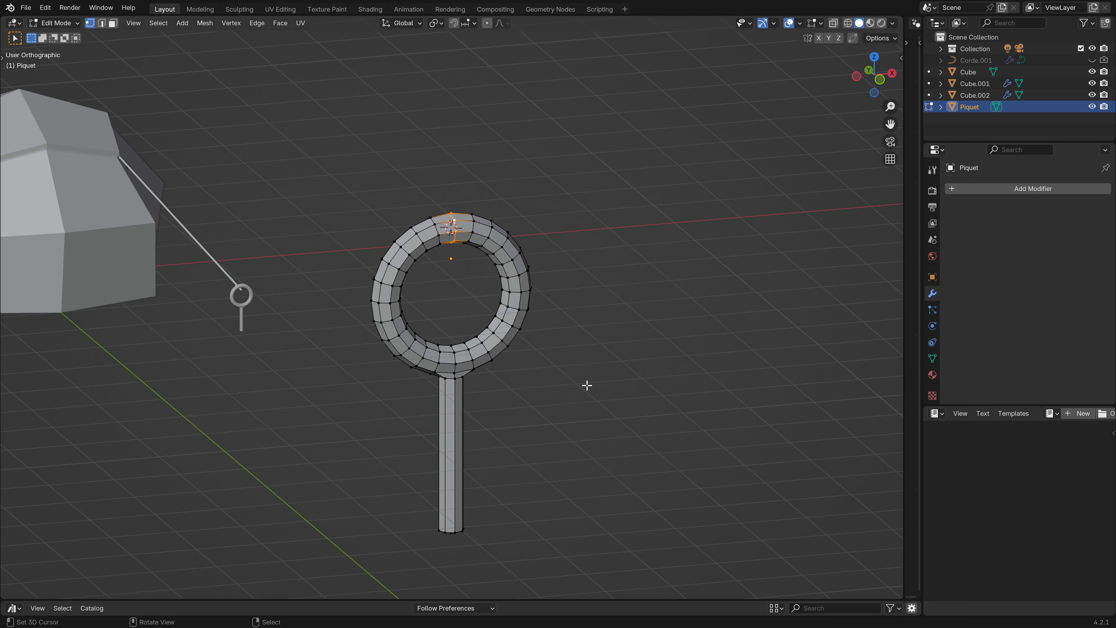
pyautogui.hotkey('shift', 'a')
pyautogui.click(537, 271)
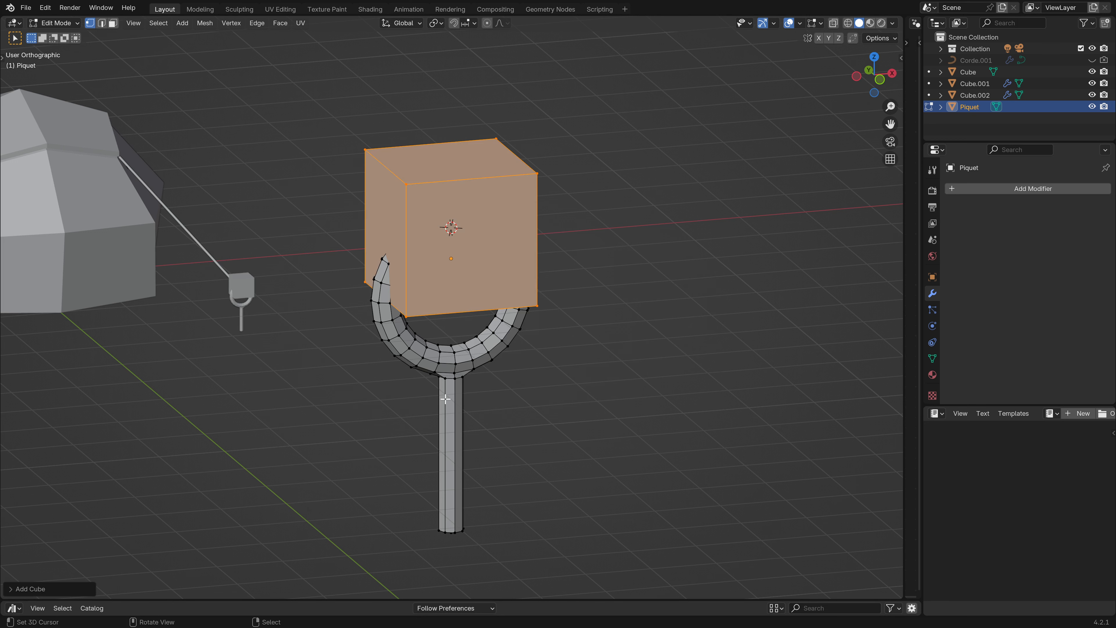
# - Subdivide the cube once with Smoothness 1, Fractal 4.230 and Random Seed 2 to get an irregular knot
pyautogui.rightClick(586, 375)
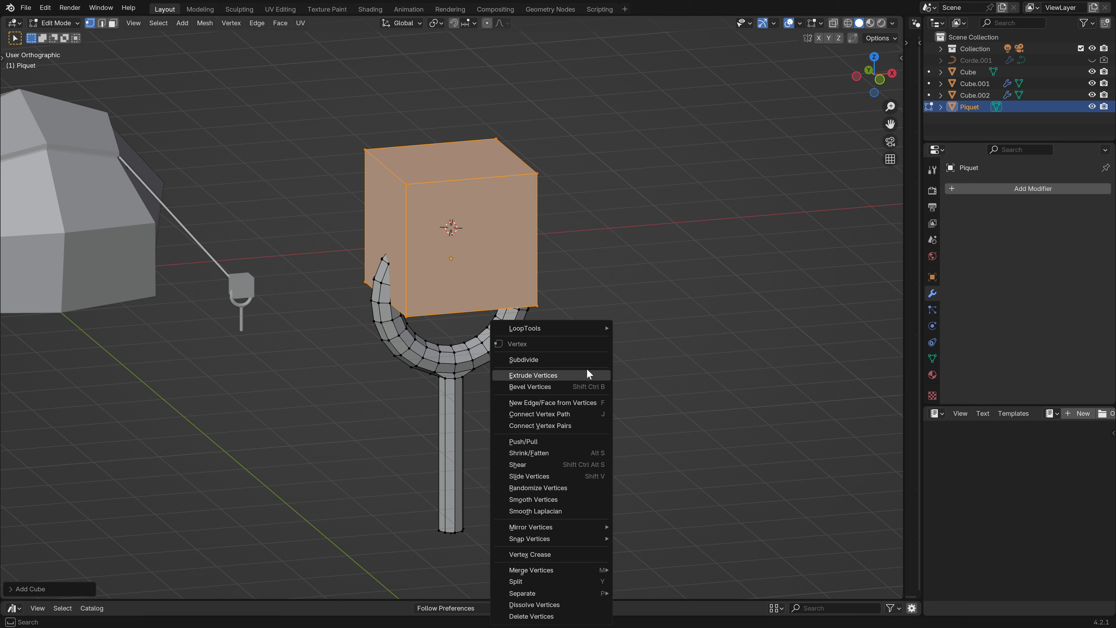
pyautogui.click(544, 360)
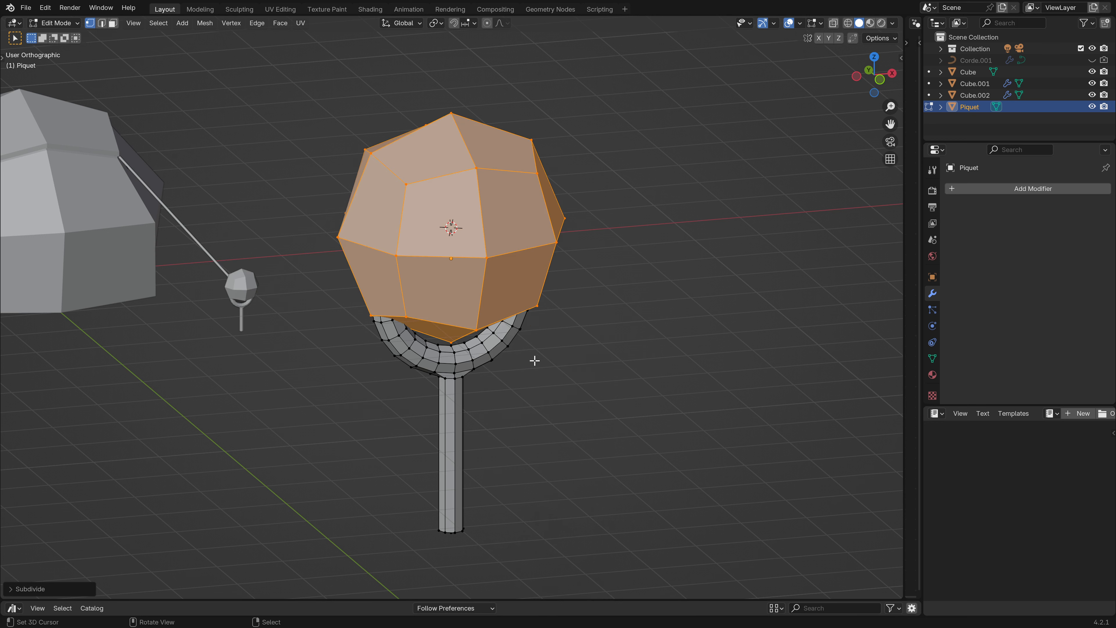
pyautogui.click(17, 590)
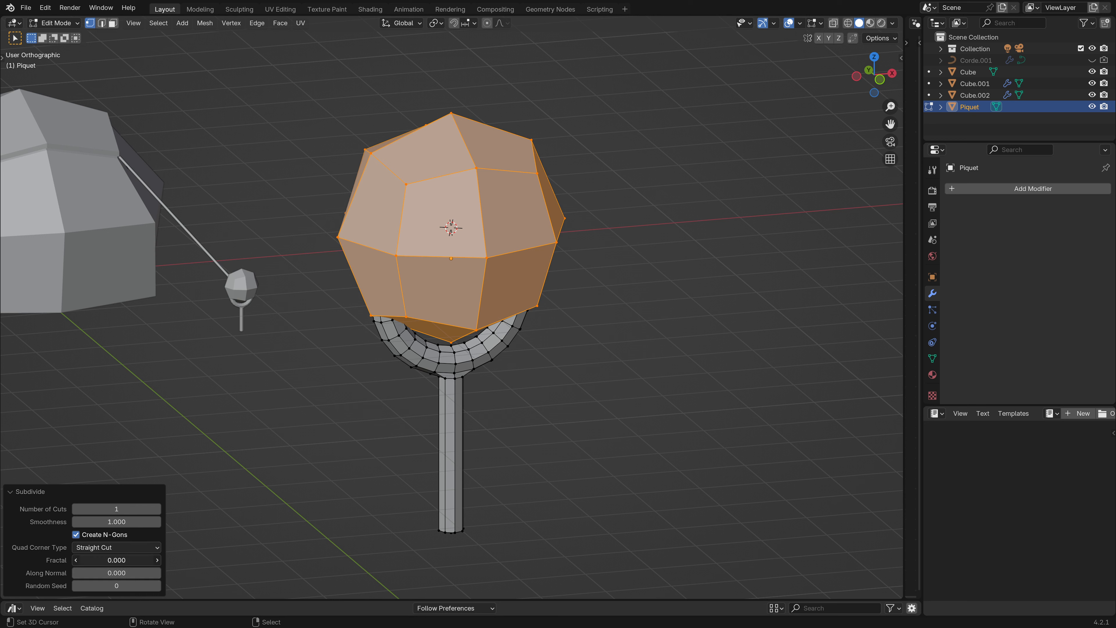
pyautogui.moveTo(116, 560); pyautogui.dragTo(169, 559)
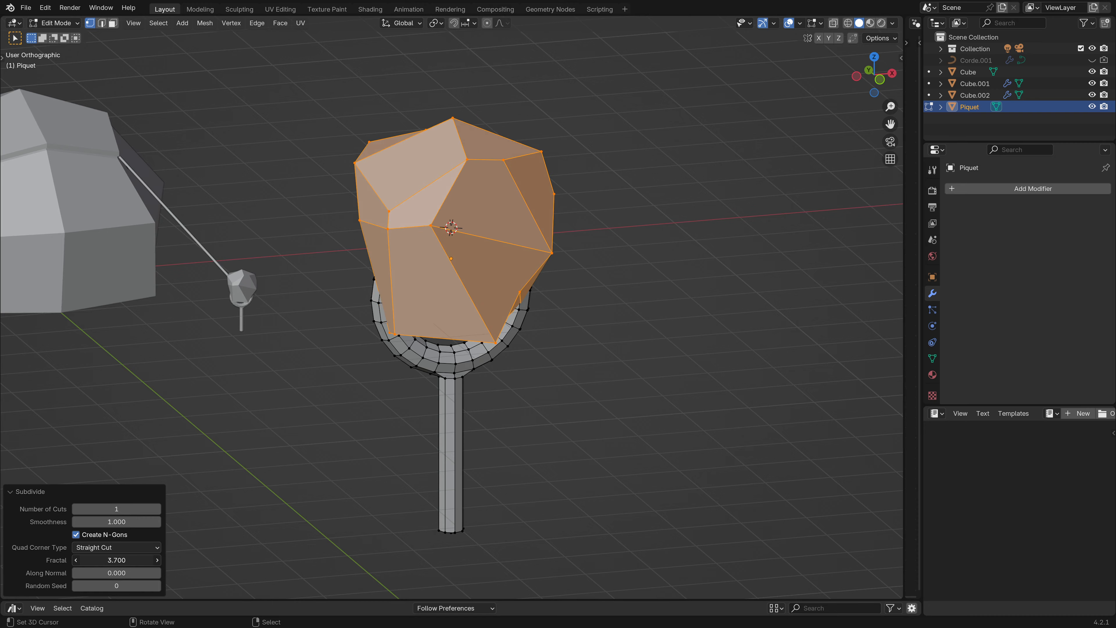
pyautogui.moveTo(294, 364)
pyautogui.mouseDown(button='middle')
pyautogui.moveTo(334, 347)
pyautogui.moveTo(299, 331)
pyautogui.moveTo(358, 348)
pyautogui.moveTo(307, 374)
pyautogui.mouseUp(button='middle')
pyautogui.moveTo(114, 560); pyautogui.dragTo(125, 560)
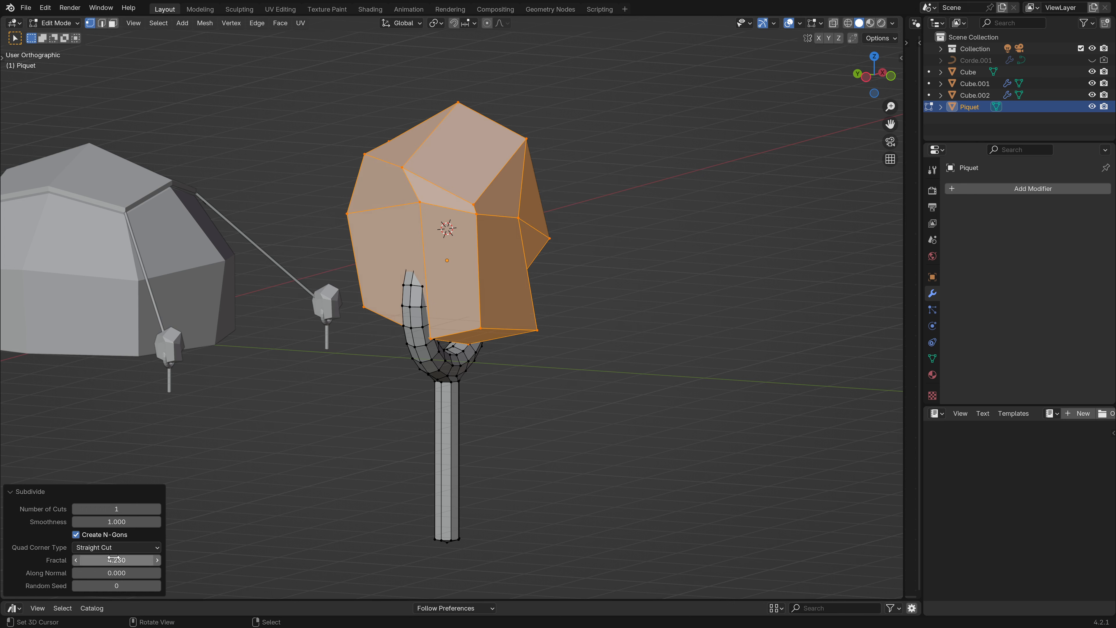
pyautogui.click(157, 586)
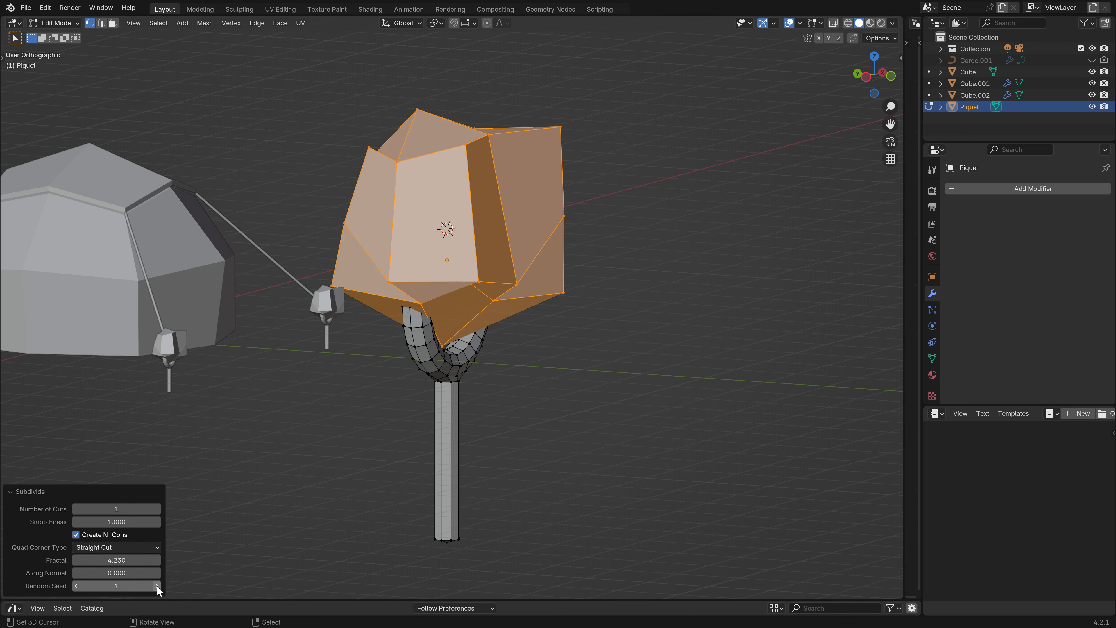
pyautogui.click(157, 586)
# - Scale the knot to about 0.54 and move it about -0.13 m in X and -0.28 m in Z over the ring
pyautogui.moveTo(272, 343); pyautogui.dragTo(591, 285, button='middle')
pyautogui.press('s')
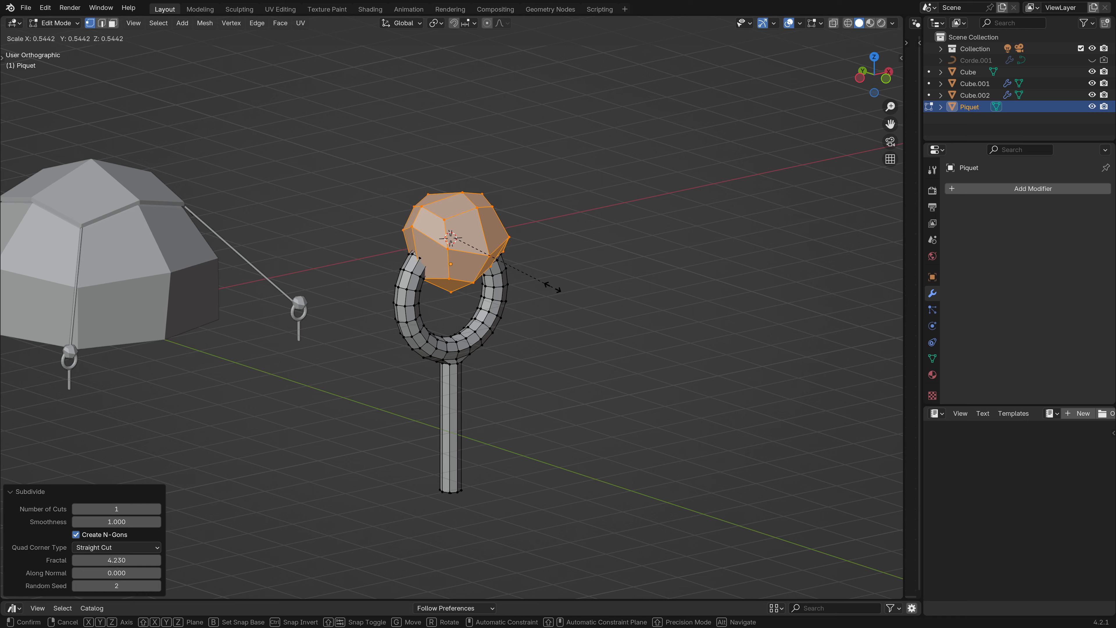
pyautogui.click(546, 284)
pyautogui.press('g')
pyautogui.click(547, 303)
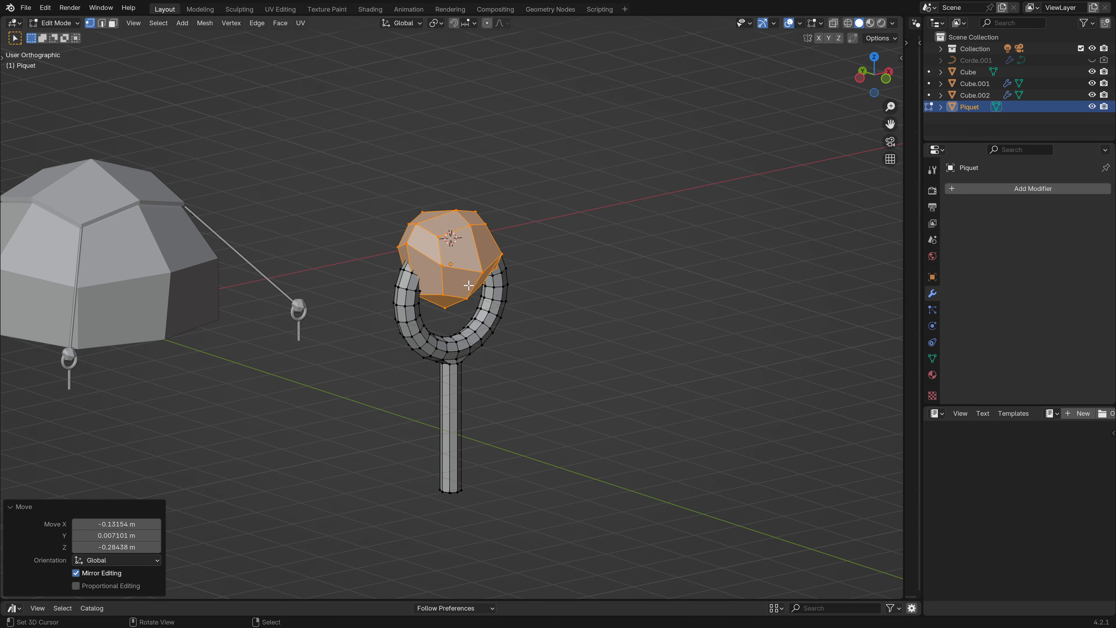
# - Stretch the knot along X by about 1.1
pyautogui.scroll(2, 468, 288)
pyautogui.moveTo(465, 292); pyautogui.dragTo(248, 234, button='middle')
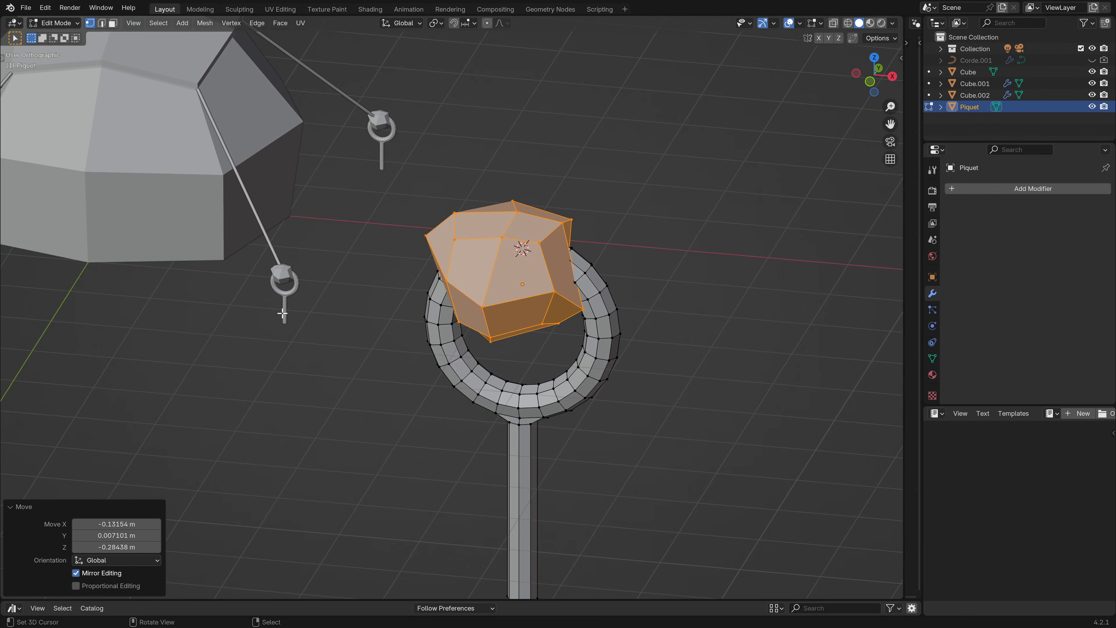
pyautogui.moveTo(531, 304); pyautogui.dragTo(533, 299, button='middle')
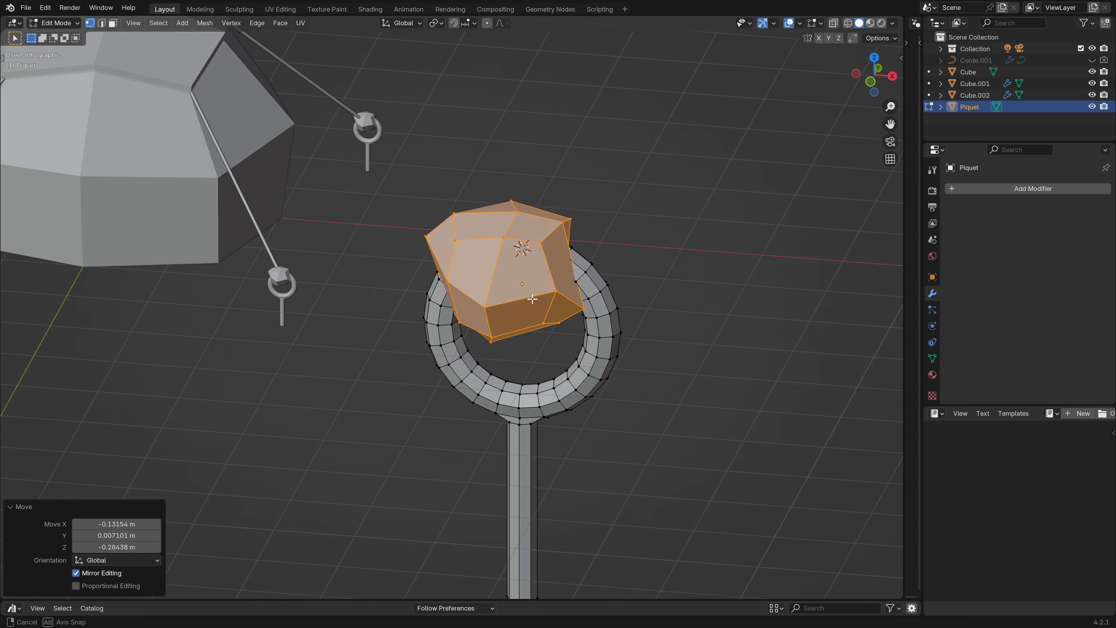
pyautogui.press('s')
pyautogui.press('x')
pyautogui.click(601, 323)
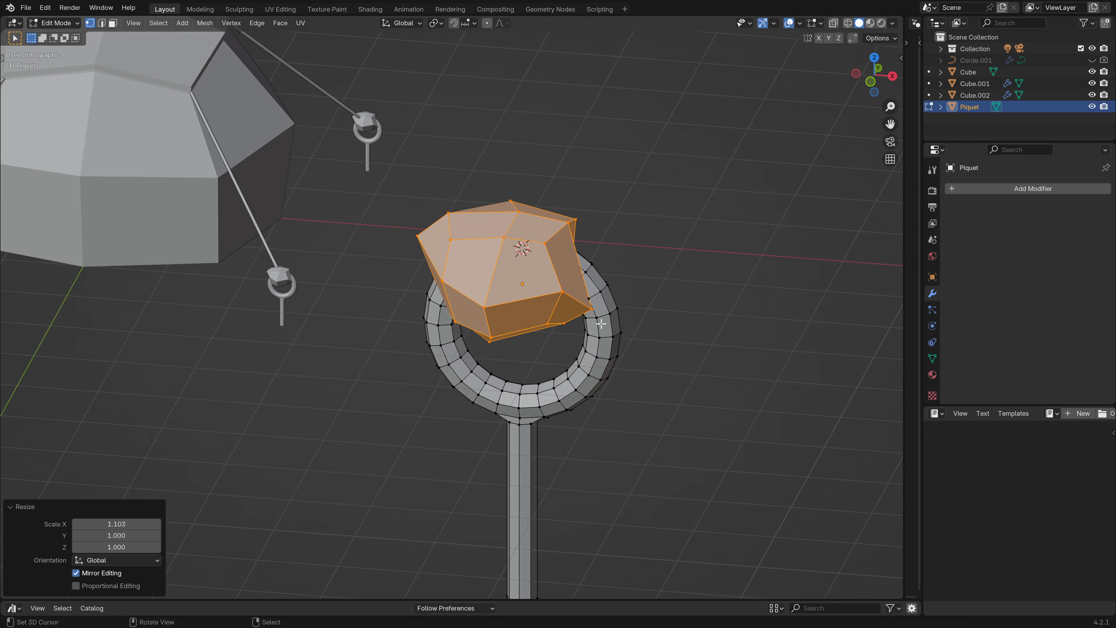
# - Smooth the knot's vertices with Smoothing 0.5, reposition the knot on the ring's top, and return to Object Mode
pyautogui.press('w')
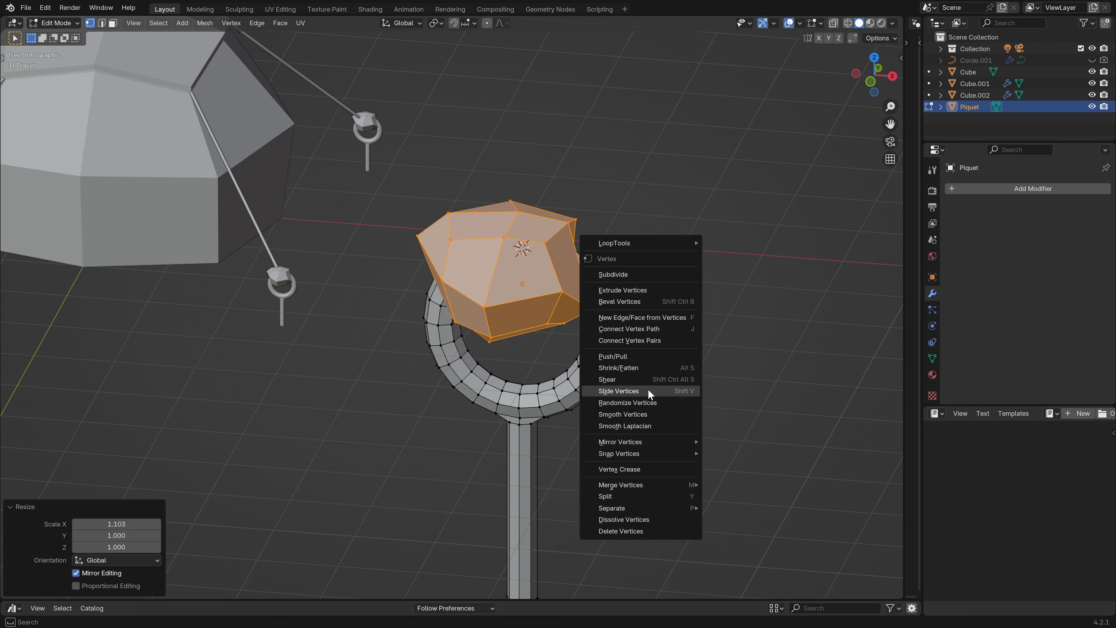
pyautogui.click(652, 417)
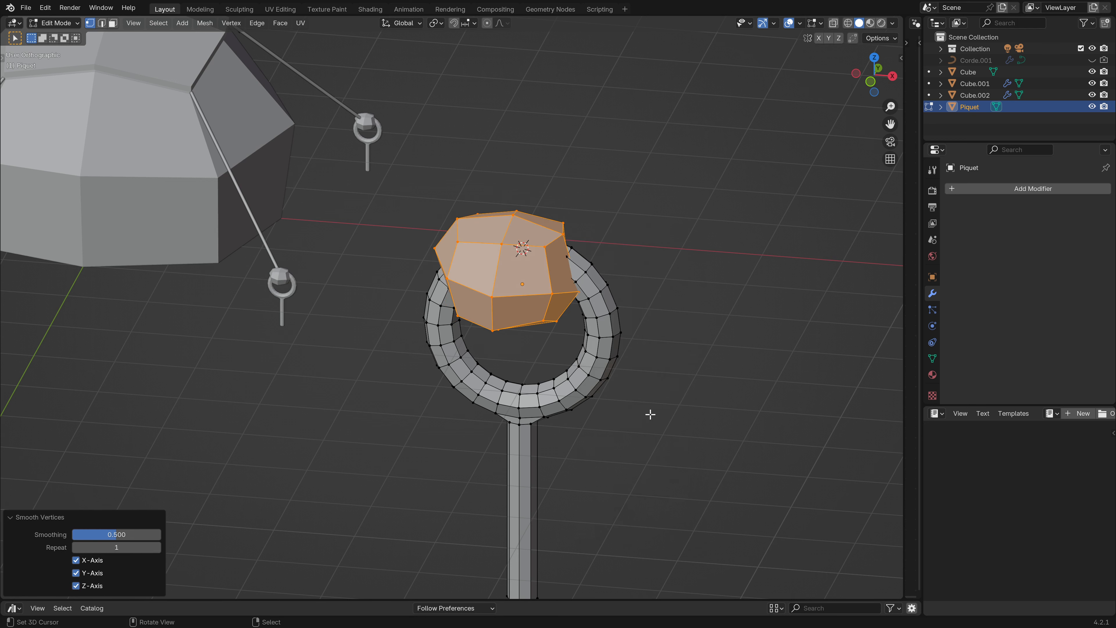
pyautogui.moveTo(557, 360); pyautogui.dragTo(561, 322, button='middle')
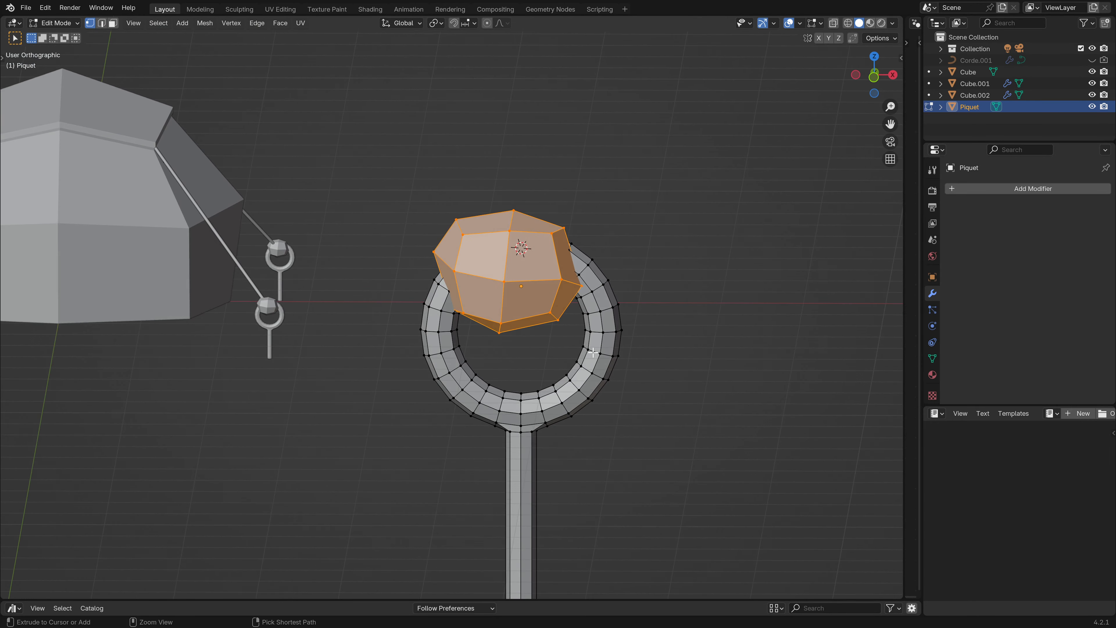
pyautogui.press('g')
pyautogui.click(610, 353)
pyautogui.scroll(-3, 565, 334)
pyautogui.moveTo(535, 341); pyautogui.dragTo(437, 376, button='middle')
pyautogui.press('Tab')
pyautogui.scroll(4, 486, 363)
pyautogui.scroll(-3, 454, 367)
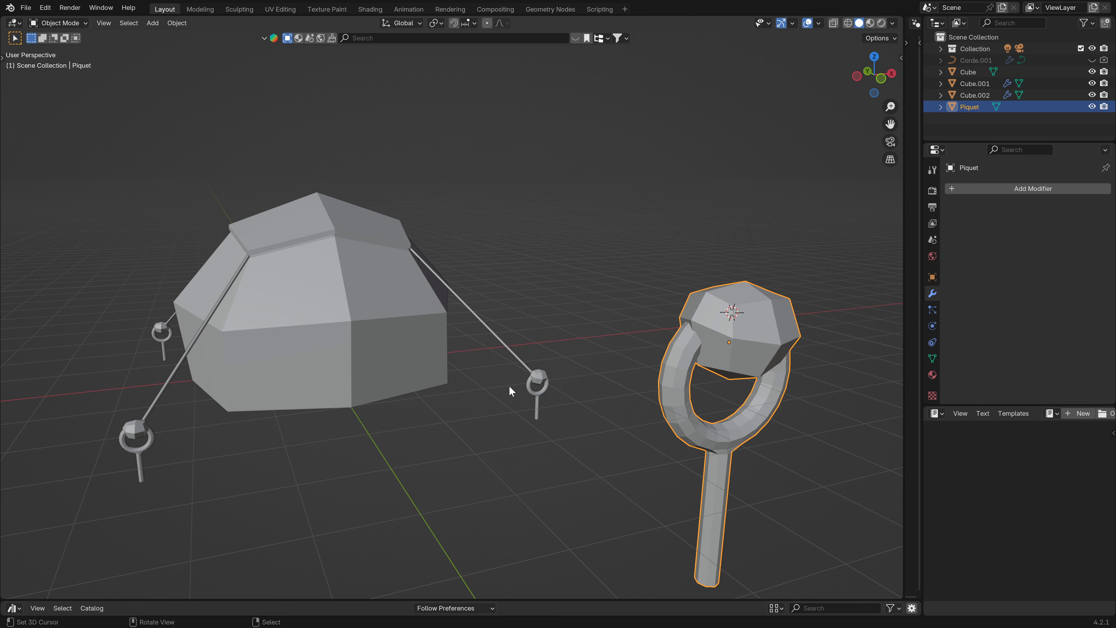
# - Edit the rope sleeves' mesh and raise its selected vertices about 0.039 m along Z to align with the ropes
pyautogui.click(420, 257)
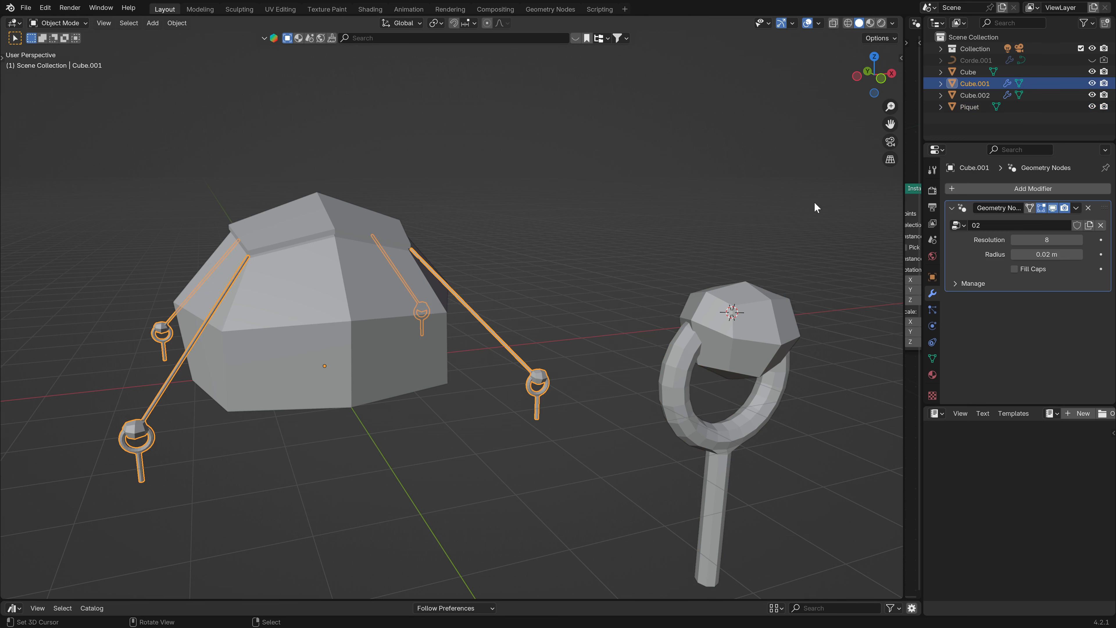
pyautogui.scroll(5, 425, 259)
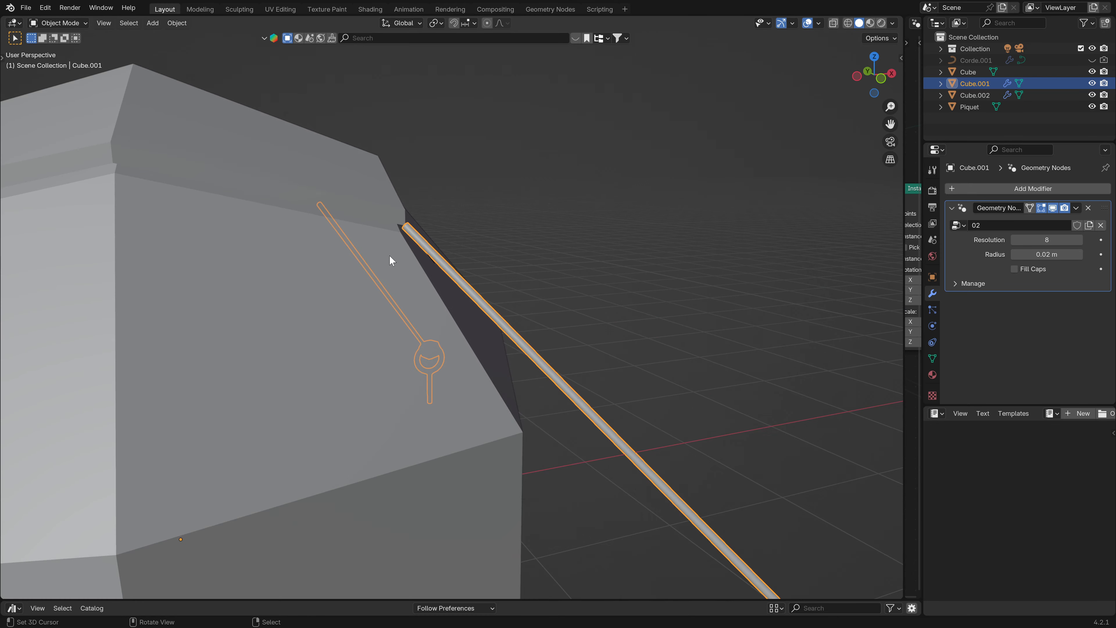
pyautogui.click(412, 235)
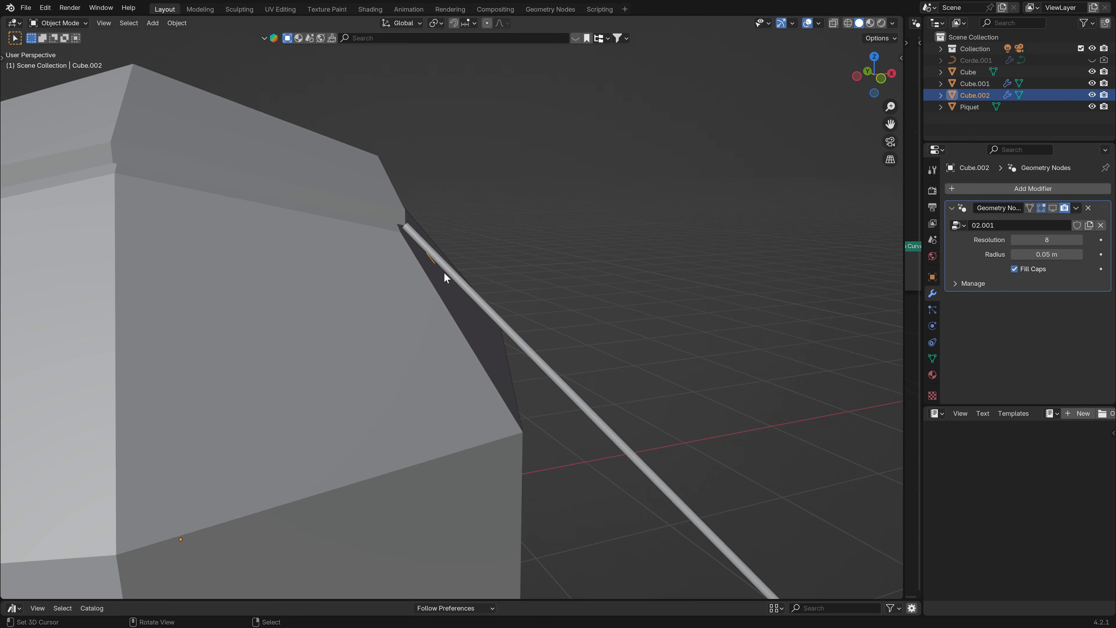
pyautogui.press('Tab')
pyautogui.moveTo(314, 278); pyautogui.dragTo(417, 254, button='middle')
pyautogui.scroll(4, 439, 264)
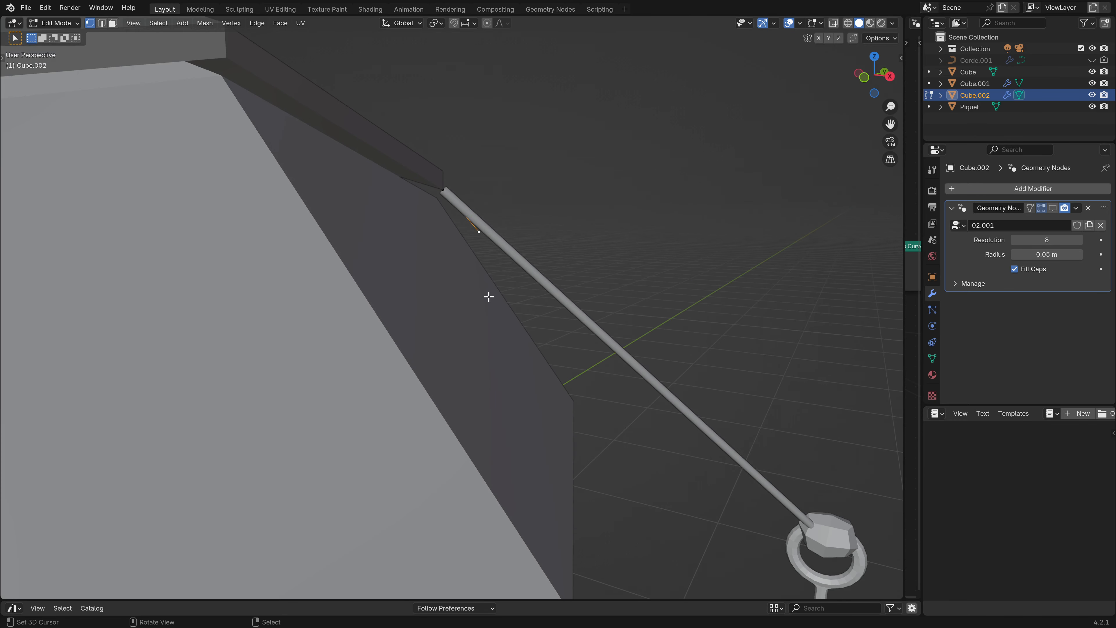
pyautogui.press('g')
pyautogui.press('z')
pyautogui.click(494, 286)
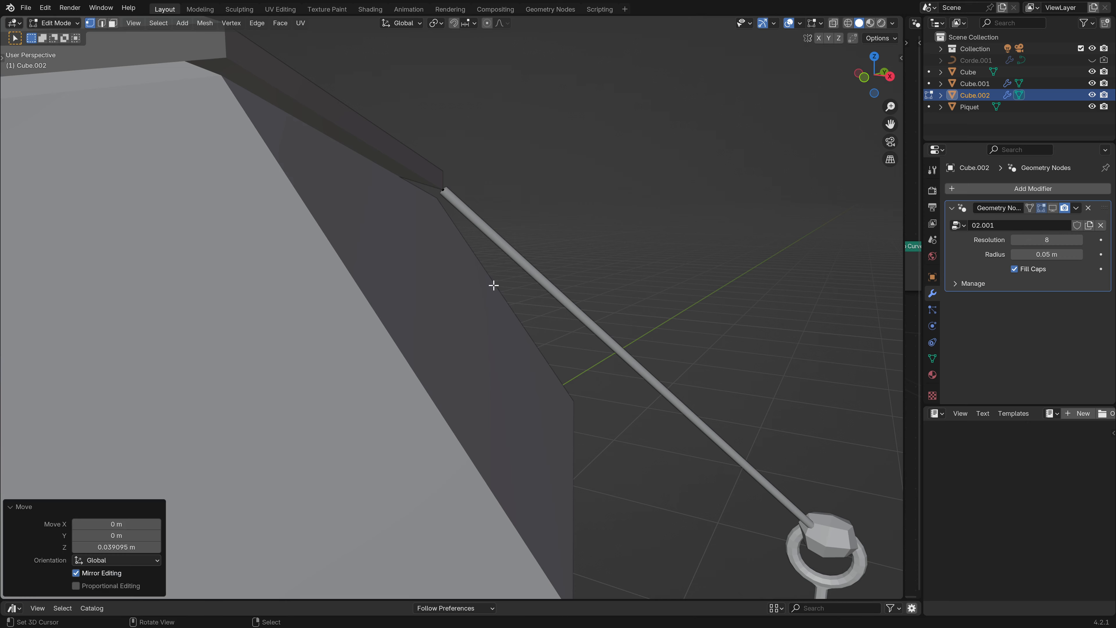
# - Turn the sleeves' modifier viewport display back on, leave Edit Mode, and deselect everything
pyautogui.click(1055, 210)
pyautogui.moveTo(511, 259); pyautogui.dragTo(361, 241, button='middle')
pyautogui.scroll(-6, 362, 242)
pyautogui.press('Tab')
pyautogui.moveTo(378, 311); pyautogui.dragTo(417, 370, button='middle')
pyautogui.hotkey('alt', 'a')
pyautogui.scroll(5, 324, 370)
pyautogui.moveTo(324, 370); pyautogui.dragTo(357, 377, button='middle')
pyautogui.scroll(-1, 492, 309)
pyautogui.keyDown('shift'); pyautogui.moveTo(256, 362); pyautogui.dragTo(449, 379, button='middle'); pyautogui.keyUp('shift')
pyautogui.scroll(-1, 492, 308)
pyautogui.scroll(3, 518, 370)
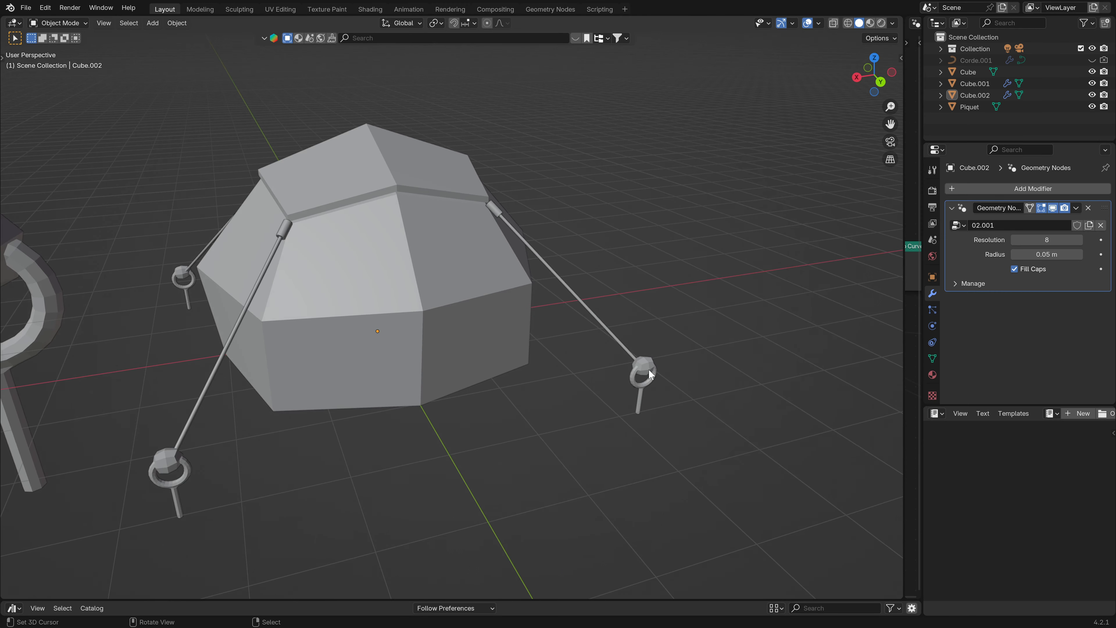
# - Apply the Geometry Nodes modifier on the rope sleeves
pyautogui.rightClick(623, 346)
pyautogui.rightClick(503, 208)
pyautogui.rightClick(503, 209)
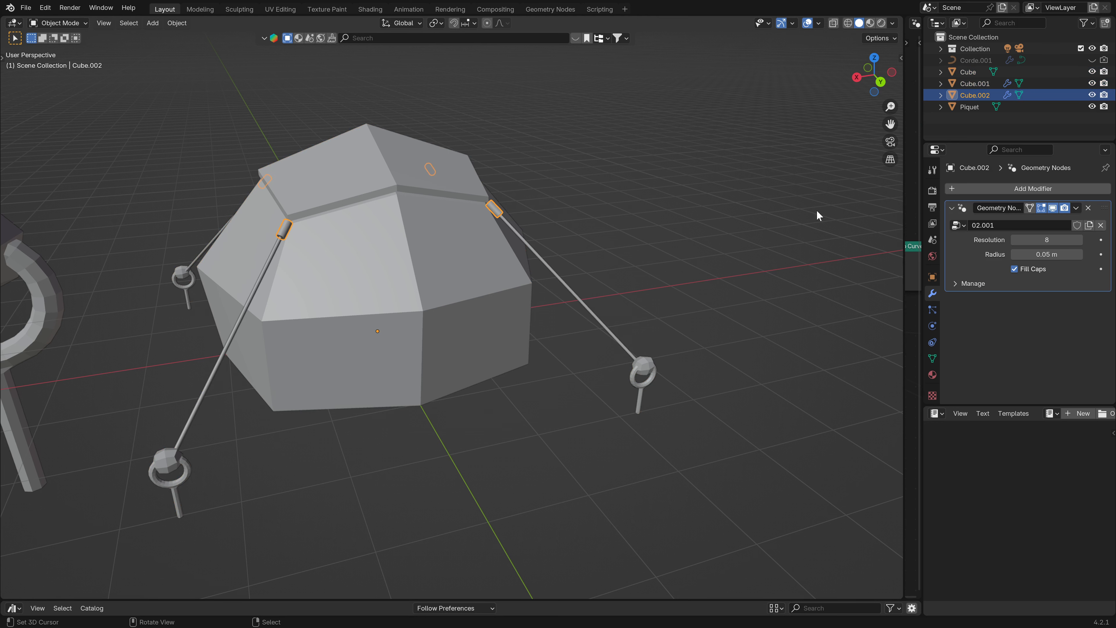
pyautogui.click(1075, 207)
pyautogui.click(1020, 221)
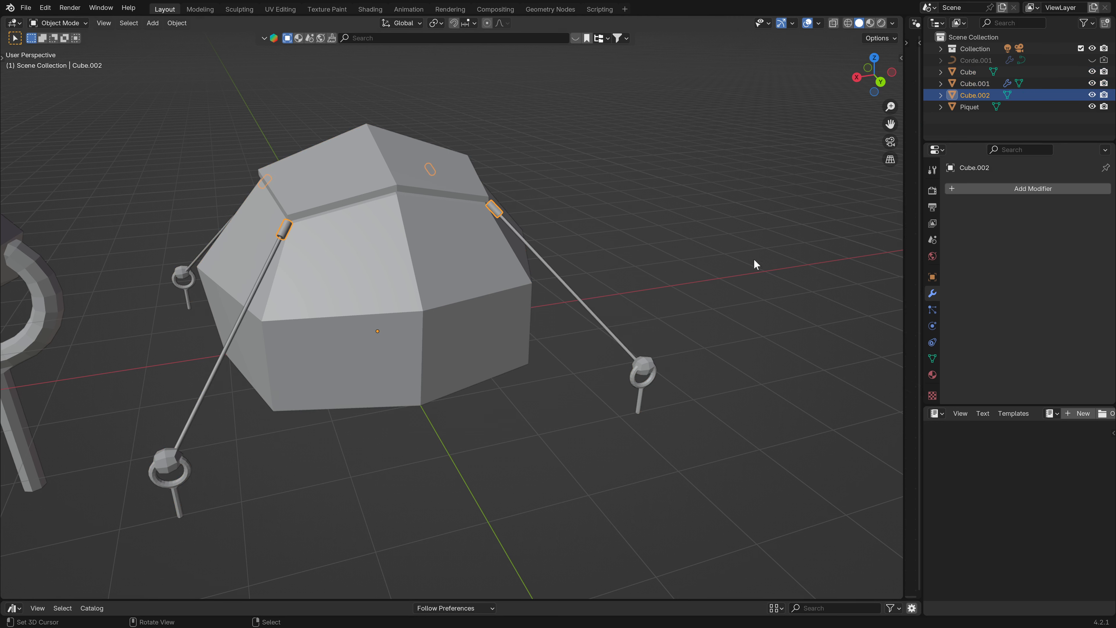
# - Apply the Geometry Nodes modifier on the guy ropes and select the original Piquet peg
pyautogui.rightClick(591, 291)
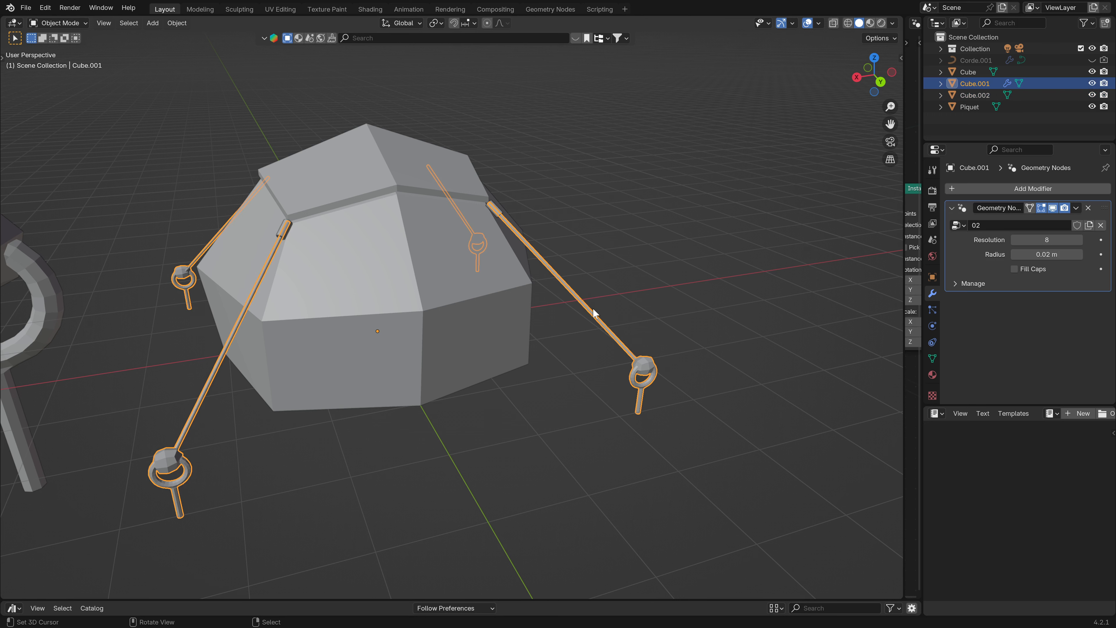
pyautogui.click(1076, 207)
pyautogui.click(1033, 221)
pyautogui.moveTo(644, 323); pyautogui.dragTo(631, 379, button='middle')
pyautogui.rightClick(142, 312)
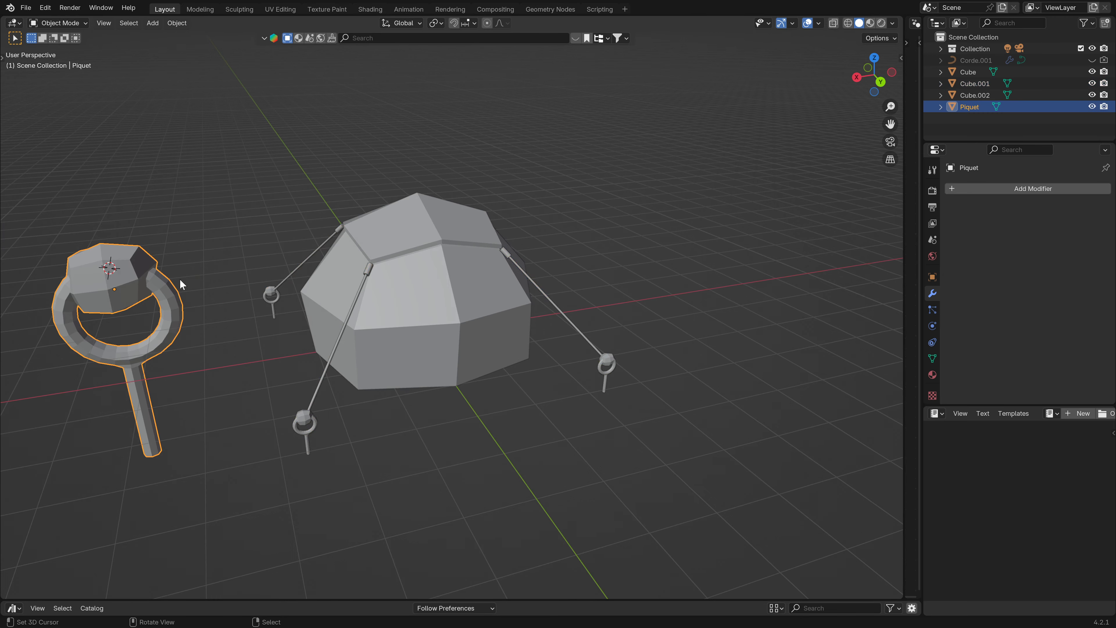
# - Delete the oversized spare Piquet object beside the tent
pyautogui.press('x')
pyautogui.click(264, 222)
pyautogui.moveTo(256, 259); pyautogui.dragTo(635, 344, button='middle')
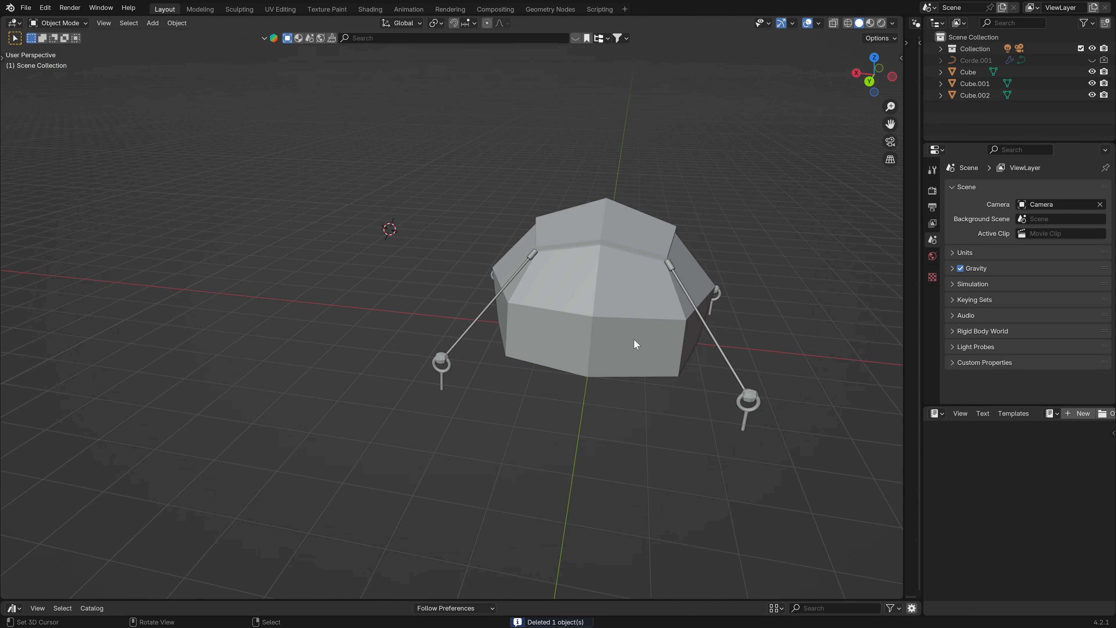
pyautogui.press('KP_1')
pyautogui.moveTo(261, 365); pyautogui.dragTo(478, 364, button='middle')
# - Replace the Outliner with an Image Editor showing the camping reference, enlarge that area around the tent drawing and close the narrow strip beside the viewport
pyautogui.click(478, 364)
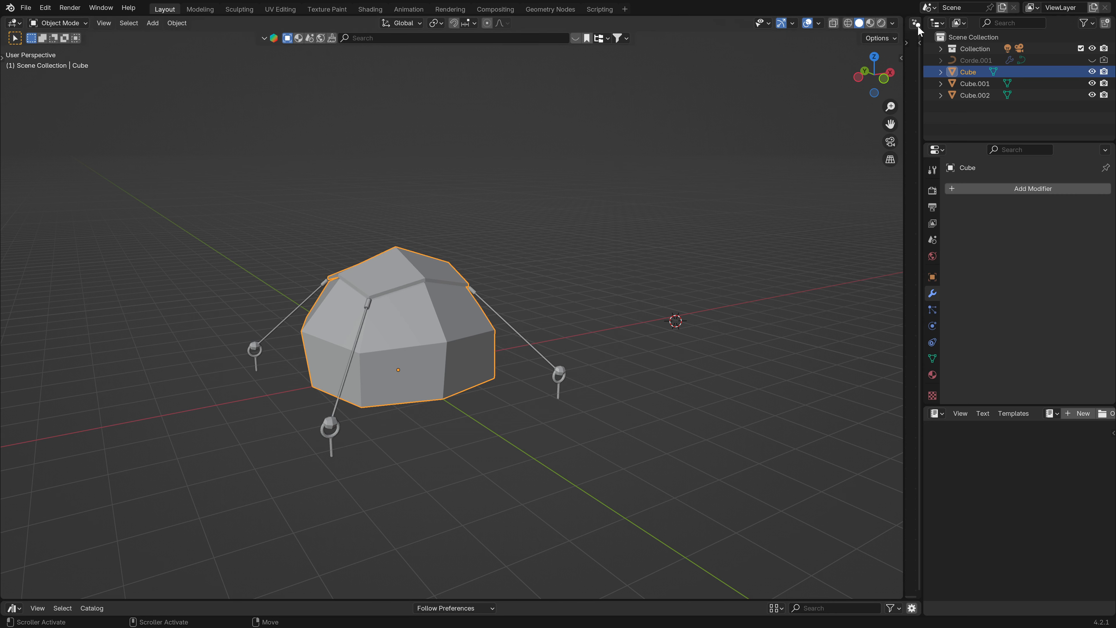
pyautogui.click(937, 24)
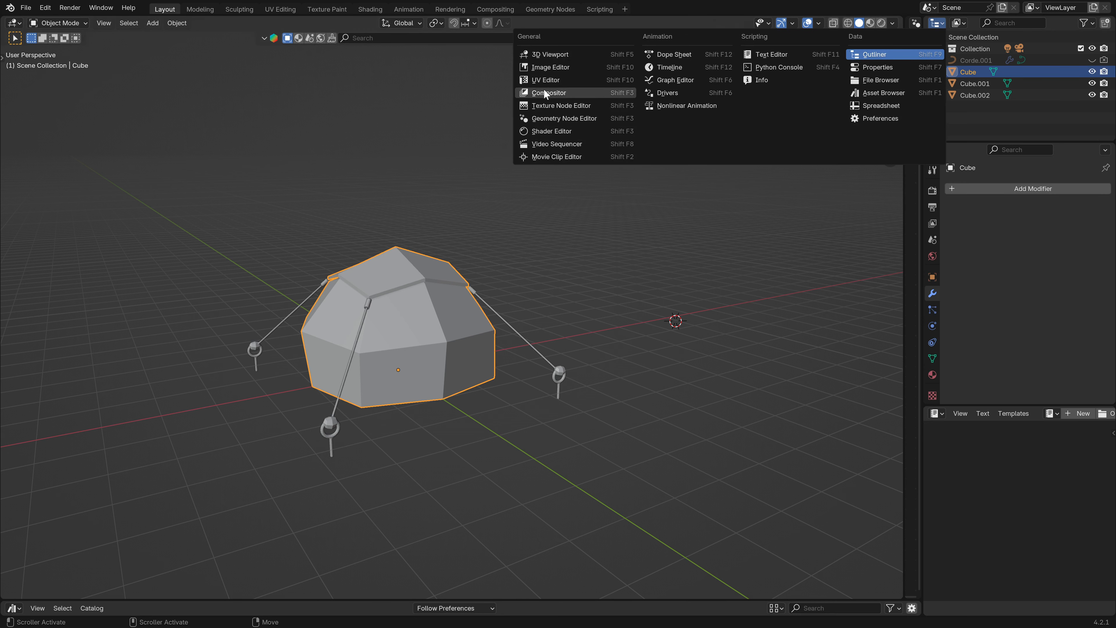
pyautogui.click(554, 67)
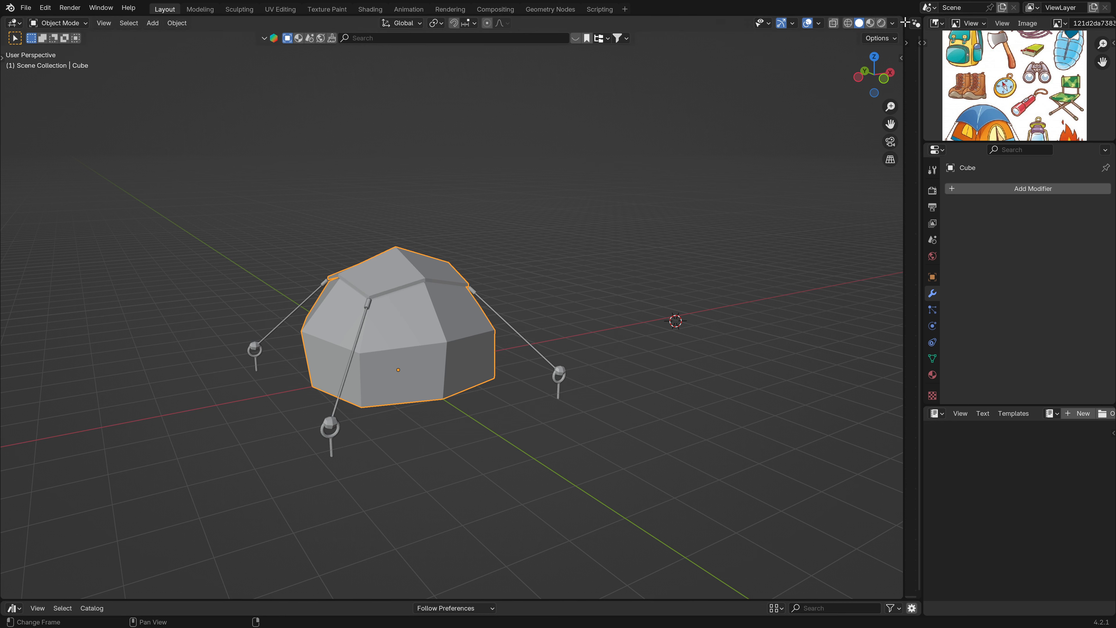
pyautogui.moveTo(905, 22); pyautogui.dragTo(904, 29)
pyautogui.scroll(4, 420, 370)
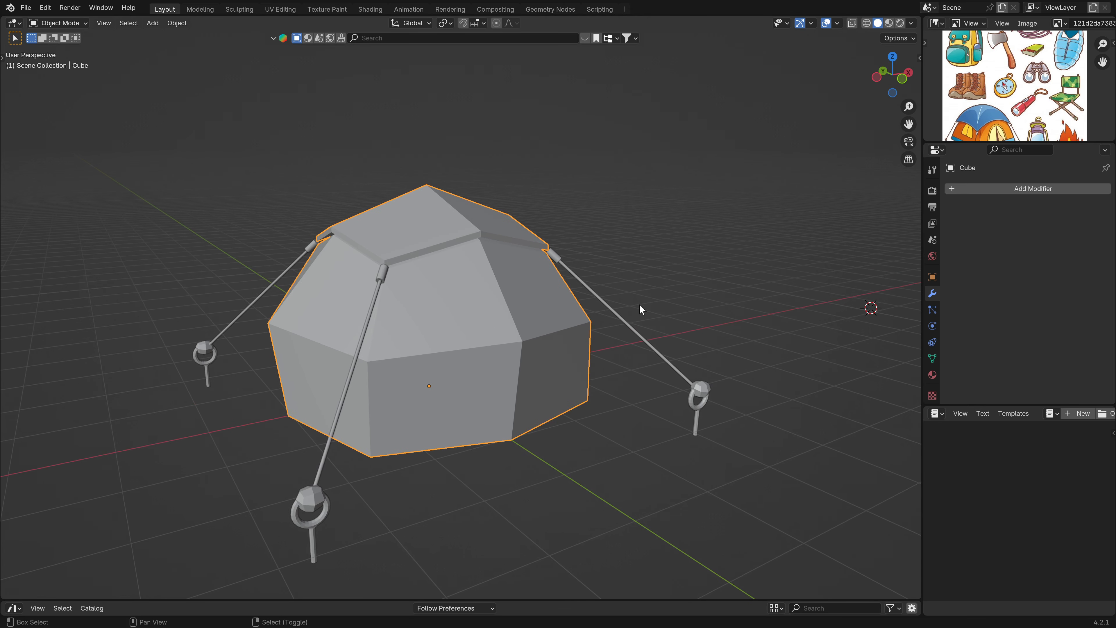
pyautogui.scroll(3, 993, 117)
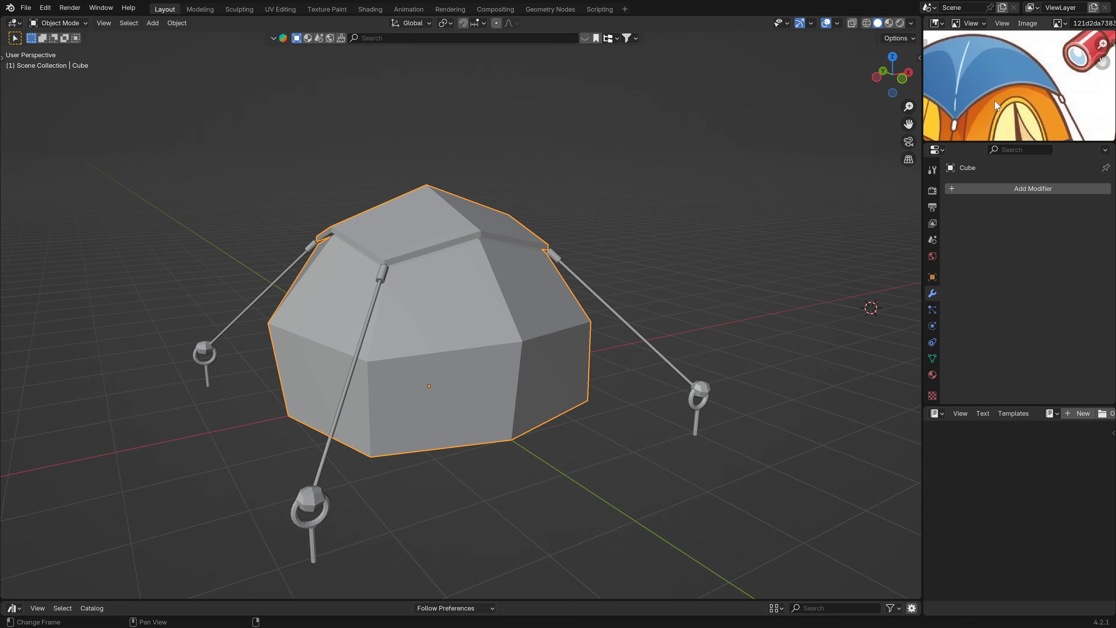
pyautogui.moveTo(978, 150); pyautogui.dragTo(978, 289)
pyautogui.scroll(1, 534, 391)
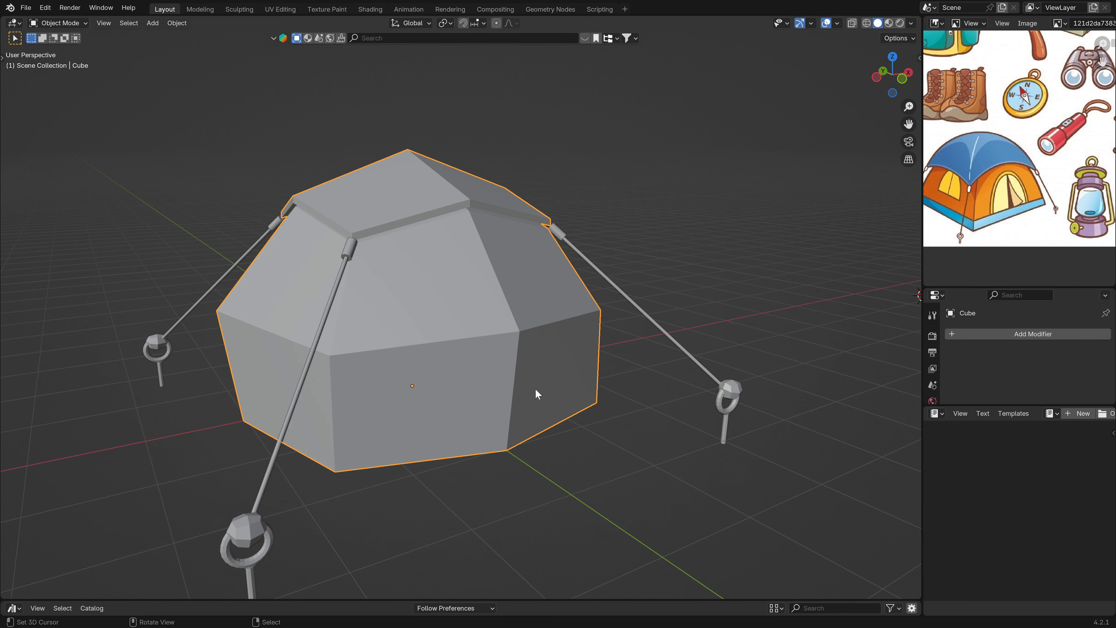
# - Knife-cut a peaked door outline across the tent's two front faces, with its apex on the central front edge
pyautogui.press('Tab')
pyautogui.moveTo(523, 393); pyautogui.dragTo(526, 432, button='middle')
pyautogui.click(529, 445)
pyautogui.press('k')
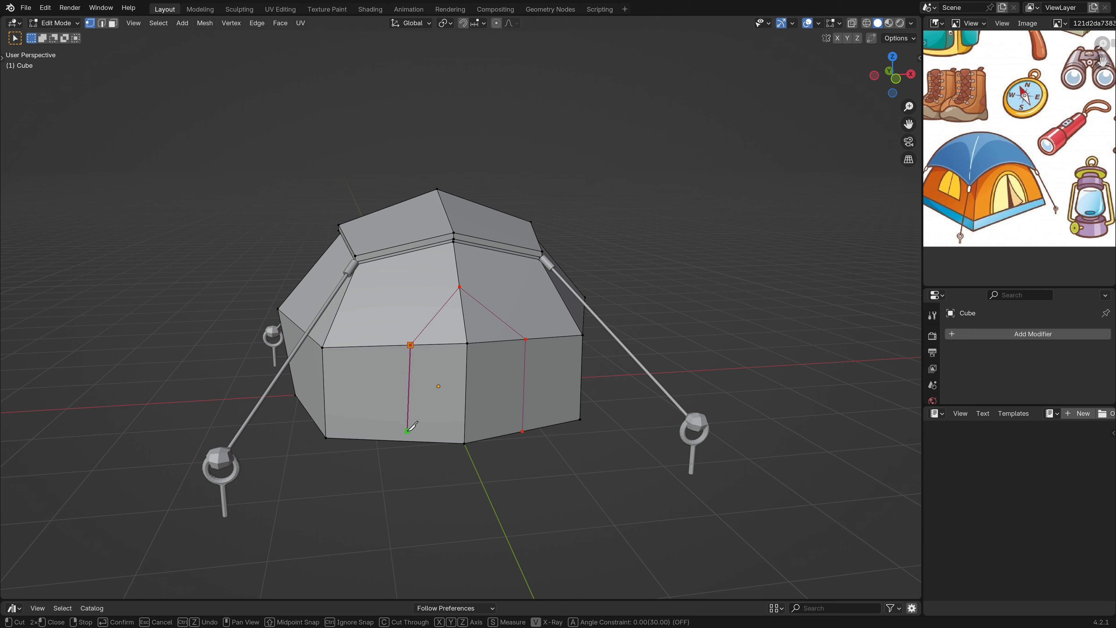
pyautogui.click(400, 440)
pyautogui.press('Return')
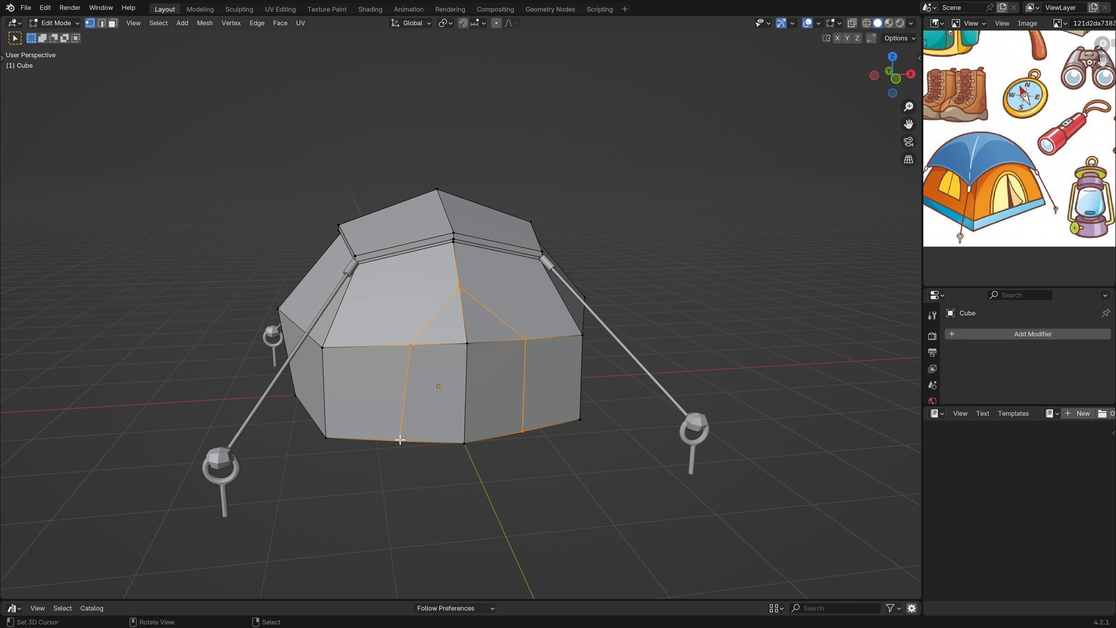
# - Vertex-slide the door outline's left upper corner along the horizontal edge by a factor of about 0.146
pyautogui.moveTo(400, 440); pyautogui.dragTo(409, 358, button='middle')
pyautogui.click(408, 358)
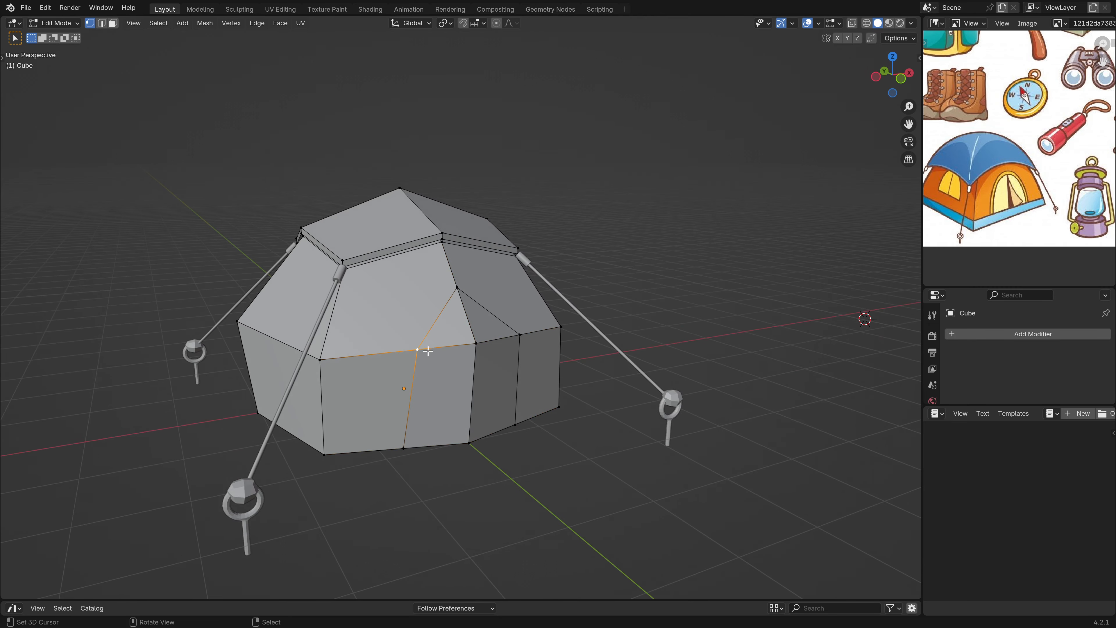
pyautogui.scroll(3, 435, 363)
pyautogui.hotkey('shift', 'v')
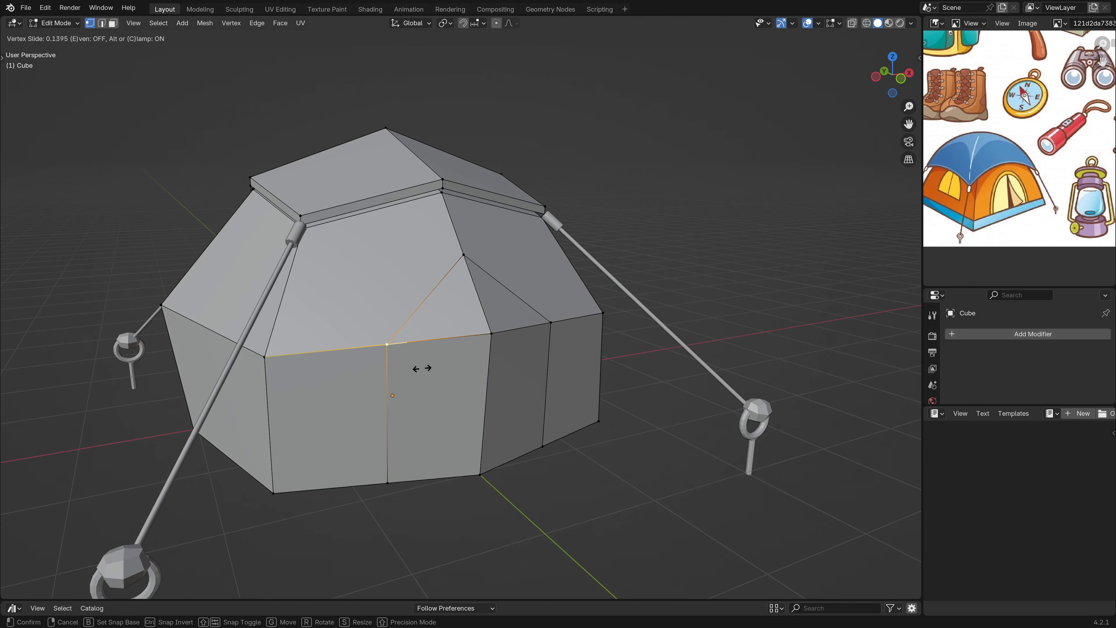
pyautogui.click(427, 368)
pyautogui.moveTo(461, 369); pyautogui.dragTo(379, 365, button='middle')
pyautogui.scroll(1, 402, 361)
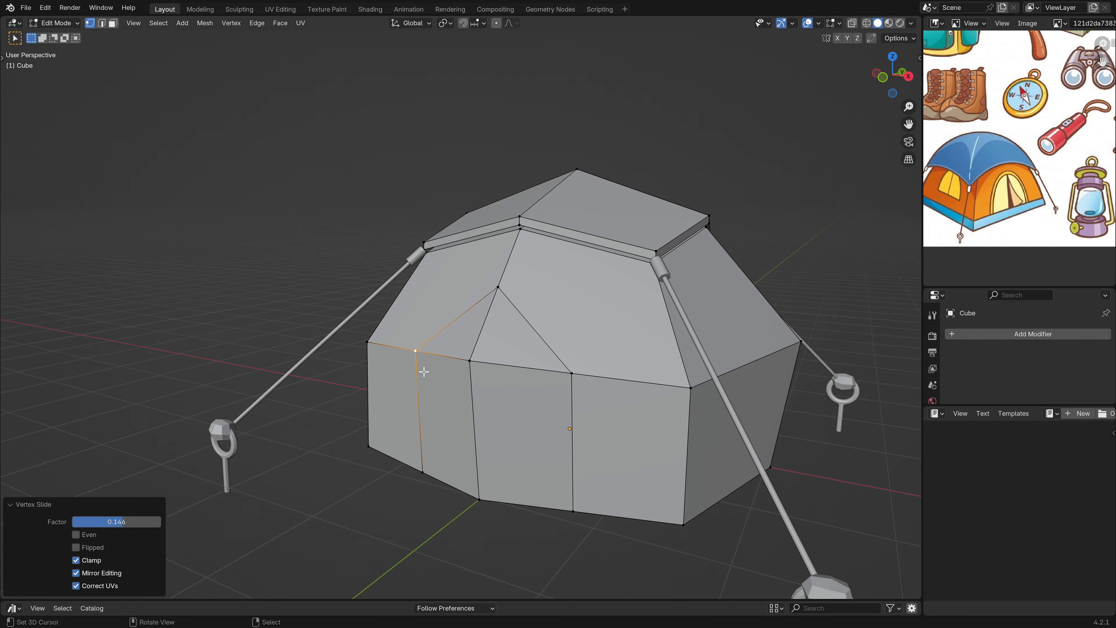
pyautogui.scroll(-3, 422, 371)
pyautogui.moveTo(423, 399); pyautogui.dragTo(515, 399, button='middle')
pyautogui.scroll(2, 538, 422)
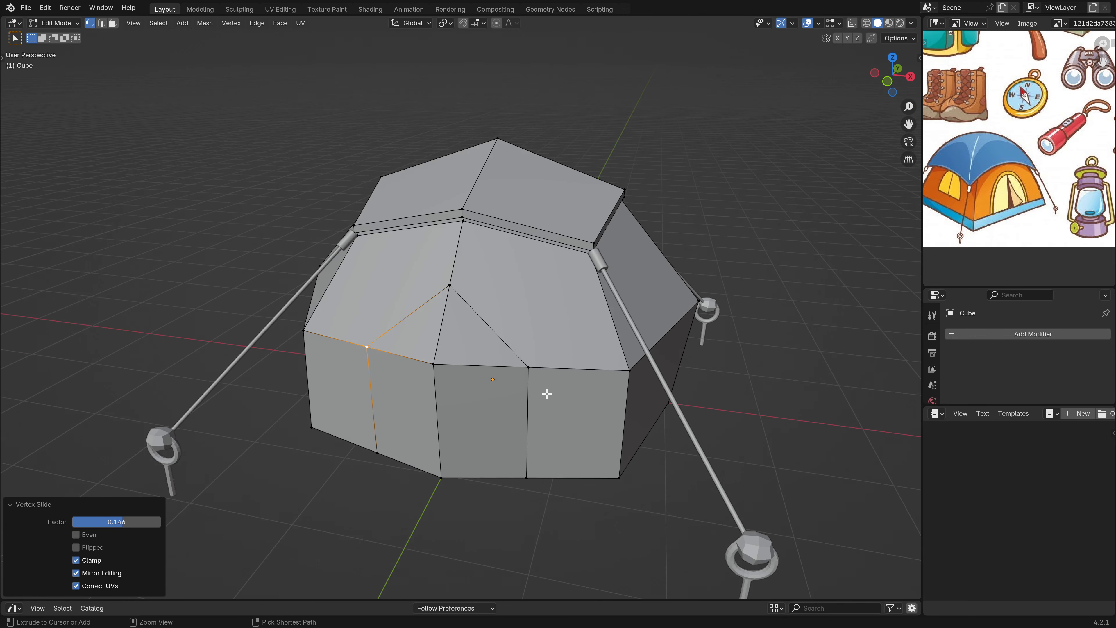
# - Knife-cut a second, slightly larger outline around the door to form a narrow border strip
pyautogui.hotkey('ctrl', 'r')
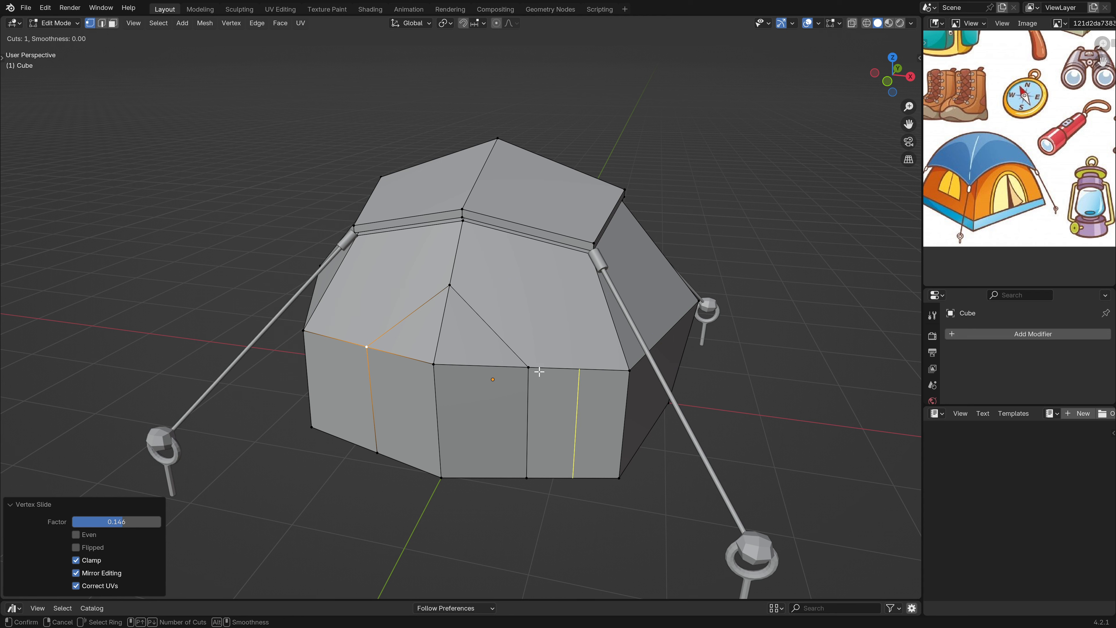
pyautogui.rightClick(500, 405)
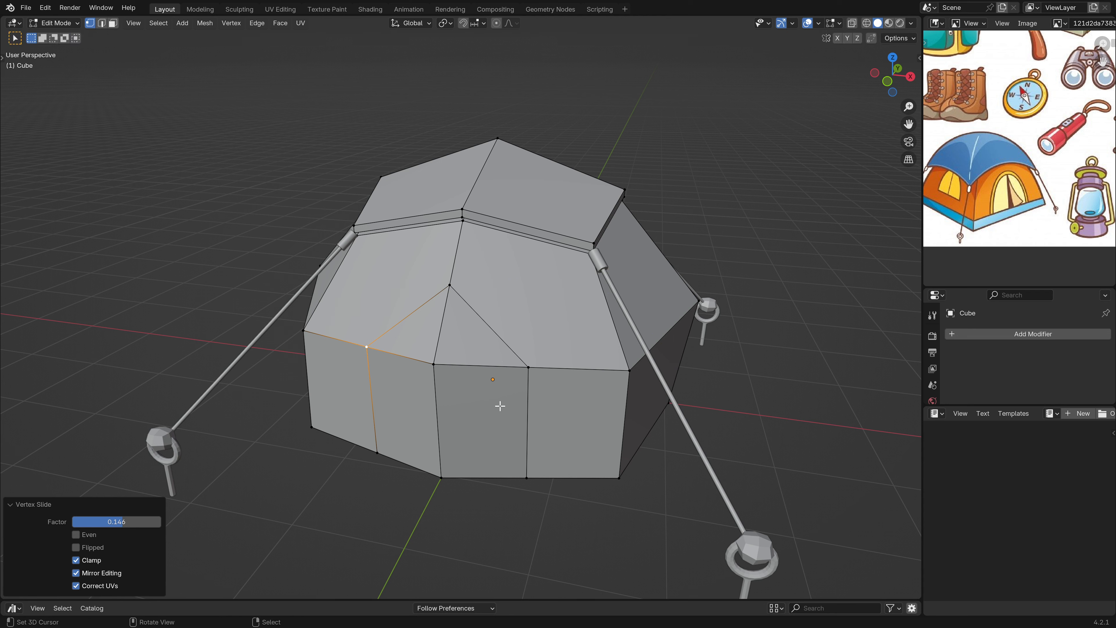
pyautogui.press('k')
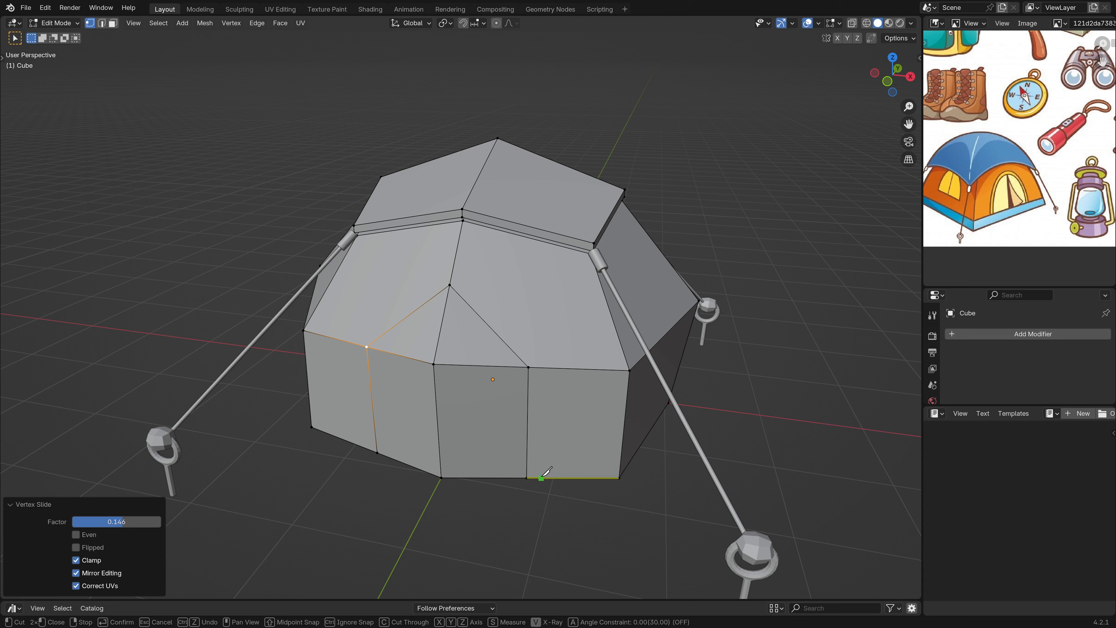
pyautogui.click(544, 367)
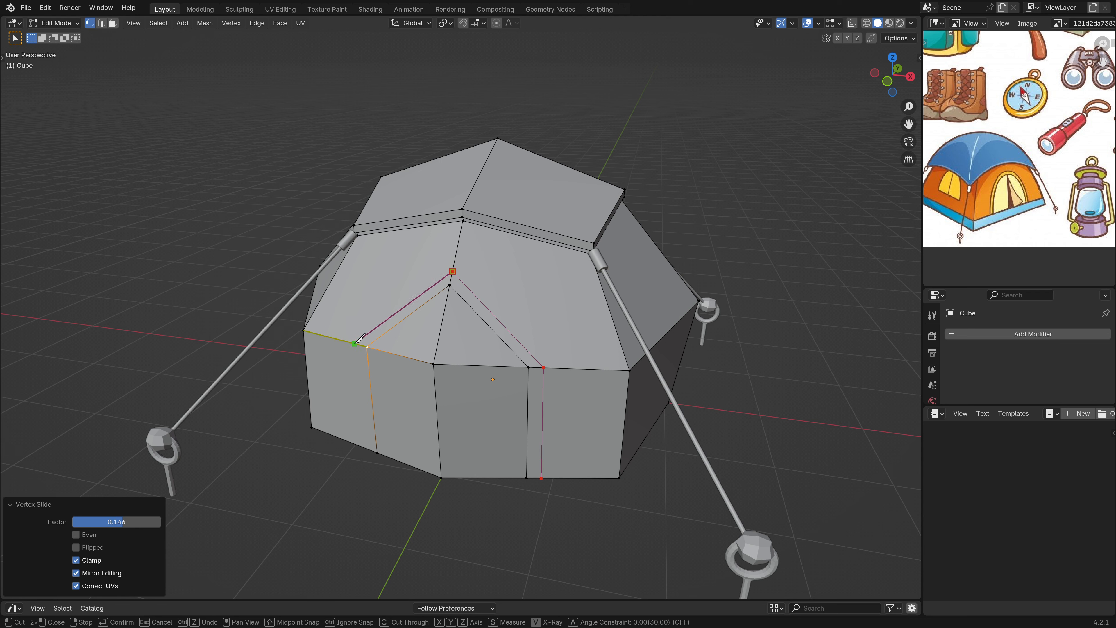
pyautogui.click(366, 448)
pyautogui.press('Return')
pyautogui.moveTo(366, 447); pyautogui.dragTo(482, 308, button='middle')
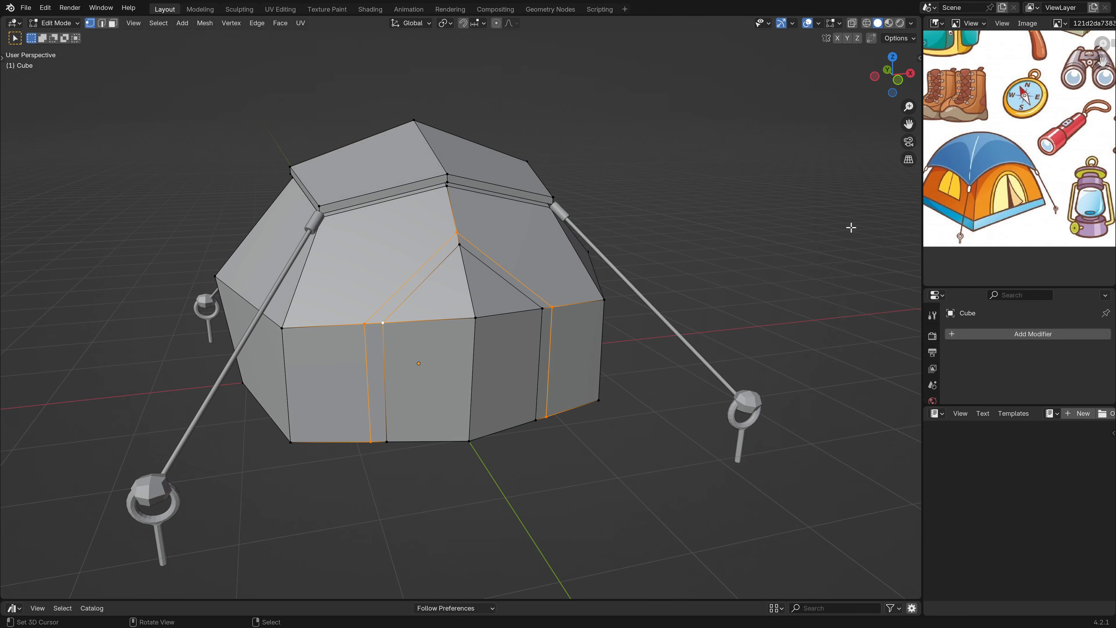
pyautogui.scroll(2, 464, 414)
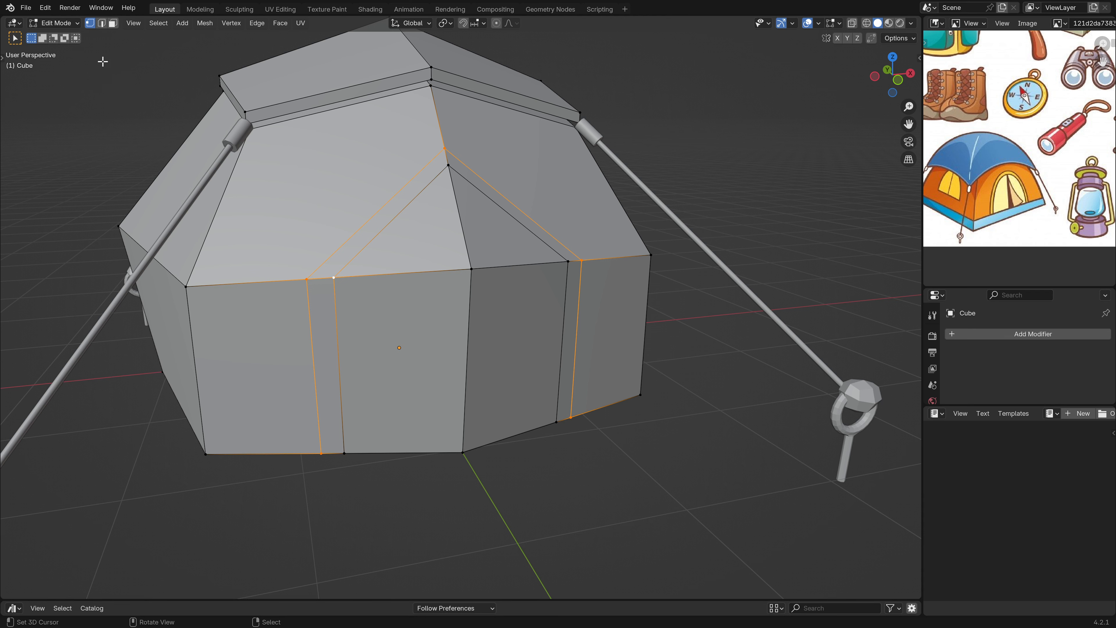
pyautogui.scroll(-2, 422, 327)
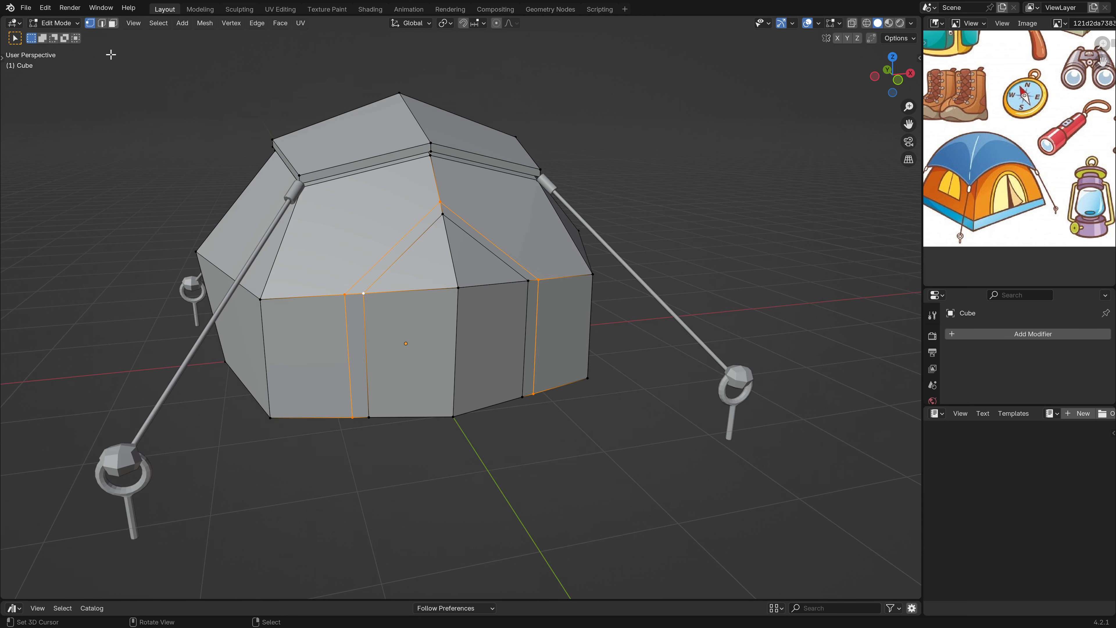
pyautogui.click(457, 420)
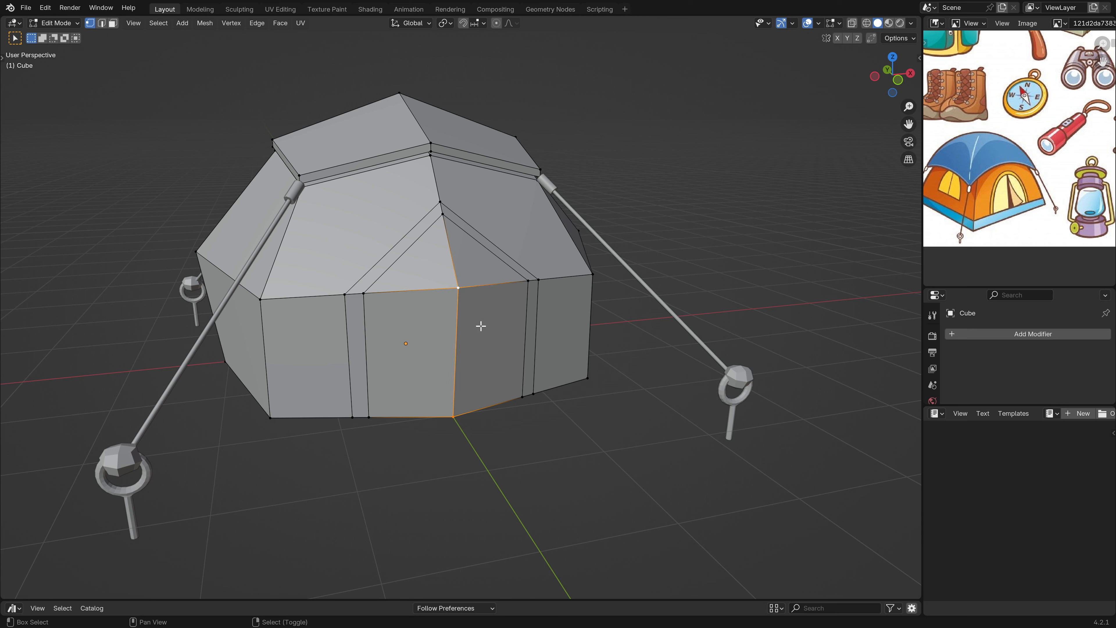
pyautogui.press('2')
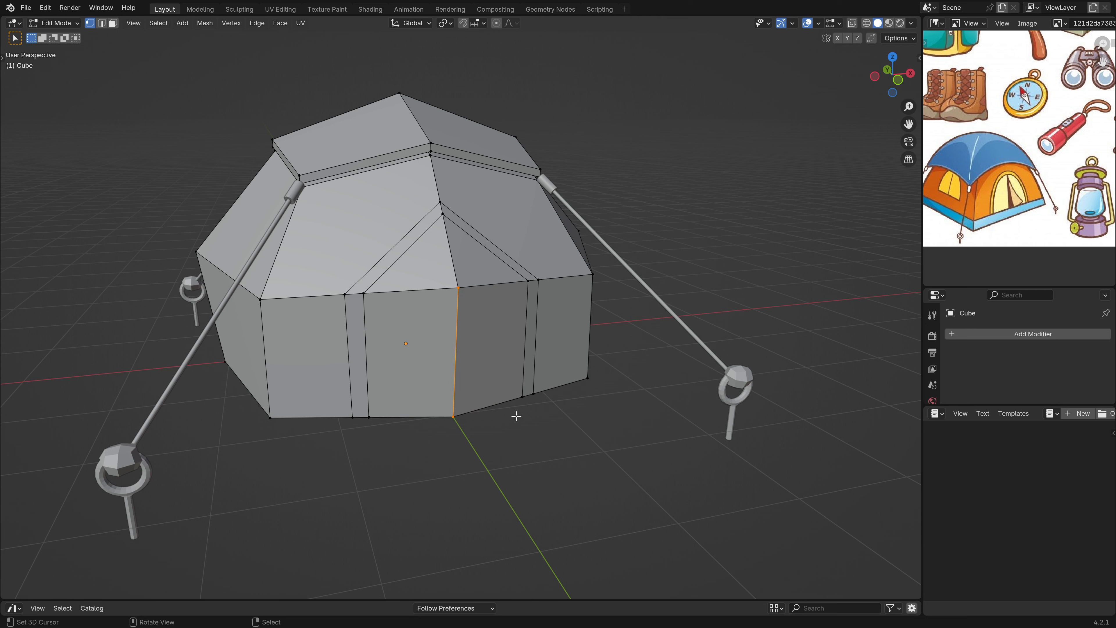
pyautogui.click(461, 420)
pyautogui.press('g')
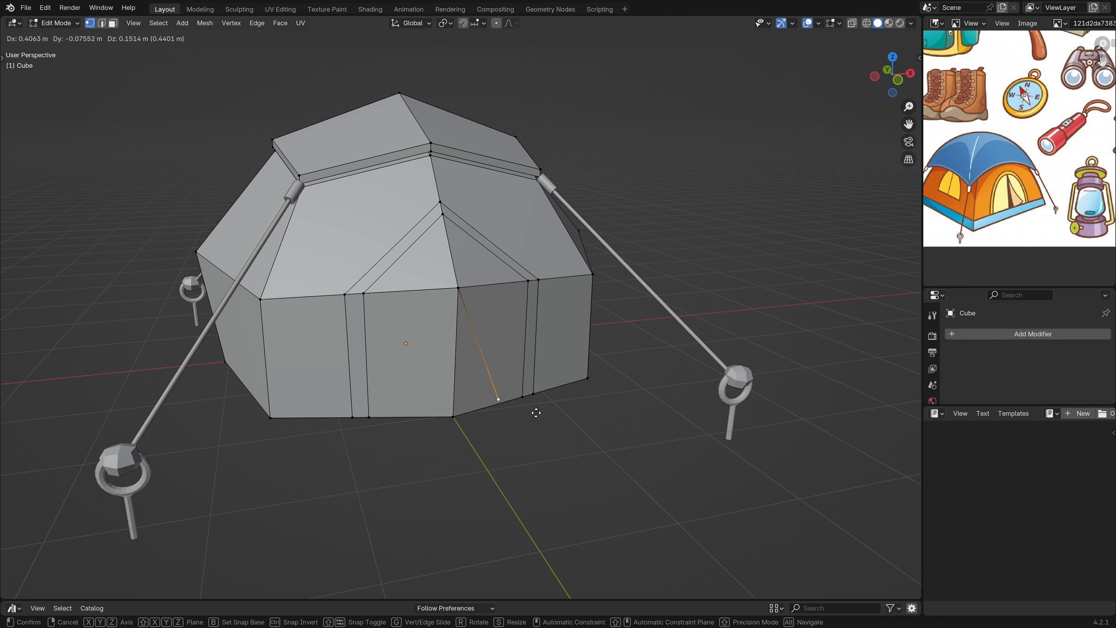
pyautogui.press('Escape')
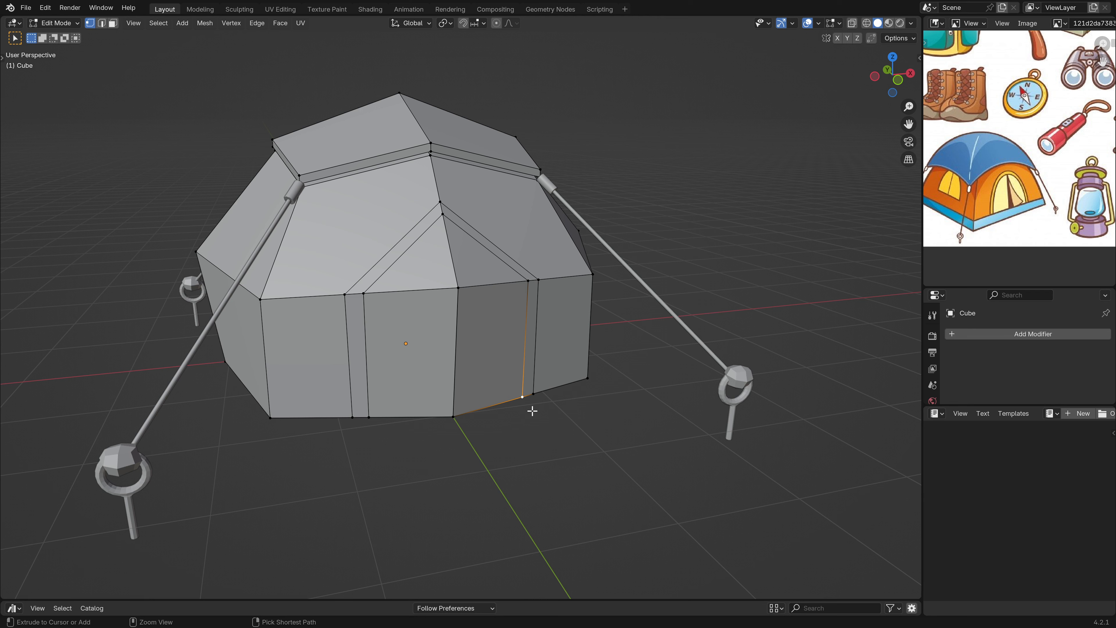
pyautogui.hotkey('ctrl', 'z')
# - Split the door's two right-hand faces, the rectangle and the triangle above it, from the rest of the tent mesh
pyautogui.click(113, 23)
pyautogui.click(494, 350)
pyautogui.keyDown('shift'); pyautogui.click(485, 275); pyautogui.keyUp('shift')
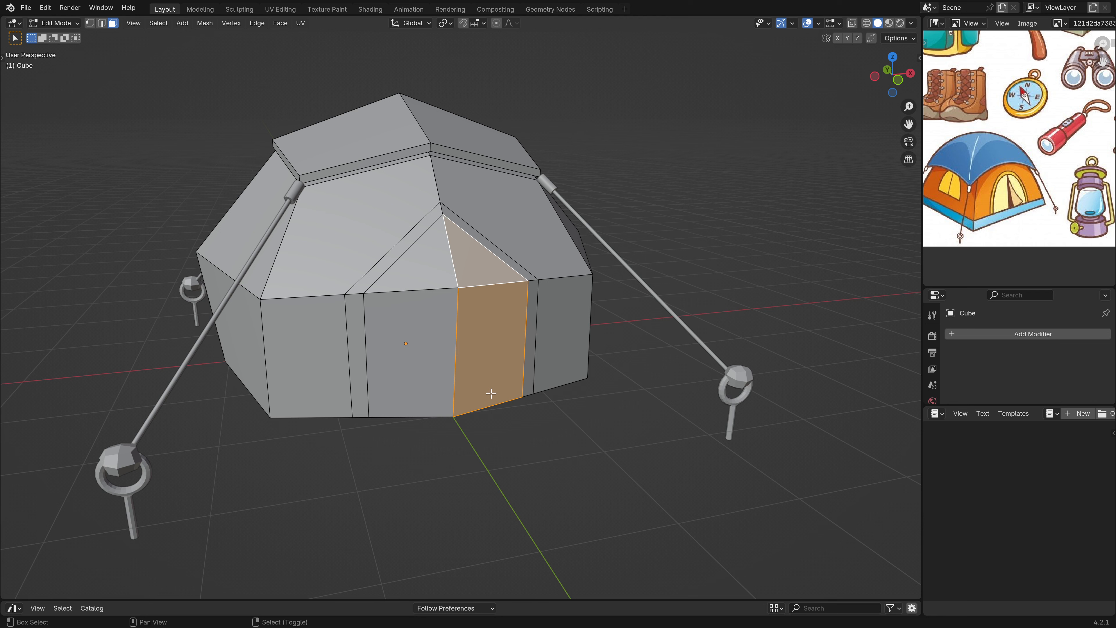
pyautogui.press('y')
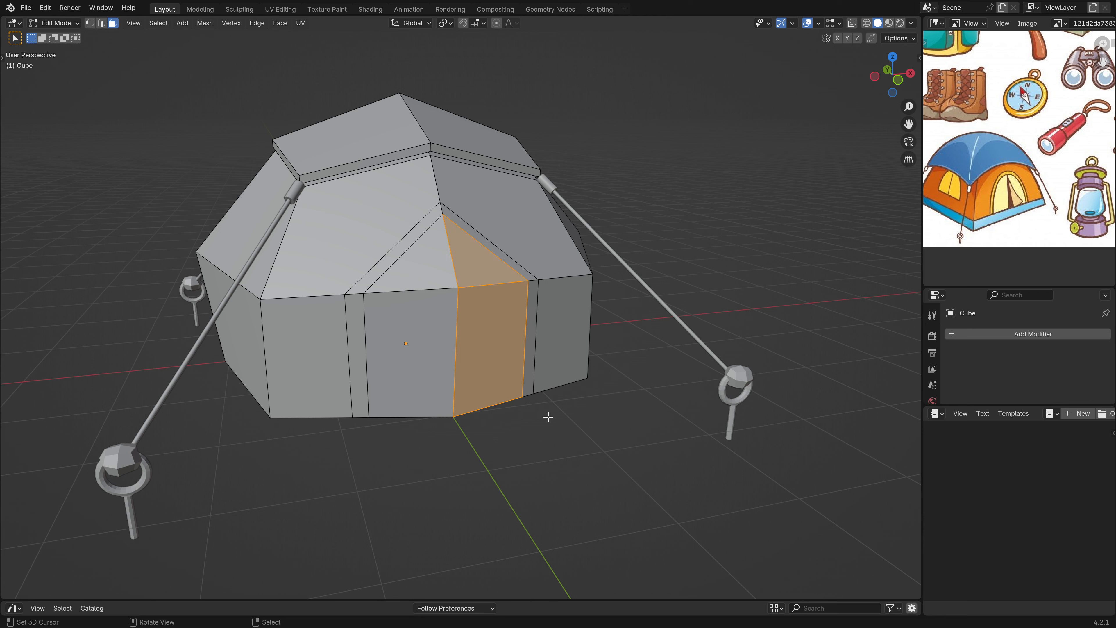
pyautogui.rightClick(488, 411)
# - Split the door's two left-hand faces, the rectangle and the triangle above it, from the surrounding mesh
pyautogui.click(437, 338)
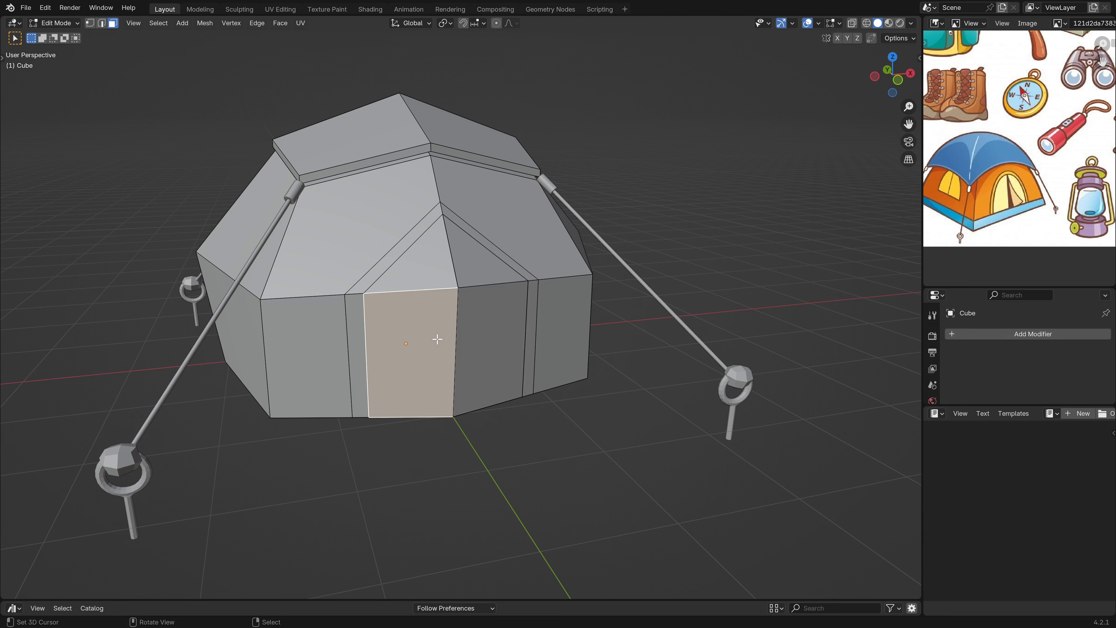
pyautogui.keyDown('shift'); pyautogui.click(438, 271); pyautogui.keyUp('shift')
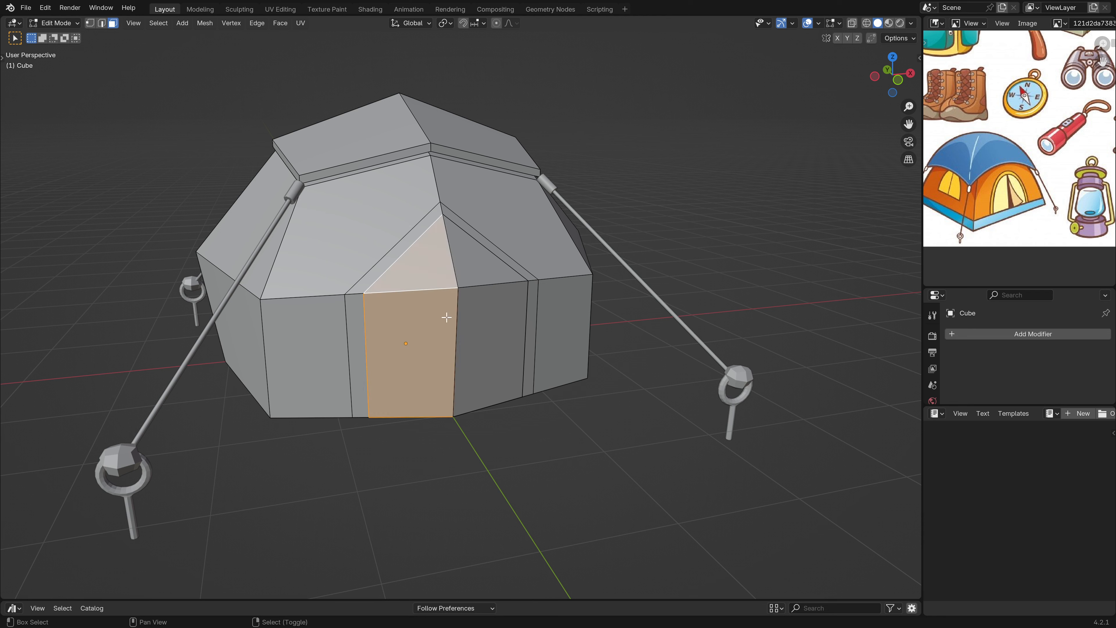
pyautogui.press('y')
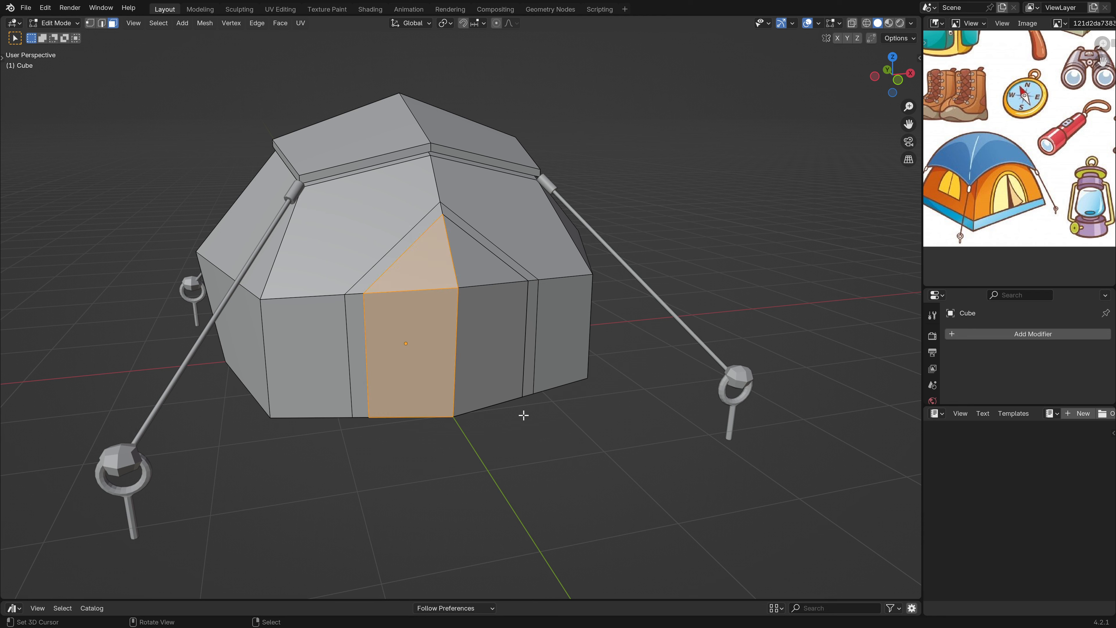
pyautogui.press('g')
pyautogui.rightClick(479, 441)
# - Pull the left door flap's inner bottom corner aside by about 0.16 m and its inner middle vertex by about 0.09 m
pyautogui.scroll(2, 442, 400)
pyautogui.click(464, 431)
pyautogui.moveTo(465, 429); pyautogui.dragTo(422, 427, button='middle')
pyautogui.press('g')
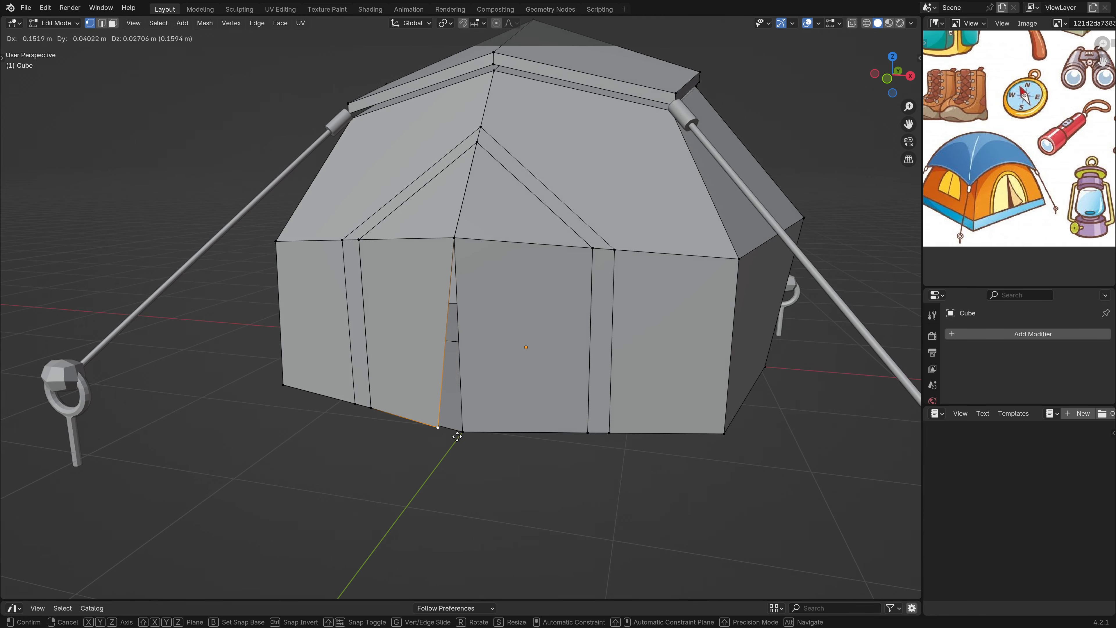
pyautogui.click(453, 435)
pyautogui.rightClick(454, 260)
pyautogui.press('g')
pyautogui.click(463, 284)
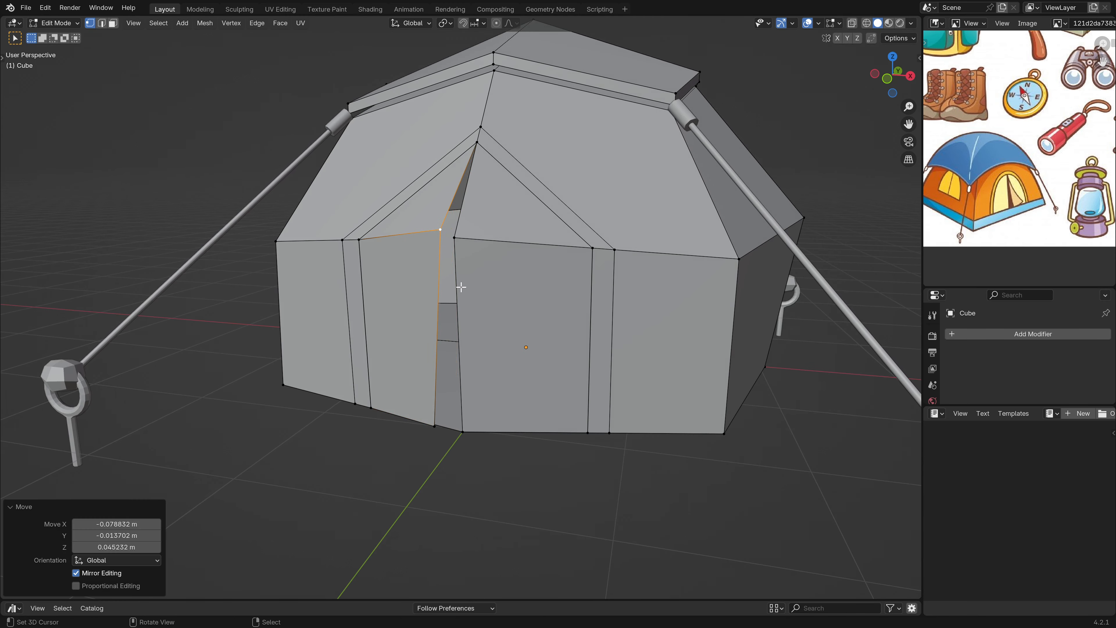
# - Pull the right door flap's inner bottom corner aside by about 0.4 m and shift its inner middle vertex by about 0.2 m
pyautogui.moveTo(466, 374); pyautogui.dragTo(461, 440, button='middle')
pyautogui.click(458, 448)
pyautogui.press('g')
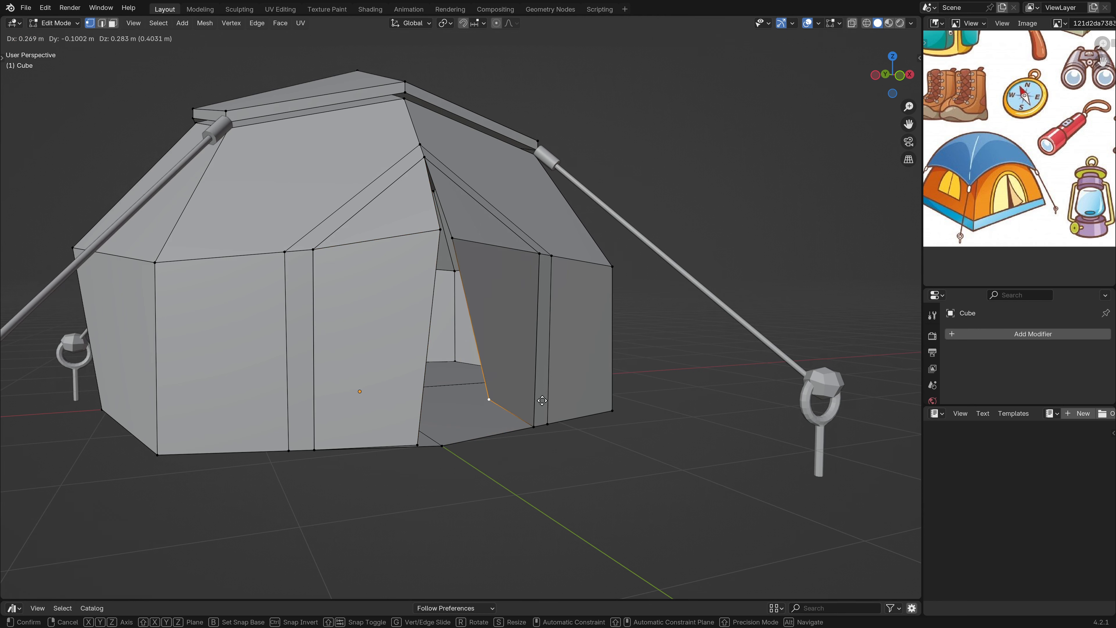
pyautogui.click(547, 401)
pyautogui.rightClick(458, 256)
pyautogui.moveTo(493, 266); pyautogui.dragTo(585, 351, button='middle')
pyautogui.rightClick(685, 307)
pyautogui.press('g')
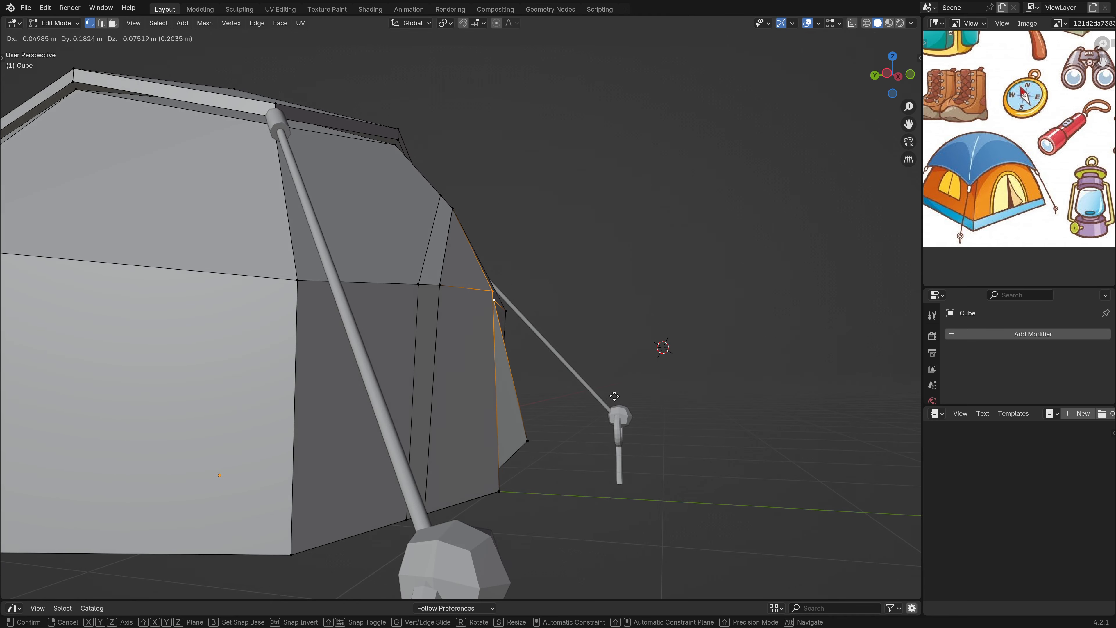
pyautogui.click(614, 397)
# - Fine-tune the position of the opened door flap's inner middle vertex and leave mesh editing
pyautogui.moveTo(613, 398); pyautogui.dragTo(538, 423, button='middle')
pyautogui.rightClick(510, 306)
pyautogui.moveTo(511, 306); pyautogui.dragTo(558, 341, button='middle')
pyautogui.press('g')
pyautogui.click(531, 313)
pyautogui.press('Tab')
pyautogui.scroll(-3, 525, 395)
pyautogui.scroll(2, 451, 398)
pyautogui.moveTo(372, 357); pyautogui.dragTo(409, 333, button='middle')
# - Try to inset the tent's full-width lower side-wall faces by 0.303 m
pyautogui.press('Tab')
pyautogui.scroll(2, 414, 357)
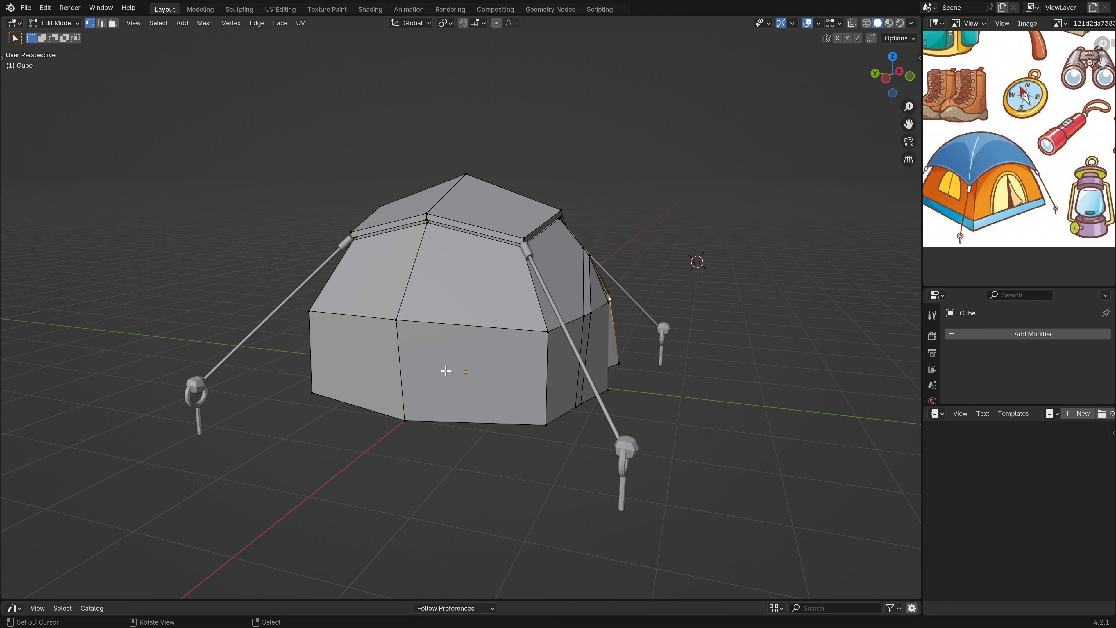
pyautogui.click(373, 321)
pyautogui.moveTo(373, 321); pyautogui.dragTo(495, 436, button='middle')
pyautogui.click(496, 437)
pyautogui.moveTo(563, 431); pyautogui.dragTo(570, 296, button='middle')
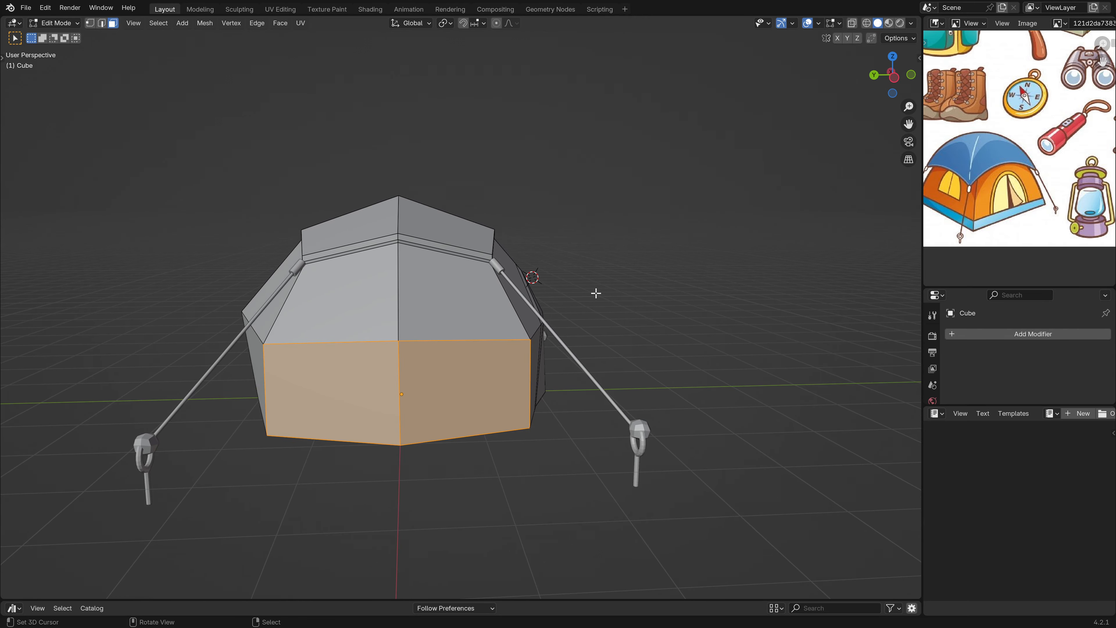
pyautogui.press('i')
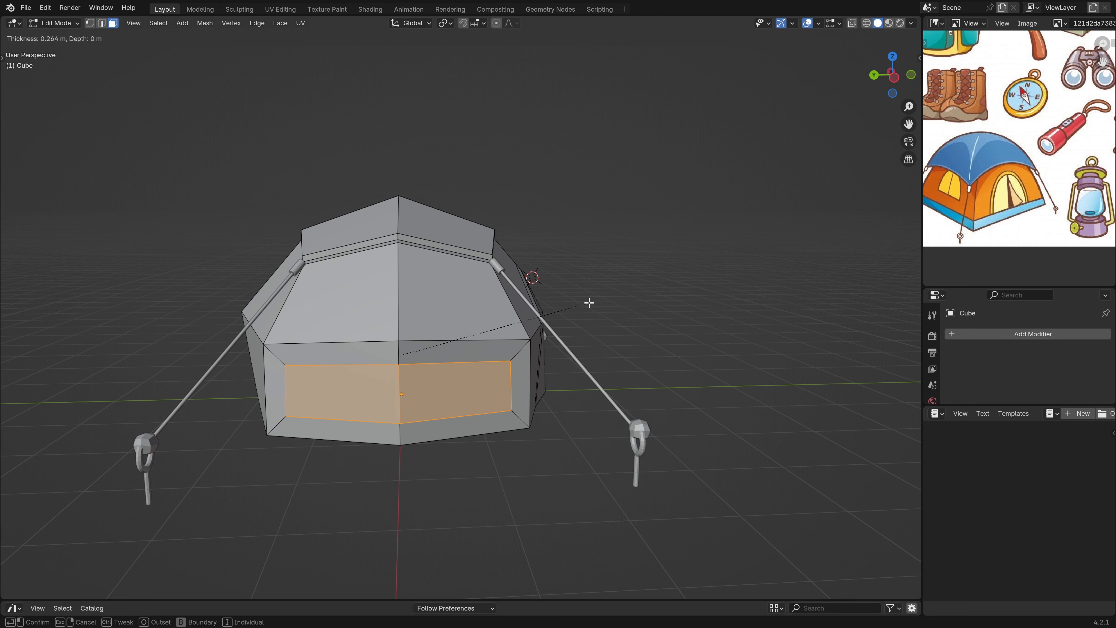
pyautogui.click(581, 309)
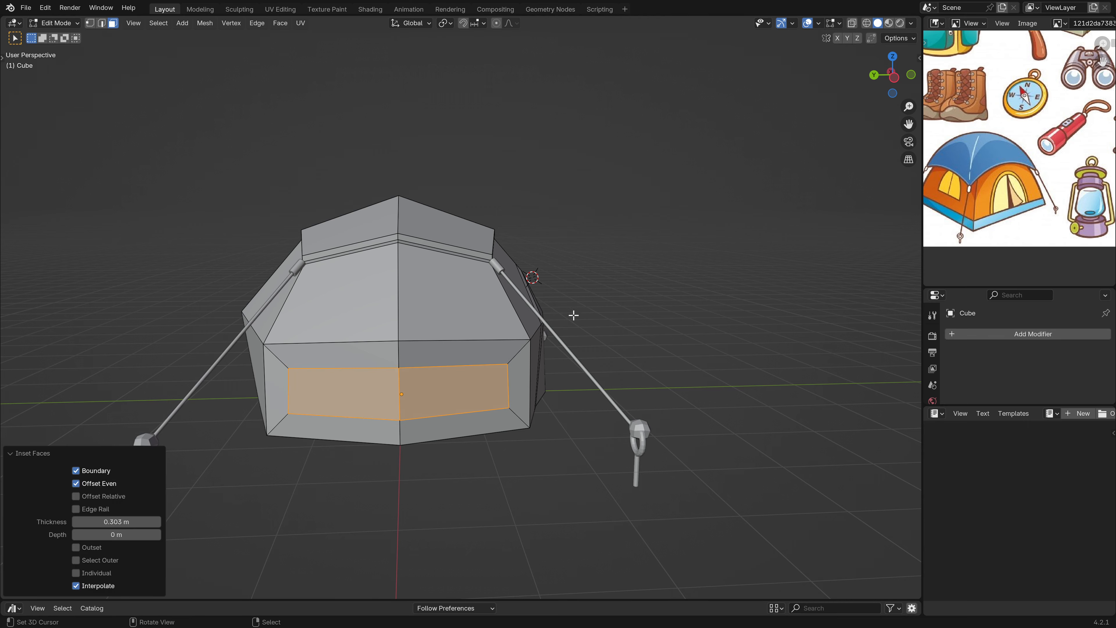
pyautogui.moveTo(425, 312); pyautogui.dragTo(482, 321, button='middle')
pyautogui.hotkey('ctrl', 'z')
# - Add two centred vertical loop cuts, one through the middle of each of the side wall's two panels
pyautogui.moveTo(514, 378); pyautogui.dragTo(444, 375, button='middle')
pyautogui.hotkey('ctrl', 'r')
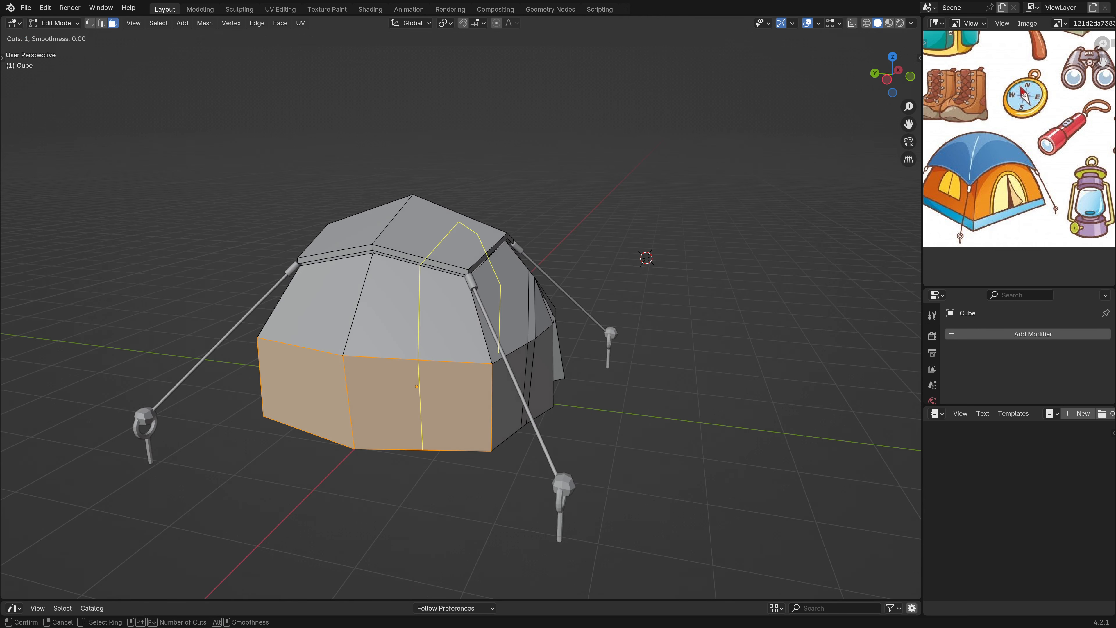
pyautogui.click(364, 370)
pyautogui.rightClick(364, 370)
pyautogui.hotkey('ctrl', 'r')
pyautogui.click(318, 343)
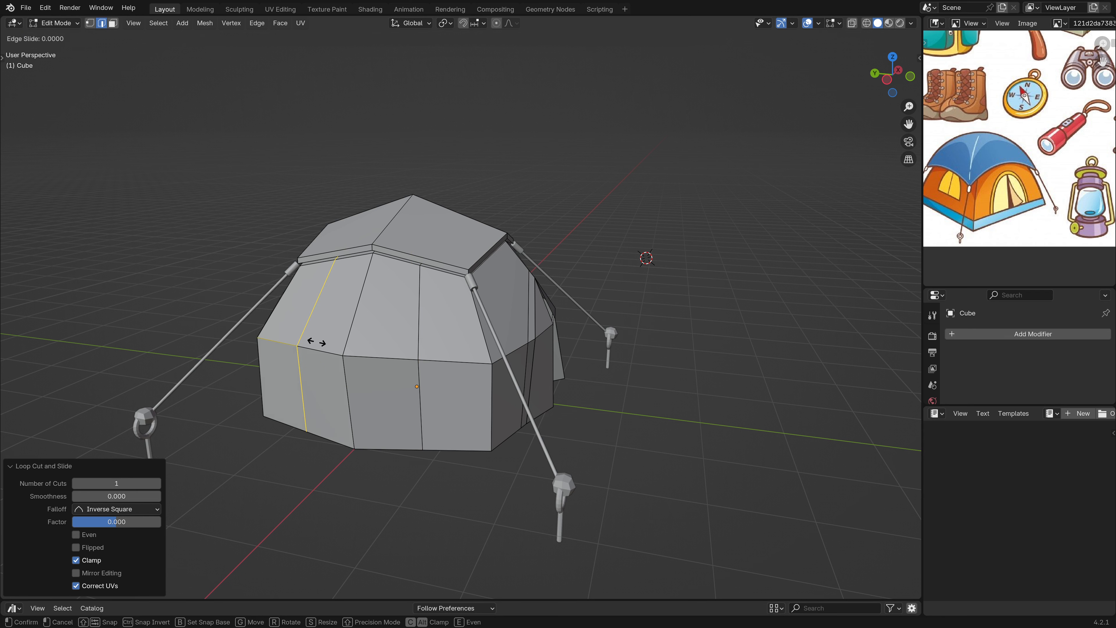
pyautogui.rightClick(318, 345)
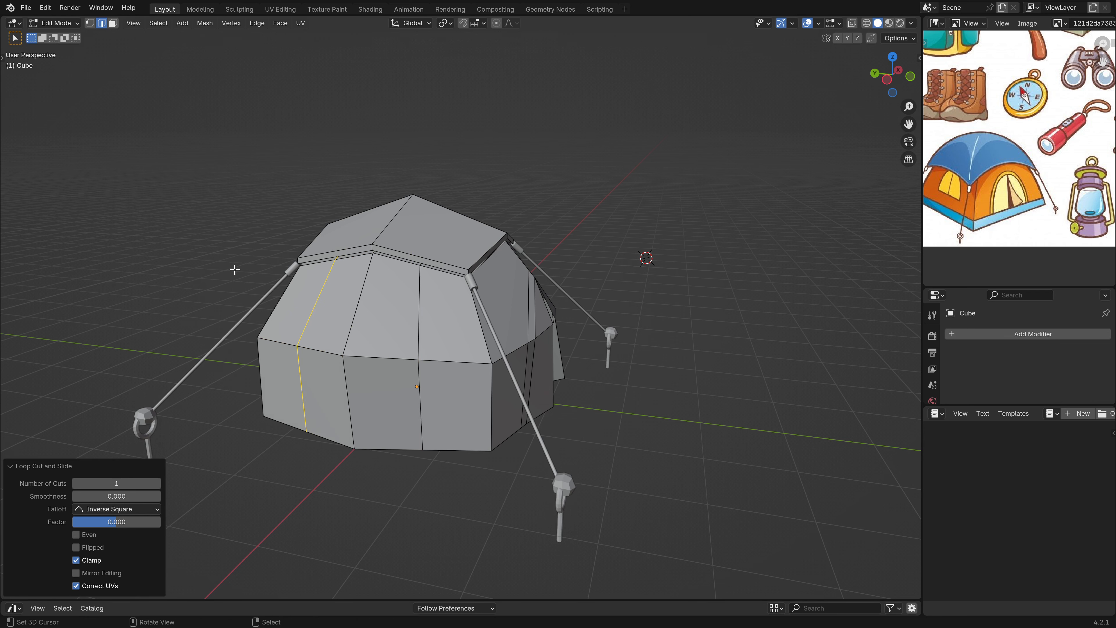
# - Try to inset the middle lower faces of the side walls by 0.2144 m, over their full height
pyautogui.click(114, 24)
pyautogui.click(326, 393)
pyautogui.keyDown('shift'); pyautogui.click(369, 386); pyautogui.keyUp('shift')
pyautogui.moveTo(370, 385); pyautogui.dragTo(413, 387, button='middle')
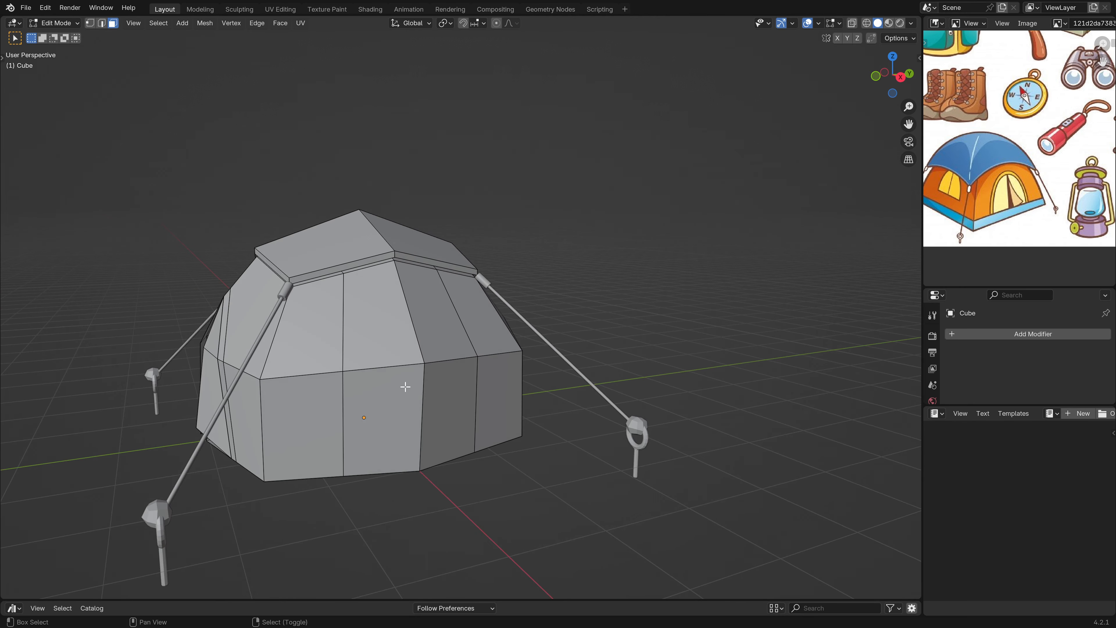
pyautogui.keyDown('shift'); pyautogui.rightClick(413, 387); pyautogui.keyUp('shift')
pyautogui.keyDown('shift'); pyautogui.rightClick(461, 381); pyautogui.keyUp('shift')
pyautogui.scroll(-1, 224, 374)
pyautogui.moveTo(225, 374); pyautogui.dragTo(624, 330, button='middle')
pyautogui.press('i')
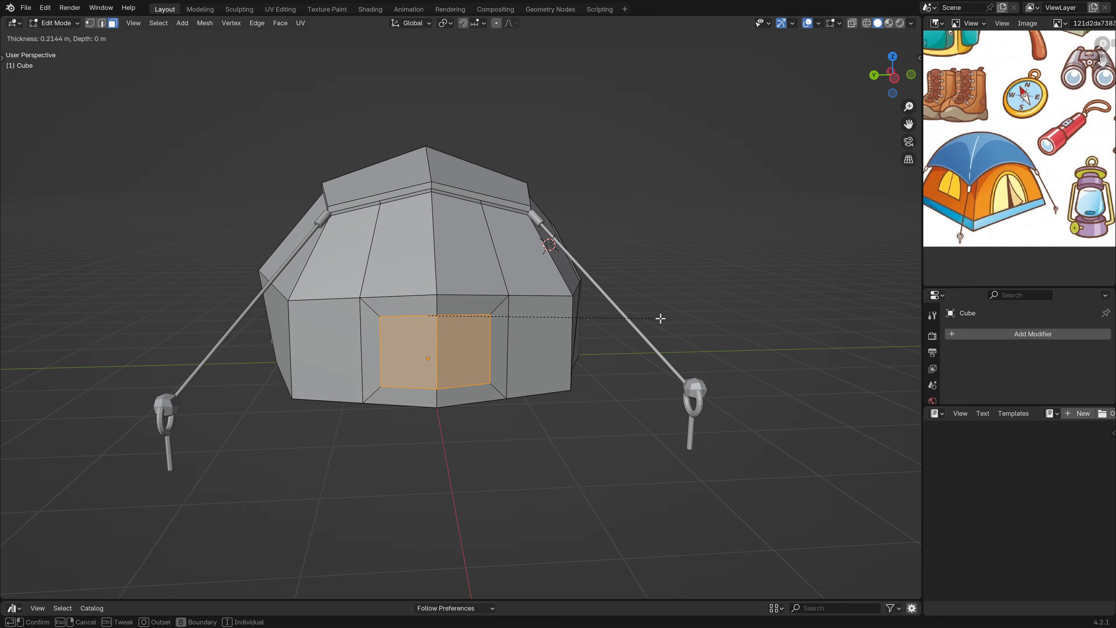
pyautogui.click(660, 318)
pyautogui.moveTo(669, 402); pyautogui.dragTo(450, 397, button='middle')
pyautogui.moveTo(458, 403)
pyautogui.mouseDown(button='middle')
pyautogui.moveTo(366, 391)
pyautogui.moveTo(281, 399)
pyautogui.moveTo(264, 352)
pyautogui.moveTo(302, 381)
pyautogui.moveTo(469, 400)
pyautogui.mouseUp(button='middle')
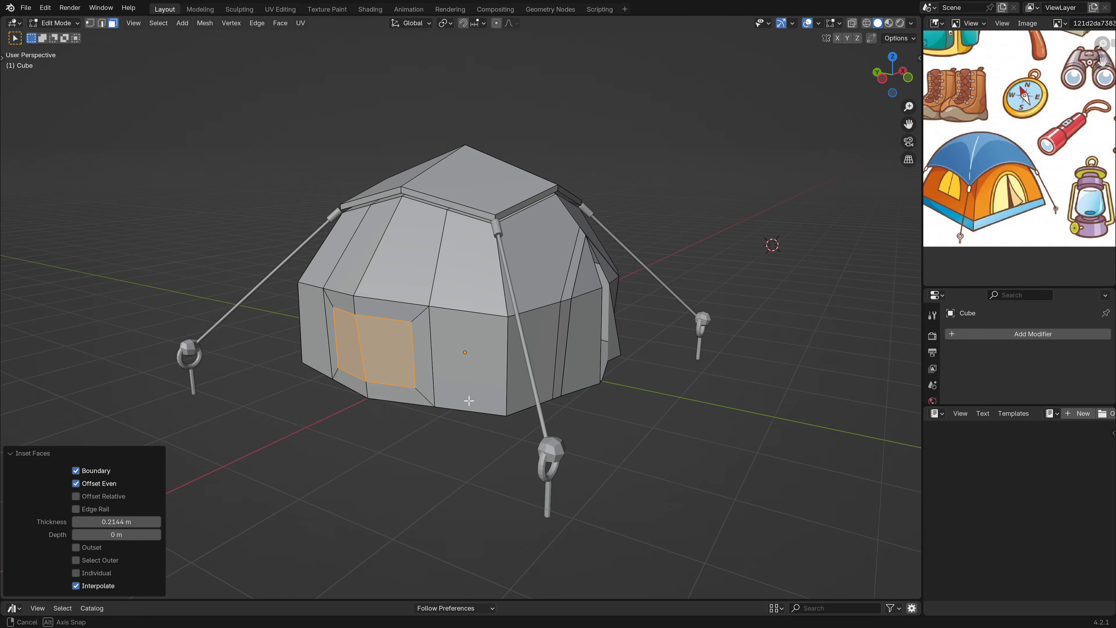
pyautogui.hotkey('ctrl', 'z')
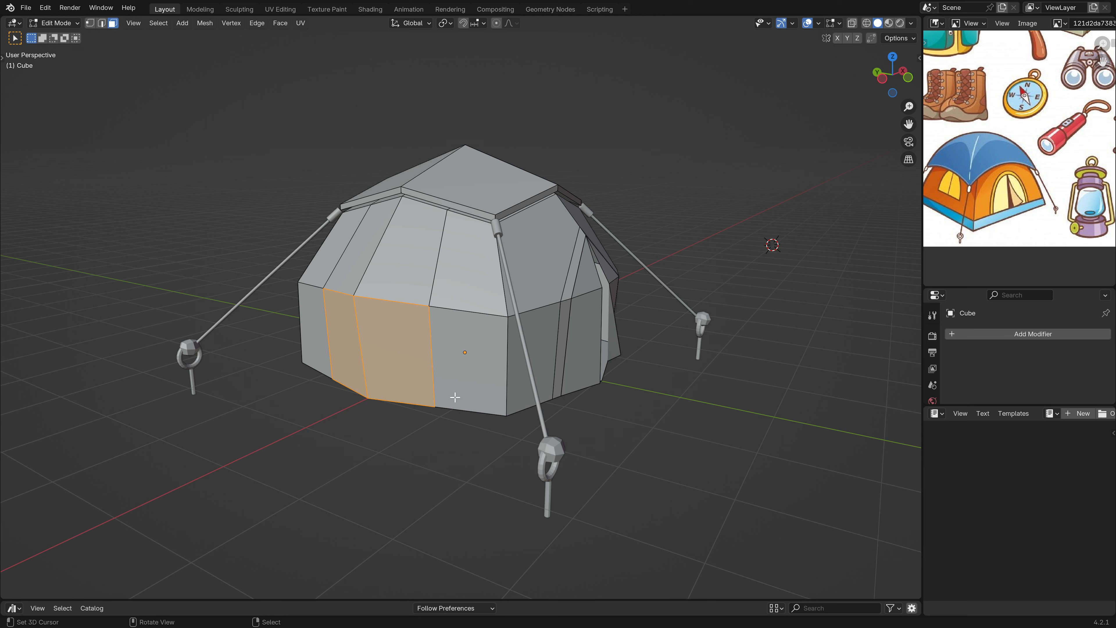
# - Add a horizontal loop cut around the lower walls, slid toward the base by a factor of 0.588
pyautogui.hotkey('ctrl', 'r')
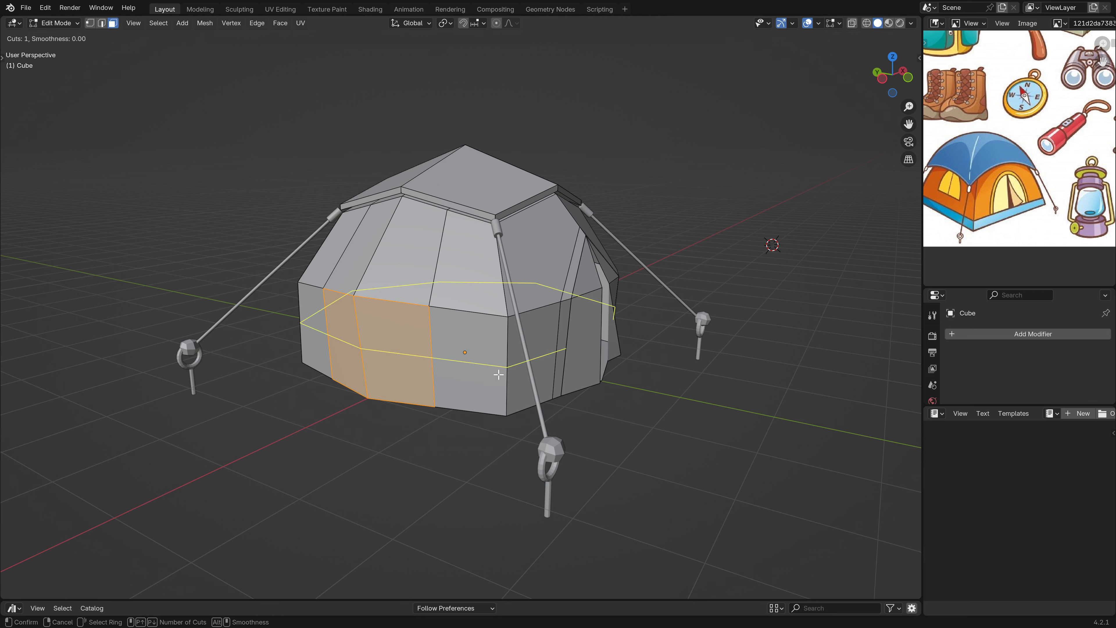
pyautogui.click(499, 374)
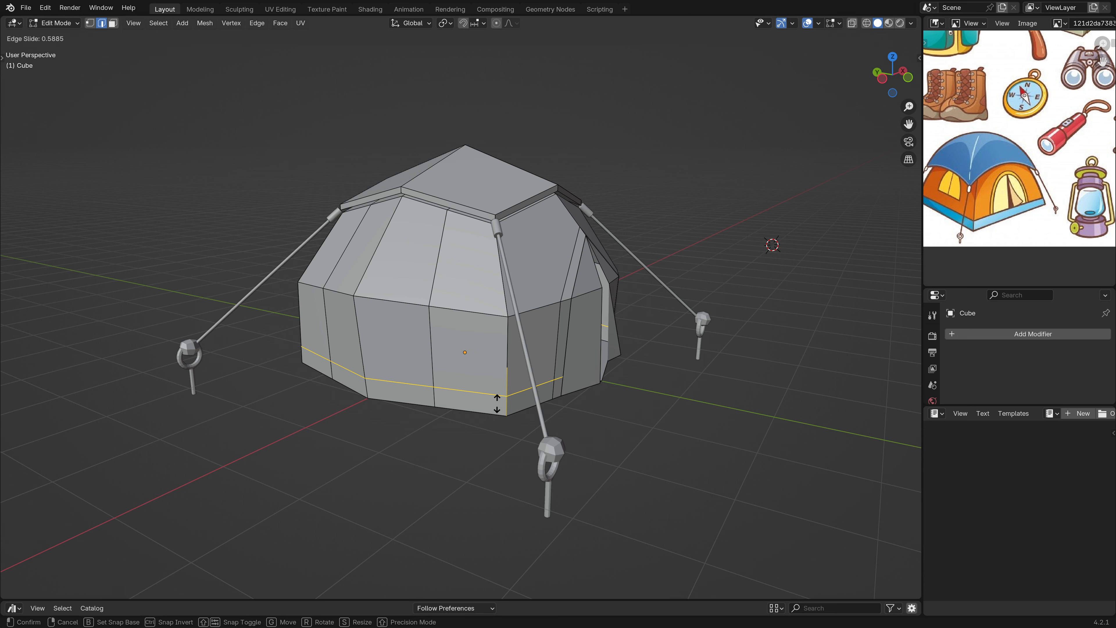
pyautogui.click(497, 404)
# - Knife-cut across one door flap, continuing the wall's lower horizontal edge line to the flap's inner edge
pyautogui.scroll(-3, 497, 405)
pyautogui.moveTo(497, 405); pyautogui.dragTo(525, 385, button='middle')
pyautogui.scroll(3, 571, 381)
pyautogui.scroll(1, 422, 385)
pyautogui.press('k')
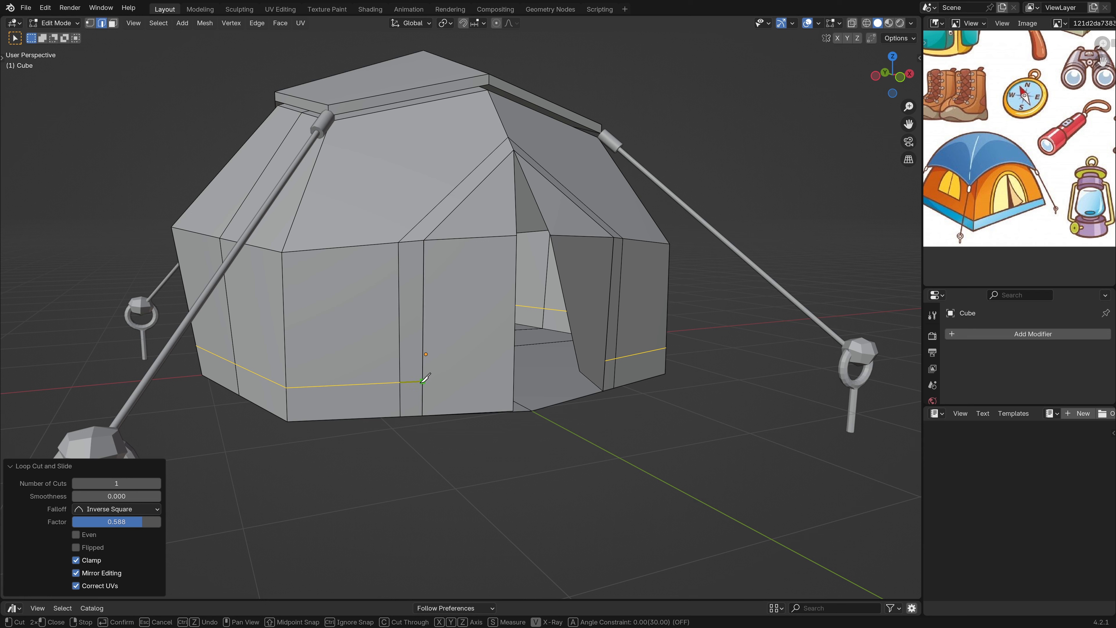
pyautogui.press('Escape')
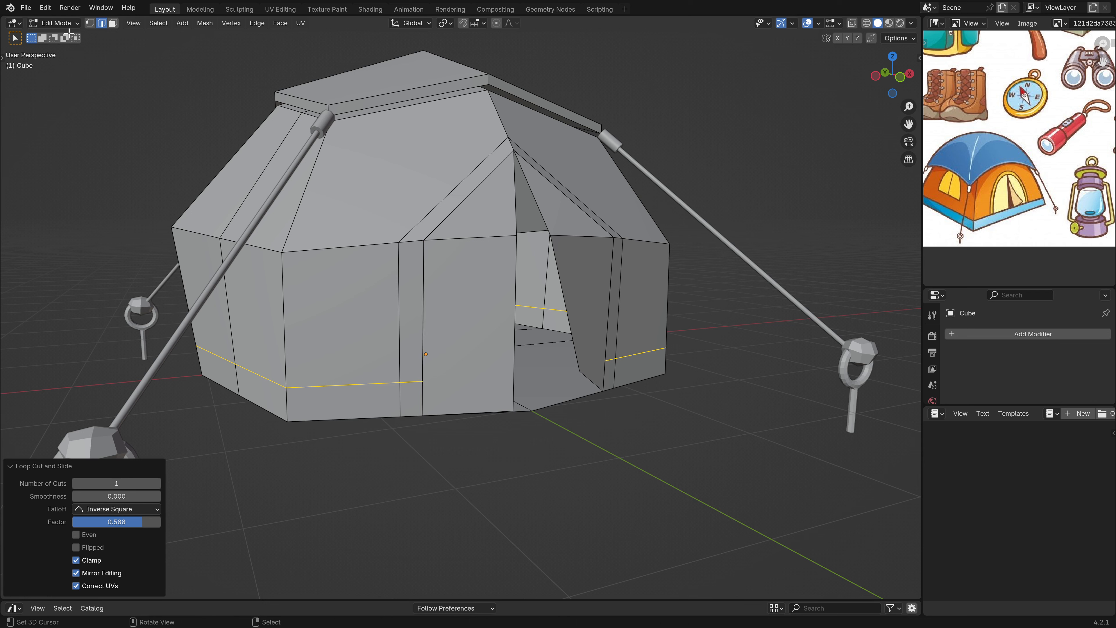
pyautogui.click(91, 24)
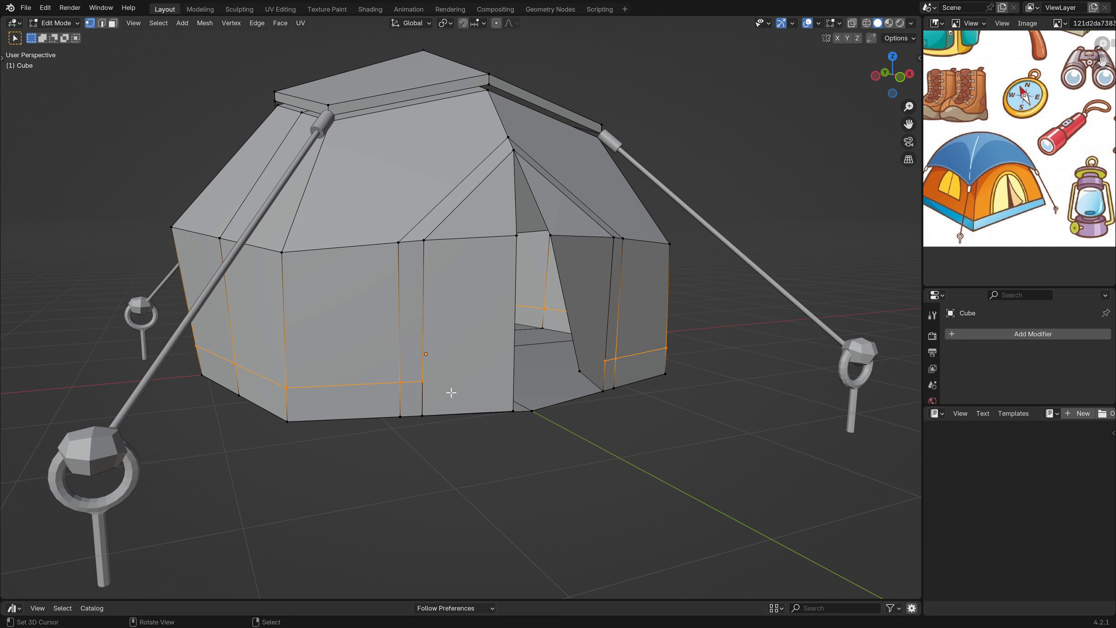
pyautogui.press('k')
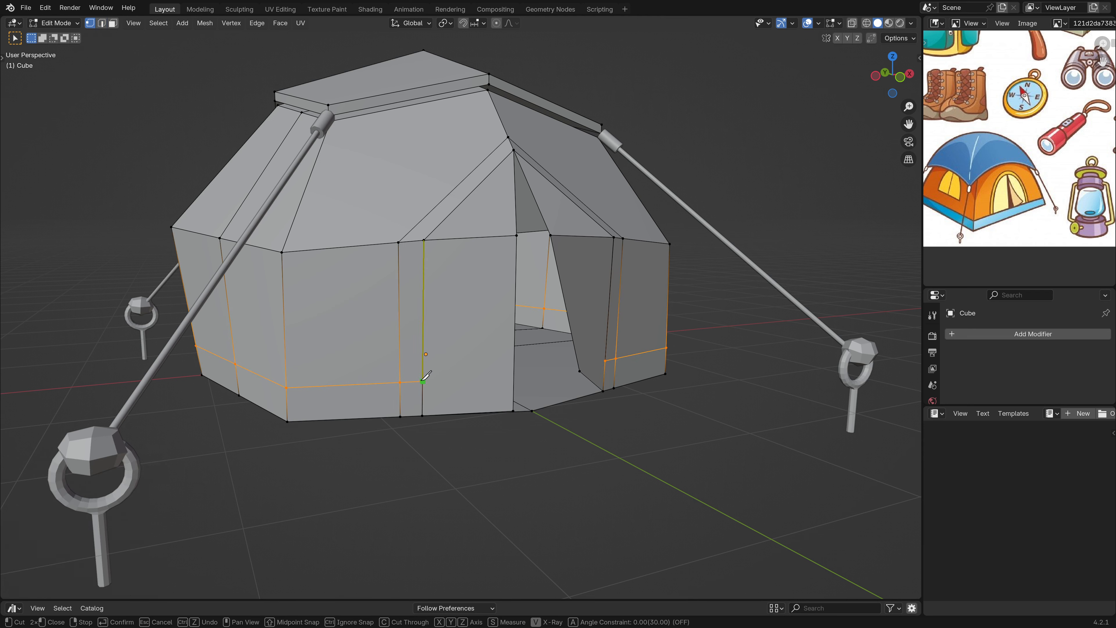
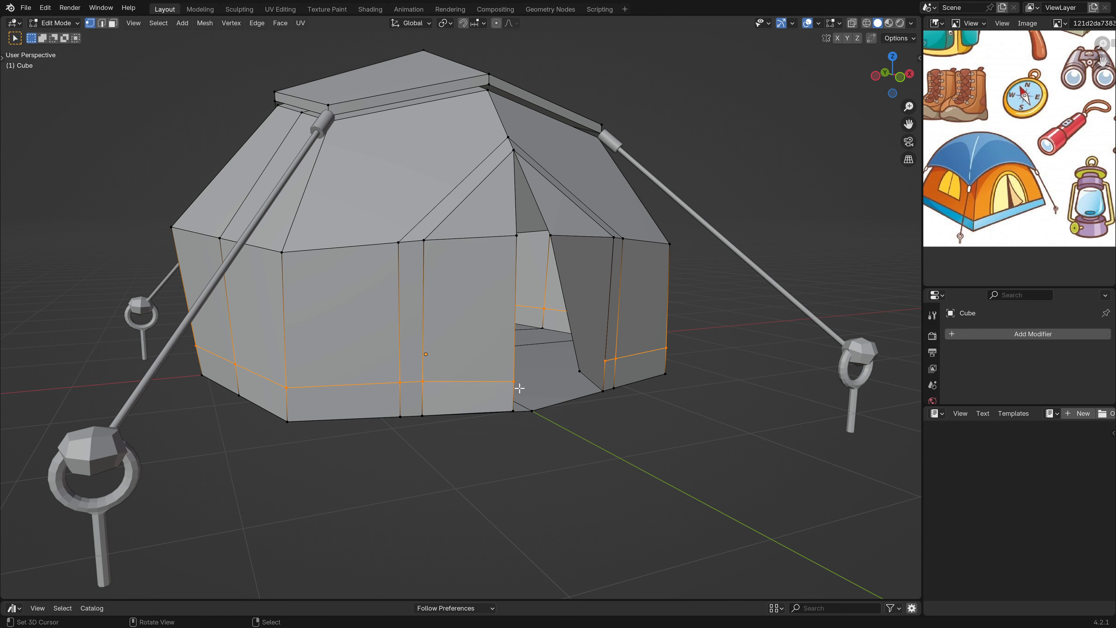
# - Continue the lower horizontal edge line across the opposite door flap with a knife cut
pyautogui.moveTo(513, 391); pyautogui.dragTo(428, 400, button='middle')
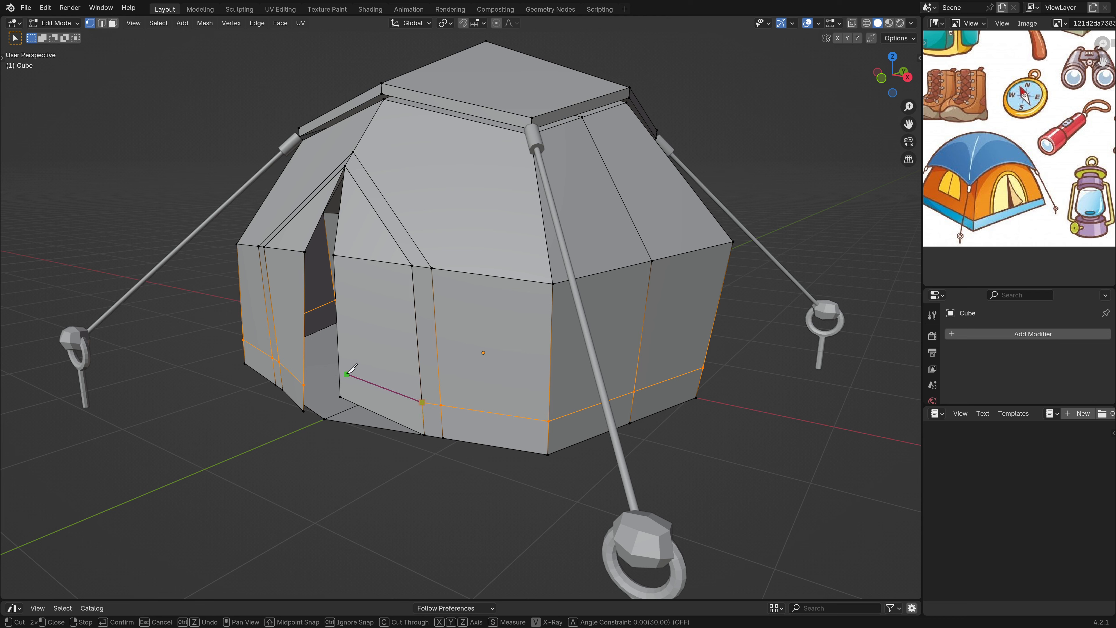
pyautogui.press('Escape')
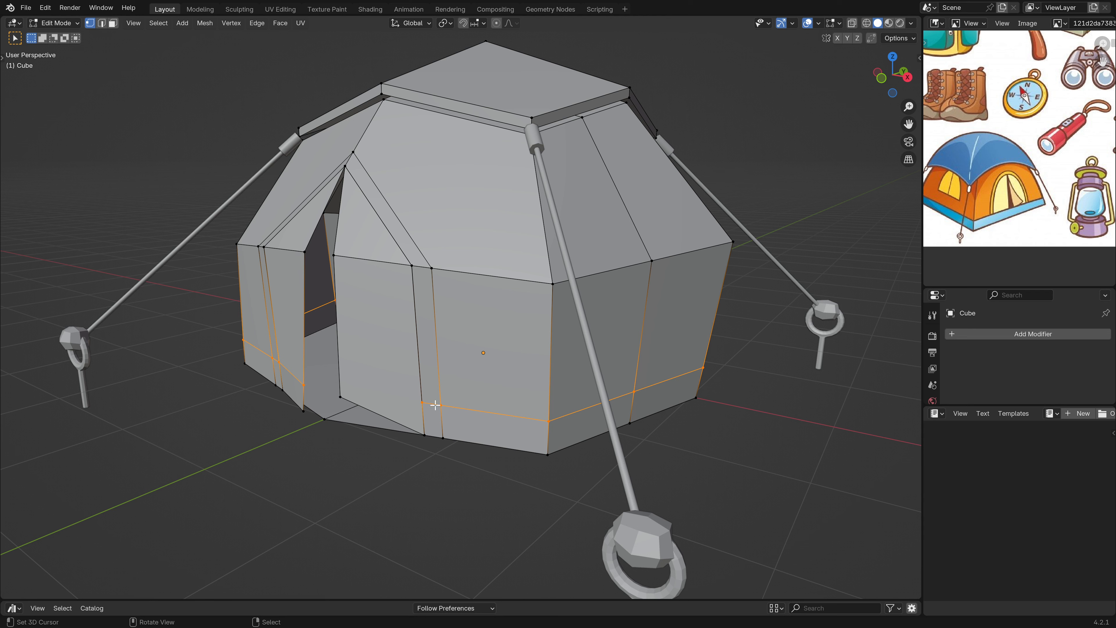
pyautogui.press('k')
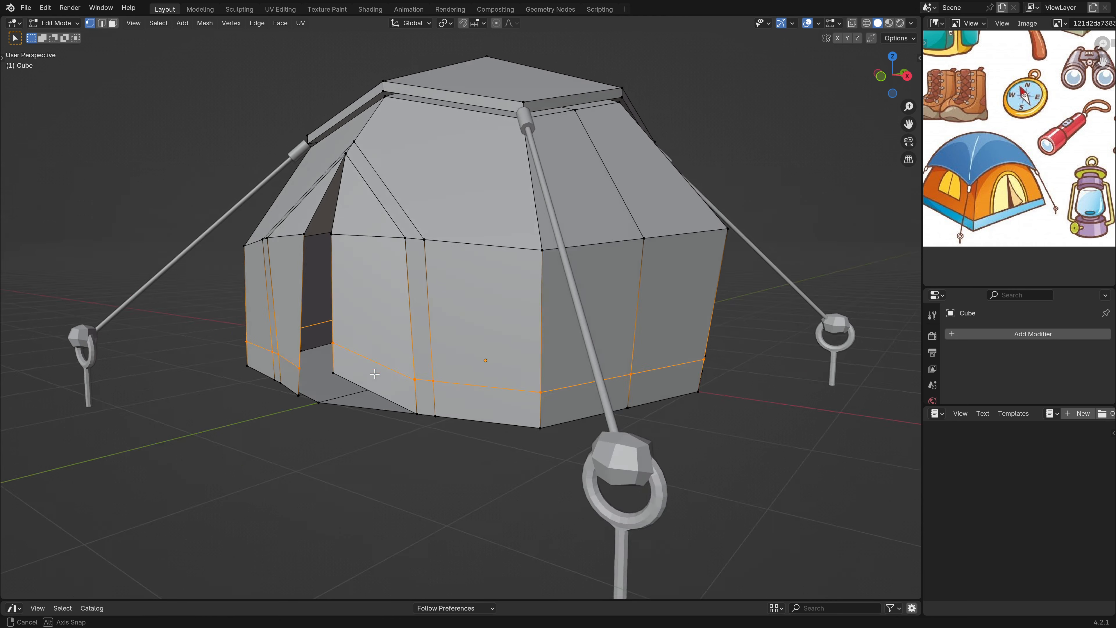
pyautogui.moveTo(410, 398); pyautogui.dragTo(429, 380, button='middle')
pyautogui.press('Return')
# - Inset the middle faces above the base strip on the side walls by about 0.16 m as windows, and leave mesh editing
pyautogui.moveTo(550, 472); pyautogui.dragTo(157, 93, button='middle')
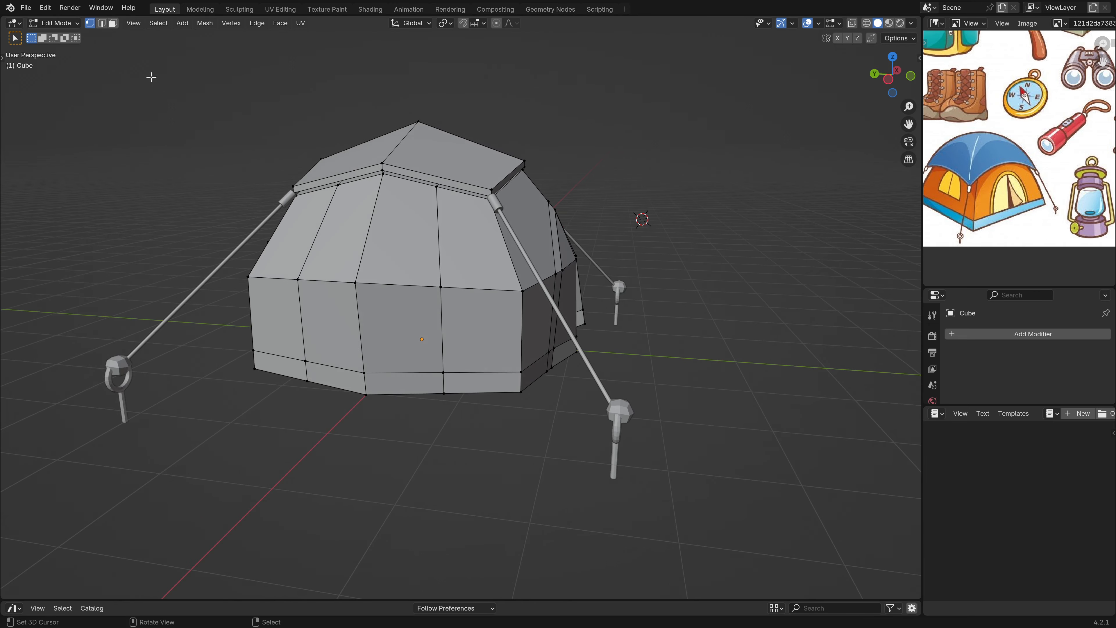
pyautogui.click(337, 321)
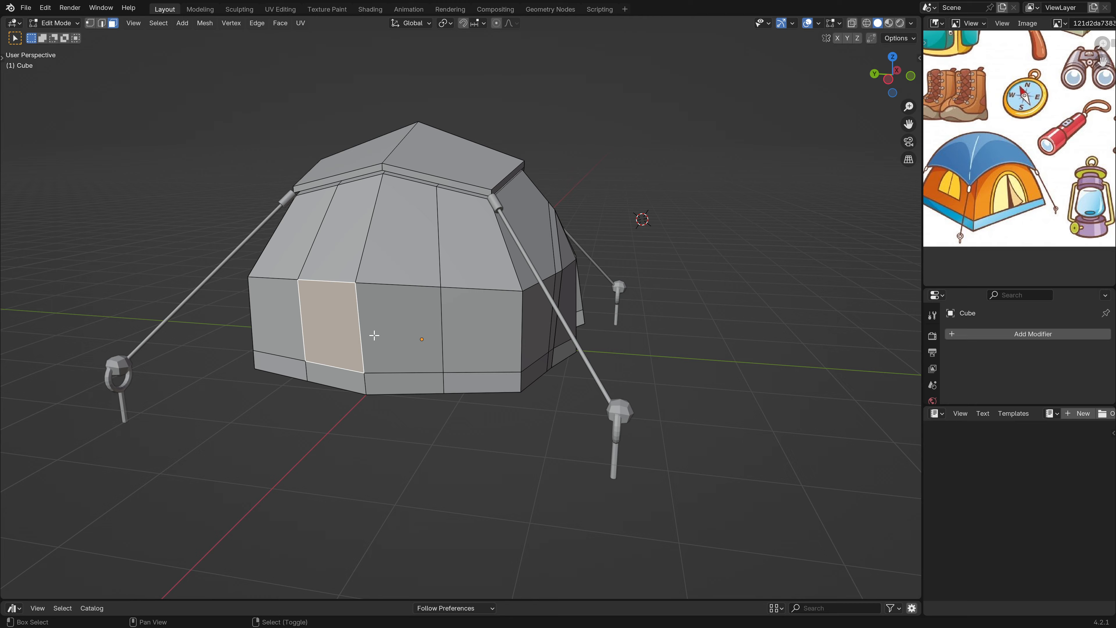
pyautogui.keyDown('shift'); pyautogui.click(381, 334); pyautogui.keyUp('shift')
pyautogui.moveTo(578, 302); pyautogui.dragTo(387, 320, button='middle')
pyautogui.scroll(2, 588, 341)
pyautogui.scroll(-2, 588, 341)
pyautogui.moveTo(588, 341); pyautogui.dragTo(377, 323, button='middle')
pyautogui.press('i')
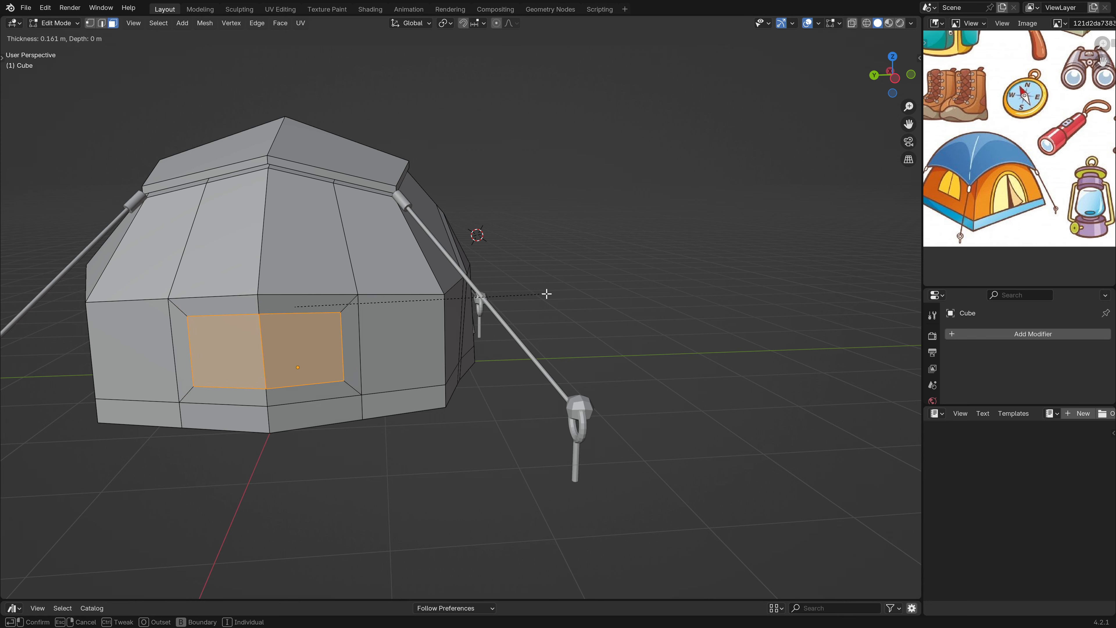
pyautogui.click(547, 293)
pyautogui.moveTo(545, 227); pyautogui.dragTo(56, 443, button='middle')
pyautogui.click(19, 457)
pyautogui.moveTo(119, 424); pyautogui.dragTo(338, 317, button='middle')
pyautogui.press('Tab')
# - Enlarge the asset browser to show the GeoToon and ToonMat assets, highlight GeoToon, and select the tent body
pyautogui.scroll(-3, 315, 424)
pyautogui.moveTo(345, 356); pyautogui.dragTo(360, 330, button='middle')
pyautogui.keyDown('shift'); pyautogui.moveTo(291, 310); pyautogui.dragTo(333, 324, button='middle'); pyautogui.keyUp('shift')
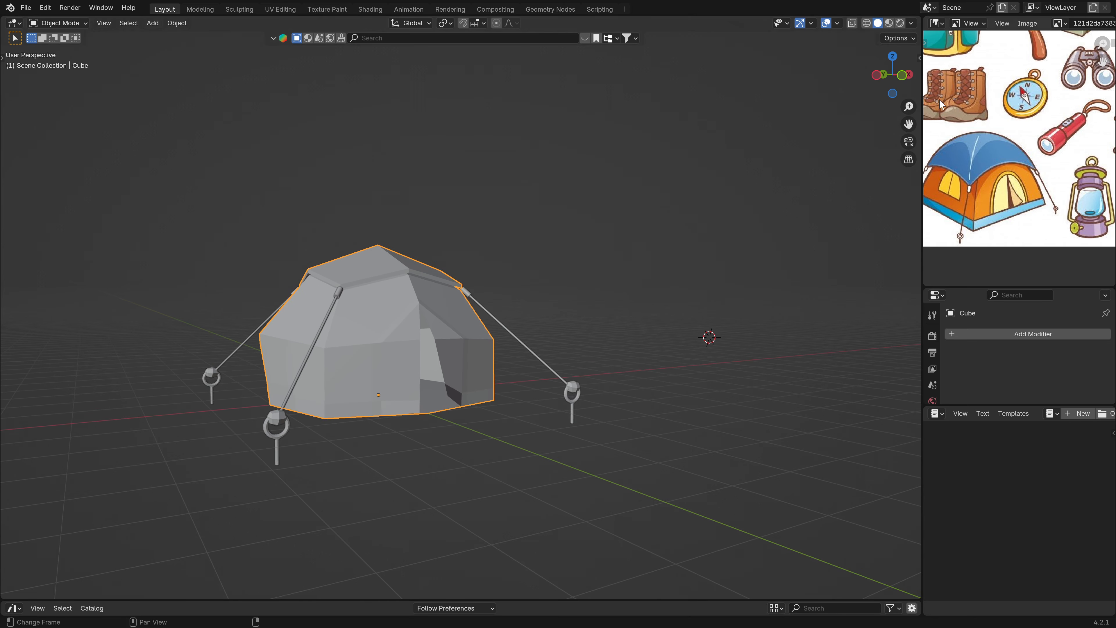
pyautogui.scroll(-1, 981, 120)
pyautogui.scroll(1, 371, 317)
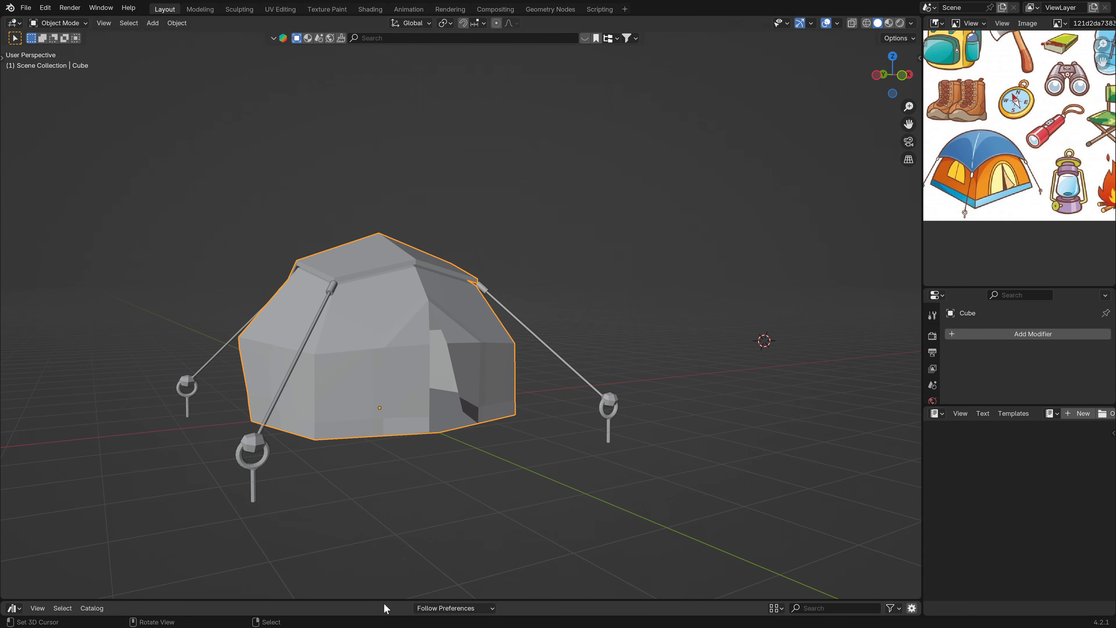
pyautogui.moveTo(384, 603); pyautogui.dragTo(409, 459)
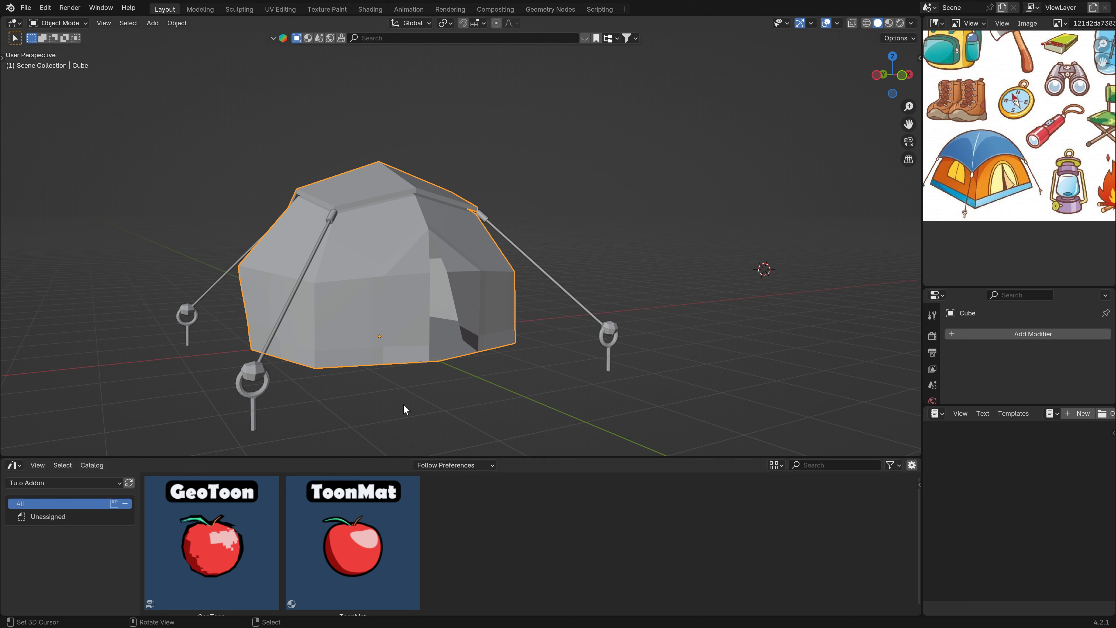
pyautogui.moveTo(184, 545); pyautogui.dragTo(396, 258)
pyautogui.click(614, 331)
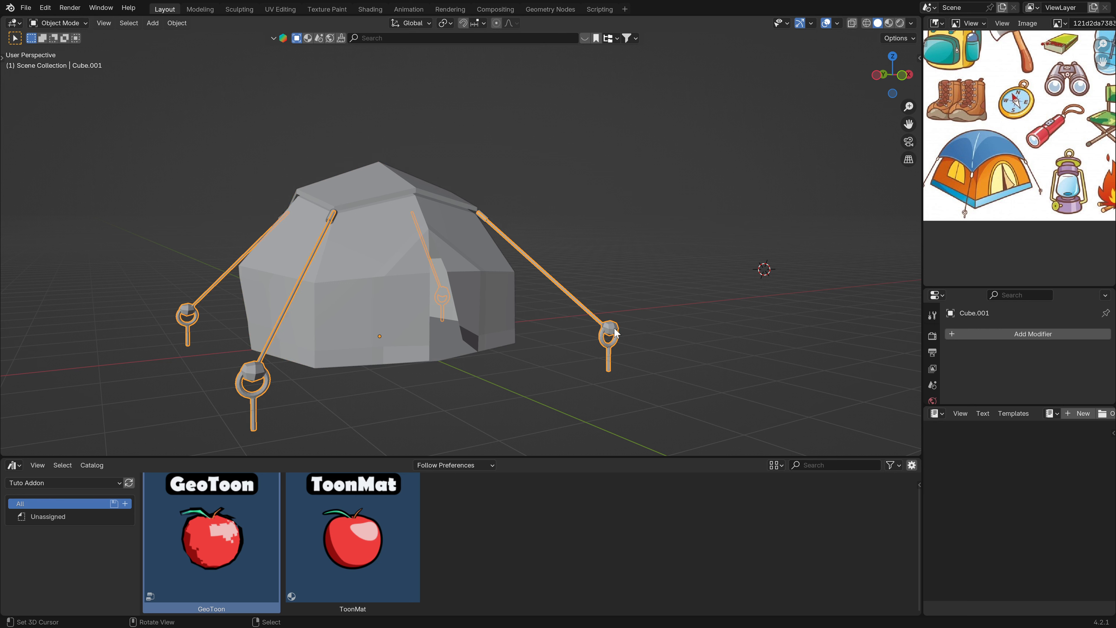
pyautogui.click(389, 179)
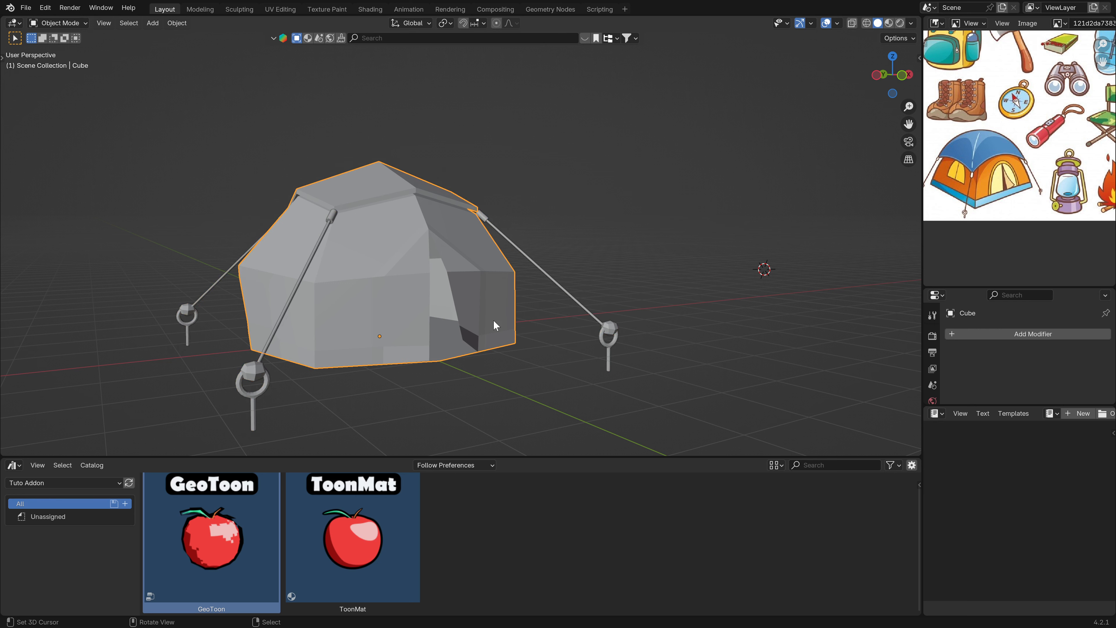
# - Examine the tent mesh's roof, door flaps, windows and base strip from several sides, and select the guy ropes
pyautogui.press('Tab')
pyautogui.moveTo(513, 328); pyautogui.dragTo(273, 354, button='middle')
pyautogui.scroll(5, 255, 374)
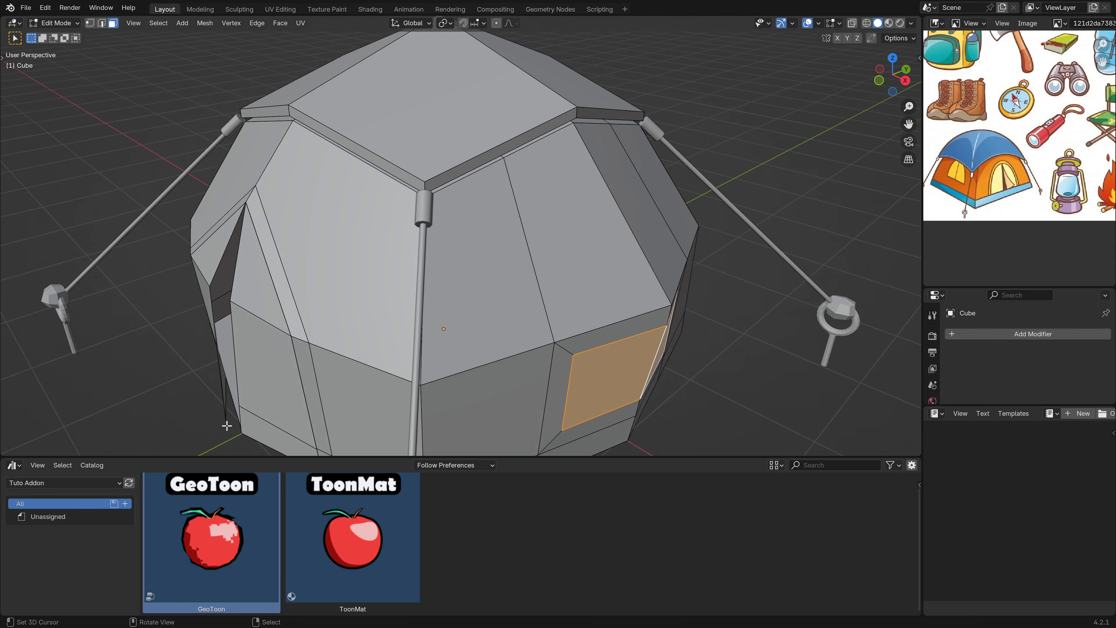
pyautogui.scroll(-5, 227, 425)
pyautogui.moveTo(226, 425); pyautogui.dragTo(274, 328, button='middle')
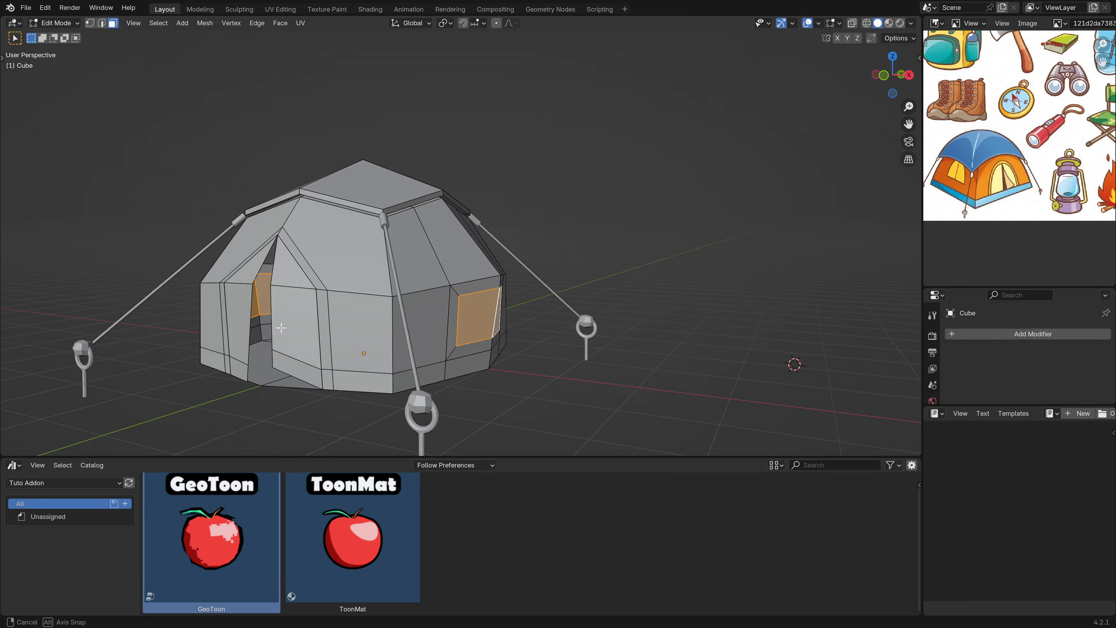
pyautogui.moveTo(437, 333); pyautogui.dragTo(461, 341, button='middle')
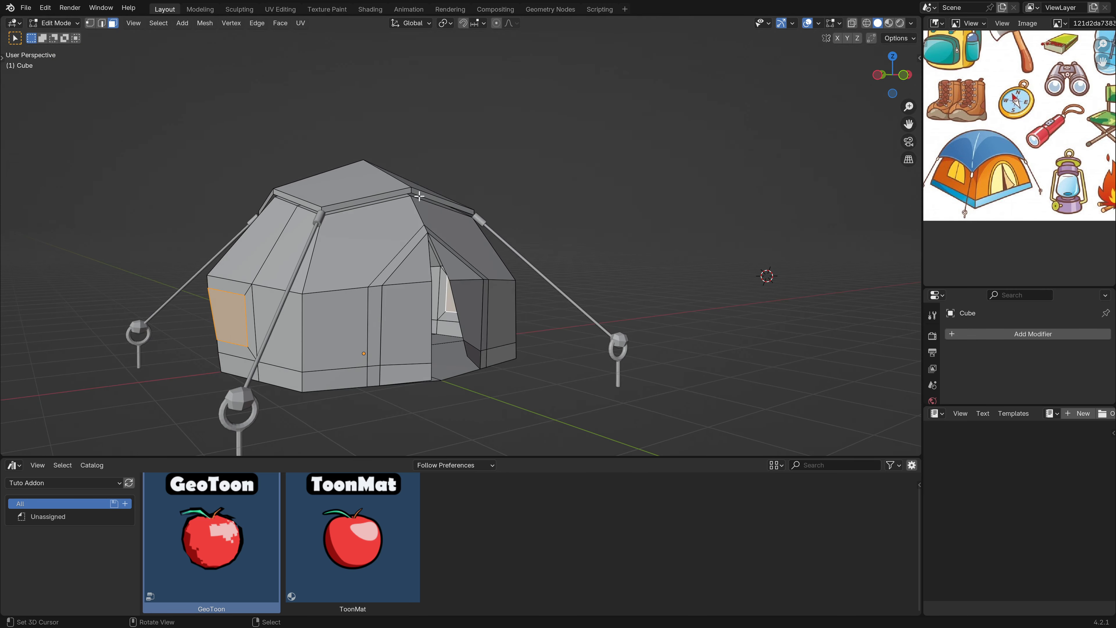
pyautogui.moveTo(432, 384); pyautogui.dragTo(452, 332, button='middle')
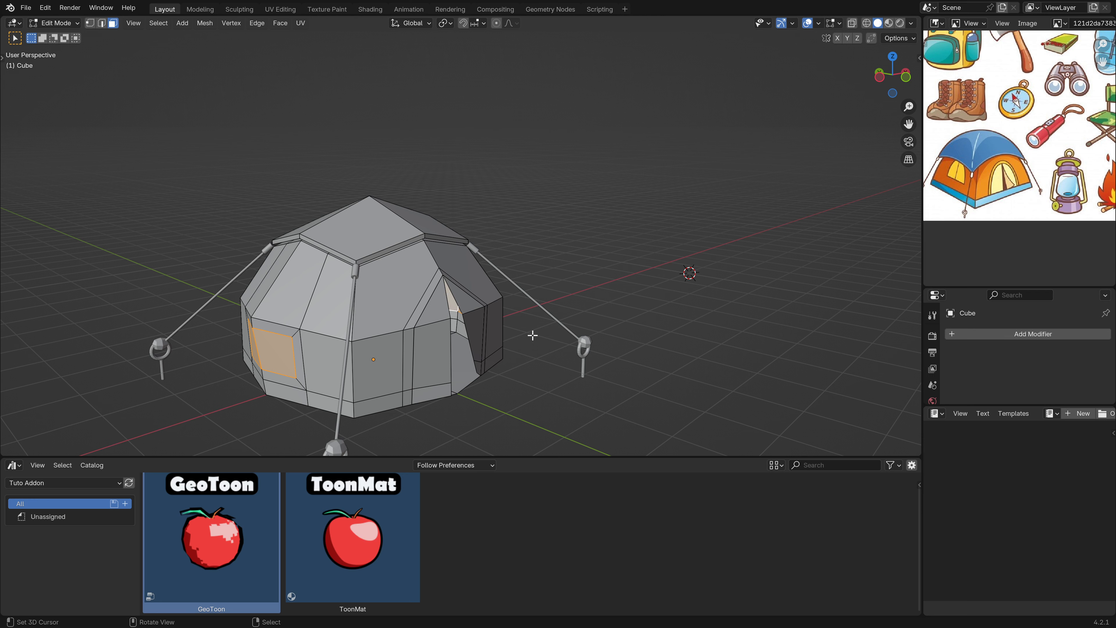
pyautogui.moveTo(387, 312); pyautogui.dragTo(486, 303, button='middle')
pyautogui.press('Tab')
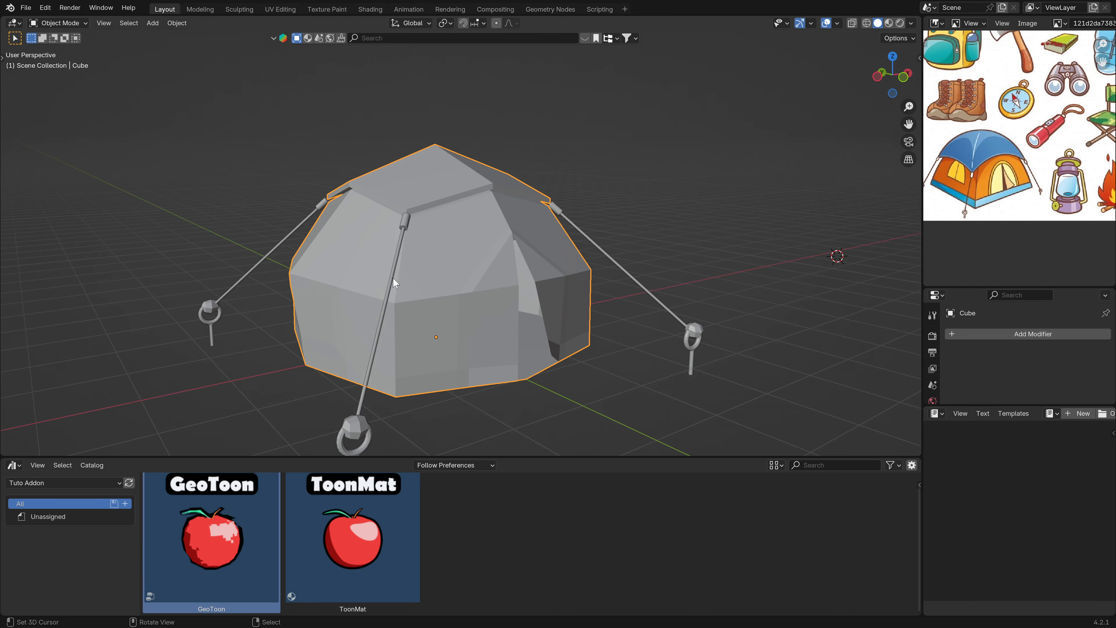
pyautogui.rightClick(622, 263)
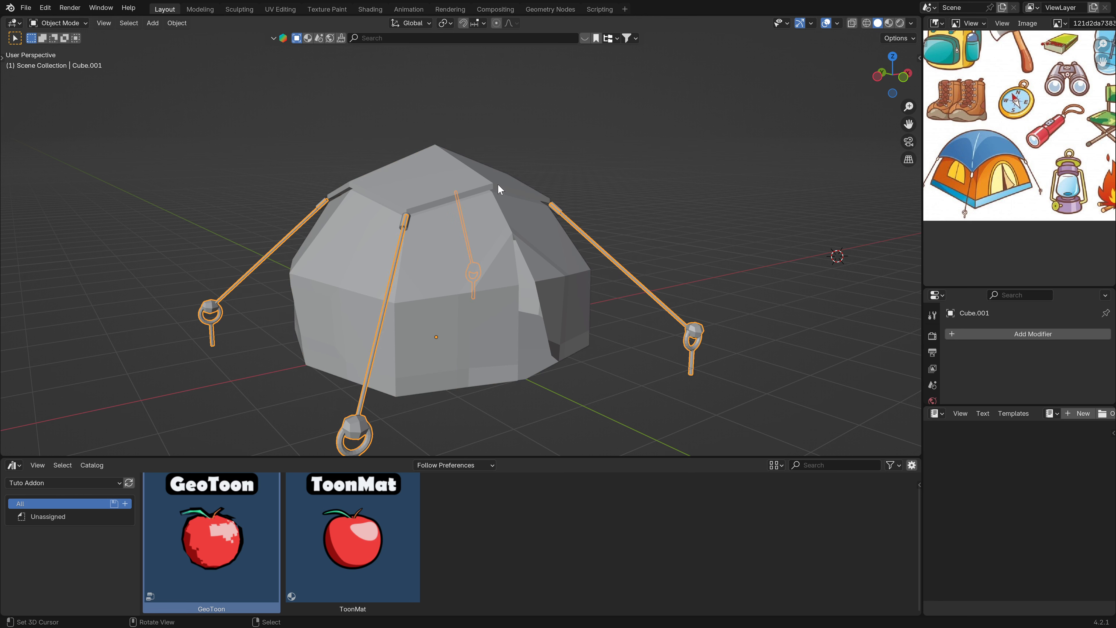
# - Join the guy ropes with the tent body into one object, clear the selection, and save the file
pyautogui.rightClick(561, 210)
pyautogui.keyDown('shift'); pyautogui.rightClick(644, 307); pyautogui.keyUp('shift')
pyautogui.keyDown('shift'); pyautogui.rightClick(504, 178); pyautogui.keyUp('shift')
pyautogui.hotkey('ctrl', 'j')
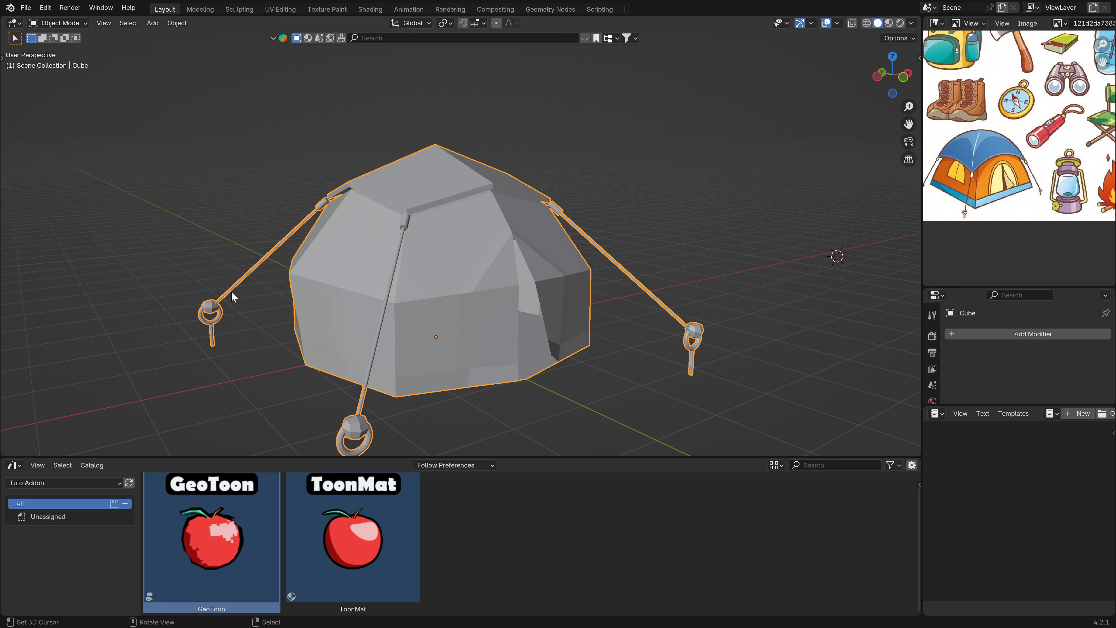
pyautogui.hotkey('alt', 'a')
pyautogui.hotkey('ctrl', 's')
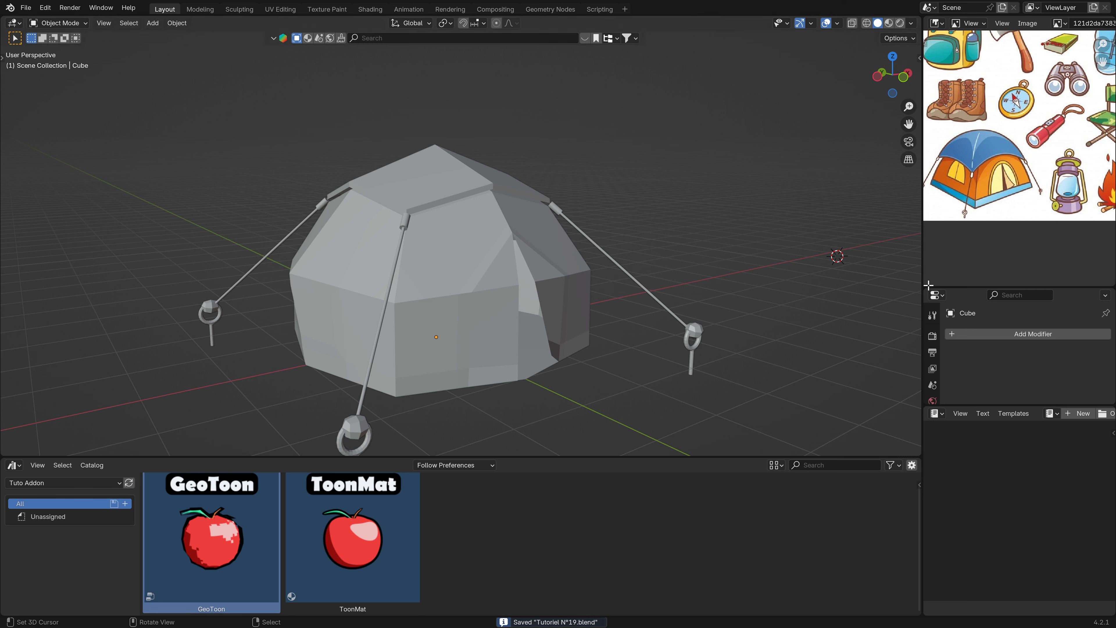
# - Enlarge the properties editor, apply the GeoToon asset to the tent, and set the viewport to rendered shading
pyautogui.moveTo(928, 285); pyautogui.dragTo(928, 112)
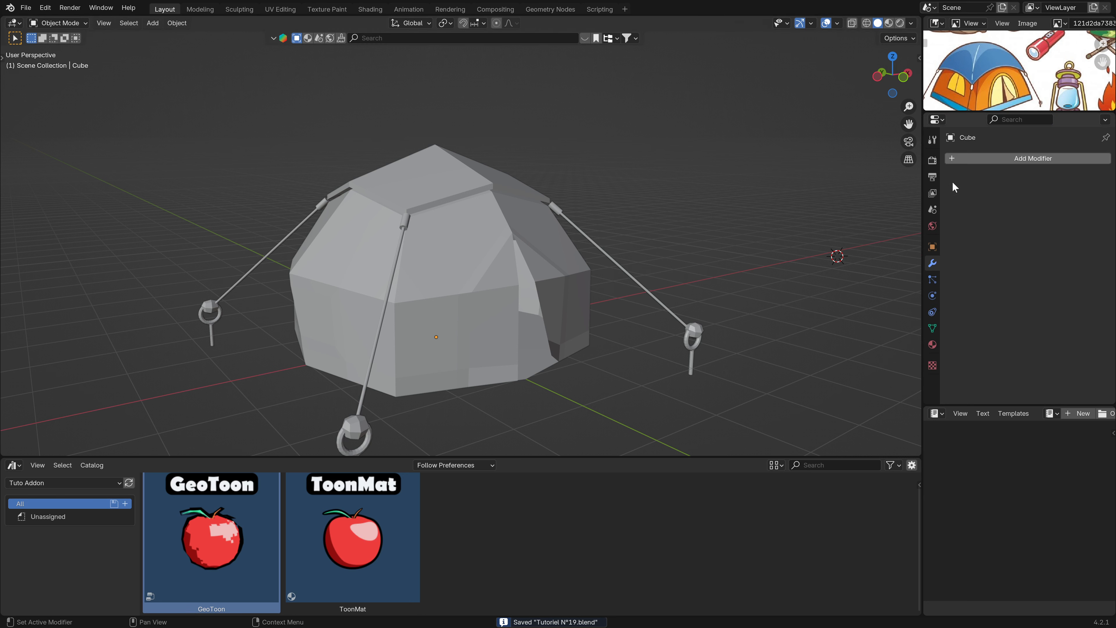
pyautogui.click(932, 345)
pyautogui.moveTo(211, 534); pyautogui.dragTo(462, 229)
pyautogui.click(900, 24)
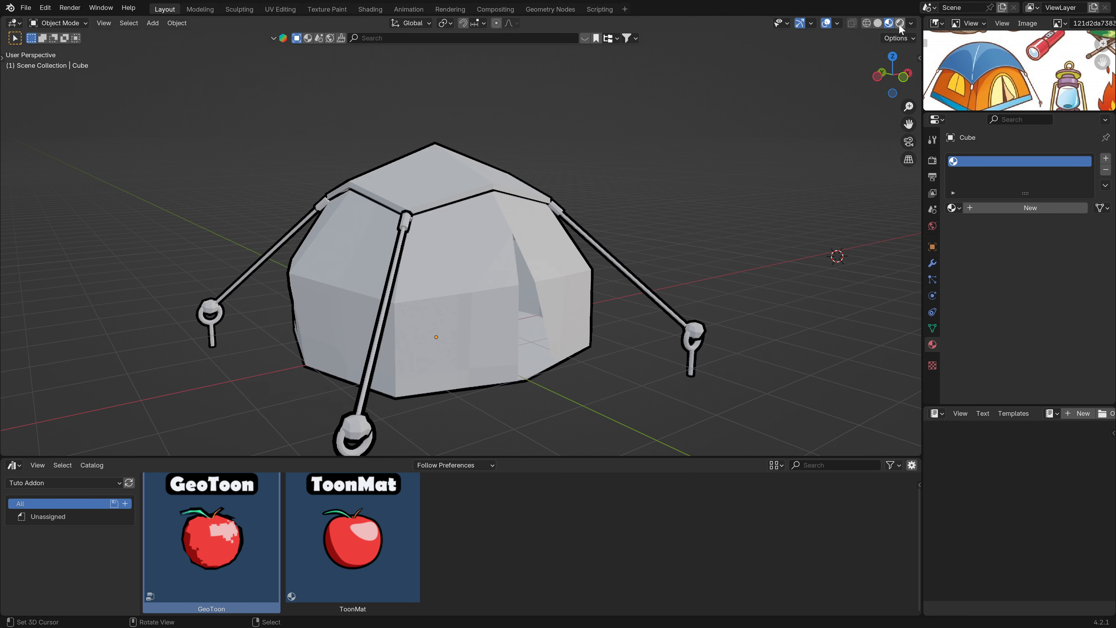
pyautogui.click(900, 24)
pyautogui.scroll(-2, 508, 262)
pyautogui.moveTo(508, 261)
pyautogui.mouseDown(button='middle')
pyautogui.moveTo(423, 269)
pyautogui.moveTo(501, 265)
pyautogui.moveTo(337, 249)
pyautogui.moveTo(416, 267)
pyautogui.mouseUp(button='middle')
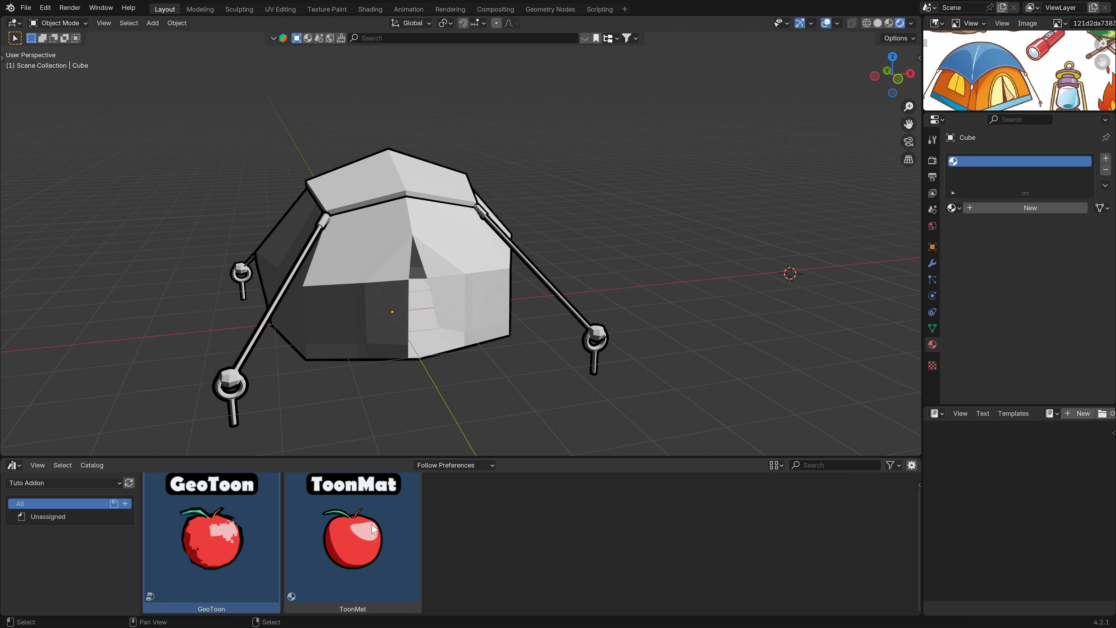
# - Enable smooth shading in the tent's GeoToon modifier and set its edge split angle to 90°
pyautogui.click(399, 320)
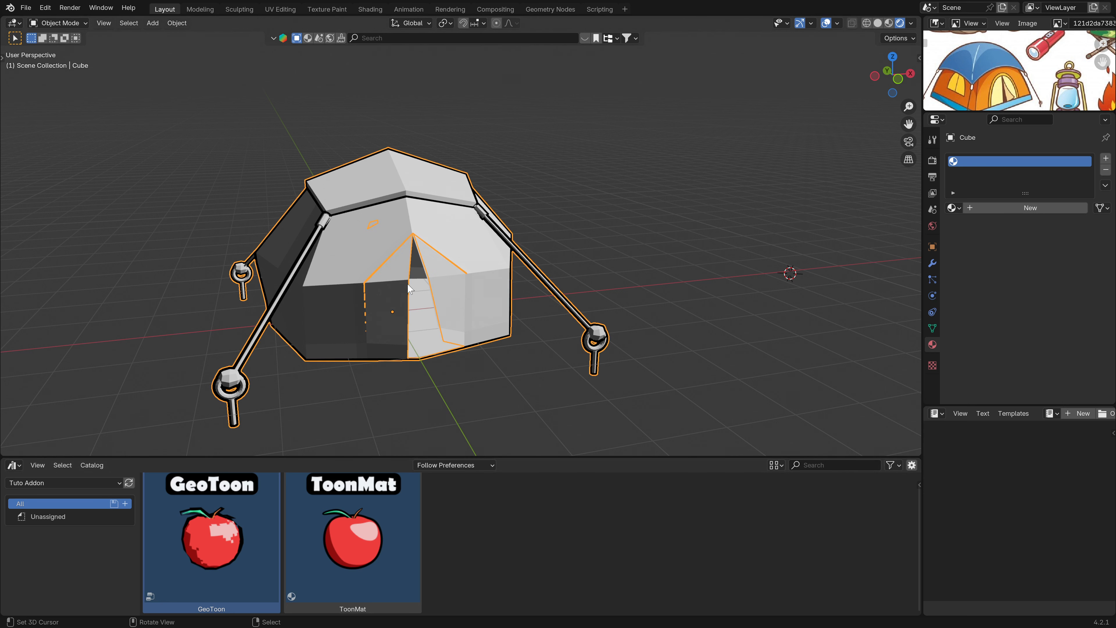
pyautogui.click(932, 263)
pyautogui.click(954, 195)
pyautogui.click(1014, 226)
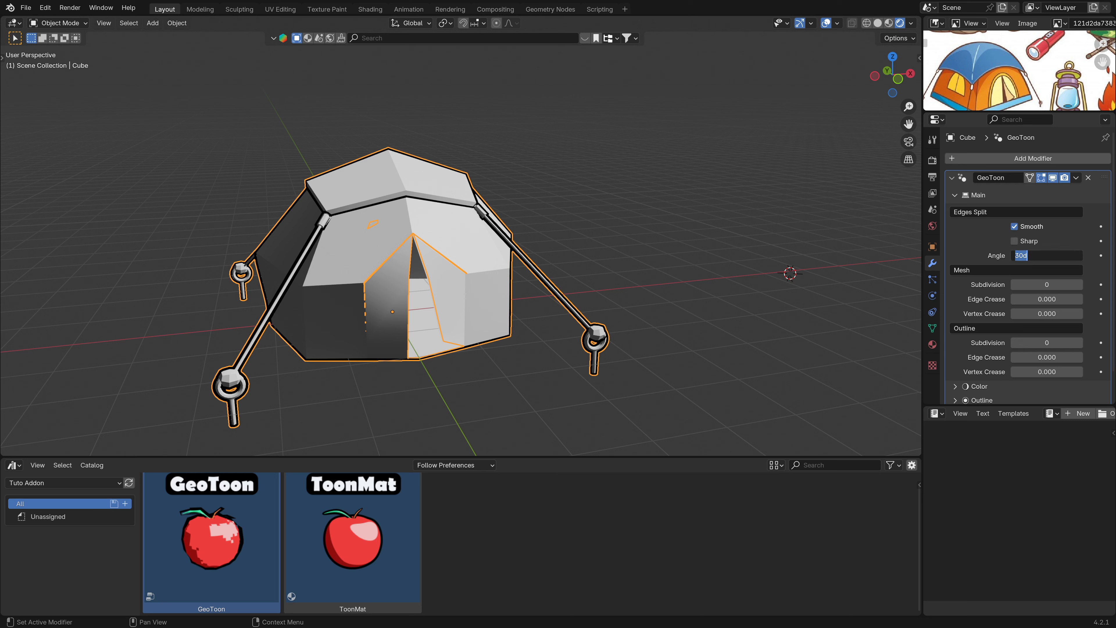
pyautogui.write('90')
pyautogui.press('Return')
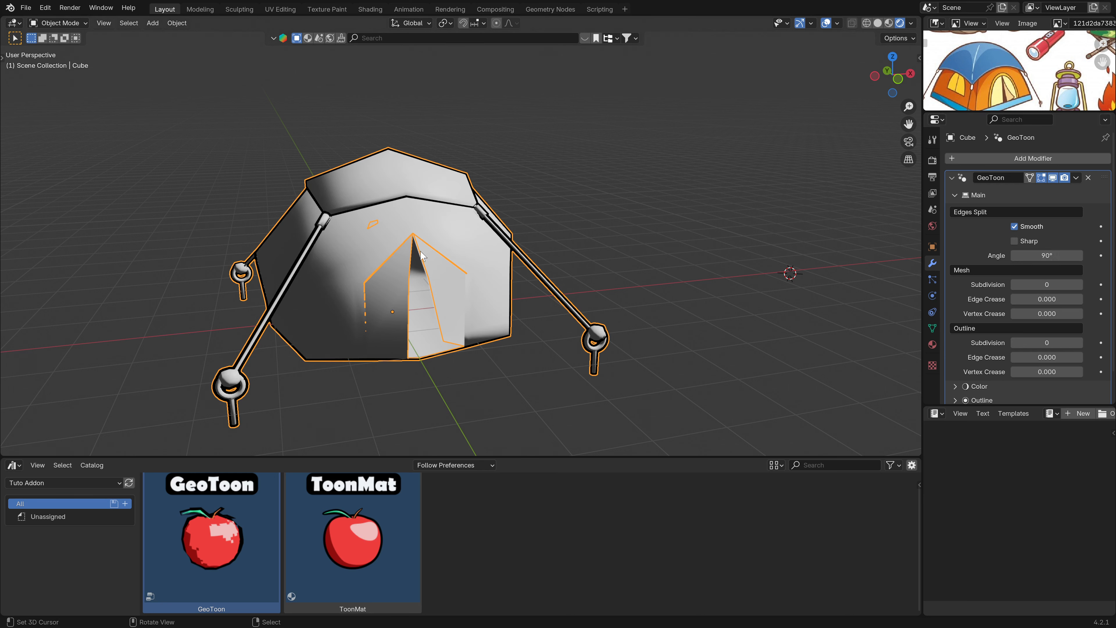
# - Apply the ToonMat material to the tent, remove the empty material slot, and save the file
pyautogui.moveTo(342, 538); pyautogui.dragTo(468, 300)
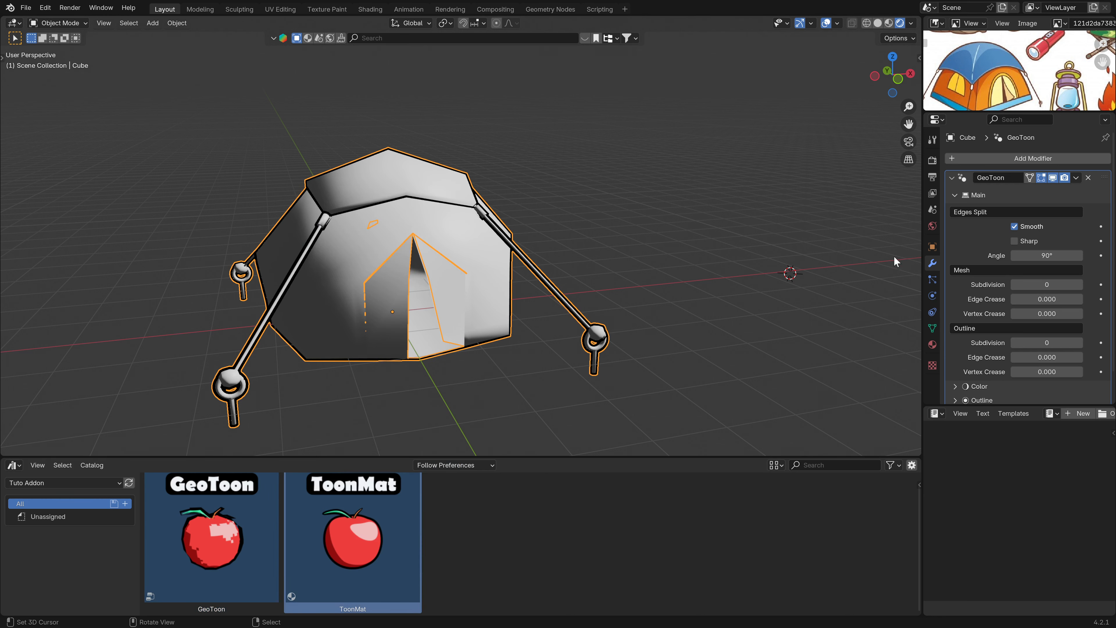
pyautogui.click(932, 345)
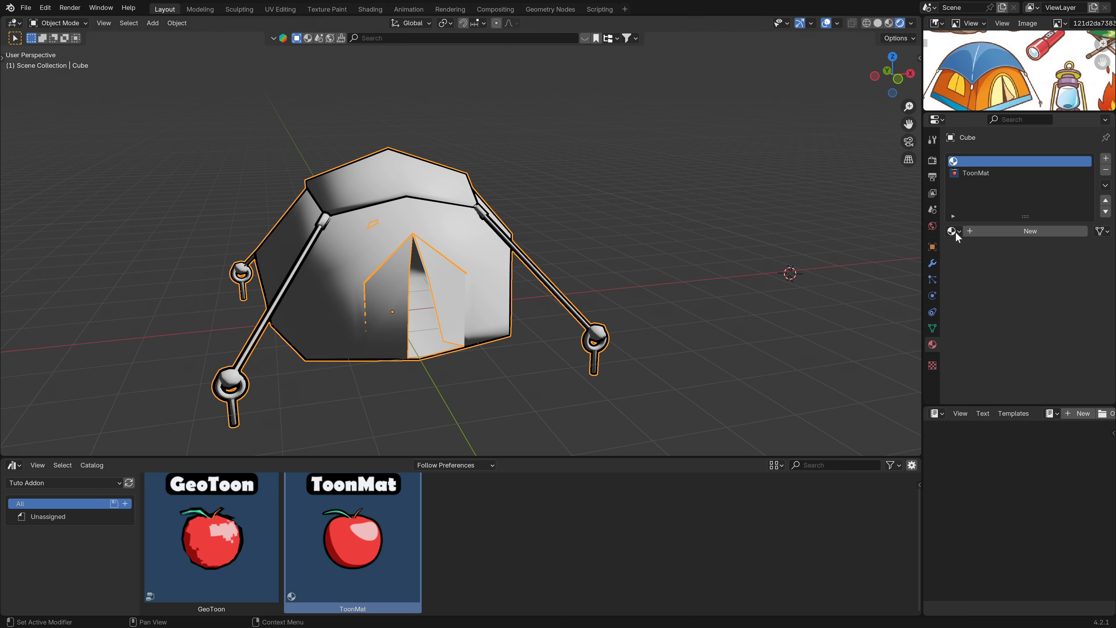
pyautogui.click(1106, 170)
pyautogui.moveTo(421, 309); pyautogui.dragTo(375, 355, button='middle')
pyautogui.hotkey('ctrl', 's')
# - Move the door flap's edge vertex down about 0.2 m in vertex select mode, and leave mesh editing
pyautogui.rightClick(458, 325)
pyautogui.press('Tab')
pyautogui.scroll(3, 448, 352)
pyautogui.click(90, 24)
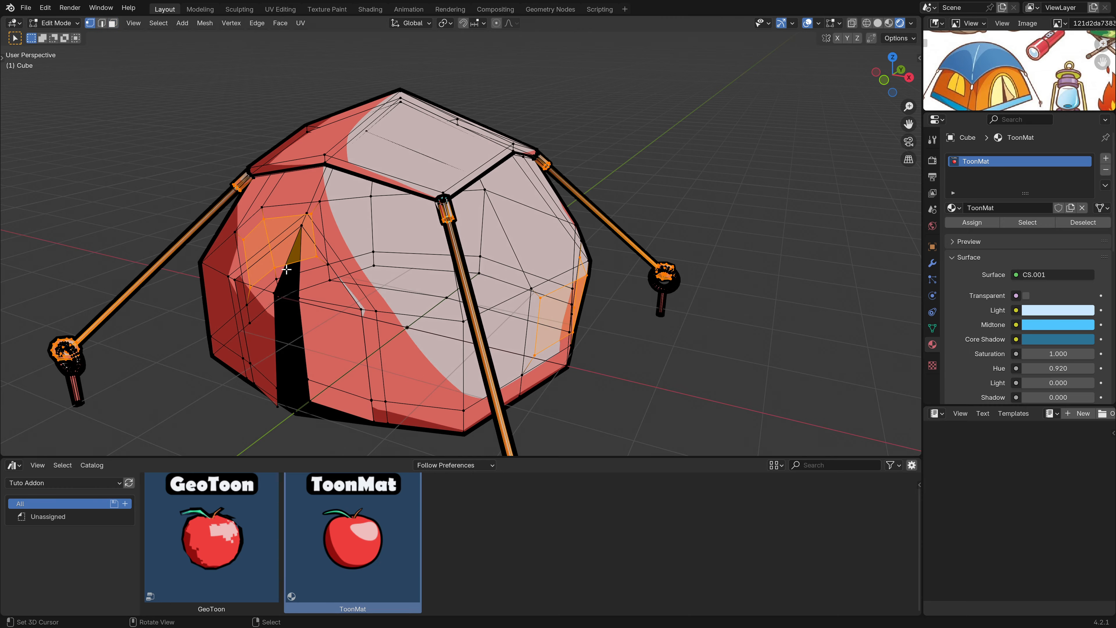
pyautogui.moveTo(287, 270); pyautogui.dragTo(496, 311, button='middle')
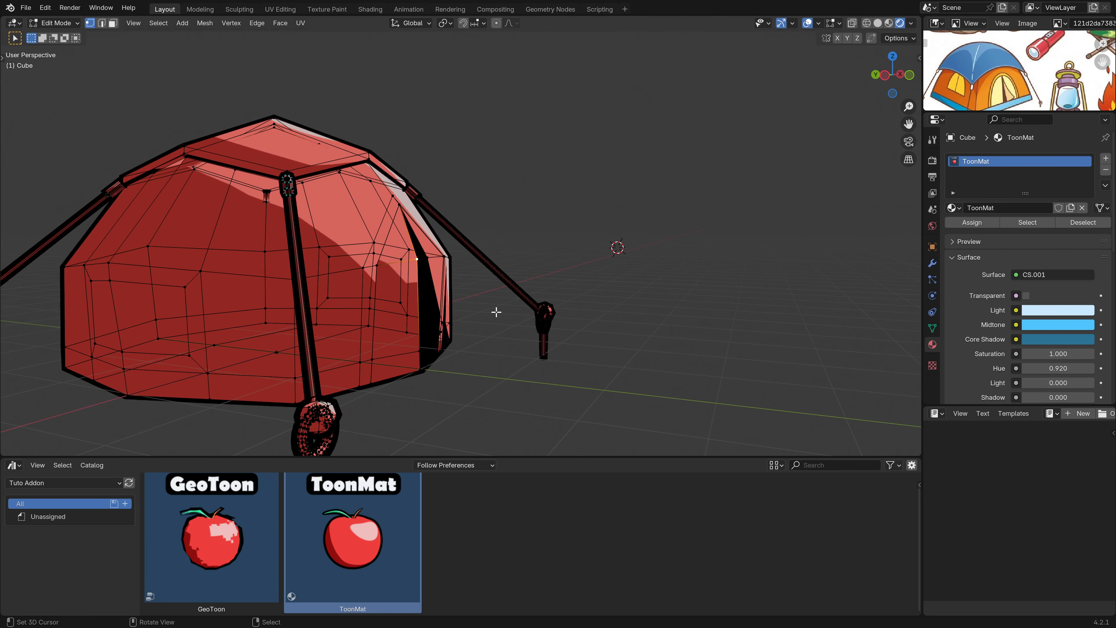
pyautogui.press('g')
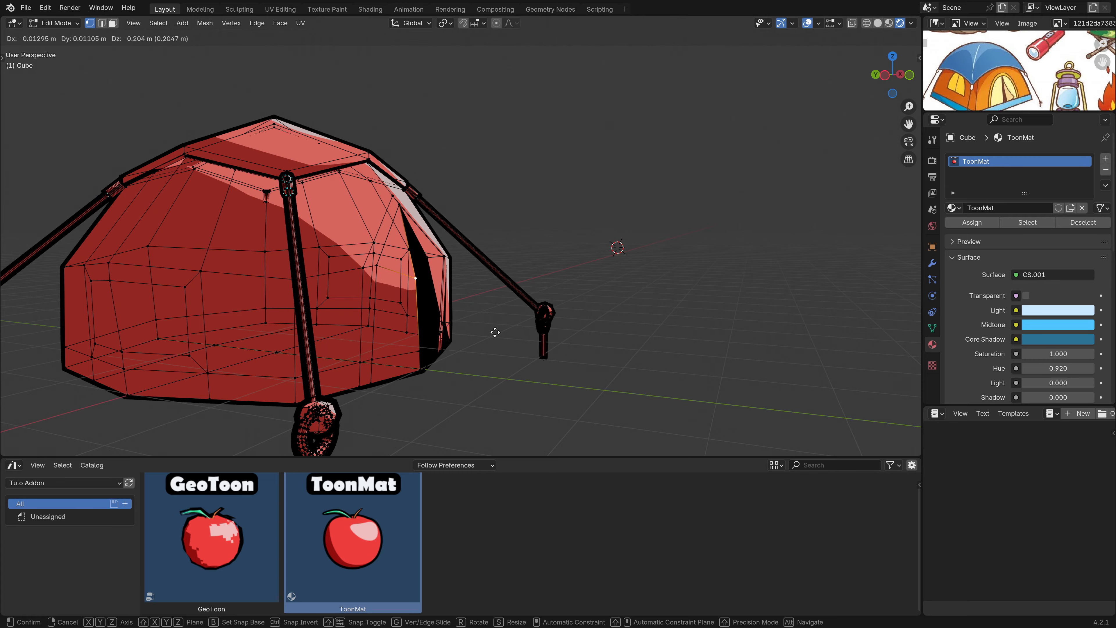
pyautogui.click(495, 332)
pyautogui.moveTo(493, 319); pyautogui.dragTo(491, 344, button='middle')
pyautogui.press('Tab')
# - Hide the 3D cursor, origins, selection outline and text info overlays, and shrink the asset browser to enlarge the viewport
pyautogui.moveTo(582, 369); pyautogui.dragTo(354, 266, button='middle')
pyautogui.press('KP_5')
pyautogui.scroll(2, 425, 246)
pyautogui.scroll(1, 439, 285)
pyautogui.rightClick(462, 287)
pyautogui.moveTo(463, 287); pyautogui.dragTo(435, 281, button='middle')
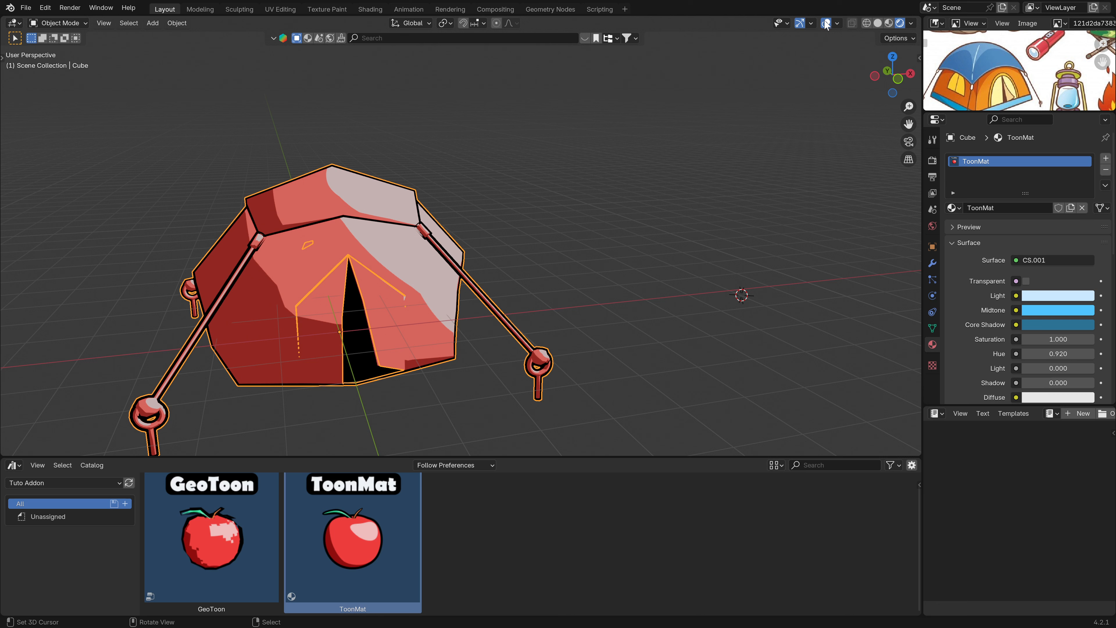
pyautogui.click(837, 23)
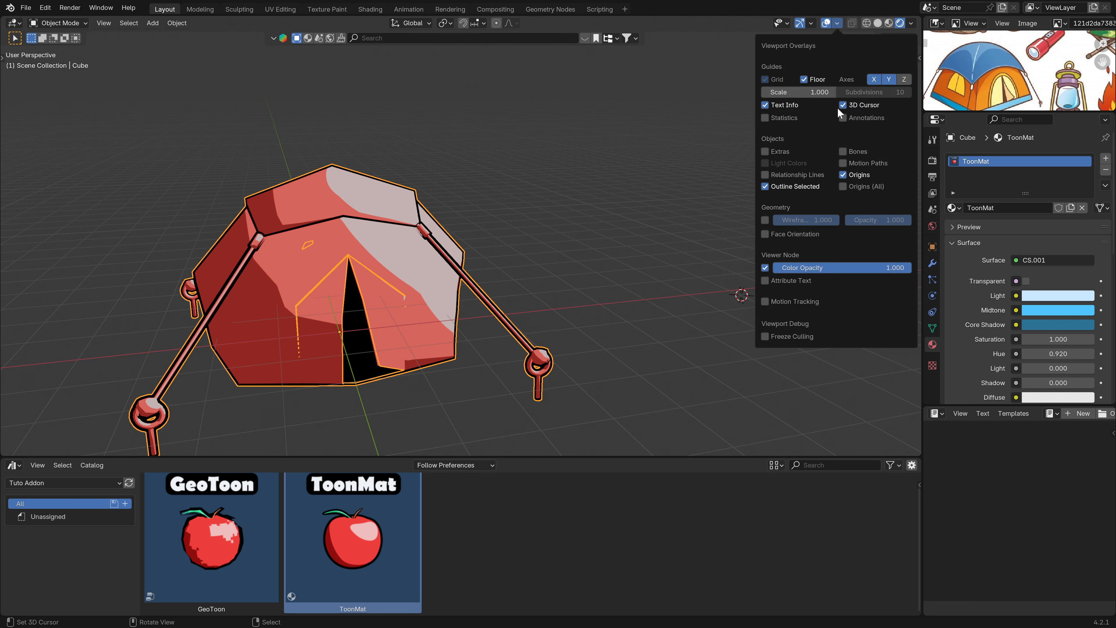
pyautogui.click(765, 186)
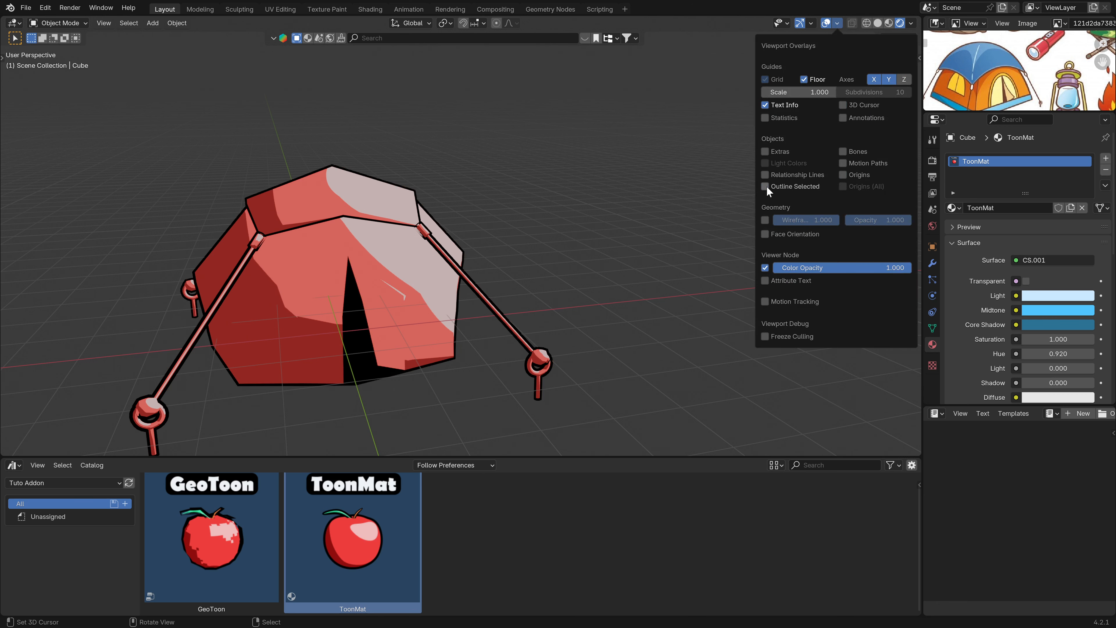
pyautogui.click(765, 105)
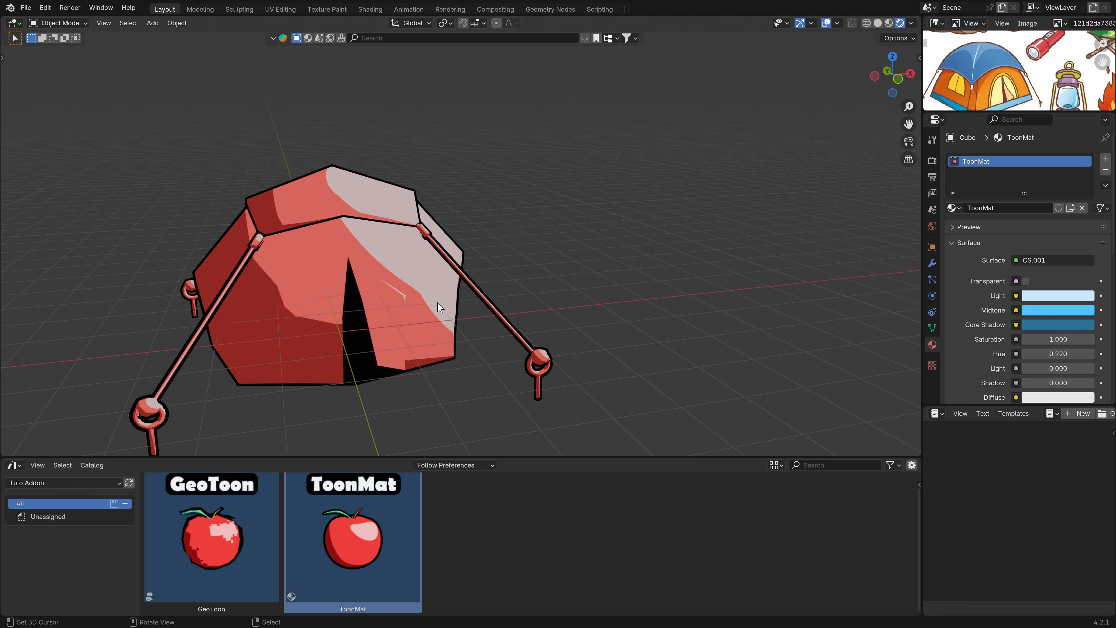
pyautogui.moveTo(443, 309); pyautogui.dragTo(485, 239, button='middle')
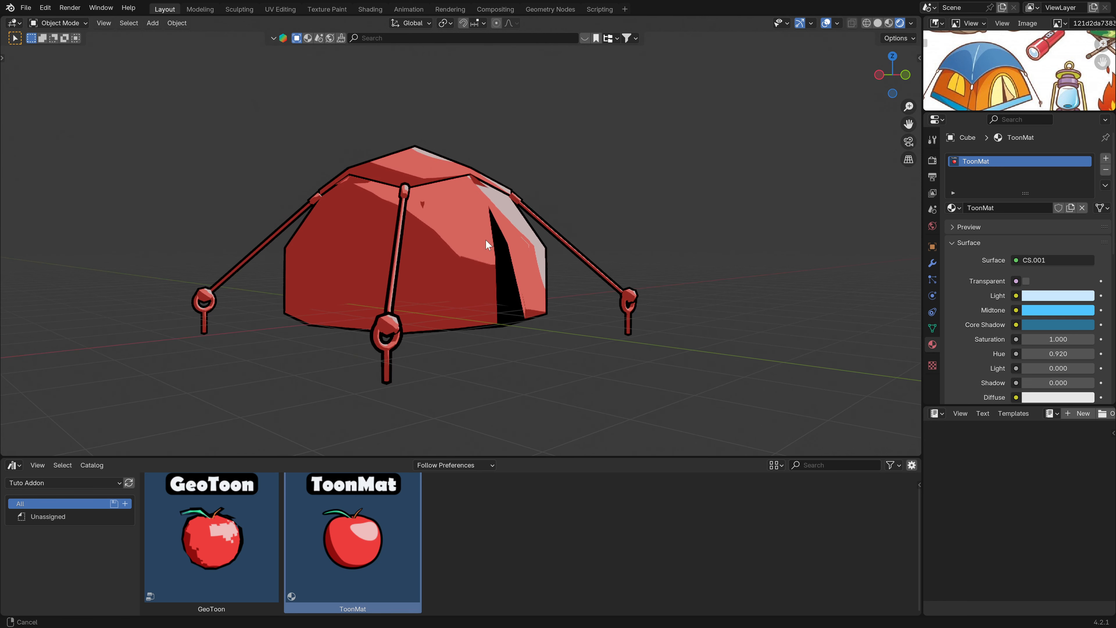
pyautogui.moveTo(508, 458); pyautogui.dragTo(491, 615)
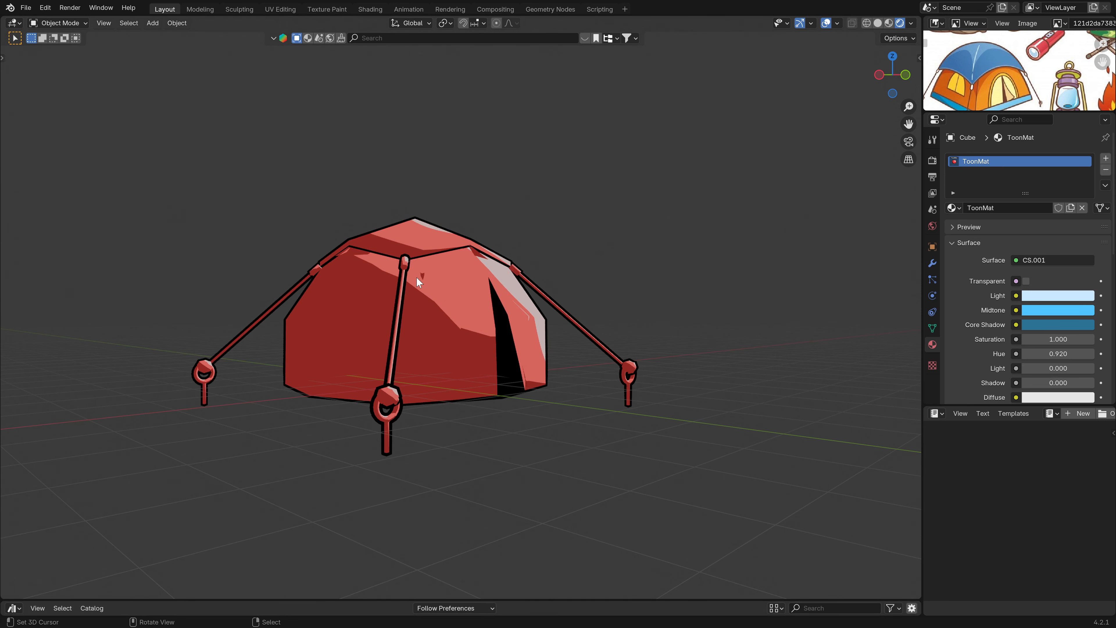
# - Reduce the ToonMat material's Light value to -0.350 and check the highlight around the tent
pyautogui.scroll(-4, 983, 292)
pyautogui.moveTo(562, 323); pyautogui.dragTo(512, 338, button='middle')
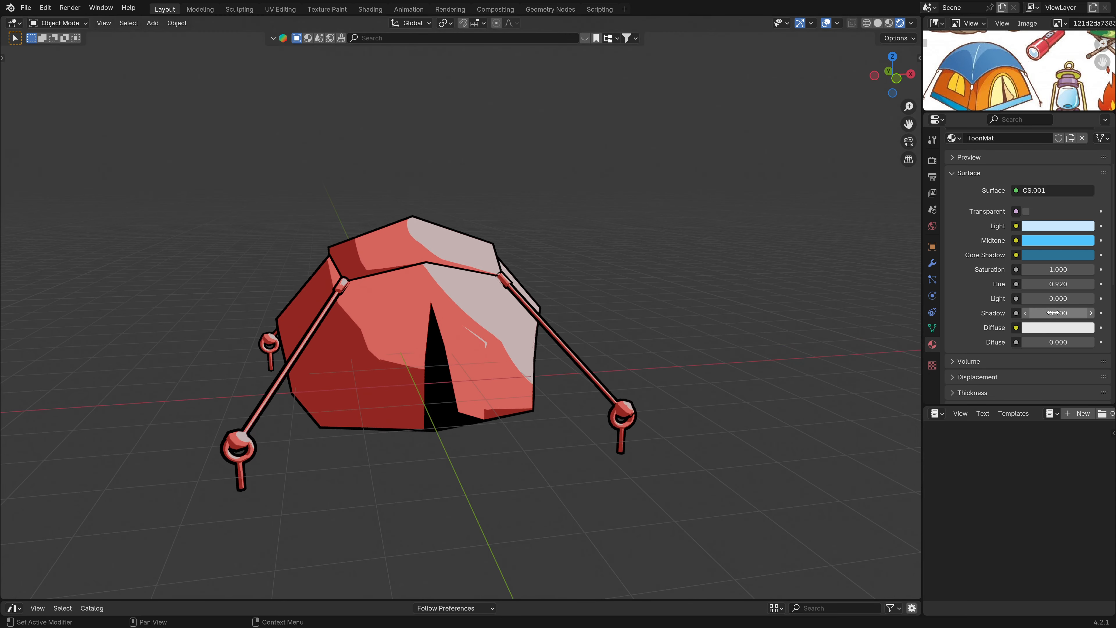
pyautogui.moveTo(1058, 312)
pyautogui.mouseDown()
pyautogui.moveTo(1011, 313)
pyautogui.moveTo(1064, 313)
pyautogui.mouseUp()
pyautogui.moveTo(650, 354); pyautogui.dragTo(613, 352, button='middle')
pyautogui.moveTo(1057, 298); pyautogui.dragTo(1022, 299)
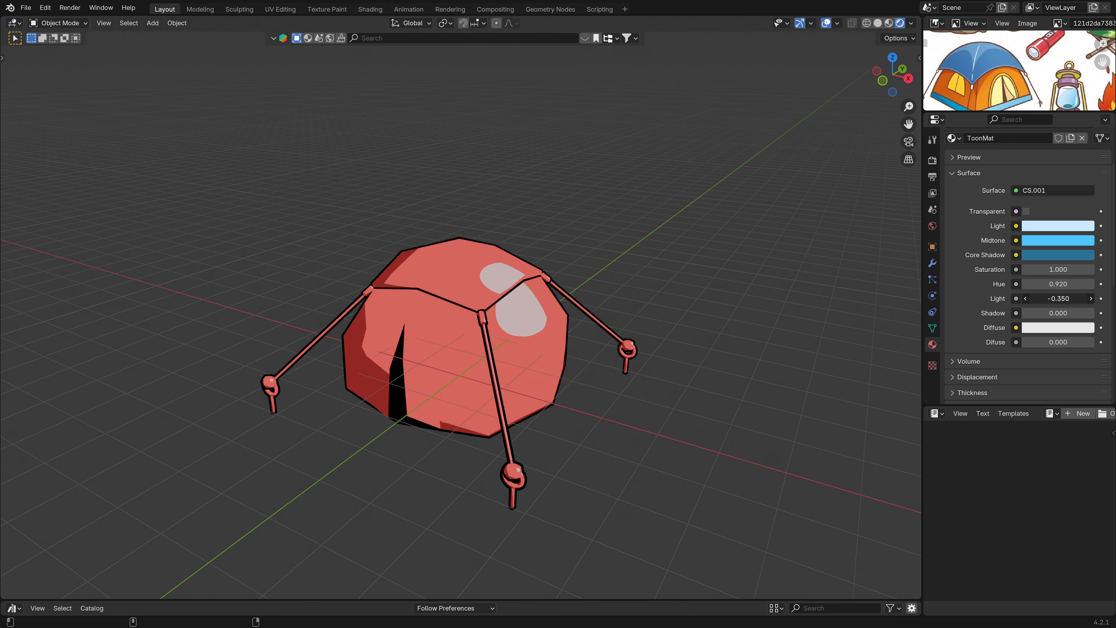
pyautogui.moveTo(476, 365); pyautogui.dragTo(319, 352, button='middle')
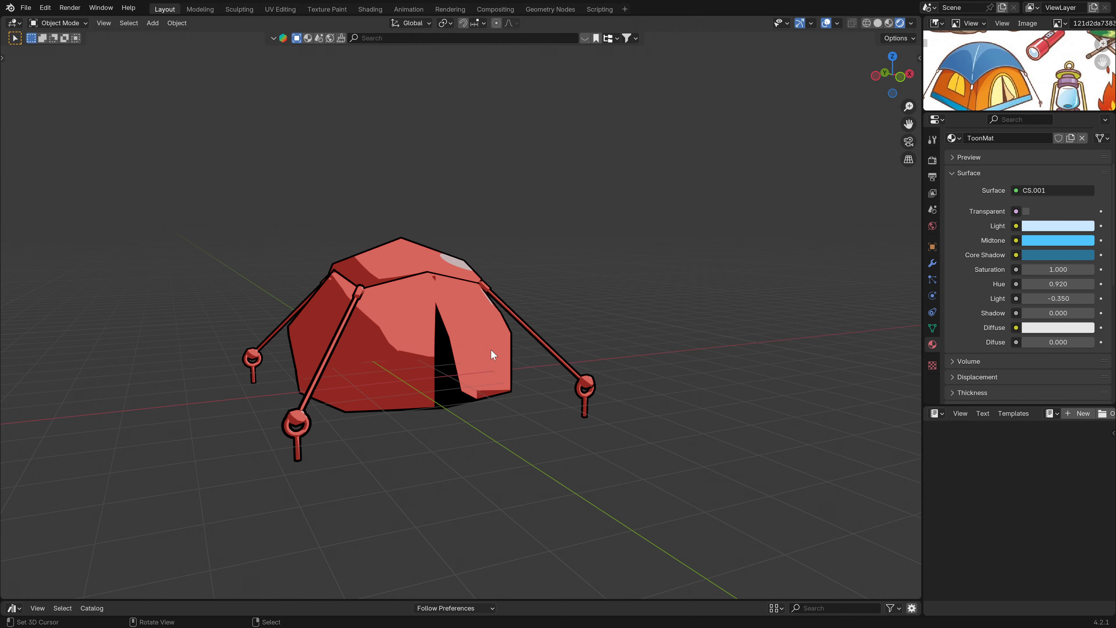
pyautogui.moveTo(491, 350)
pyautogui.mouseDown(button='middle')
pyautogui.moveTo(545, 364)
pyautogui.moveTo(370, 355)
pyautogui.moveTo(458, 345)
pyautogui.moveTo(488, 355)
pyautogui.moveTo(477, 360)
pyautogui.mouseUp(button='middle')
# - Collapse the material's surface settings and rename the material to "Base color"
pyautogui.click(962, 173)
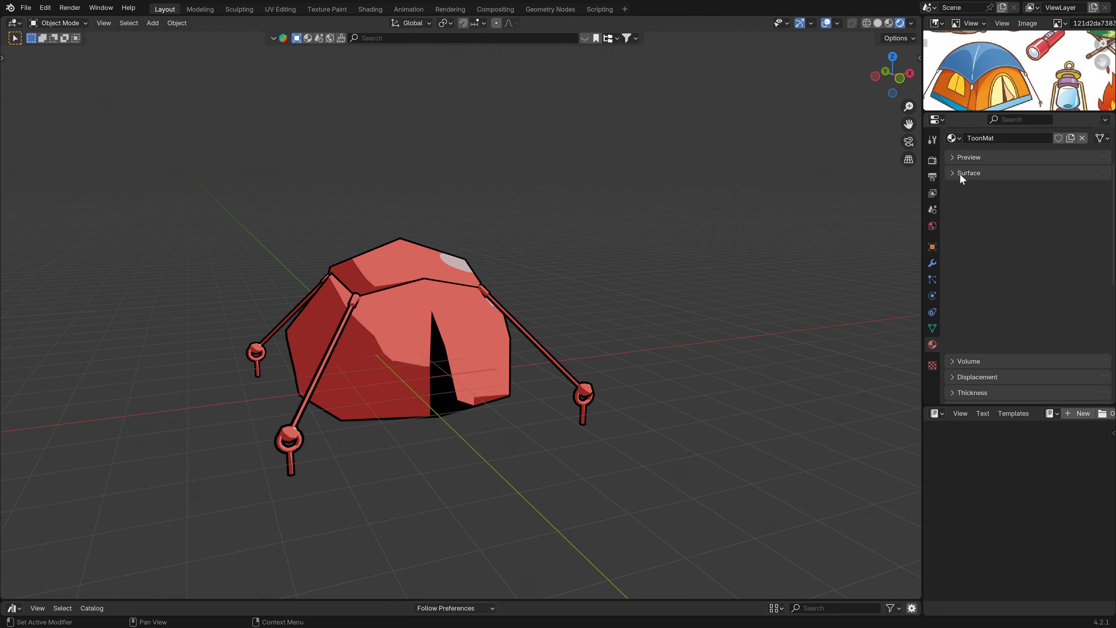
pyautogui.click(957, 305)
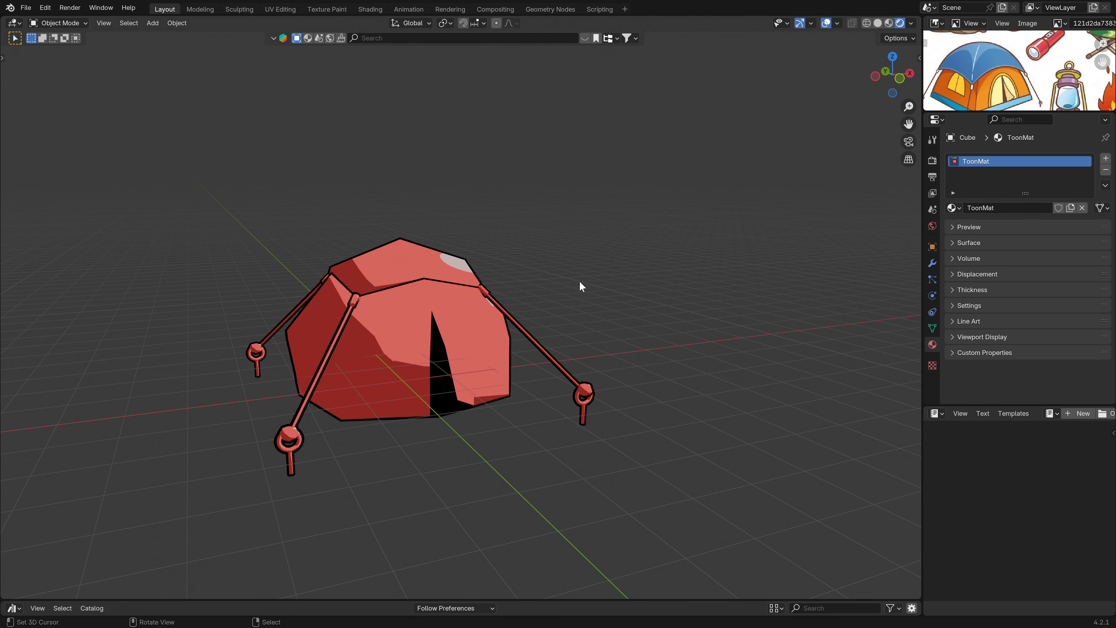
pyautogui.click(989, 208)
pyautogui.write('BASE COLOR')
pyautogui.press('Return')
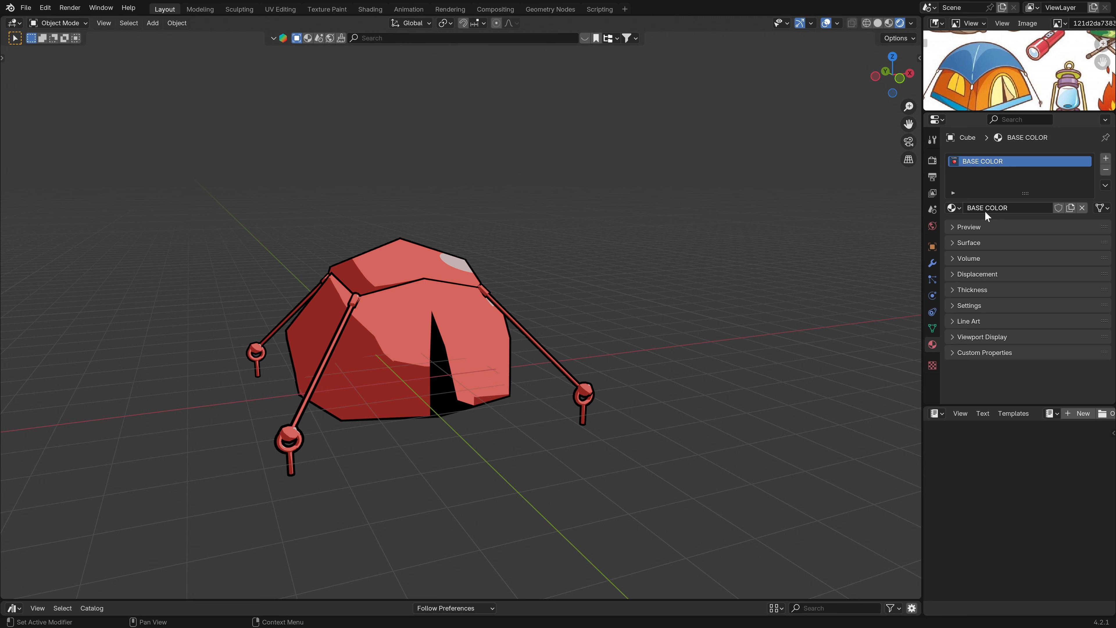
pyautogui.click(986, 212)
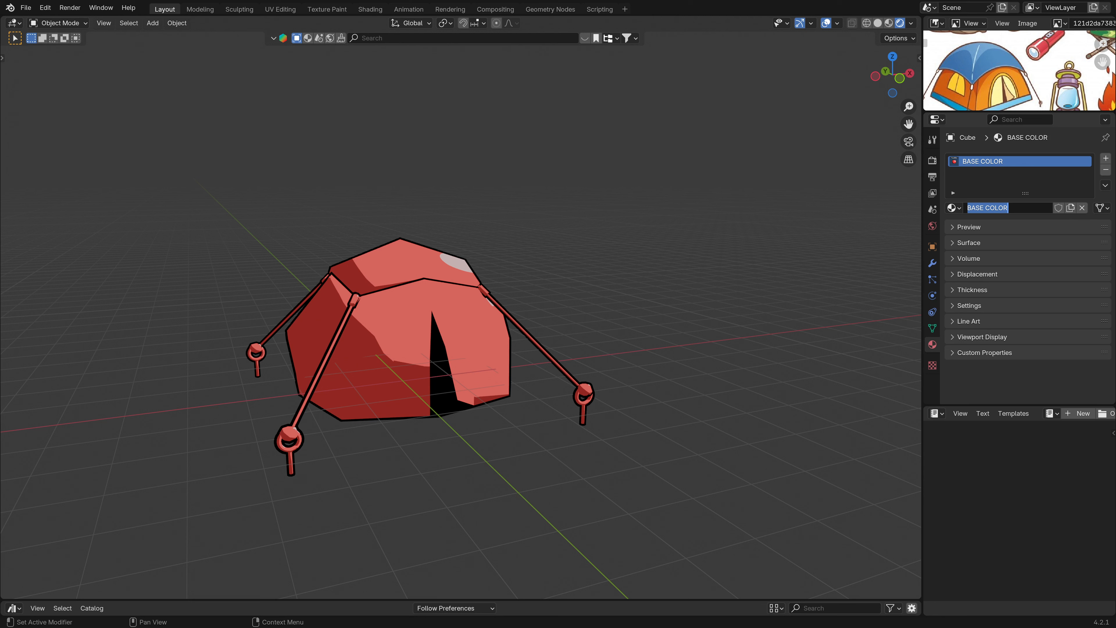
pyautogui.write('Base color')
pyautogui.press('Return')
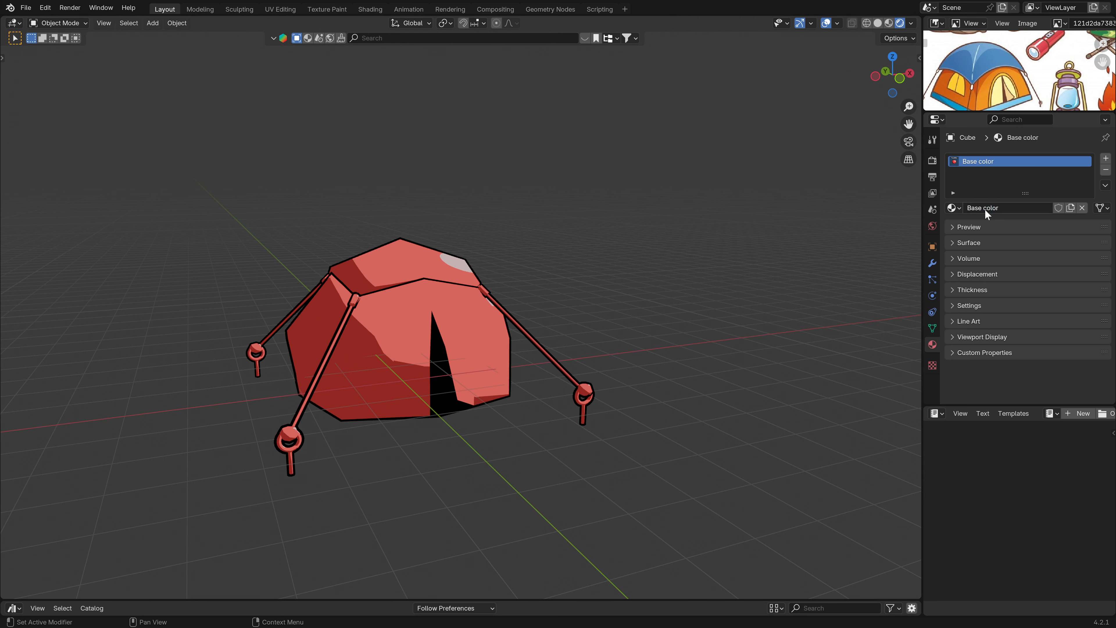
# - Enter mesh editing with face selection and turn off the GeoToon modifier's viewport display
pyautogui.moveTo(334, 227); pyautogui.dragTo(239, 193, button='middle')
pyautogui.press('Tab')
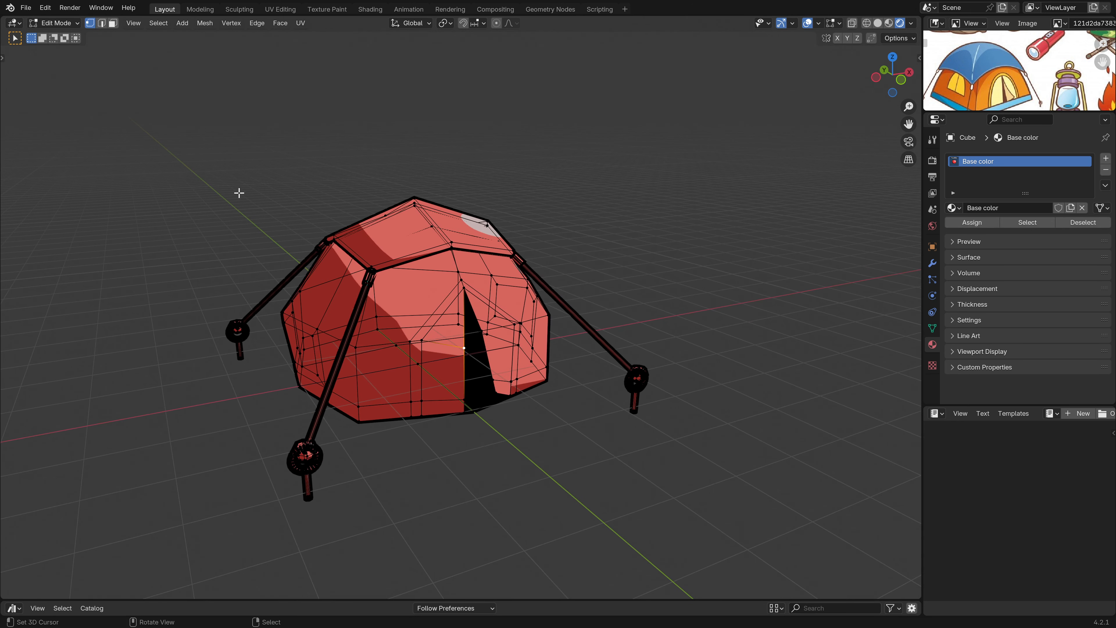
pyautogui.click(113, 23)
pyautogui.click(932, 263)
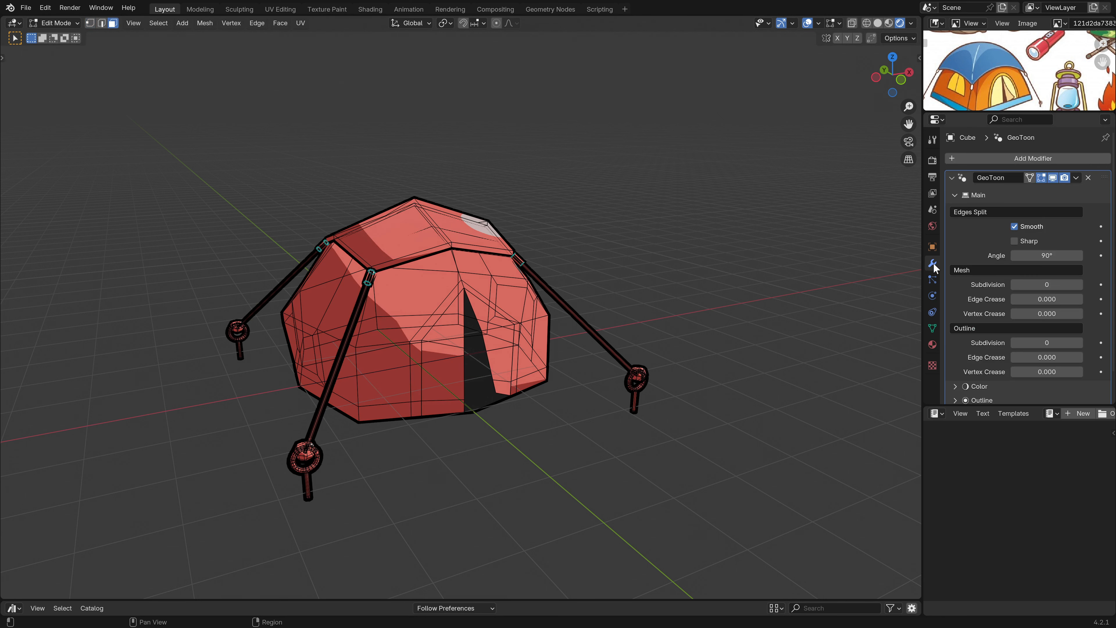
pyautogui.click(953, 177)
pyautogui.click(1053, 177)
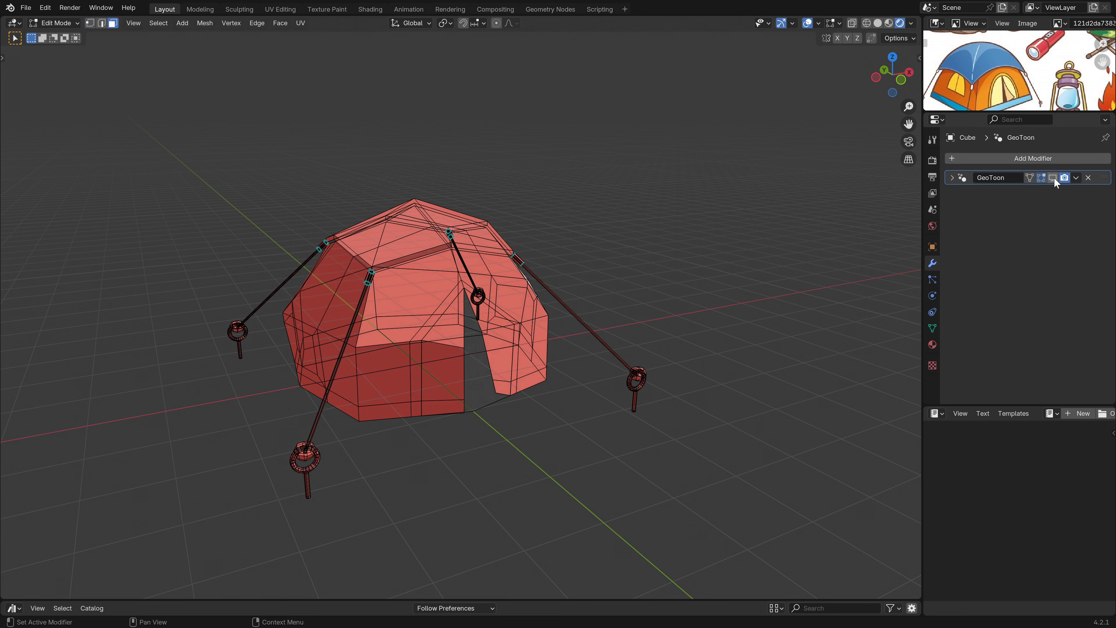
# - Review the mesh overlay options and wireframe display, and set the viewport to material preview shading
pyautogui.click(834, 24)
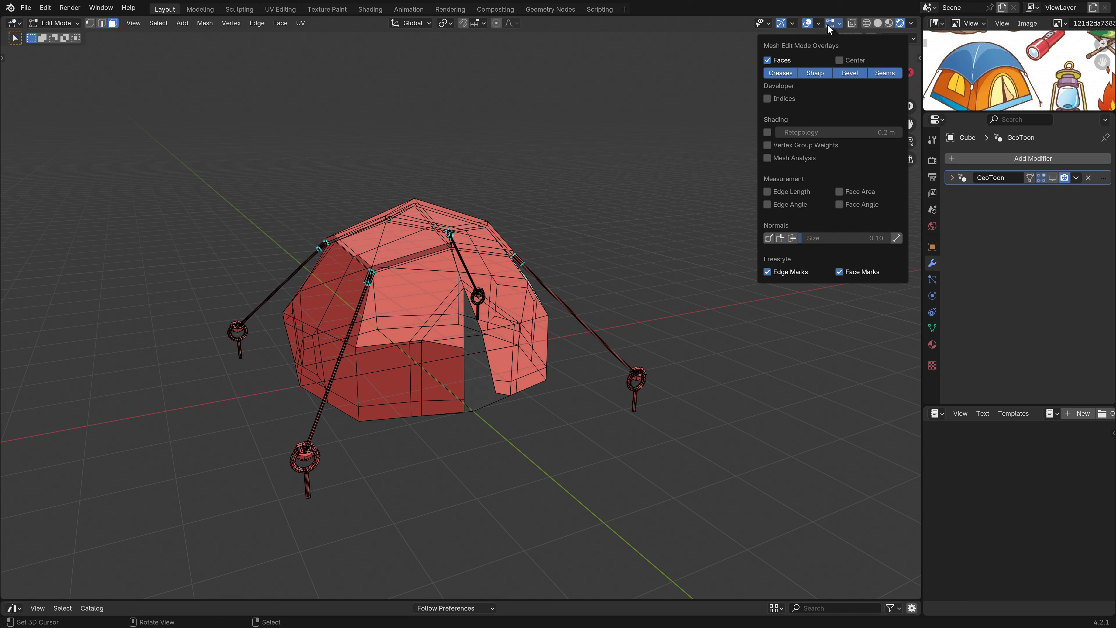
pyautogui.moveTo(810, 22)
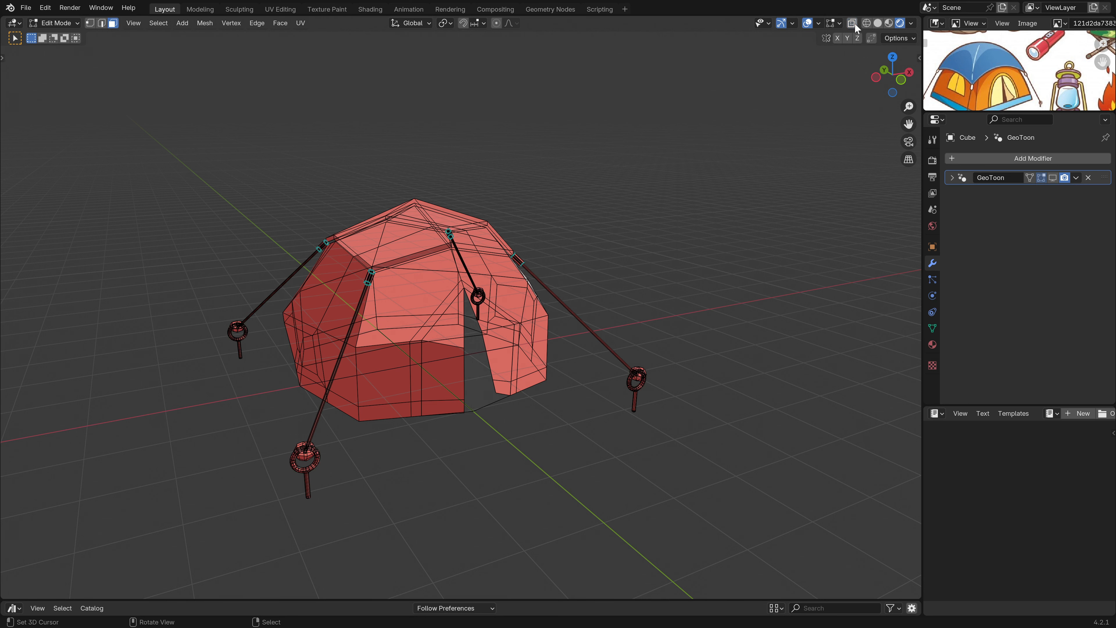
pyautogui.click(866, 23)
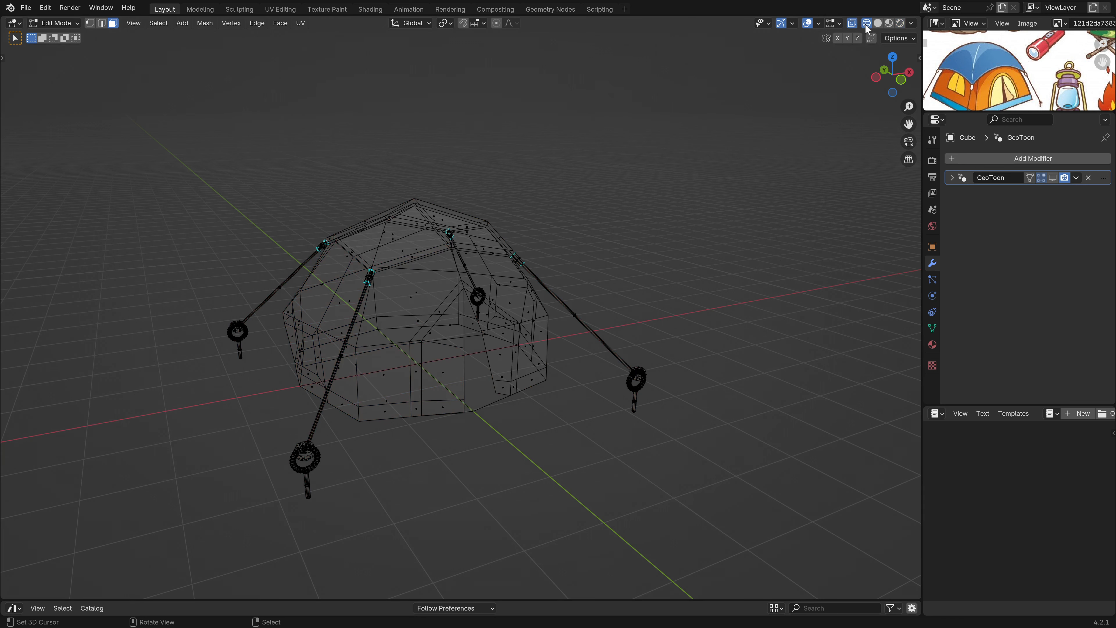
pyautogui.click(889, 23)
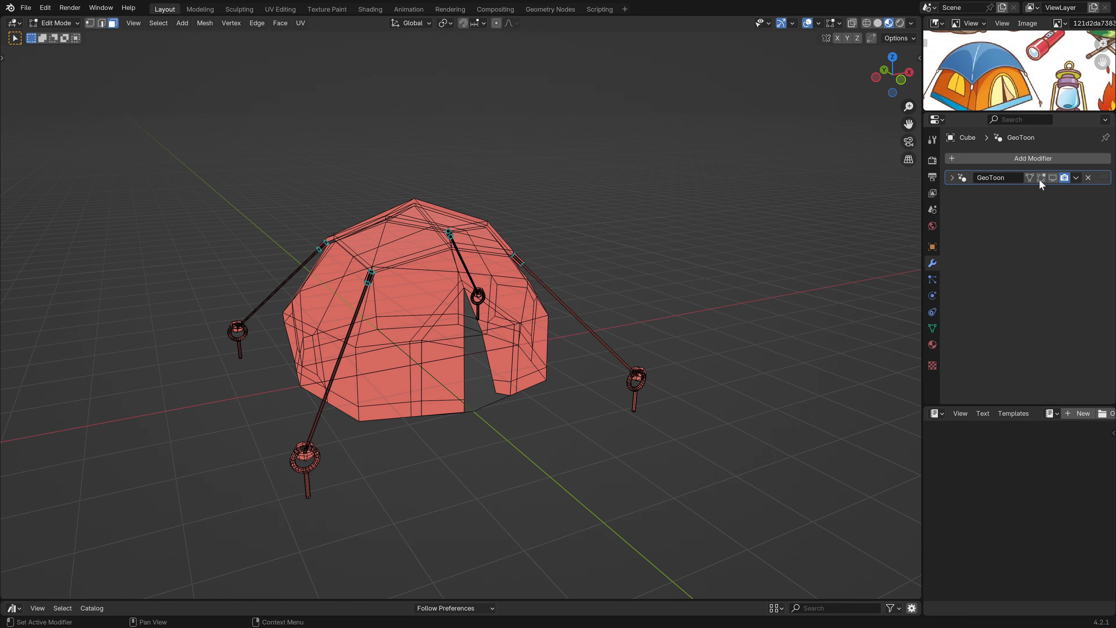
pyautogui.moveTo(368, 366); pyautogui.dragTo(326, 362, button='middle')
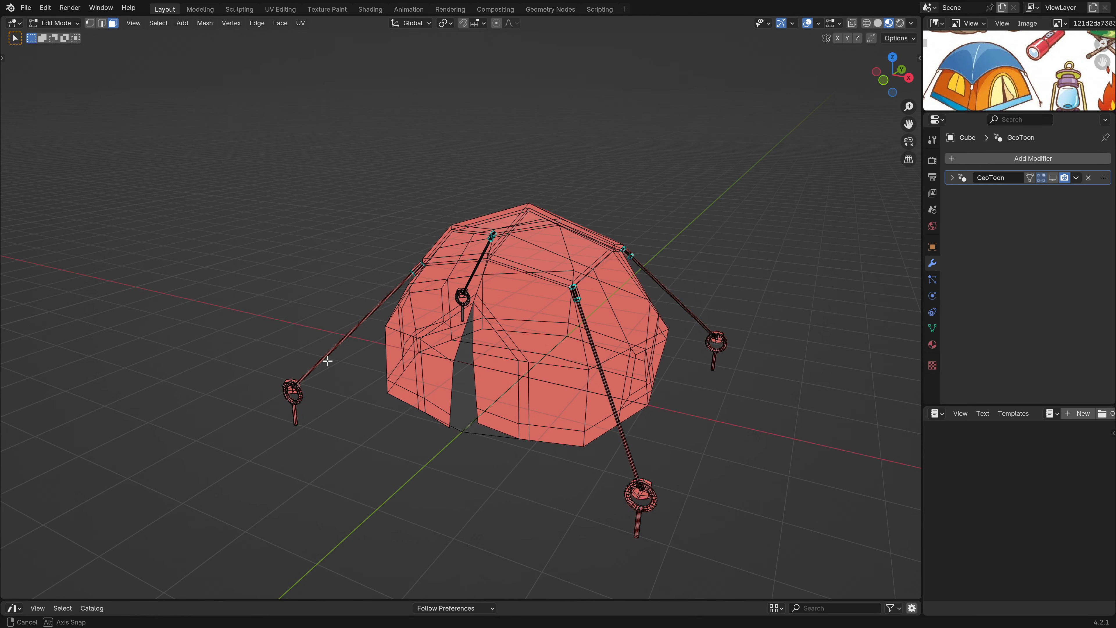
# - Review the mesh edit overlay and shading options and check the tent's front for see-through faces in both edit and object mode
pyautogui.click(835, 23)
pyautogui.click(910, 24)
pyautogui.click(840, 24)
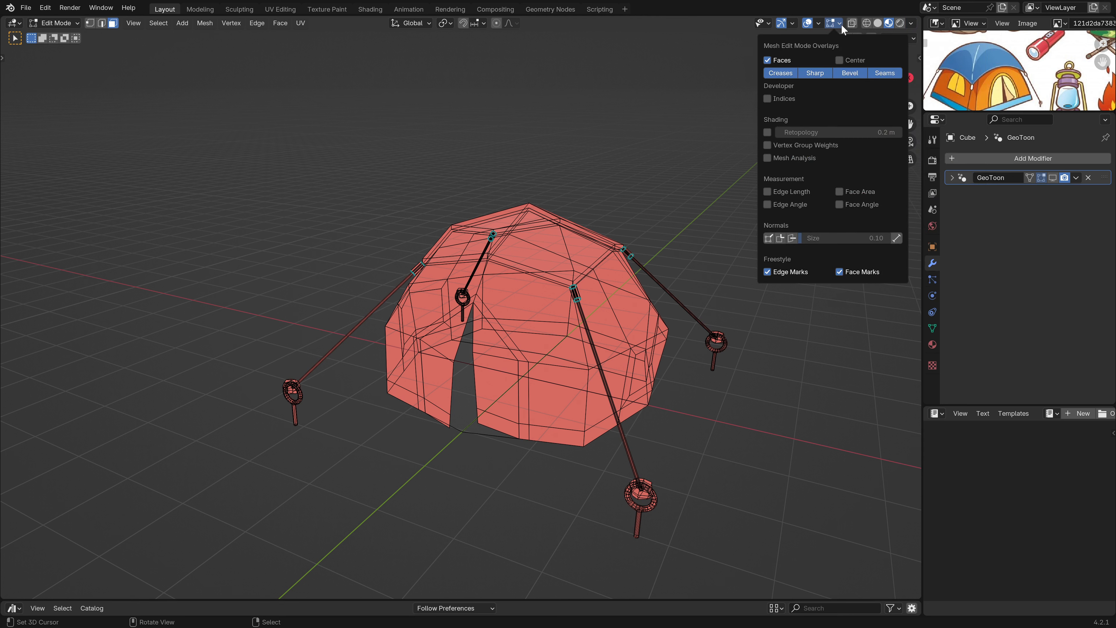
pyautogui.click(823, 24)
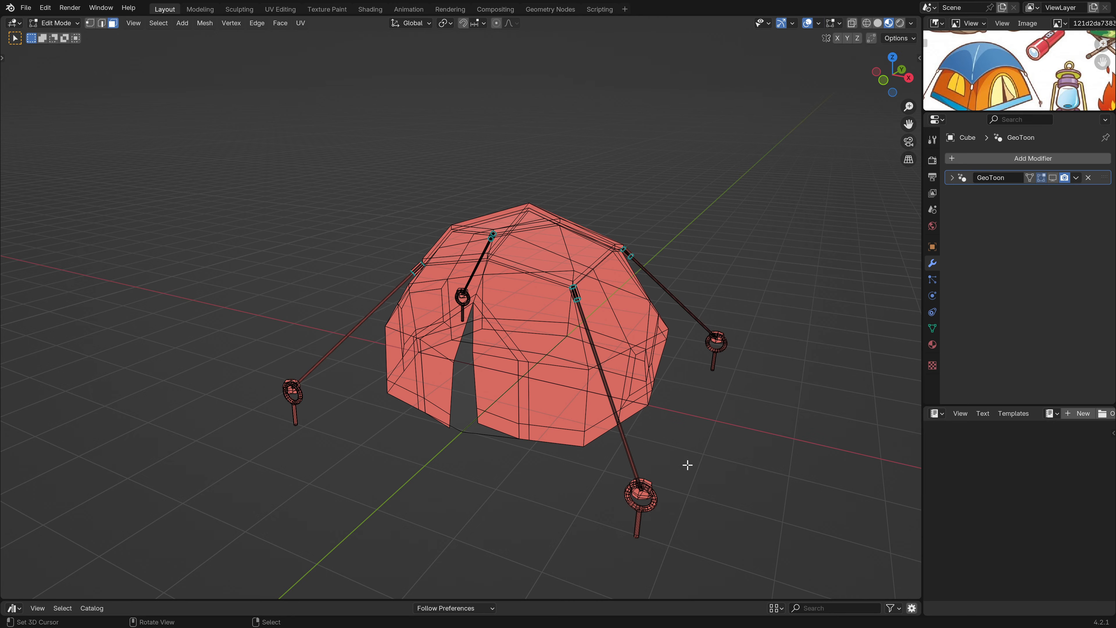
pyautogui.keyDown('shift'); pyautogui.moveTo(531, 366); pyautogui.dragTo(479, 321, button='middle'); pyautogui.keyUp('shift')
pyautogui.keyDown('shift'); pyautogui.moveTo(427, 365); pyautogui.dragTo(533, 336, button='middle'); pyautogui.keyUp('shift')
pyautogui.press('Tab')
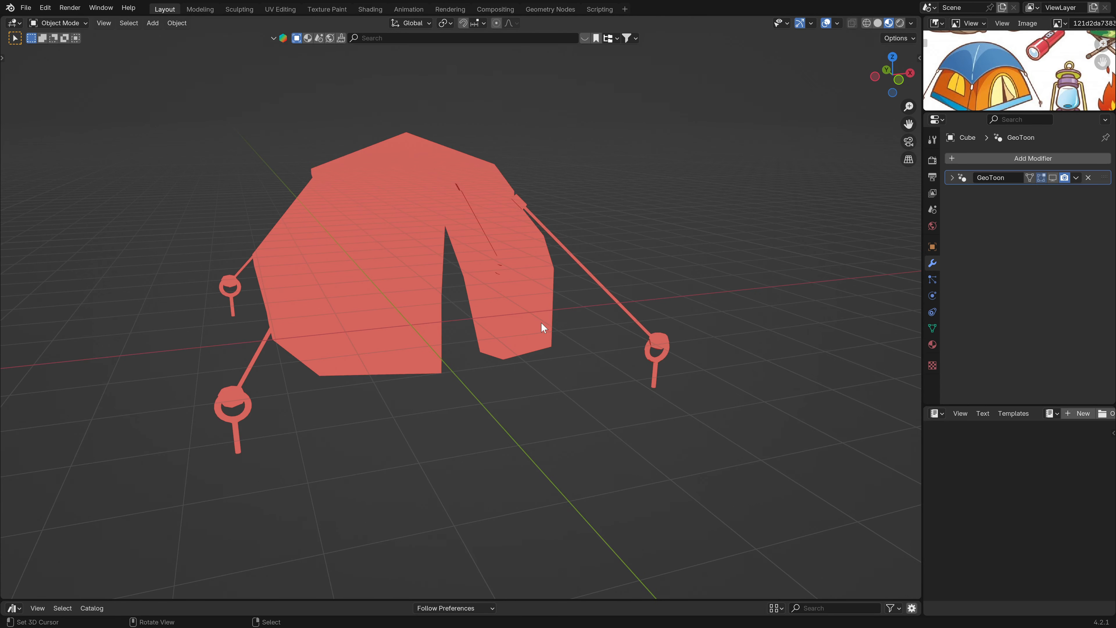
pyautogui.press('Tab')
pyautogui.press('Tab')
# - Remove the tent's Base color material slot and assign the existing Base color material to the tent again
pyautogui.click(932, 344)
pyautogui.click(1105, 171)
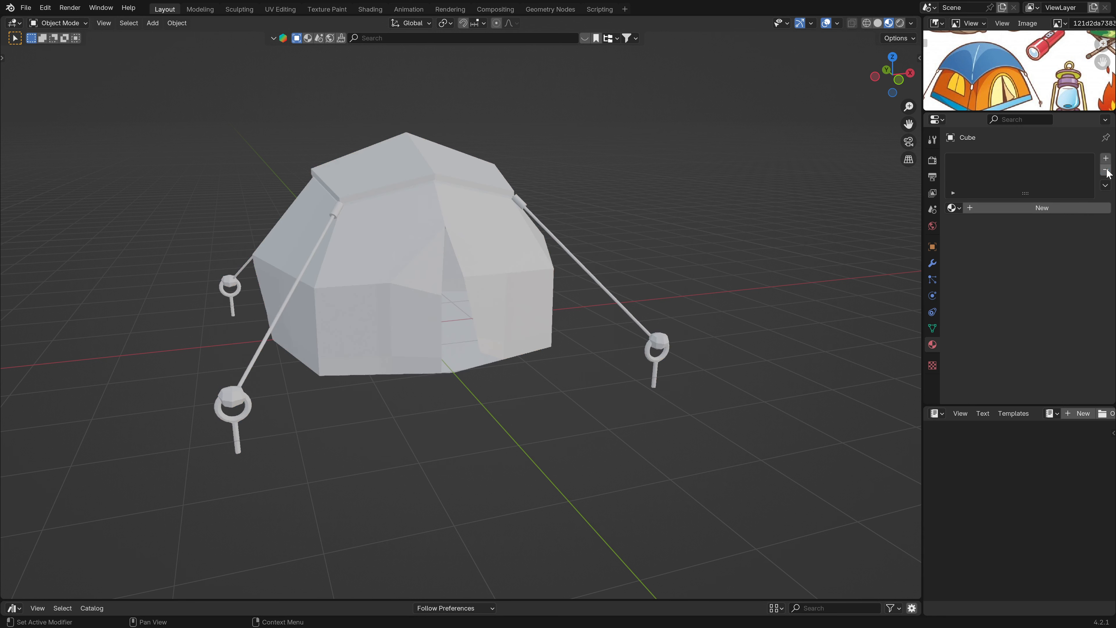
pyautogui.press('Tab')
pyautogui.click(952, 208)
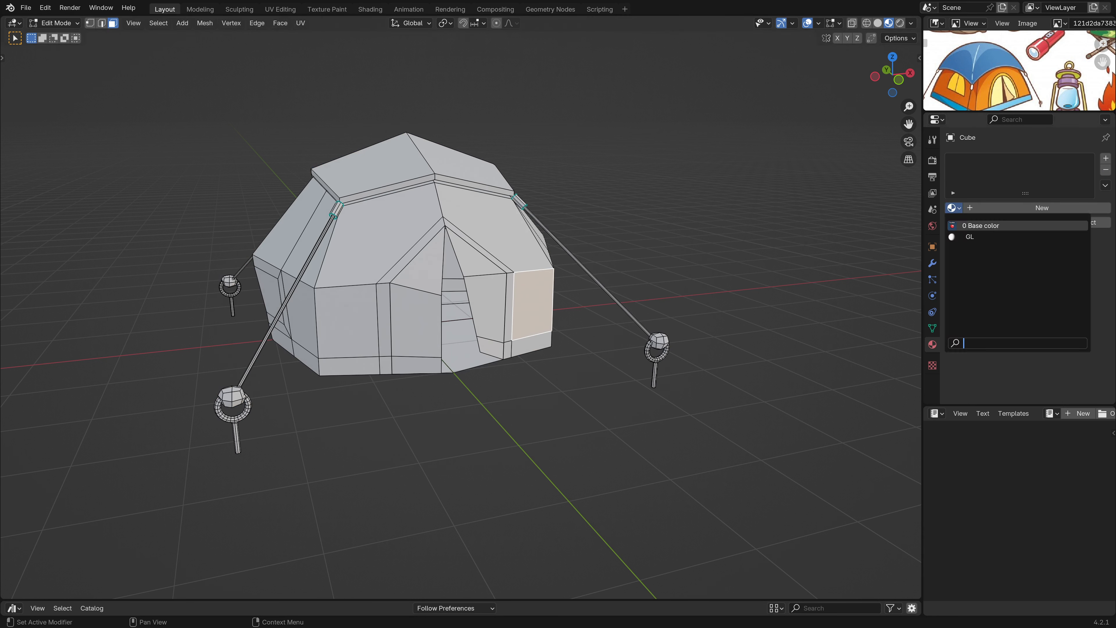
pyautogui.click(967, 225)
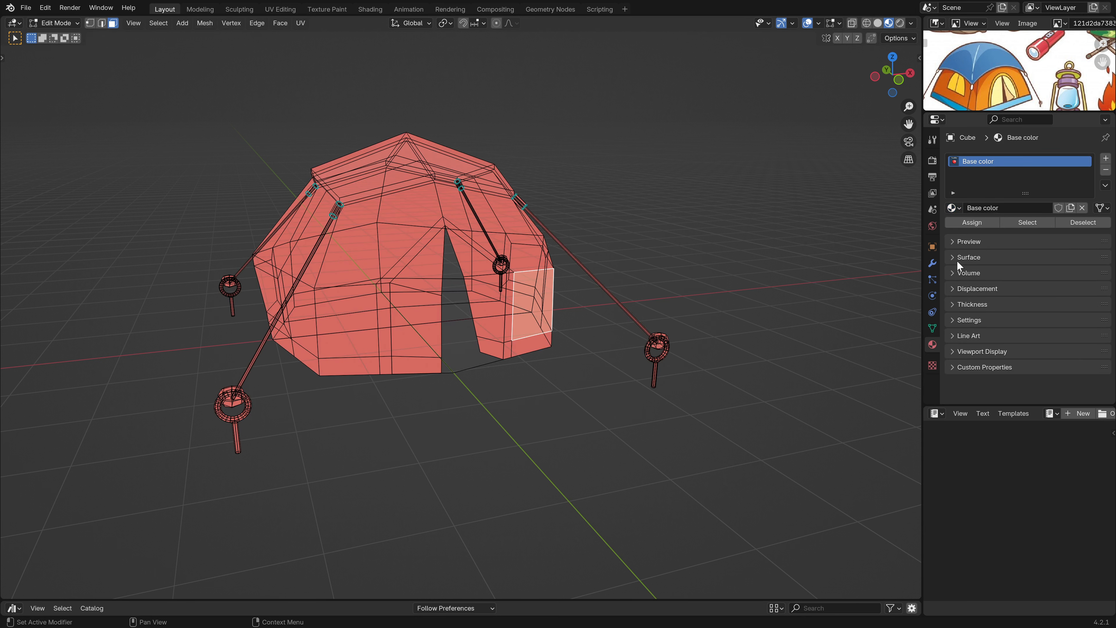
# - Turn off Transparent Shadows for the Base color material and set its render method to Dithered
pyautogui.click(958, 319)
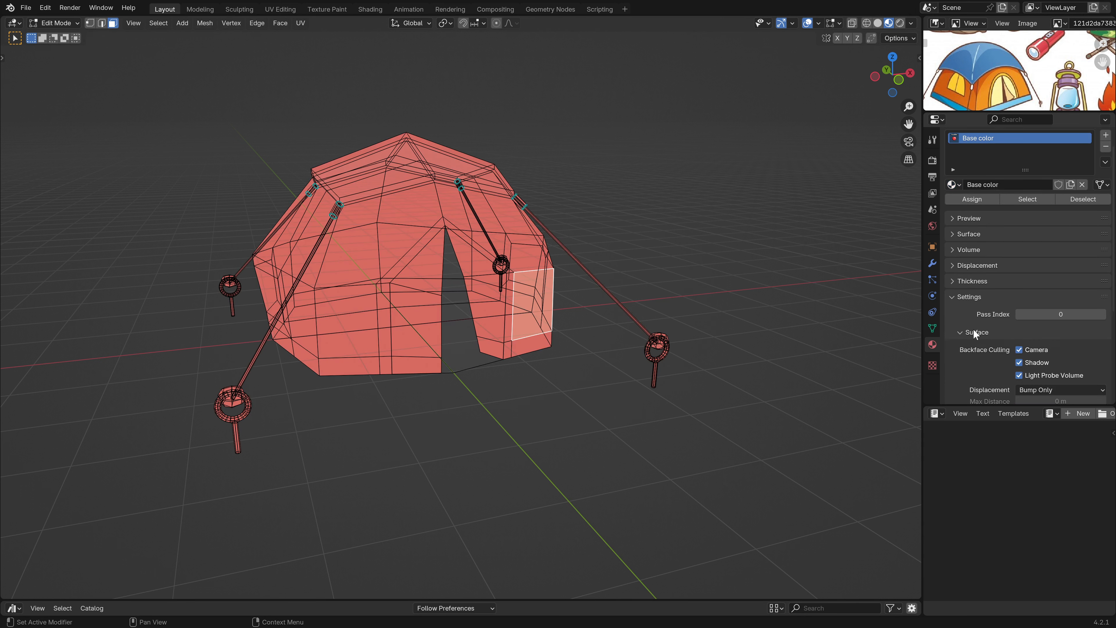
pyautogui.scroll(-5, 974, 329)
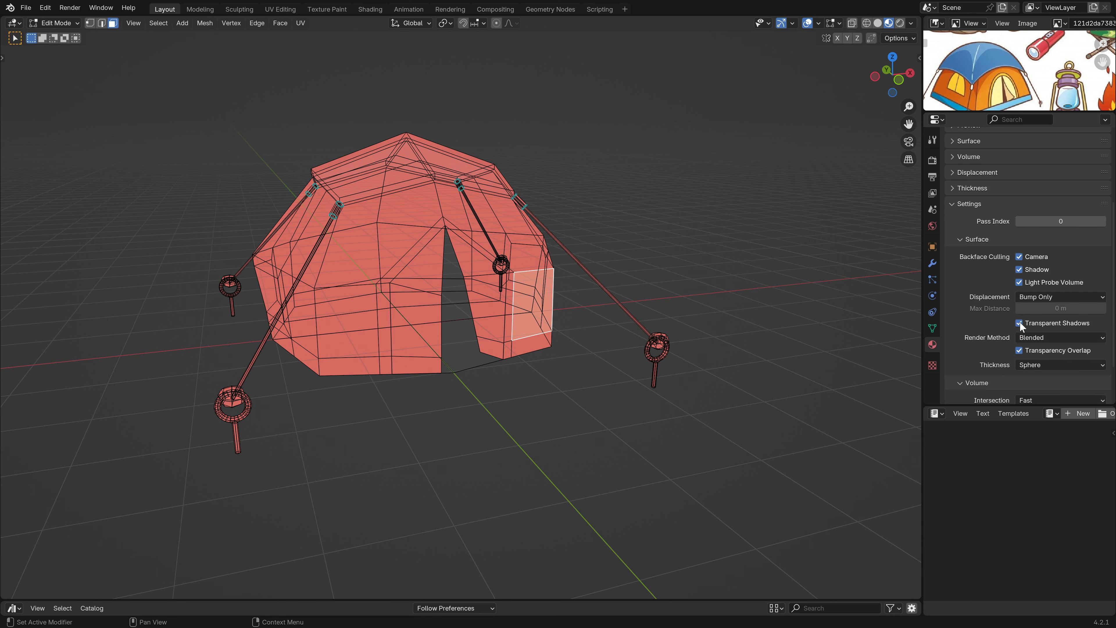
pyautogui.click(1019, 323)
pyautogui.click(1022, 340)
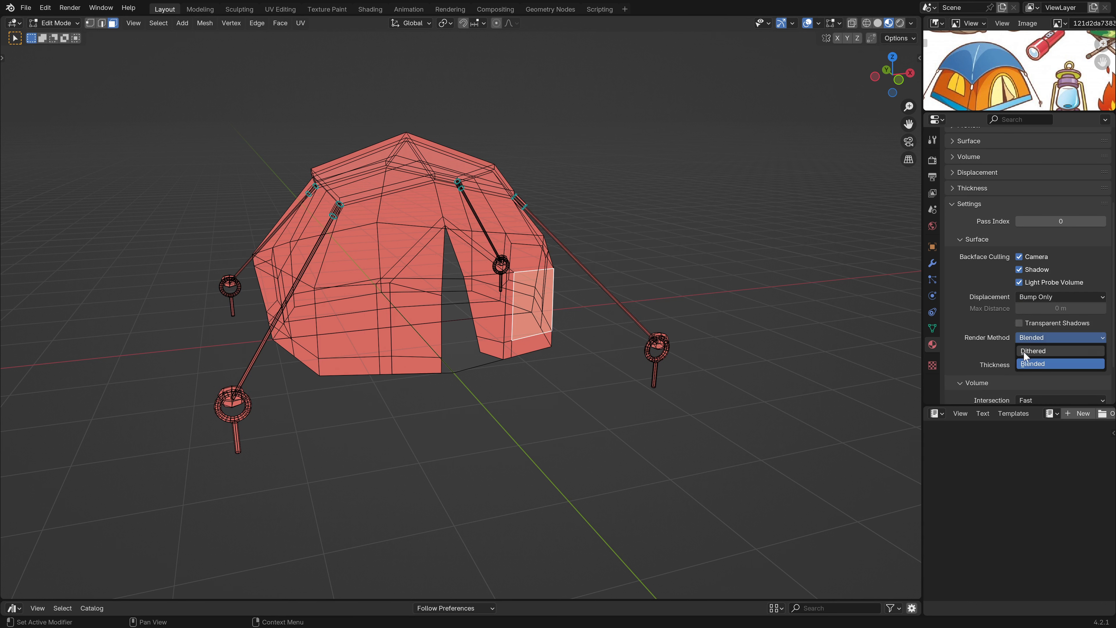
pyautogui.click(1028, 351)
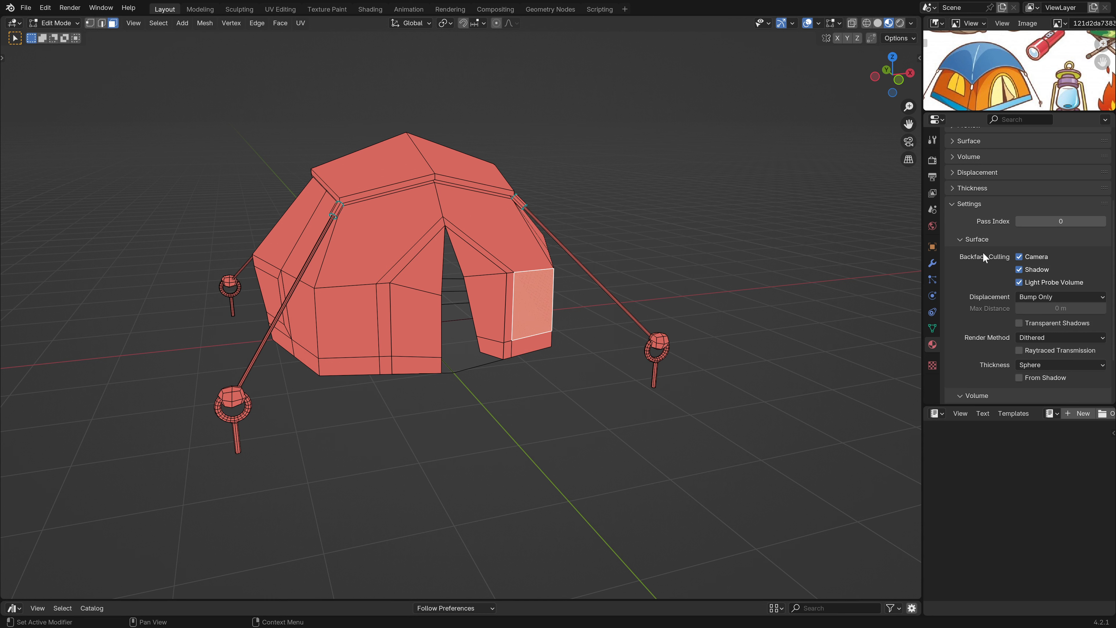
pyautogui.click(960, 240)
pyautogui.click(953, 281)
pyautogui.scroll(-1, 523, 298)
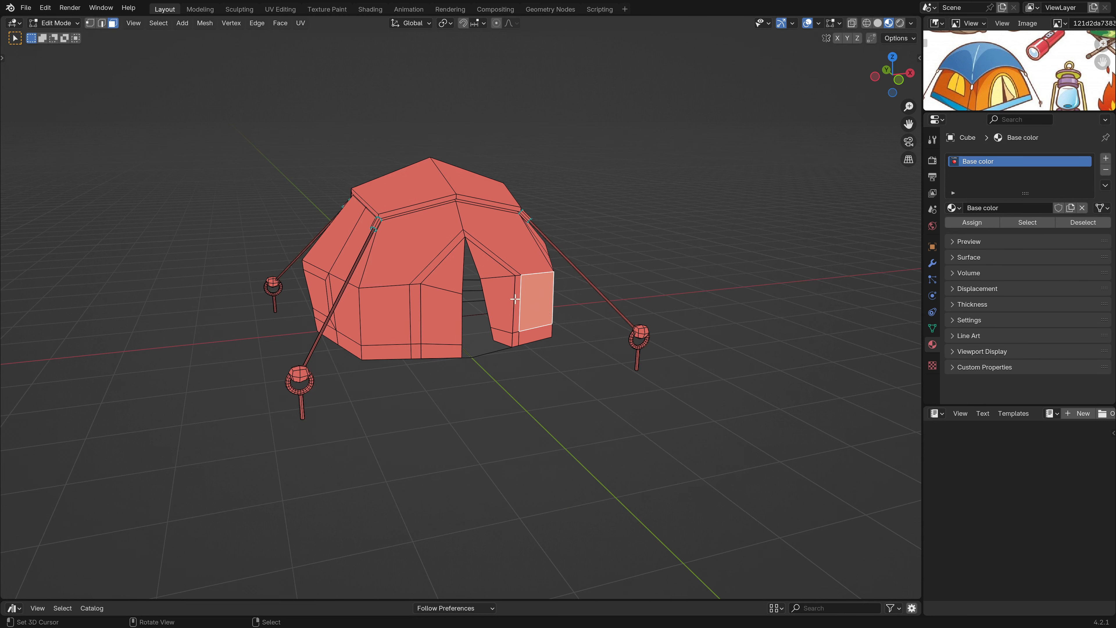
# - Try to select the tent's bottom band of faces together with the linked geometry of the roof cover
pyautogui.keyDown('shift'); pyautogui.moveTo(518, 324); pyautogui.dragTo(525, 349, button='middle'); pyautogui.keyUp('shift')
pyautogui.scroll(1, 524, 348)
pyautogui.scroll(1, 525, 348)
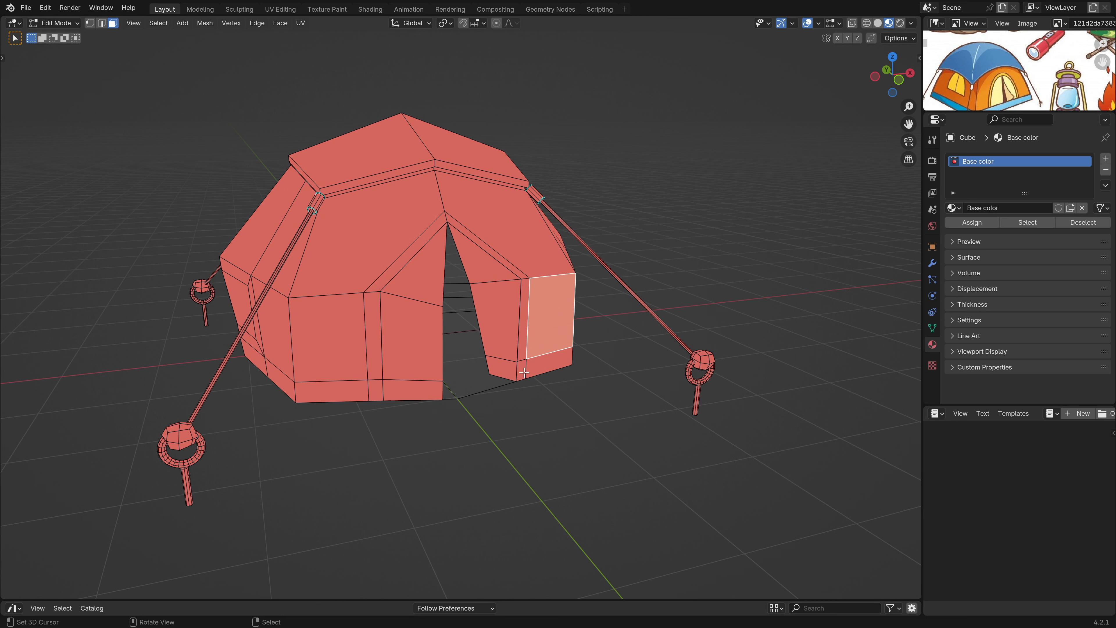
pyautogui.keyDown('alt'); pyautogui.click(525, 373); pyautogui.keyUp('alt')
pyautogui.keyDown('shift'); pyautogui.click(504, 368); pyautogui.keyUp('shift')
pyautogui.keyDown('shift'); pyautogui.click(413, 388); pyautogui.keyUp('shift')
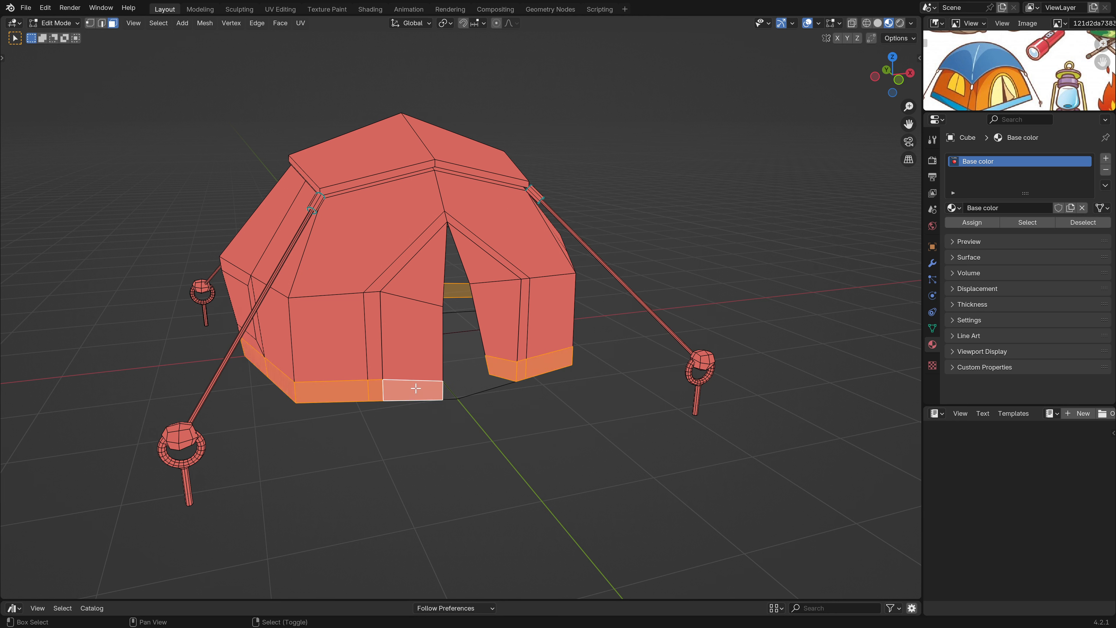
pyautogui.scroll(-1, 356, 362)
pyautogui.moveTo(357, 361); pyautogui.dragTo(385, 217, button='middle')
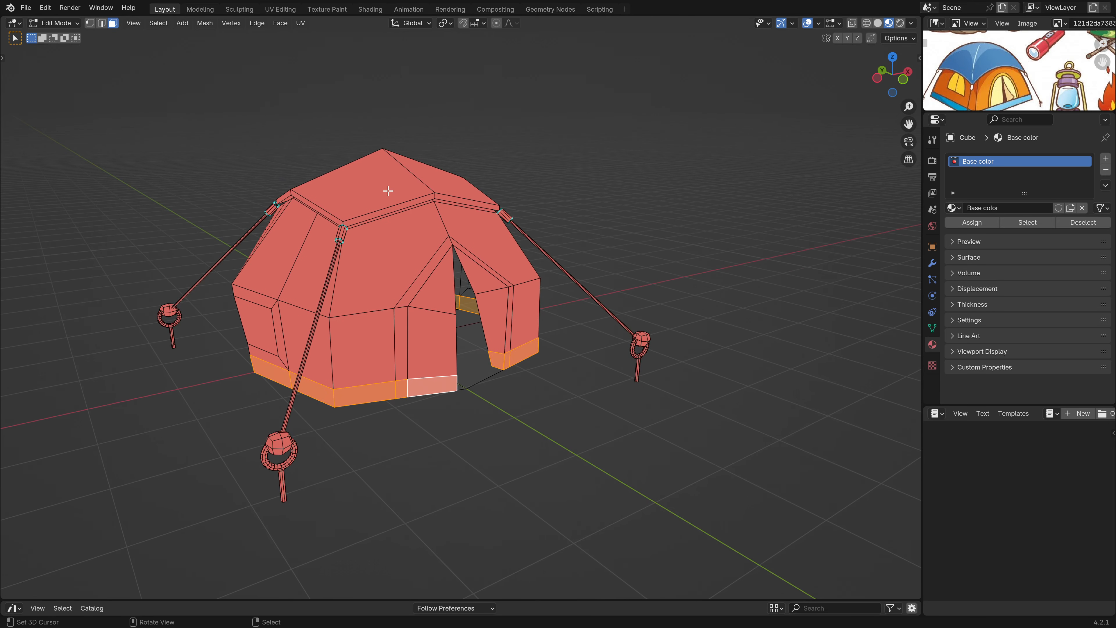
pyautogui.press('a')
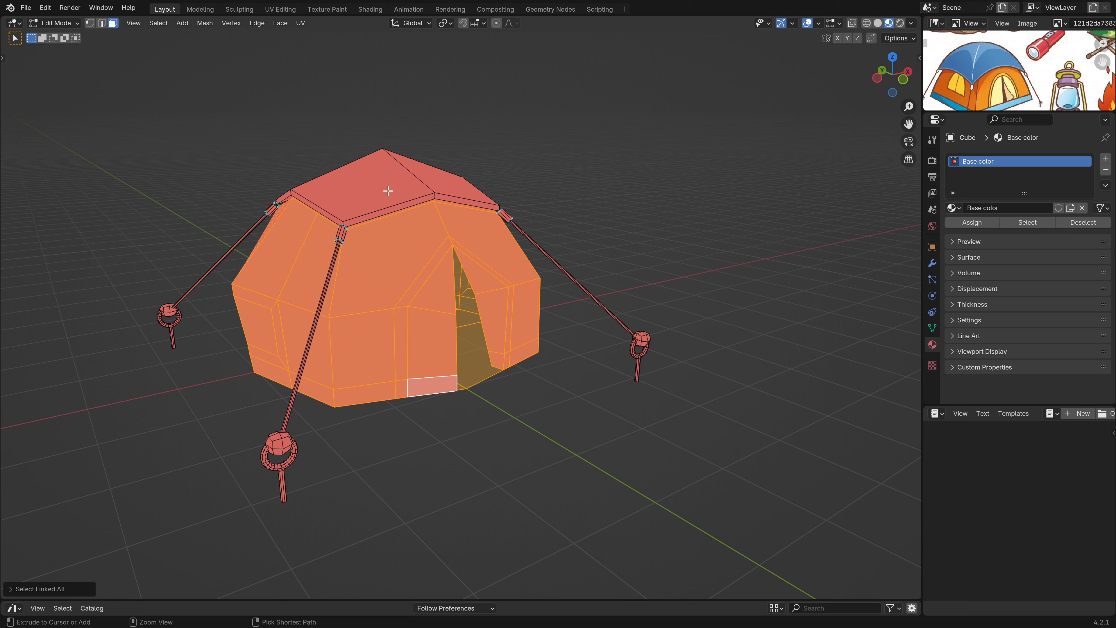
pyautogui.hotkey('ctrl', 'z')
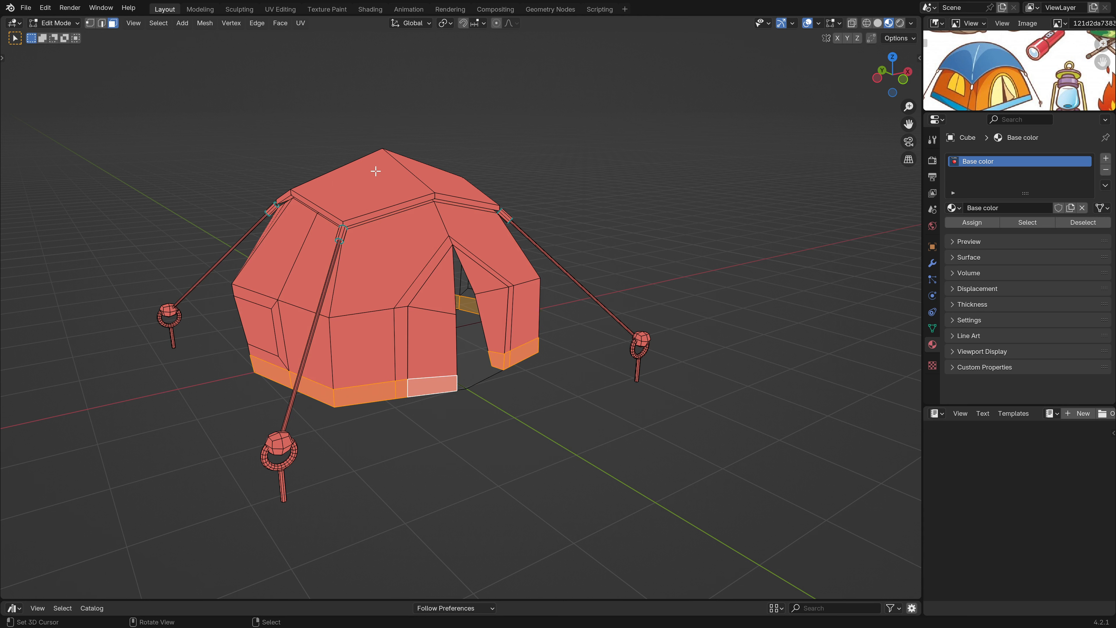
pyautogui.hotkey('ctrl', 'l')
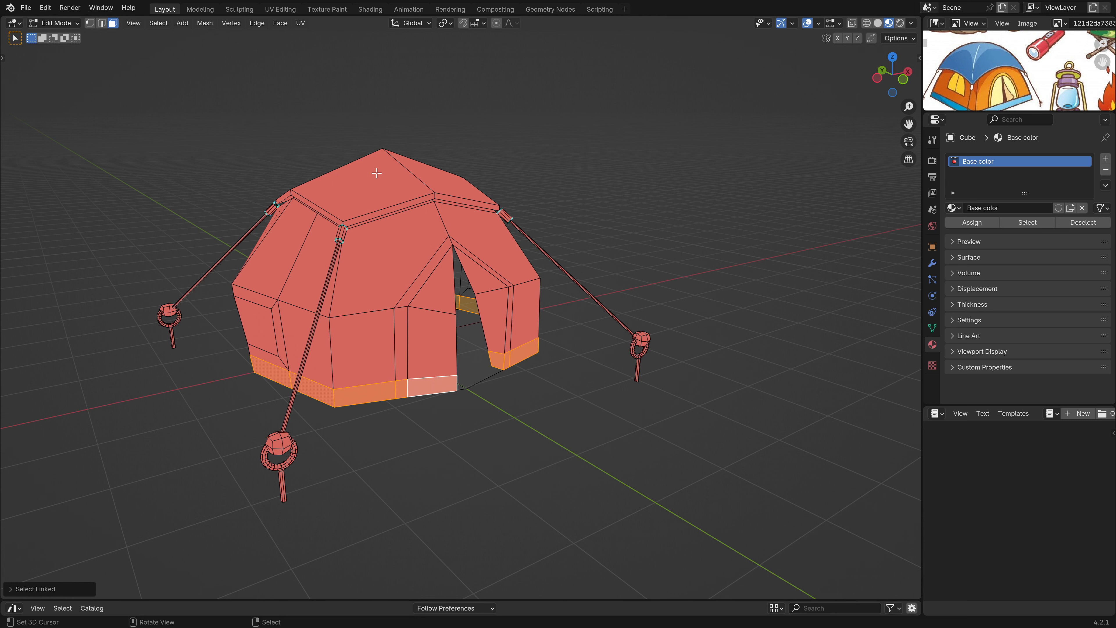
pyautogui.scroll(3, 366, 217)
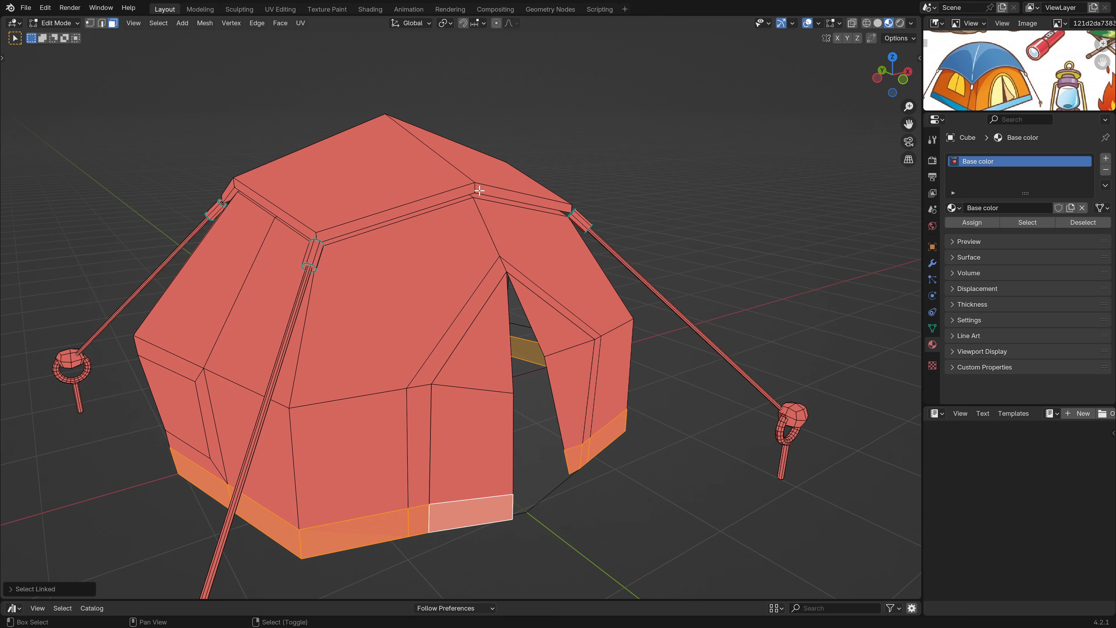
# - Select the whole roof cover and all faces of the tent's bottom band, including the segments beside the entrance
pyautogui.click(471, 180)
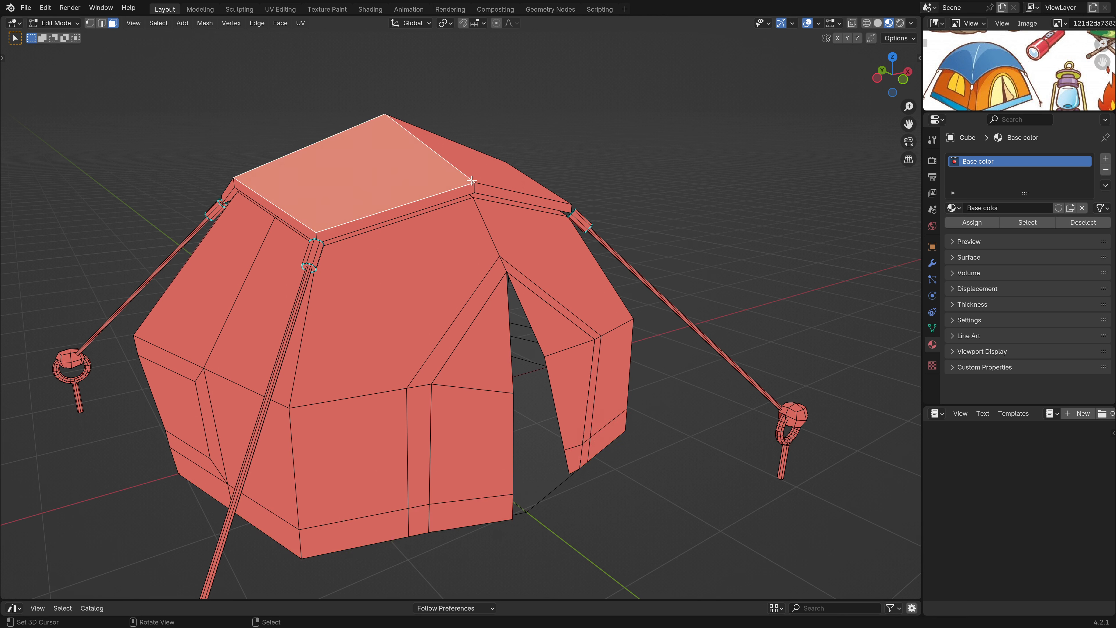
pyautogui.press('l')
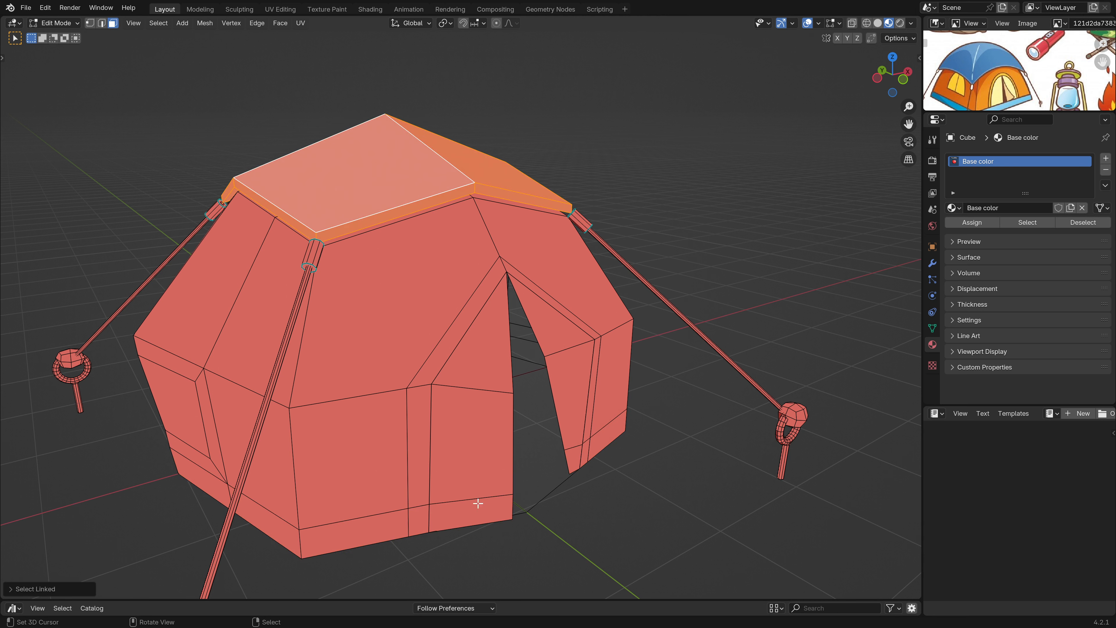
pyautogui.keyDown('alt'); pyautogui.keyDown('shift'); pyautogui.click(404, 523); pyautogui.keyUp('shift'); pyautogui.keyUp('alt')
pyautogui.keyDown('shift'); pyautogui.click(456, 517); pyautogui.keyUp('shift')
pyautogui.keyDown('shift'); pyautogui.click(572, 457); pyautogui.keyUp('shift')
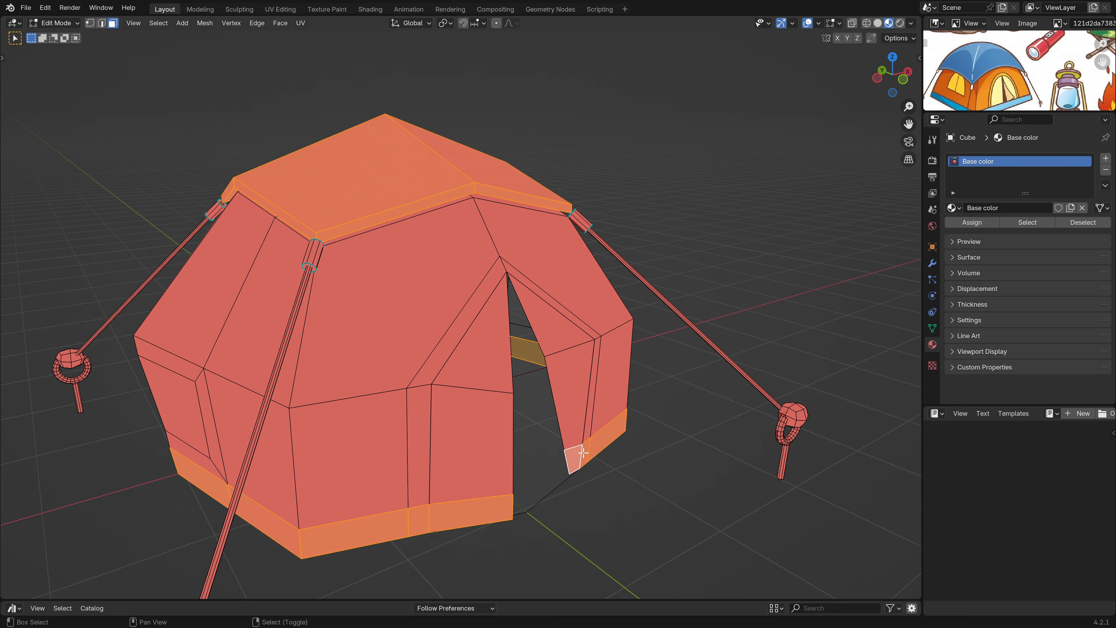
# - Add the window frame face loops on both sides of the tent to the selection
pyautogui.moveTo(572, 458); pyautogui.dragTo(283, 446, button='middle')
pyautogui.keyDown('alt'); pyautogui.keyDown('shift'); pyautogui.rightClick(284, 390); pyautogui.keyUp('shift'); pyautogui.keyUp('alt')
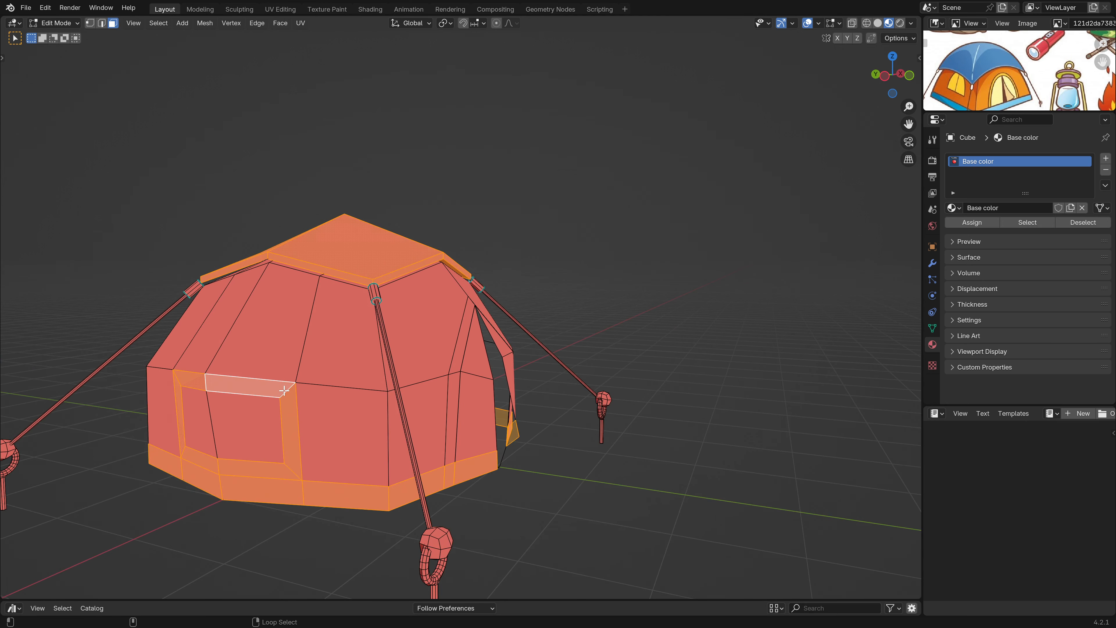
pyautogui.moveTo(567, 404); pyautogui.dragTo(354, 401, button='middle')
pyautogui.keyDown('alt'); pyautogui.keyDown('shift'); pyautogui.rightClick(465, 419); pyautogui.keyUp('shift'); pyautogui.keyUp('alt')
pyautogui.moveTo(464, 419); pyautogui.dragTo(357, 385, button='middle')
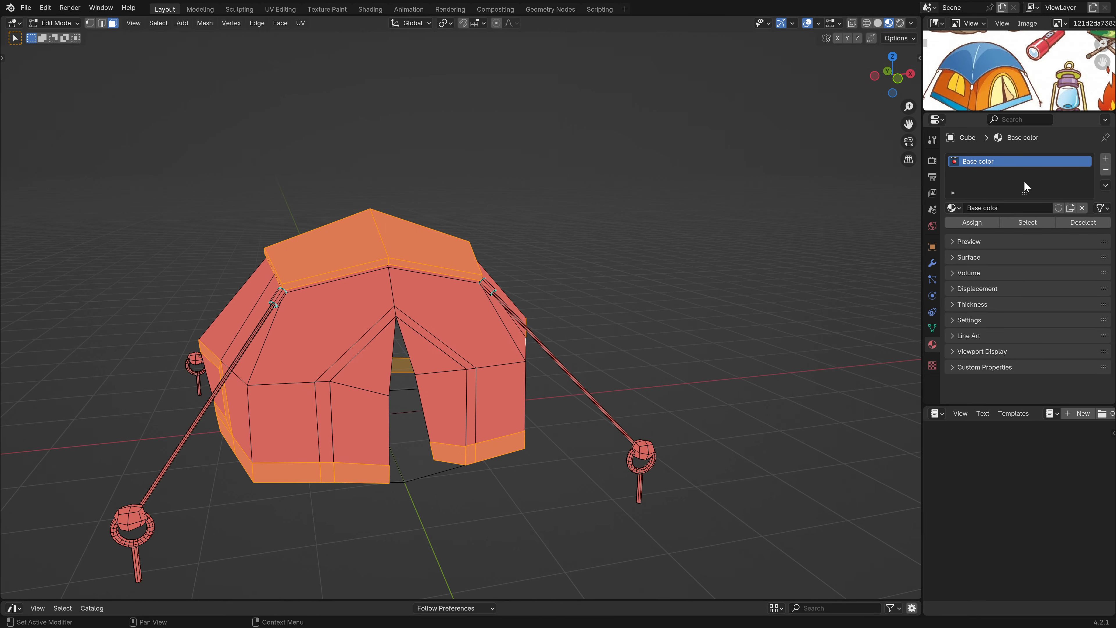
# - Add a second material slot using the Base color material and make it an independent single-user copy
pyautogui.click(1105, 159)
pyautogui.click(953, 231)
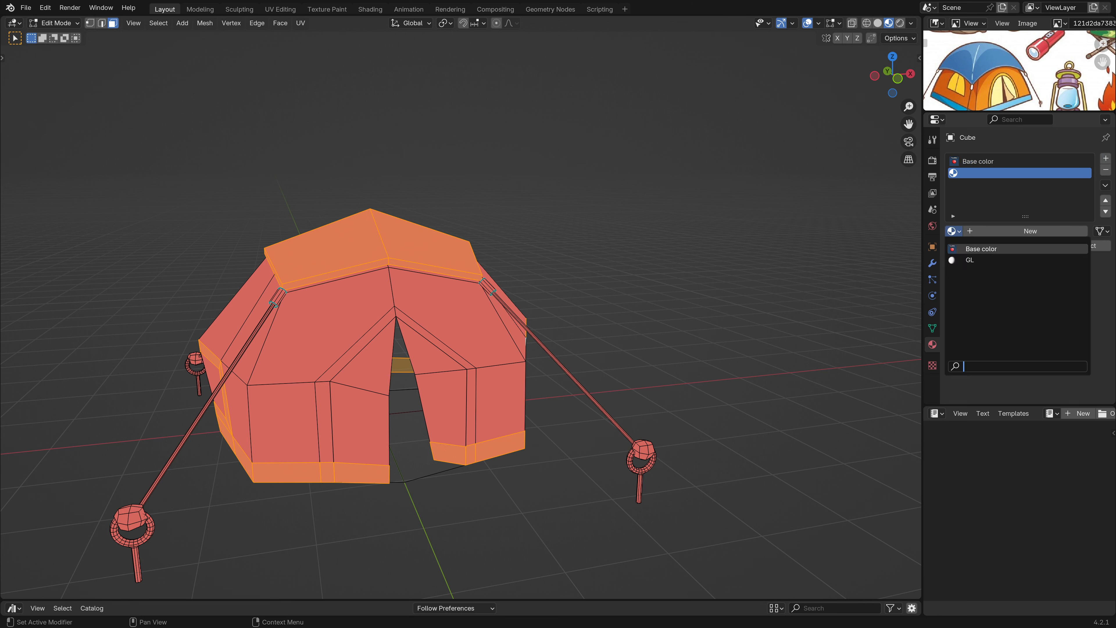
pyautogui.click(981, 248)
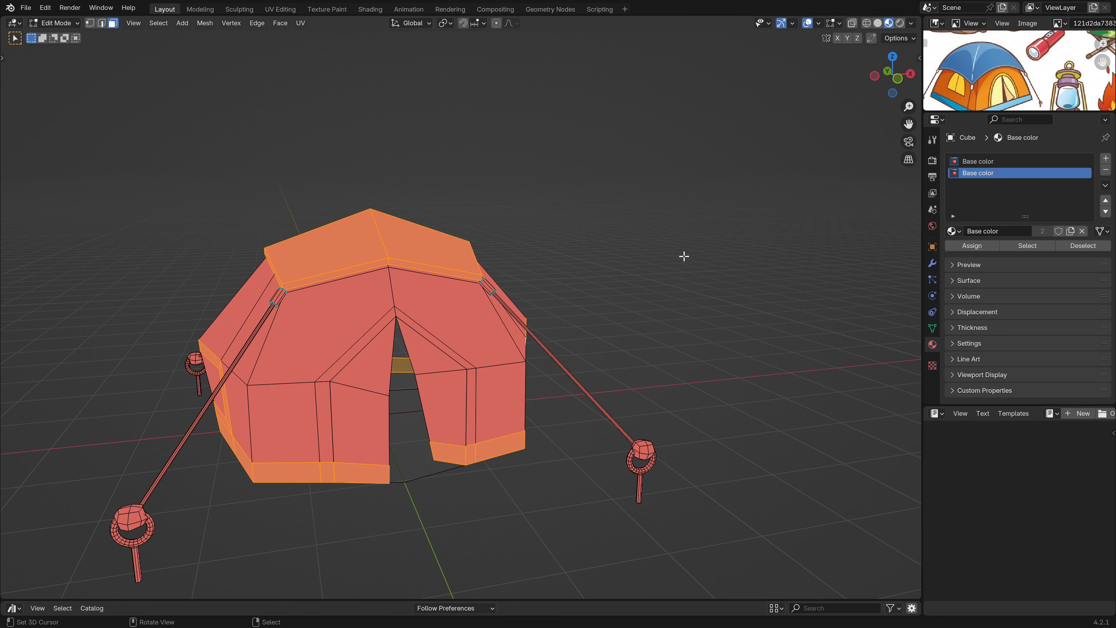
pyautogui.press('Tab')
pyautogui.click(1047, 231)
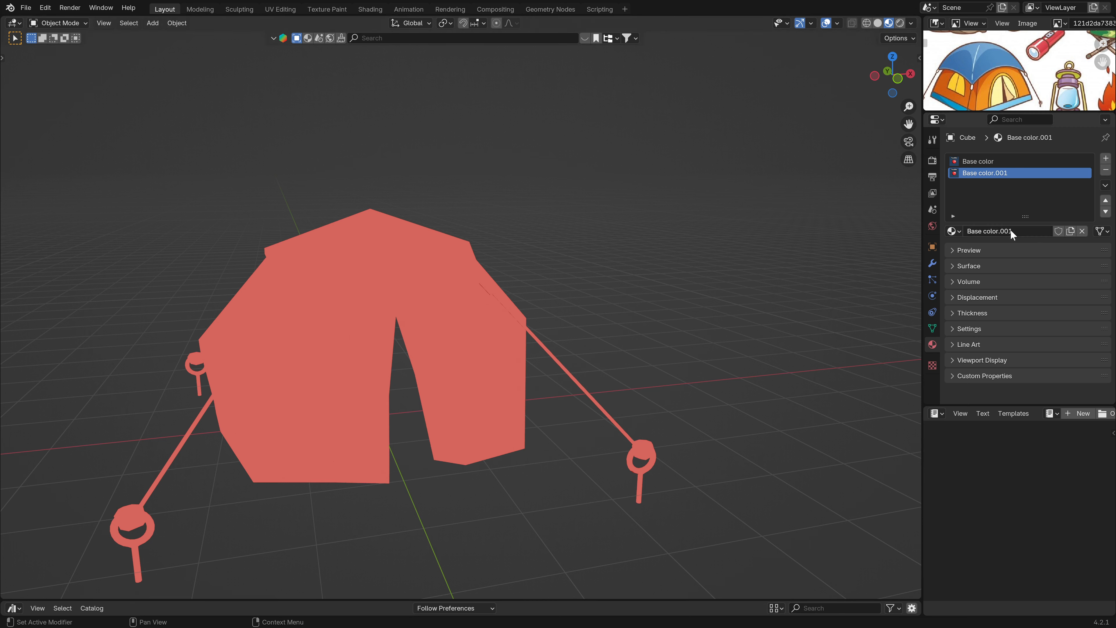
# - Return to mesh editing, save the file and rename the copied material to "Bleu"
pyautogui.press('Tab')
pyautogui.moveTo(366, 345); pyautogui.dragTo(494, 334, button='middle')
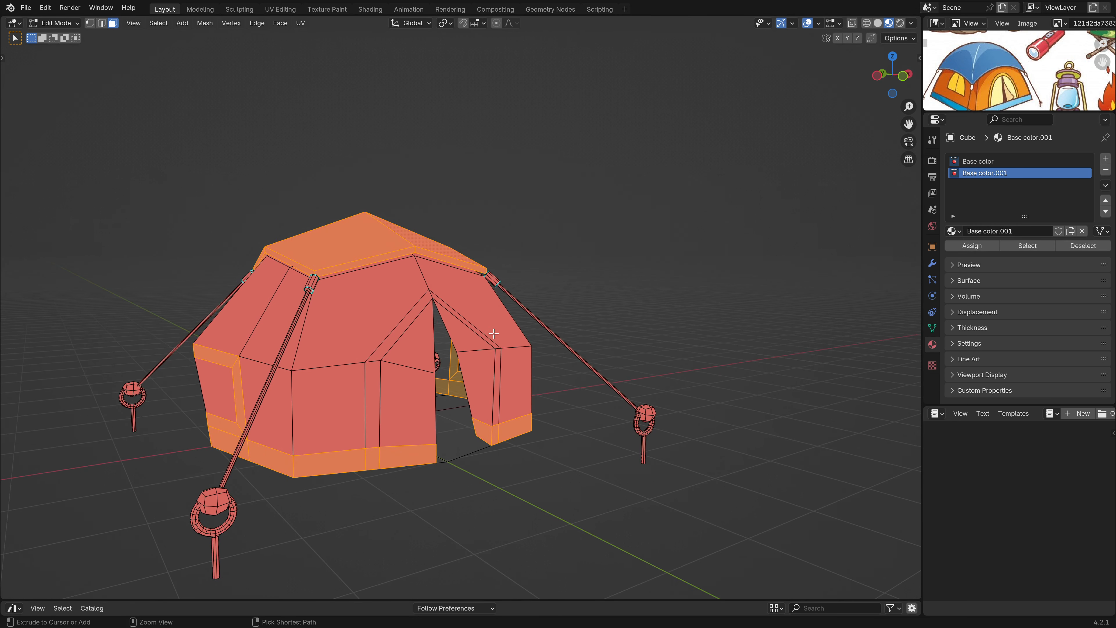
pyautogui.hotkey('ctrl', 's')
pyautogui.click(983, 233)
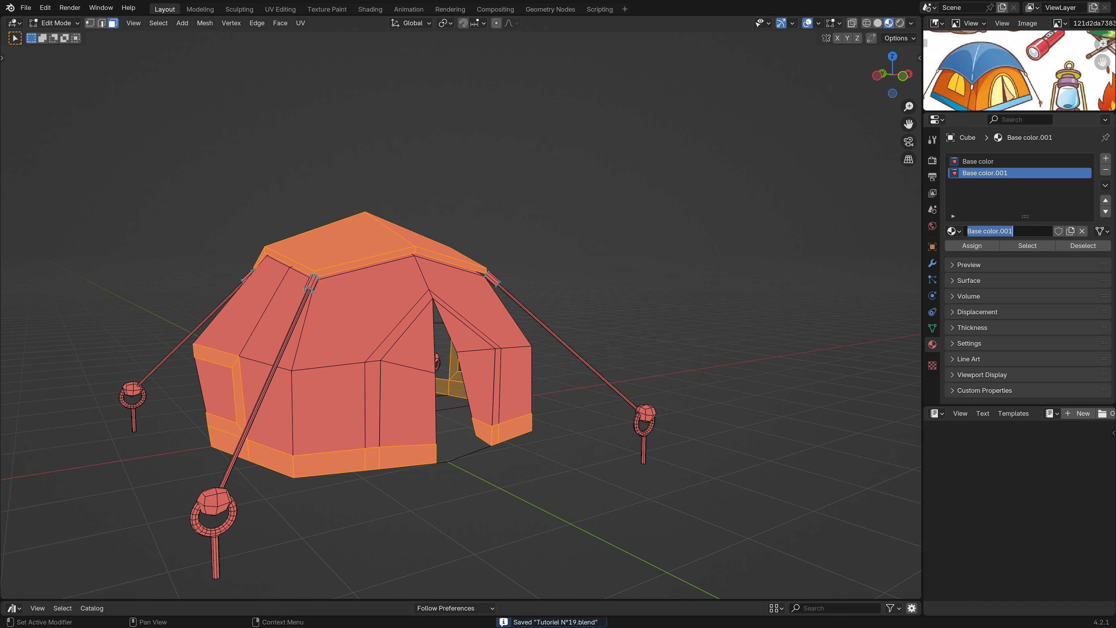
pyautogui.write('Bleu')
pyautogui.press('Return')
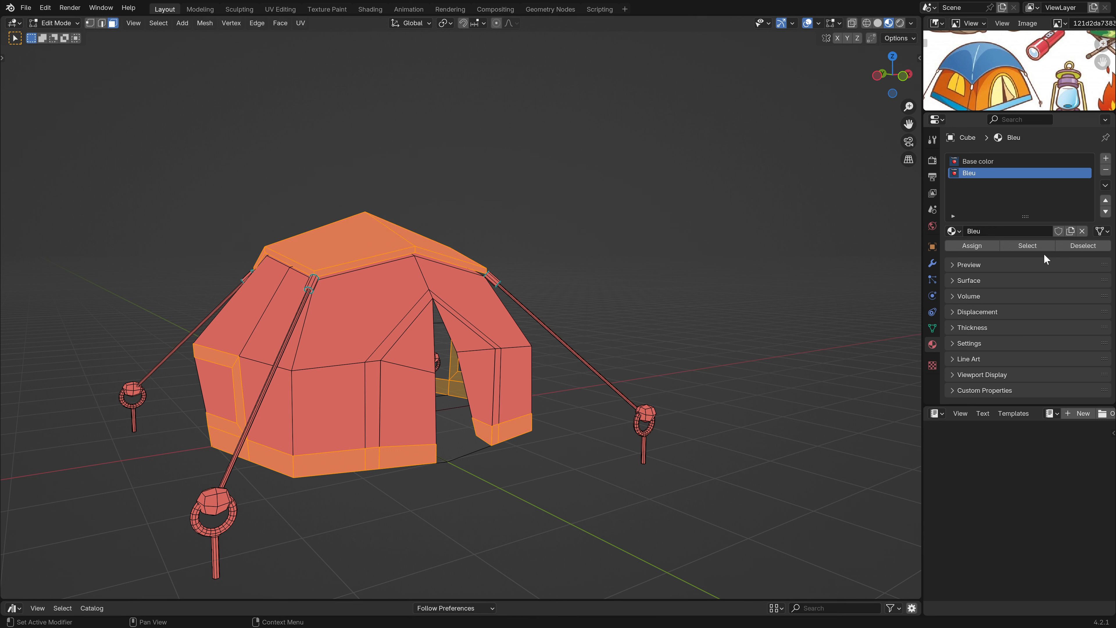
# - Reset the Bleu material's Hue to its default of 0.500 and assign the material to the selected faces
pyautogui.keyDown('shift'); pyautogui.moveTo(363, 356); pyautogui.dragTo(422, 398, button='middle'); pyautogui.keyUp('shift')
pyautogui.click(960, 280)
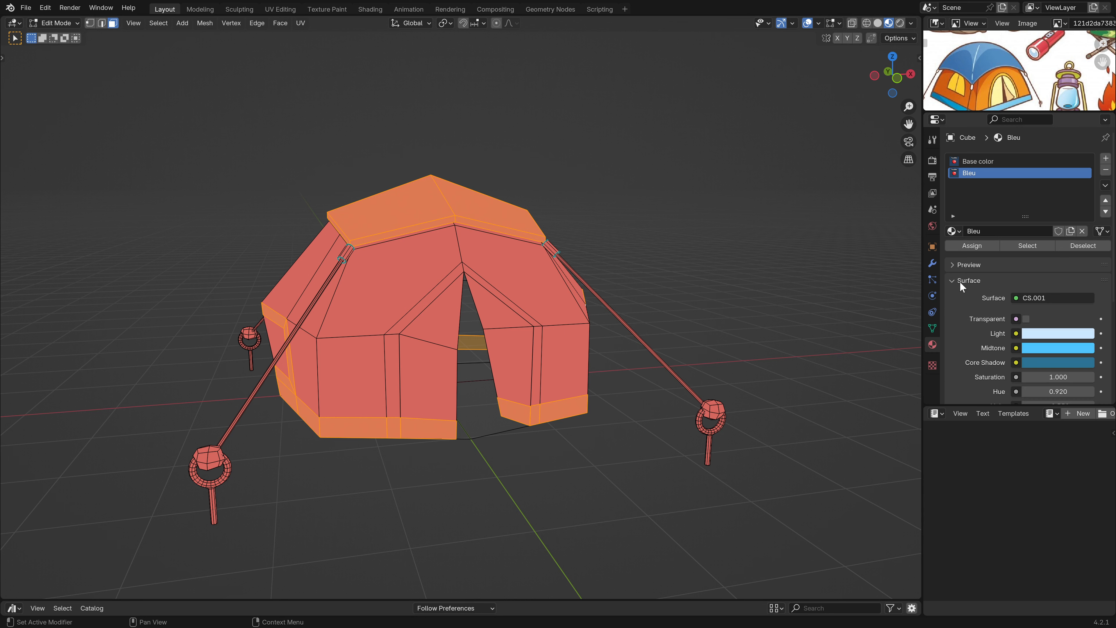
pyautogui.scroll(-3, 1029, 329)
pyautogui.scroll(-2, 1029, 329)
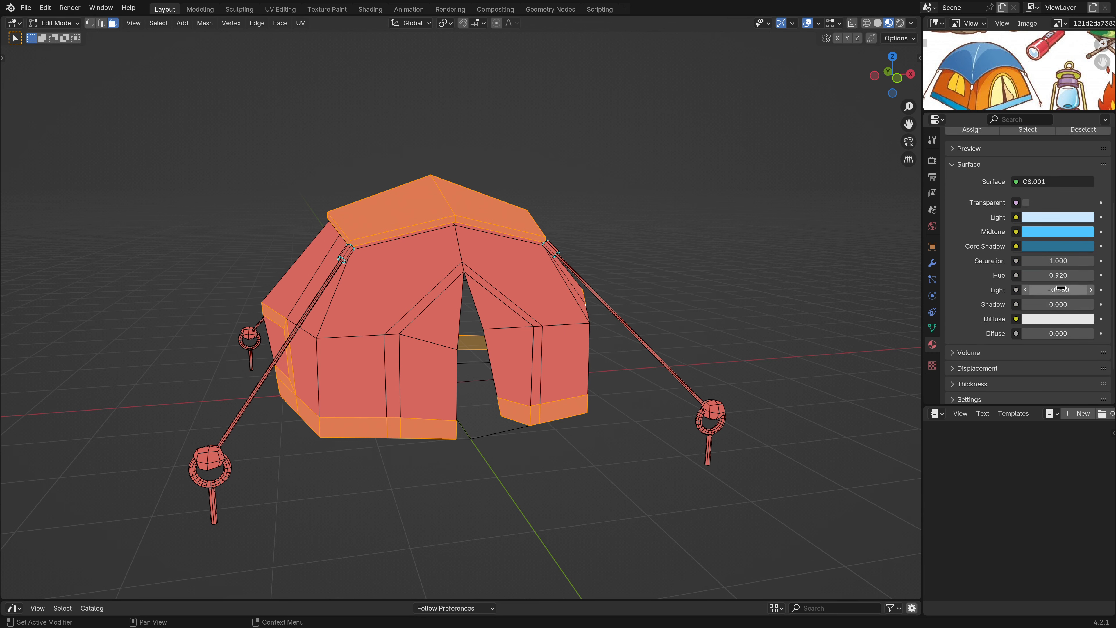
pyautogui.press('BackSpace')
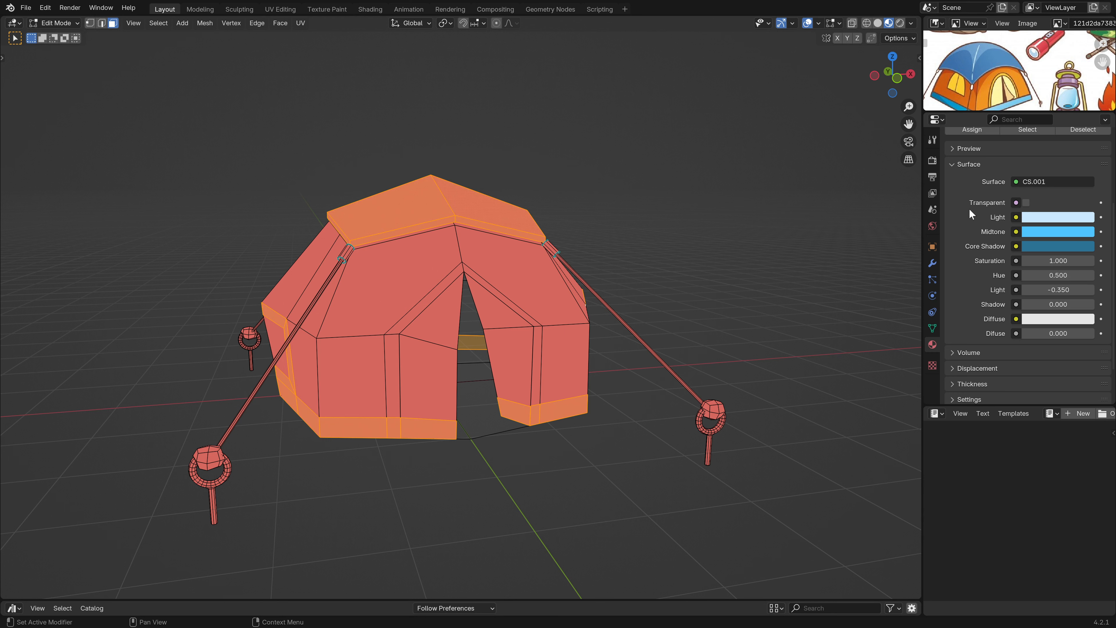
pyautogui.scroll(3, 969, 151)
pyautogui.click(983, 175)
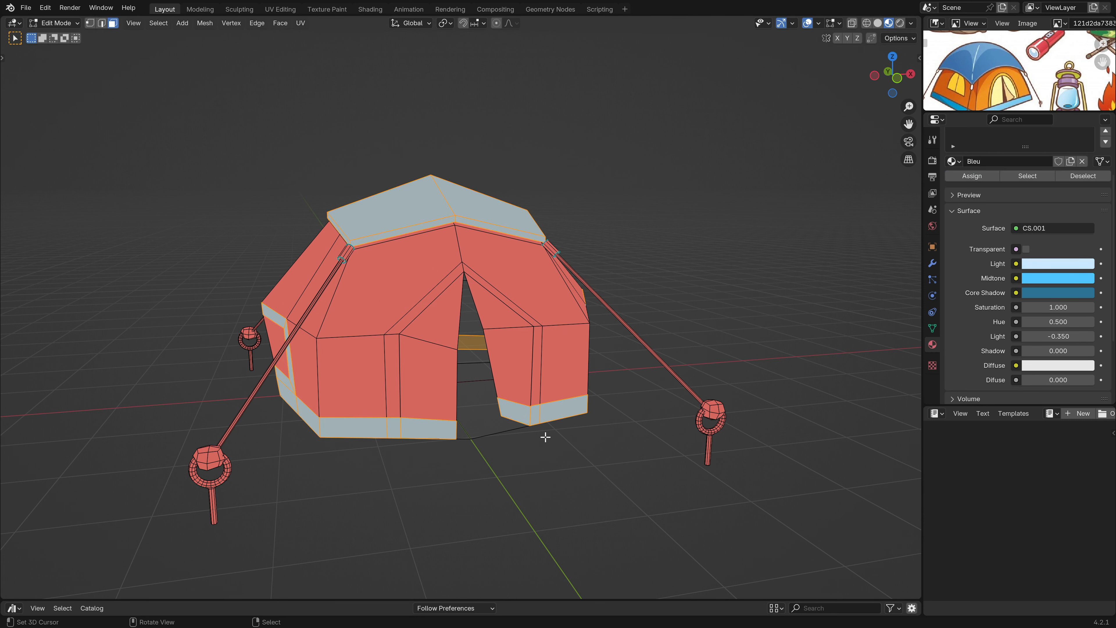
# - Preview the tent in rendered shading with the GeoToon modifier's viewport display turned on, and return to mesh editing
pyautogui.press('Tab')
pyautogui.moveTo(508, 337); pyautogui.dragTo(360, 384, button='middle')
pyautogui.click(932, 263)
pyautogui.click(1053, 177)
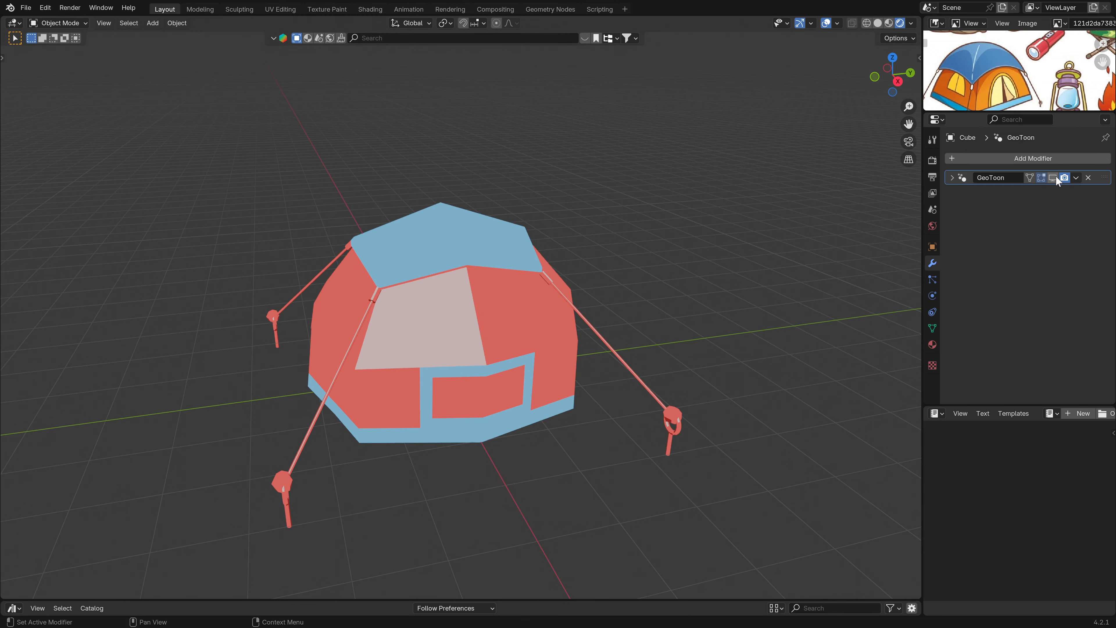
pyautogui.moveTo(466, 396); pyautogui.dragTo(497, 352, button='middle')
pyautogui.press('Tab')
pyautogui.scroll(2, 535, 356)
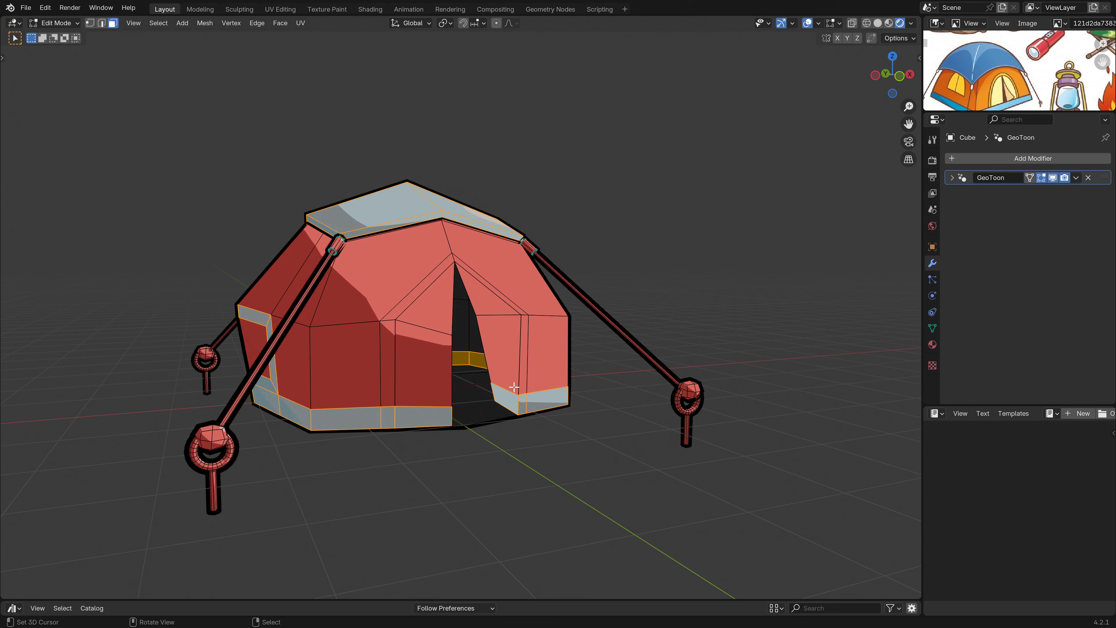
# - Assign the Bleu material to the narrow trim faces framing the tent's front door, and save the file
pyautogui.click(520, 362)
pyautogui.keyDown('shift'); pyautogui.click(520, 308); pyautogui.keyUp('shift')
pyautogui.keyDown('shift'); pyautogui.click(430, 282); pyautogui.keyUp('shift')
pyautogui.keyDown('shift'); pyautogui.click(393, 333); pyautogui.keyUp('shift')
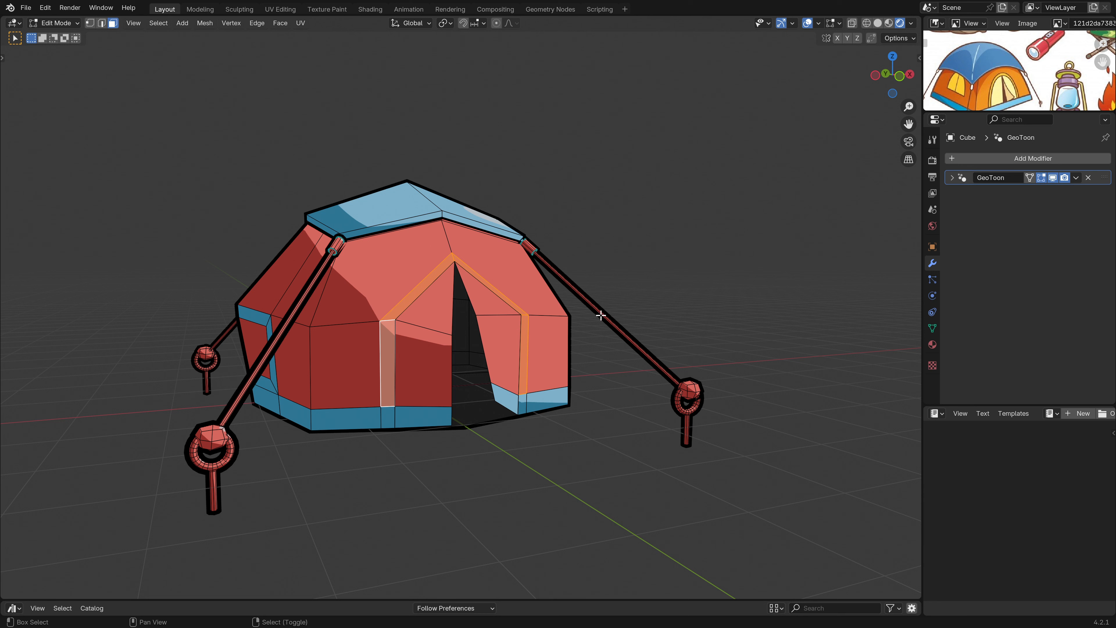
pyautogui.click(932, 344)
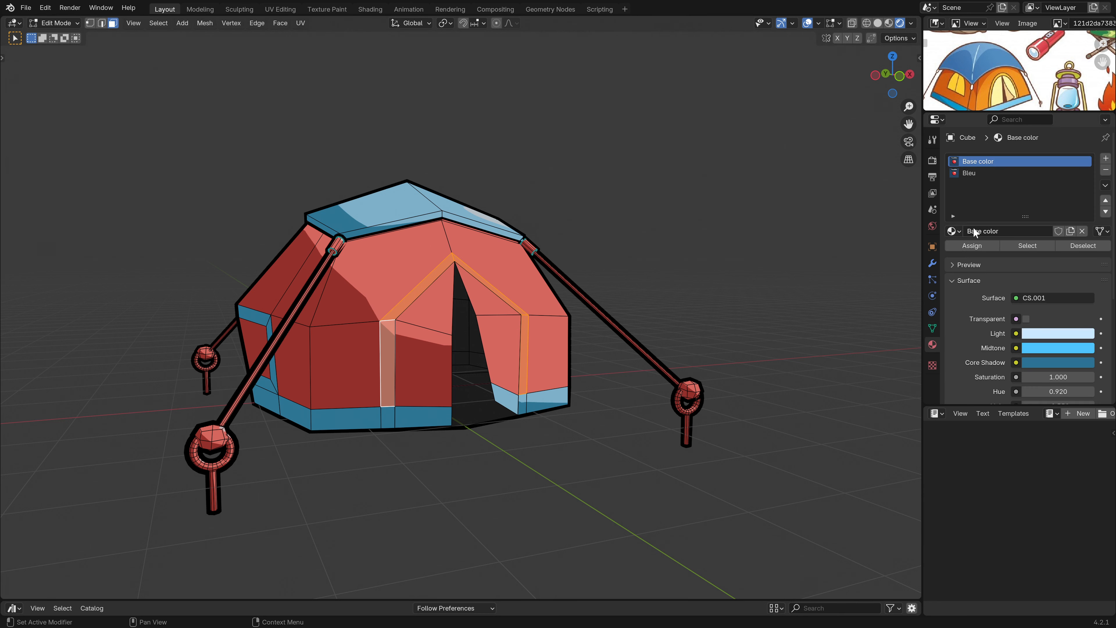
pyautogui.click(980, 173)
pyautogui.click(976, 247)
pyautogui.moveTo(457, 409); pyautogui.dragTo(419, 412, button='middle')
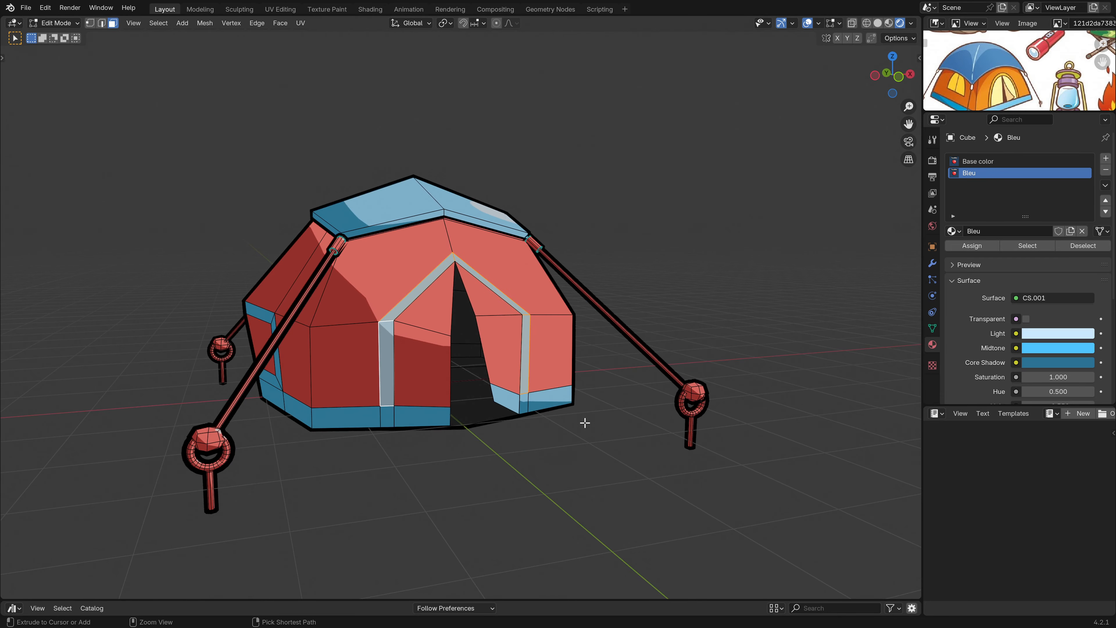
pyautogui.hotkey('ctrl', 's')
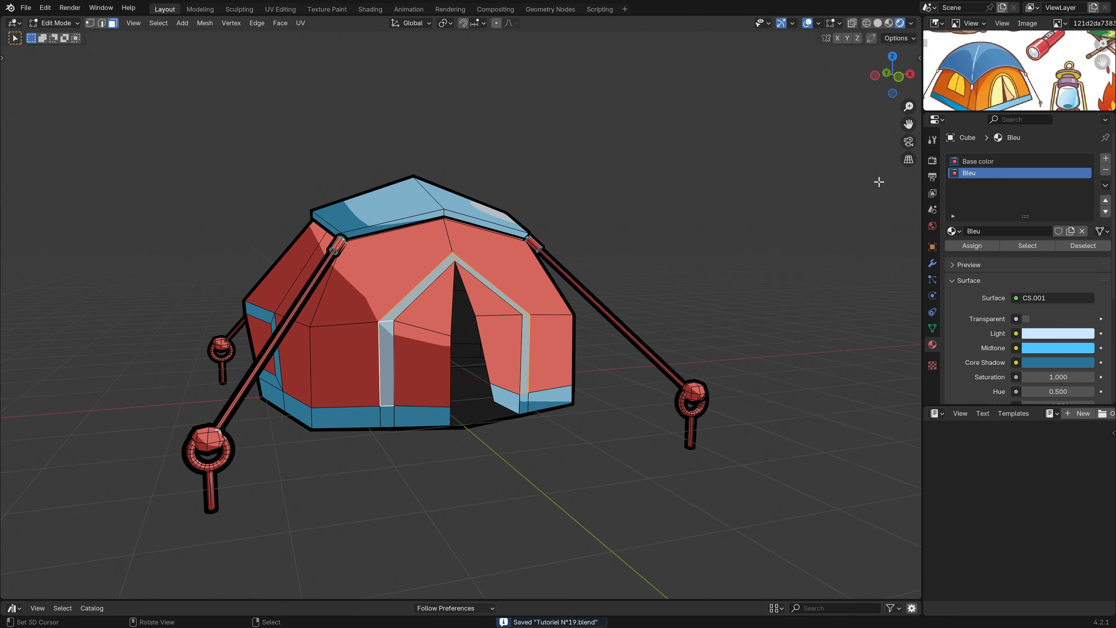
# - Add a third material slot using Bleu, make it an independent single-user copy and rename it as "Jaune"
pyautogui.click(1106, 157)
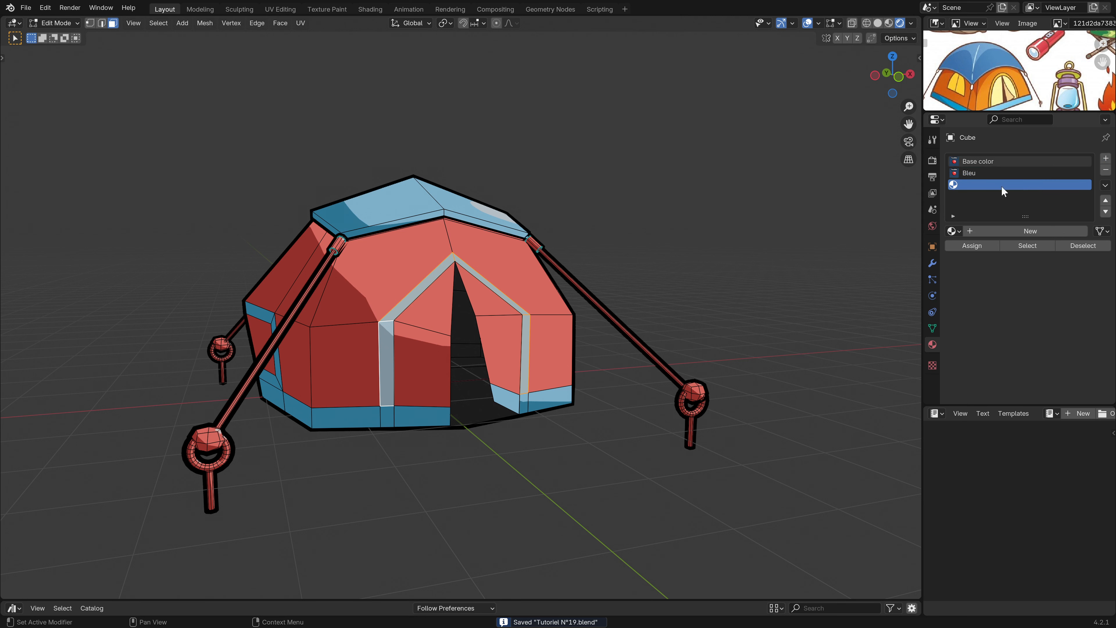
pyautogui.click(952, 231)
pyautogui.click(975, 264)
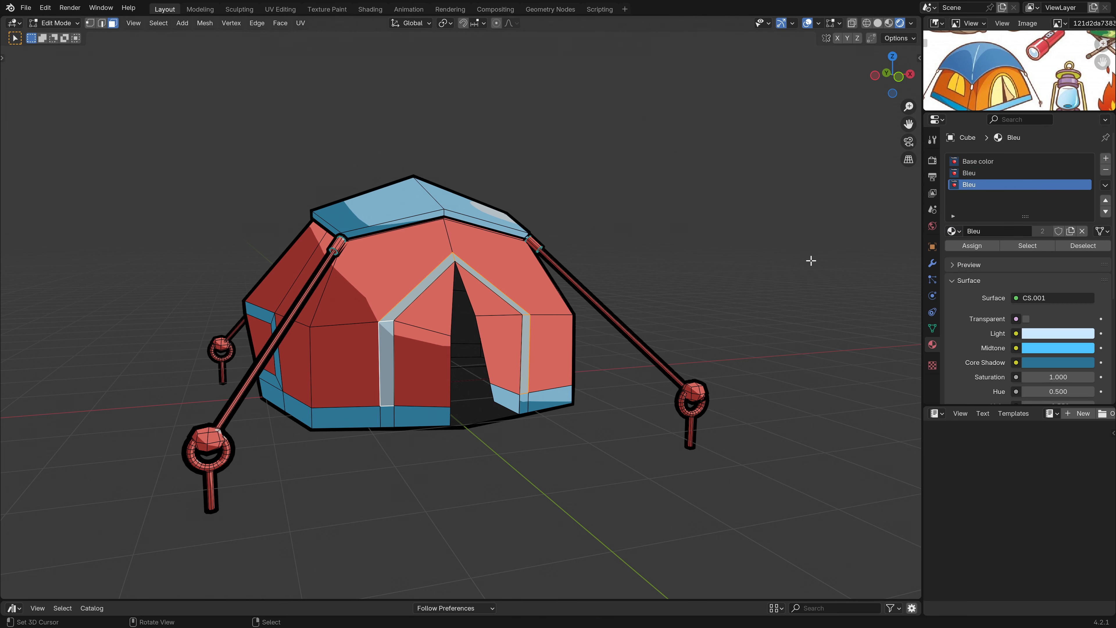
pyautogui.press('Tab')
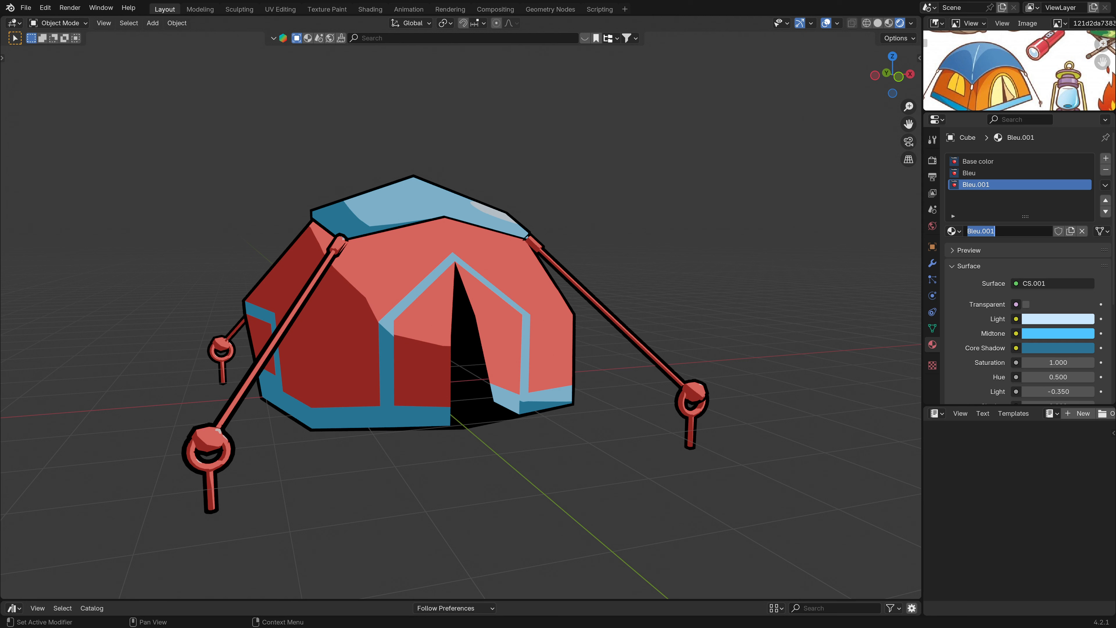
pyautogui.write('Jaune')
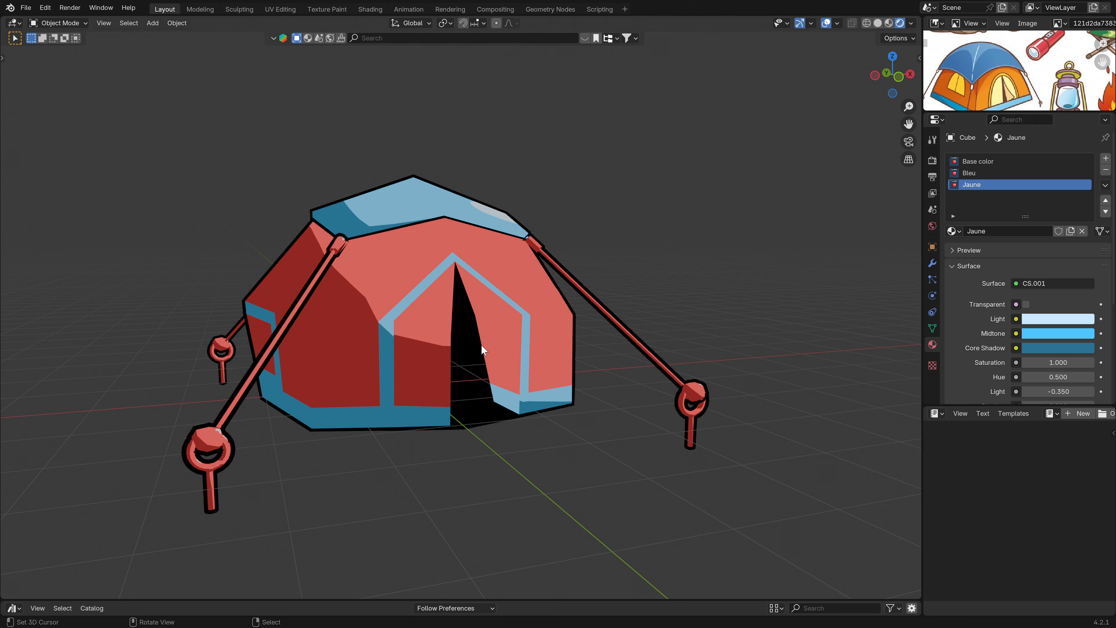
# - Select the four door panel faces inside the front trim, assign the Jaune material to them and view the tent in object mode
pyautogui.press('Tab')
pyautogui.keyDown('shift'); pyautogui.click(434, 381); pyautogui.keyUp('shift')
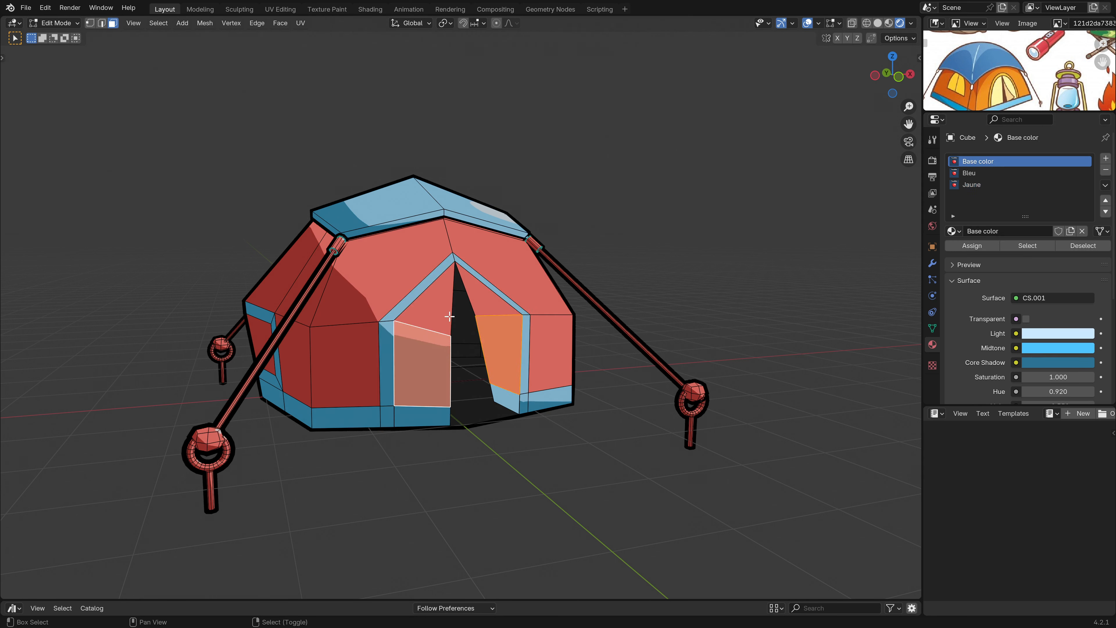
pyautogui.keyDown('shift'); pyautogui.click(449, 316); pyautogui.keyUp('shift')
pyautogui.keyDown('shift'); pyautogui.click(490, 302); pyautogui.keyUp('shift')
pyautogui.click(969, 187)
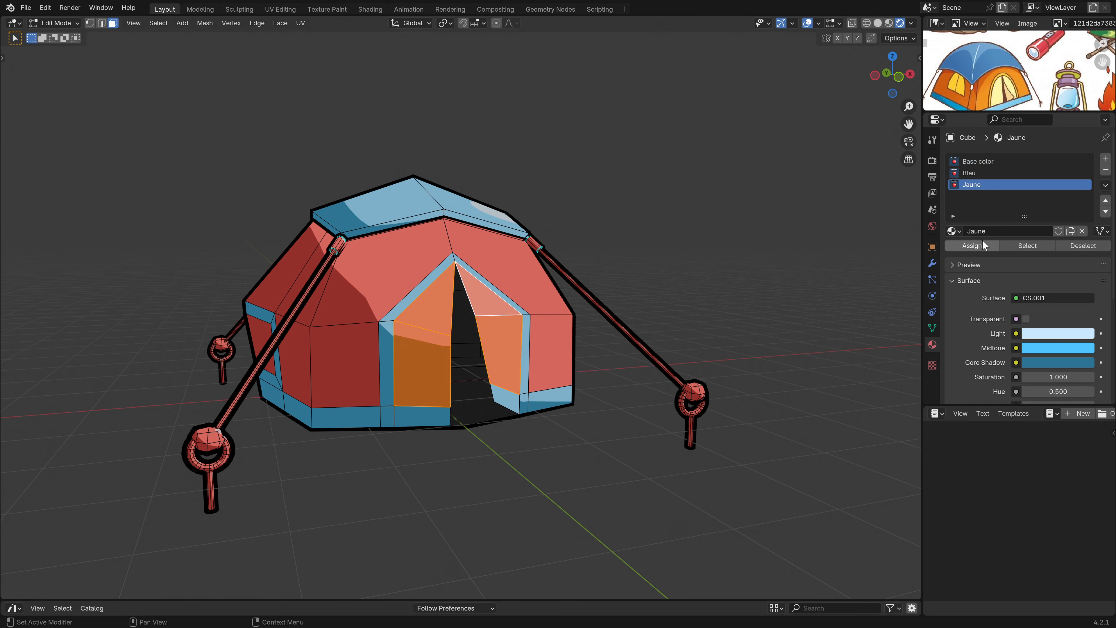
pyautogui.click(982, 245)
pyautogui.press('Tab')
pyautogui.scroll(-2, 484, 417)
pyautogui.moveTo(484, 417)
pyautogui.mouseDown(button='middle')
pyautogui.moveTo(443, 435)
pyautogui.moveTo(497, 400)
pyautogui.mouseUp(button='middle')
pyautogui.press('Tab')
pyautogui.scroll(2, 498, 399)
pyautogui.press('Tab')
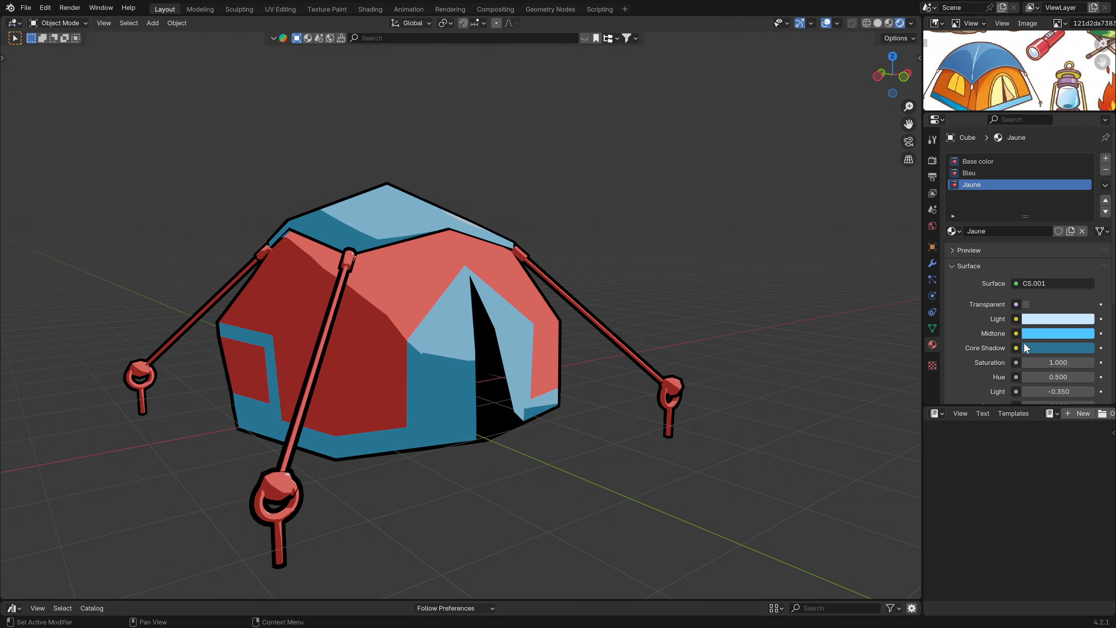
# - Try a different Hue on the Jaune material and rename the material as "Glass"
pyautogui.scroll(-3, 1025, 346)
pyautogui.moveTo(1053, 332); pyautogui.dragTo(1080, 330)
pyautogui.scroll(3, 970, 168)
pyautogui.hotkey('ctrl', 'BackSpace')
pyautogui.write('Glass')
pyautogui.moveTo(436, 451); pyautogui.dragTo(585, 373, button='middle')
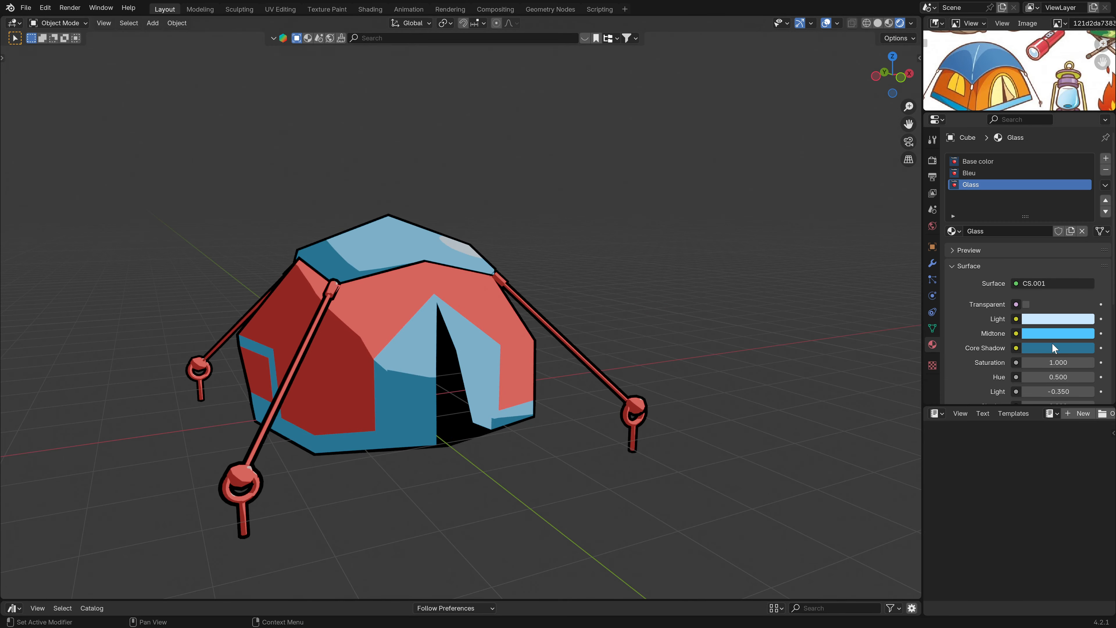
# - Turn on Transparent for the Glass material and look at the front door from outside
pyautogui.scroll(-10, 1052, 343)
pyautogui.scroll(5, 962, 275)
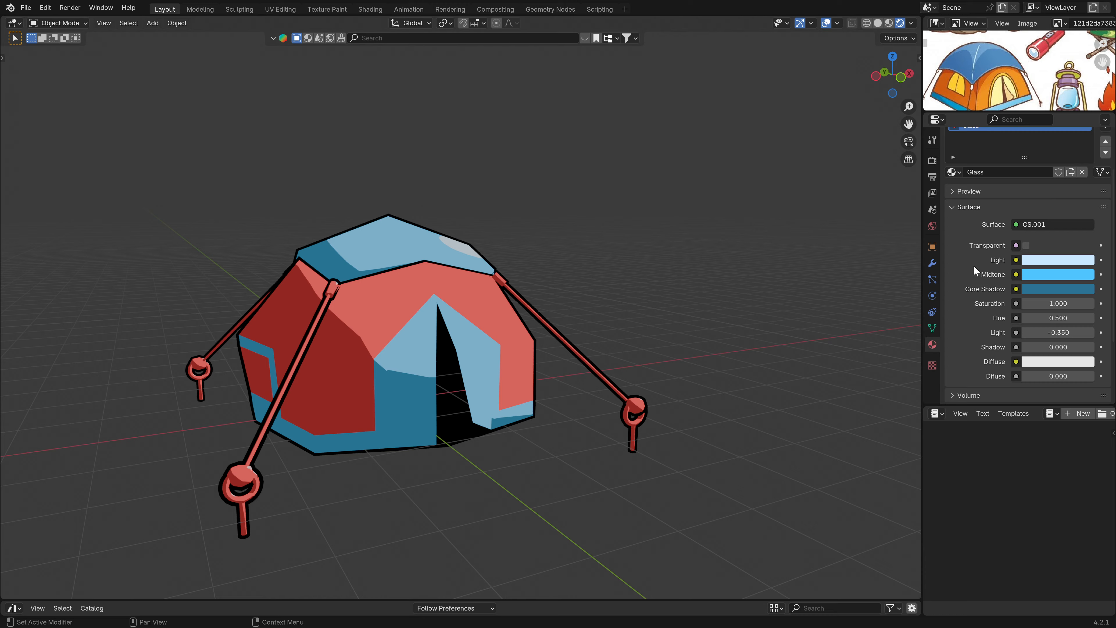
pyautogui.click(1026, 245)
pyautogui.moveTo(563, 349); pyautogui.dragTo(461, 356, button='middle')
pyautogui.press('Tab')
pyautogui.press('Tab')
# - In the Glass material's surface settings, set the render method to Blended and turn on Transparent Shadows
pyautogui.click(957, 220)
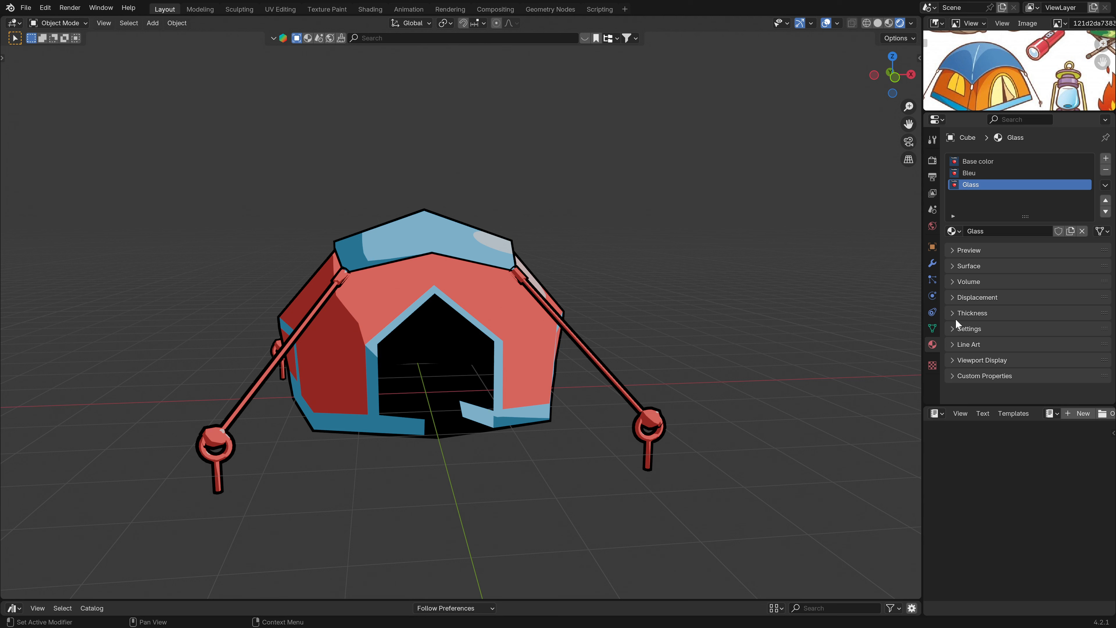
pyautogui.click(960, 329)
pyautogui.scroll(-3, 979, 326)
pyautogui.scroll(1, 963, 333)
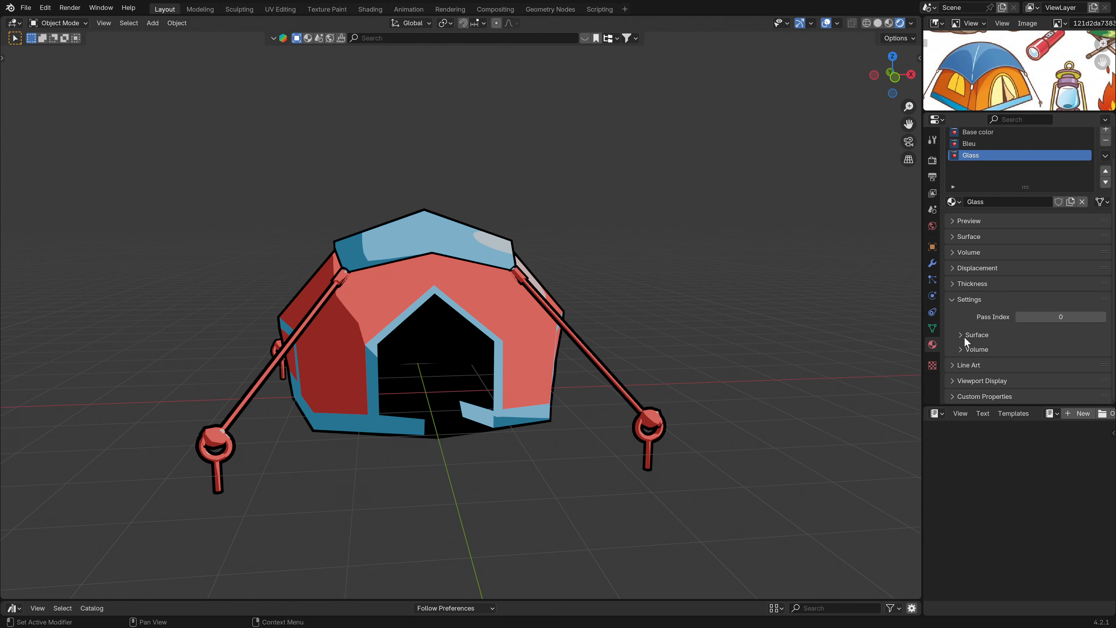
pyautogui.click(964, 336)
pyautogui.scroll(-5, 995, 335)
pyautogui.click(1028, 293)
pyautogui.click(1032, 307)
pyautogui.click(1022, 292)
# - Assign the Glass material to the inner window faces on both sides of the tent
pyautogui.moveTo(404, 421); pyautogui.dragTo(333, 408, button='middle')
pyautogui.press('Tab')
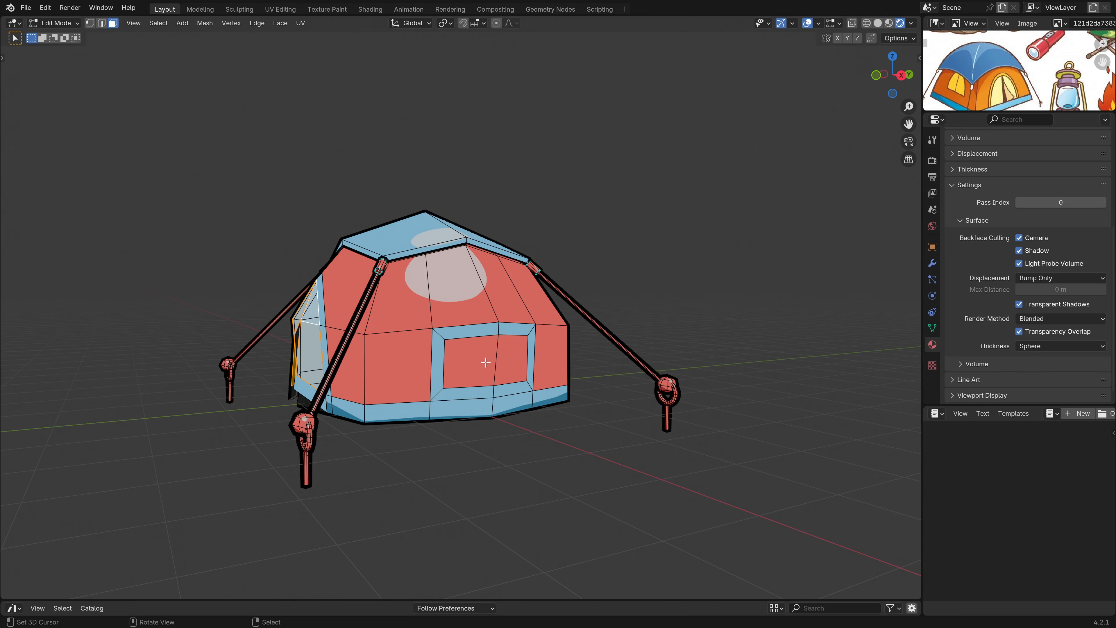
pyautogui.rightClick(485, 363)
pyautogui.keyDown('shift'); pyautogui.rightClick(507, 357); pyautogui.keyUp('shift')
pyautogui.moveTo(310, 334); pyautogui.dragTo(433, 352, button='middle')
pyautogui.keyDown('shift'); pyautogui.rightClick(259, 463); pyautogui.keyUp('shift')
pyautogui.keyDown('shift'); pyautogui.rightClick(202, 451); pyautogui.keyUp('shift')
pyautogui.scroll(-1, 347, 450)
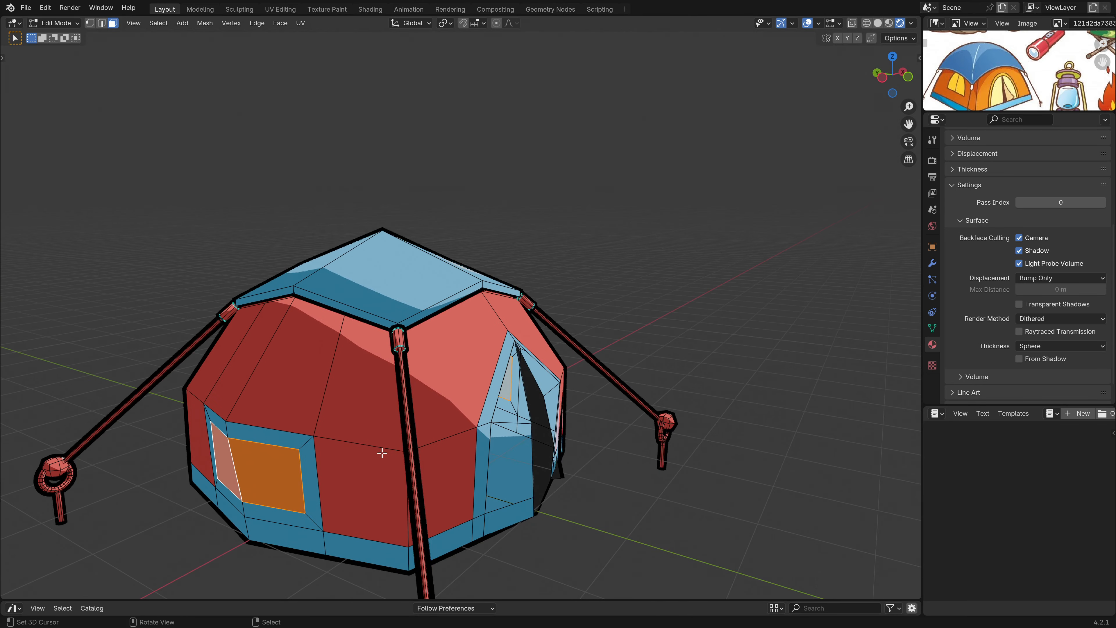
pyautogui.scroll(-2, 382, 453)
pyautogui.scroll(8, 965, 194)
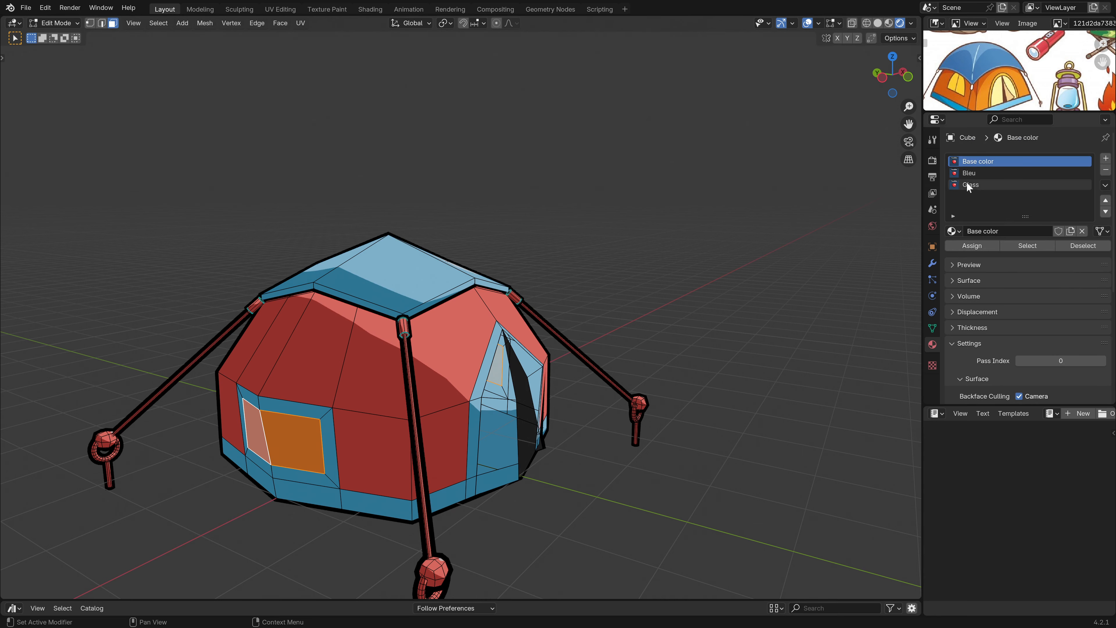
pyautogui.click(972, 185)
pyautogui.click(974, 248)
# - Select the four door panel faces, return to object mode and examine the glass door and windows
pyautogui.moveTo(466, 462); pyautogui.dragTo(439, 419, button='middle')
pyautogui.rightClick(439, 418)
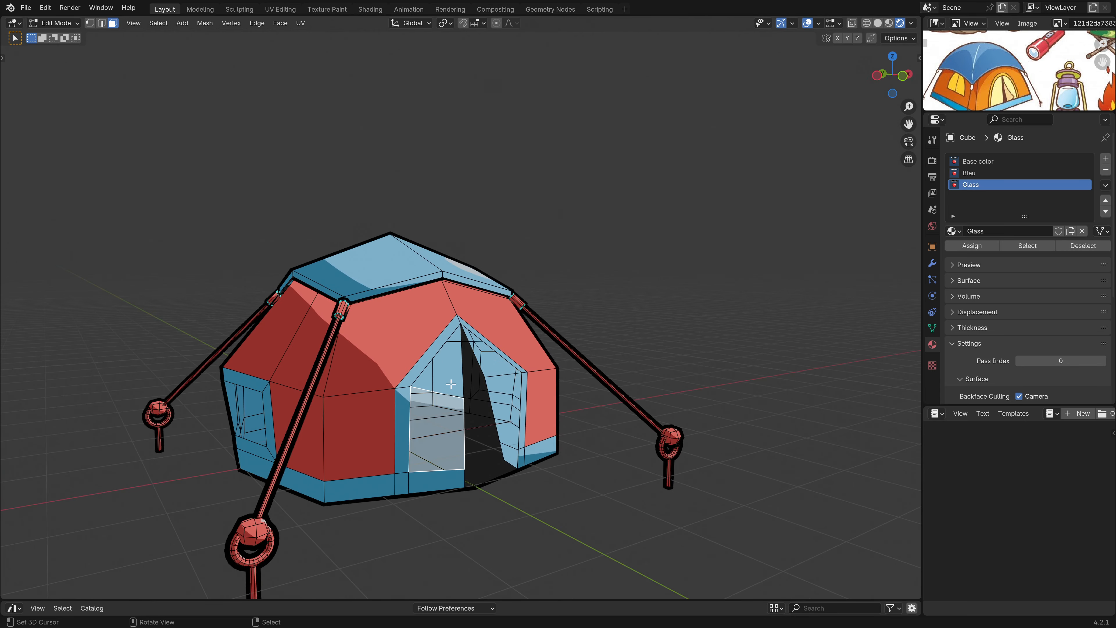
pyautogui.keyDown('shift'); pyautogui.rightClick(451, 380); pyautogui.keyUp('shift')
pyautogui.keyDown('shift'); pyautogui.rightClick(491, 362); pyautogui.keyUp('shift')
pyautogui.keyDown('shift'); pyautogui.rightClick(506, 408); pyautogui.keyUp('shift')
pyautogui.press('Tab')
pyautogui.scroll(-1, 482, 439)
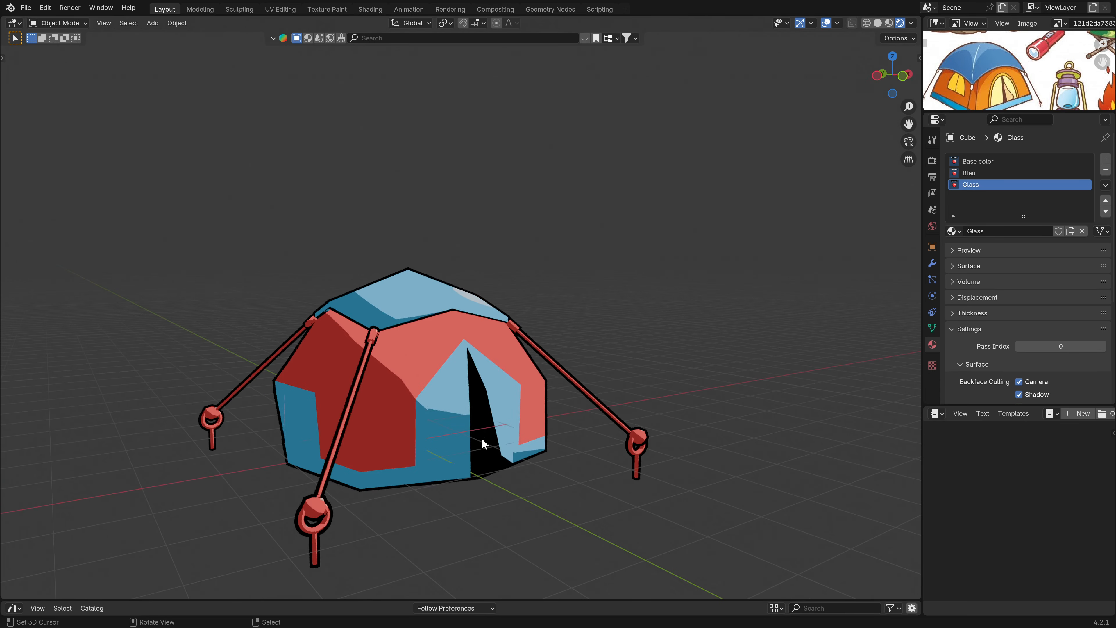
pyautogui.moveTo(482, 440); pyautogui.dragTo(365, 433, button='middle')
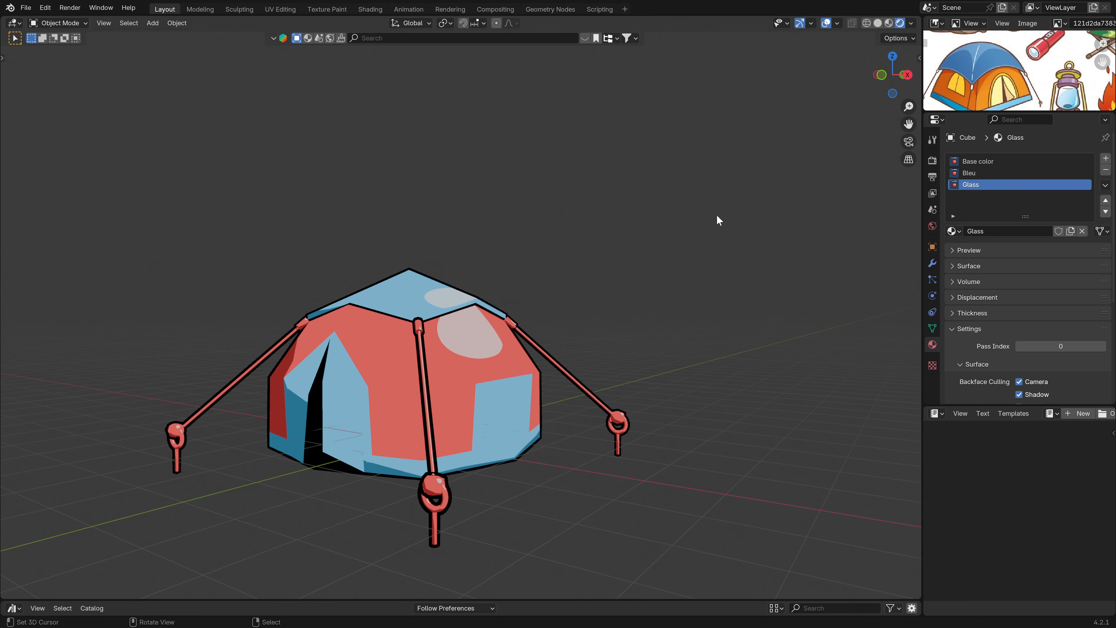
# - Try the Dithered render method on the Glass material and switch it back to Blended
pyautogui.keyDown('shift'); pyautogui.moveTo(432, 354); pyautogui.dragTo(467, 260, button='middle'); pyautogui.keyUp('shift')
pyautogui.scroll(1, 433, 314)
pyautogui.scroll(-5, 994, 303)
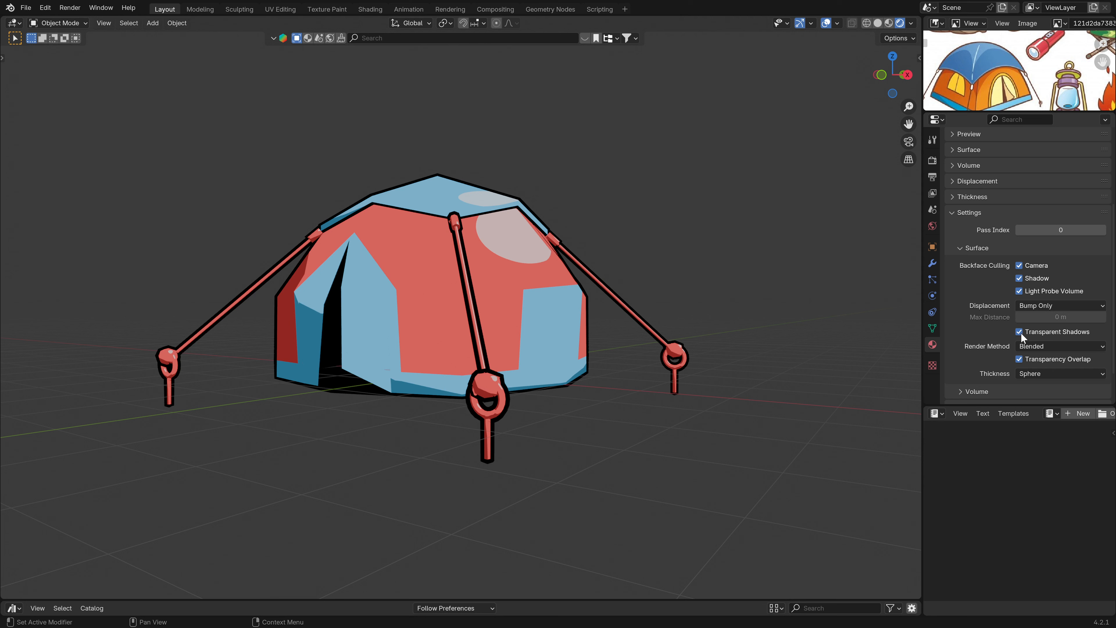
pyautogui.click(1037, 349)
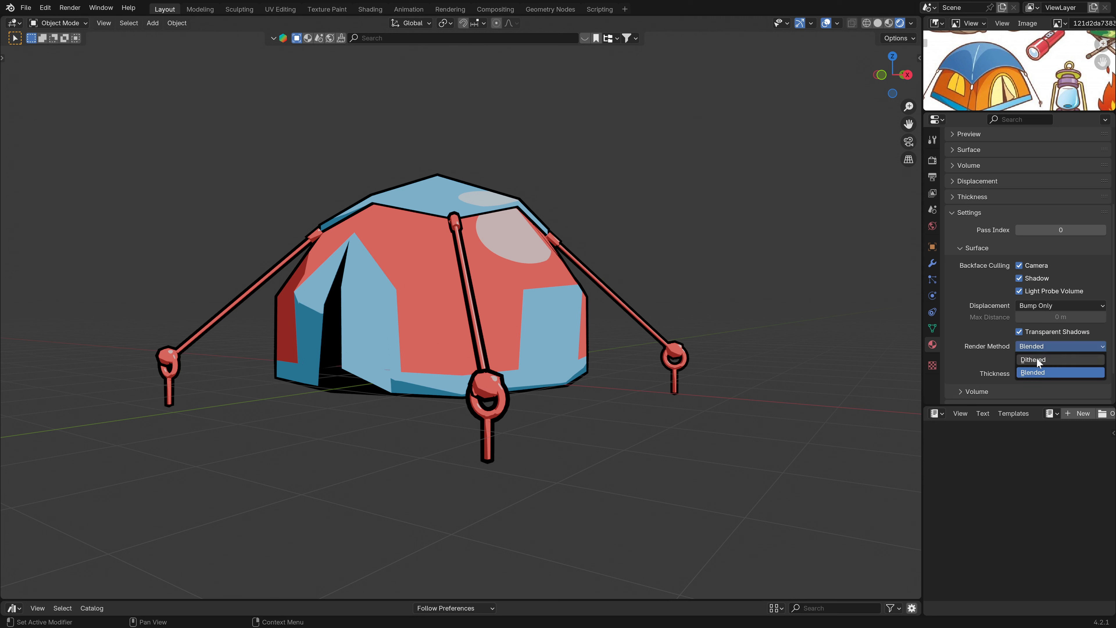
pyautogui.click(1036, 358)
pyautogui.click(1038, 348)
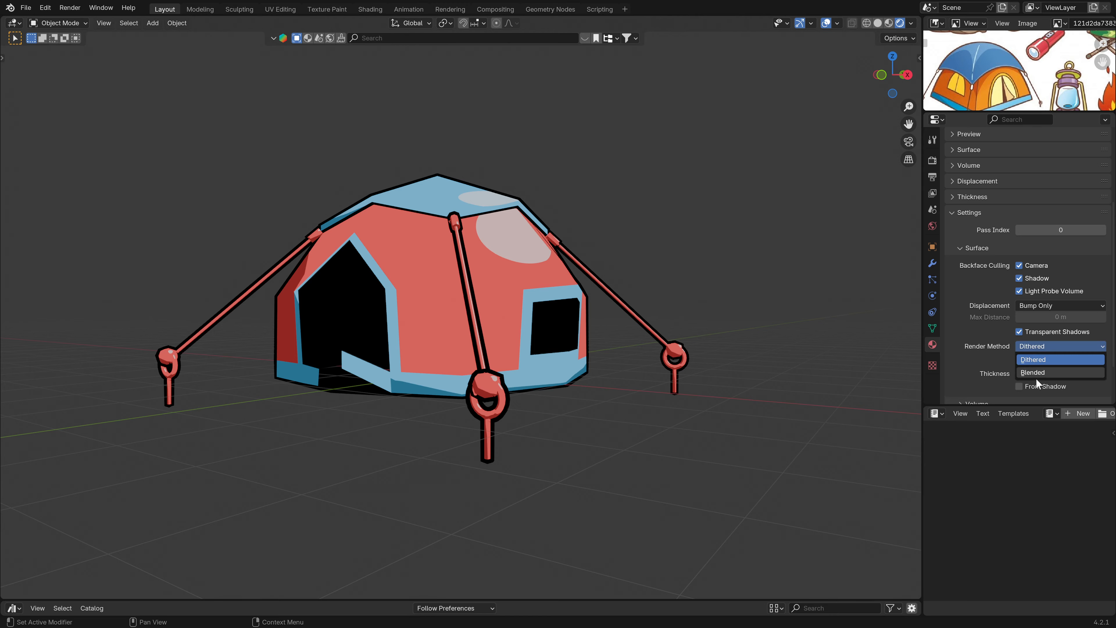
pyautogui.click(1041, 370)
pyautogui.click(1045, 346)
pyautogui.click(1040, 374)
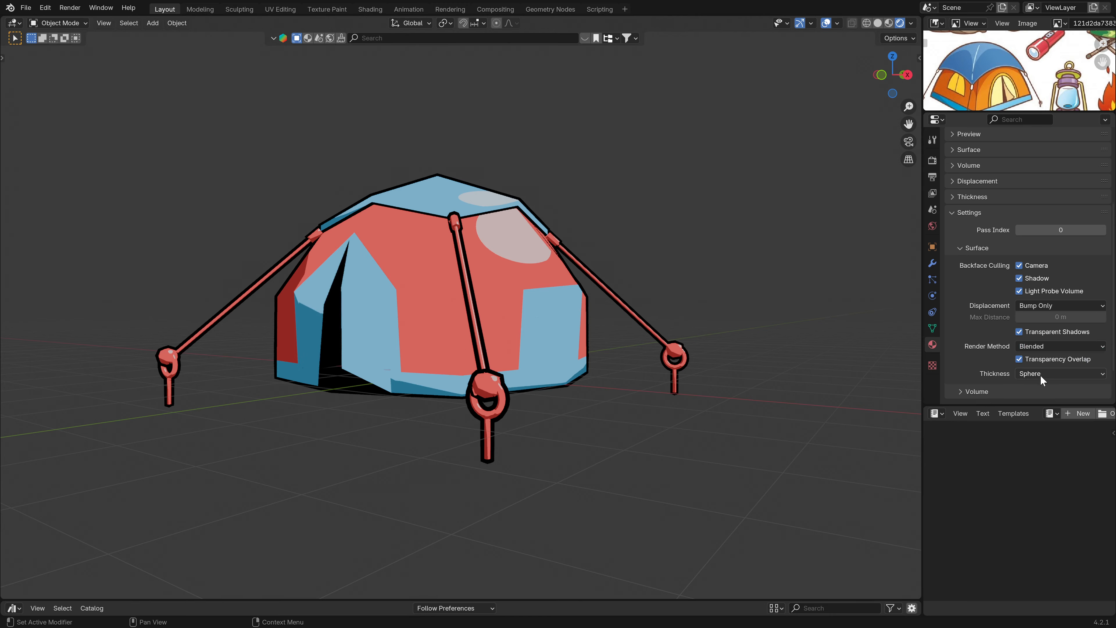
# - Compare the tent with the GeoToon modifier's viewport display turned off and on again
pyautogui.moveTo(484, 356)
pyautogui.mouseDown(button='middle')
pyautogui.moveTo(307, 353)
pyautogui.moveTo(516, 353)
pyautogui.moveTo(441, 351)
pyautogui.moveTo(483, 359)
pyautogui.mouseUp(button='middle')
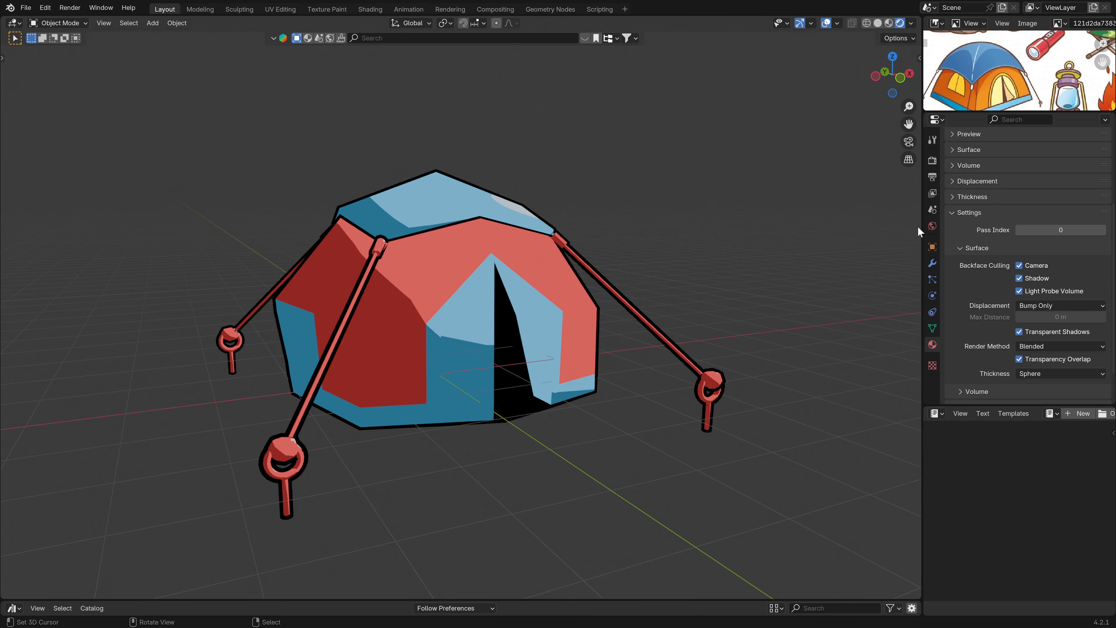
pyautogui.click(932, 263)
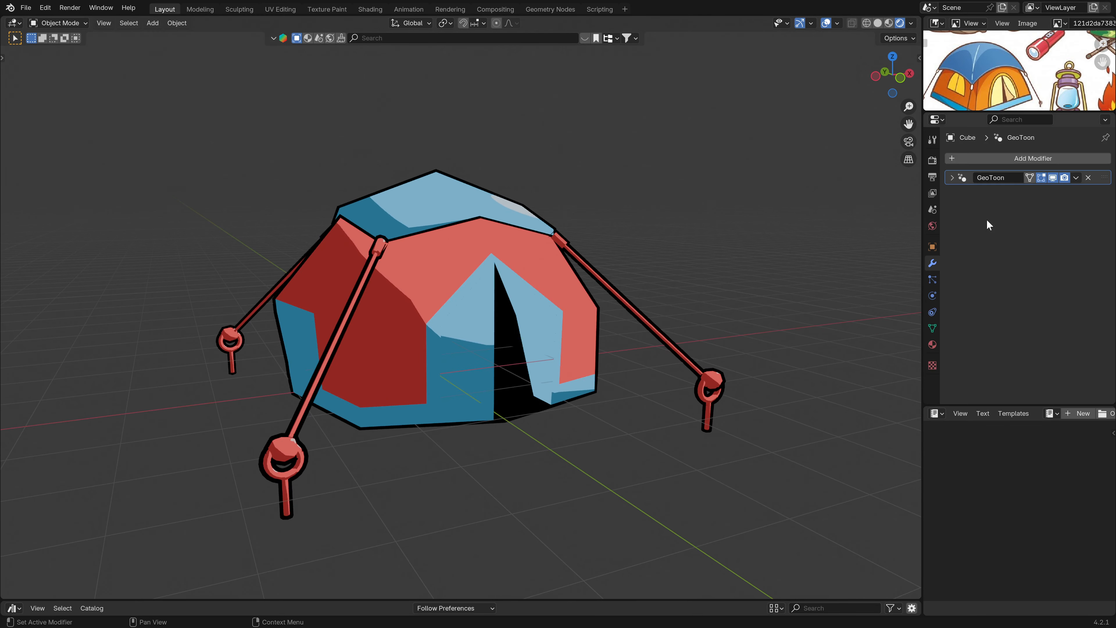
pyautogui.click(1052, 177)
pyautogui.moveTo(519, 352); pyautogui.dragTo(437, 381, button='middle')
pyautogui.click(1052, 178)
pyautogui.scroll(1, 559, 350)
pyautogui.keyDown('shift'); pyautogui.moveTo(421, 381); pyautogui.dragTo(501, 360, button='middle'); pyautogui.keyUp('shift')
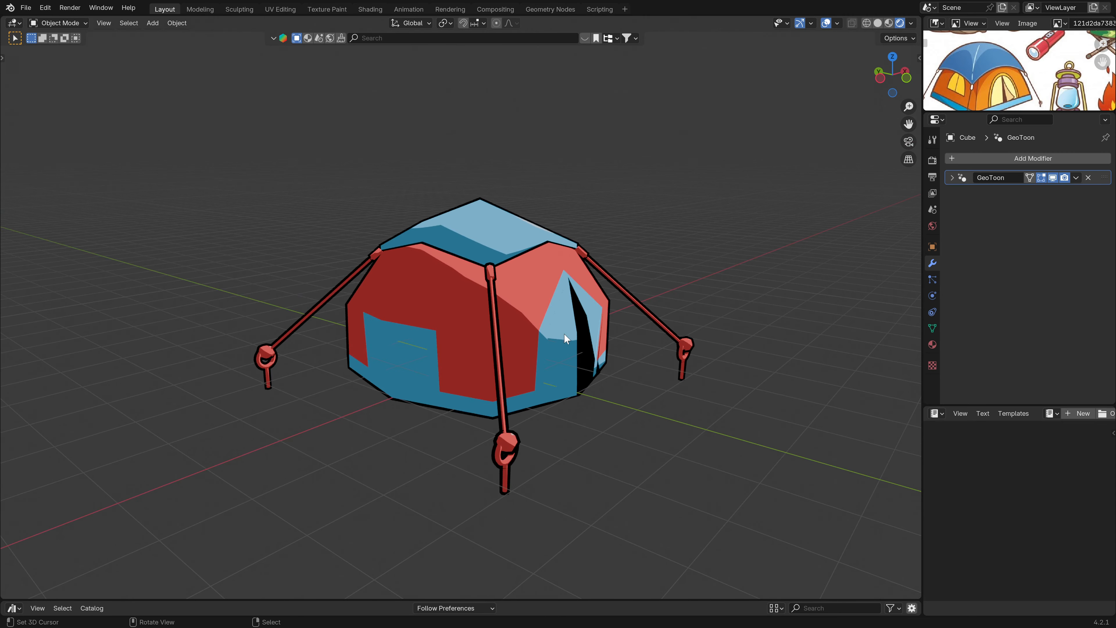
# - Set the Base color material's Hue to 0.950, check the tent from the front and return to mesh editing
pyautogui.click(932, 345)
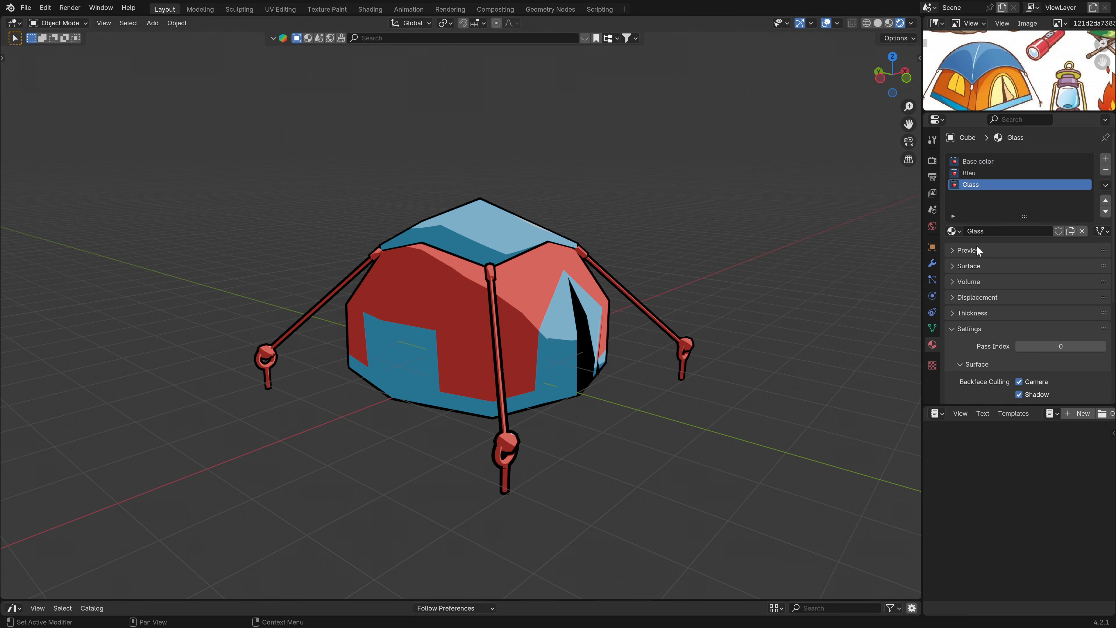
pyautogui.click(975, 174)
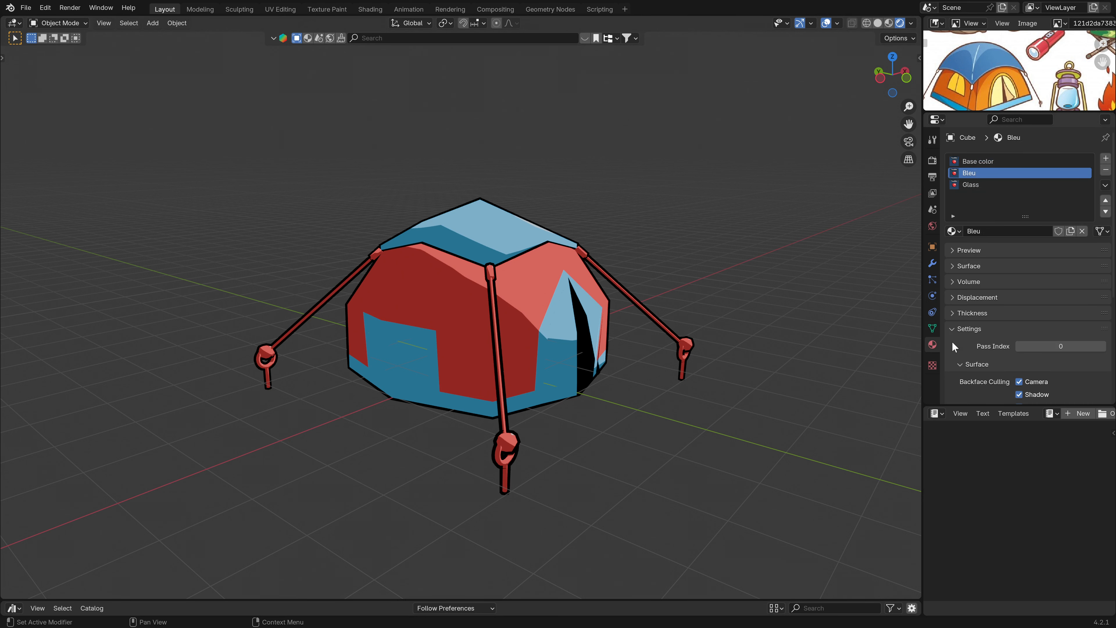
pyautogui.click(955, 330)
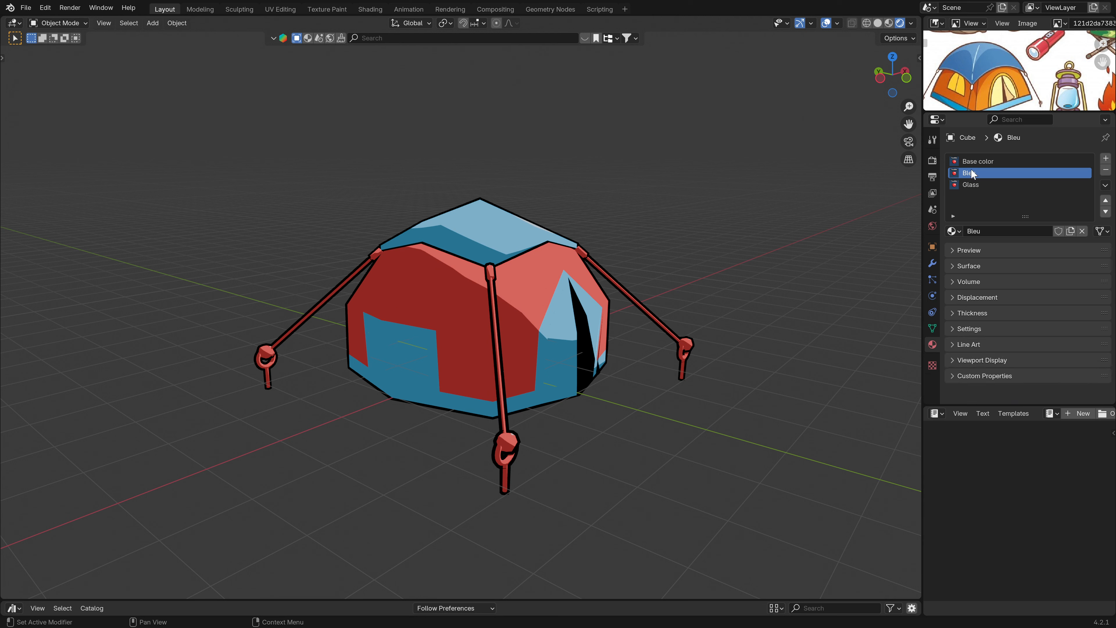
pyautogui.click(976, 162)
pyautogui.click(957, 266)
pyautogui.scroll(-6, 1046, 317)
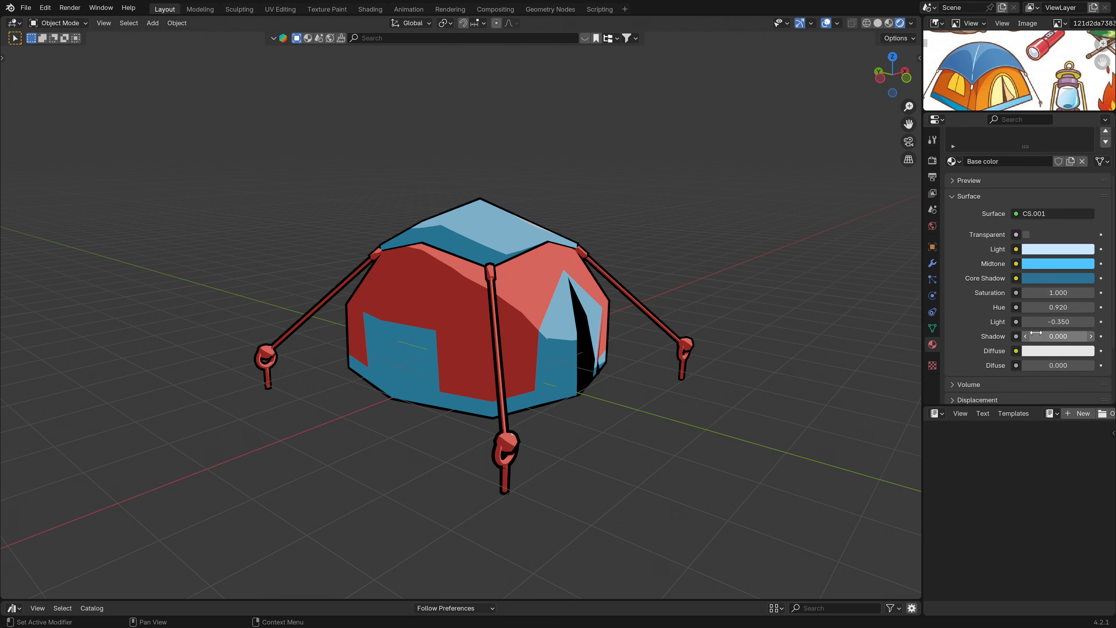
pyautogui.moveTo(1058, 238)
pyautogui.mouseDown()
pyautogui.moveTo(1081, 237)
pyautogui.moveTo(1067, 237)
pyautogui.mouseUp()
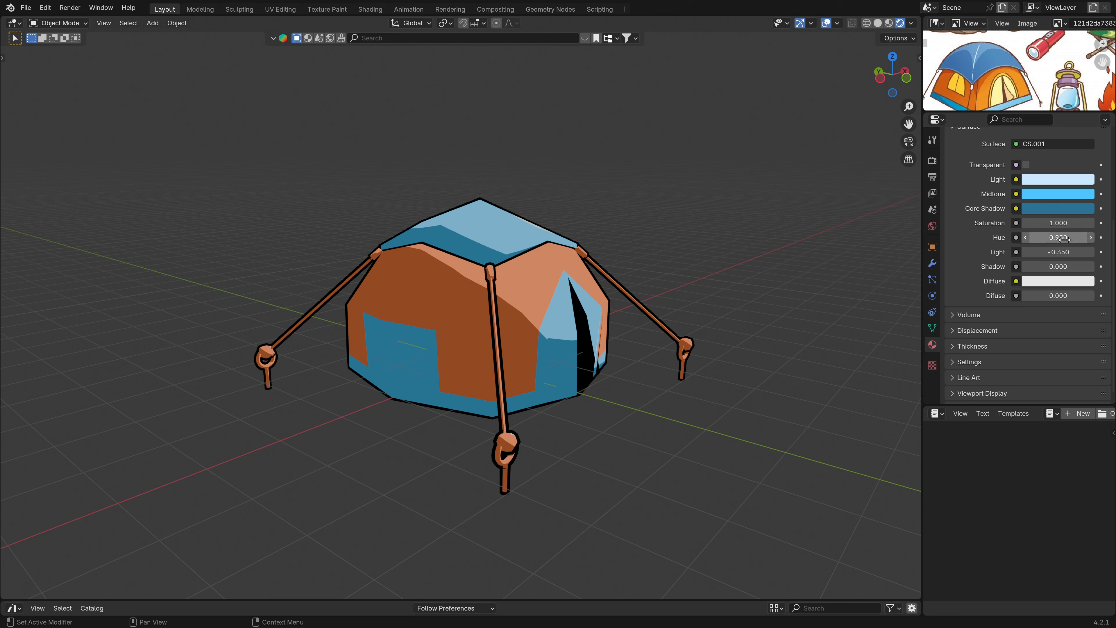
pyautogui.moveTo(1058, 238)
pyautogui.mouseDown()
pyautogui.moveTo(1046, 238)
pyautogui.moveTo(1063, 238)
pyautogui.mouseUp()
pyautogui.moveTo(549, 360)
pyautogui.mouseDown(button='middle')
pyautogui.moveTo(452, 360)
pyautogui.moveTo(558, 346)
pyautogui.mouseUp(button='middle')
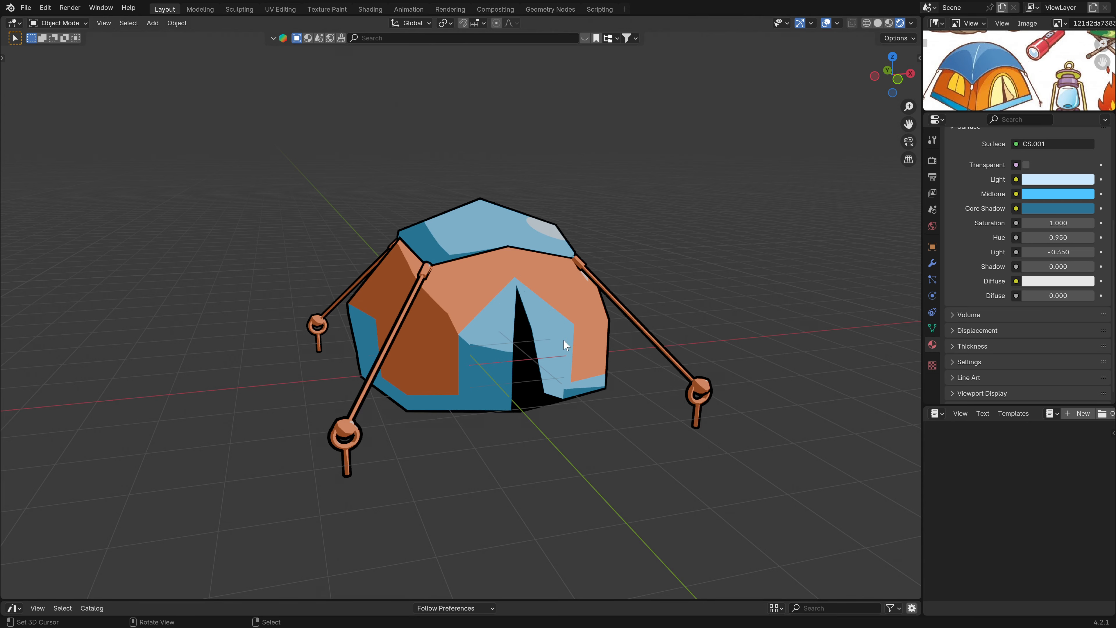
pyautogui.moveTo(462, 330); pyautogui.dragTo(505, 327, button='middle')
pyautogui.press('Tab')
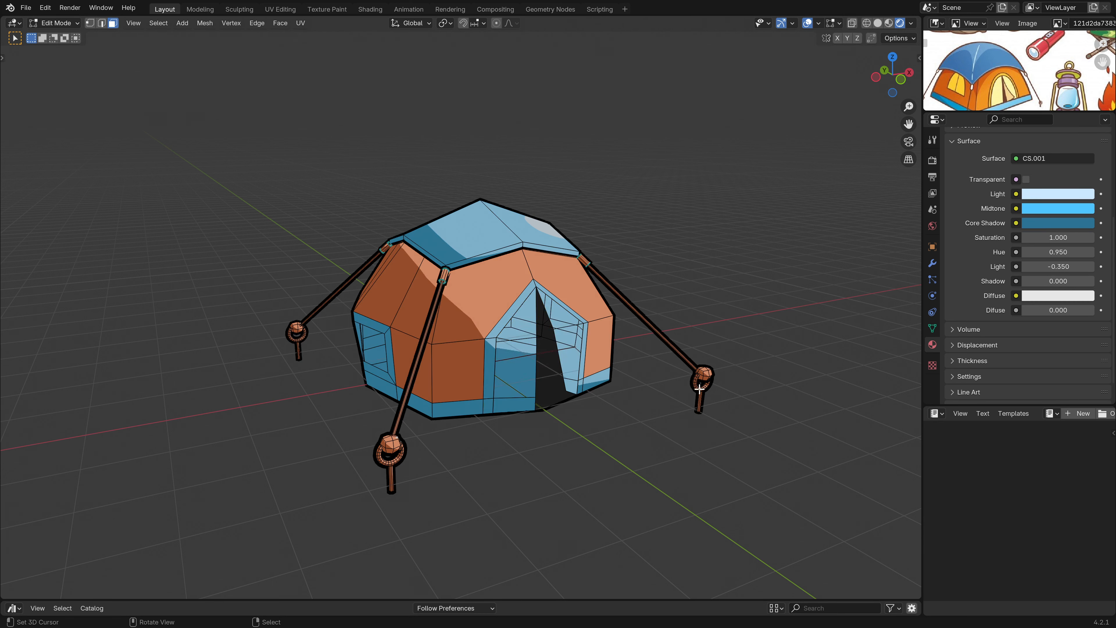
# - Select the linked geometry of all the ring-shaped tent pegs
pyautogui.hotkey('ctrl', 'l')
pyautogui.press('l')
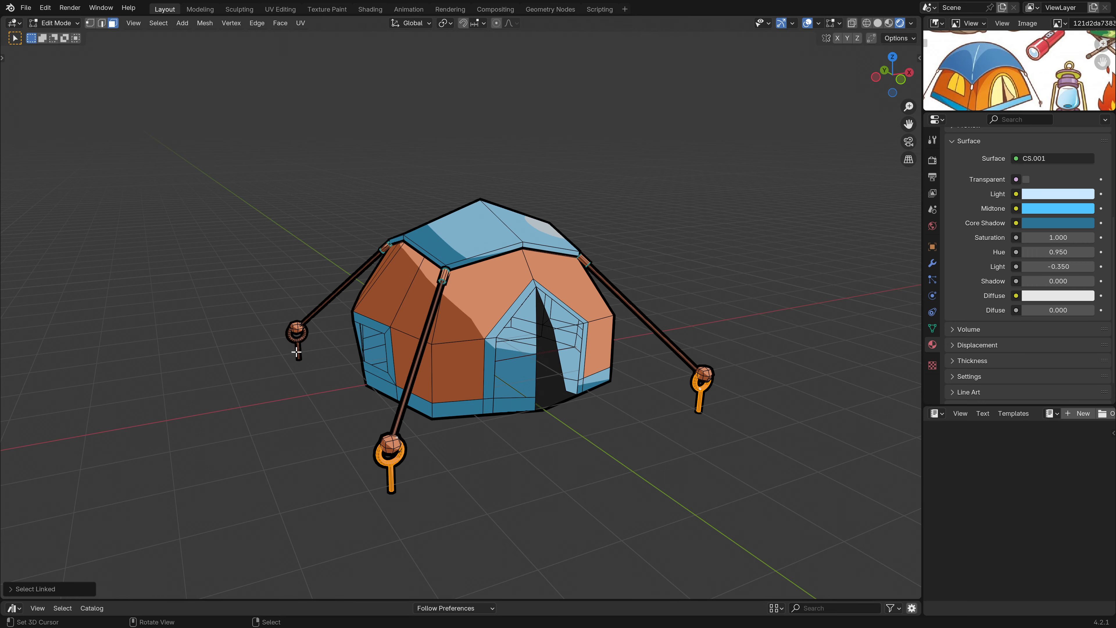
pyautogui.moveTo(641, 322); pyautogui.dragTo(722, 360, button='middle')
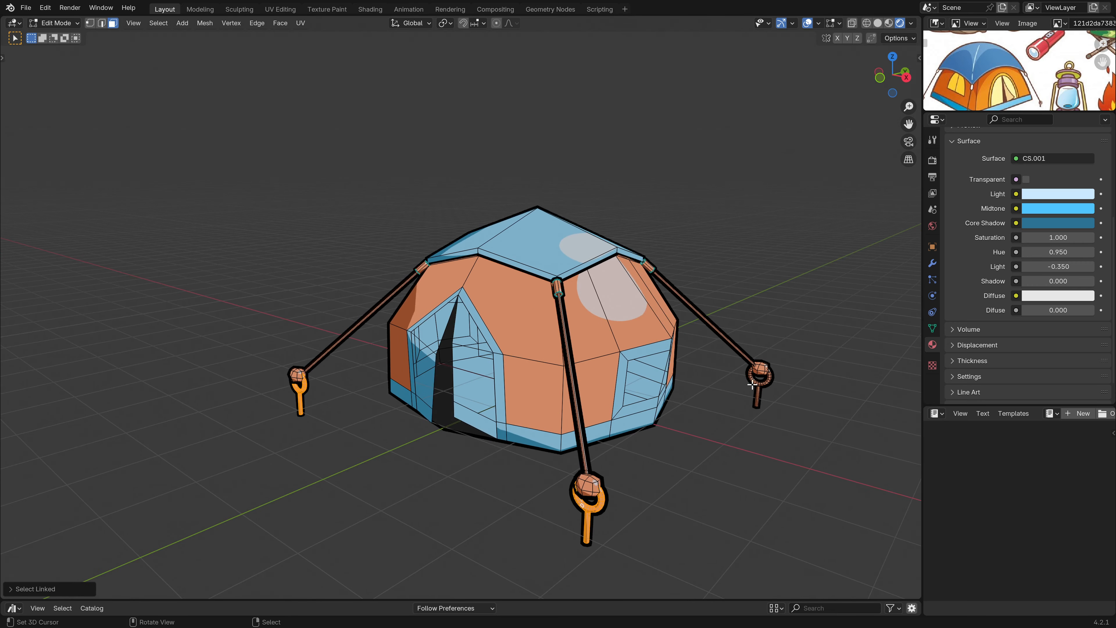
pyautogui.moveTo(190, 387); pyautogui.dragTo(277, 395, button='middle')
pyautogui.keyDown('shift'); pyautogui.moveTo(428, 404); pyautogui.dragTo(306, 365, button='middle'); pyautogui.keyUp('shift')
# - Add a fourth material slot holding an independent copy of the Bleu material named gris, and show its surface settings
pyautogui.click(952, 143)
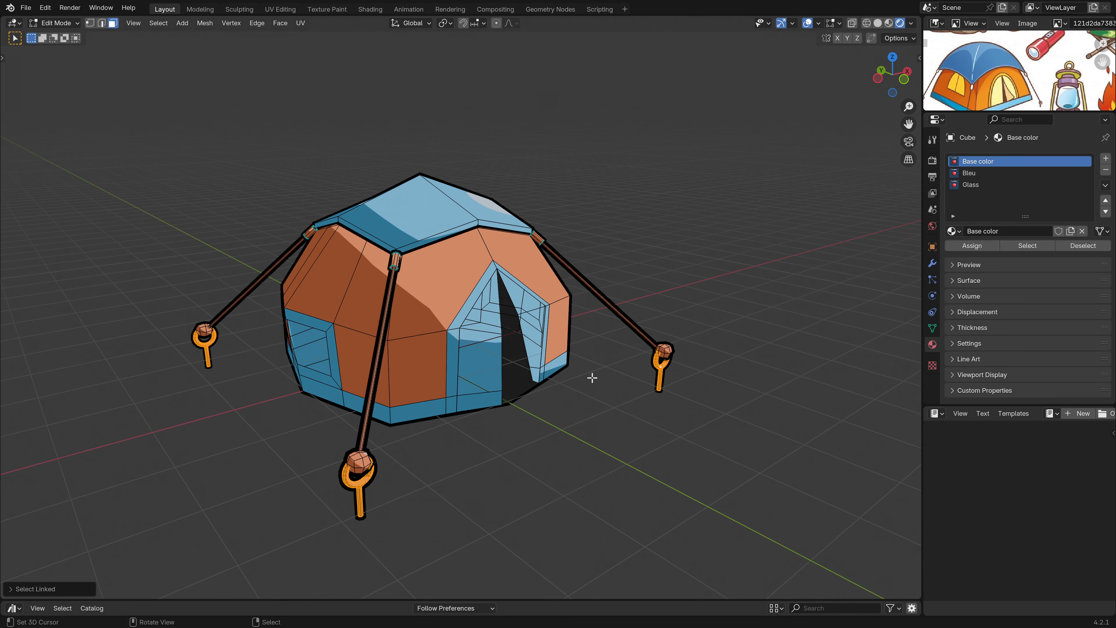
pyautogui.press('Tab')
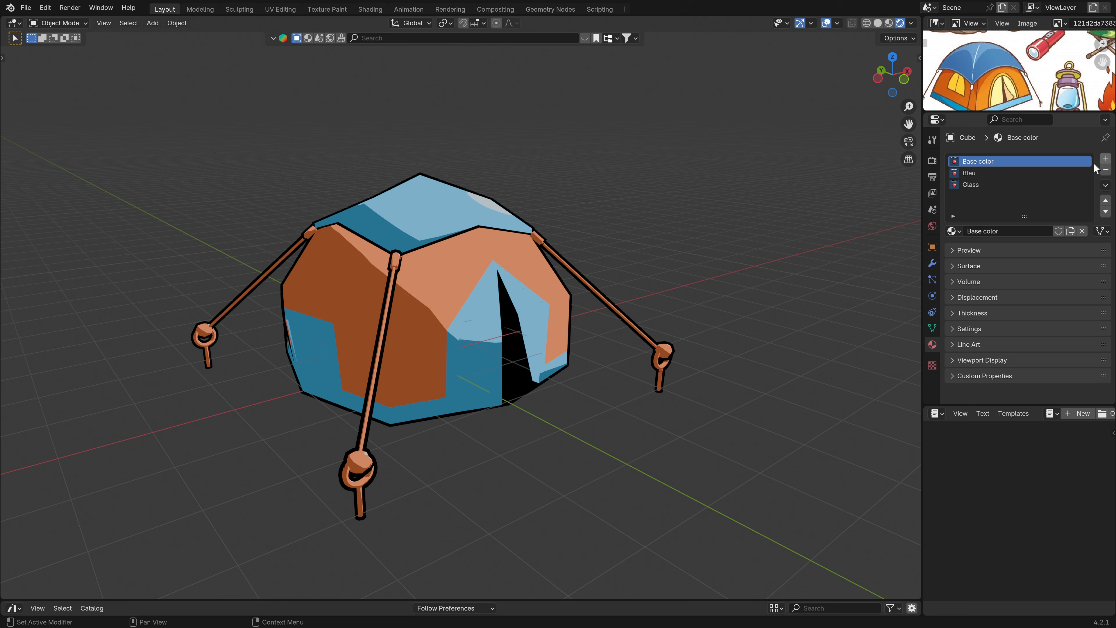
pyautogui.click(1105, 157)
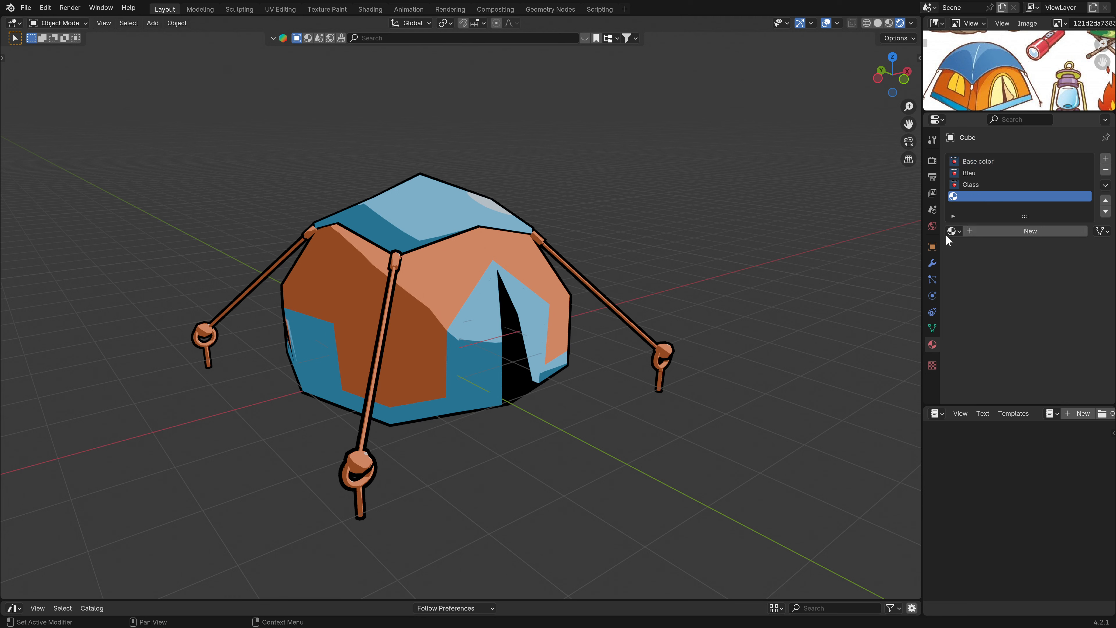
pyautogui.click(954, 231)
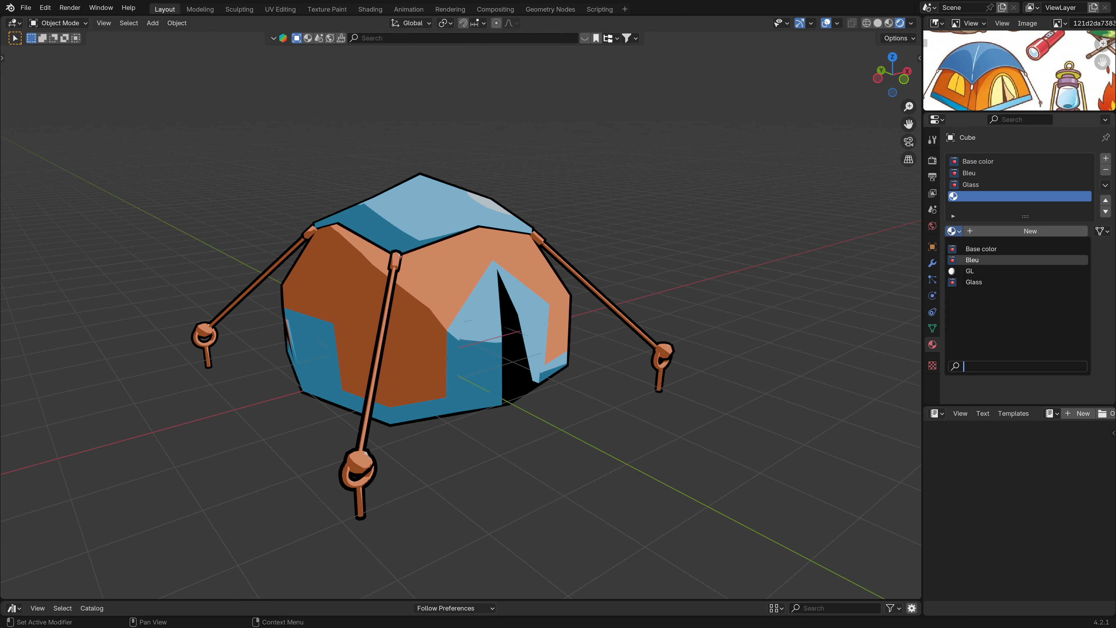
pyautogui.click(965, 250)
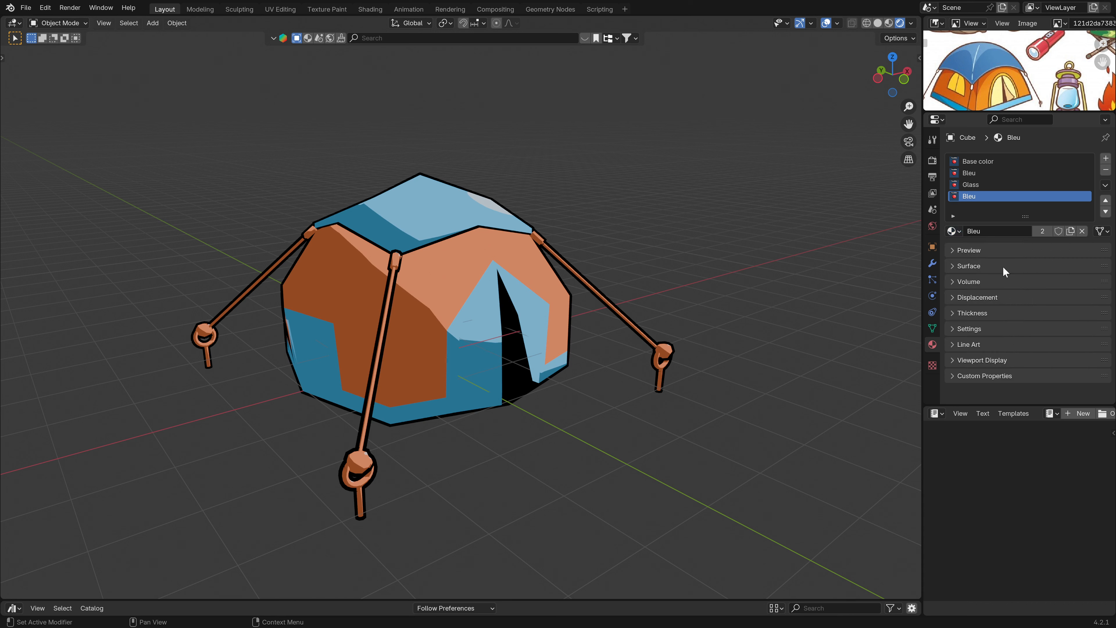
pyautogui.click(1044, 234)
pyautogui.click(966, 265)
pyautogui.scroll(-4, 1010, 303)
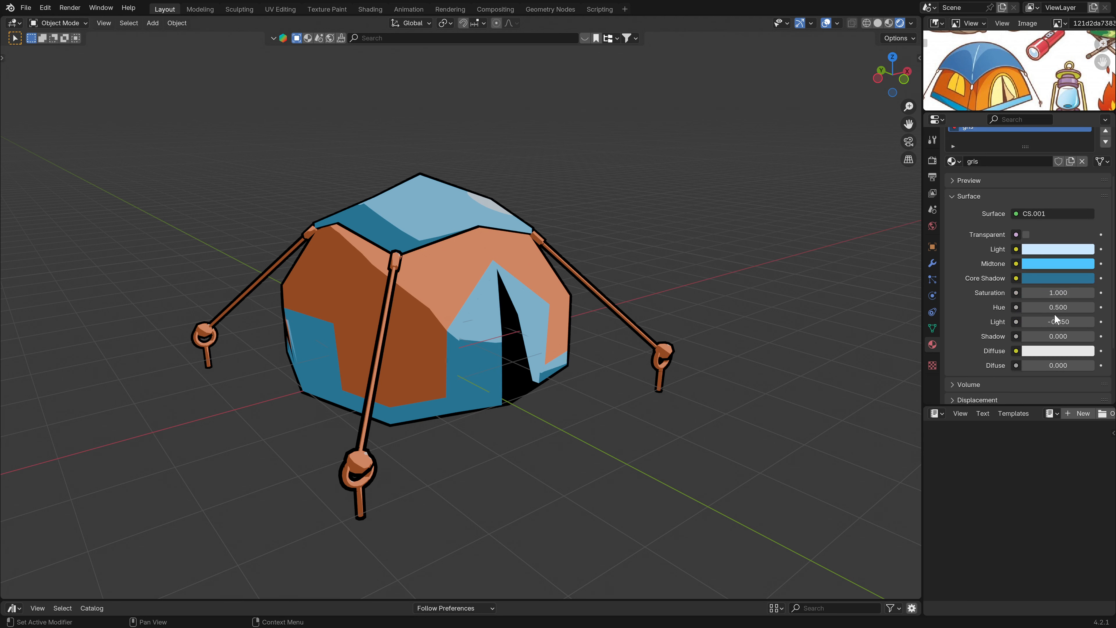
# - Set the gris material's Core Shadow colour to hue 0, saturation 0 and value 0.1
pyautogui.click(1057, 282)
pyautogui.moveTo(1053, 242); pyautogui.dragTo(973, 231)
pyautogui.click(991, 249)
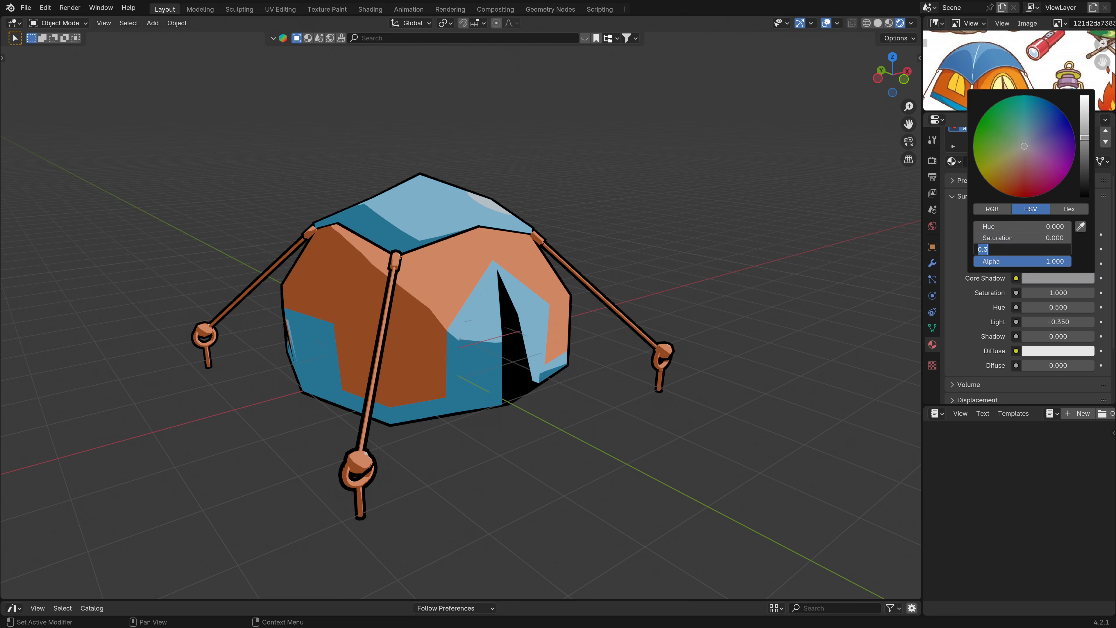
pyautogui.write('.1')
pyautogui.press('Return')
# - Set the gris material's Midtone colour to hue 0, saturation 0 and value 0.3
pyautogui.click(1043, 264)
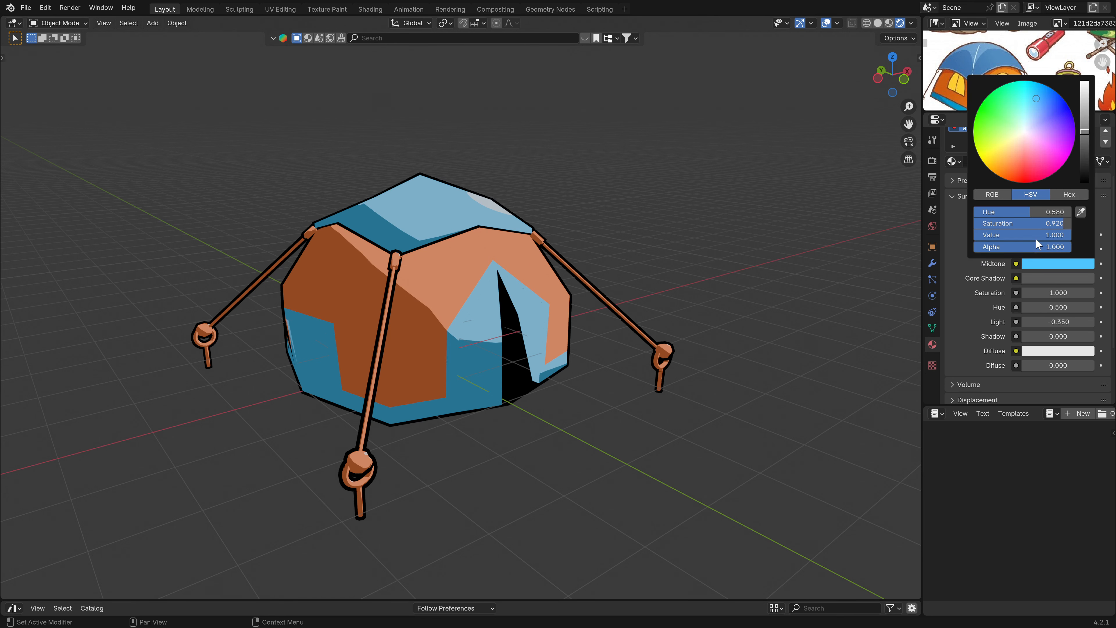
pyautogui.moveTo(1055, 223); pyautogui.dragTo(1014, 223)
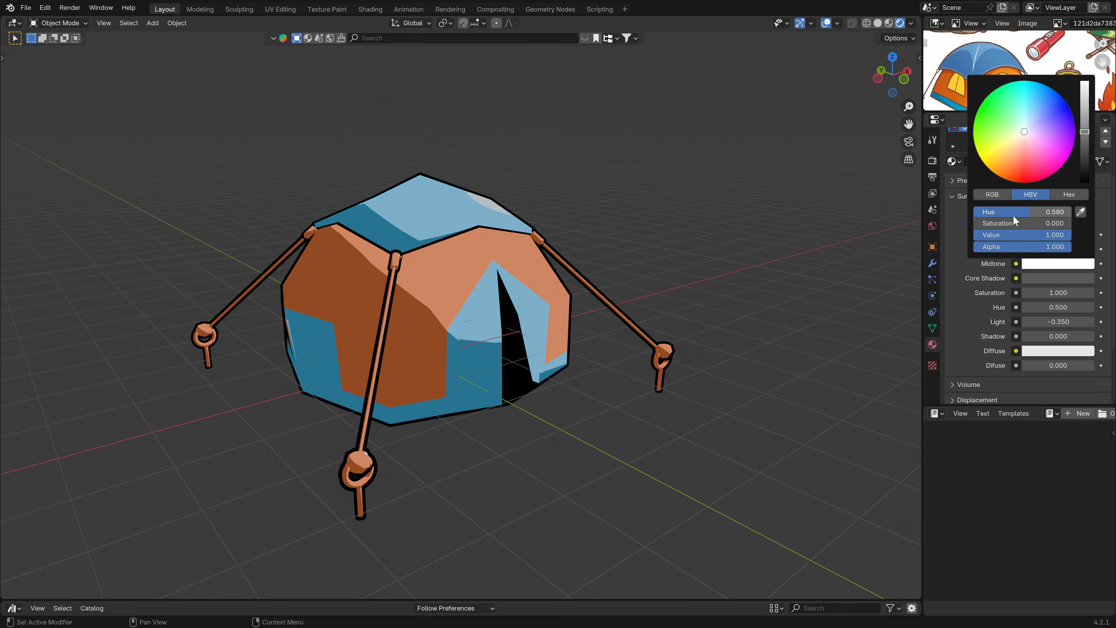
pyautogui.click(1008, 234)
pyautogui.write('.5')
pyautogui.press('Return')
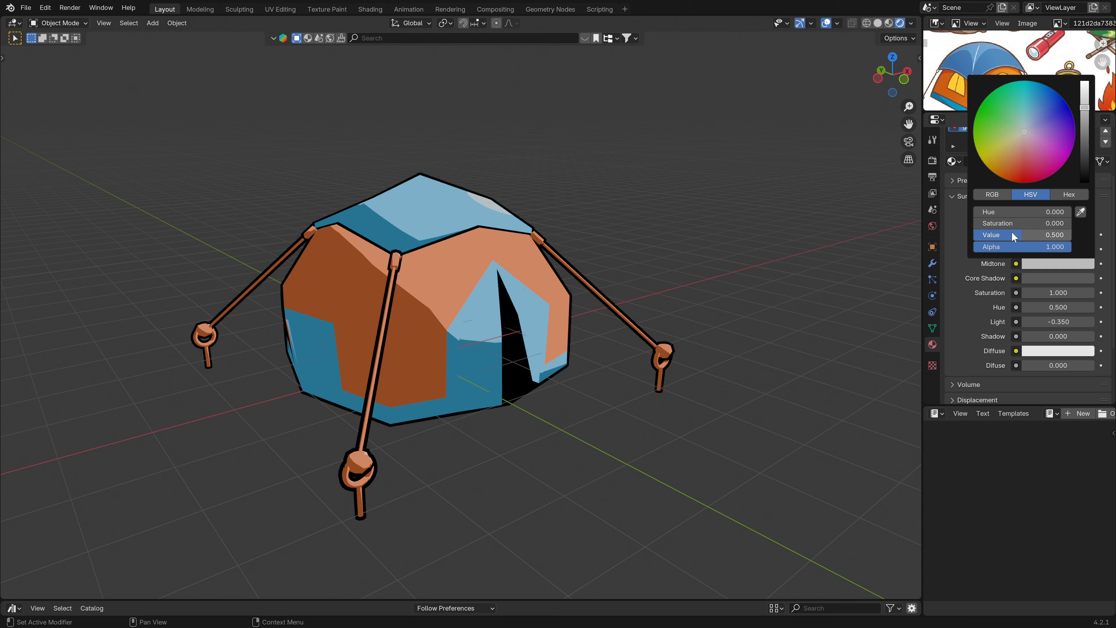
pyautogui.click(1012, 236)
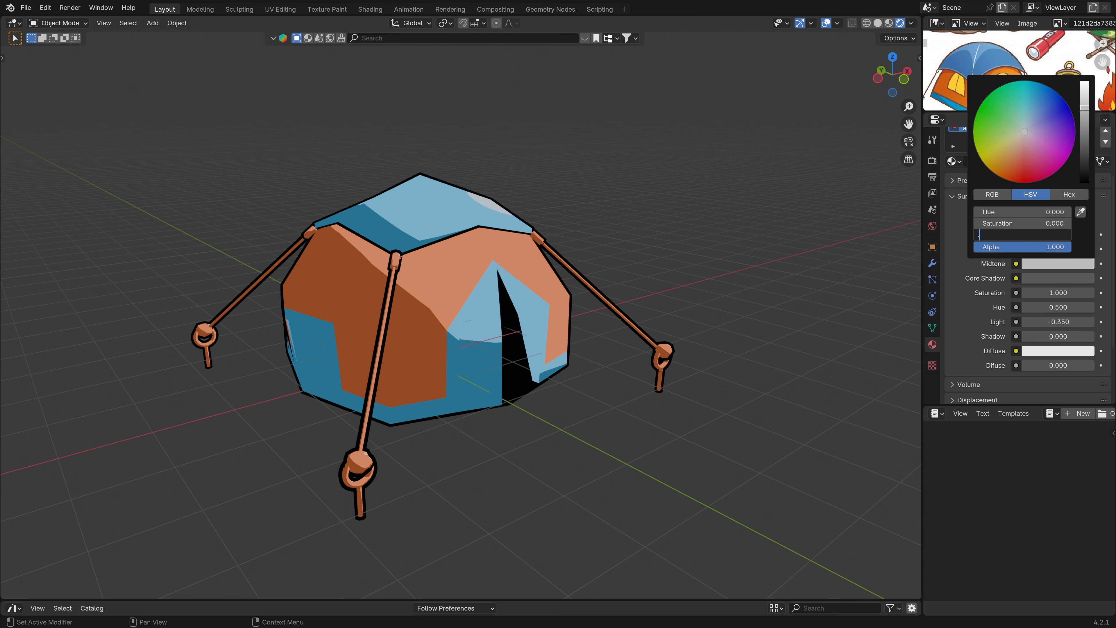
pyautogui.write('.3')
pyautogui.press('Return')
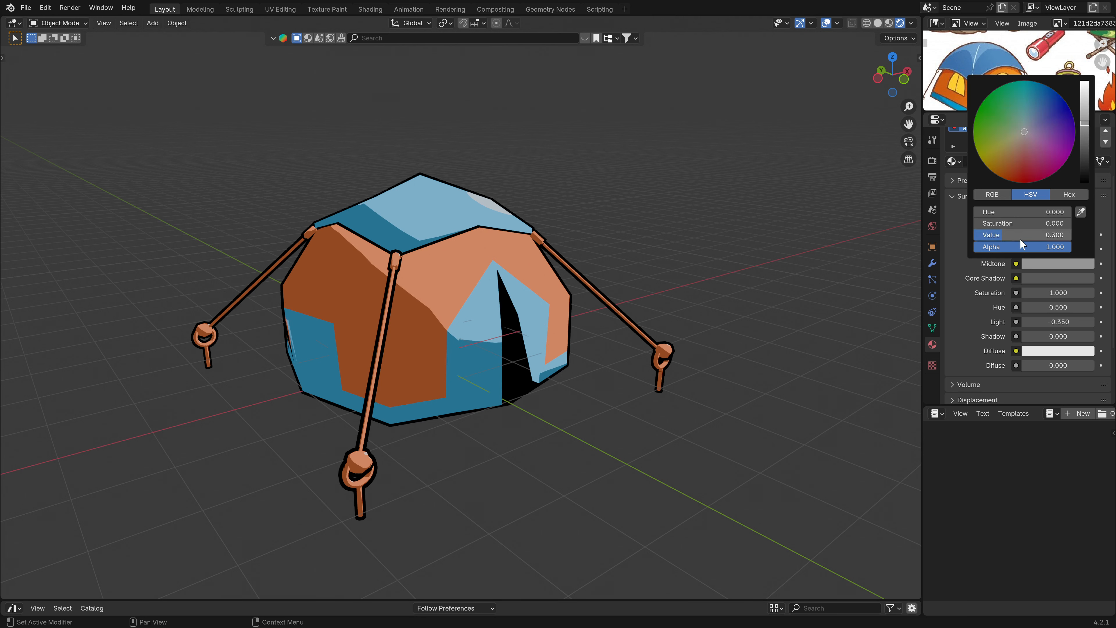
# - Set the gris material's Light colour to hue 0, saturation 0 and value 0.785
pyautogui.click(1044, 248)
pyautogui.moveTo(1053, 199); pyautogui.dragTo(974, 199)
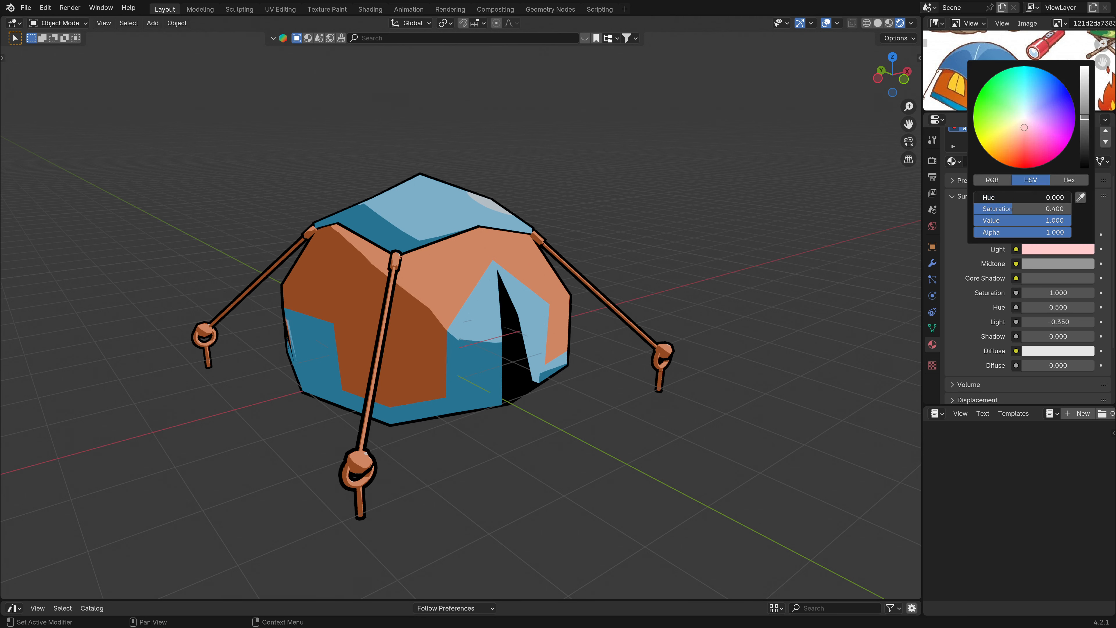
pyautogui.moveTo(1041, 210); pyautogui.dragTo(974, 209)
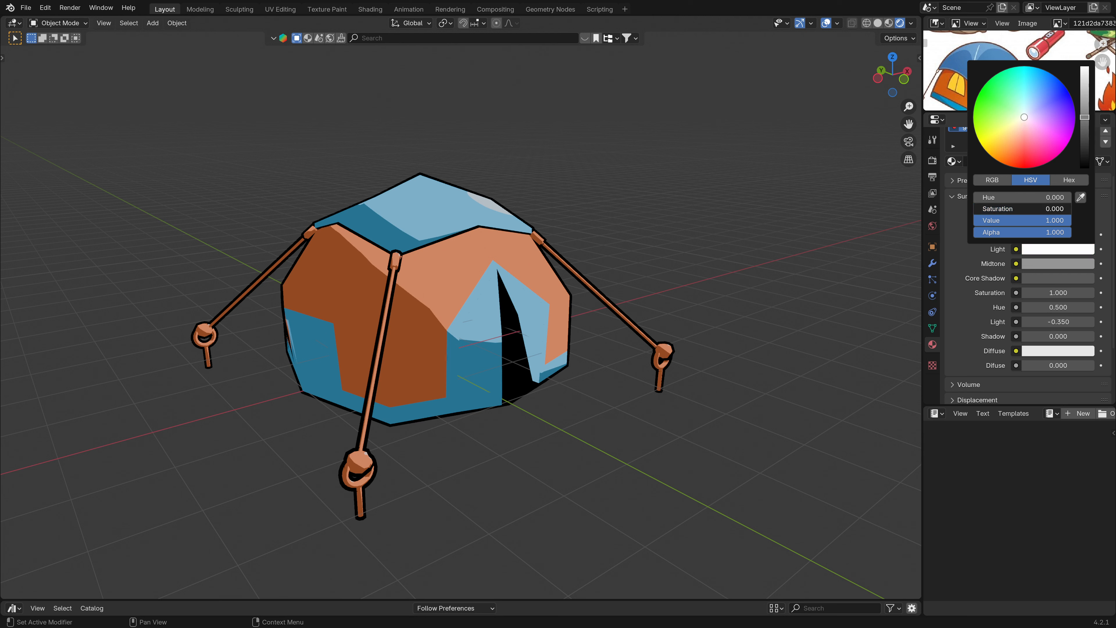
pyautogui.moveTo(1062, 224); pyautogui.dragTo(1053, 221)
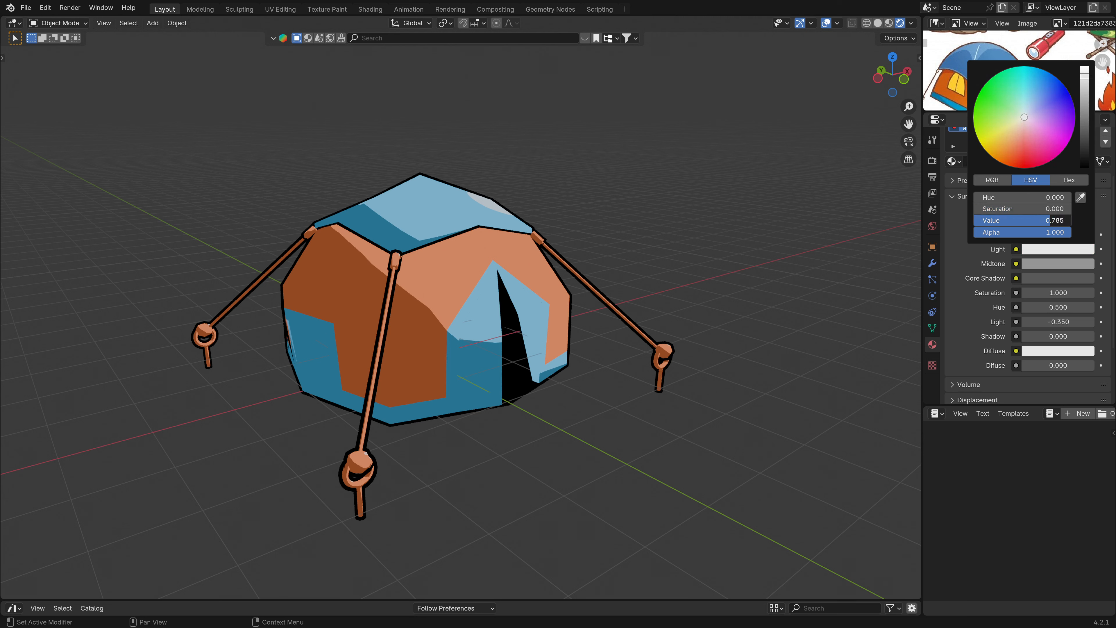
# - Assign the gris material to the selected ring pegs in mesh editing and save the file
pyautogui.press('Tab')
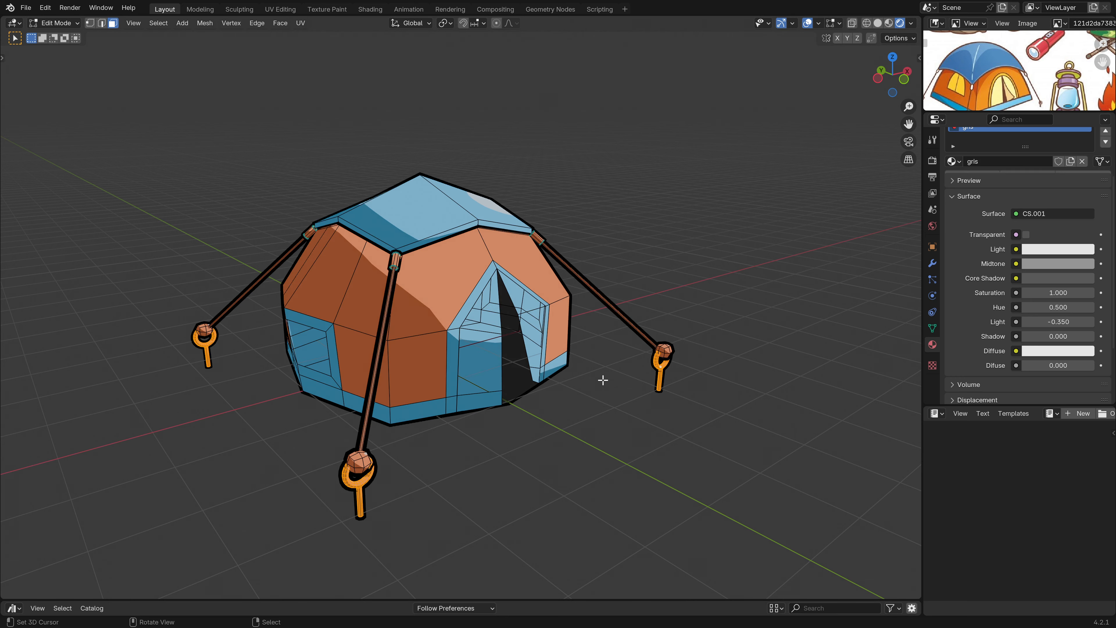
pyautogui.click(973, 176)
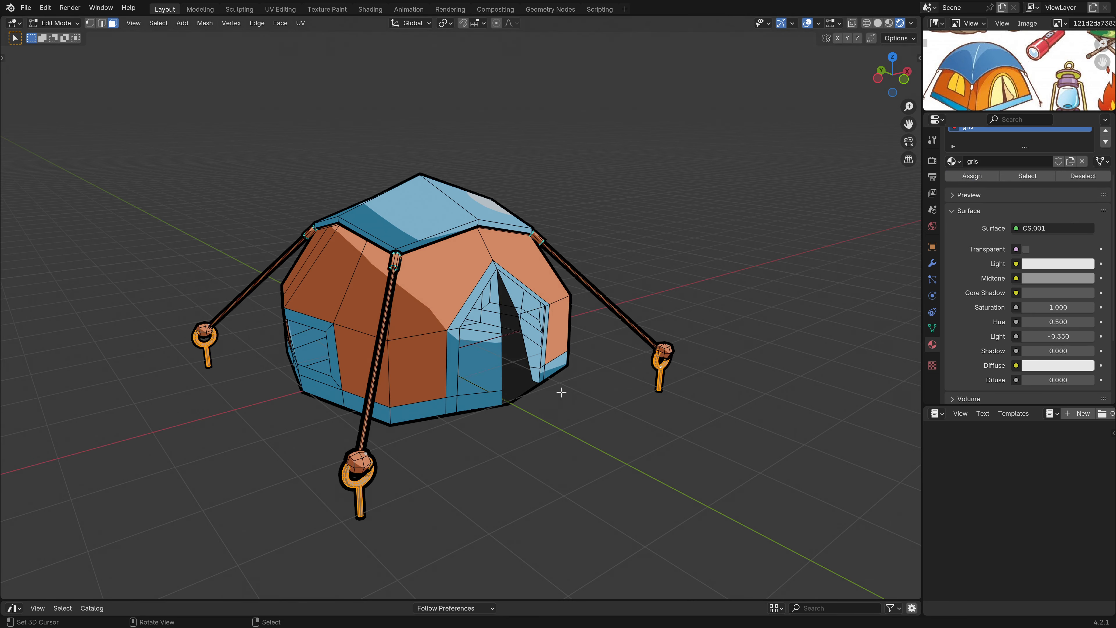
pyautogui.press('Tab')
pyautogui.moveTo(561, 391)
pyautogui.mouseDown(button='middle')
pyautogui.moveTo(562, 407)
pyautogui.moveTo(578, 390)
pyautogui.moveTo(569, 405)
pyautogui.mouseUp(button='middle')
pyautogui.press('Tab')
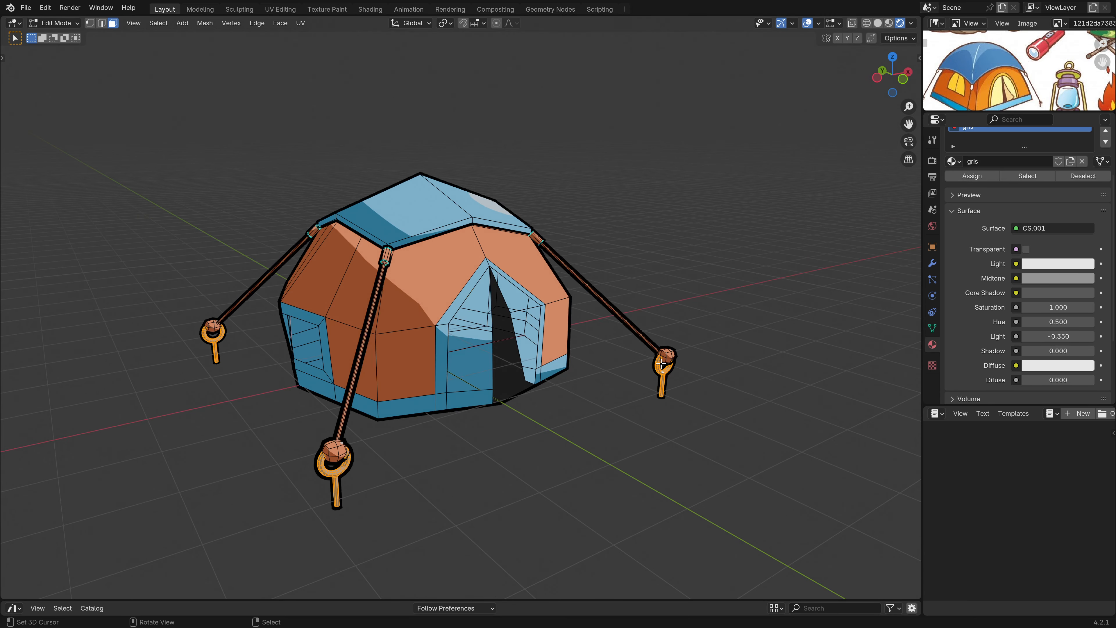
pyautogui.rightClick(666, 359)
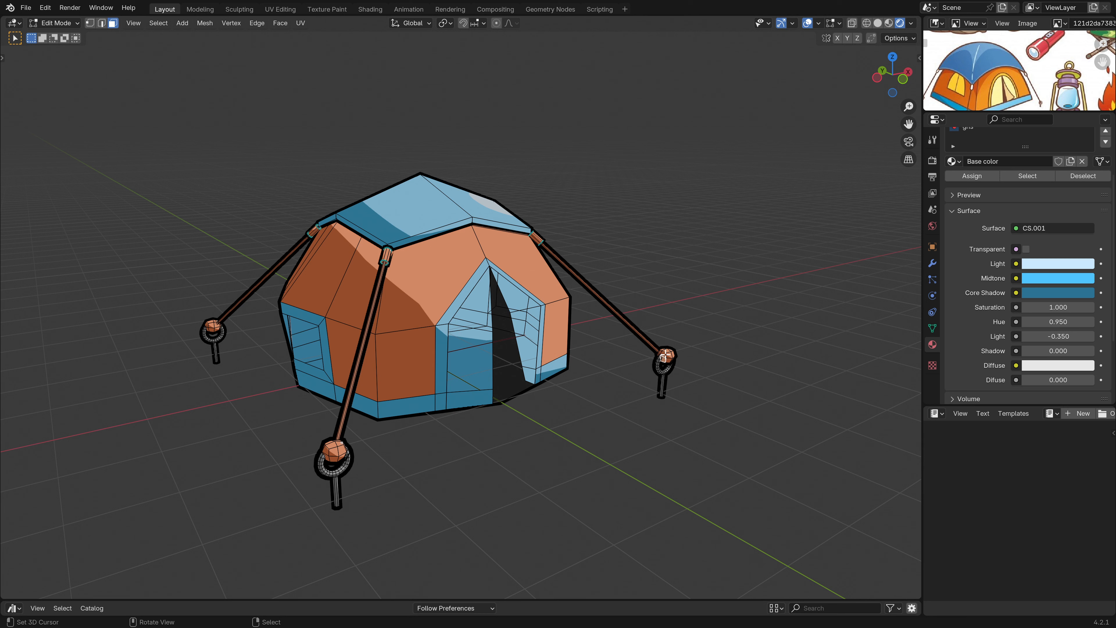
pyautogui.hotkey('ctrl', 's')
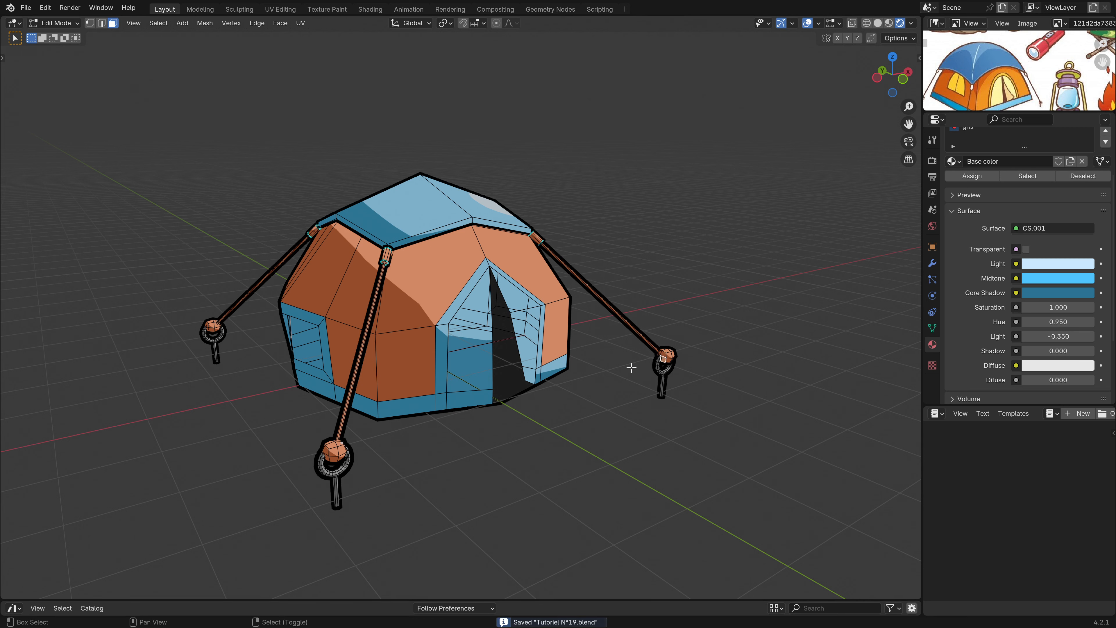
# - Select the linked knot, guy rope and sleeve nearest the door opening, plus the sleeve of the front rope
pyautogui.keyDown('shift'); pyautogui.moveTo(632, 369); pyautogui.dragTo(696, 351, button='middle'); pyautogui.keyUp('shift')
pyautogui.press('l')
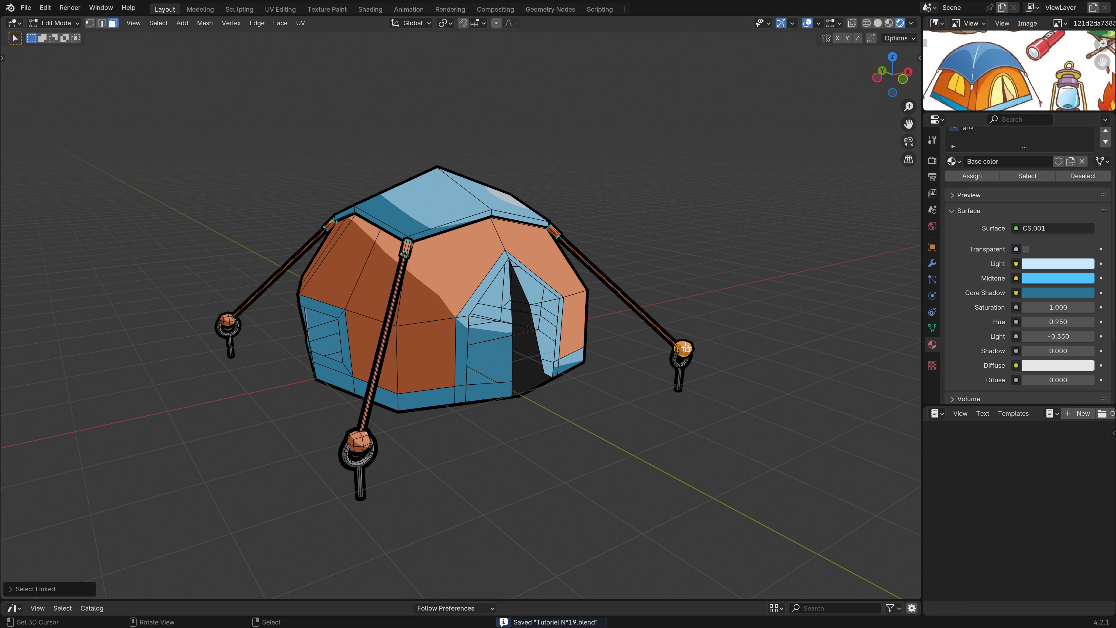
pyautogui.press('l')
pyautogui.scroll(2, 605, 251)
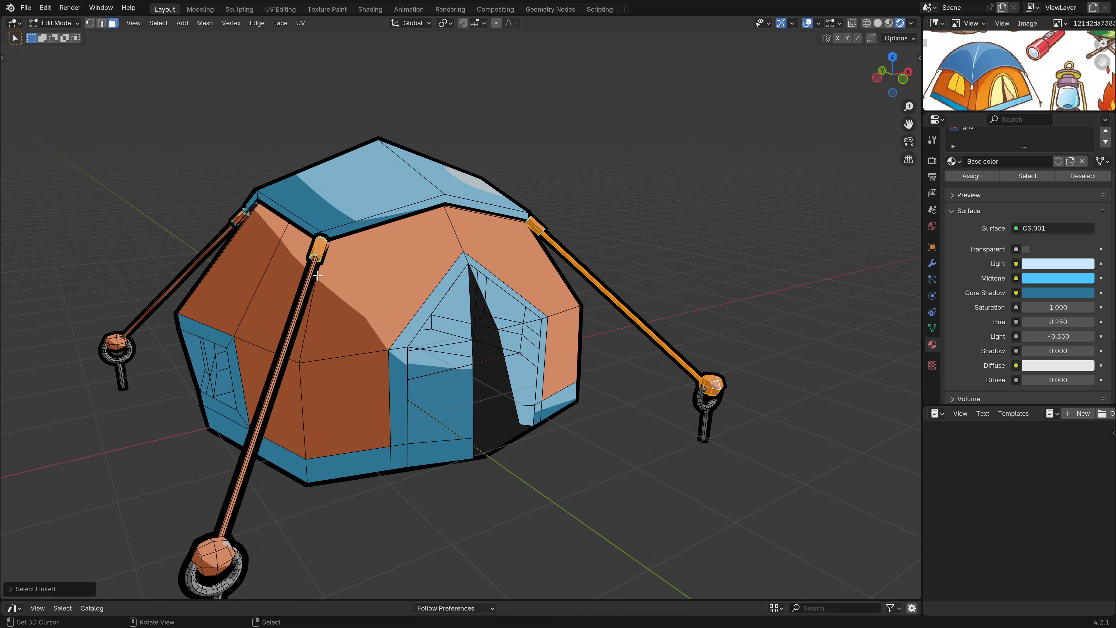
pyautogui.press('l')
pyautogui.hotkey('shift', 'l')
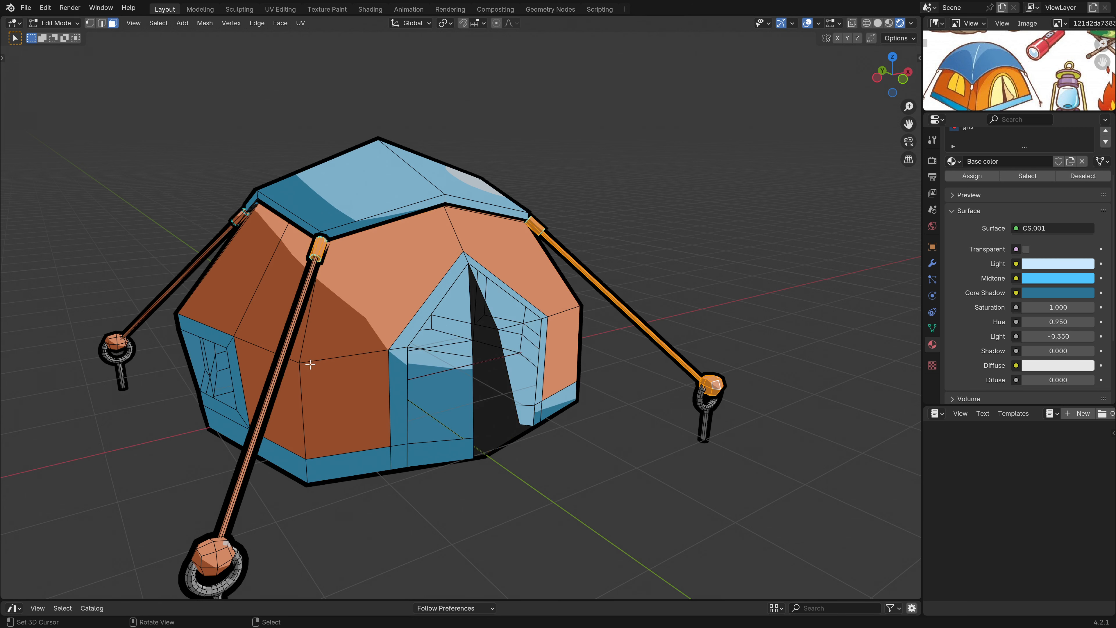
# - Add the remaining knots, guy ropes and sleeves around the tent to the selection
pyautogui.press('l')
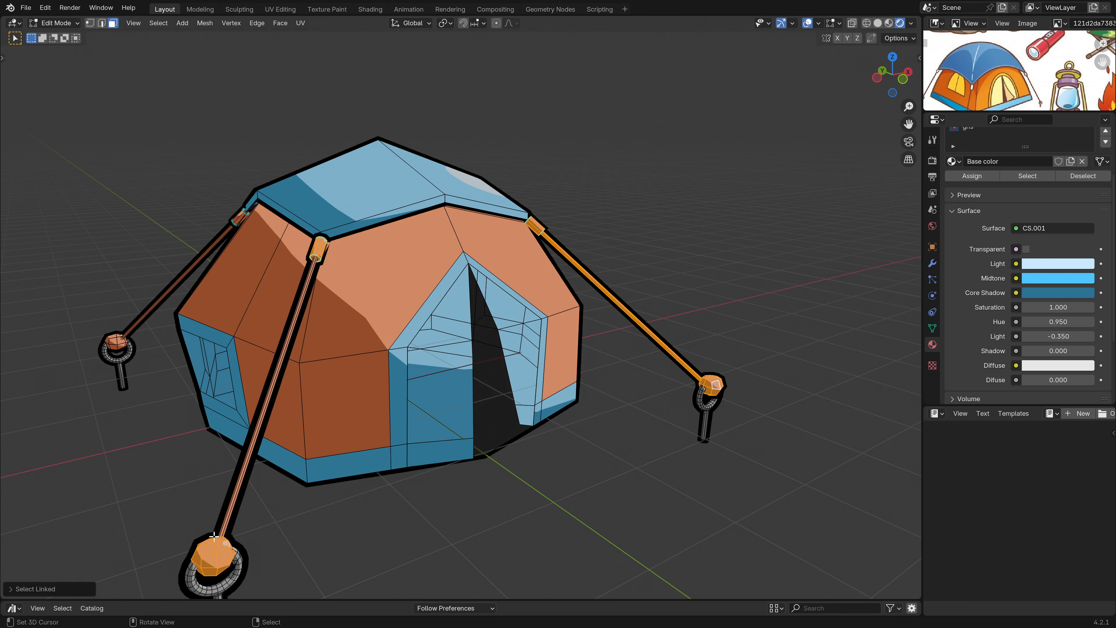
pyautogui.press('l')
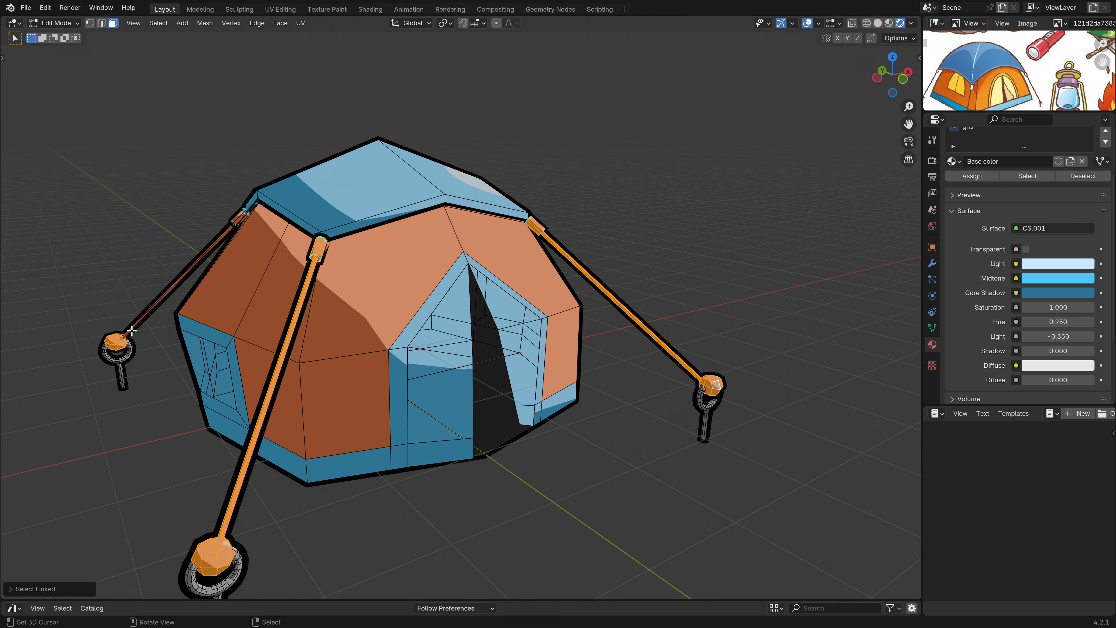
pyautogui.press('l')
pyautogui.moveTo(782, 224); pyautogui.dragTo(873, 455, button='middle')
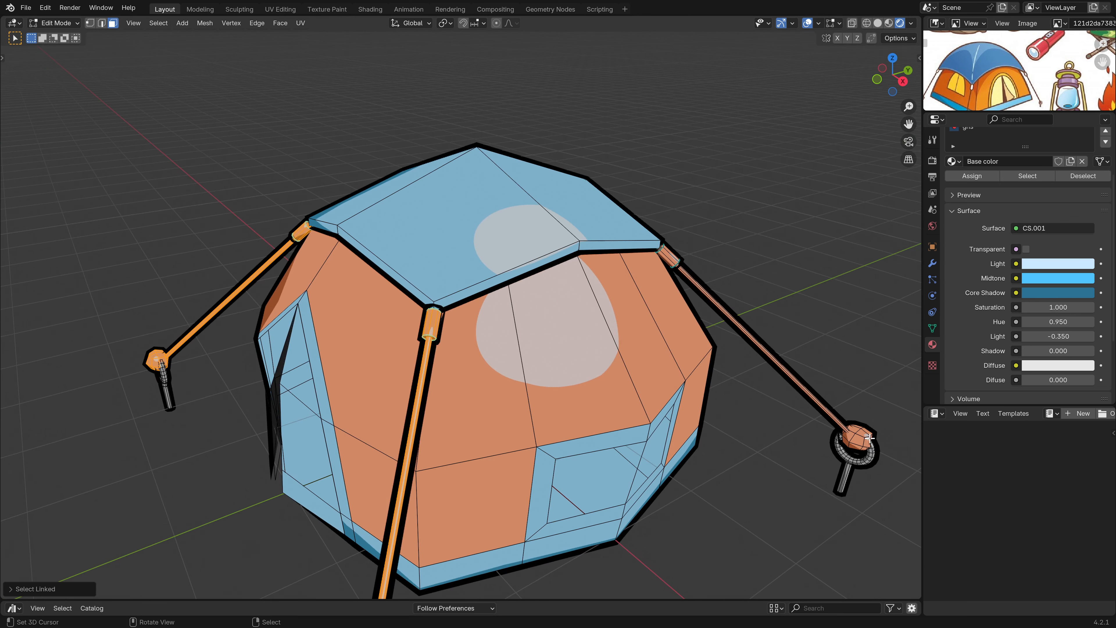
pyautogui.press('l')
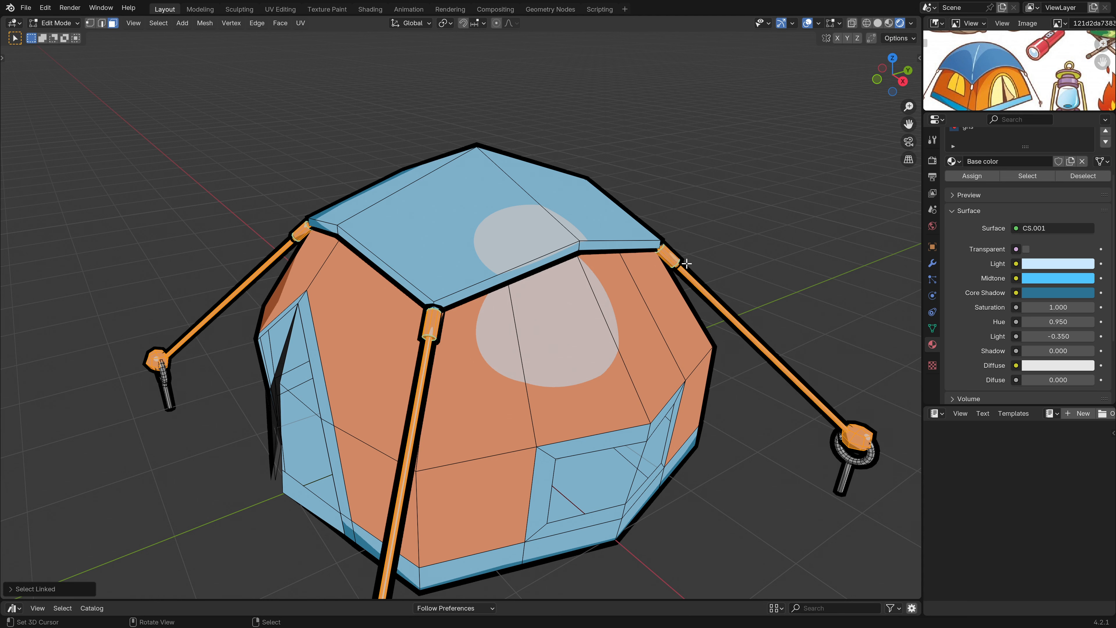
pyautogui.moveTo(259, 220); pyautogui.dragTo(270, 287, button='middle')
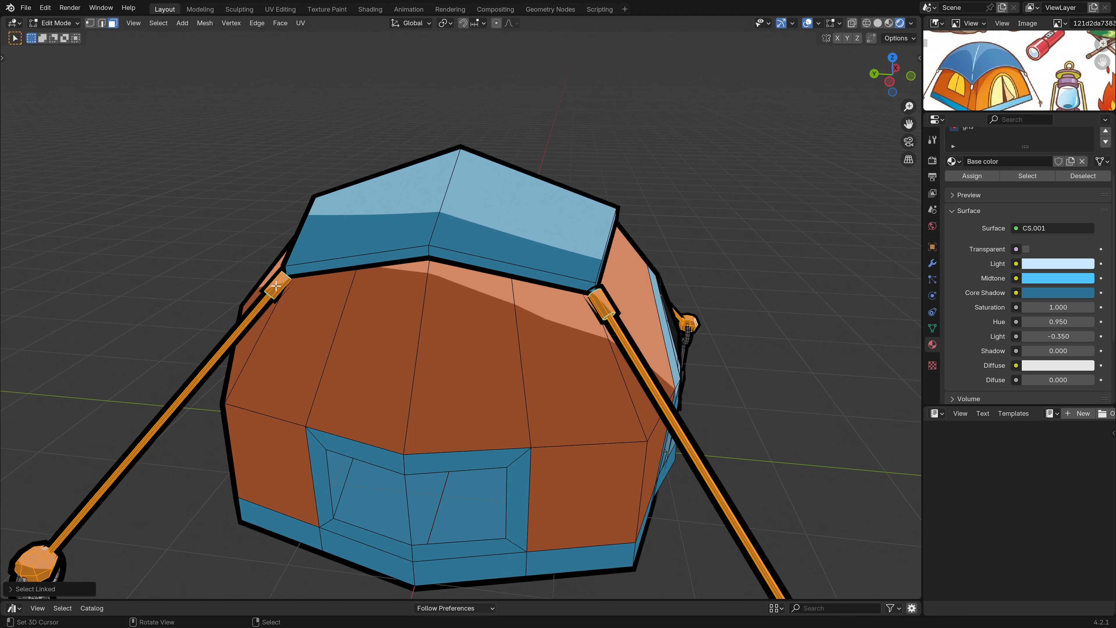
pyautogui.scroll(1, 967, 147)
# - Assign the gris material to the selected knots, ropes and sleeves, and review the tent in object mode
pyautogui.click(967, 152)
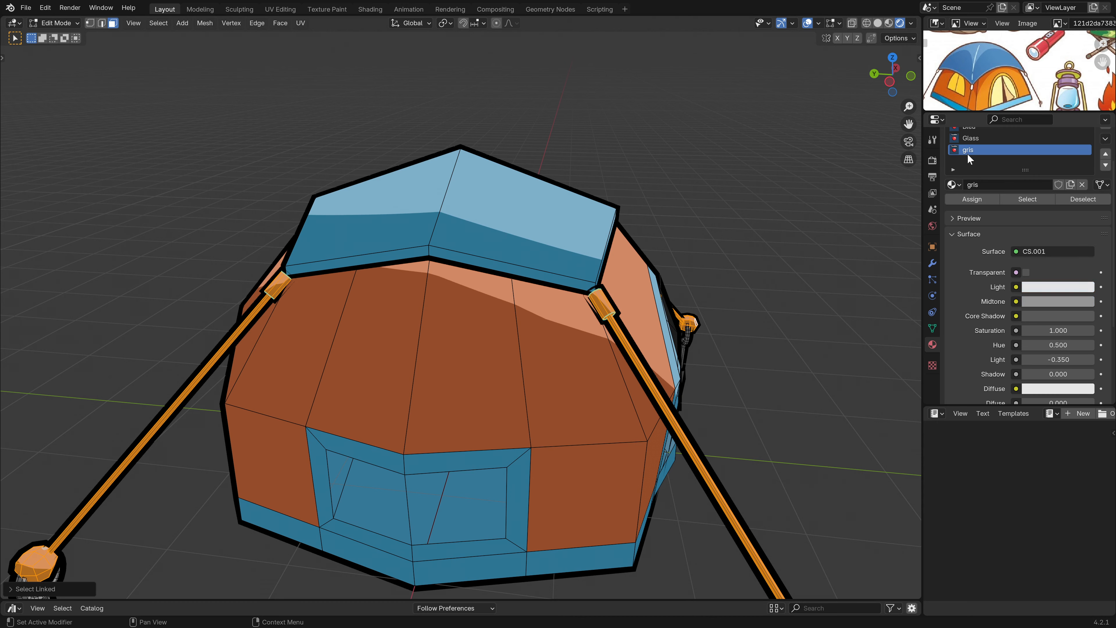
pyautogui.click(972, 199)
pyautogui.moveTo(528, 387); pyautogui.dragTo(551, 404, button='middle')
pyautogui.scroll(-5, 552, 403)
pyautogui.press('Tab')
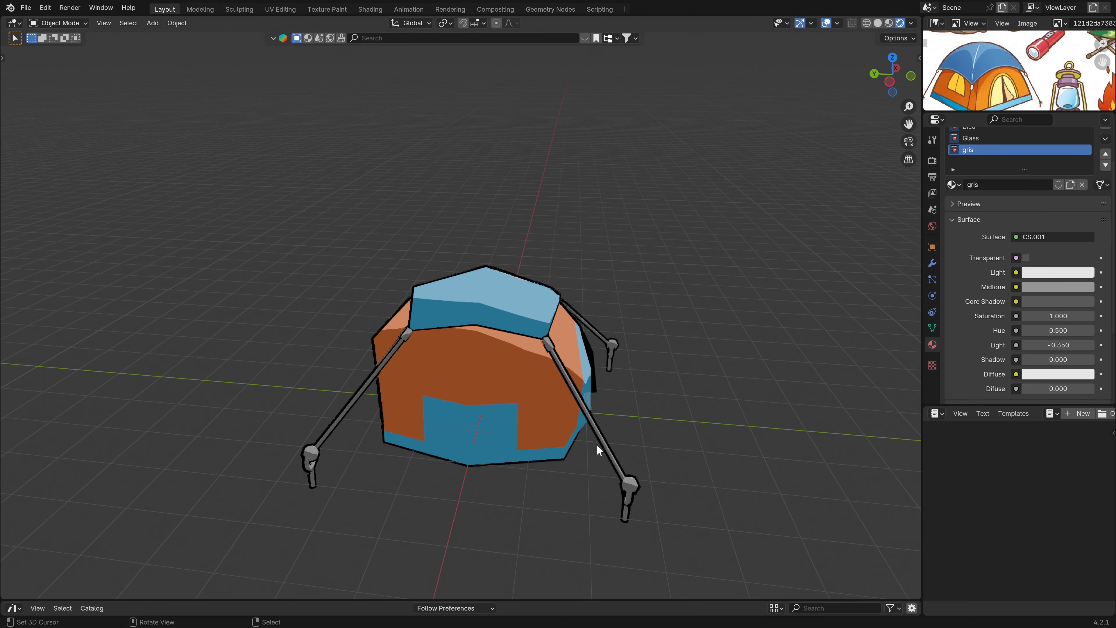
pyautogui.moveTo(596, 445); pyautogui.dragTo(534, 419, button='middle')
pyautogui.scroll(2, 534, 419)
pyautogui.keyDown('shift'); pyautogui.moveTo(534, 467); pyautogui.dragTo(472, 474, button='middle'); pyautogui.keyUp('shift')
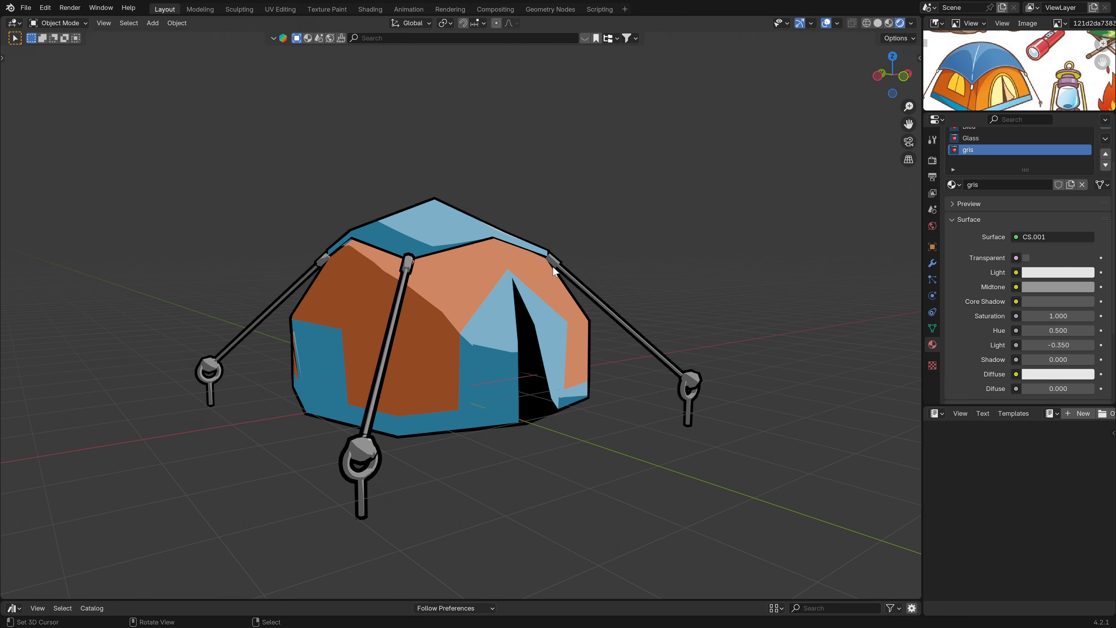
pyautogui.moveTo(619, 355)
pyautogui.mouseDown(button='middle')
pyautogui.moveTo(650, 383)
pyautogui.moveTo(630, 343)
pyautogui.mouseUp(button='middle')
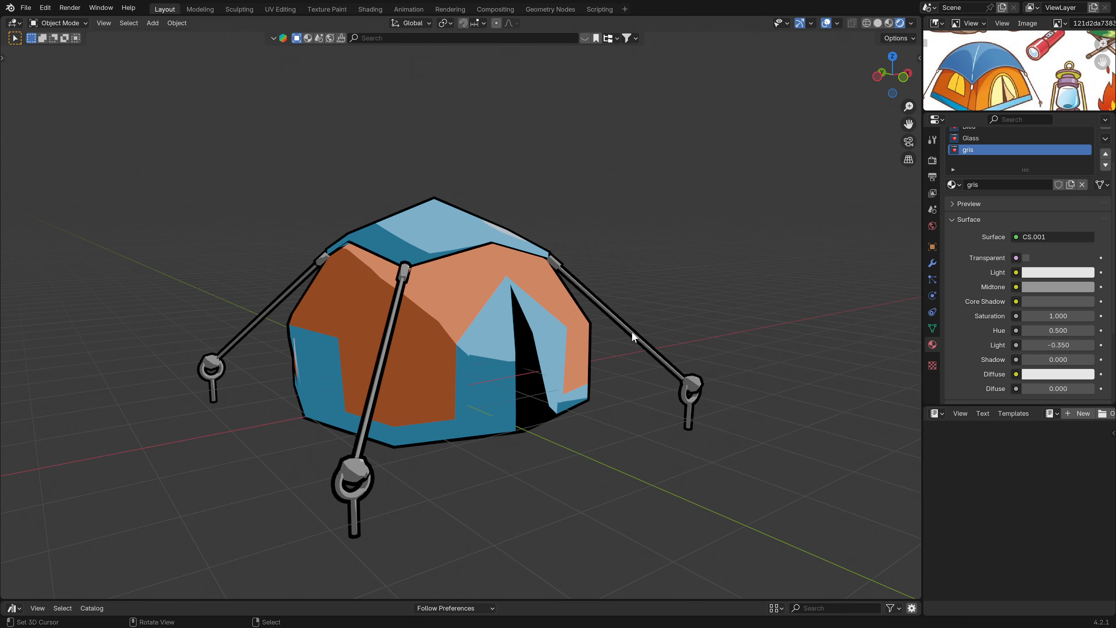
pyautogui.moveTo(595, 384); pyautogui.dragTo(492, 389, button='middle')
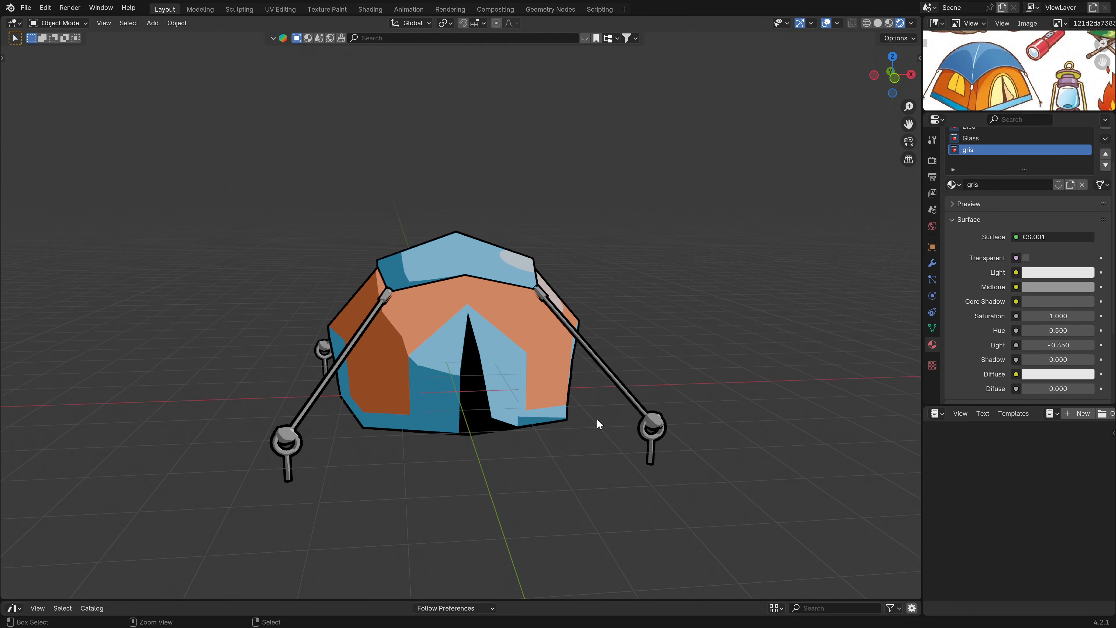
# - Save the file and check the tent in mesh editing before returning to object mode
pyautogui.hotkey('ctrl', 's')
pyautogui.moveTo(594, 445); pyautogui.dragTo(429, 450, button='middle')
pyautogui.press('Tab')
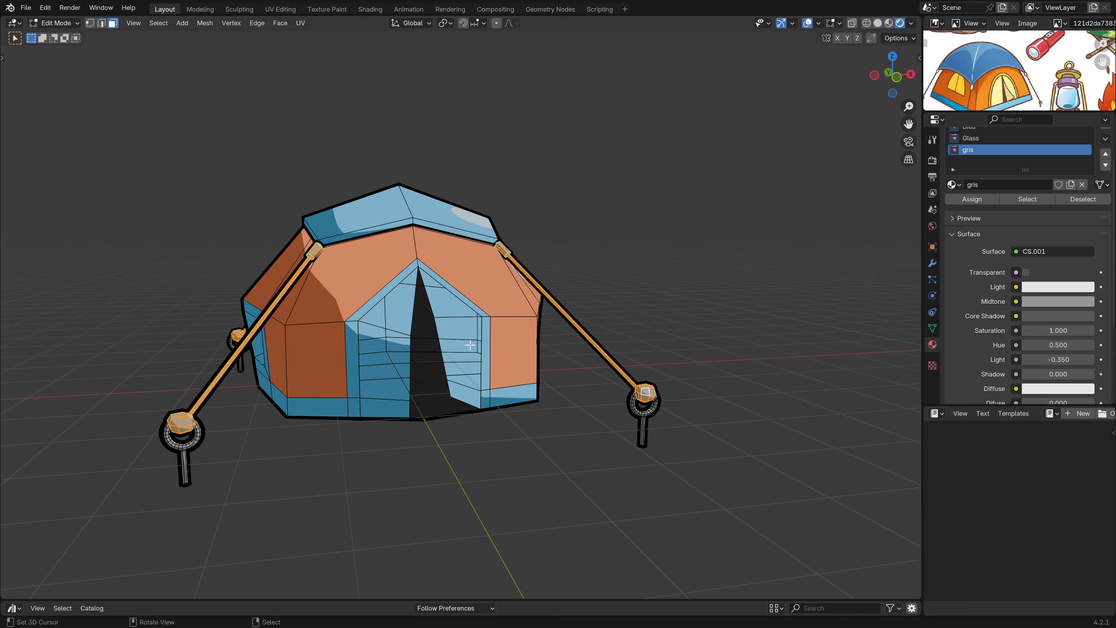
pyautogui.moveTo(494, 371)
pyautogui.mouseDown(button='middle')
pyautogui.moveTo(540, 367)
pyautogui.moveTo(530, 391)
pyautogui.moveTo(483, 378)
pyautogui.moveTo(495, 379)
pyautogui.mouseUp(button='middle')
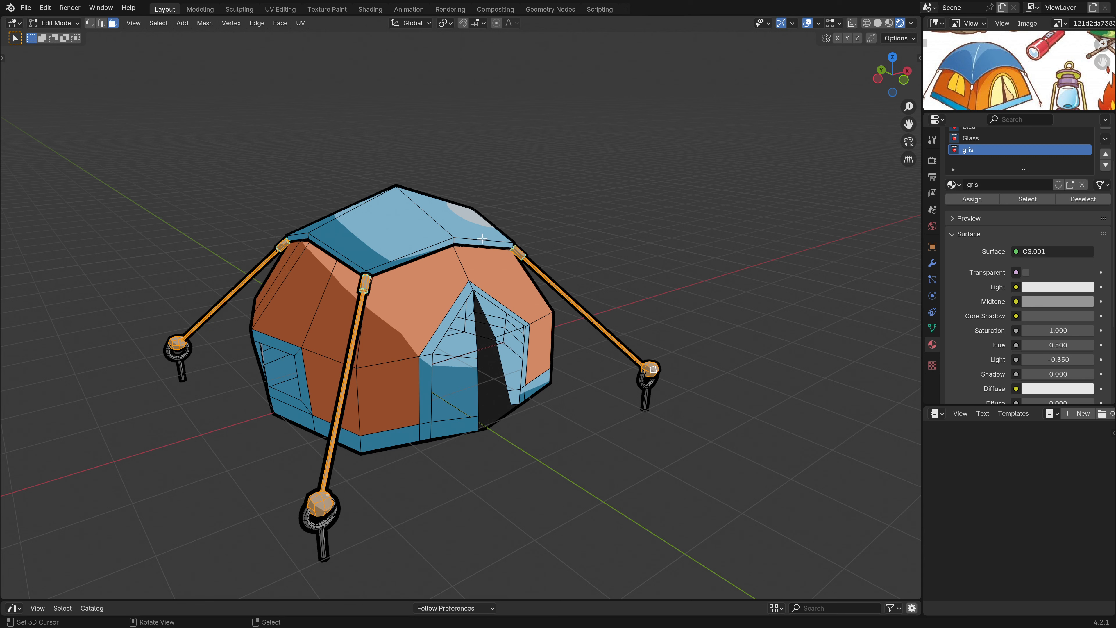
pyautogui.press('Tab')
# - Set the Bleu material's hue to 0.600 and review the tent from its sides and door opening
pyautogui.scroll(3, 1008, 175)
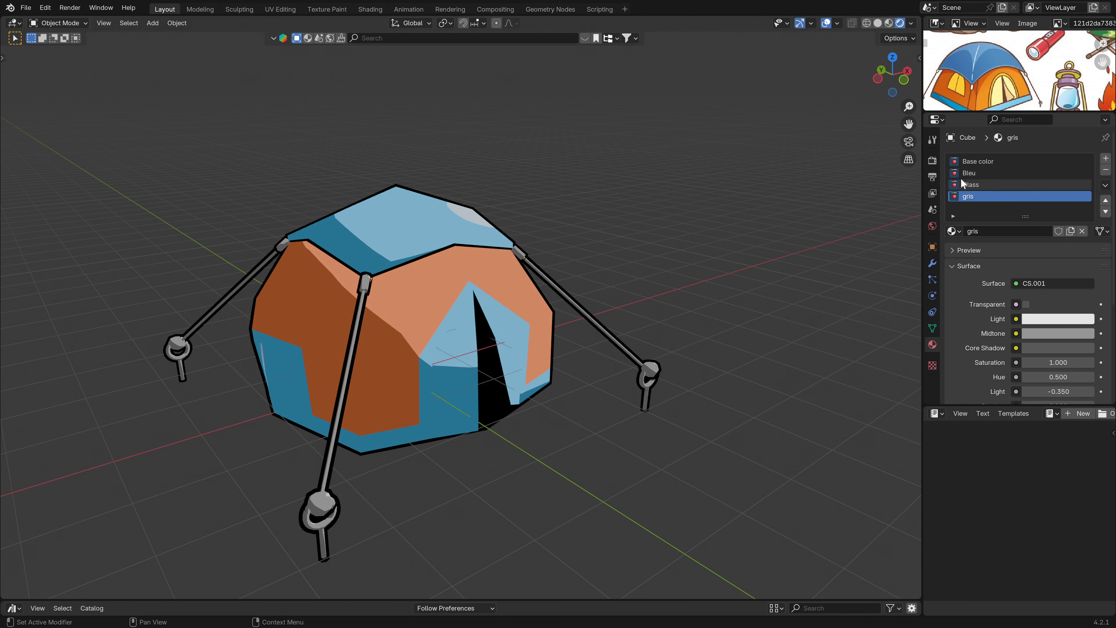
pyautogui.click(968, 174)
pyautogui.scroll(-1, 1055, 362)
pyautogui.moveTo(1057, 354)
pyautogui.mouseDown()
pyautogui.moveTo(1096, 353)
pyautogui.moveTo(1080, 353)
pyautogui.mouseUp()
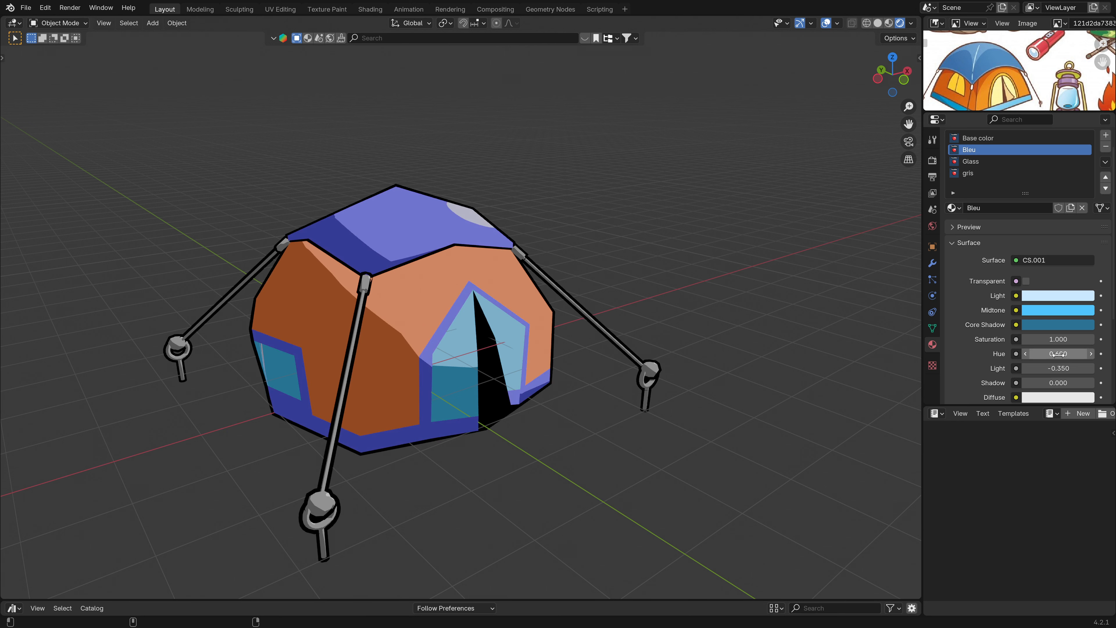
pyautogui.moveTo(616, 391); pyautogui.dragTo(663, 377, button='middle')
pyautogui.scroll(2, 509, 343)
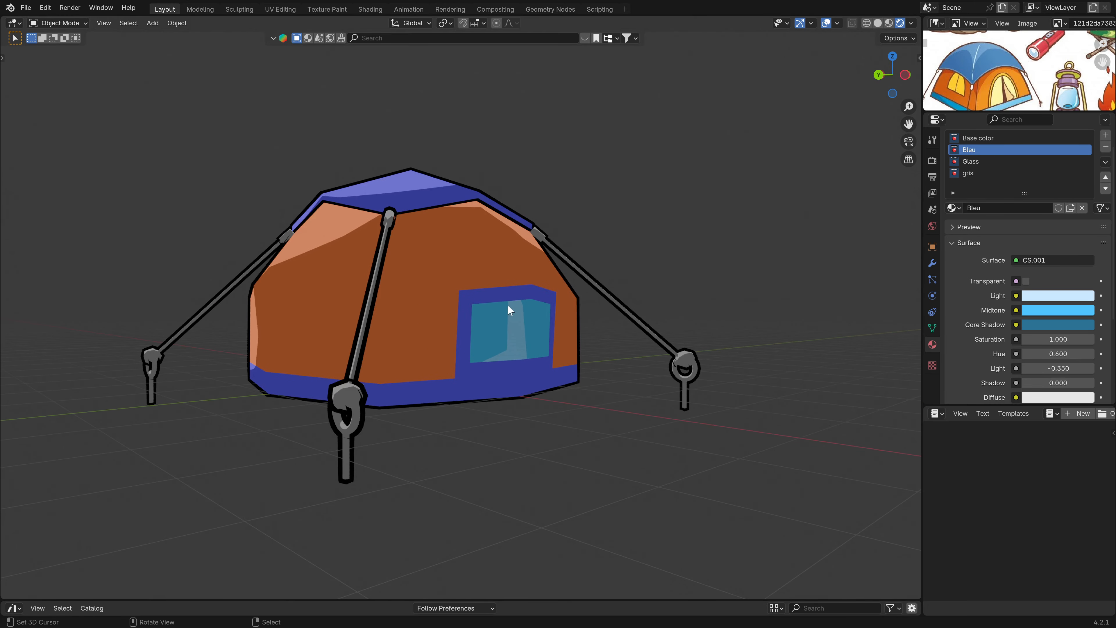
pyautogui.moveTo(545, 346); pyautogui.dragTo(470, 359, button='middle')
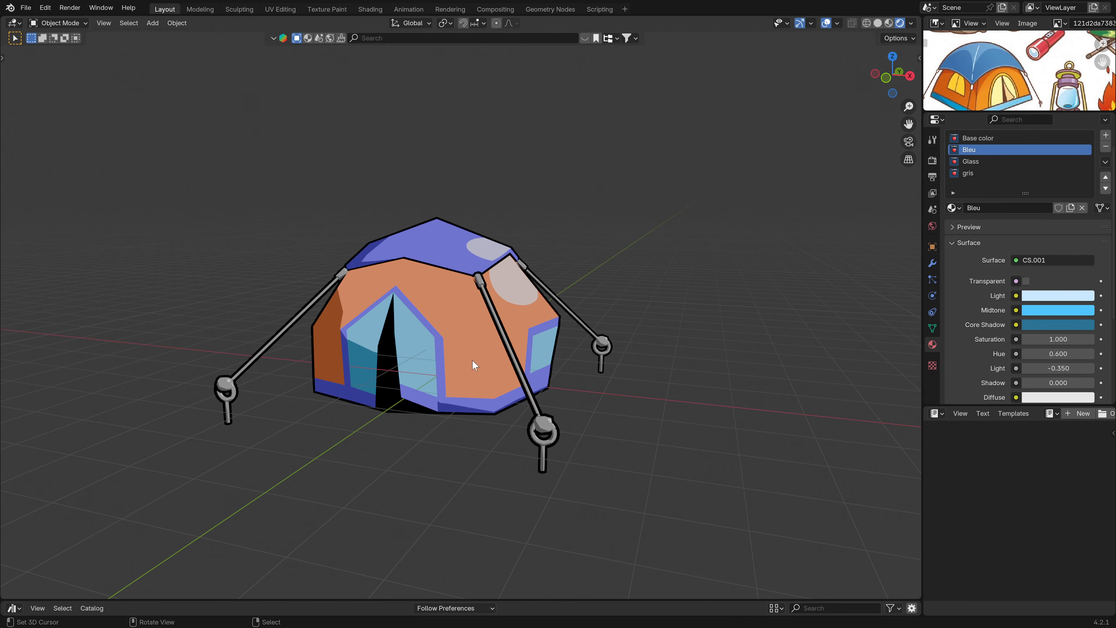
# - Turn off camera backface culling in the Glass material's surface settings
pyautogui.click(965, 165)
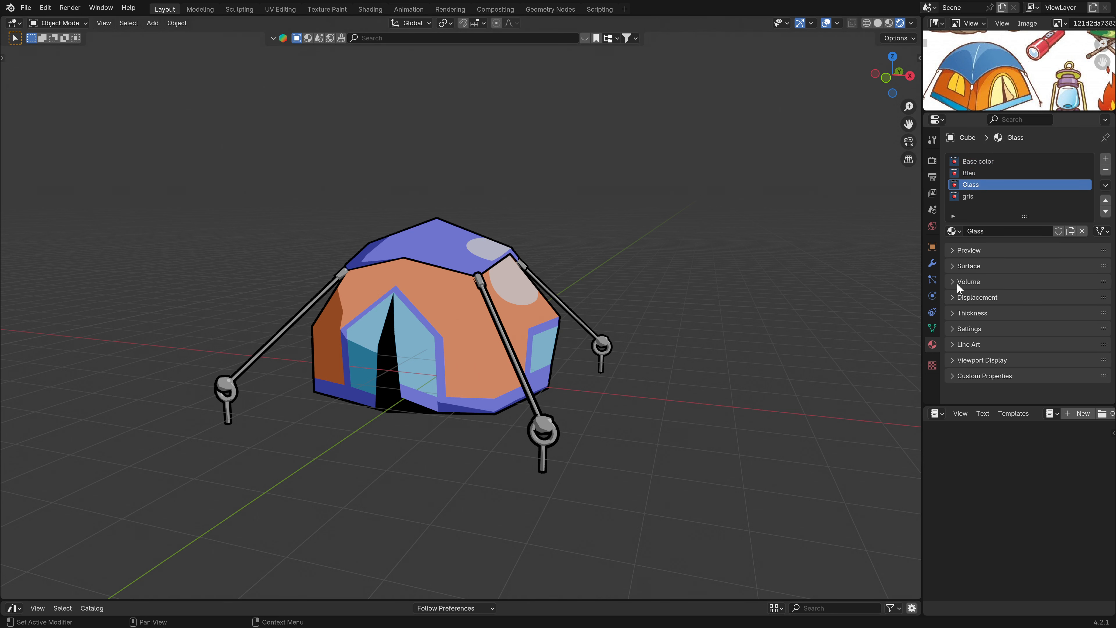
pyautogui.click(958, 329)
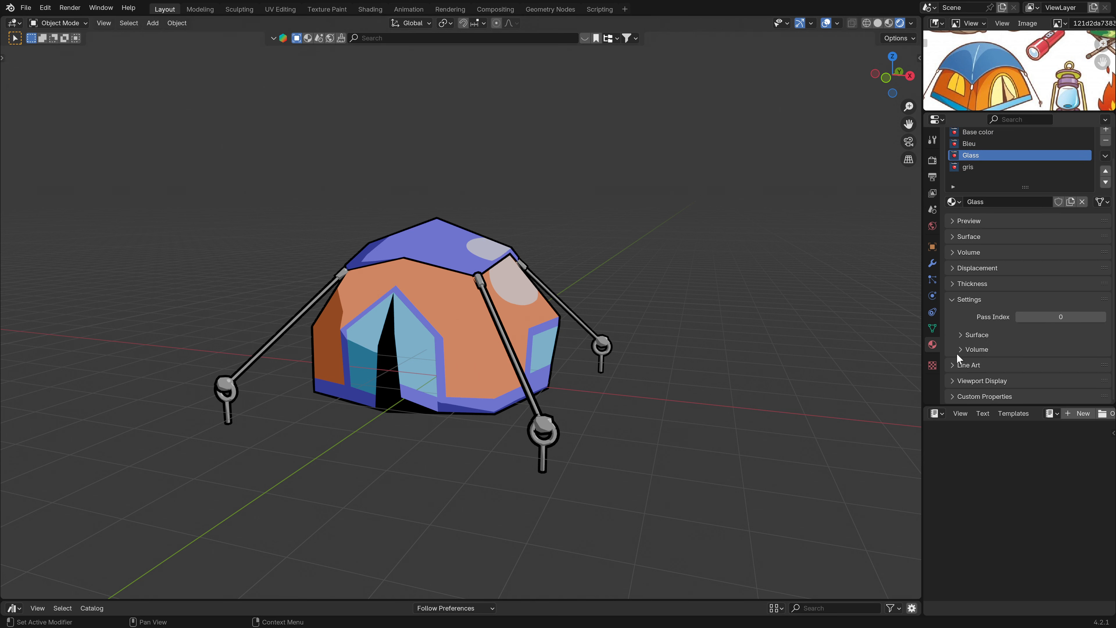
pyautogui.scroll(-3, 966, 325)
pyautogui.click(1019, 282)
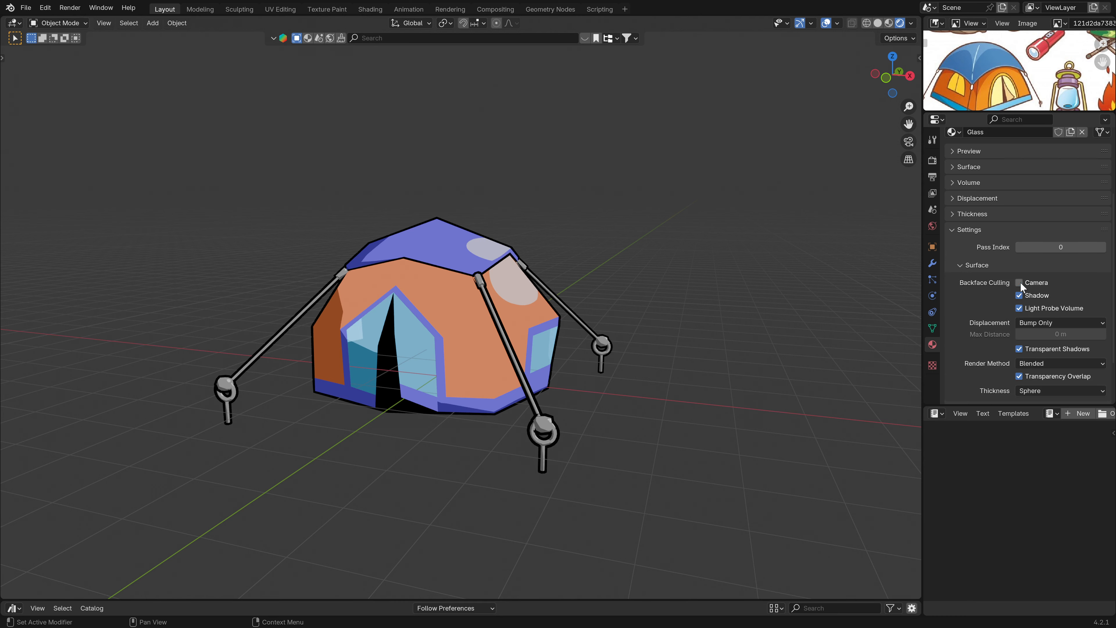
pyautogui.moveTo(642, 352)
pyautogui.mouseDown(button='middle')
pyautogui.moveTo(664, 344)
pyautogui.moveTo(635, 344)
pyautogui.mouseUp(button='middle')
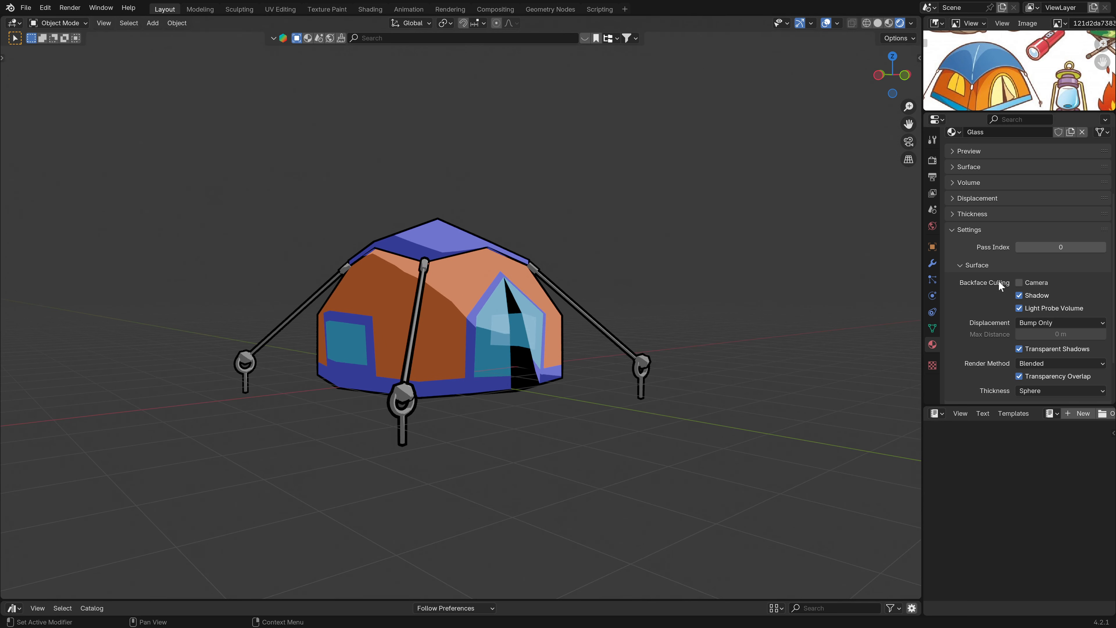
# - Compare the Glass material with and without camera backface culling, leave it off, save the file and collapse the settings
pyautogui.click(1020, 280)
pyautogui.click(1020, 280)
pyautogui.scroll(3, 437, 368)
pyautogui.moveTo(510, 347); pyautogui.dragTo(539, 411, button='middle')
pyautogui.scroll(-4, 616, 379)
pyautogui.hotkey('ctrl', 's')
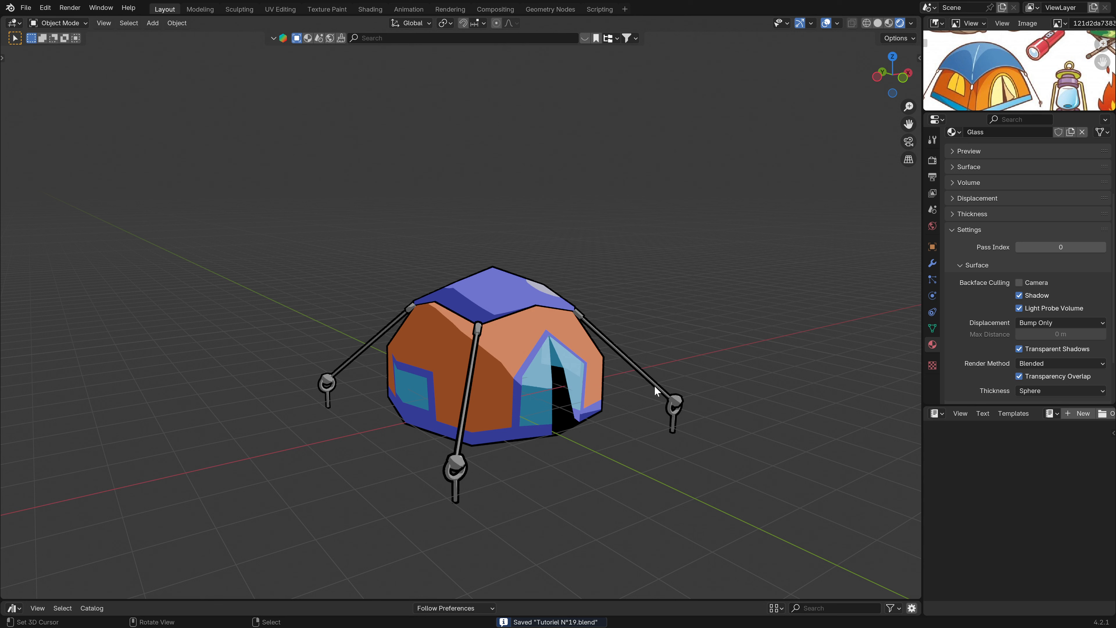
pyautogui.click(957, 266)
pyautogui.click(957, 293)
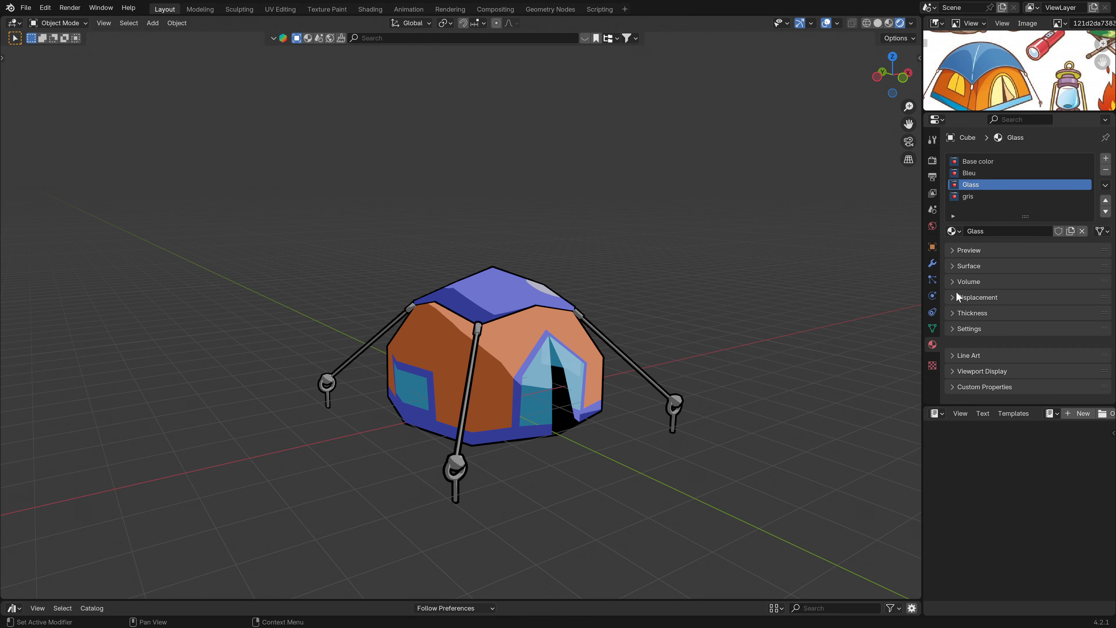
# - Select the linked geometry of the guy ropes around the tent in mesh editing, excluding the sleeves, knots and pegs
pyautogui.press('Tab')
pyautogui.click(626, 359)
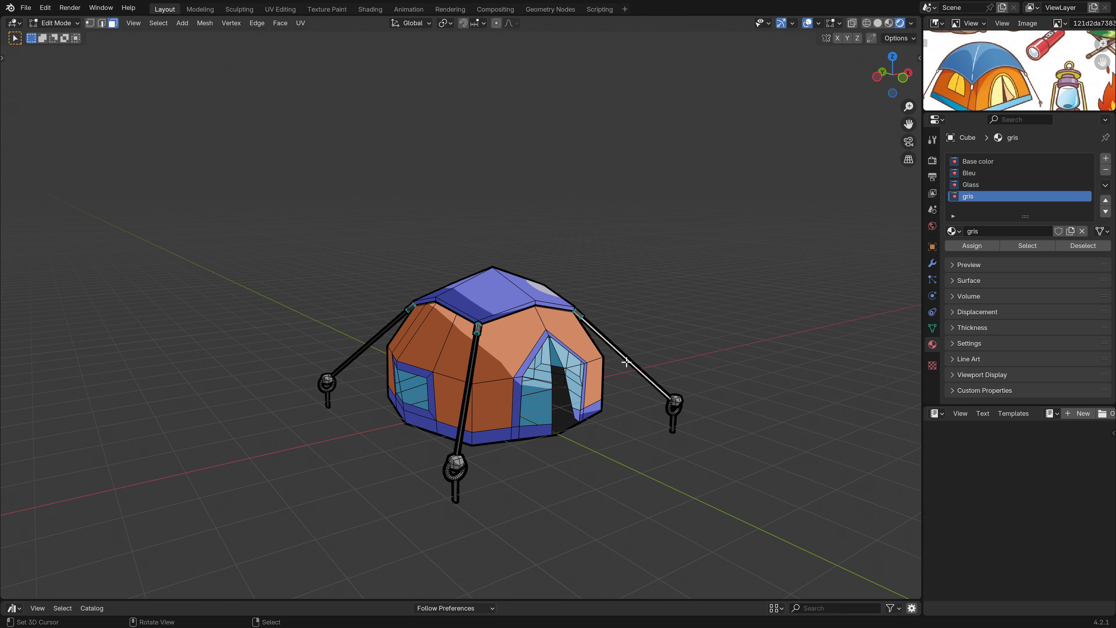
pyautogui.scroll(2, 632, 375)
pyautogui.press('l')
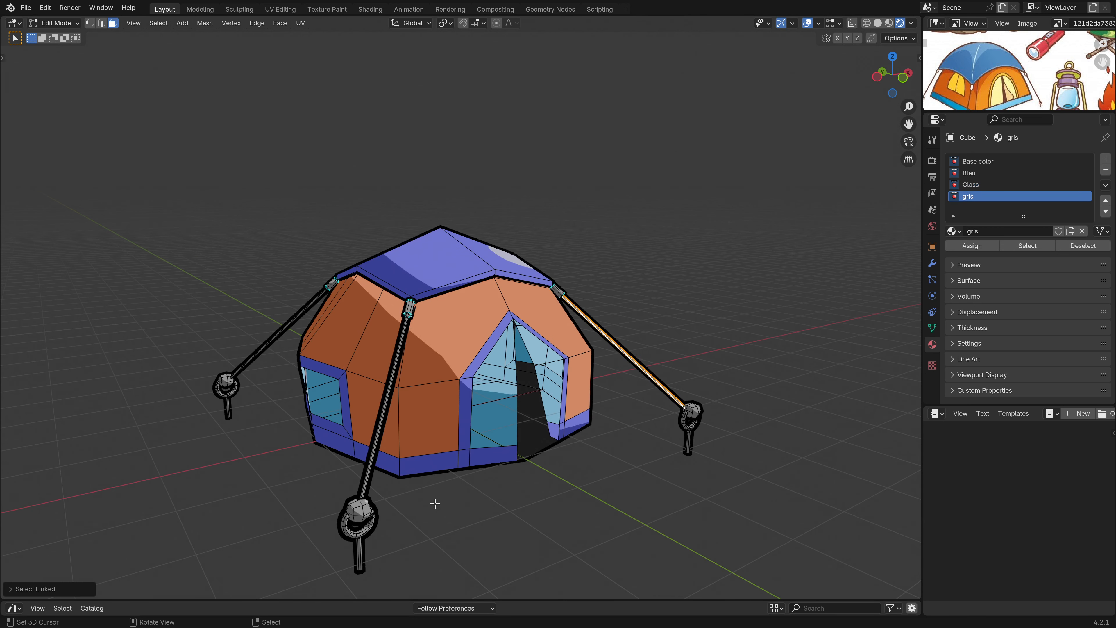
pyautogui.moveTo(439, 510); pyautogui.dragTo(363, 494, button='middle')
pyautogui.press('l')
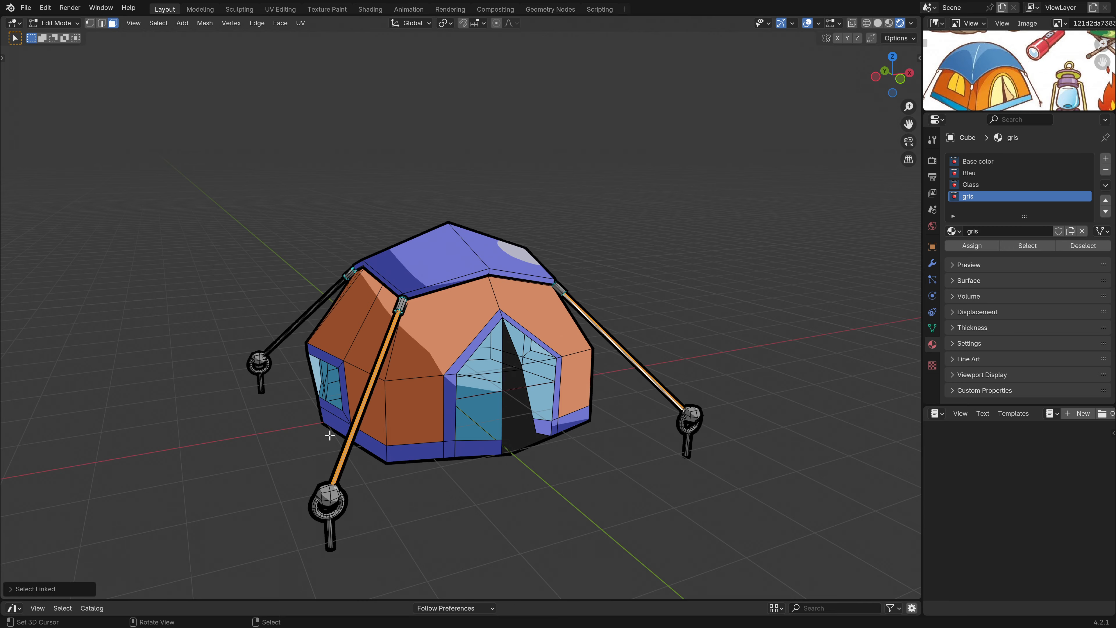
pyautogui.scroll(2, 274, 325)
pyautogui.press('l')
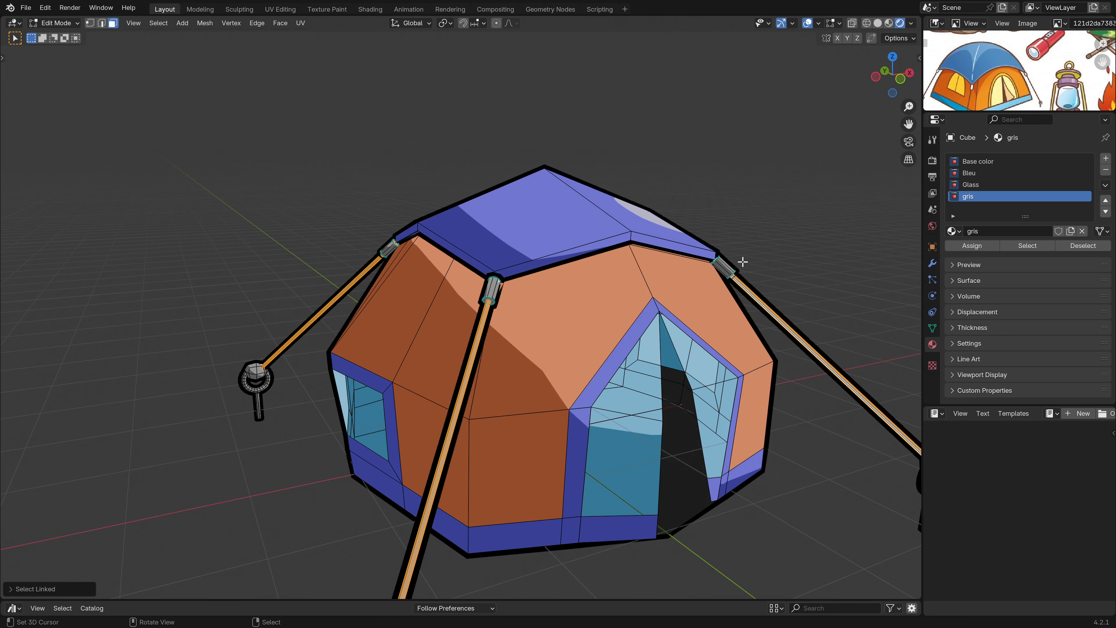
pyautogui.moveTo(743, 262); pyautogui.dragTo(679, 287, button='middle')
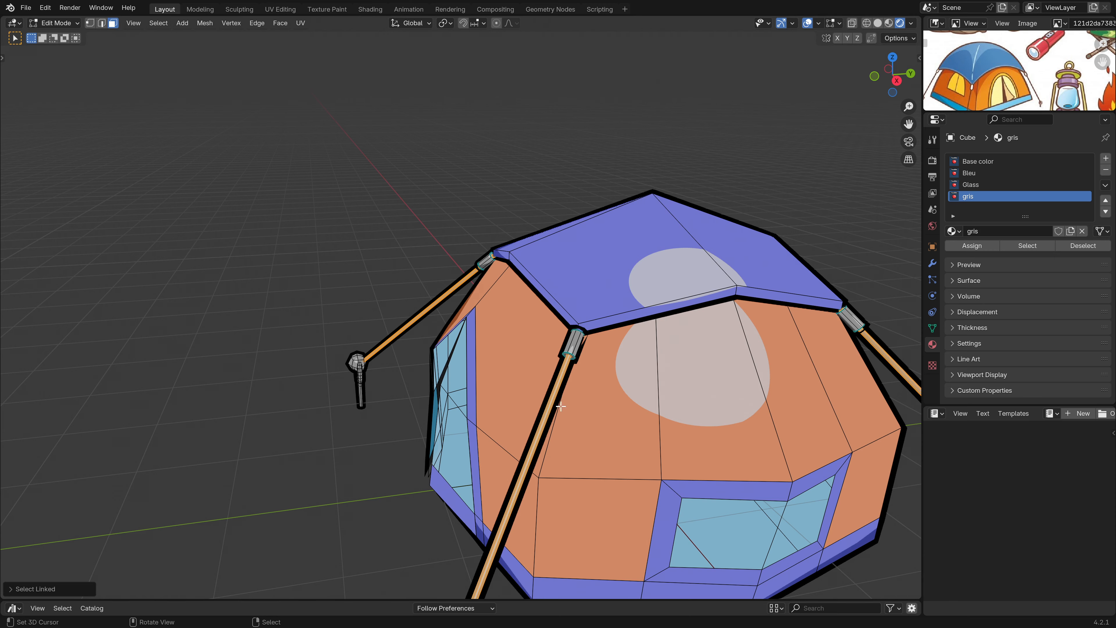
pyautogui.scroll(-2, 561, 407)
pyautogui.keyDown('shift'); pyautogui.moveTo(675, 429); pyautogui.dragTo(481, 347, button='middle'); pyautogui.keyUp('shift')
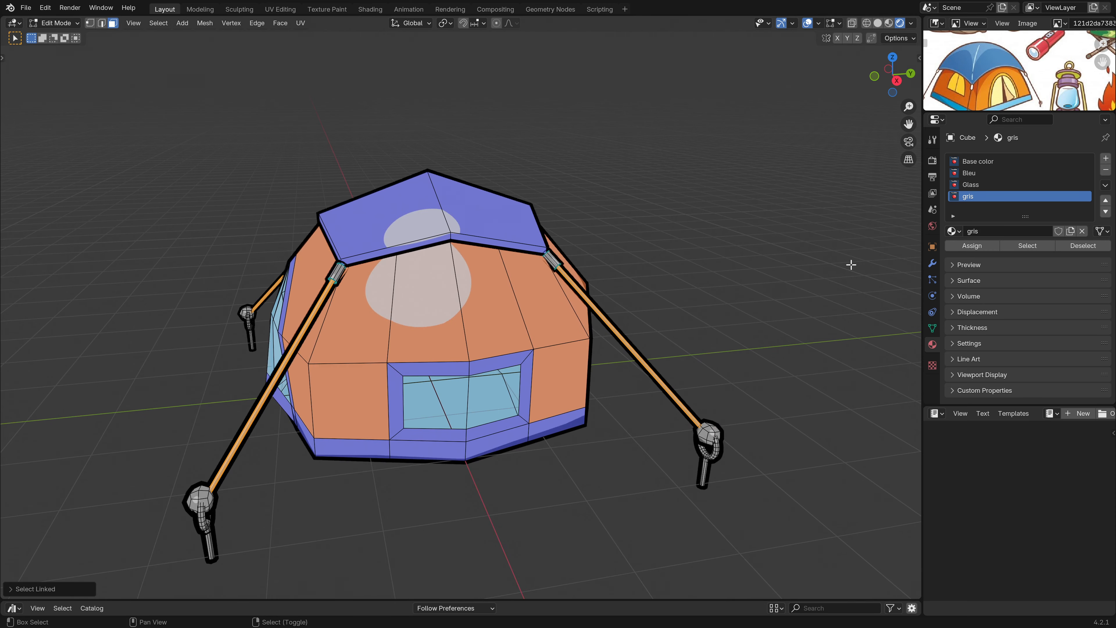
# - Add a material slot that uses the Base color material and reset its hue to 0.500
pyautogui.click(1107, 163)
pyautogui.click(953, 230)
pyautogui.click(996, 250)
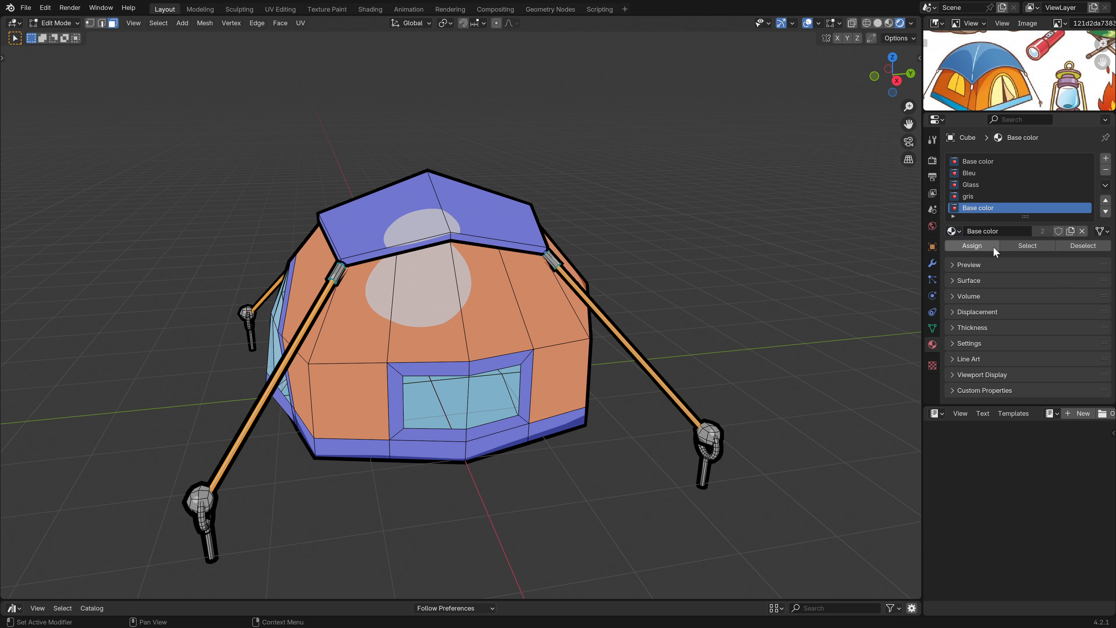
pyautogui.click(953, 281)
pyautogui.scroll(-5, 1019, 327)
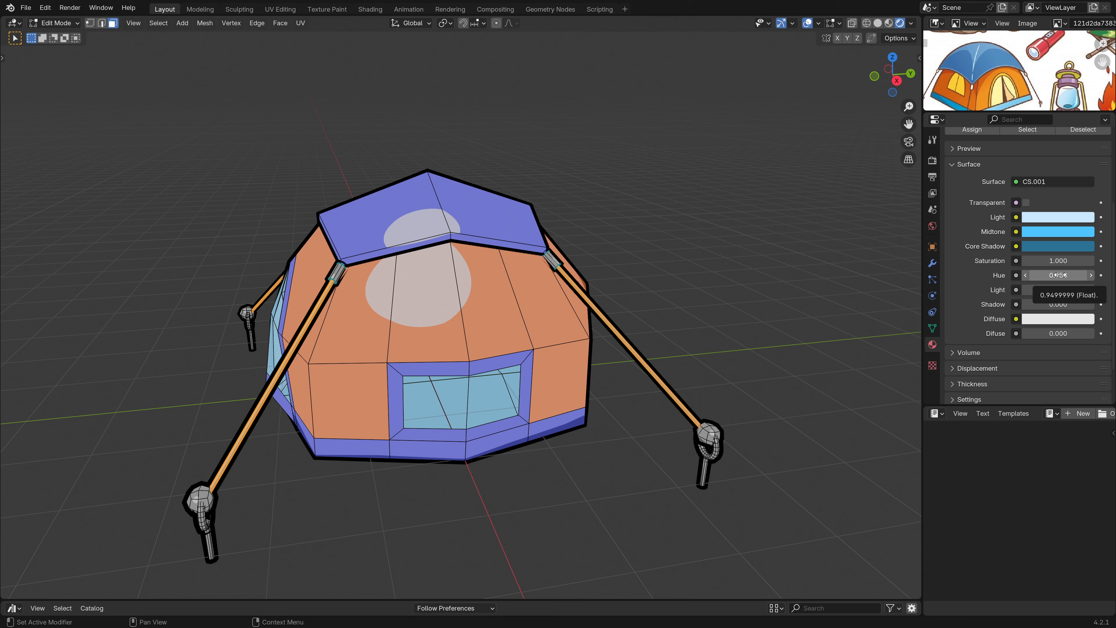
pyautogui.press('BackSpace')
# - Sample the Base color material's Core Shadow and Midtone colours from the brown boots in the reference image
pyautogui.click(1055, 246)
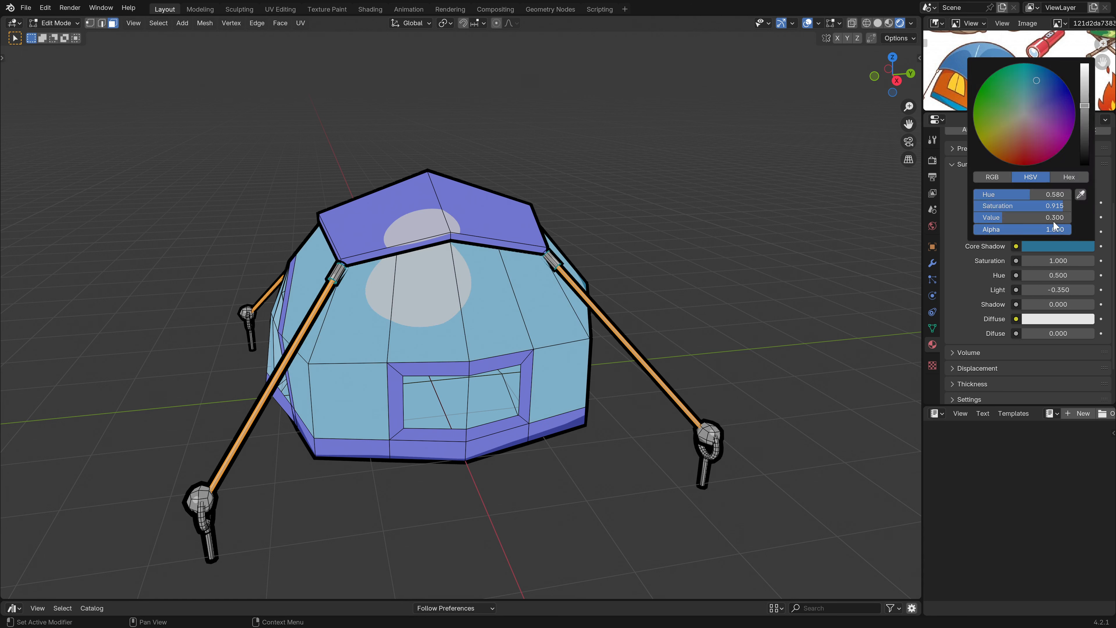
pyautogui.scroll(-2, 1016, 66)
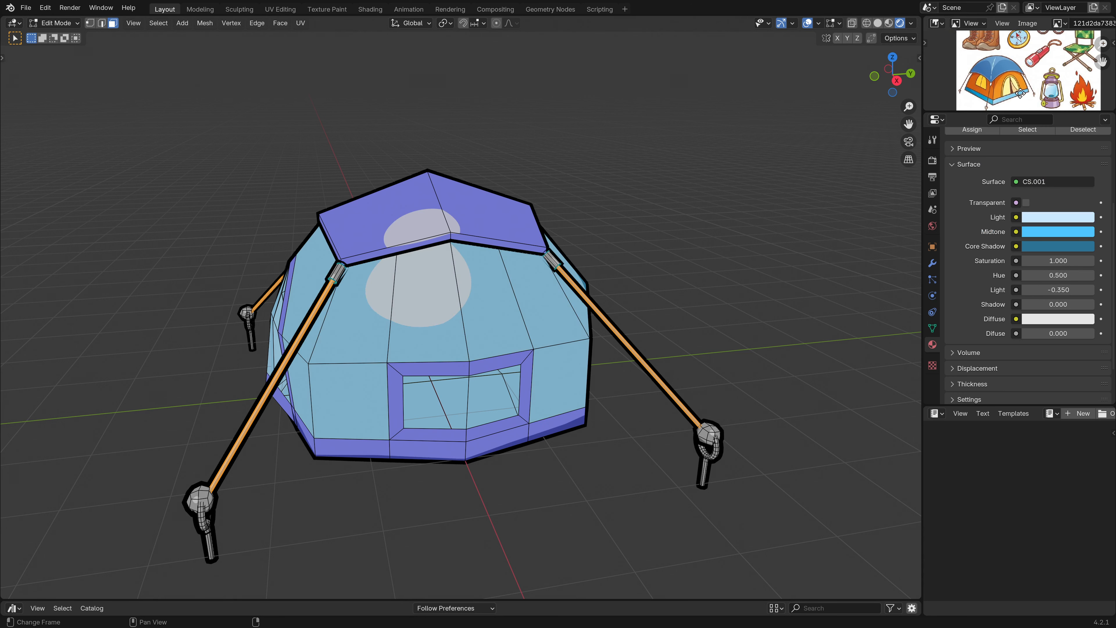
pyautogui.moveTo(1020, 92); pyautogui.dragTo(1026, 37, button='middle')
pyautogui.scroll(6, 1012, 56)
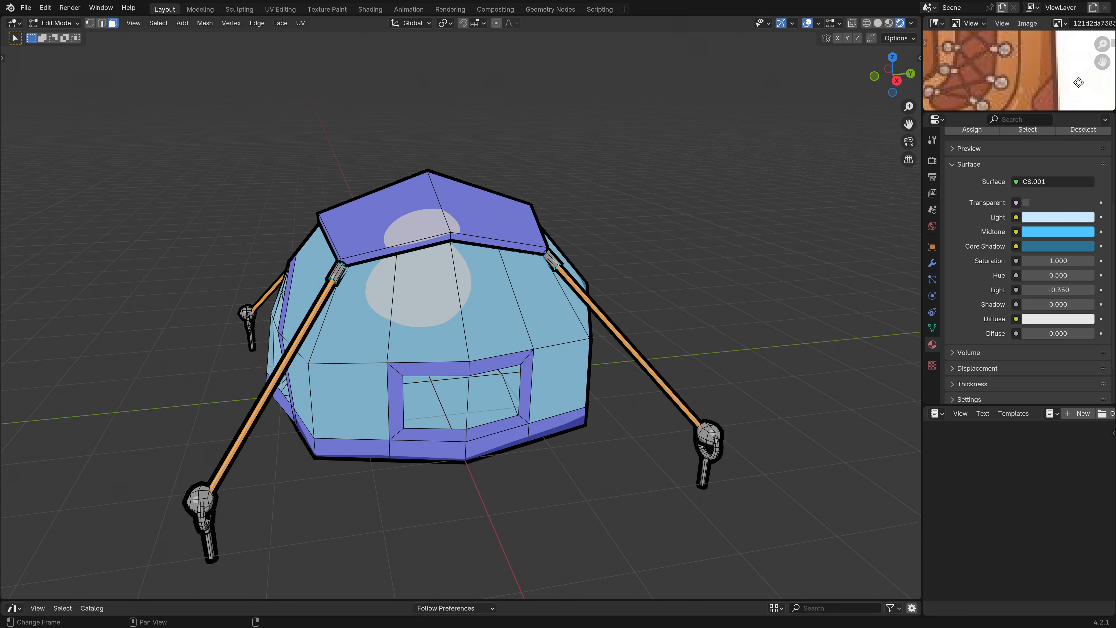
pyautogui.click(1064, 245)
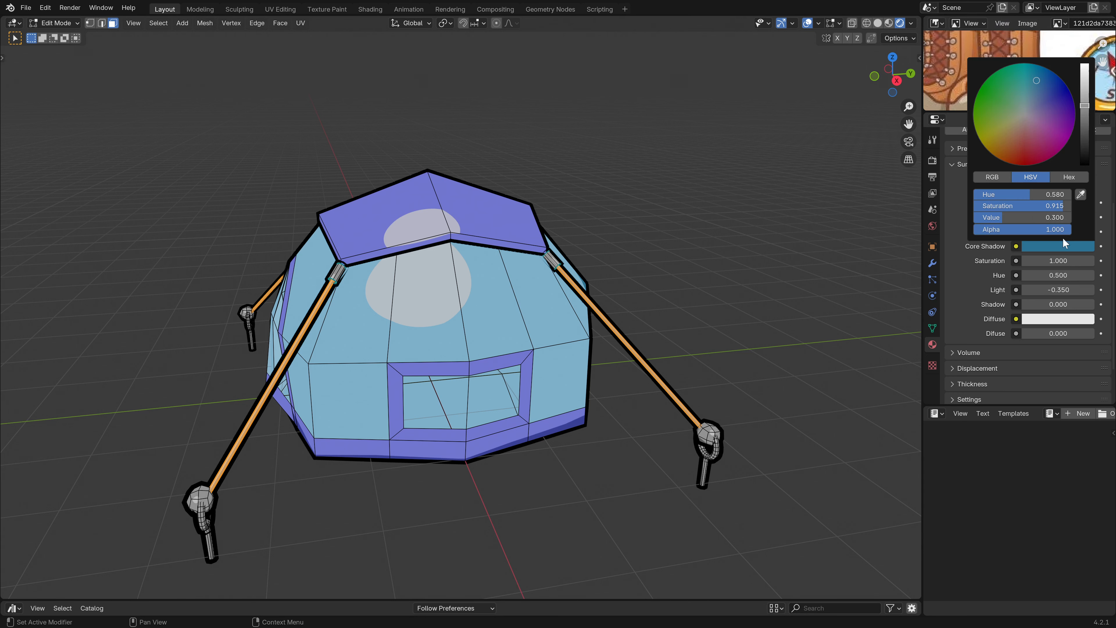
pyautogui.click(1081, 195)
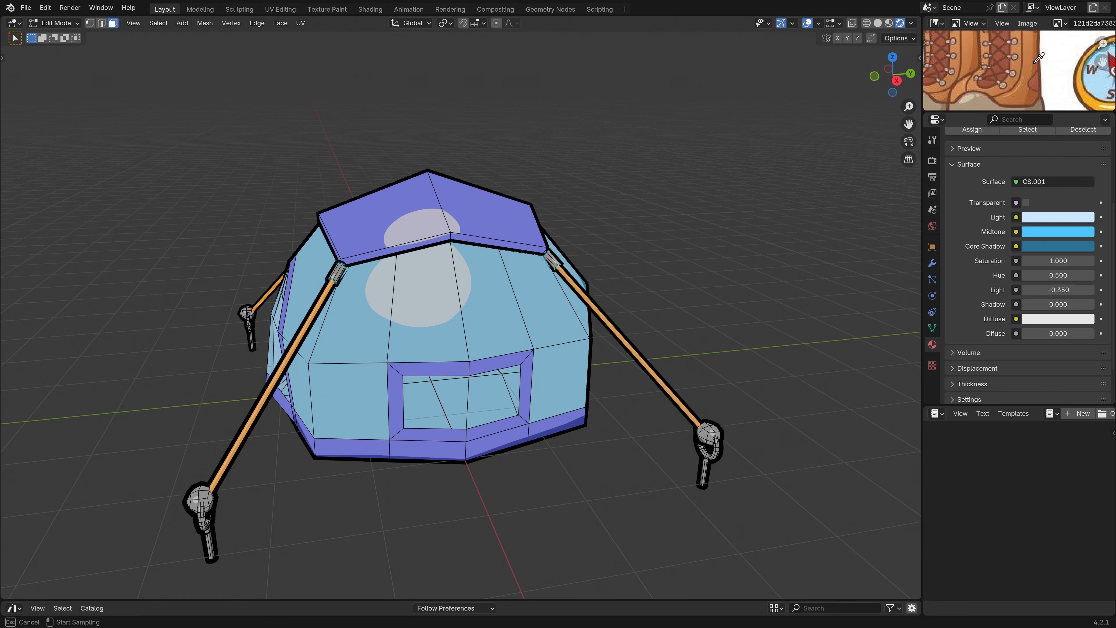
pyautogui.click(1036, 62)
pyautogui.click(1058, 235)
pyautogui.click(1088, 195)
pyautogui.click(1029, 61)
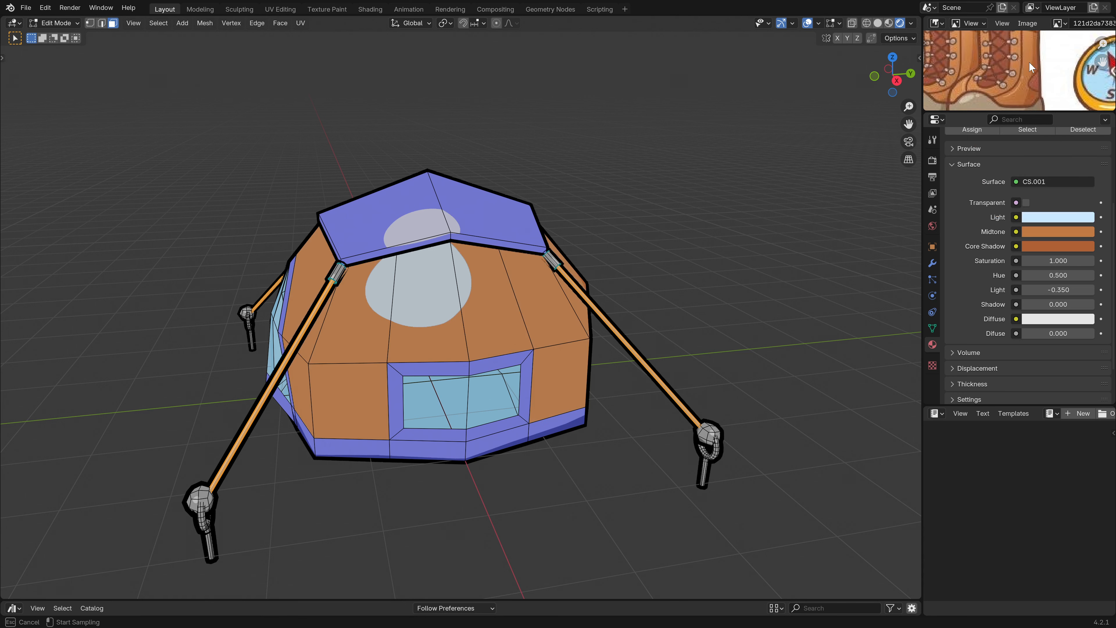
# - Darken the Base color material's Core Shadow by setting its colour value to 0.2
pyautogui.click(1069, 248)
pyautogui.doubleClick(1068, 218)
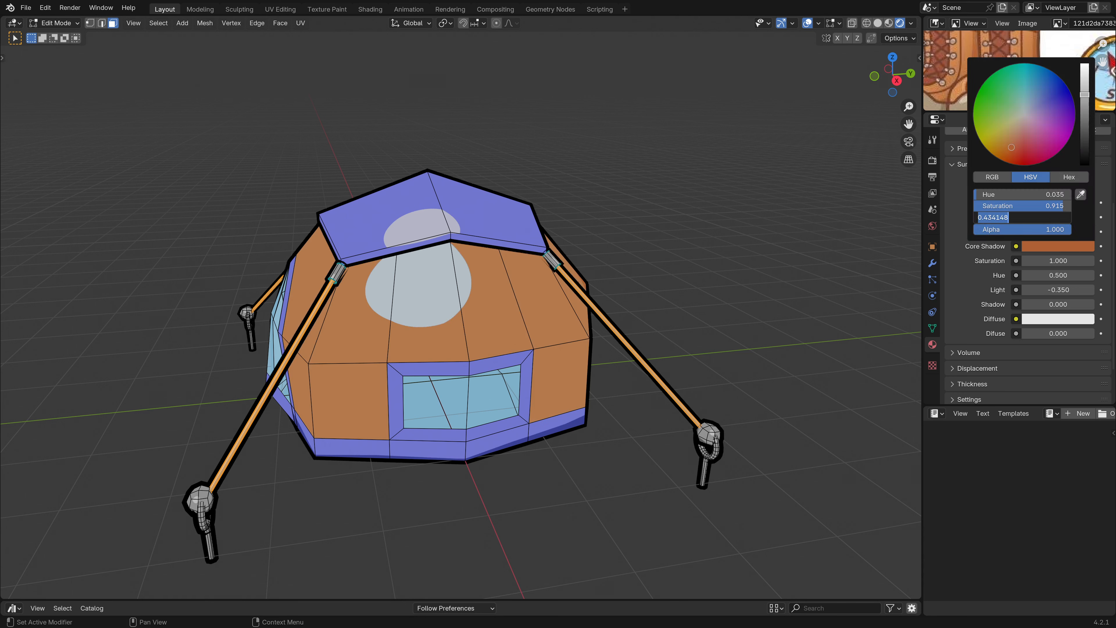
pyautogui.write('0.2')
pyautogui.press('Return')
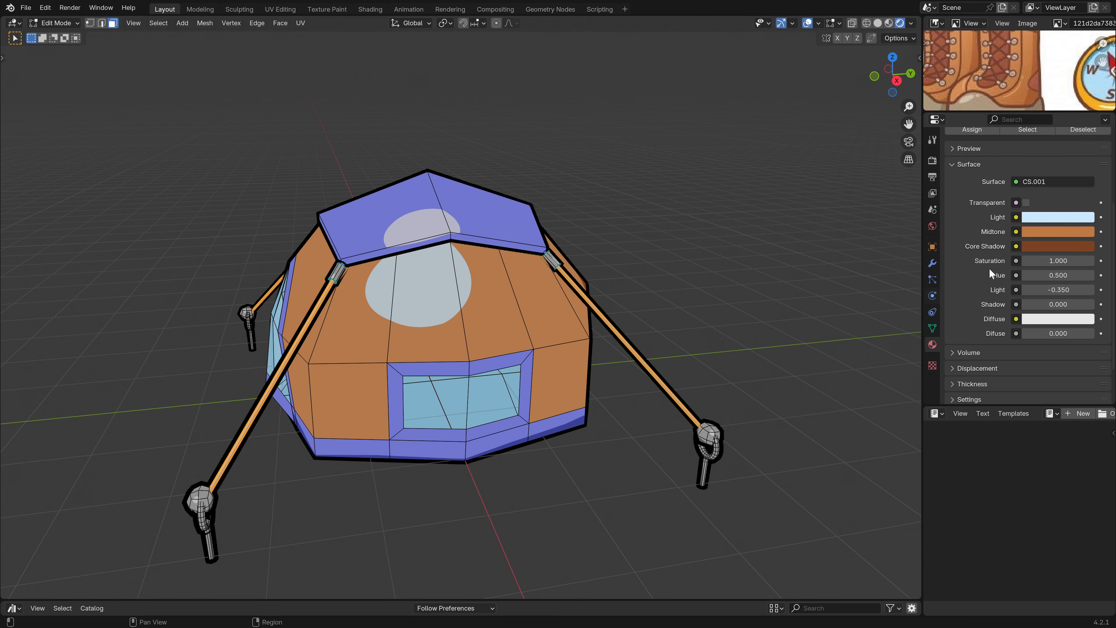
# - Sample the Base color material's Light colour from the boots in the reference image and lower its saturation
pyautogui.click(1063, 220)
pyautogui.click(1083, 164)
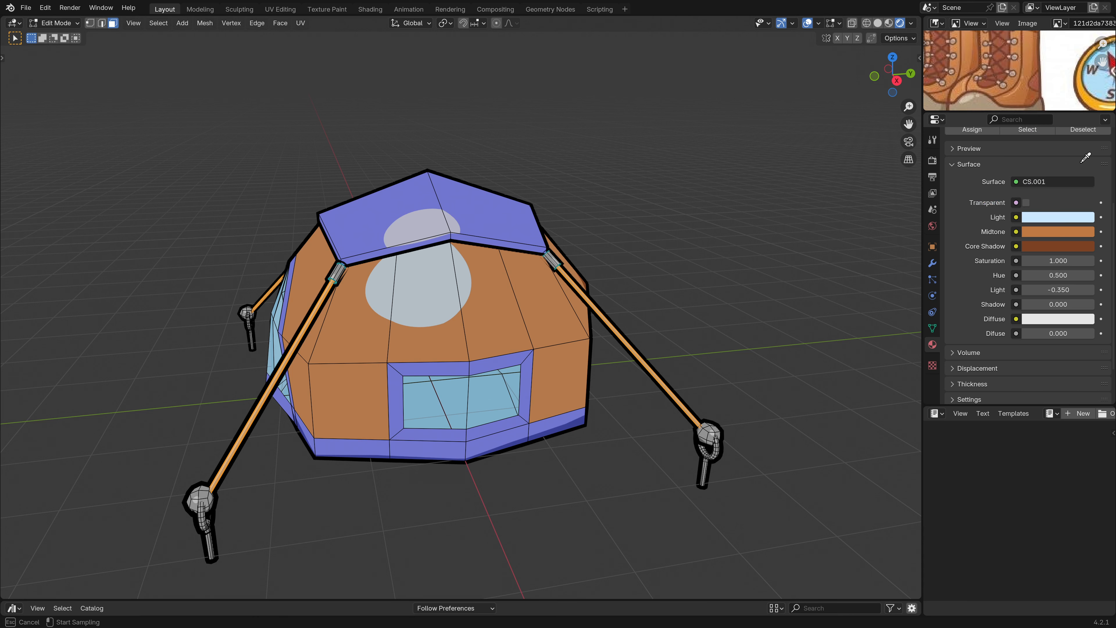
pyautogui.click(965, 88)
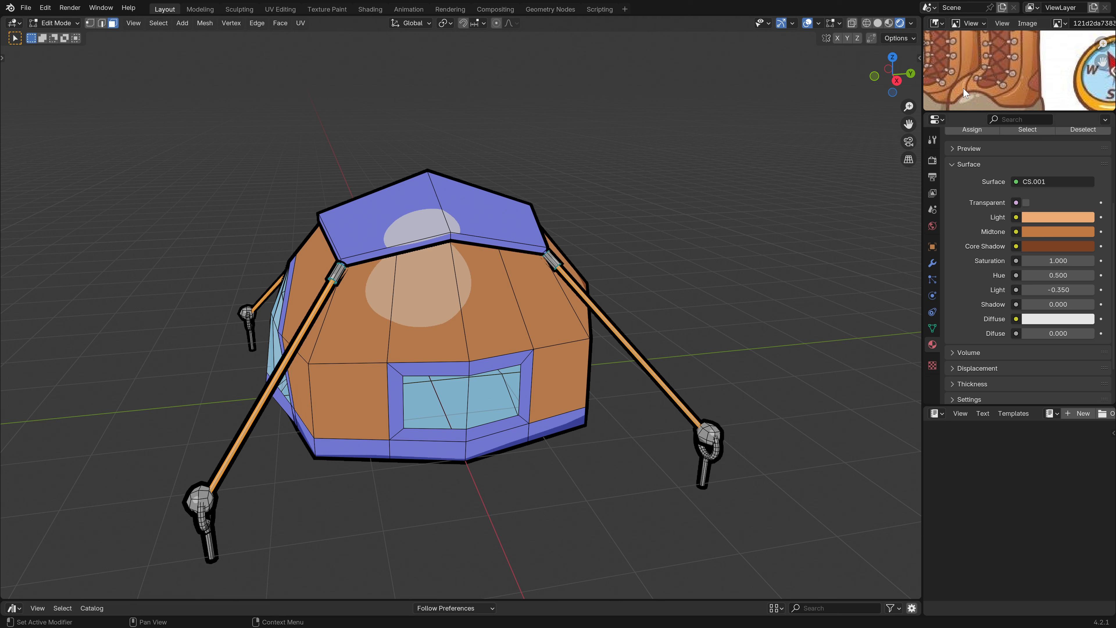
pyautogui.click(1064, 218)
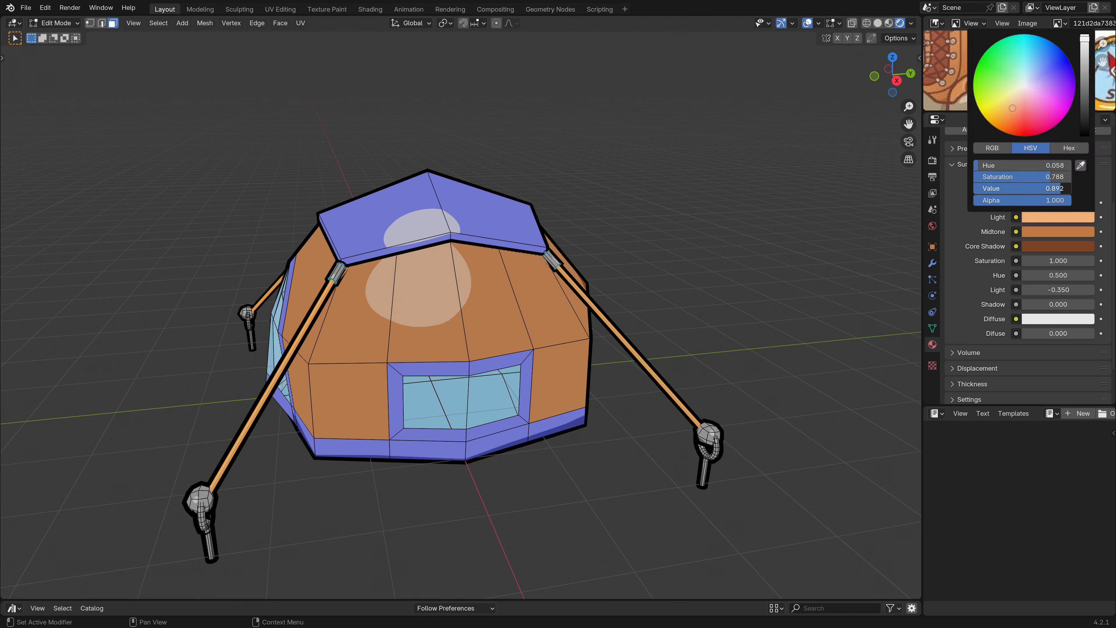
pyautogui.moveTo(1061, 178); pyautogui.dragTo(1050, 176)
# - Assign the added Base color slot to the selected guy ropes and review the tent in object mode
pyautogui.scroll(-1, 651, 339)
pyautogui.moveTo(666, 370); pyautogui.dragTo(681, 368, button='middle')
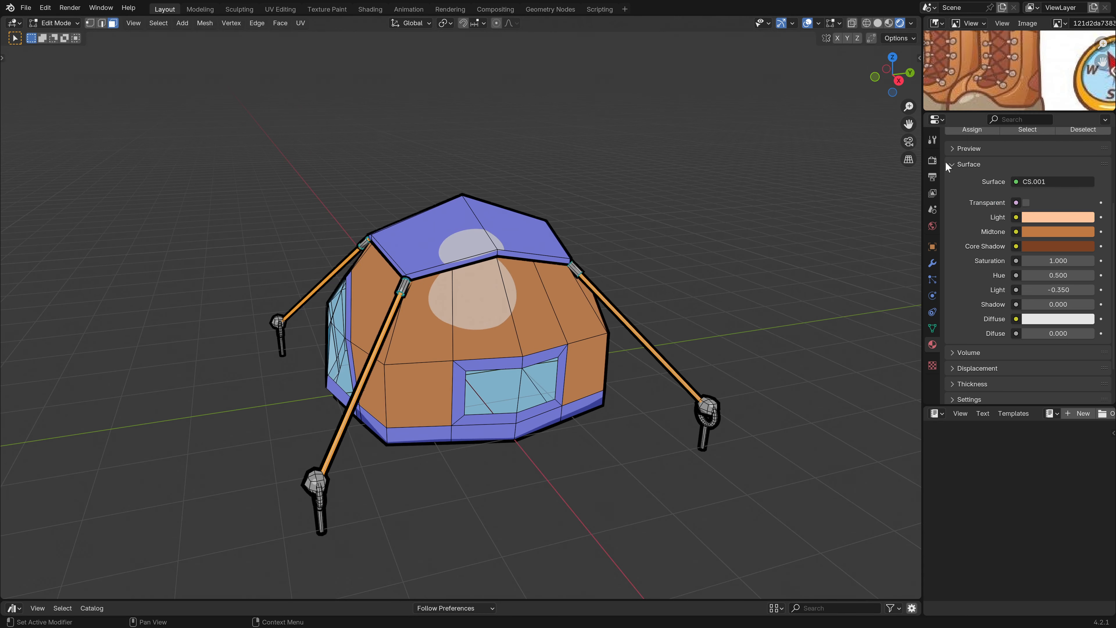
pyautogui.scroll(5, 967, 173)
pyautogui.click(976, 244)
pyautogui.press('Tab')
pyautogui.moveTo(501, 436); pyautogui.dragTo(553, 337, button='middle')
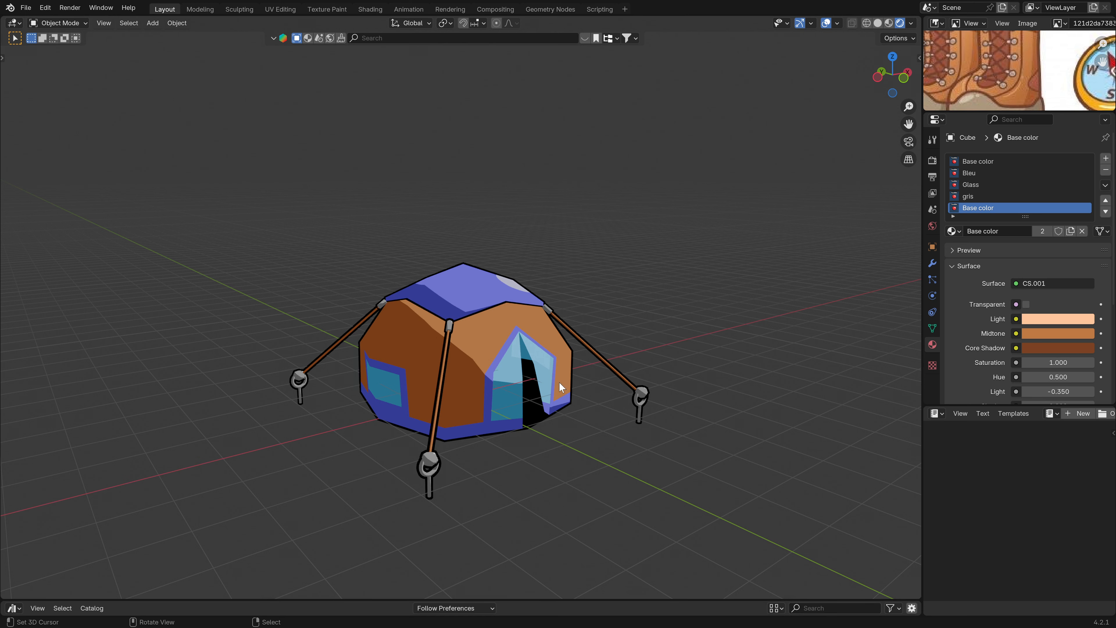
# - Make the guy ropes' copy of the Base color material independent and rename it Marron
pyautogui.scroll(2, 559, 381)
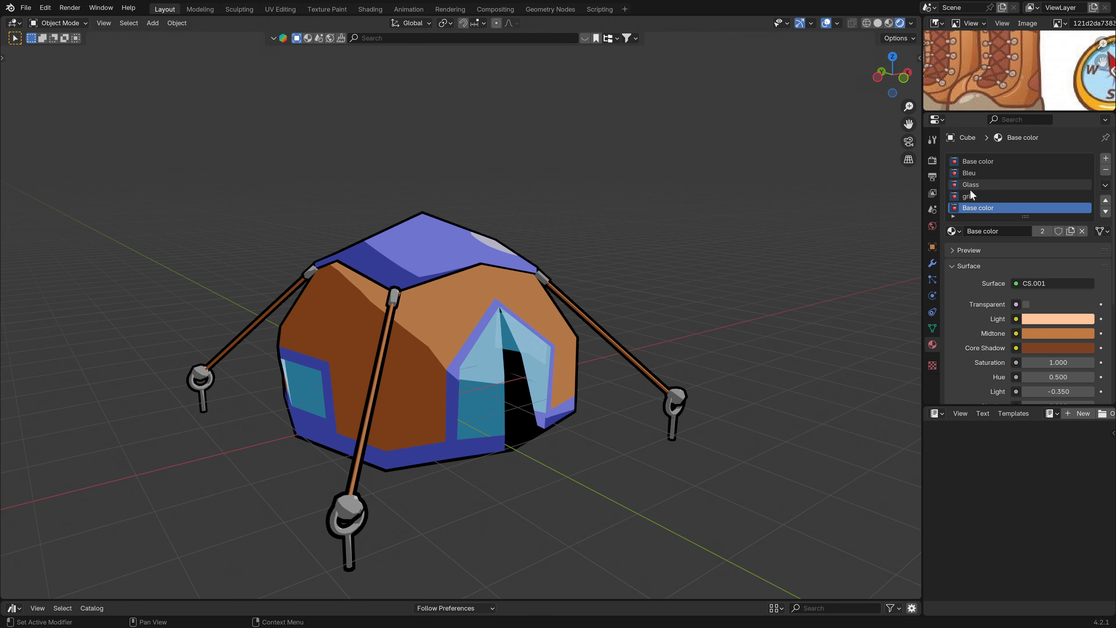
pyautogui.click(975, 161)
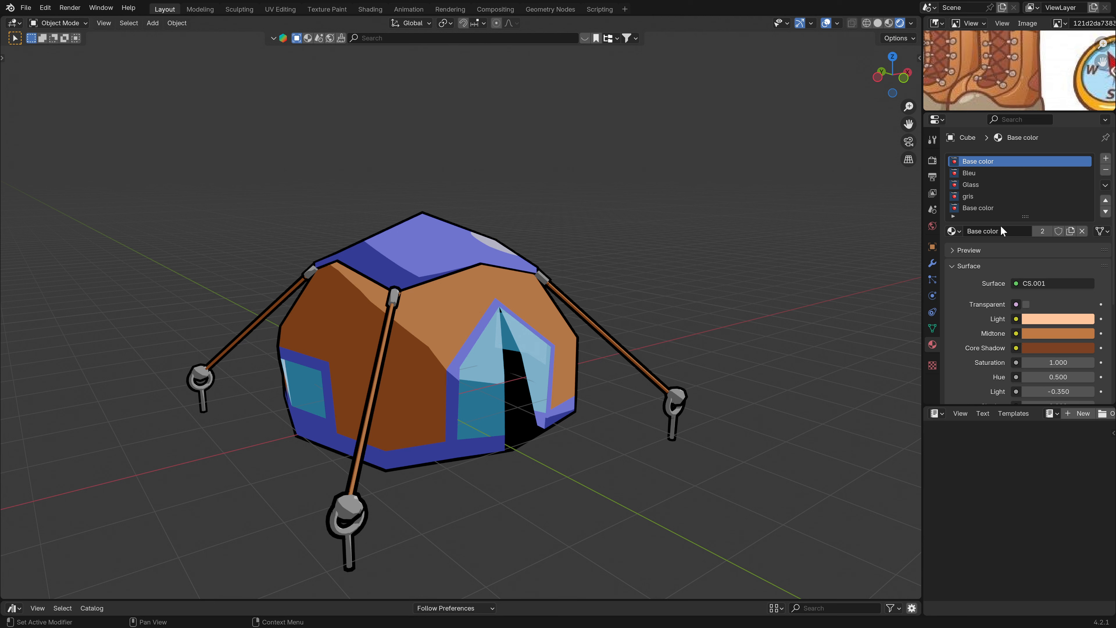
pyautogui.scroll(-3, 984, 158)
pyautogui.scroll(3, 982, 155)
pyautogui.click(981, 207)
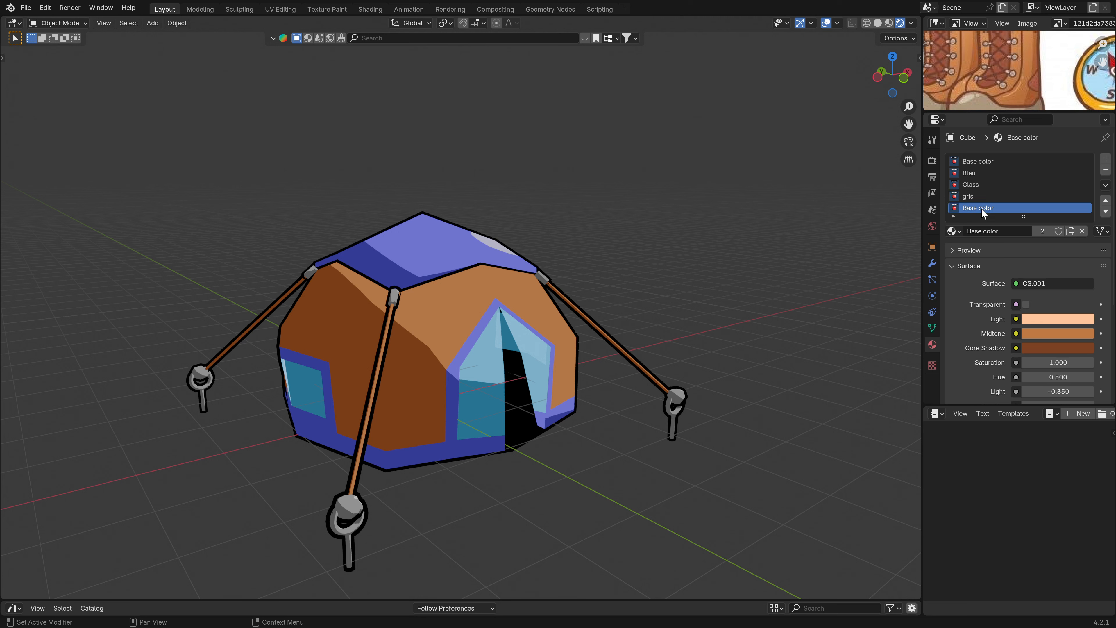
pyautogui.click(1041, 231)
pyautogui.click(977, 231)
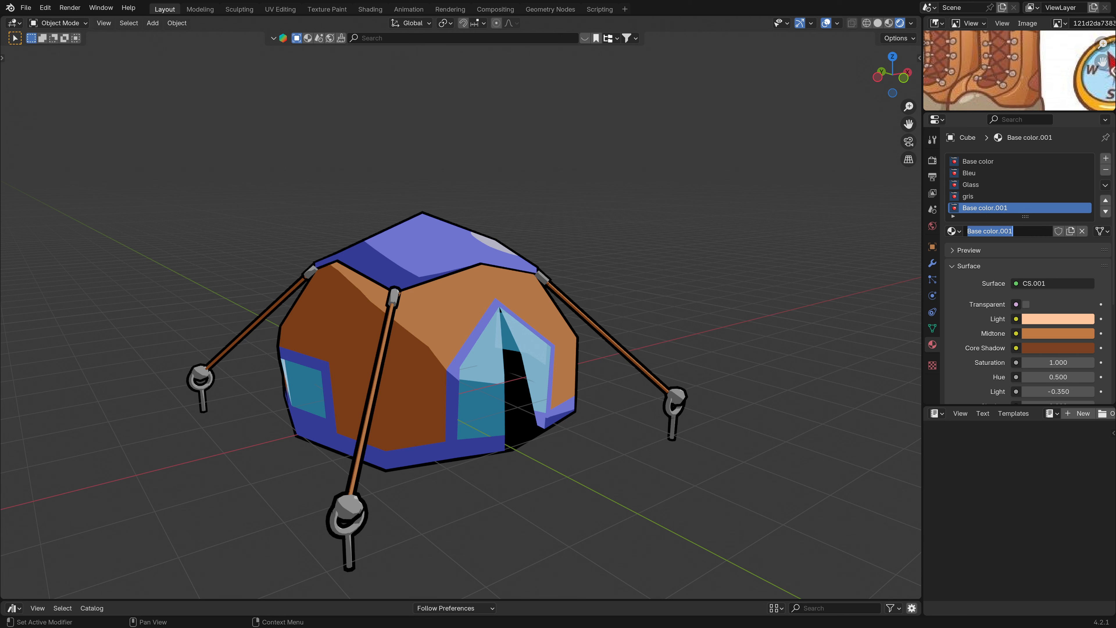
pyautogui.write('Marron')
pyautogui.press('Return')
# - Reset the tent body's Base color Light, Midtone and Core Shadow to their defaults, set its Hue to 0, and save the file
pyautogui.click(982, 161)
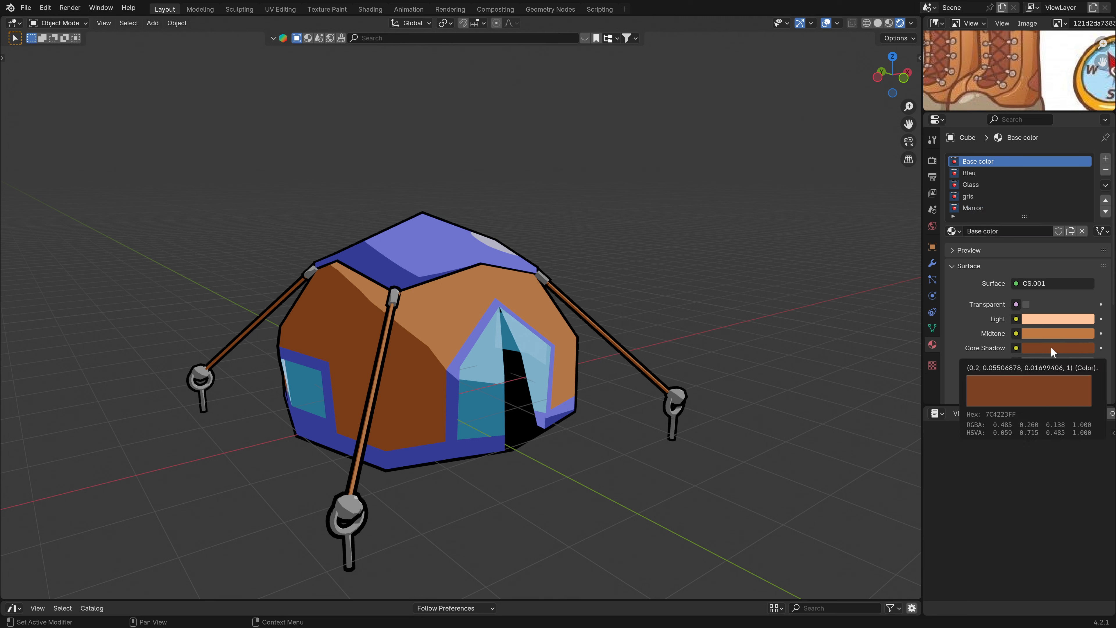
pyautogui.press('BackSpace')
pyautogui.press('BackSpace')
pyautogui.press('BackSpace')
pyautogui.moveTo(1059, 377)
pyautogui.mouseDown()
pyautogui.moveTo(1034, 378)
pyautogui.moveTo(1089, 377)
pyautogui.moveTo(1037, 378)
pyautogui.mouseUp()
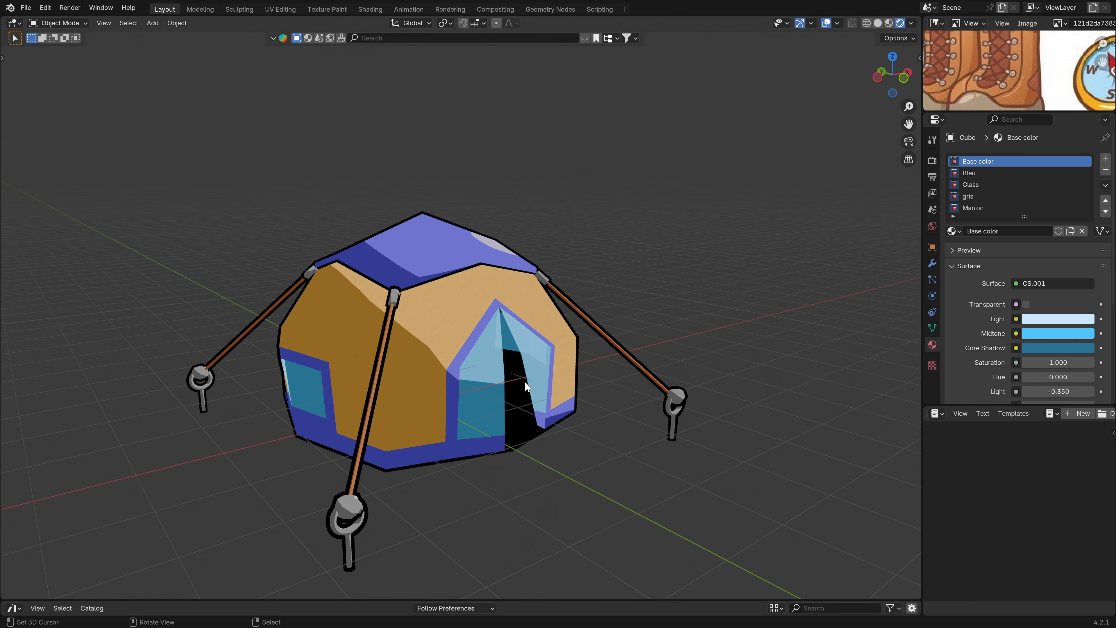
pyautogui.scroll(-2, 418, 404)
pyautogui.moveTo(417, 405); pyautogui.dragTo(531, 396, button='middle')
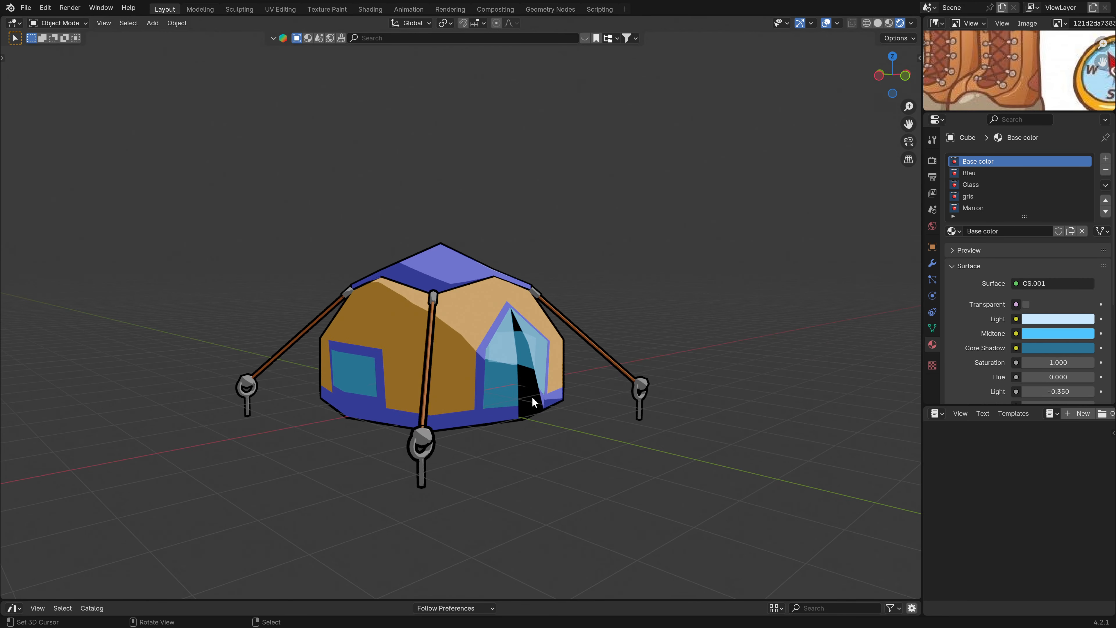
pyautogui.scroll(2, 532, 396)
pyautogui.hotkey('ctrl', 's')
# - Assign the Marron material to the rounded knots where the guy ropes meet the peg rings
pyautogui.moveTo(444, 398); pyautogui.dragTo(486, 414, button='middle')
pyautogui.scroll(2, 684, 339)
pyautogui.press('Tab')
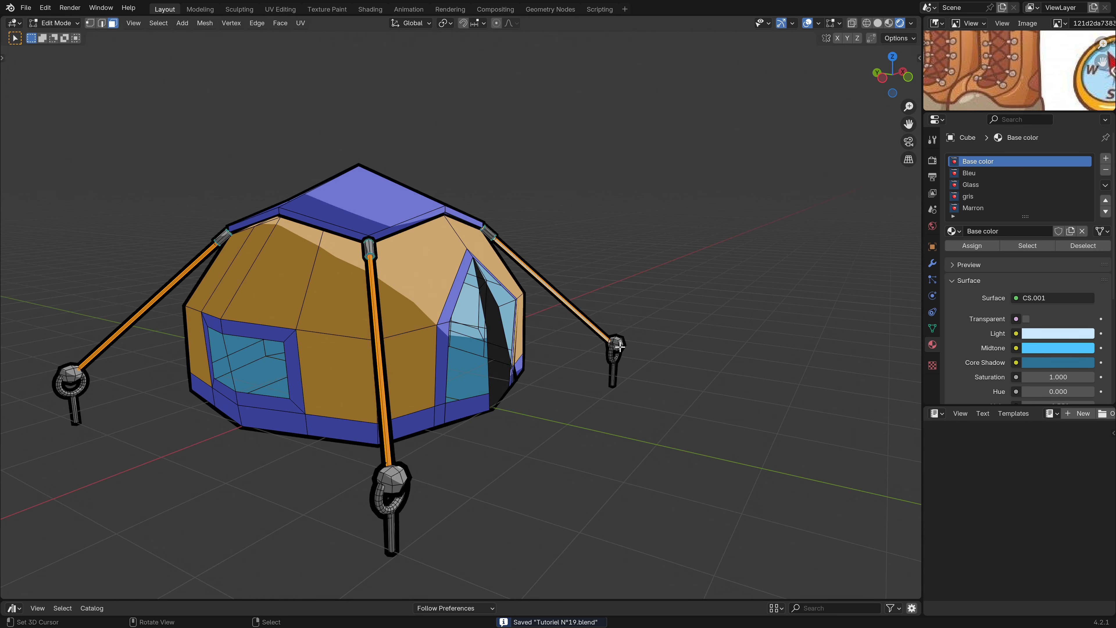
pyautogui.click(617, 342)
pyautogui.hotkey('ctrl', 'l')
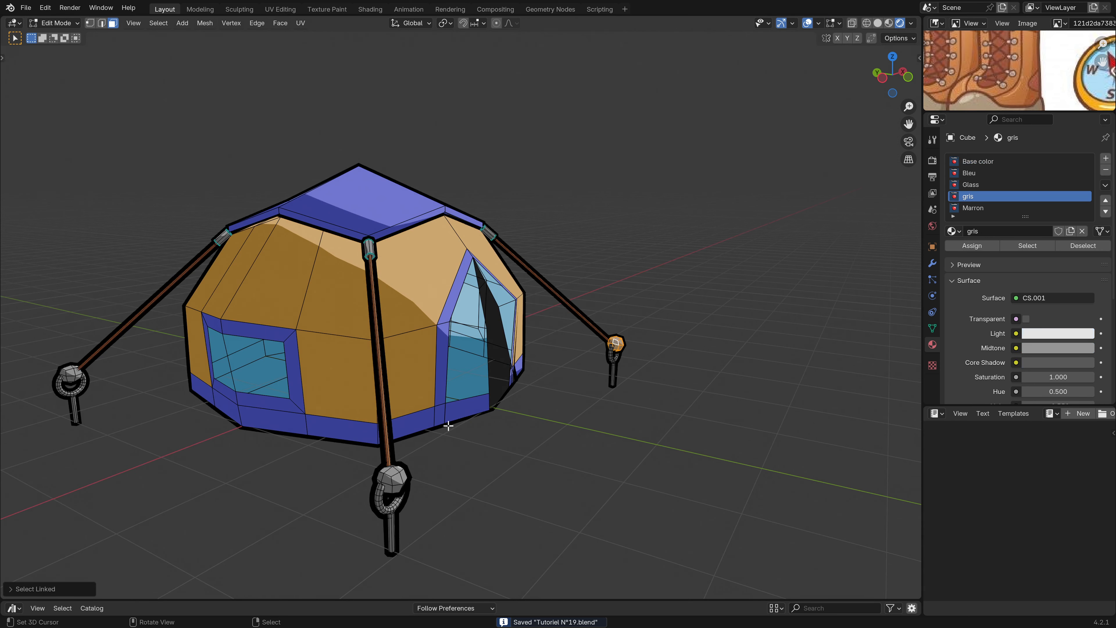
pyautogui.keyDown('shift'); pyautogui.click(388, 475); pyautogui.keyUp('shift')
pyautogui.hotkey('ctrl', 'l')
pyautogui.moveTo(538, 316); pyautogui.dragTo(665, 314, button='middle')
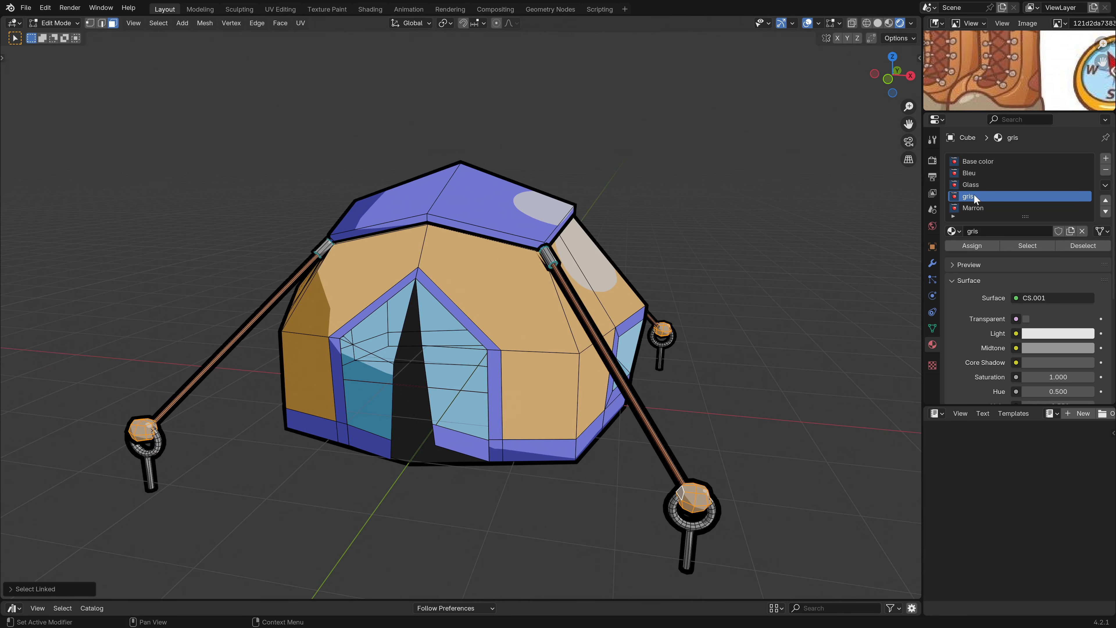
pyautogui.click(973, 208)
pyautogui.click(973, 245)
pyautogui.press('Tab')
# - Review the recoloured rope knots in object mode and save the file
pyautogui.scroll(-4, 563, 474)
pyautogui.moveTo(562, 474); pyautogui.dragTo(631, 413, button='middle')
pyautogui.scroll(2, 632, 413)
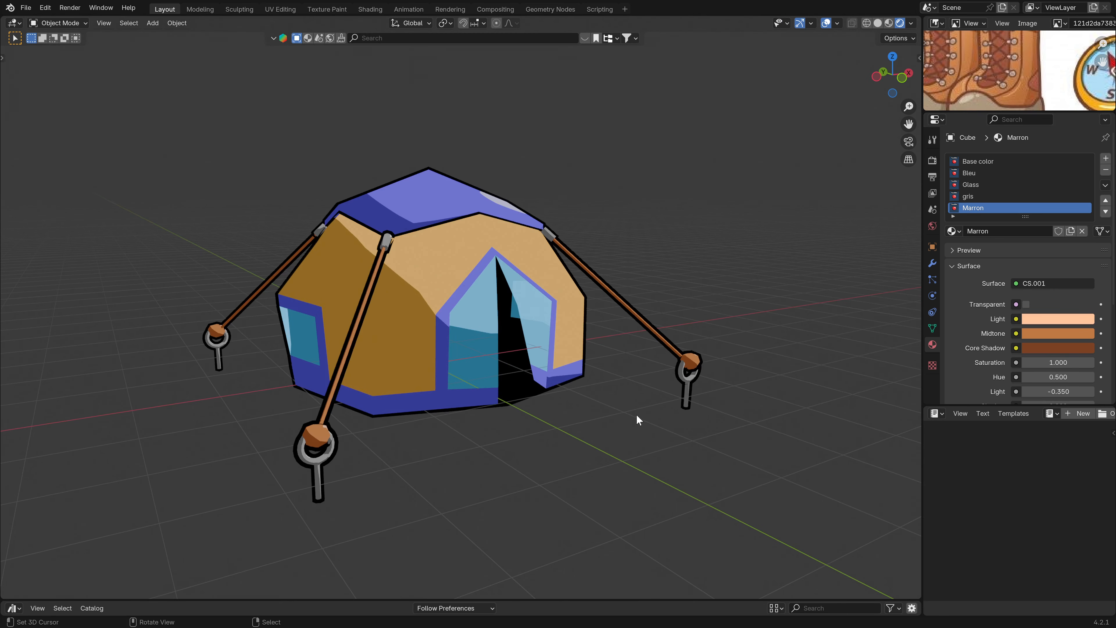
pyautogui.hotkey('ctrl', 's')
# - Try extruding the blue roof's edge above the door outward and downward in side view, and rotate the extruded end
pyautogui.scroll(-2, 633, 407)
pyautogui.moveTo(484, 429); pyautogui.dragTo(380, 385, button='middle')
pyautogui.scroll(1, 382, 380)
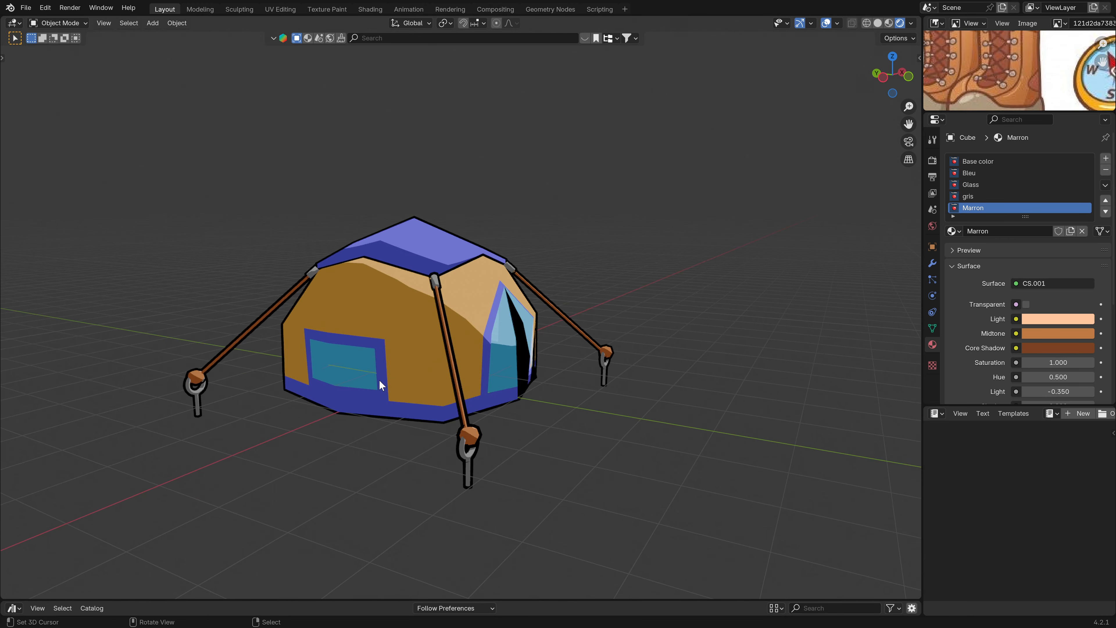
pyautogui.press('Tab')
pyautogui.click(460, 260)
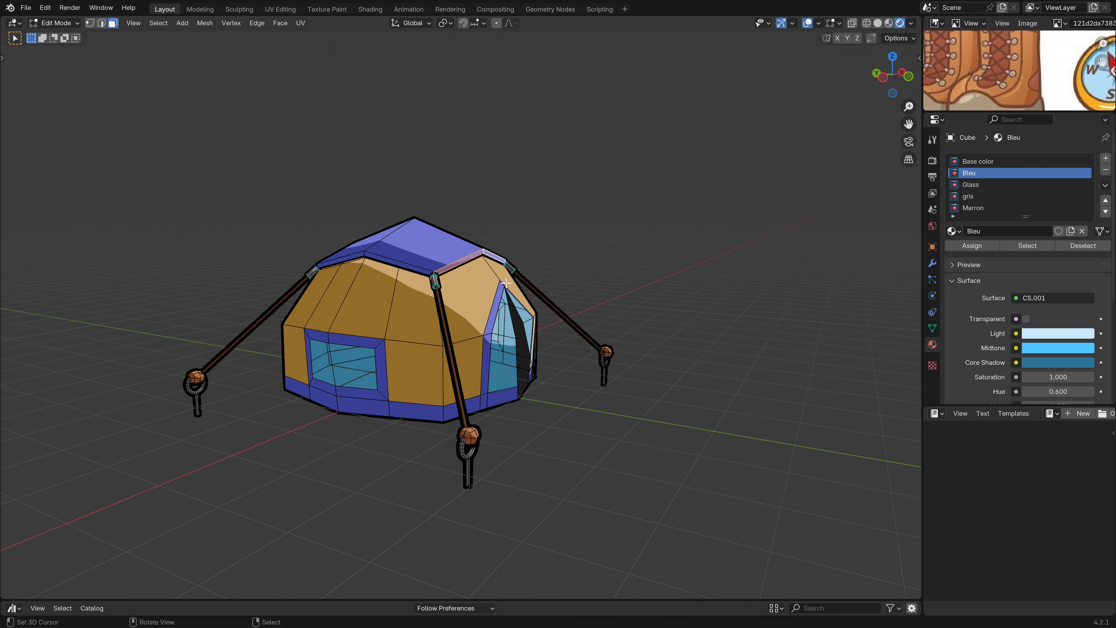
pyautogui.press('KP_1')
pyautogui.press('KP_3')
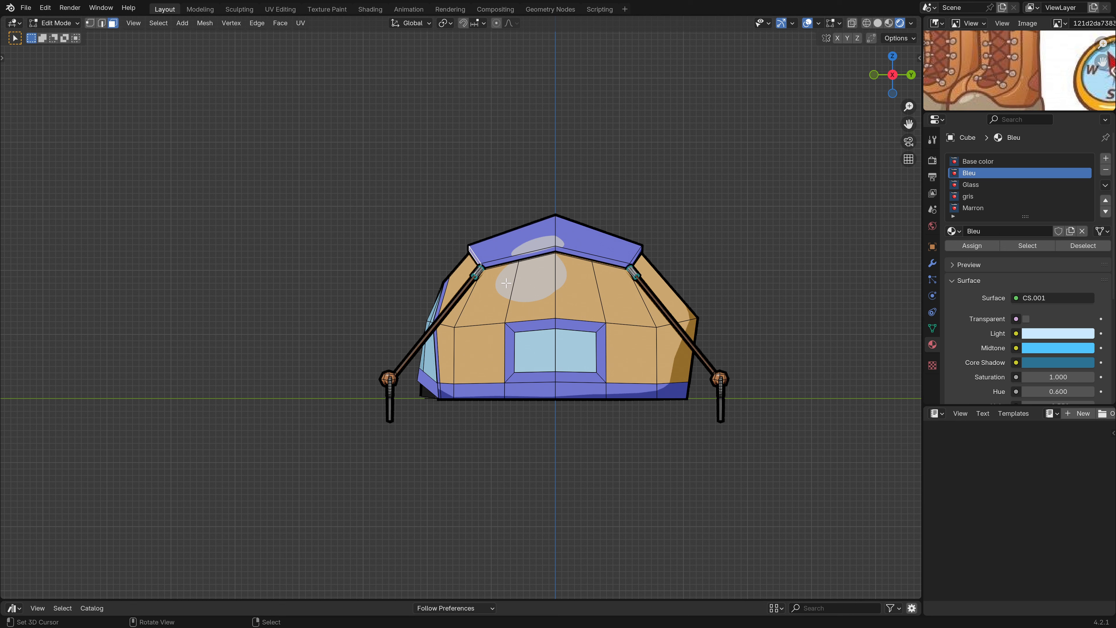
pyautogui.press('e')
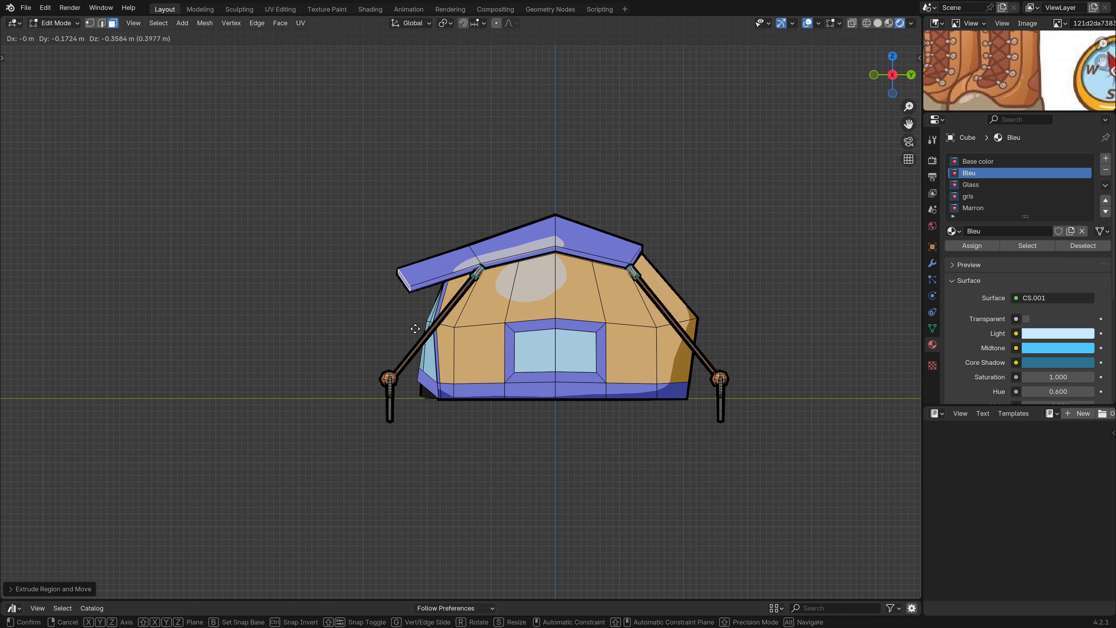
pyautogui.press('r')
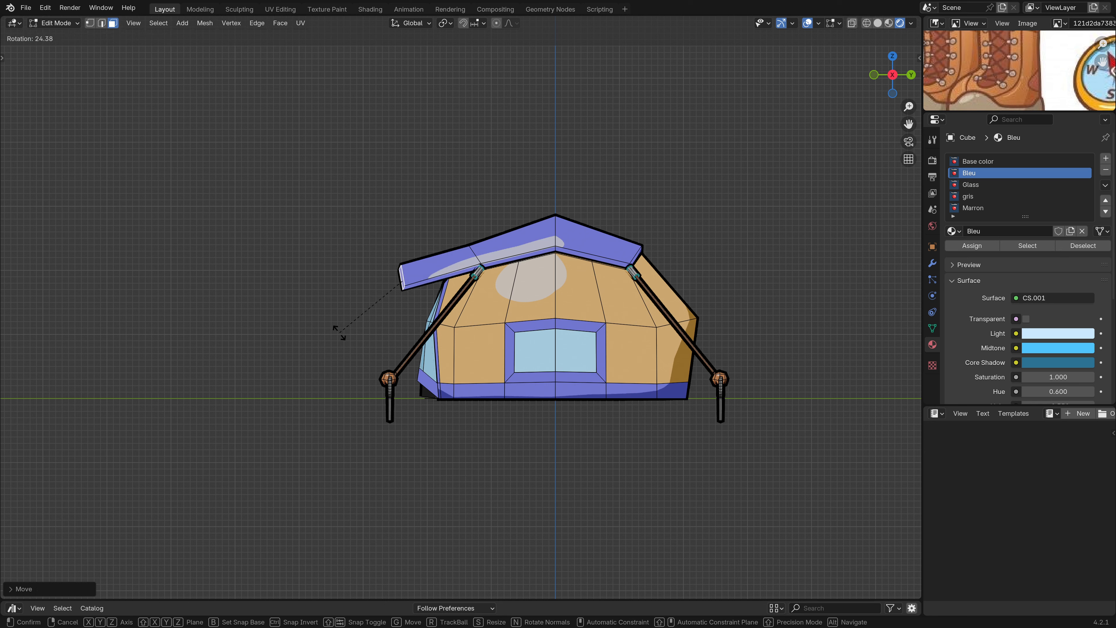
# - Try extending the extruded roof edge with a second, nearly level section to form an awning over the door
pyautogui.press('g')
pyautogui.press('z')
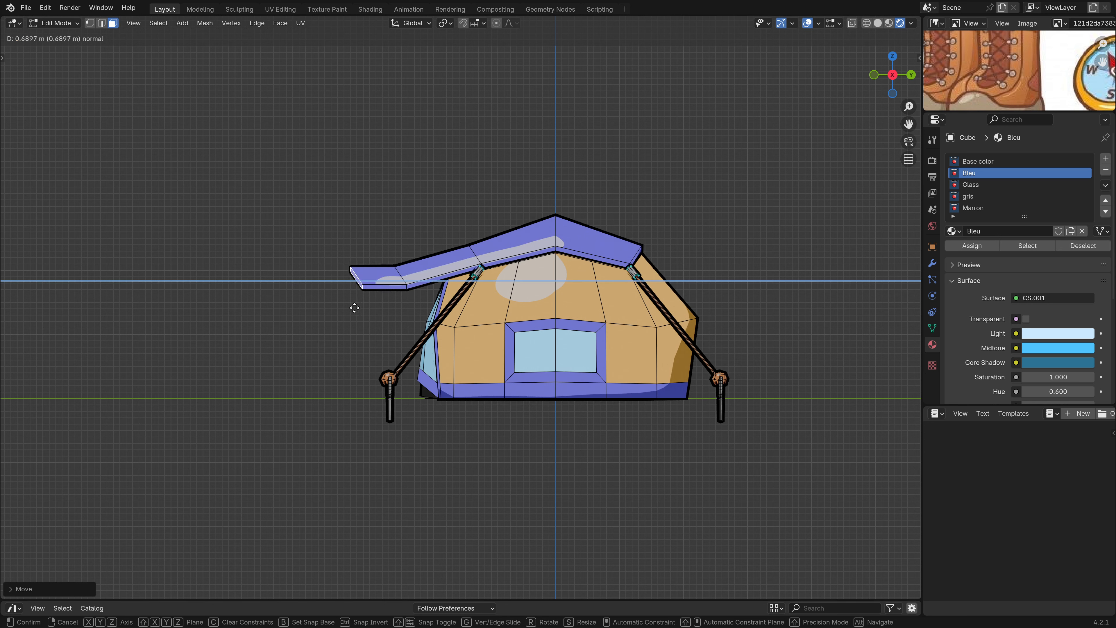
pyautogui.click(291, 319)
pyautogui.moveTo(292, 319); pyautogui.dragTo(429, 331, button='middle')
pyautogui.press('Tab')
pyautogui.moveTo(336, 321); pyautogui.dragTo(448, 254, button='middle')
pyautogui.moveTo(360, 386); pyautogui.dragTo(310, 299, button='middle')
# - Undo the awning extrusions on the blue roof and return to object mode
pyautogui.hotkey('ctrl', 'z')
pyautogui.hotkey('ctrl', 'z')
pyautogui.hotkey('ctrl', 'z')
pyautogui.hotkey('ctrl', 'z')
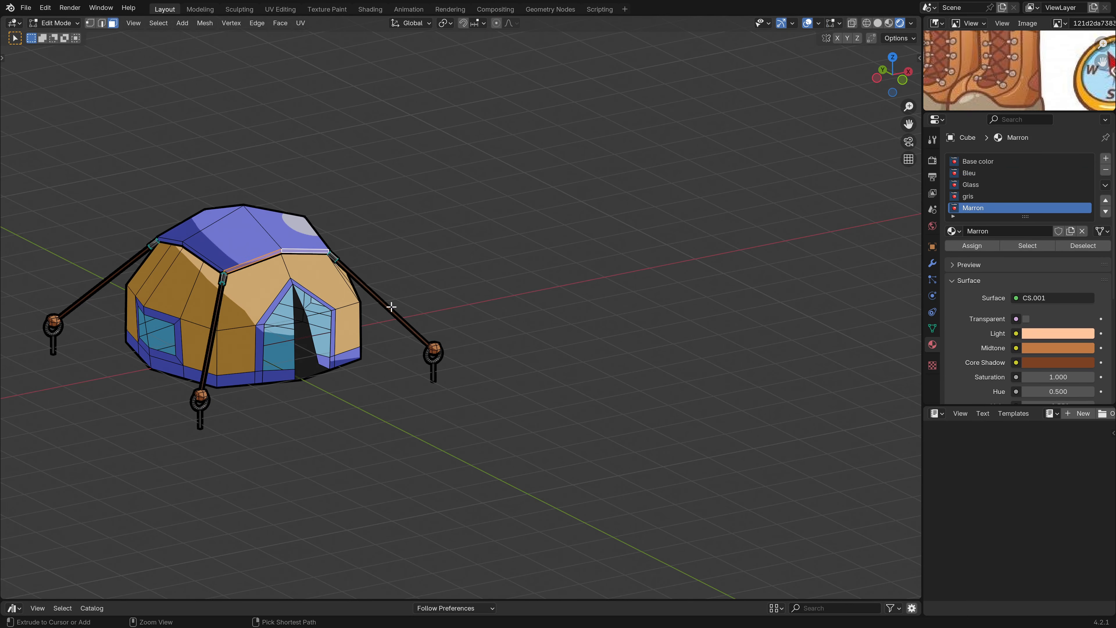
pyautogui.press('Tab')
# - Enlarge the reference image area, collapse the material's Surface settings, and bring the whole camping illustration into view for comparison
pyautogui.keyDown('shift'); pyautogui.moveTo(374, 369); pyautogui.dragTo(516, 397, button='middle'); pyautogui.keyUp('shift')
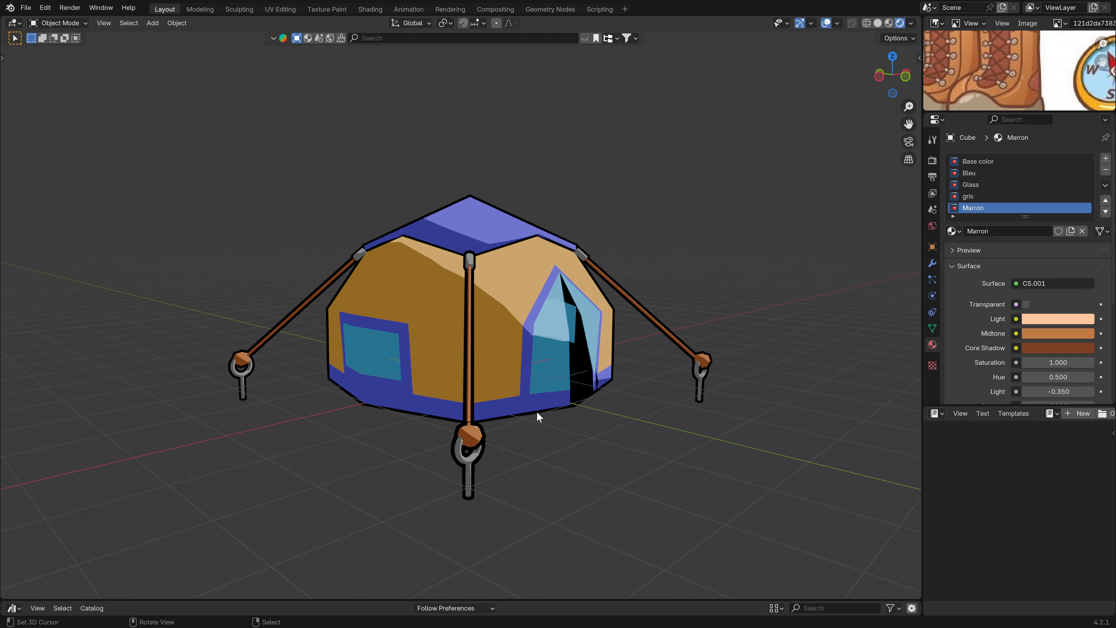
pyautogui.keyDown('shift'); pyautogui.moveTo(455, 370); pyautogui.dragTo(430, 361, button='middle'); pyautogui.keyUp('shift')
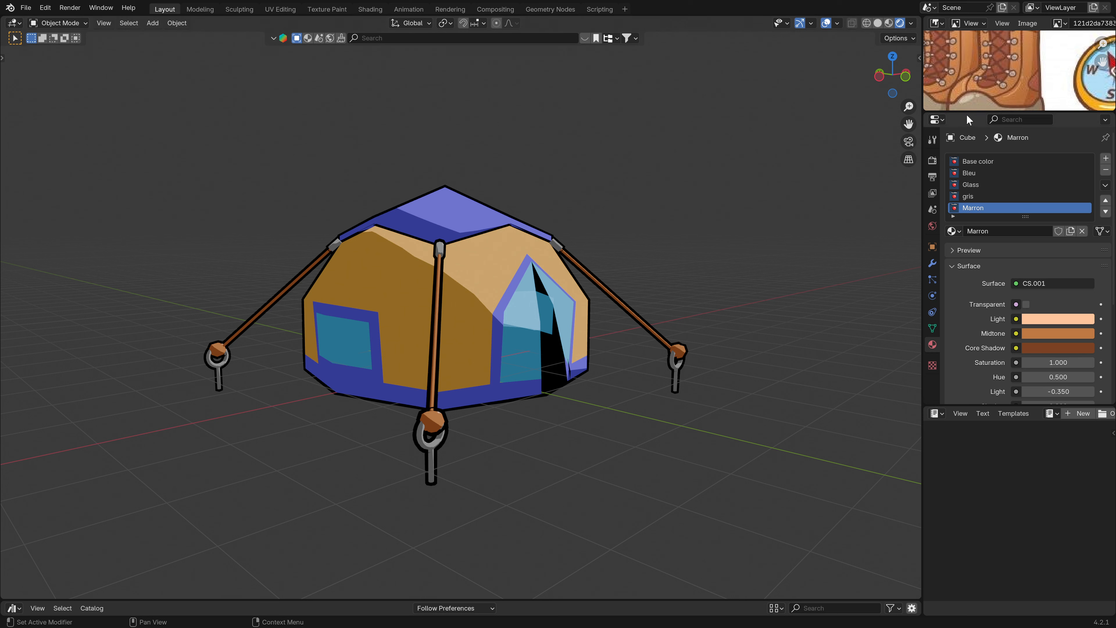
pyautogui.moveTo(967, 114); pyautogui.dragTo(976, 236)
pyautogui.click(949, 346)
pyautogui.scroll(-2, 1000, 143)
pyautogui.scroll(-2, 999, 142)
pyautogui.scroll(4, 1055, 193)
pyautogui.scroll(-2, 1031, 184)
pyautogui.moveTo(1004, 160); pyautogui.dragTo(1018, 176, button='middle')
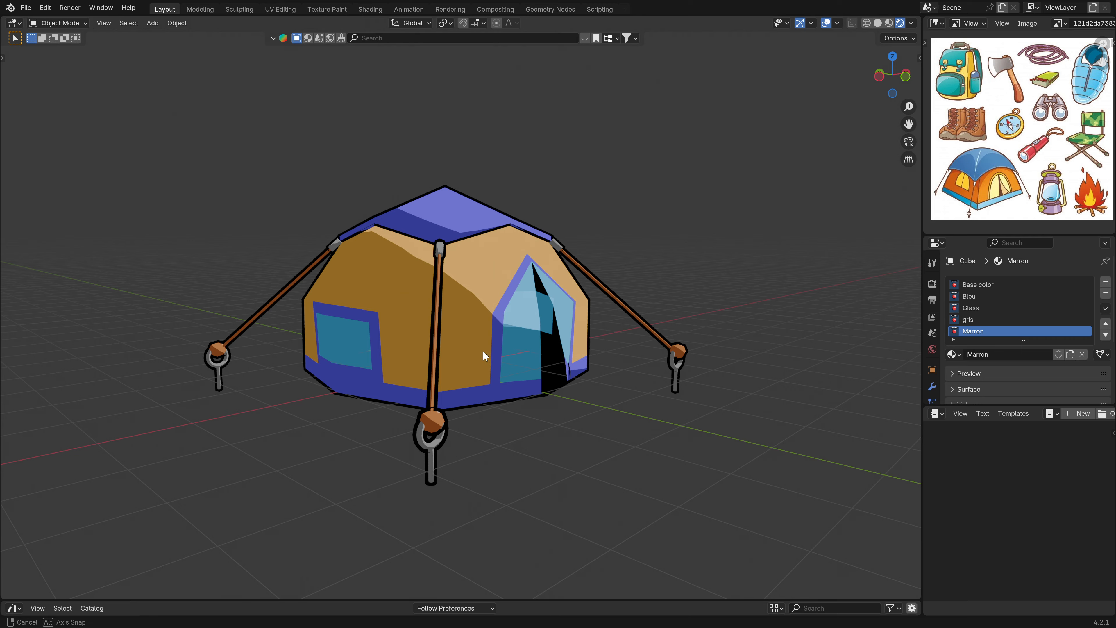
pyautogui.moveTo(482, 350)
pyautogui.mouseDown(button='middle')
pyautogui.moveTo(420, 358)
pyautogui.moveTo(476, 361)
pyautogui.mouseUp(button='middle')
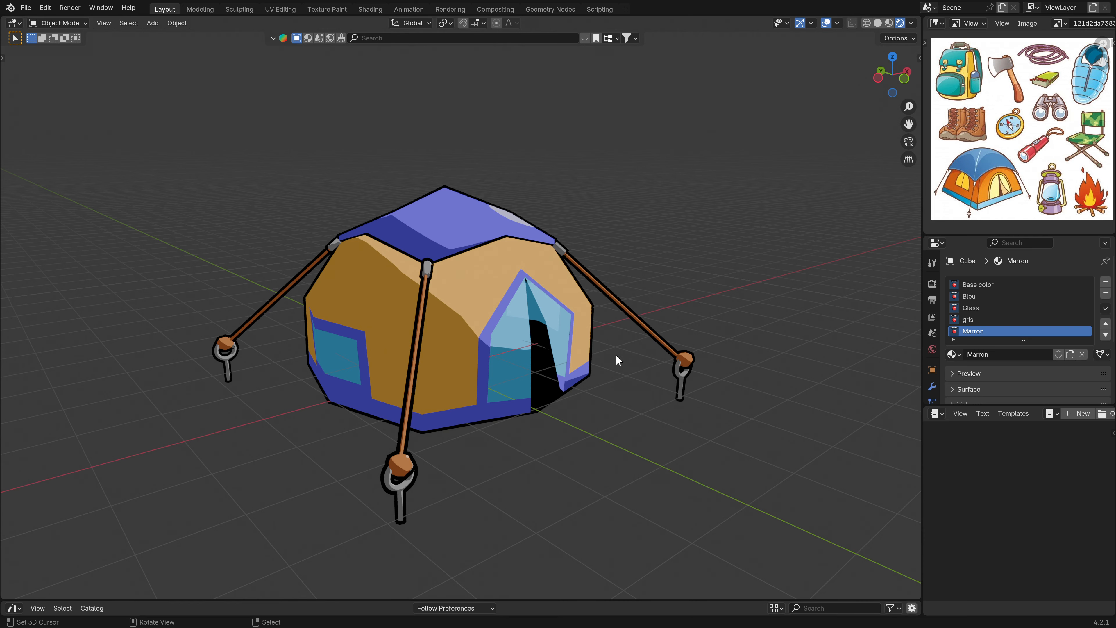
pyautogui.moveTo(519, 342)
pyautogui.mouseDown(button='middle')
pyautogui.moveTo(380, 332)
pyautogui.moveTo(549, 323)
pyautogui.moveTo(587, 327)
pyautogui.moveTo(599, 346)
pyautogui.moveTo(535, 353)
pyautogui.mouseUp(button='middle')
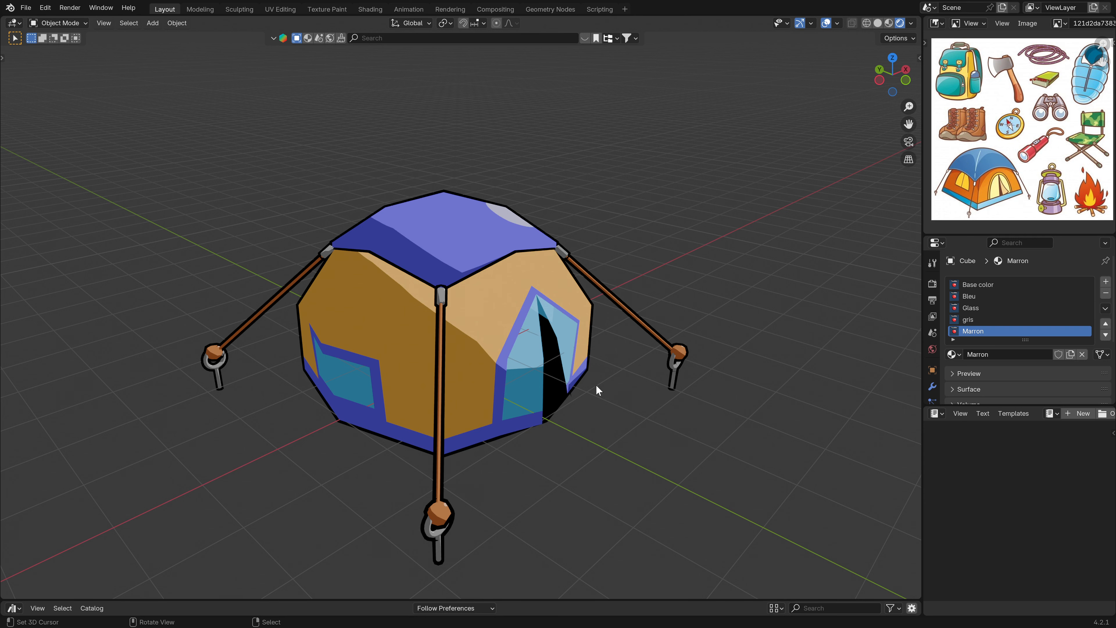
pyautogui.moveTo(586, 390)
pyautogui.mouseDown(button='middle')
pyautogui.moveTo(541, 399)
pyautogui.moveTo(580, 402)
pyautogui.moveTo(567, 372)
pyautogui.moveTo(575, 379)
pyautogui.mouseUp(button='middle')
pyautogui.keyDown('shift'); pyautogui.moveTo(448, 362); pyautogui.dragTo(568, 432, button='middle'); pyautogui.keyUp('shift')
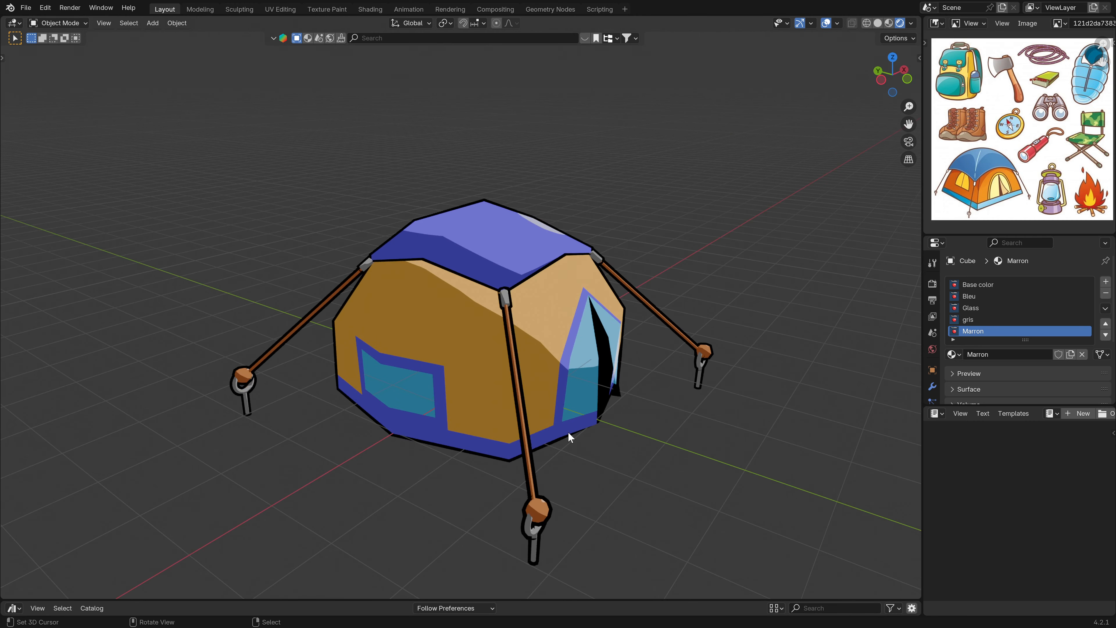